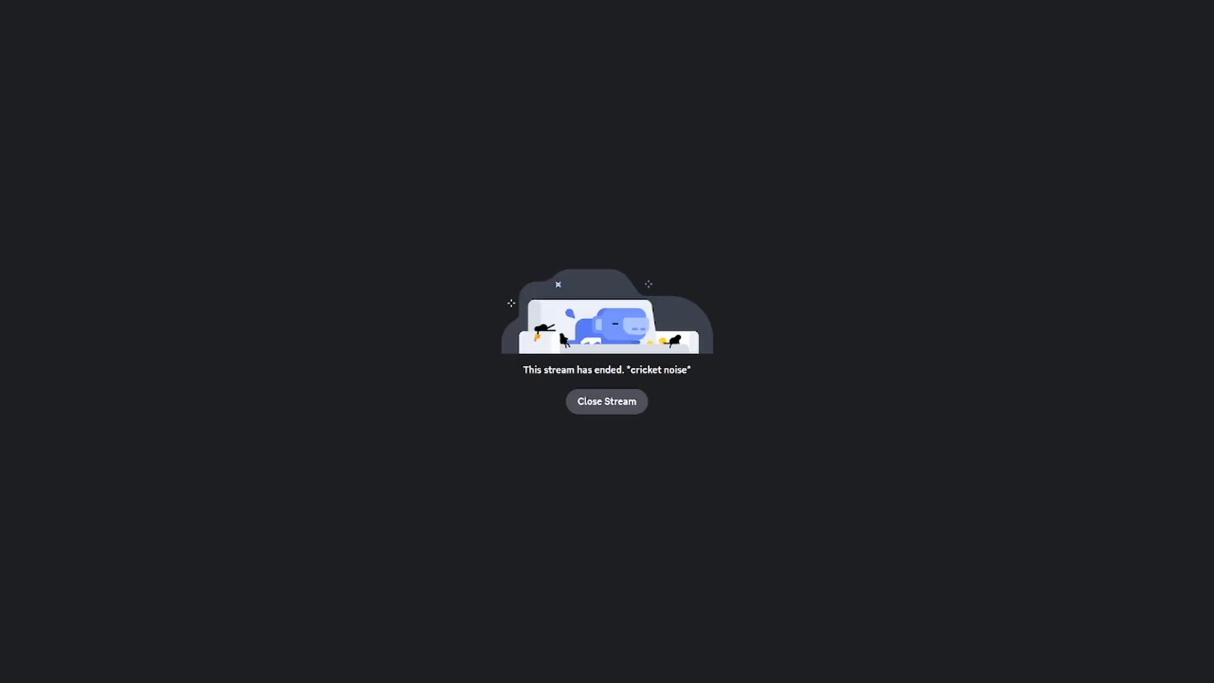
- Close the ended stream and start watching the live stream in the voice call
click(600, 411)
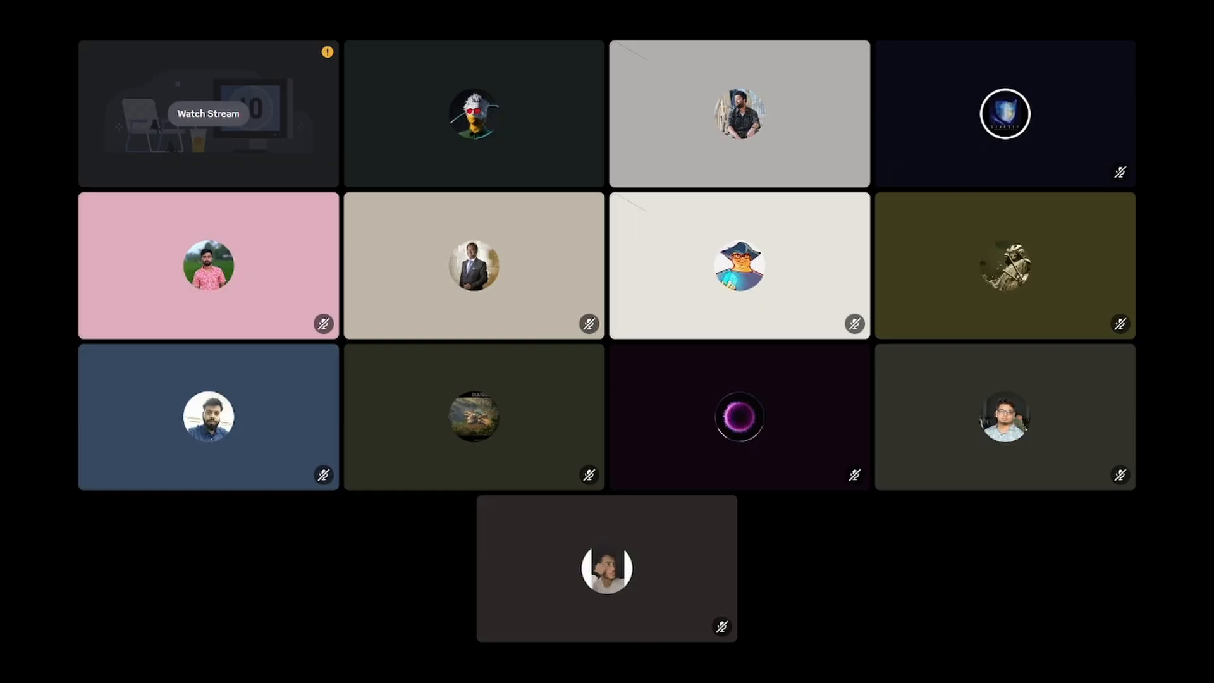
click(242, 150)
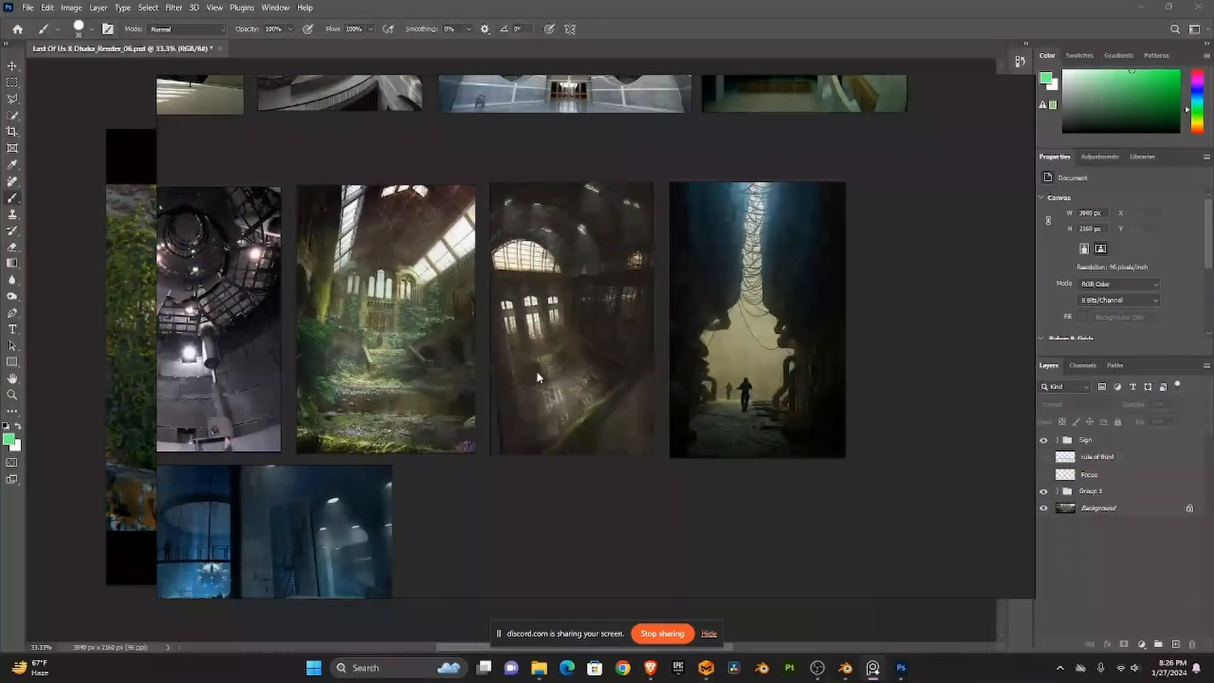
- Look over the post-apocalyptic reference images, then switch to the Scene Blockout 01 file in Blender
drag(536, 371, 677, 326)
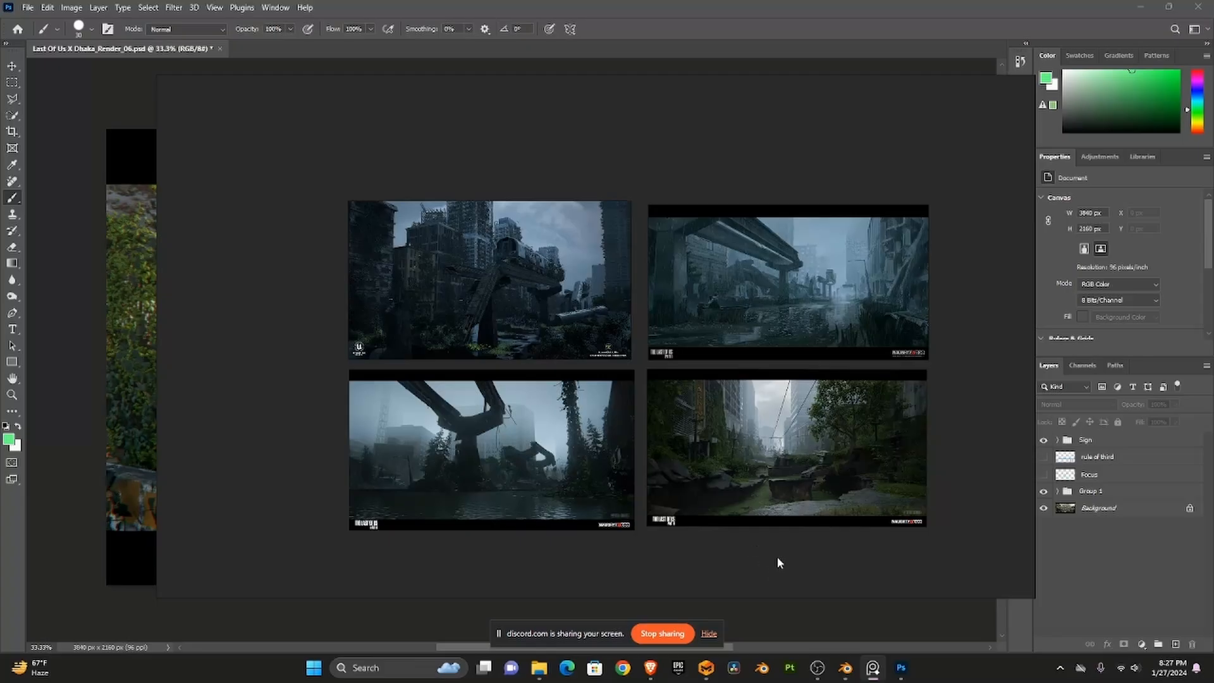
mouse_move(845, 667)
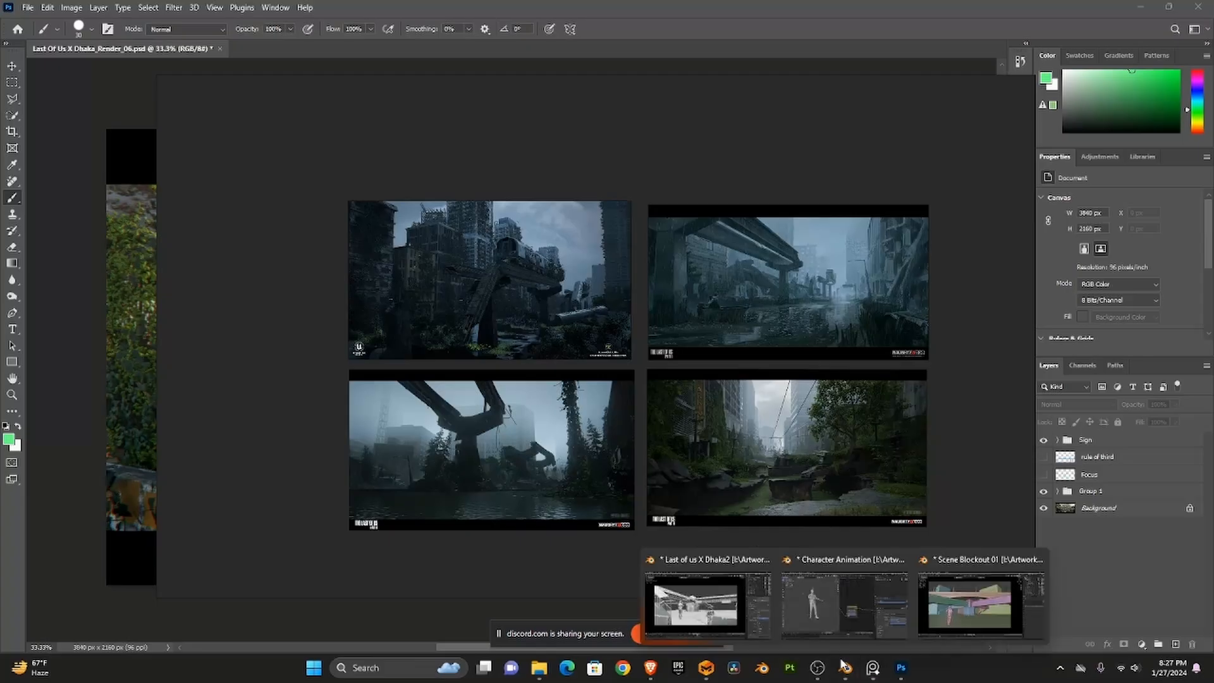
click(949, 607)
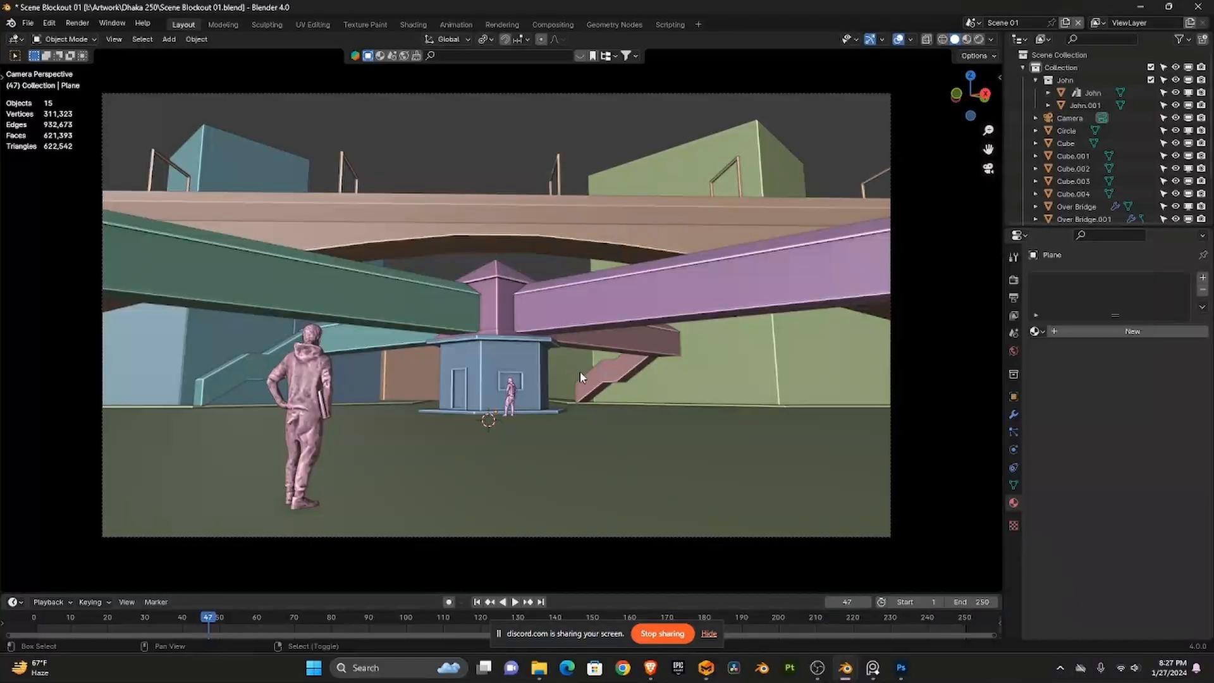
drag(578, 373, 593, 384)
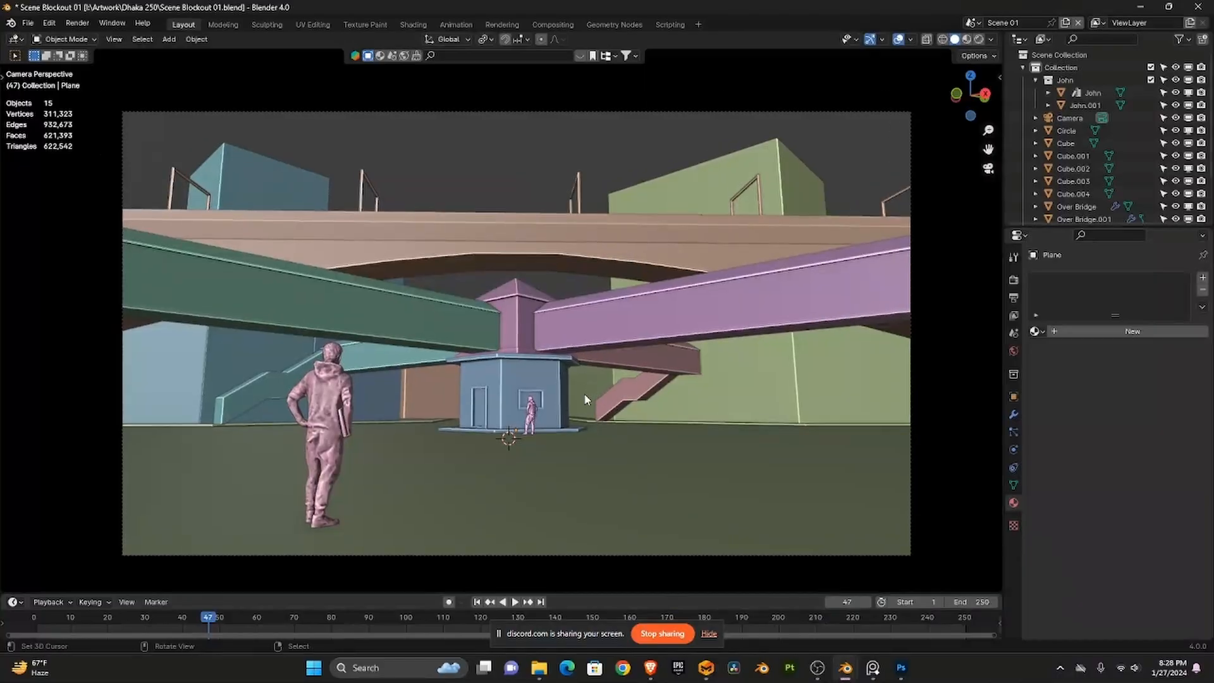
- Examine the blockout around the central booth and bridges from outside the camera, then return to the camera view
key(KP_0)
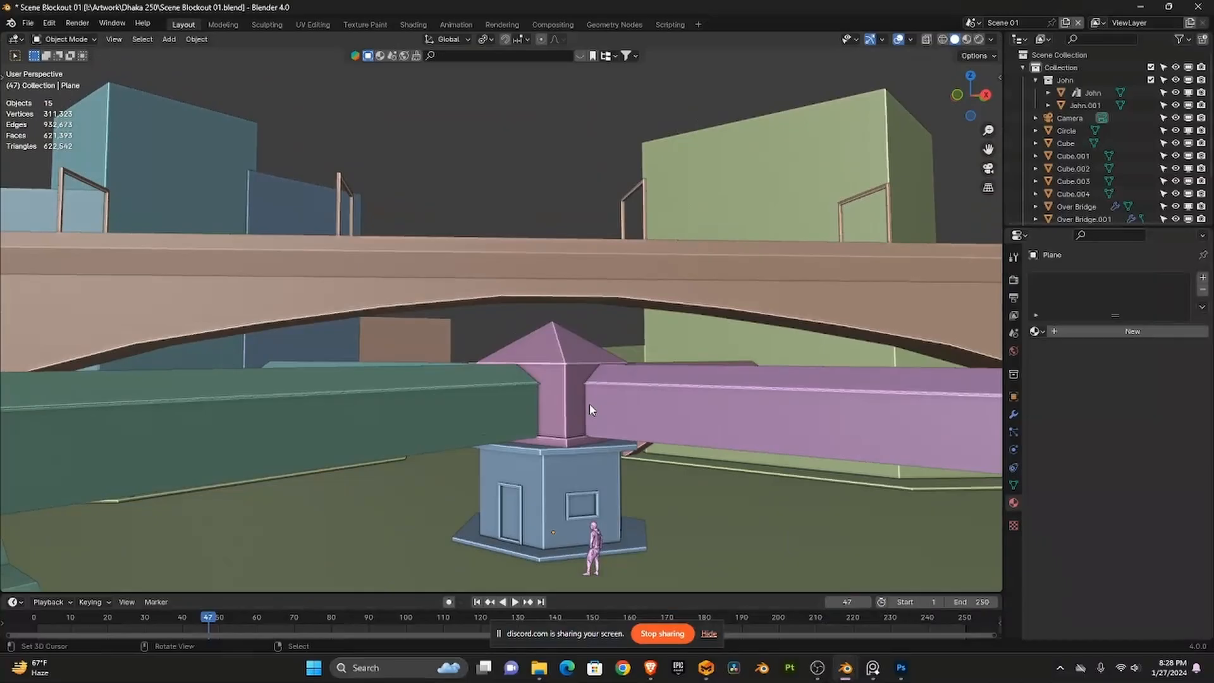
click(603, 450)
key(KP_Decimal)
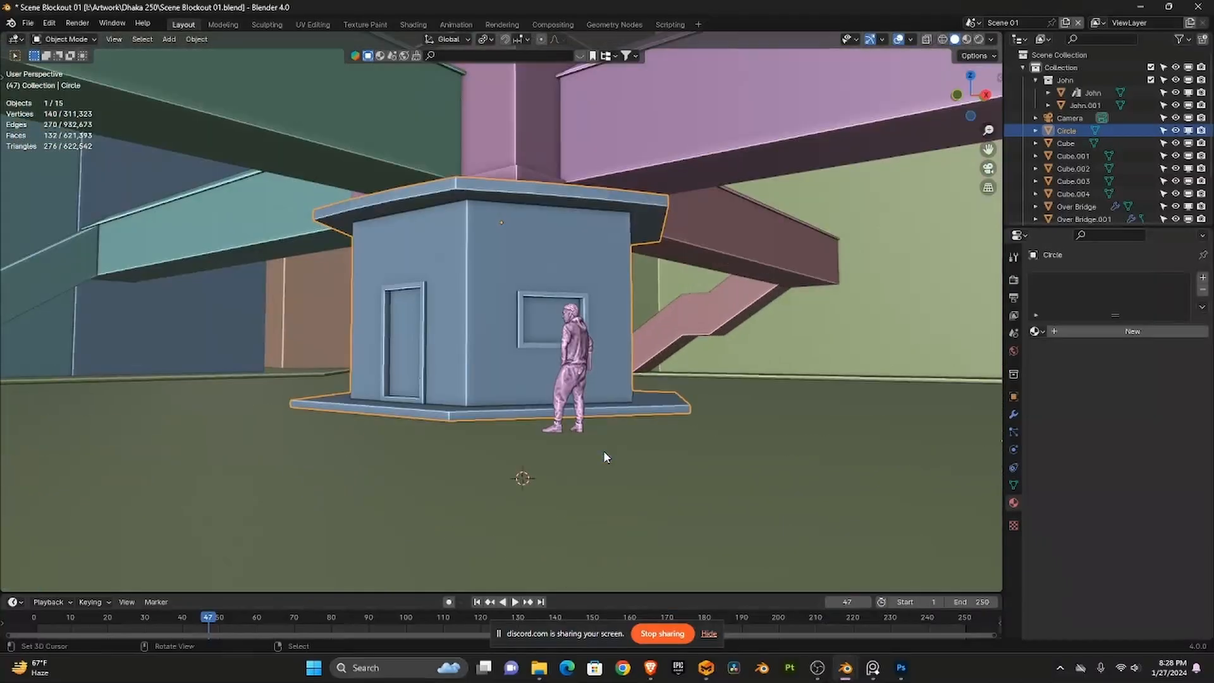
scroll(619, 415, down, 6)
scroll(689, 464, down, 3)
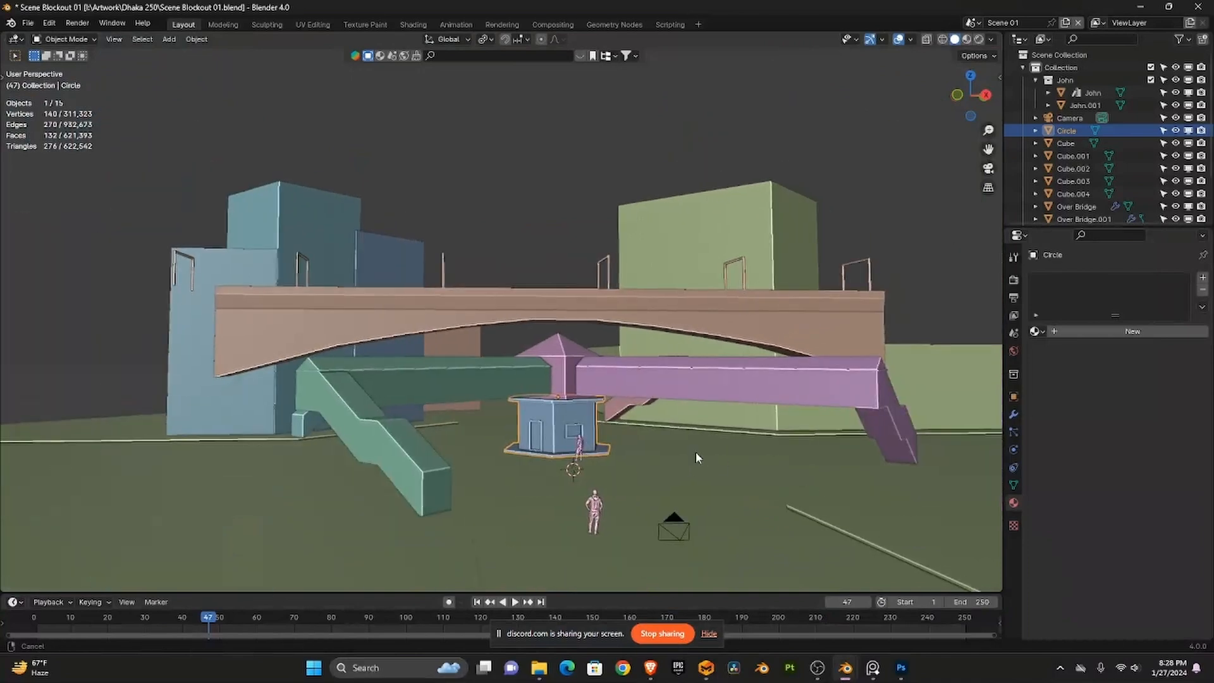
drag(654, 463, 668, 436)
scroll(672, 429, up, 4)
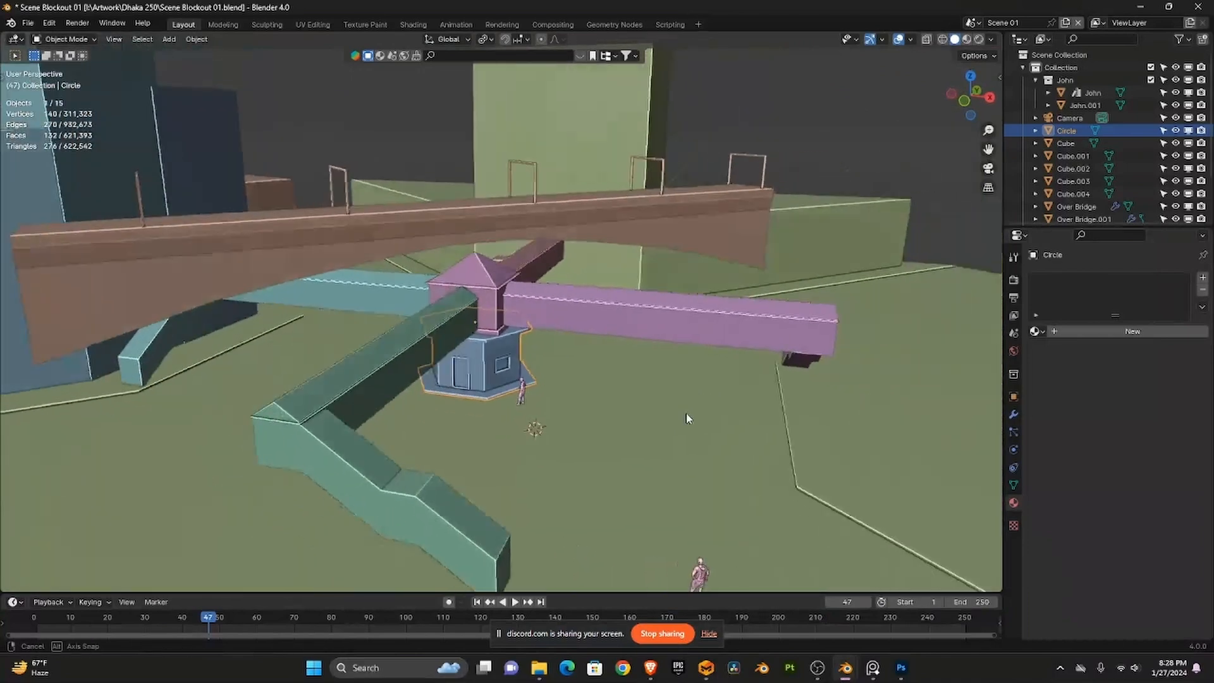
scroll(673, 414, down, 6)
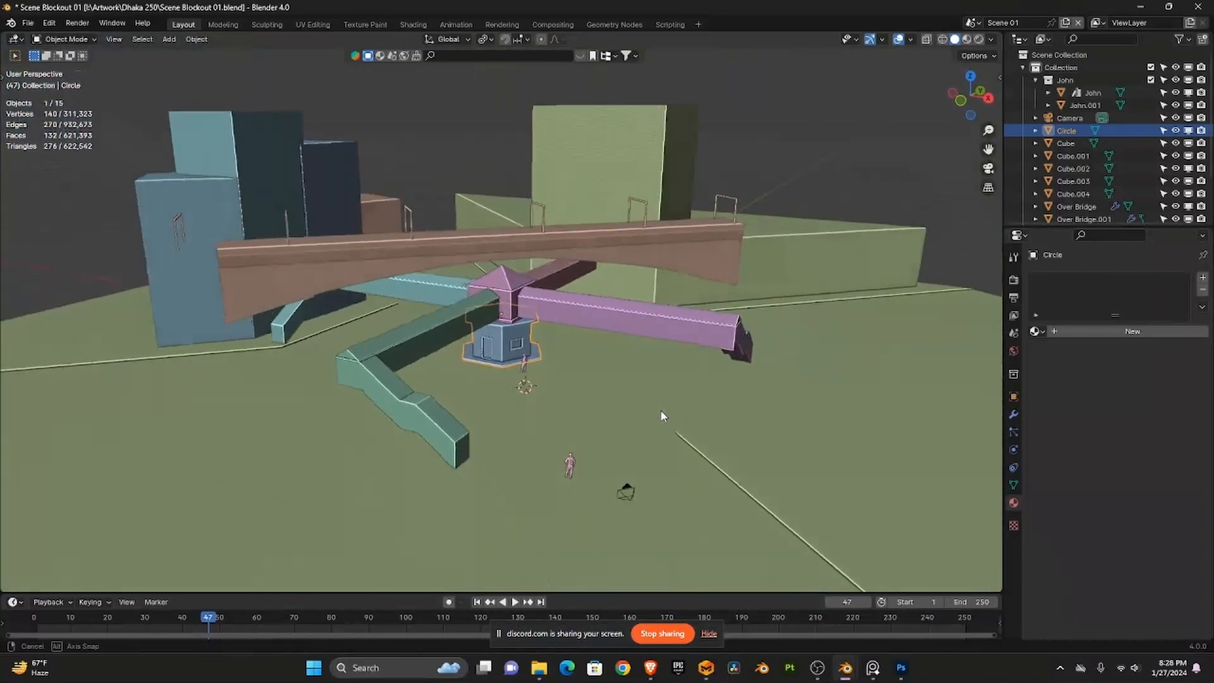
key(KP_0)
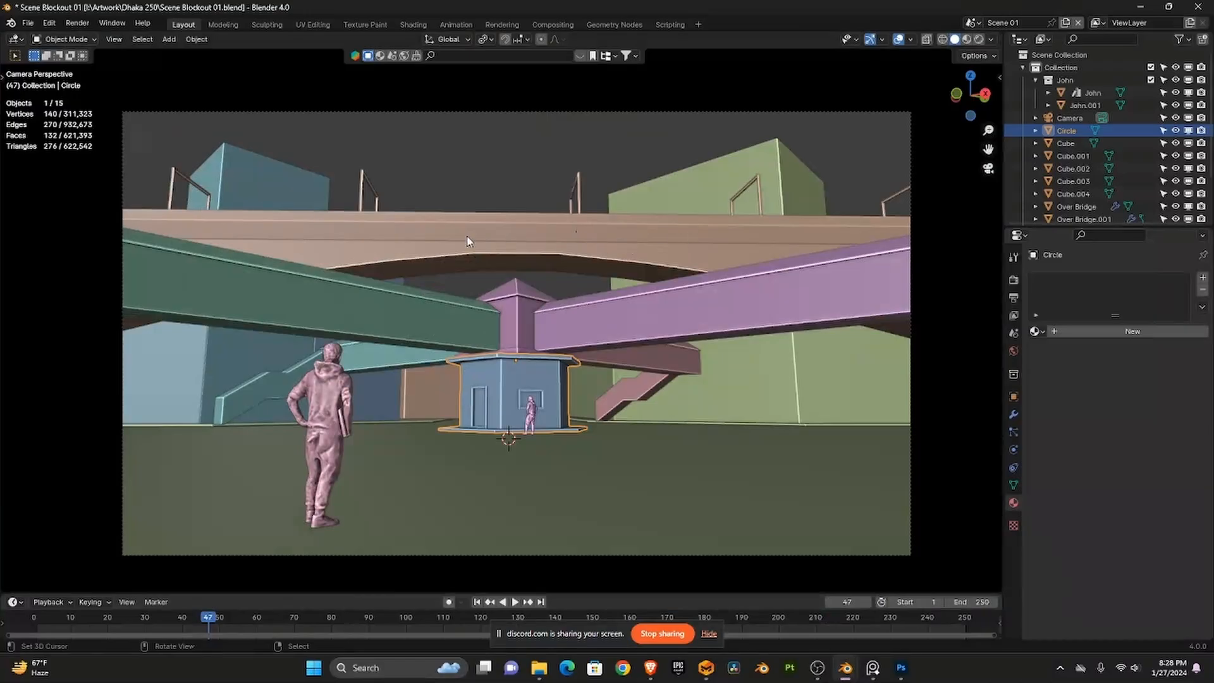
- Select the camera and enable the Thirds composition guide in its viewport display settings
click(621, 114)
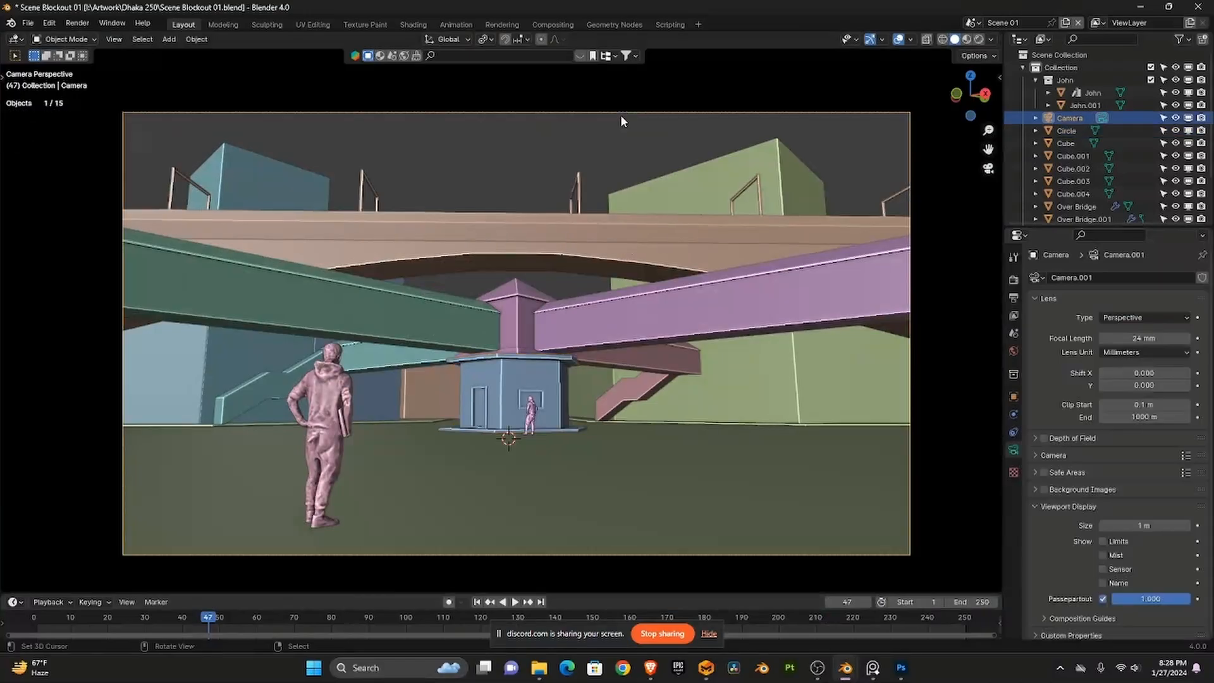
click(1040, 502)
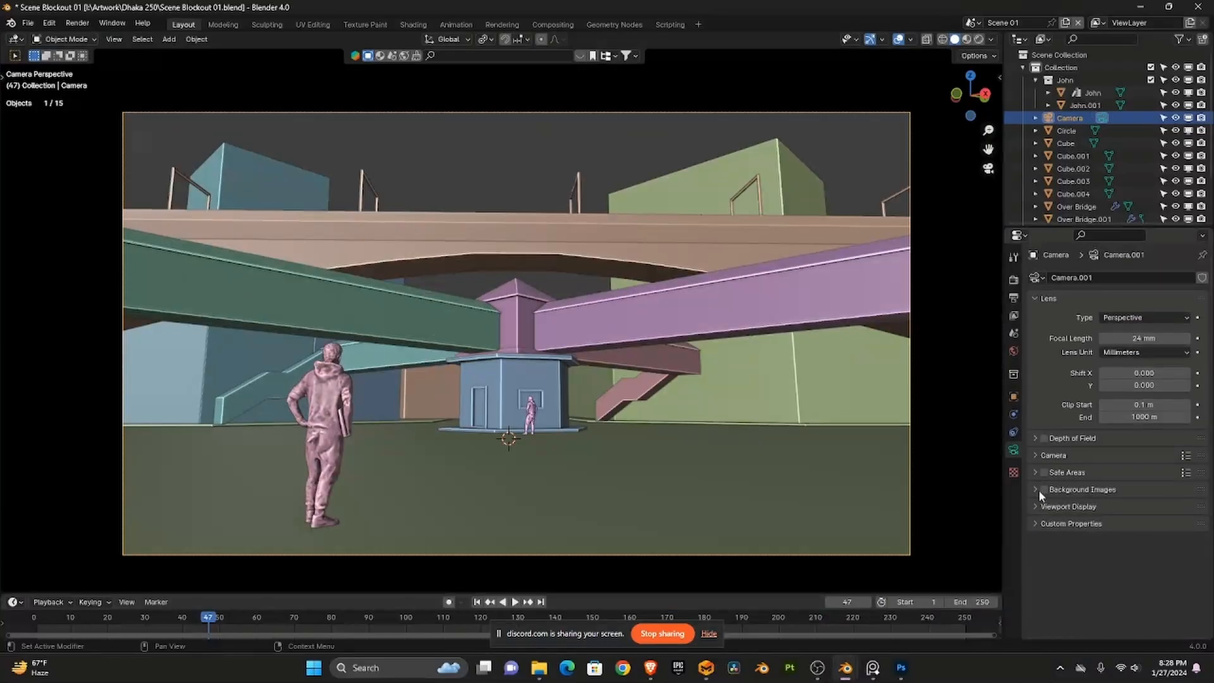
click(1041, 504)
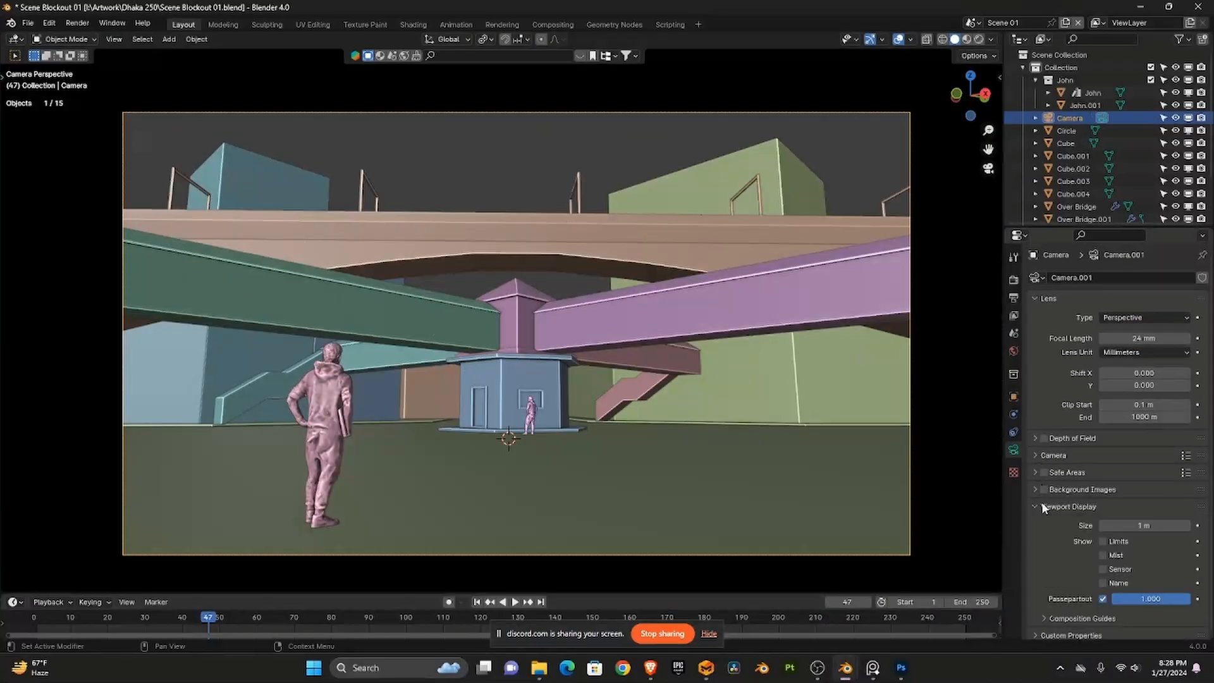
click(1048, 612)
scroll(1075, 569, down, 4)
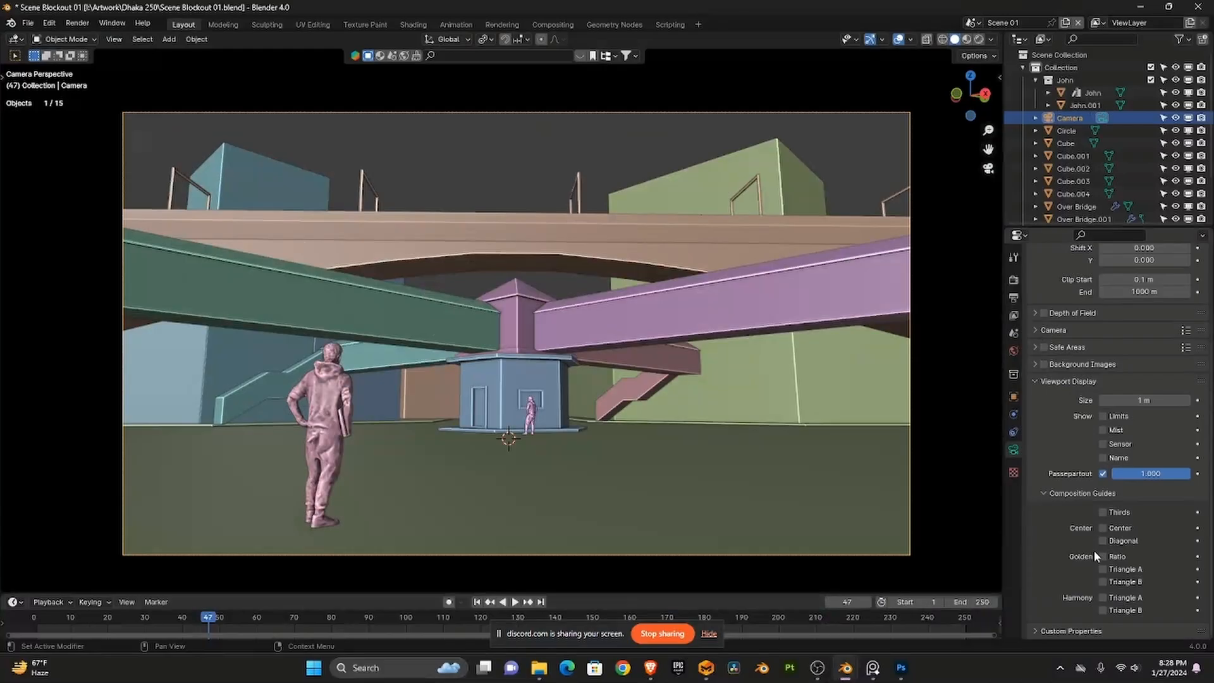
click(1102, 513)
- Reframe the camera slightly with walk navigation, checking the composition against the thirds guide
scroll(782, 417, down, 2)
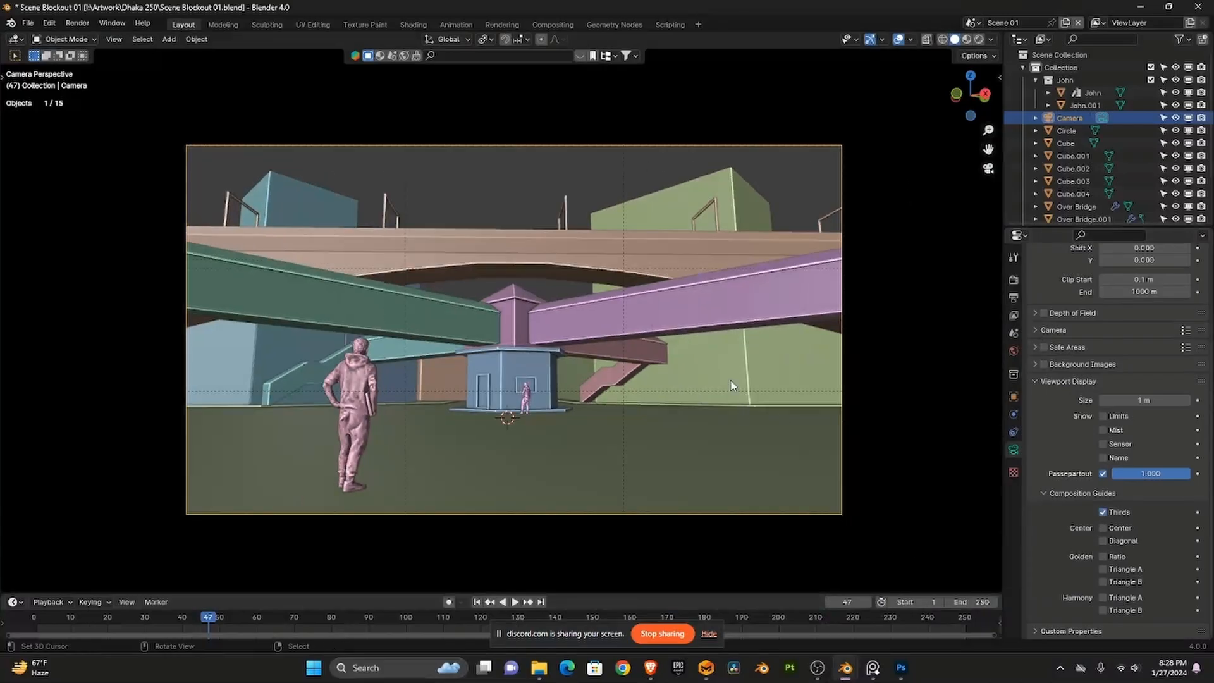
scroll(731, 386, up, 2)
key(shift+grave)
key(w)
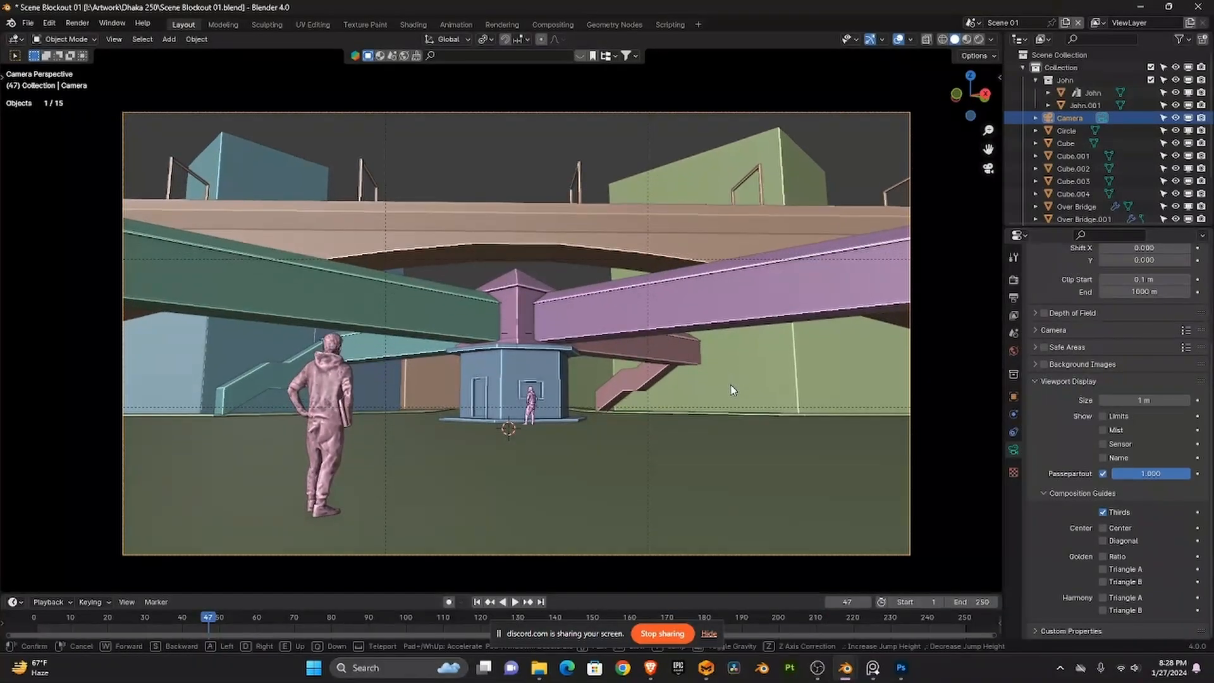
click(732, 390)
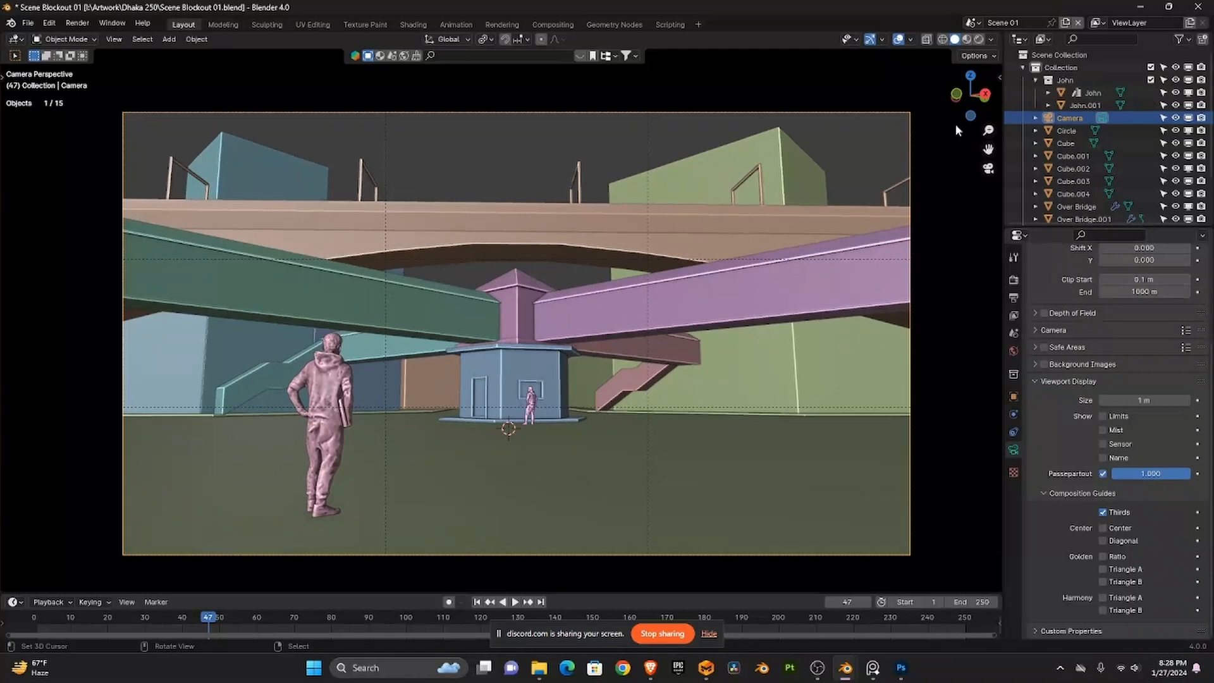
- Switch to Scene 012 and inspect its alternative blockout from outside and through the camera
click(971, 22)
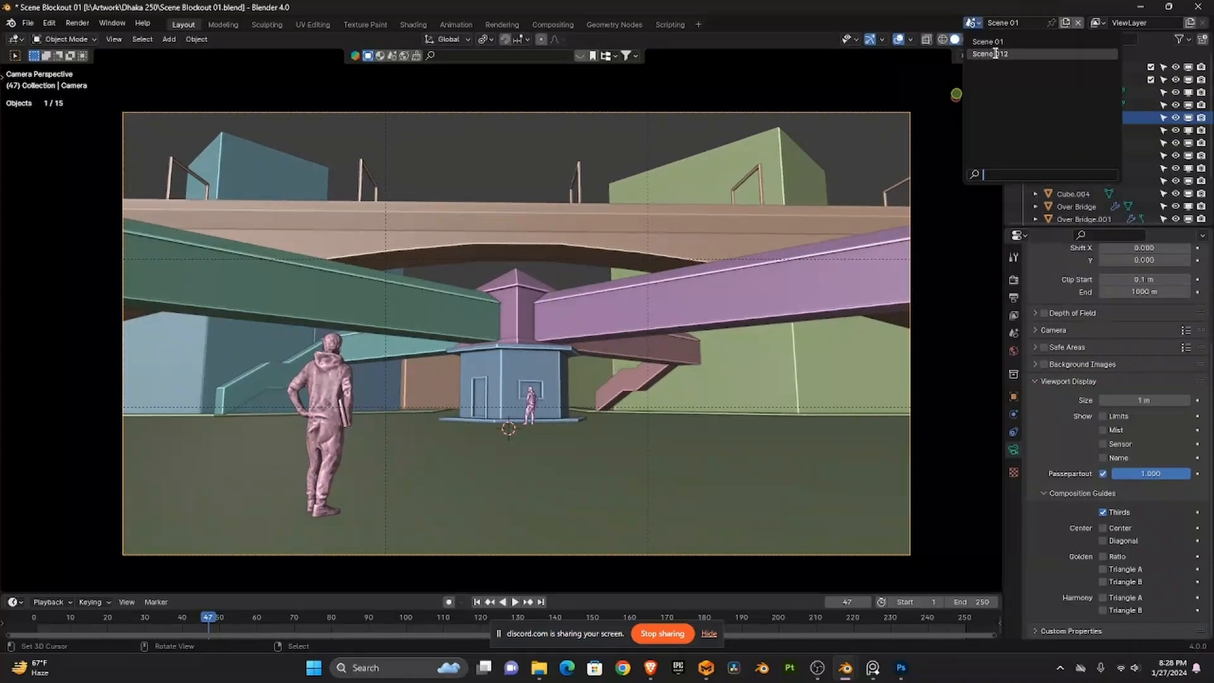
click(994, 55)
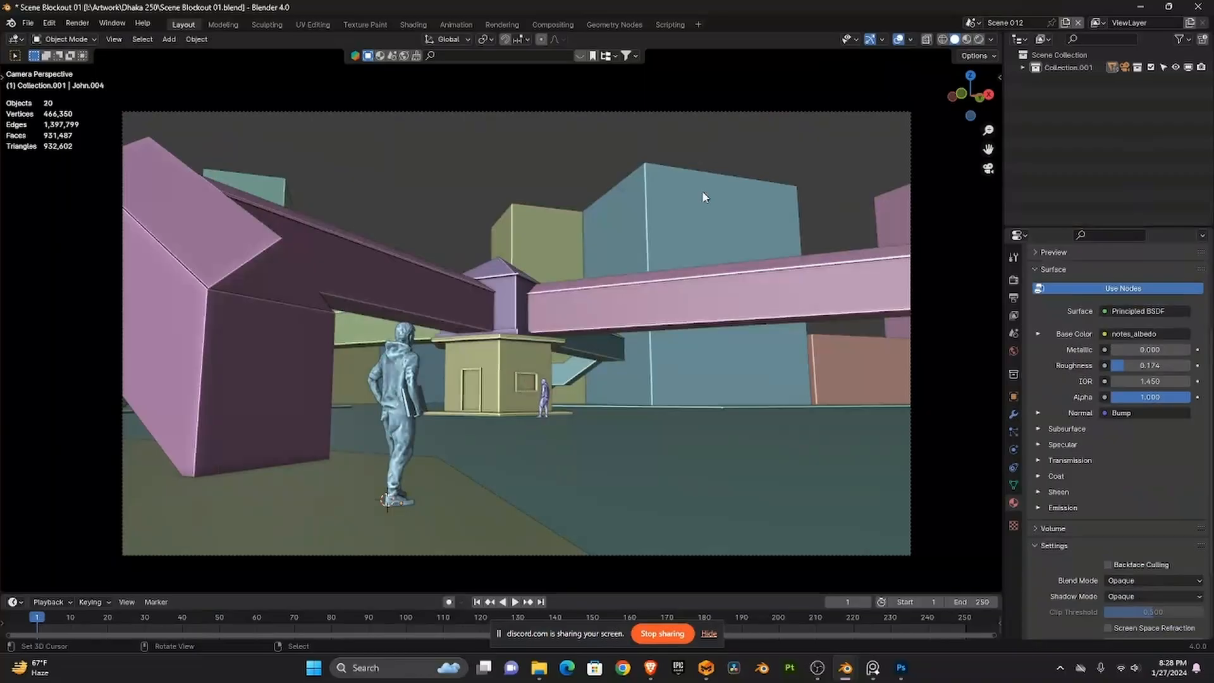
drag(702, 191, 773, 117)
scroll(743, 237, down, 3)
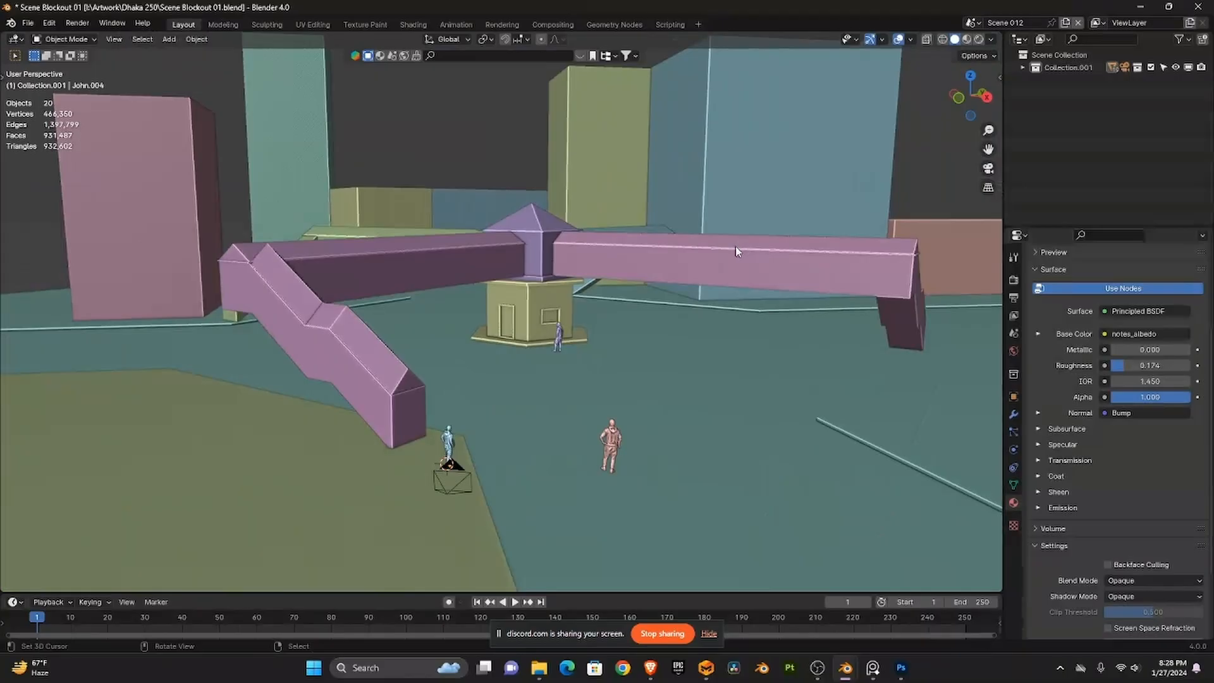
drag(734, 245, 733, 252)
key(KP_0)
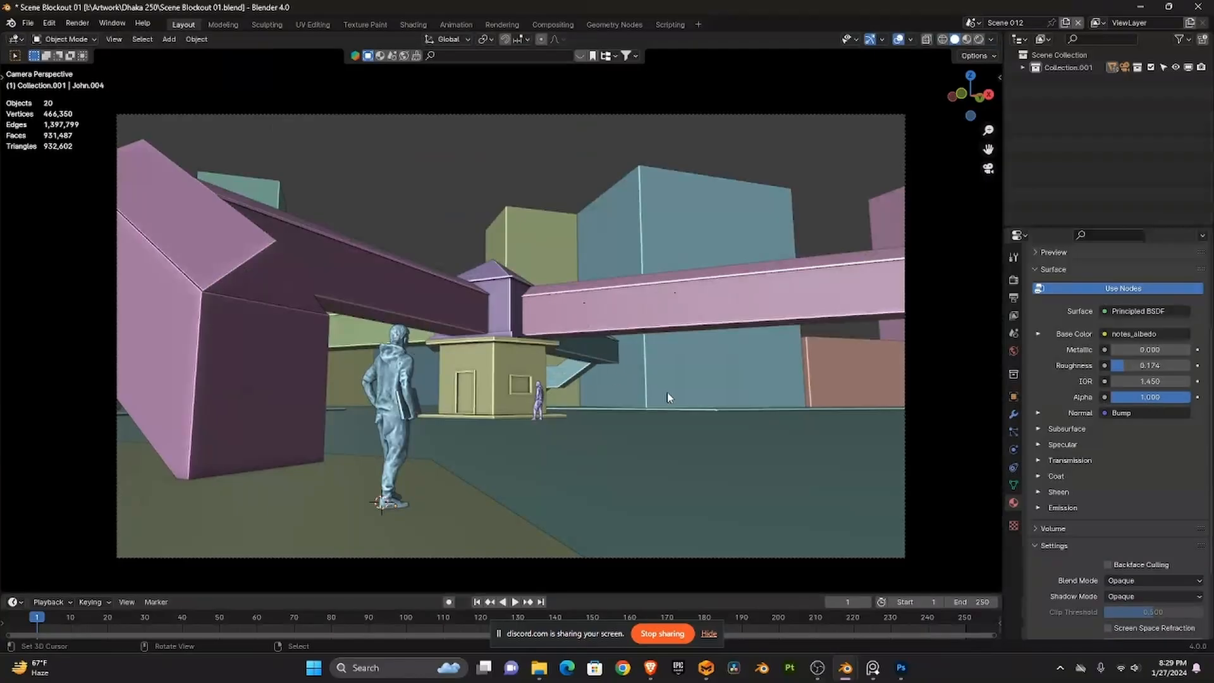
- Switch to the Last of us X Dhaka2 file and select the footbridge stairs in the camera view
mouse_move(846, 667)
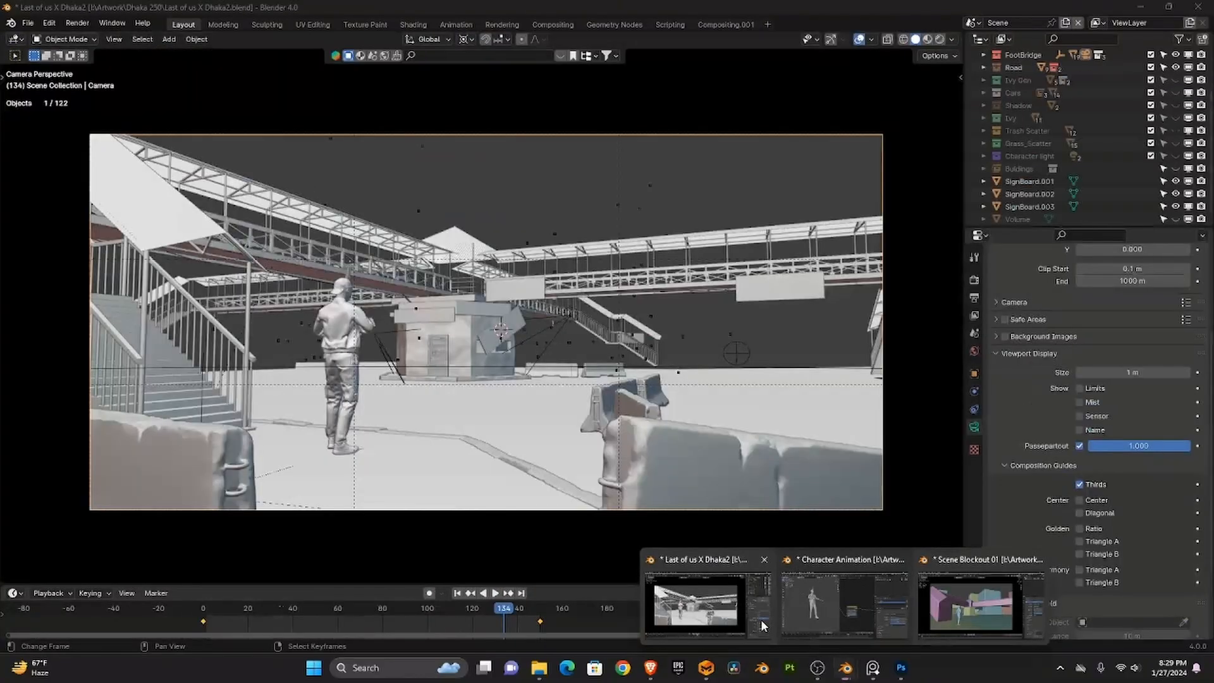
click(761, 620)
scroll(648, 421, up, 3)
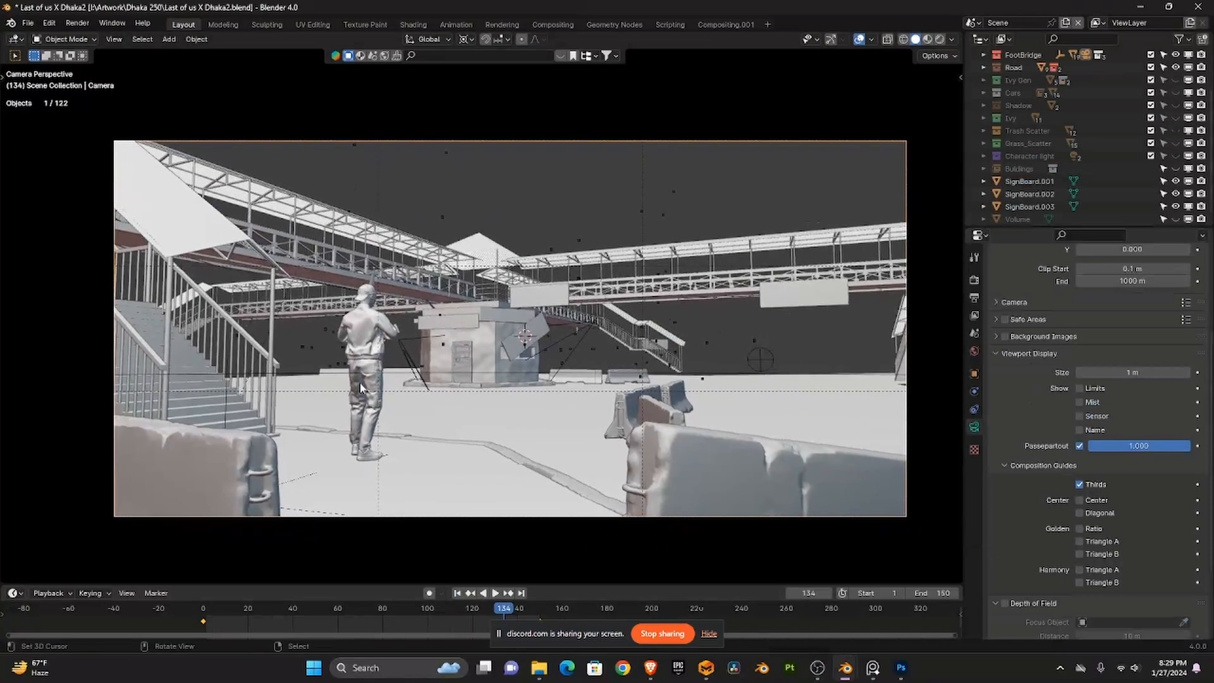
click(202, 367)
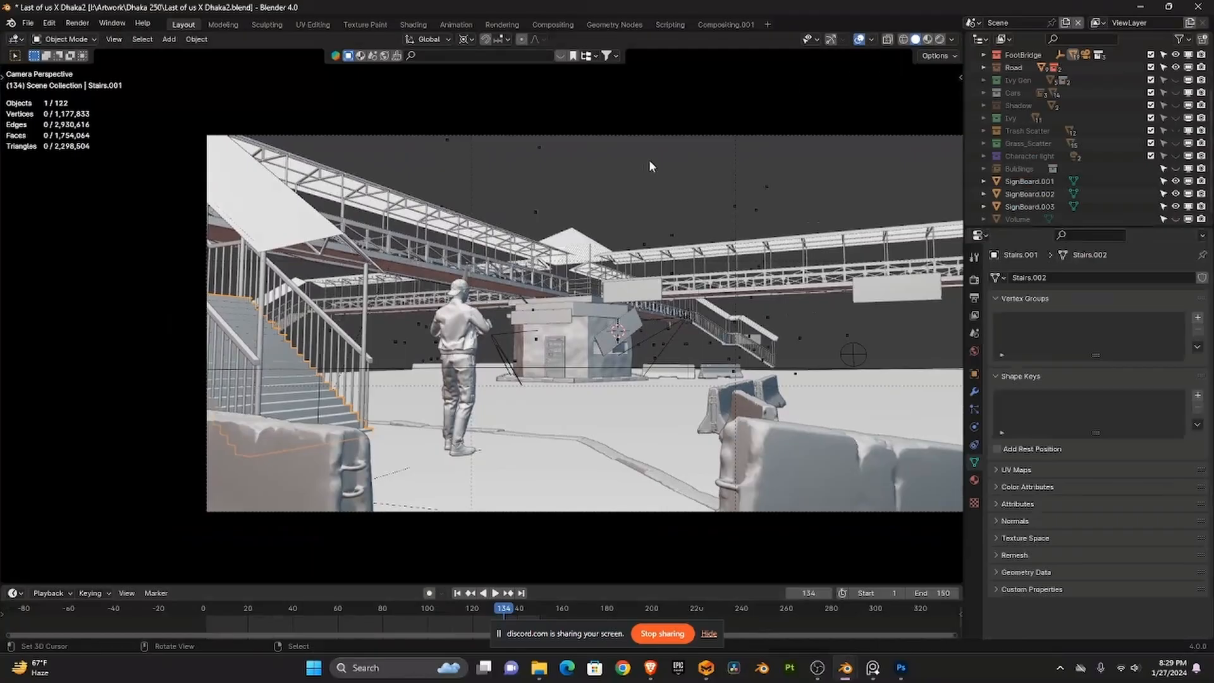
drag(649, 160, 443, 253)
key(KP_0)
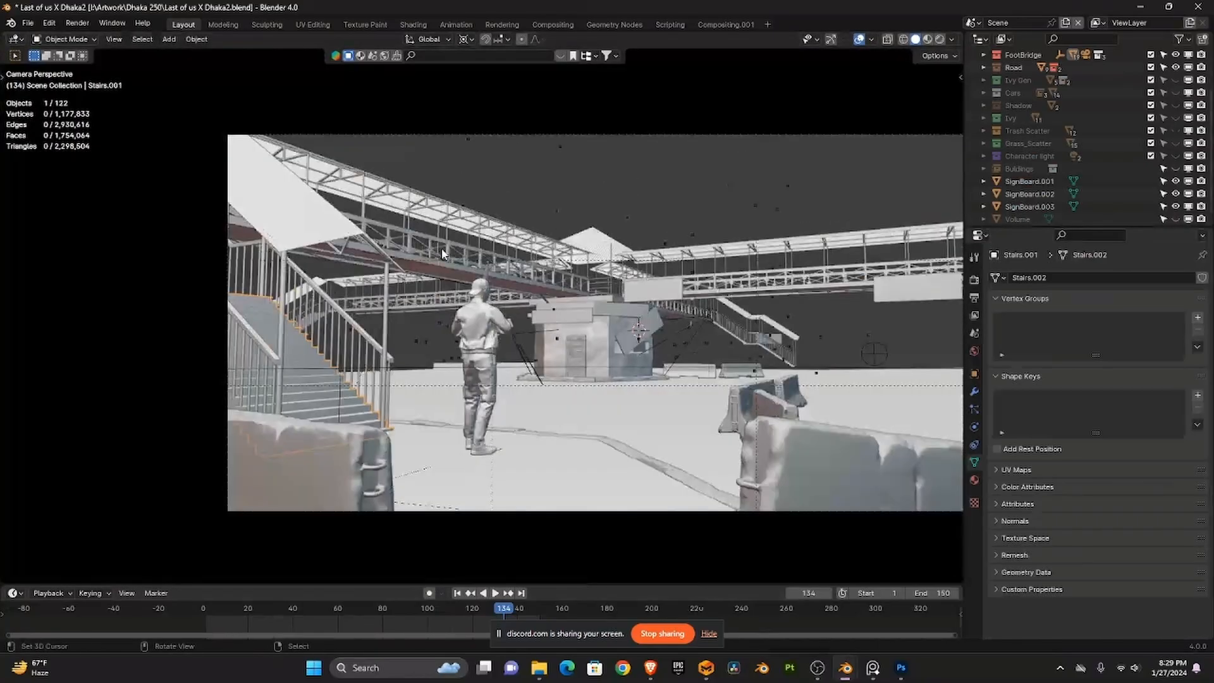
- Select the overbridge's metal structure and examine how the bridges lead toward the central booth in the camera view
click(445, 266)
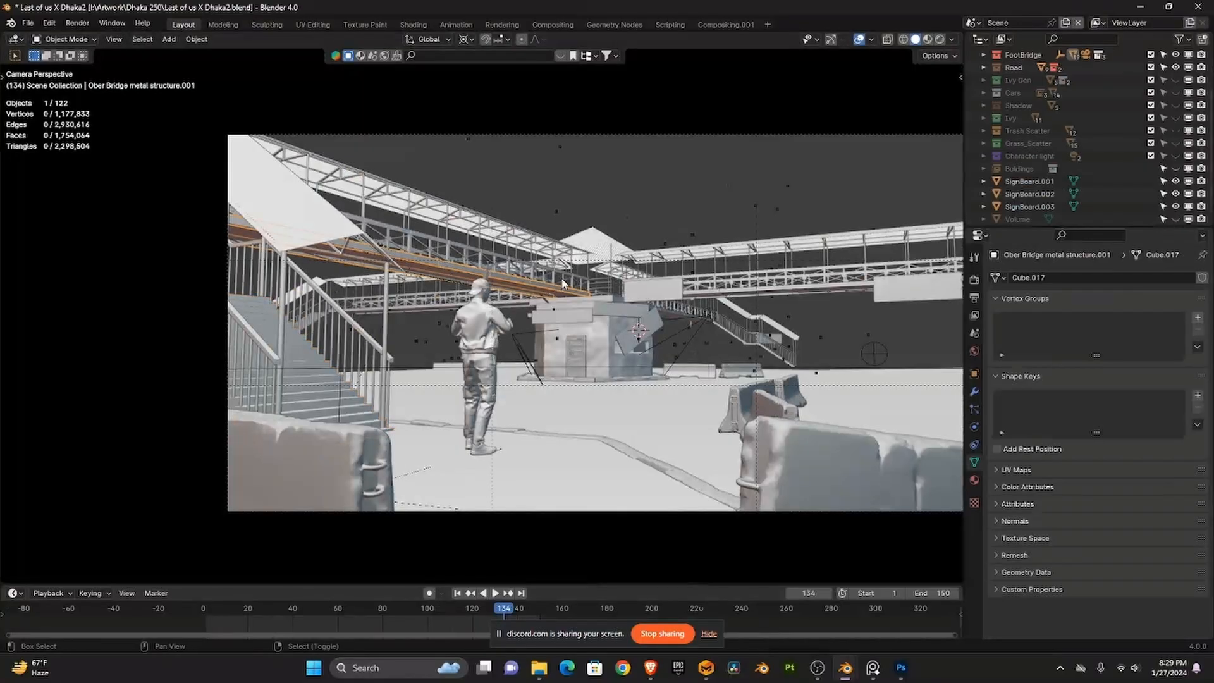
mouse_move(564, 284)
mouse_down()
mouse_move(574, 283)
mouse_move(560, 325)
mouse_move(529, 278)
mouse_move(538, 242)
mouse_move(529, 265)
mouse_move(578, 281)
mouse_up()
scroll(528, 266, up, 2)
scroll(579, 284, up, 2)
drag(569, 322, 607, 269)
key(KP_0)
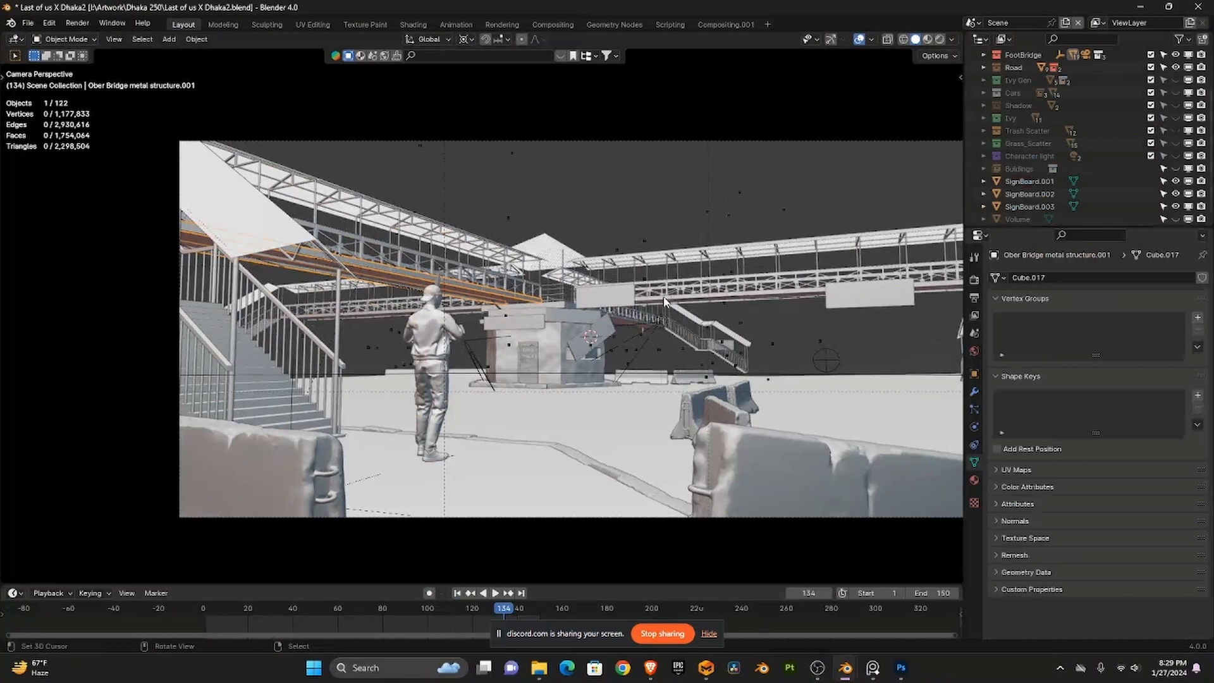
scroll(655, 301, down, 2)
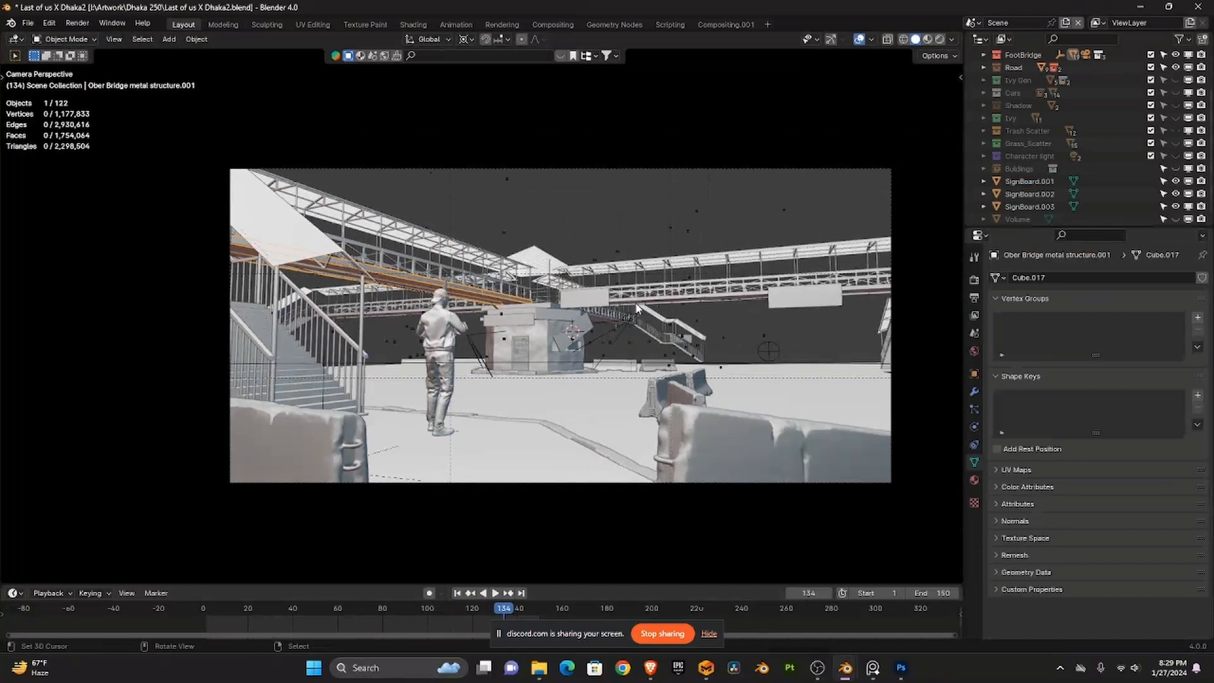
shift+middle_click(518, 327)
scroll(1062, 113, up, 2)
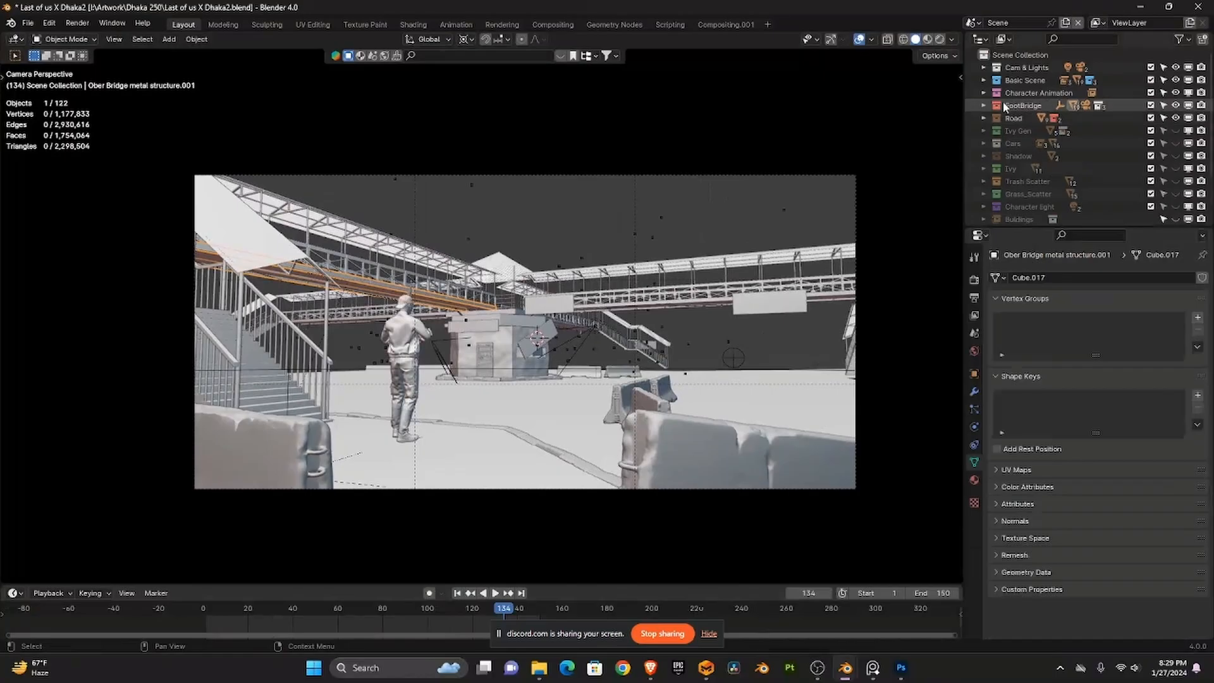
- Hide the Basic Scene, Character Animation and FootBridge collections to inspect the road layout on its own
click(1176, 79)
click(1175, 91)
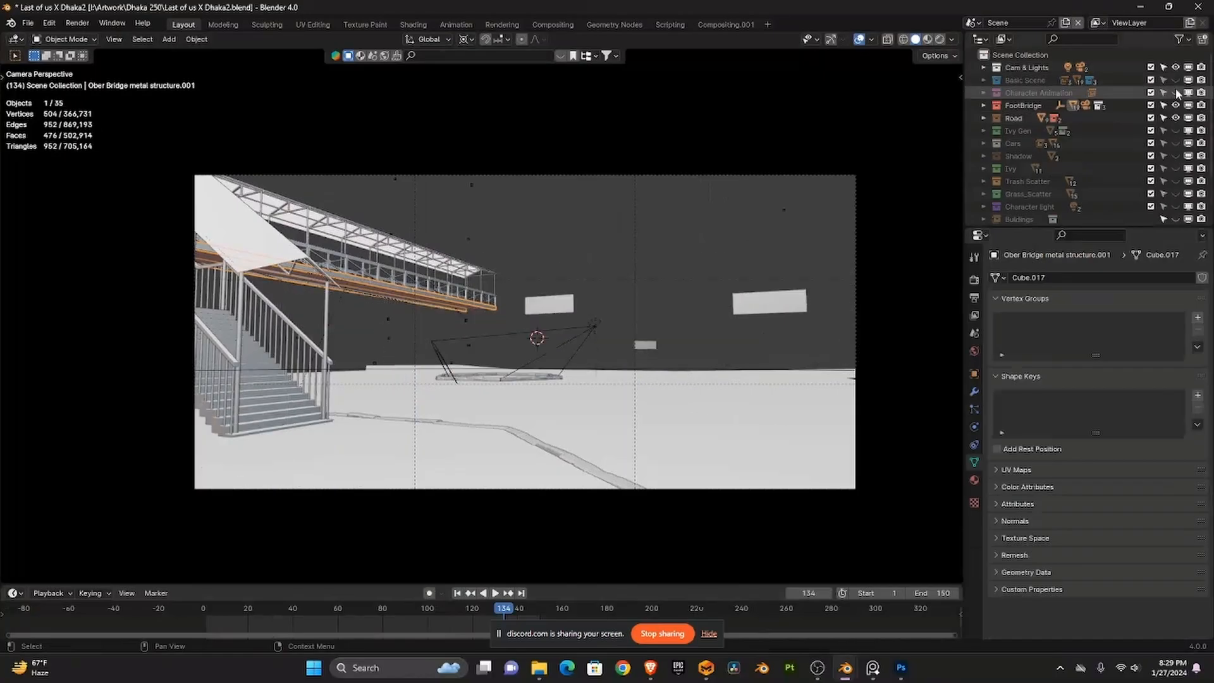
click(1175, 92)
click(1176, 92)
click(1176, 105)
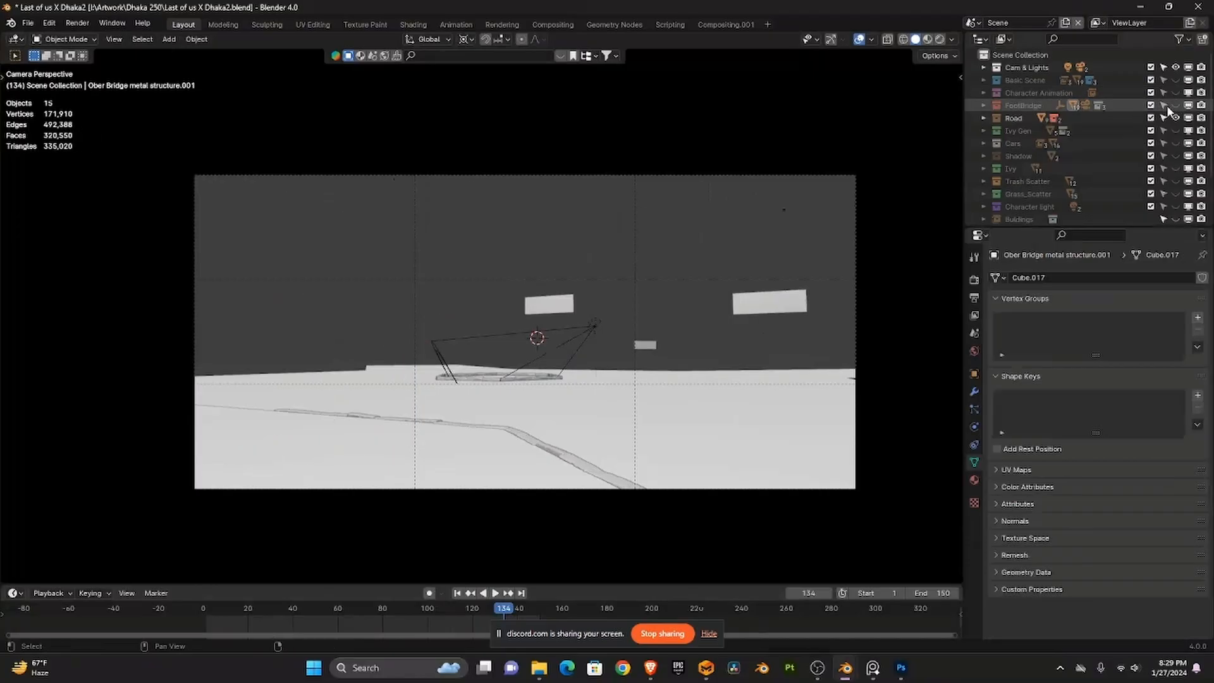
drag(841, 173, 767, 236)
scroll(767, 237, down, 5)
scroll(770, 240, up, 2)
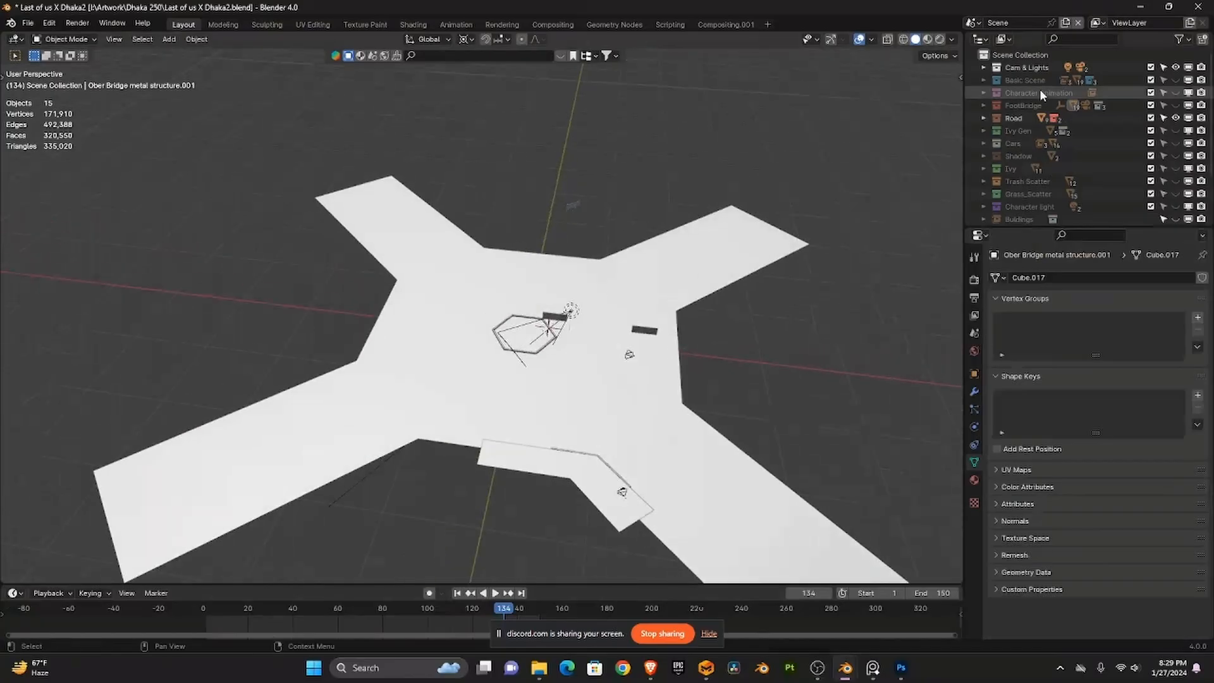
- Show the FootBridge collection again and display the scene in Material Preview shading near the covered stairs
click(1175, 105)
scroll(569, 380, up, 3)
mouse_move(577, 329)
mouse_down()
mouse_move(541, 238)
mouse_move(784, 180)
mouse_move(738, 258)
mouse_up()
key(z)
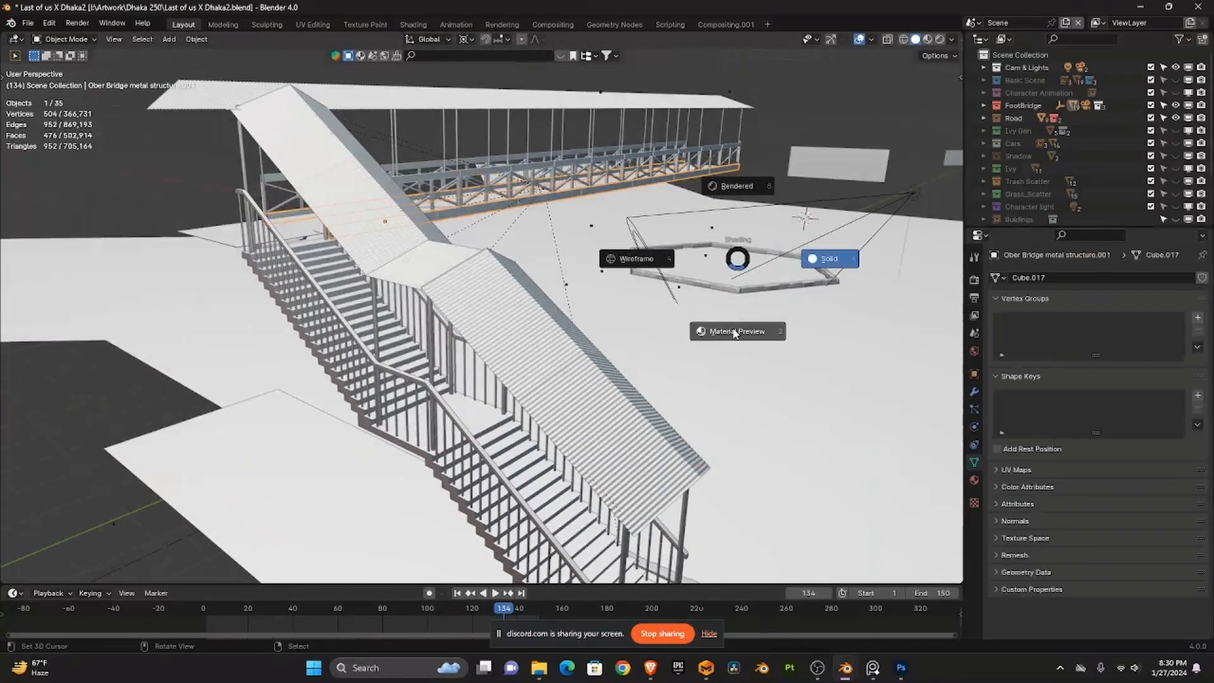
click(707, 385)
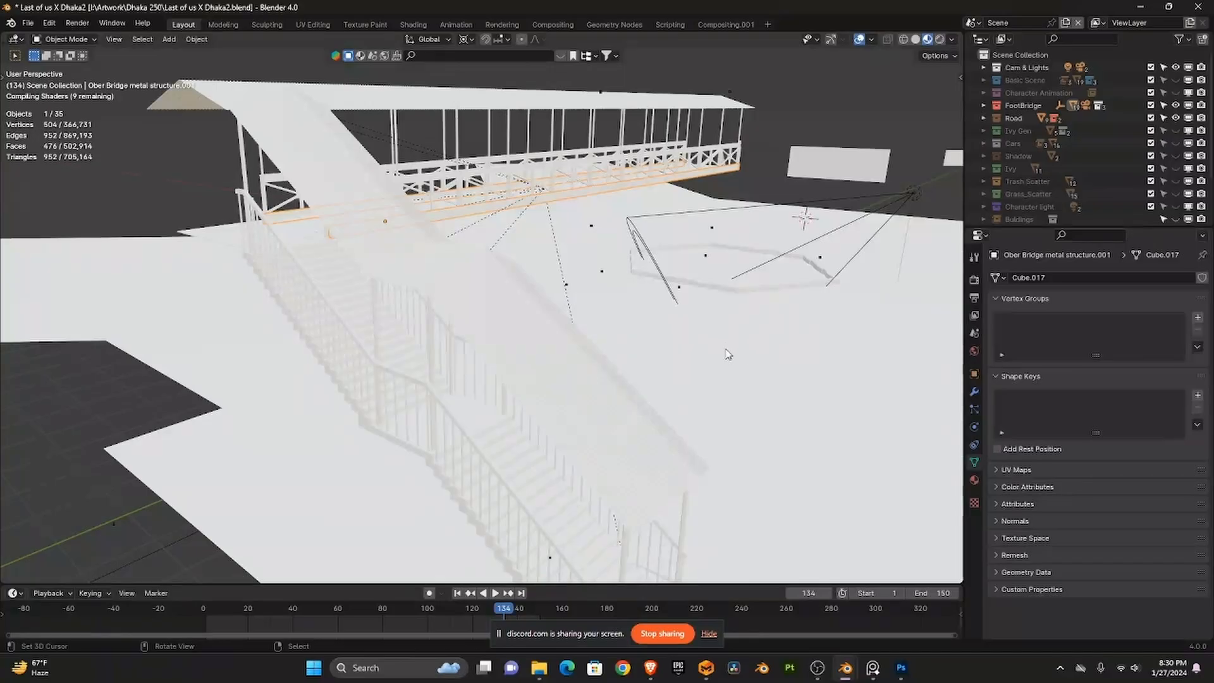
- Examine the textured footbridge and pavement from several angles and select the footbridge stairs
scroll(725, 351, down, 3)
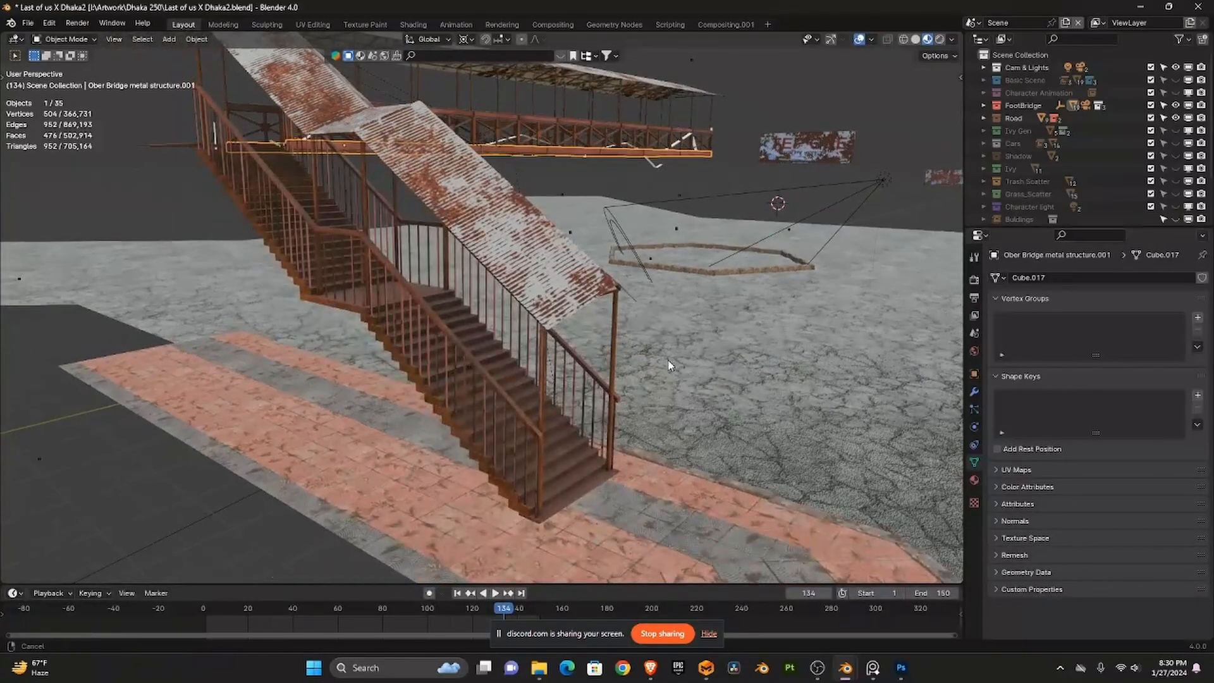
drag(673, 379, 615, 368)
scroll(633, 400, up, 2)
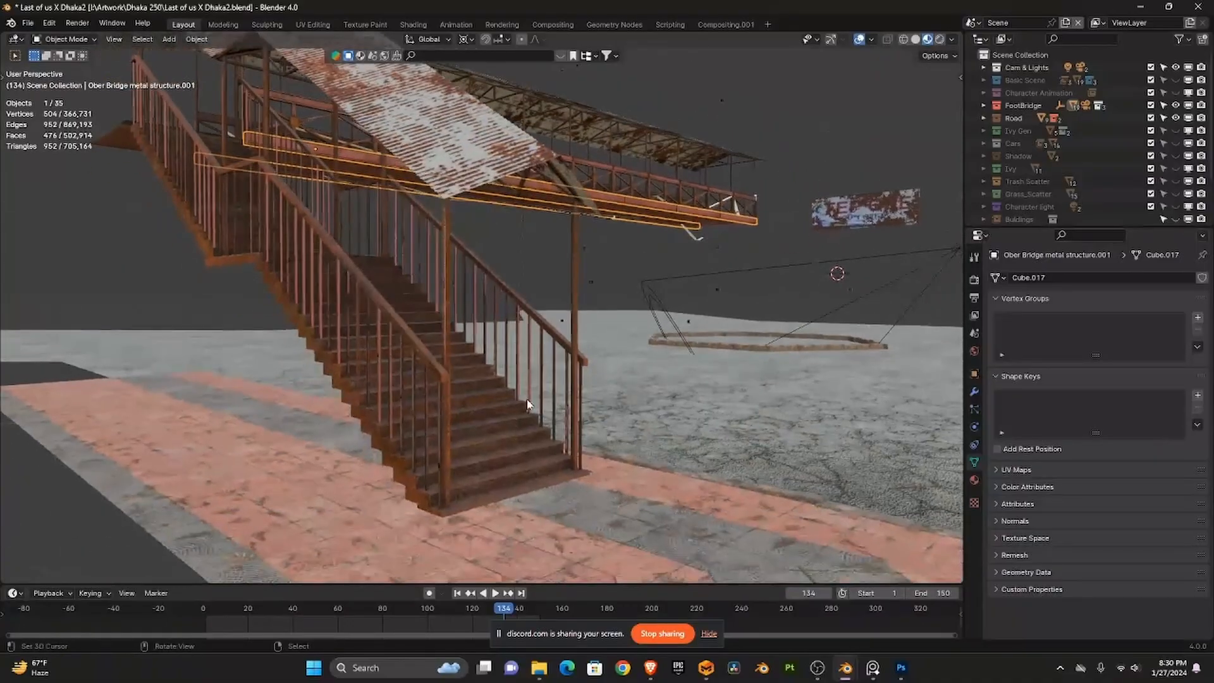
right_click(500, 410)
scroll(713, 407, down, 2)
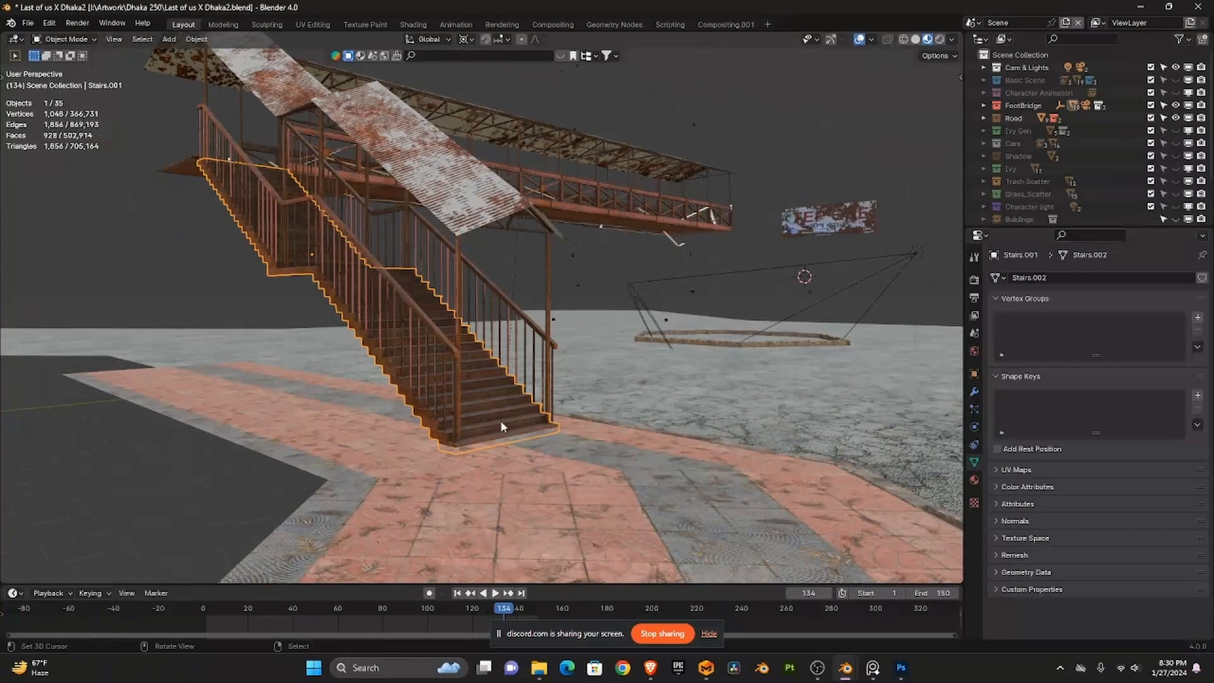
drag(492, 418, 617, 438)
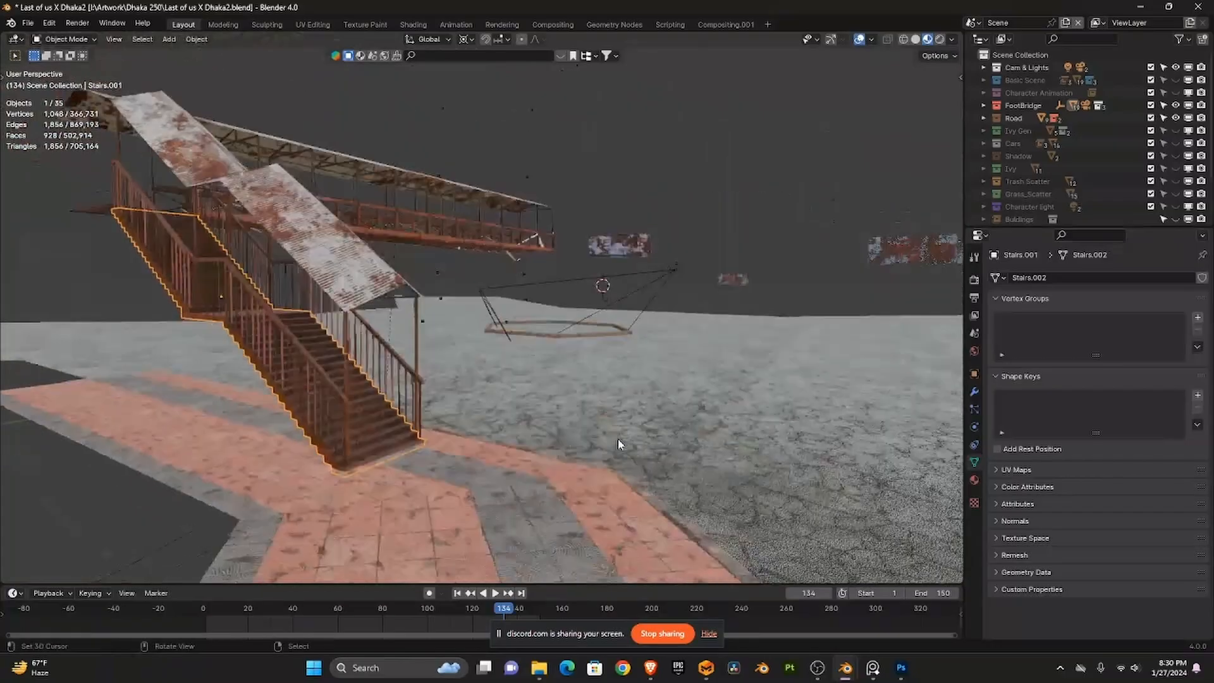
- Return to the camera view with the Basic Scene collection shown in Solid shading and viewport overlays hidden
key(KP_0)
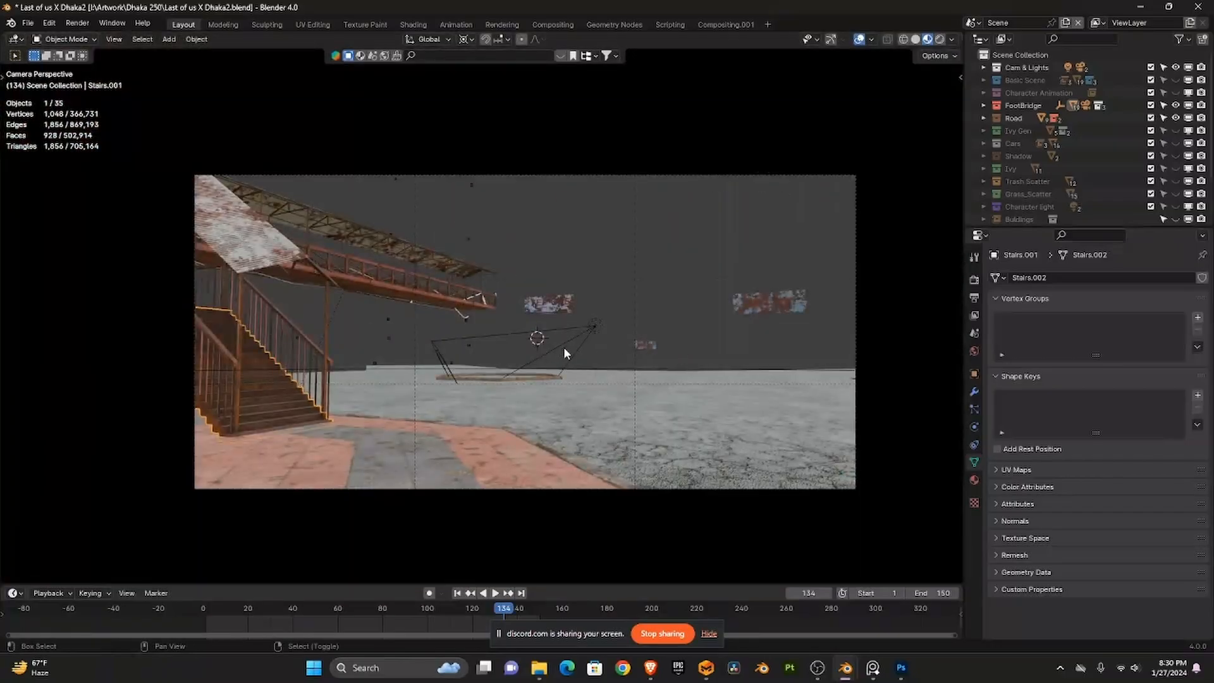
drag(571, 350, 632, 368)
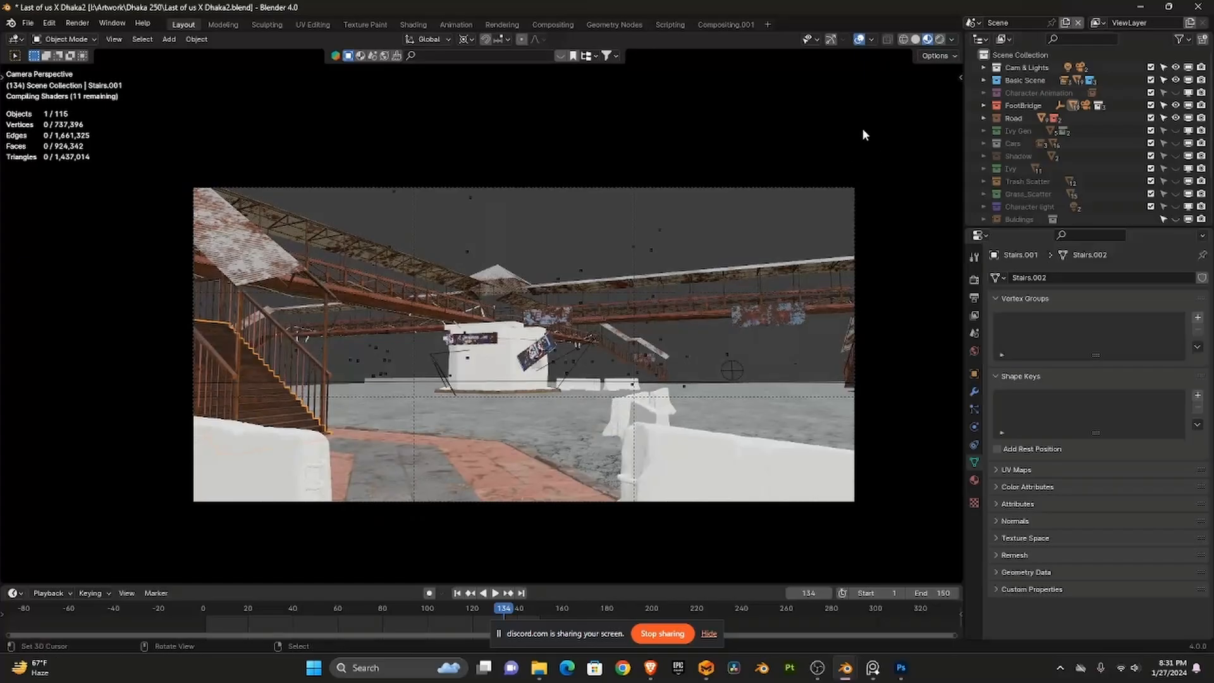
click(859, 40)
click(915, 39)
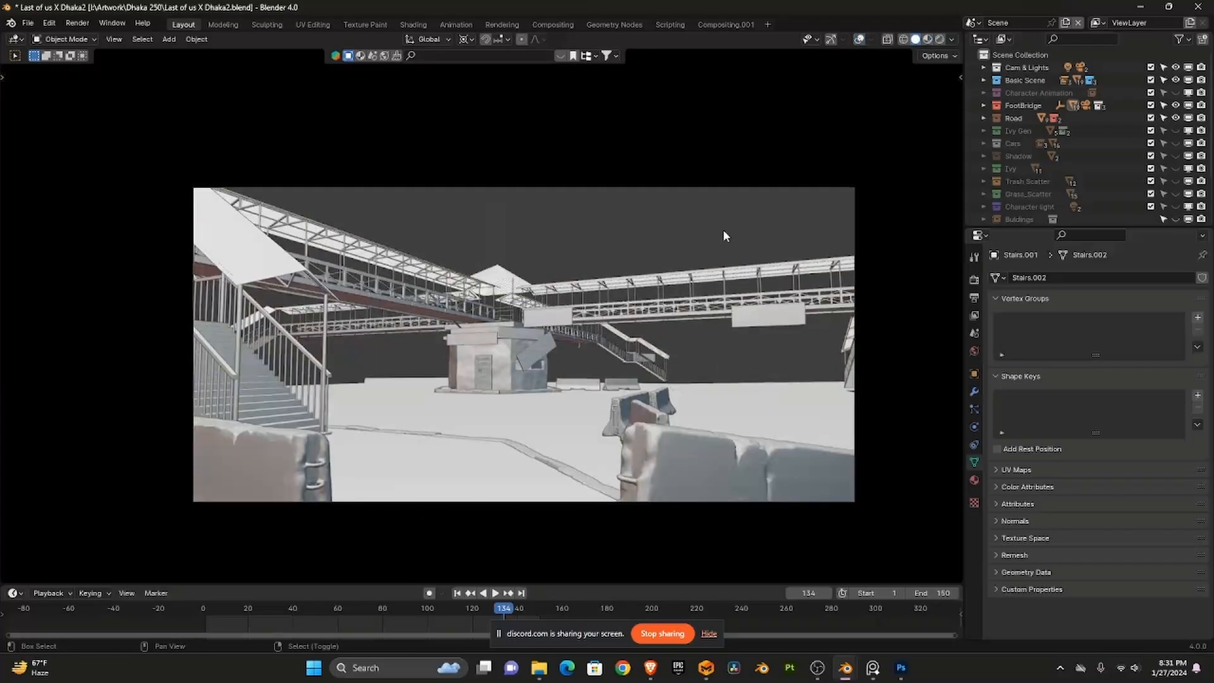
scroll(722, 234, up, 1)
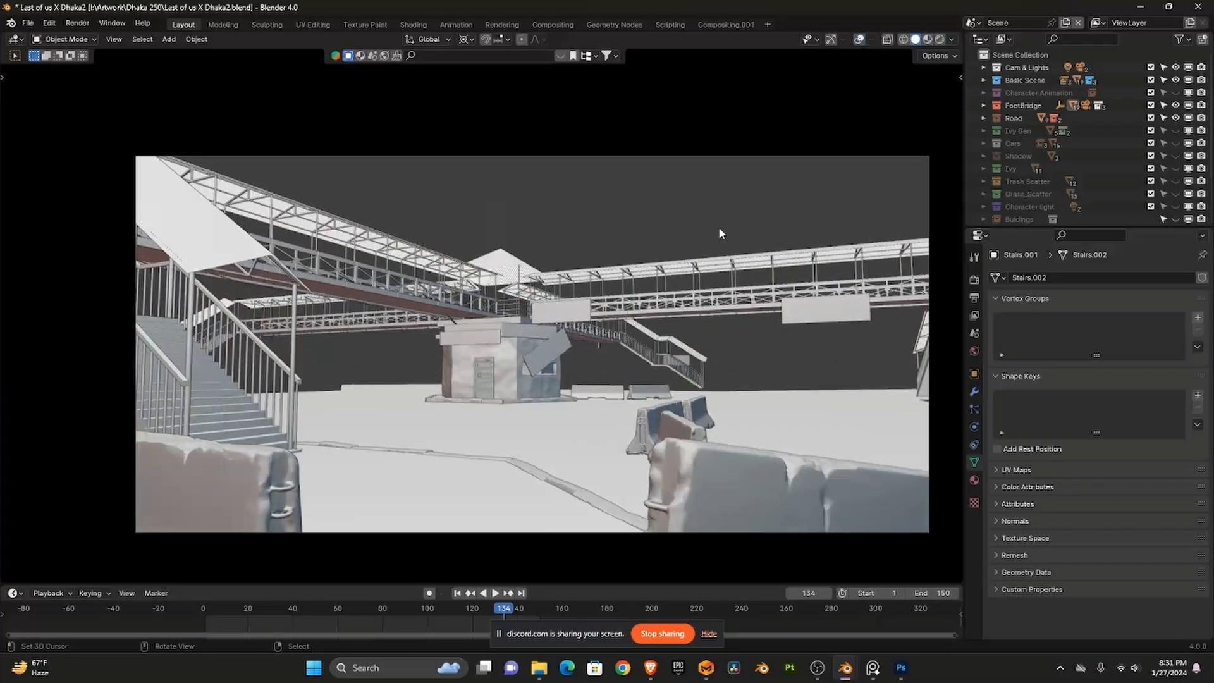
- Expand the Cam & Lights and Basic Scene collections and select the overbridge's metal structure
click(983, 67)
click(985, 118)
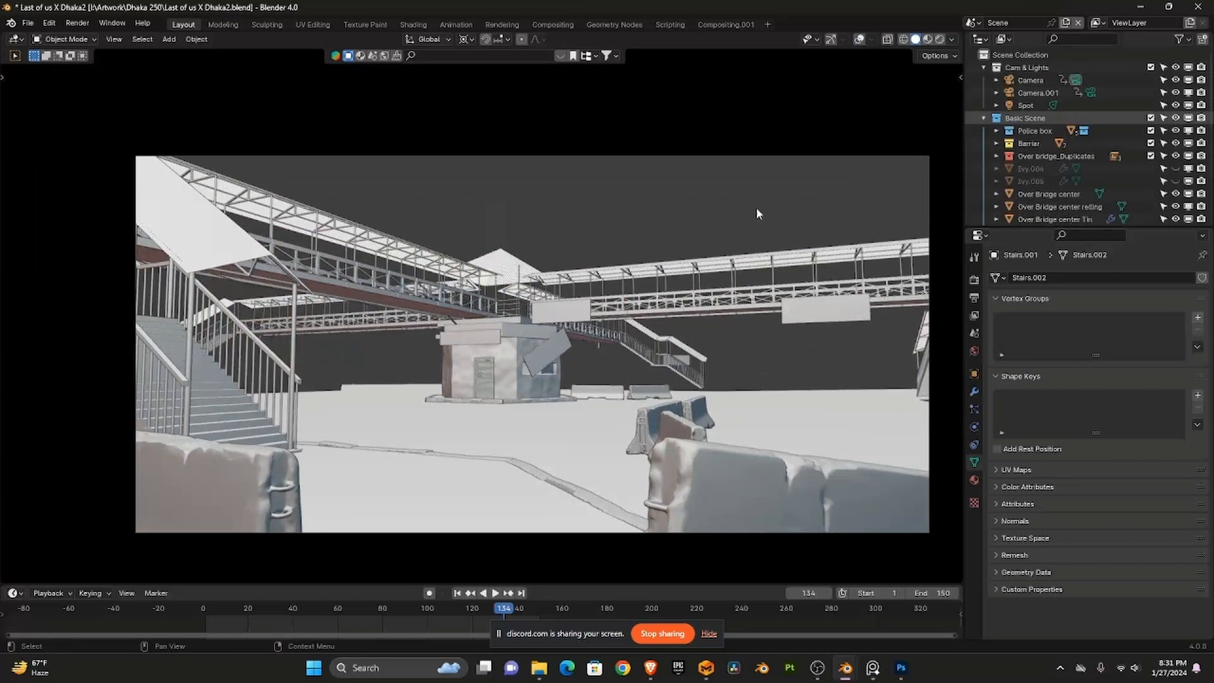
click(363, 290)
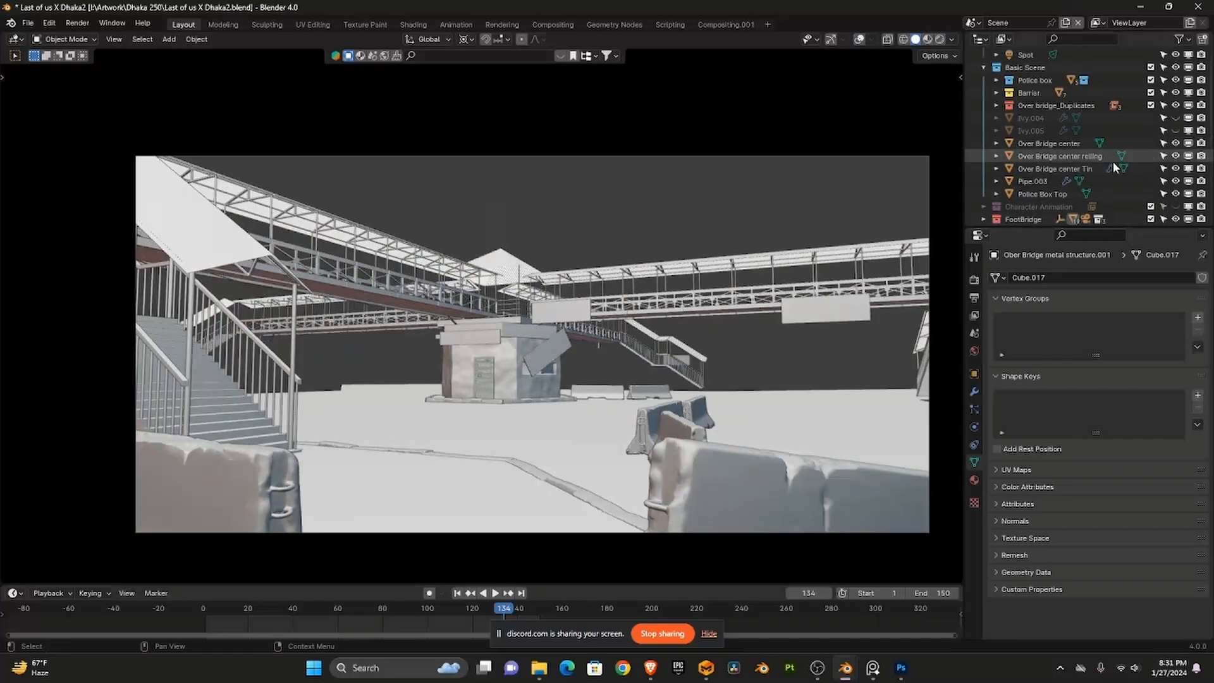
scroll(1113, 183, down, 3)
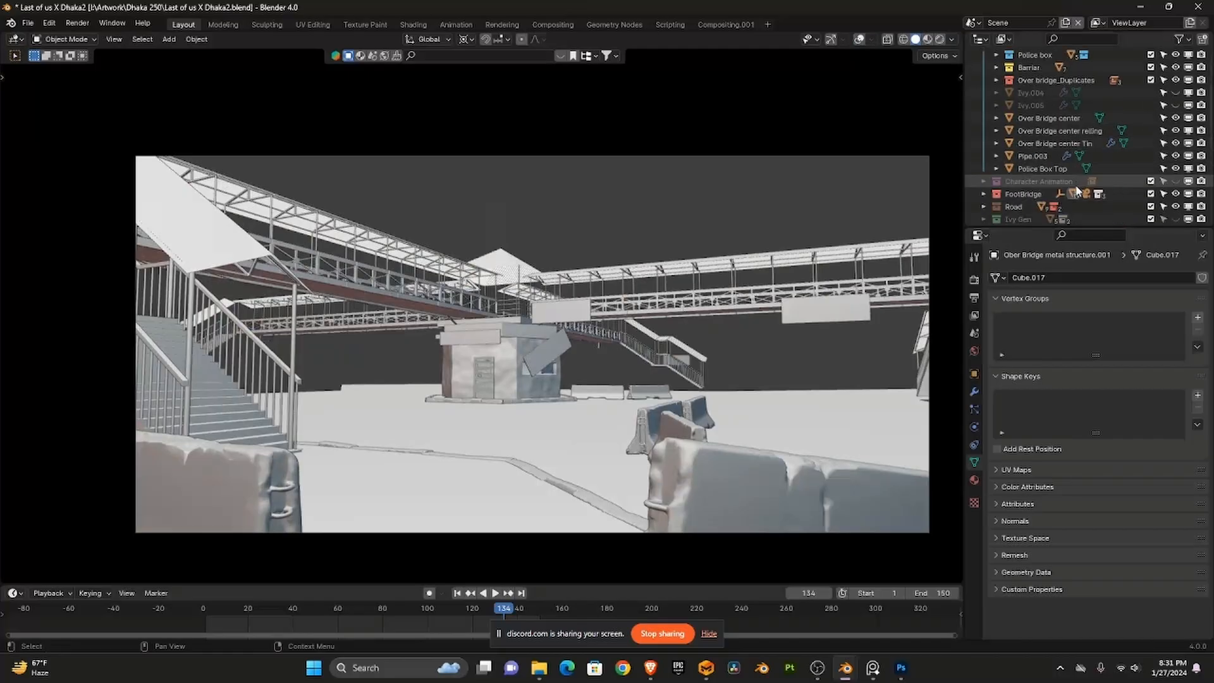
- Toggle the FootBridge collection off and on and review the basic layout through the camera
click(1176, 194)
click(1176, 195)
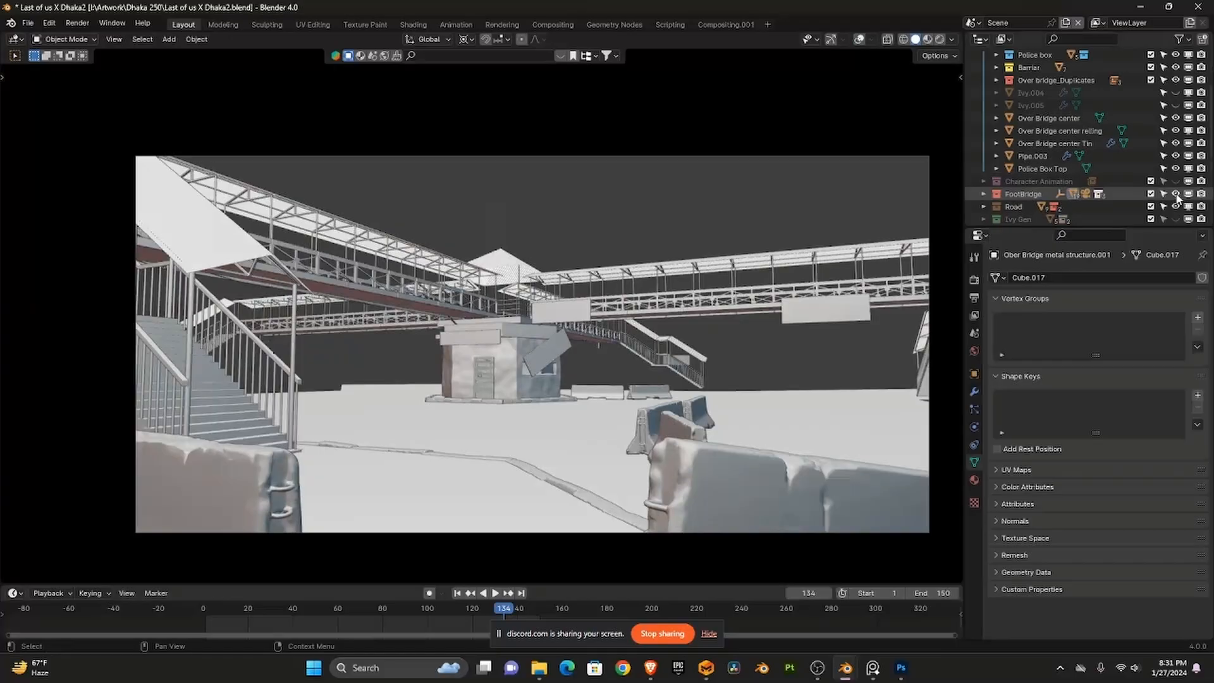
drag(683, 239, 701, 297)
key(KP_0)
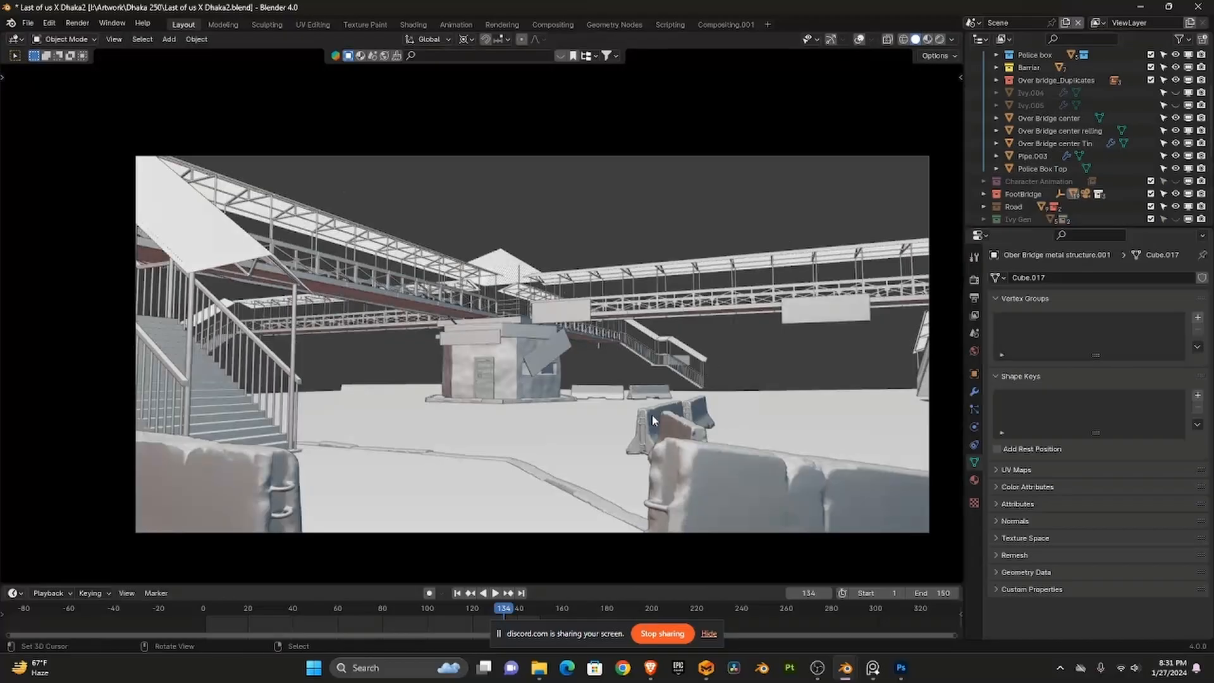
- Show the Cars collection and select the box truck parked beneath the footbridge sign
scroll(1050, 188, down, 4)
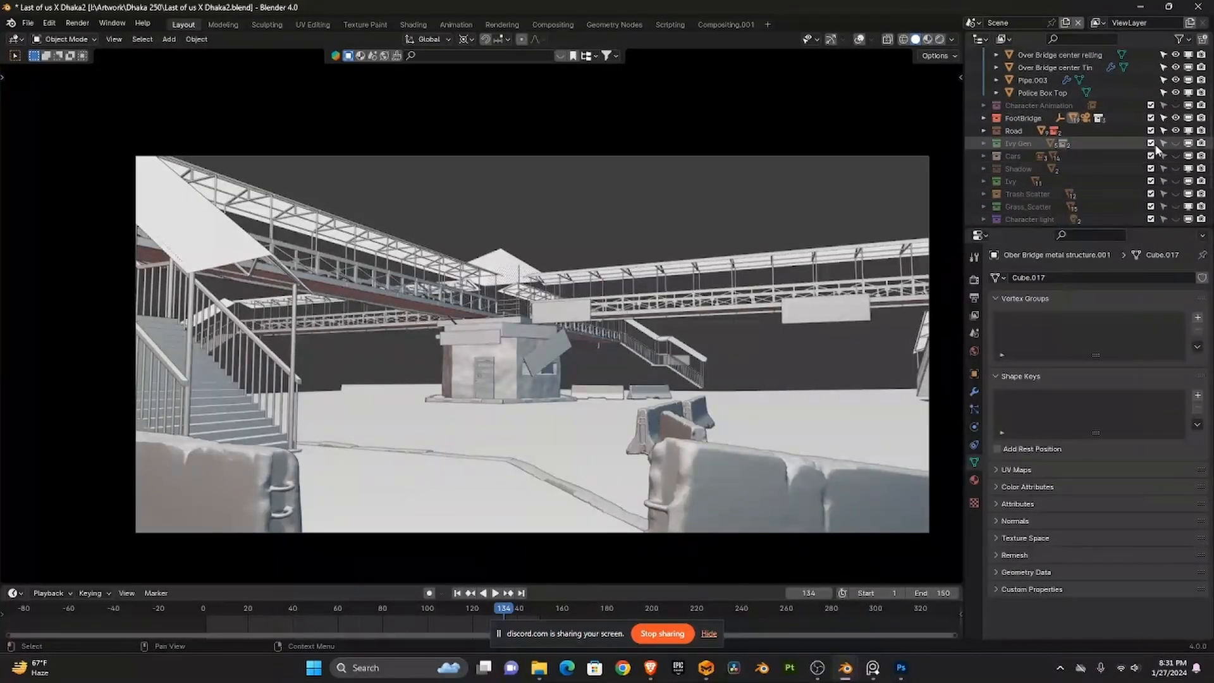
click(1175, 155)
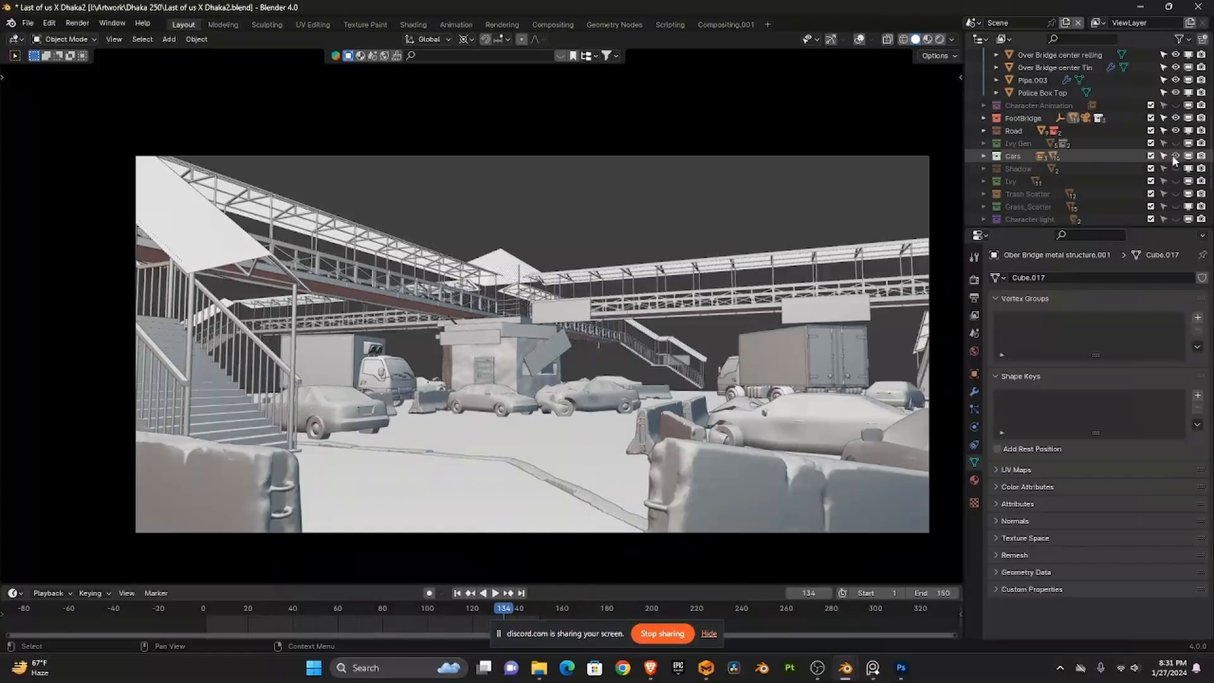
drag(765, 316, 762, 312)
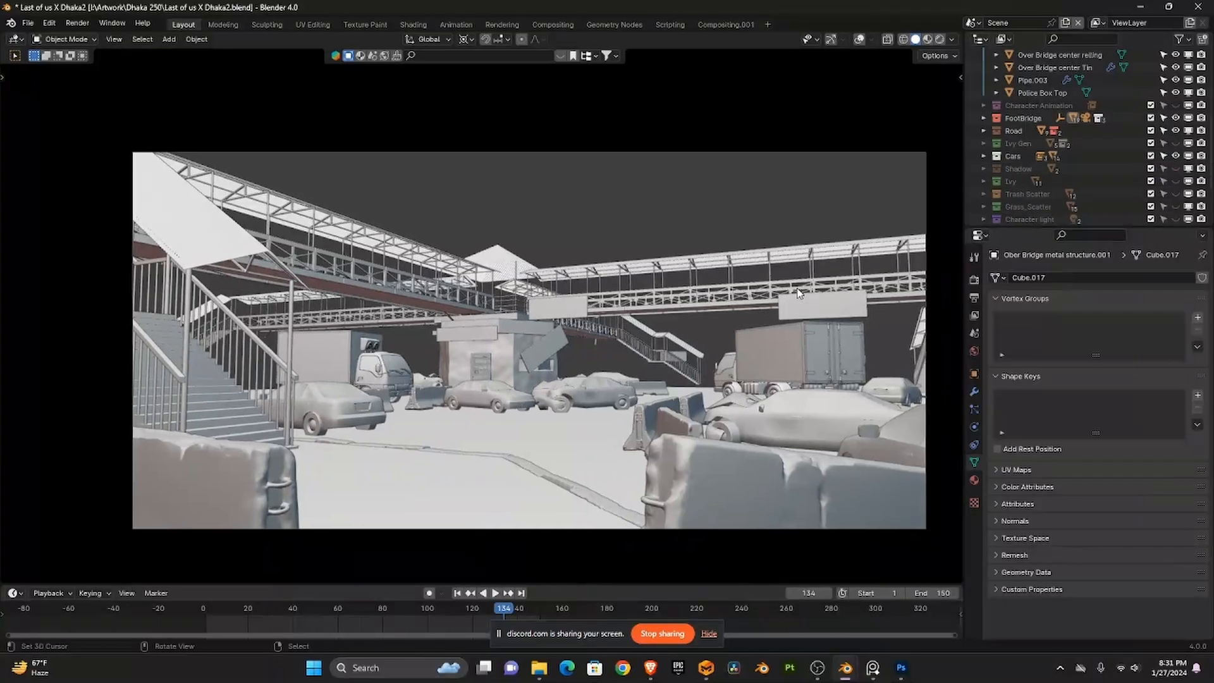
click(813, 377)
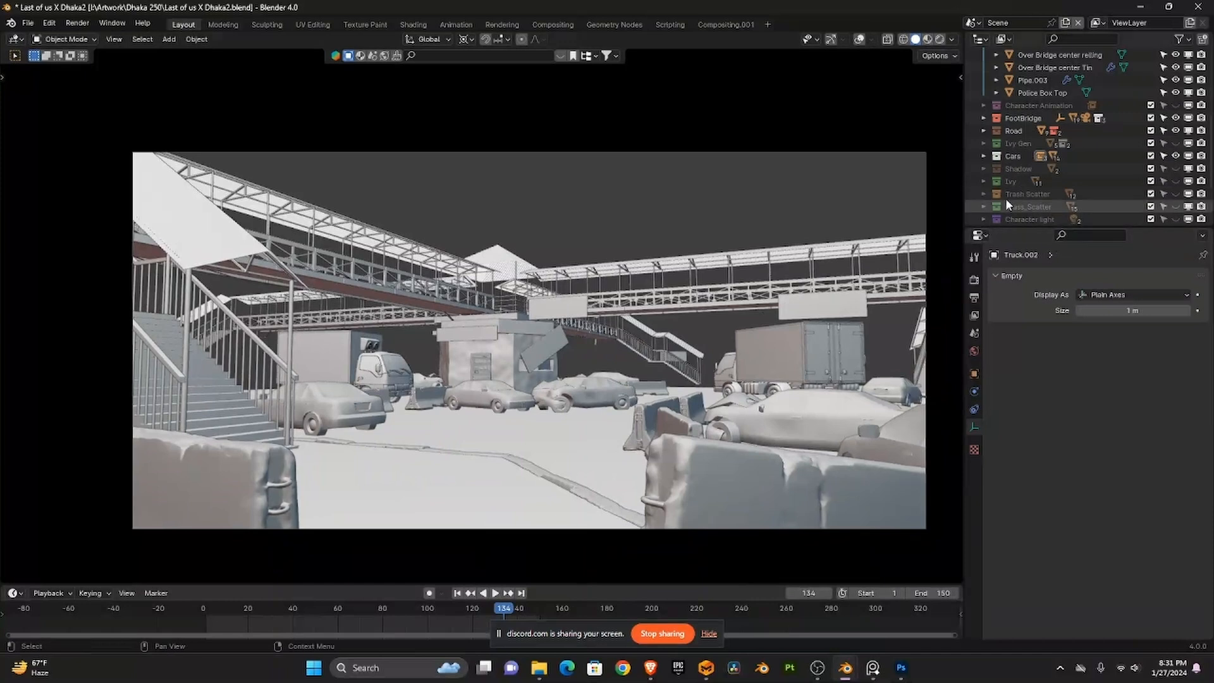
- Show the Trash Scatter collection and, with viewport overlays enabled again, select the distributed trash on the road
click(1174, 195)
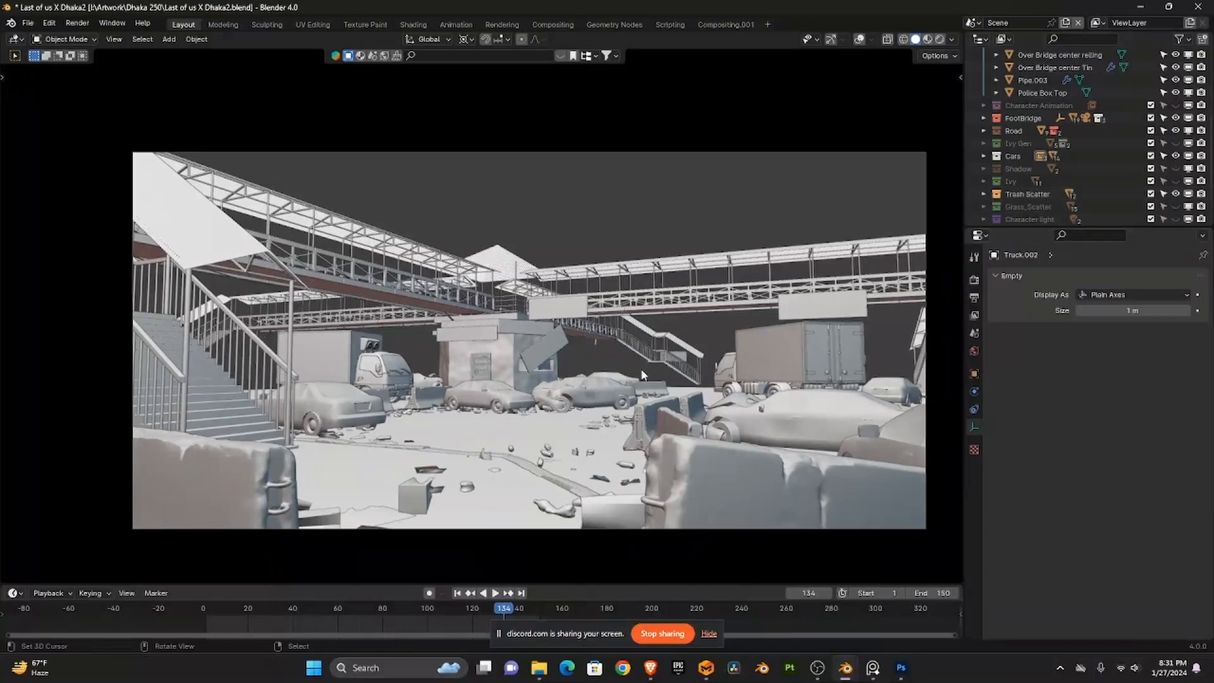
click(612, 427)
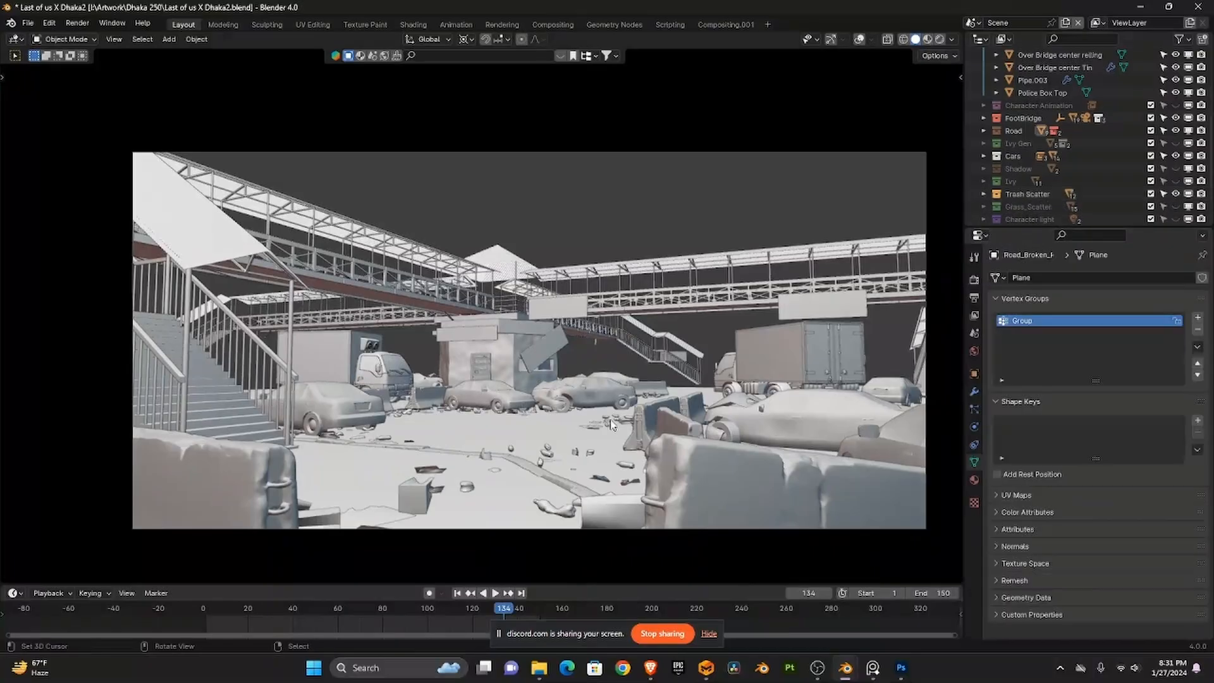
click(858, 39)
scroll(565, 409, down, 2)
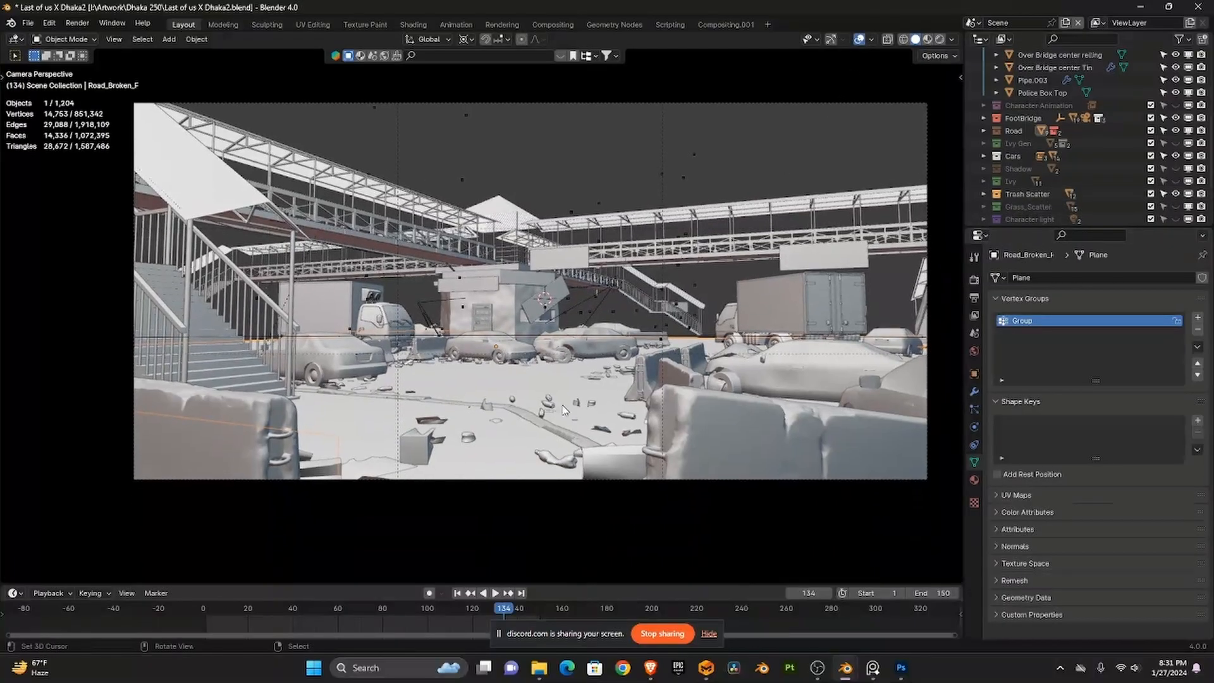
click(553, 405)
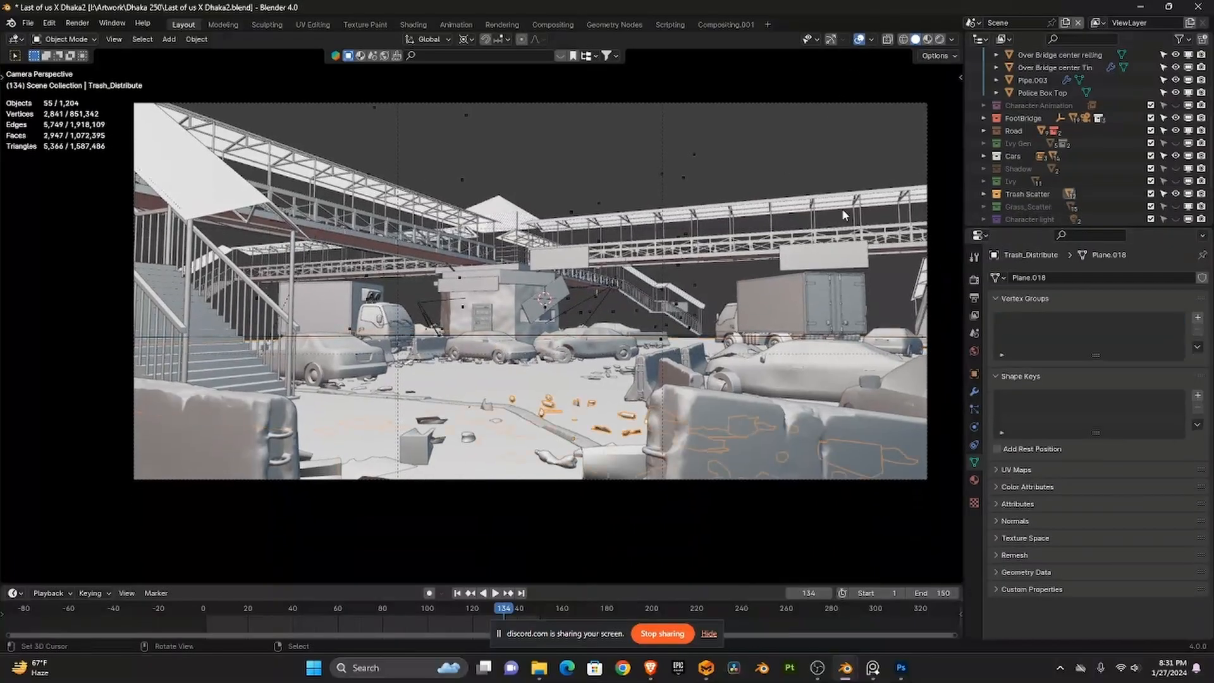
- Switch to the Trash_Grass scene and inspect its bottles, cans, bags and cardboard models
click(974, 23)
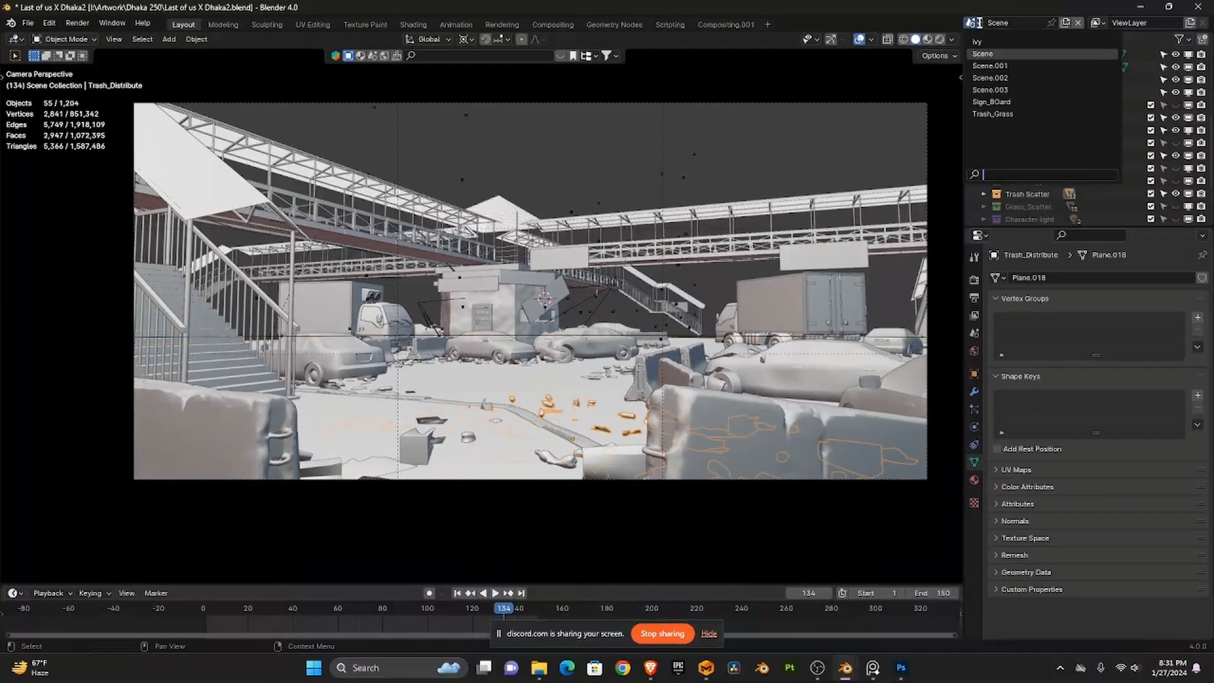
click(995, 114)
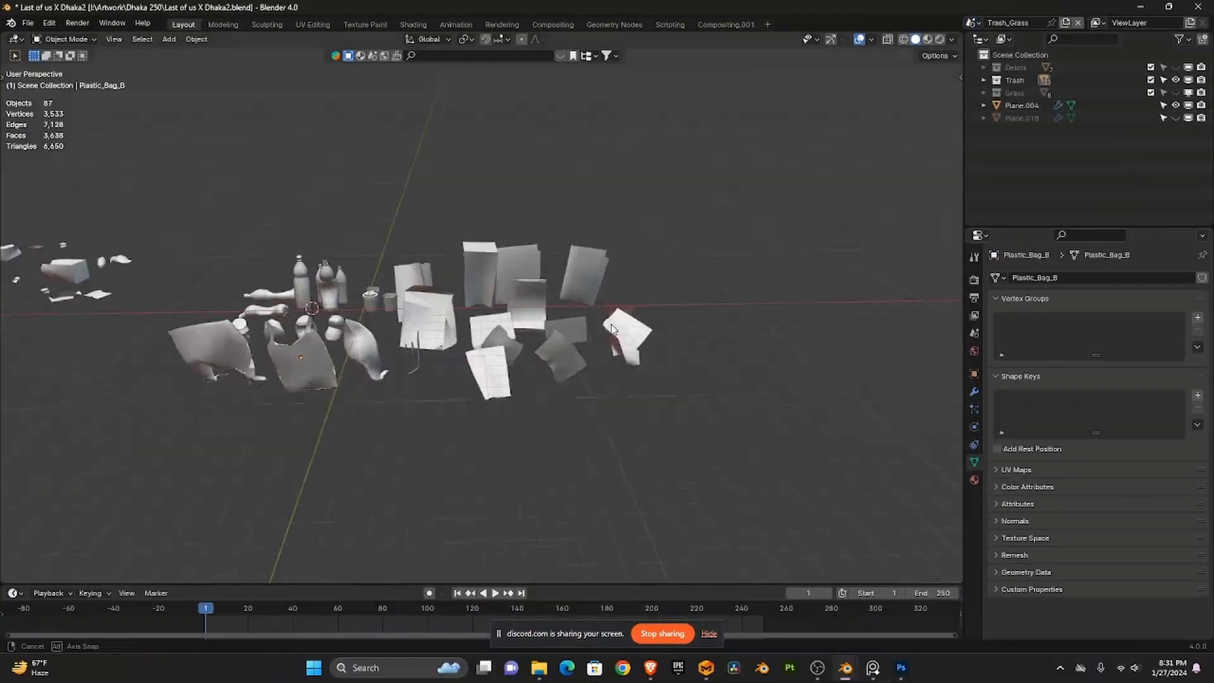
scroll(632, 329, up, 3)
drag(660, 351, 651, 318)
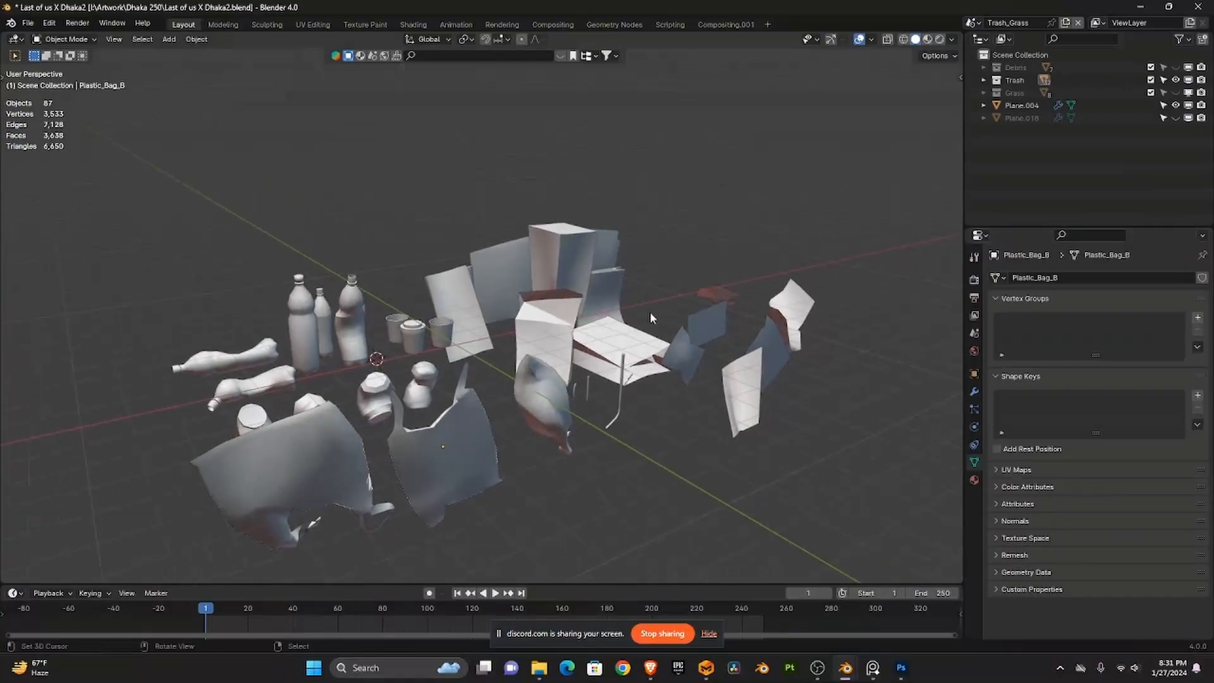
scroll(652, 317, down, 5)
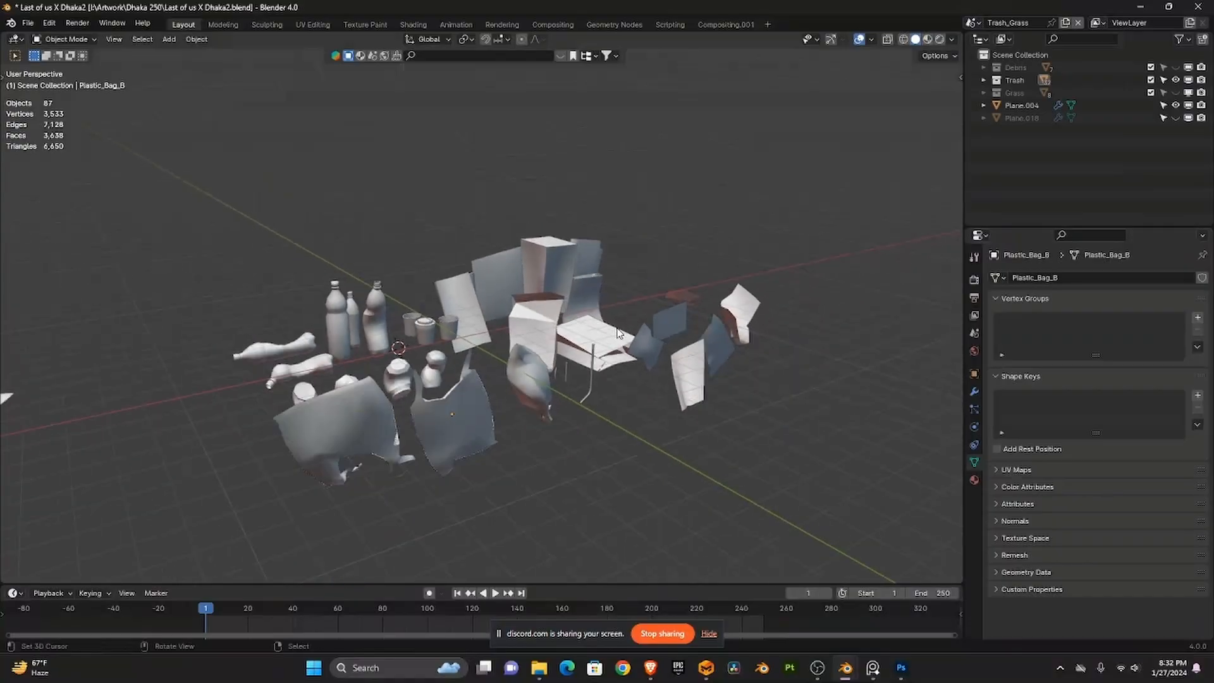
- Select the plane that scatters the trash and display its Geometry Nodes modifier
drag(613, 371, 769, 366)
click(539, 348)
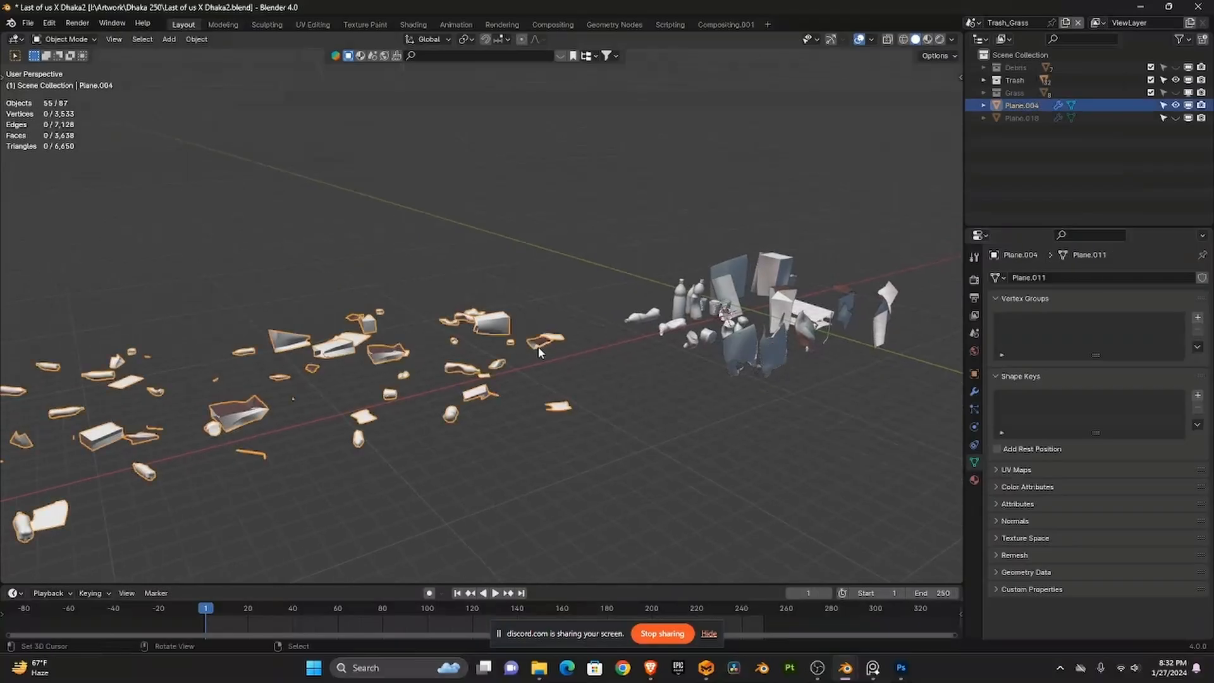
mouse_move(539, 348)
mouse_down()
mouse_move(564, 381)
mouse_move(620, 350)
mouse_move(537, 342)
mouse_up()
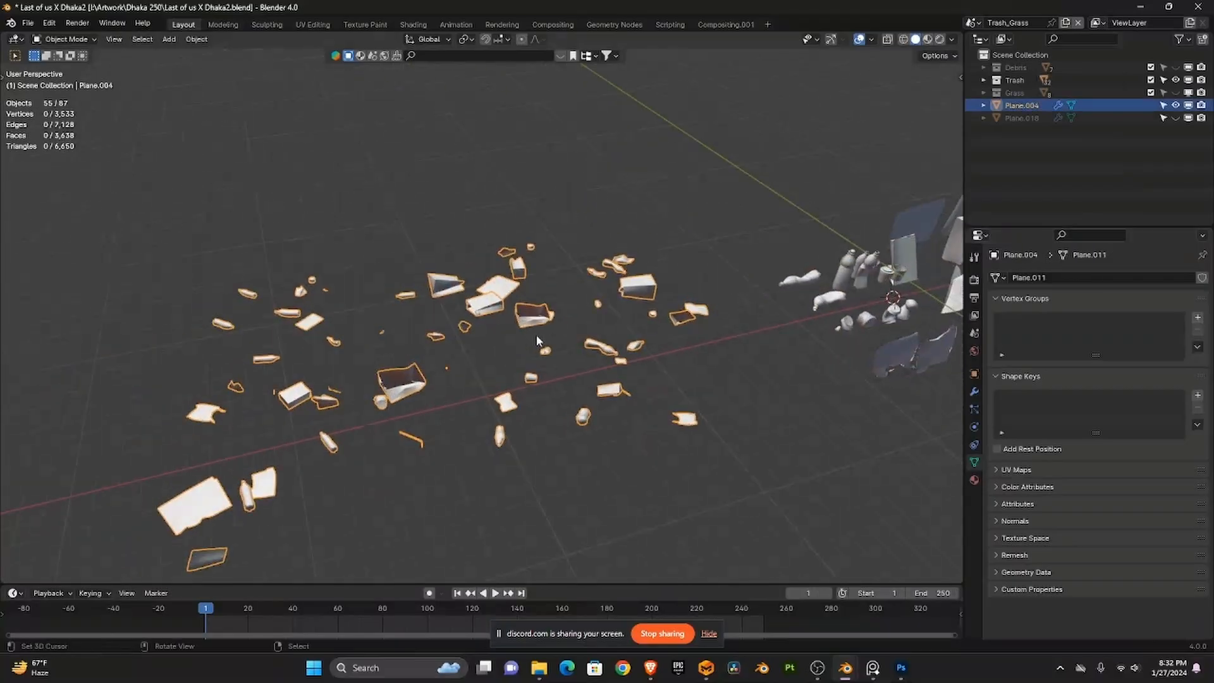
click(973, 391)
- In Edit Mode, extrude an outer edge of the trash scatter plane with Z locked, and return to Object Mode
key(ctrl+Tab)
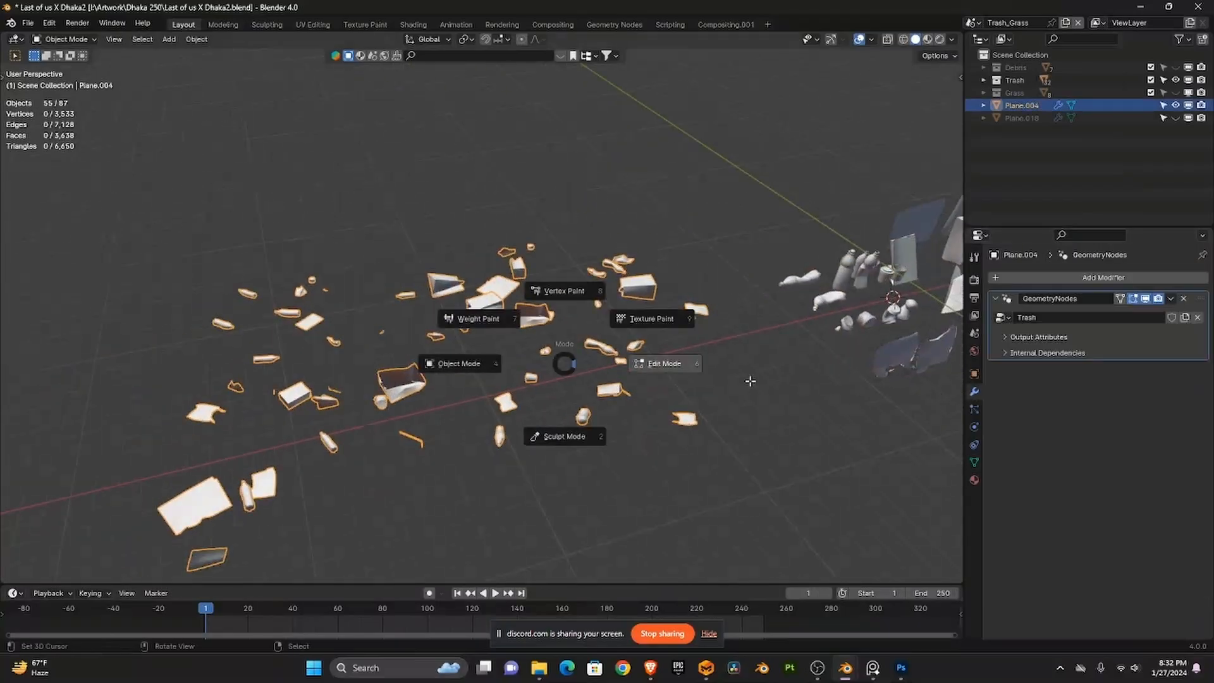
click(721, 387)
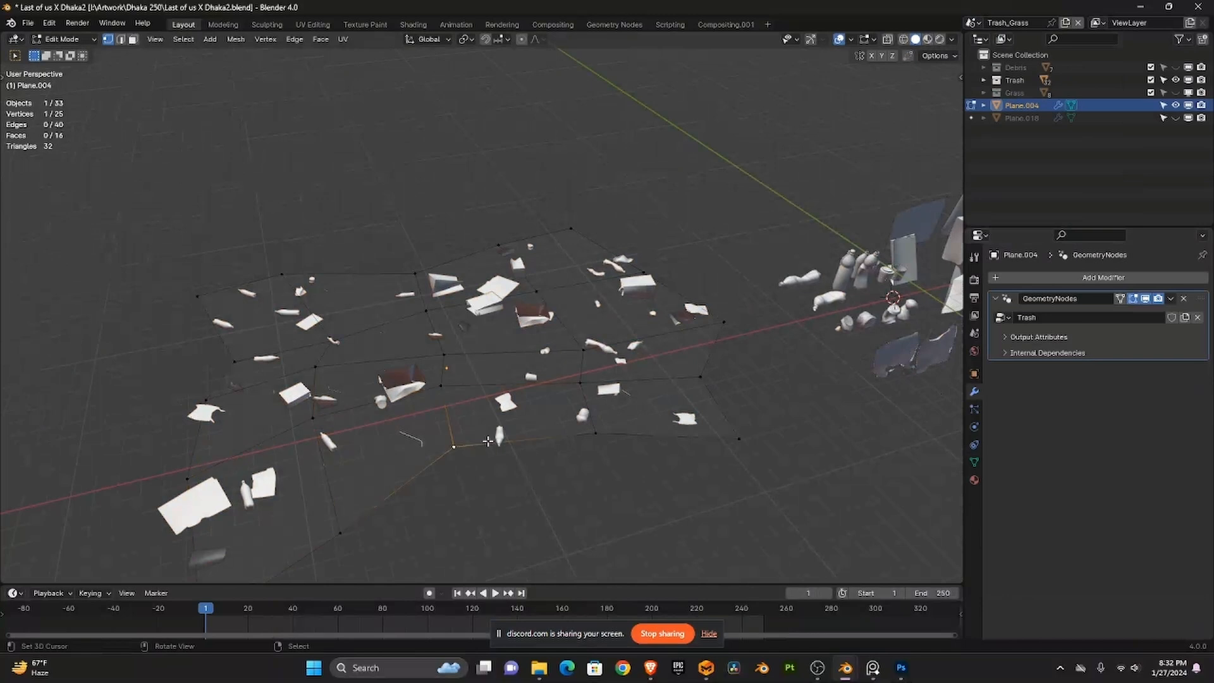
scroll(629, 418, down, 3)
key(e)
key(shift+z)
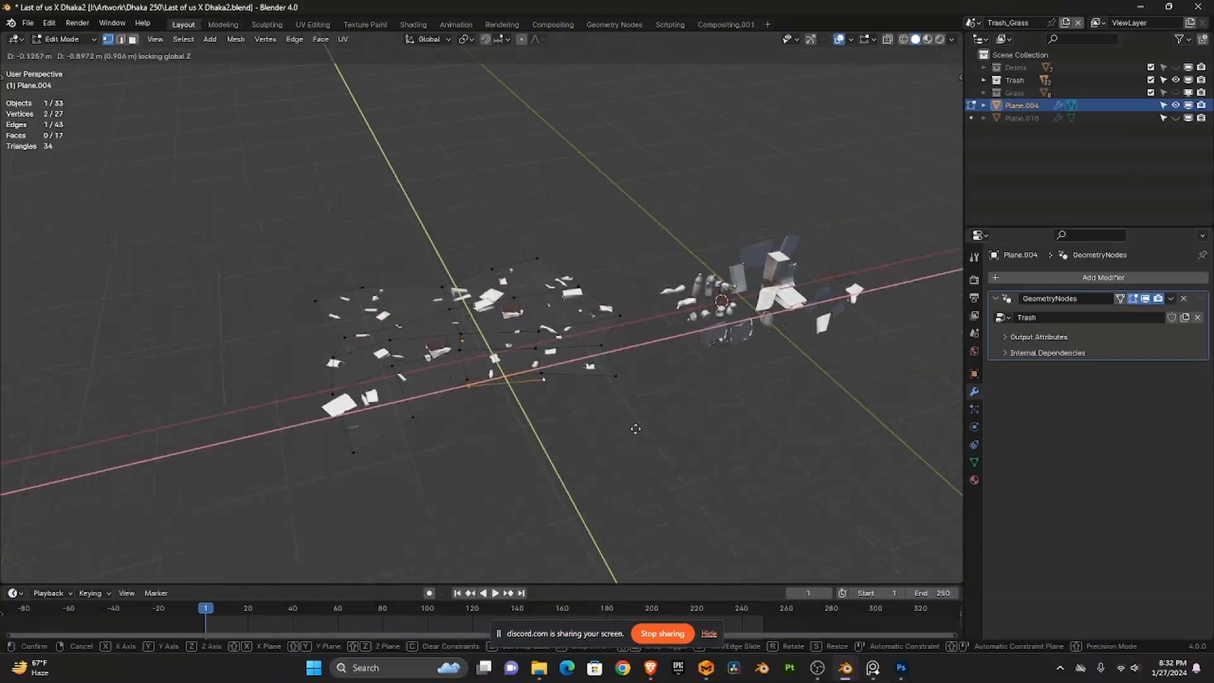
click(639, 461)
scroll(658, 447, up, 3)
key(ctrl+Tab)
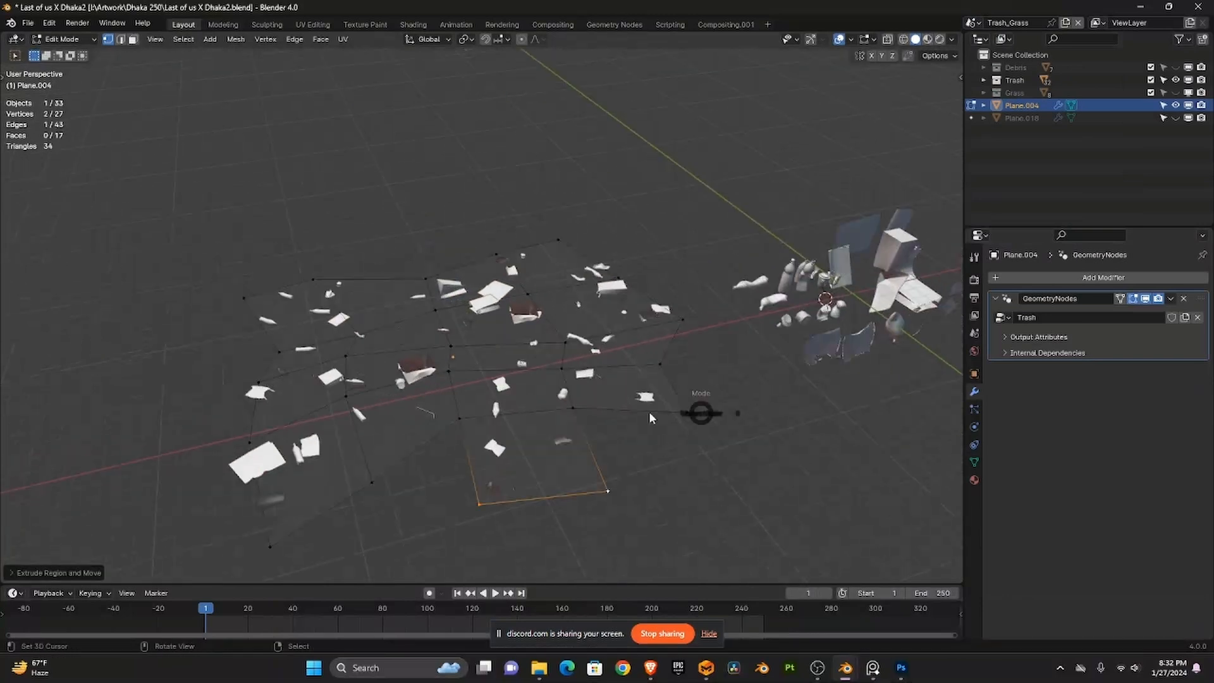
click(547, 411)
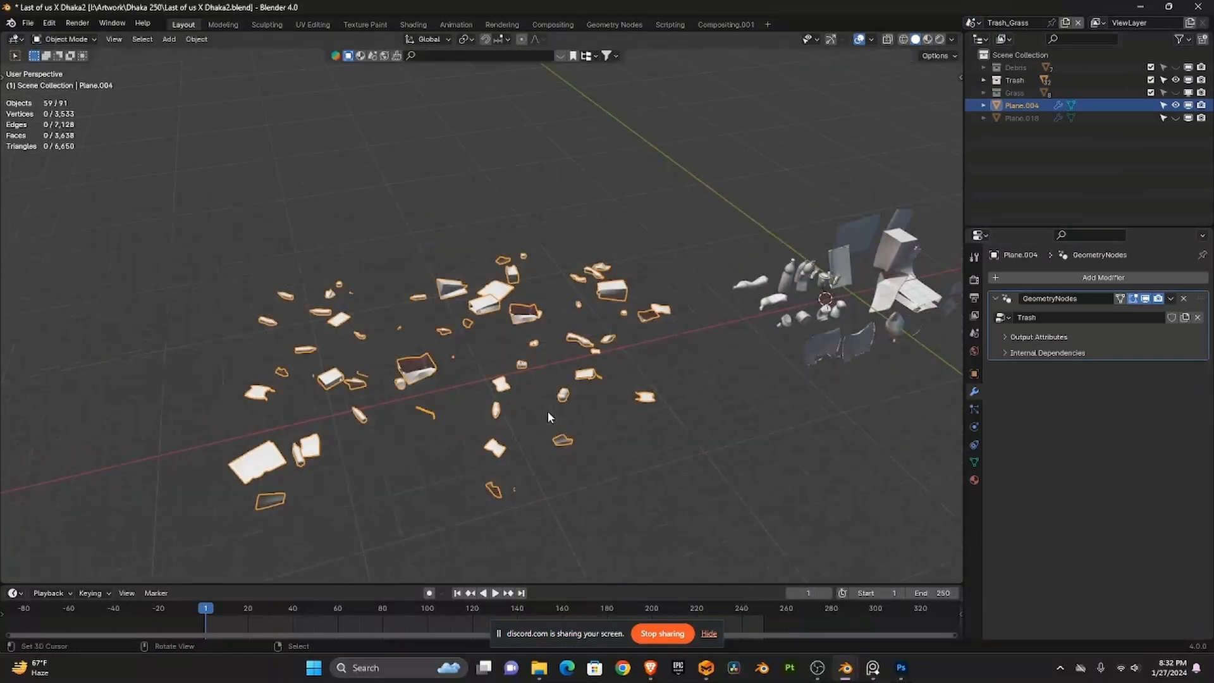
- Switch back to the main Scene and bring the trash-covered road around the barriers and cars into view
click(982, 23)
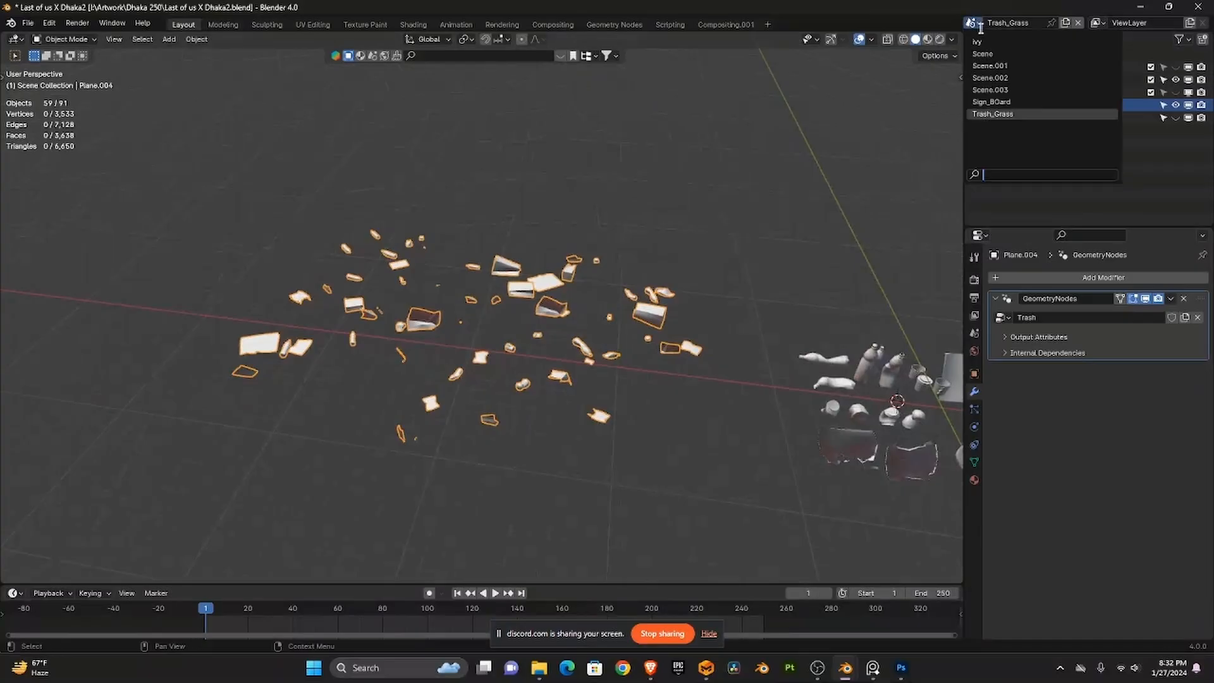
click(982, 54)
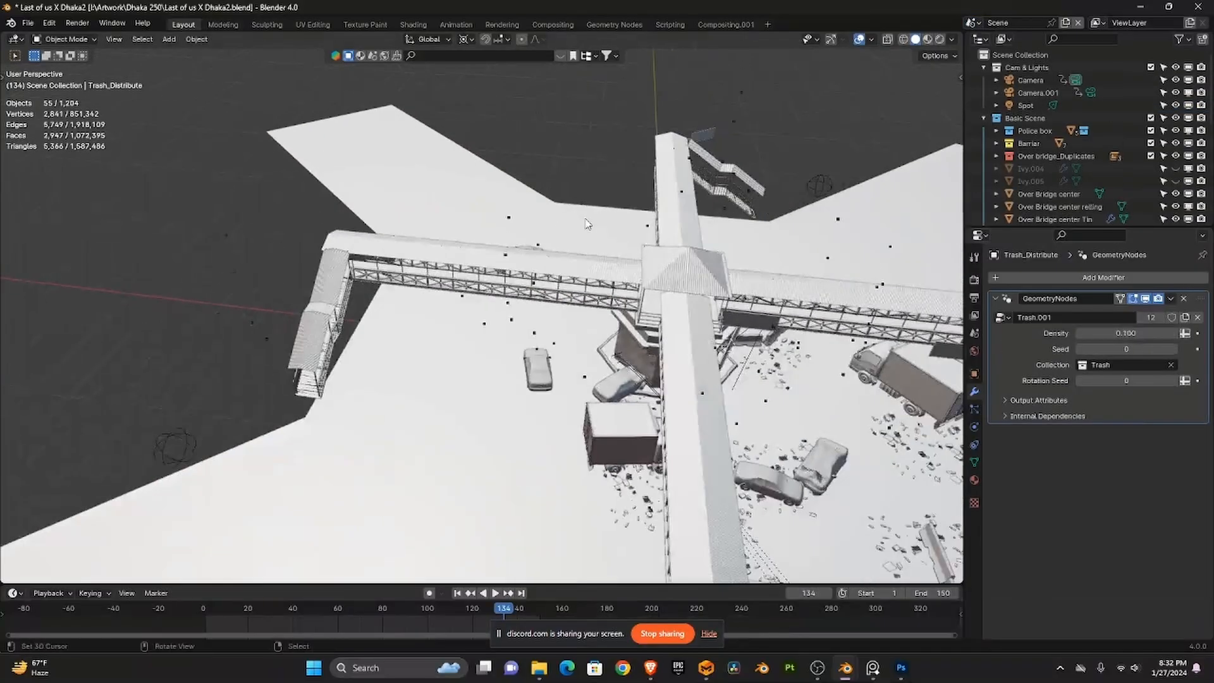
key(KP_0)
drag(584, 217, 617, 213)
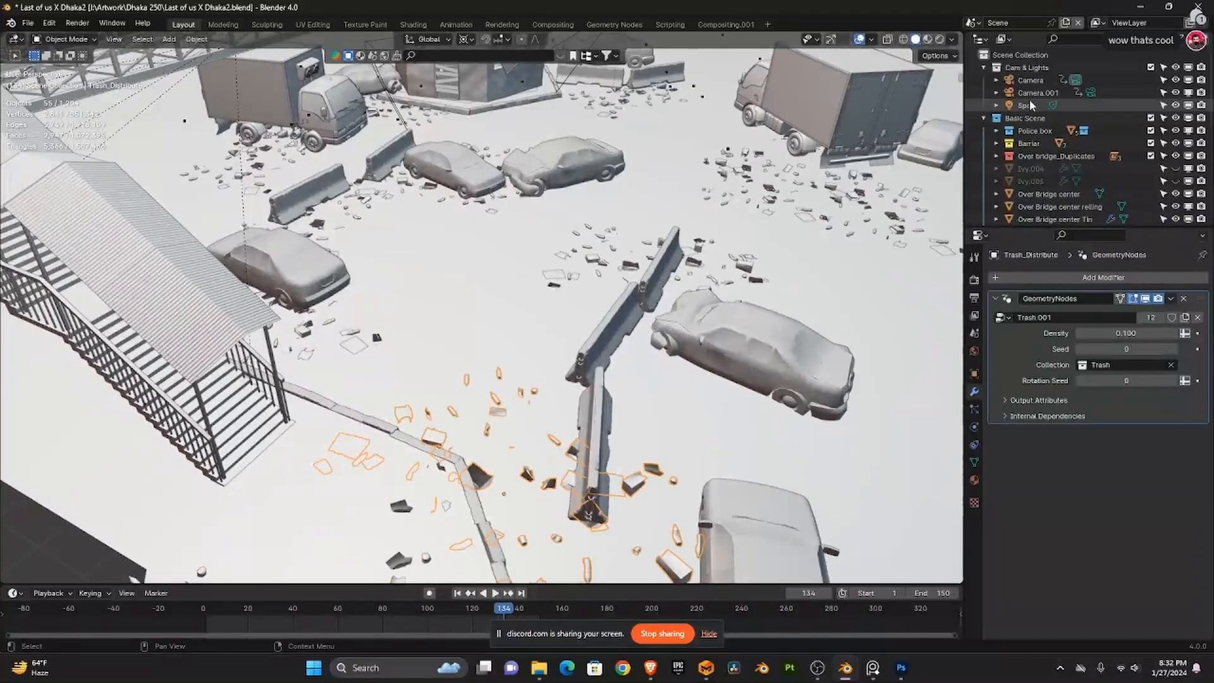
- Unhide the Grass_Scatter collection in the viewport
scroll(1009, 169, down, 2)
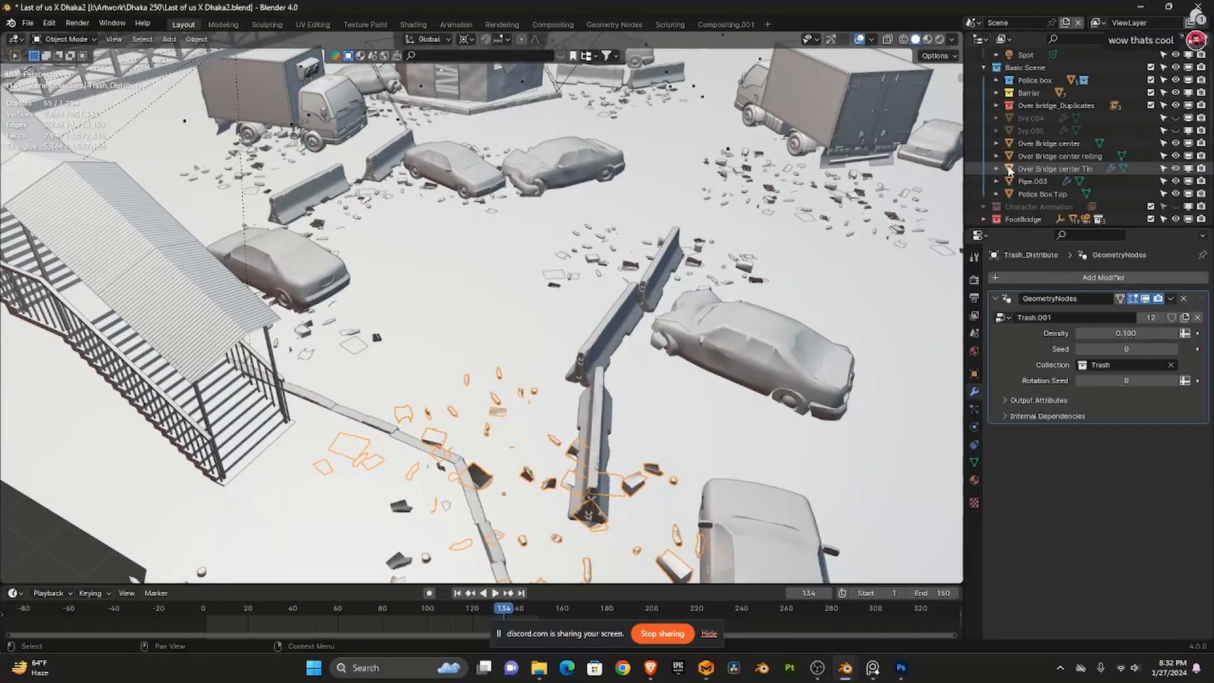
scroll(1010, 170, down, 5)
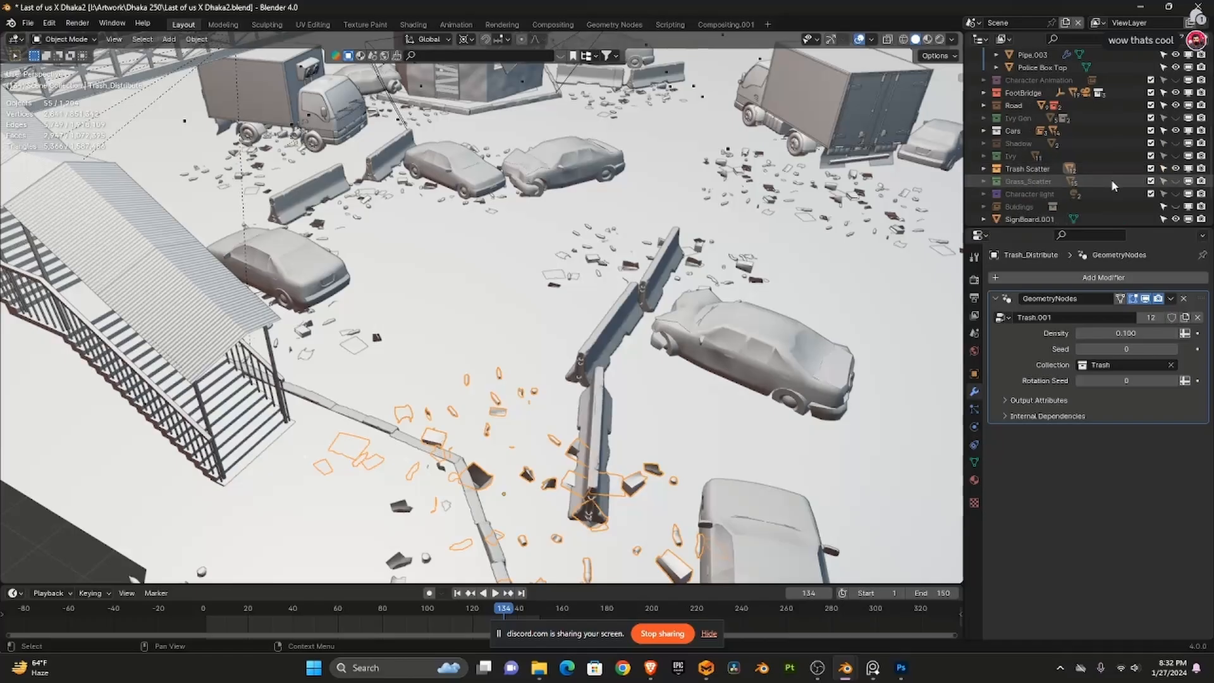
click(1174, 180)
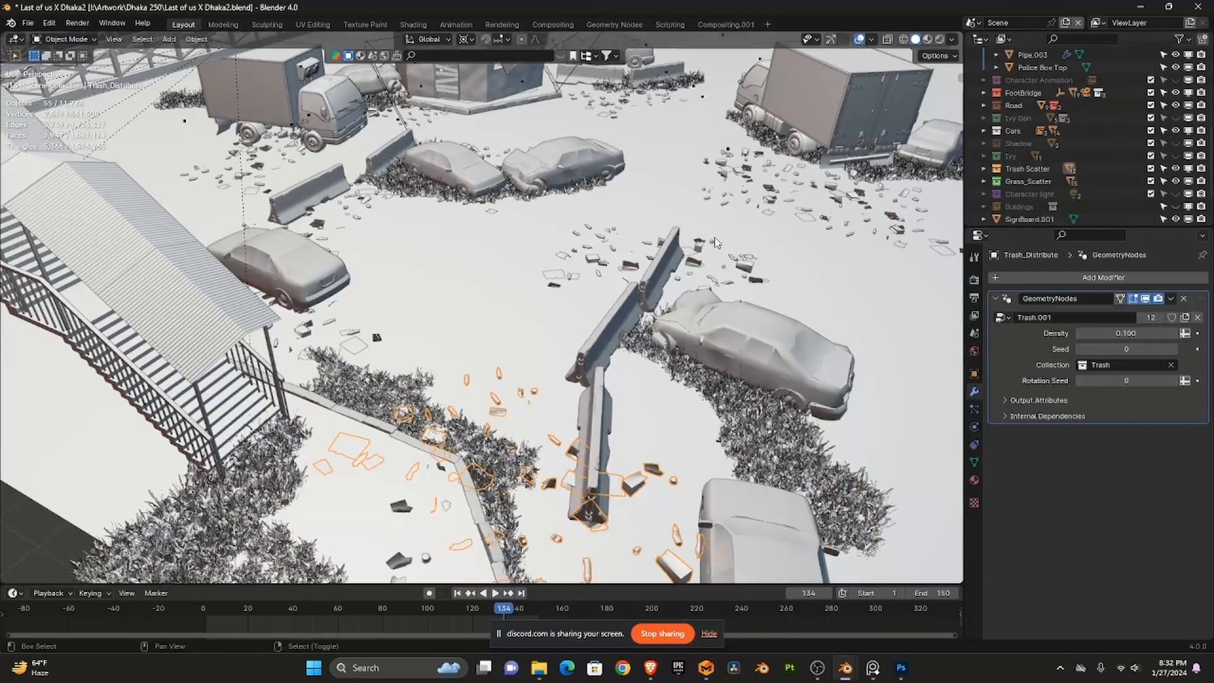
- Select the scattered grass patch along the curb and look at it through the scene camera
drag(715, 242, 657, 174)
click(439, 265)
drag(439, 266, 542, 277)
key(KP_0)
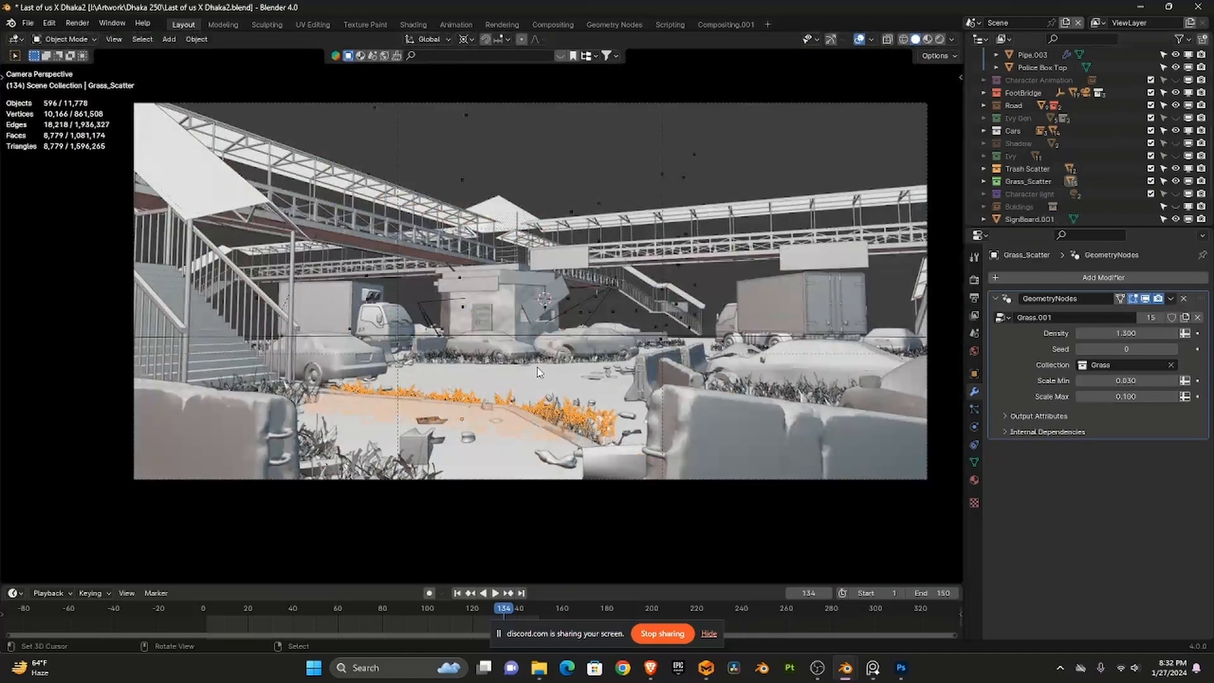
- Enable the viewport display of Road_Broken_F's GeometryNodes modifier and deselect everything to inspect the scattered debris up close
click(595, 377)
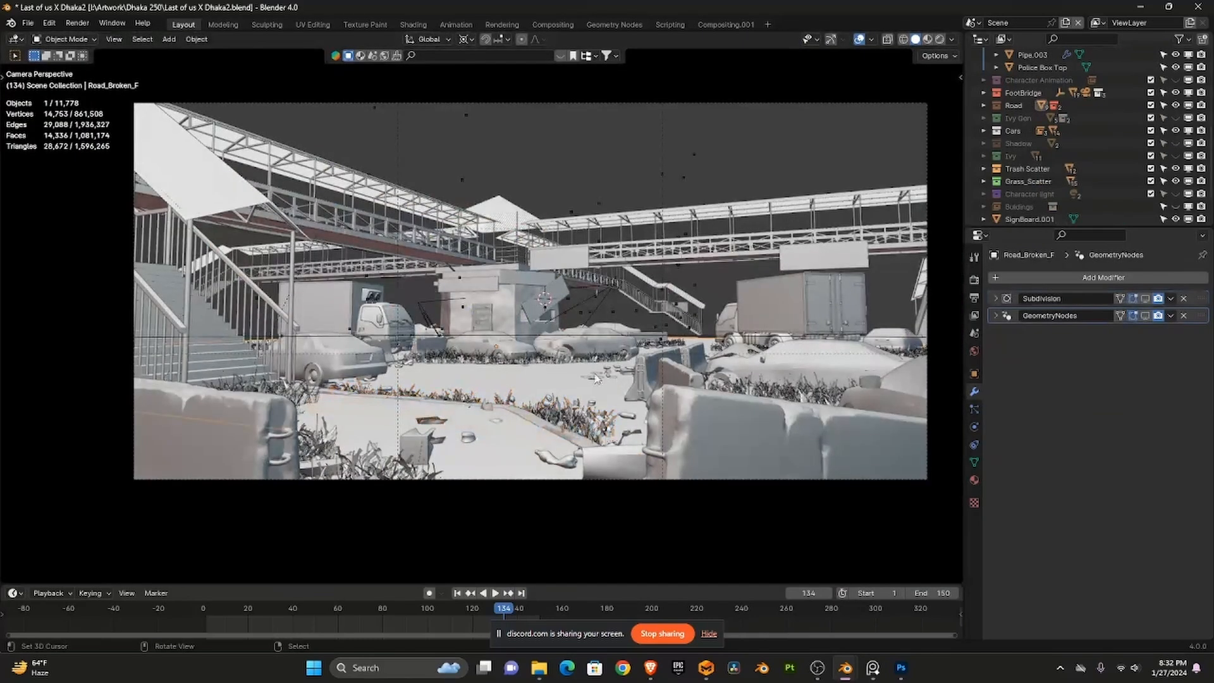
click(1146, 321)
scroll(629, 363, up, 2)
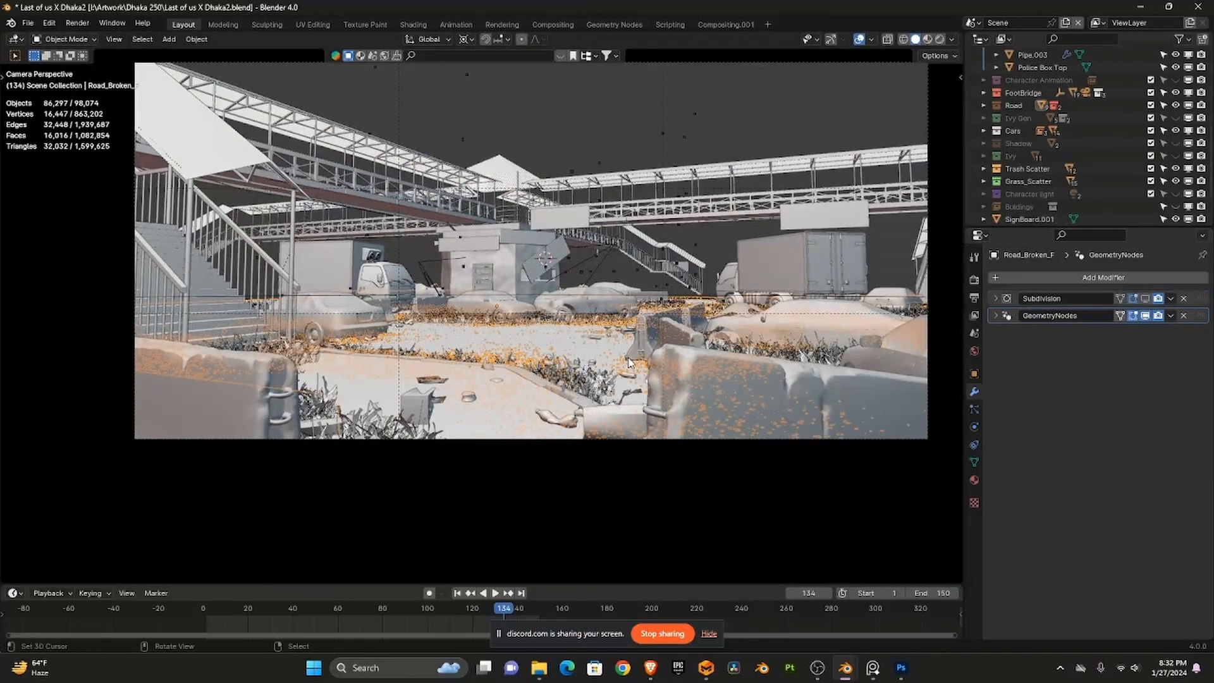
scroll(629, 363, up, 5)
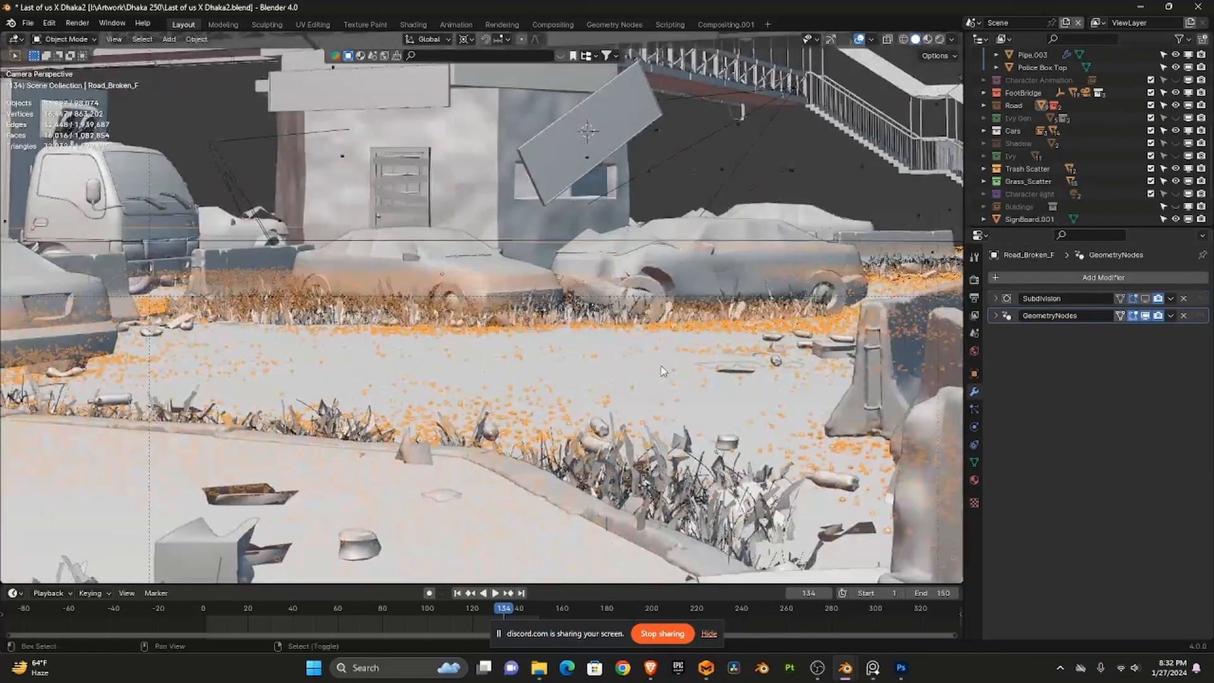
scroll(672, 374, up, 1)
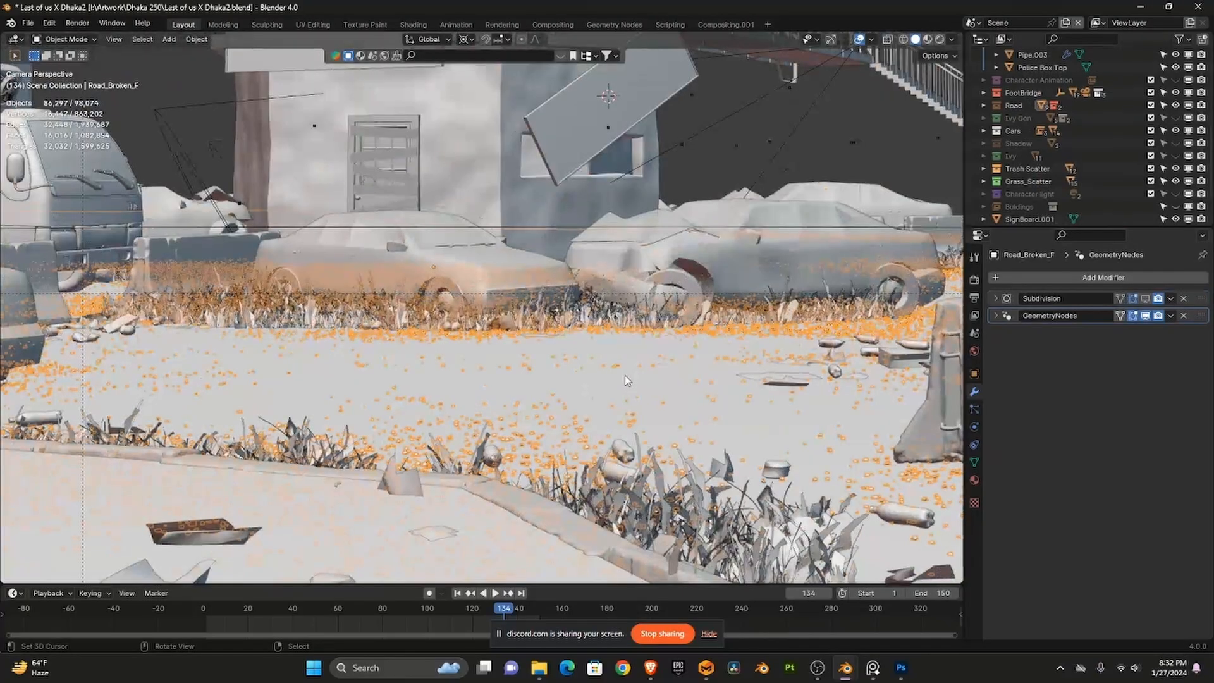
key(alt+a)
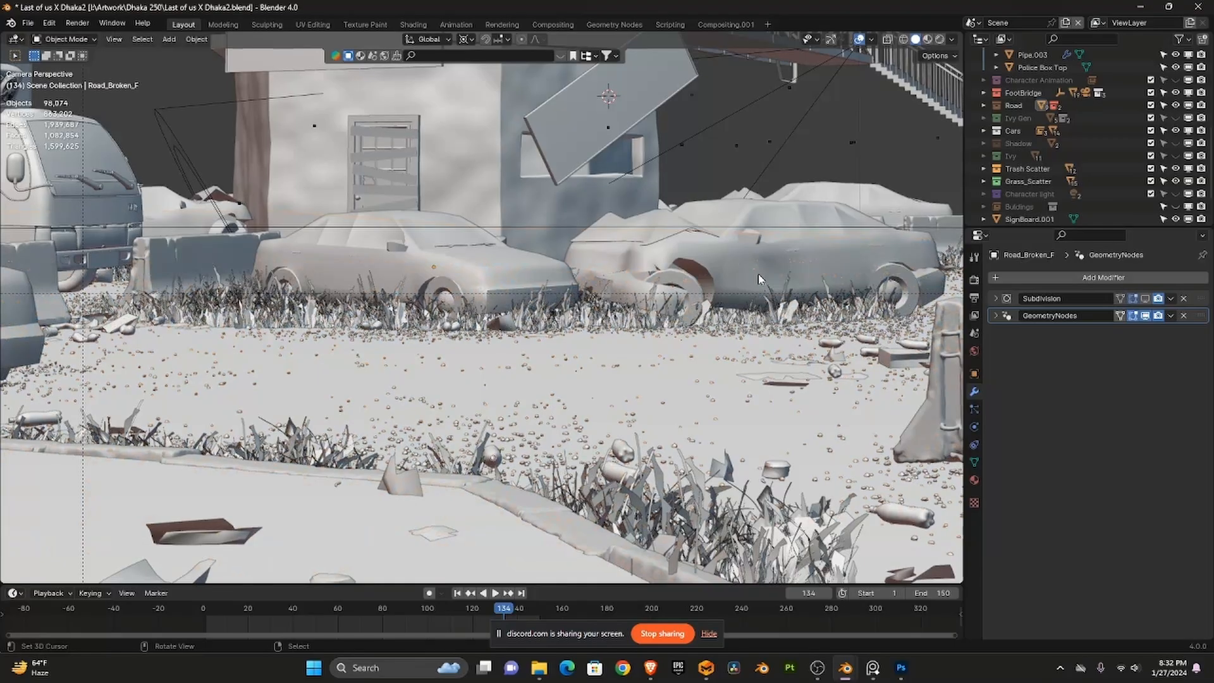
- Unhide the Ivy Gen collection and expand it together with its Ivy_Instance subcollection
scroll(759, 279, down, 1)
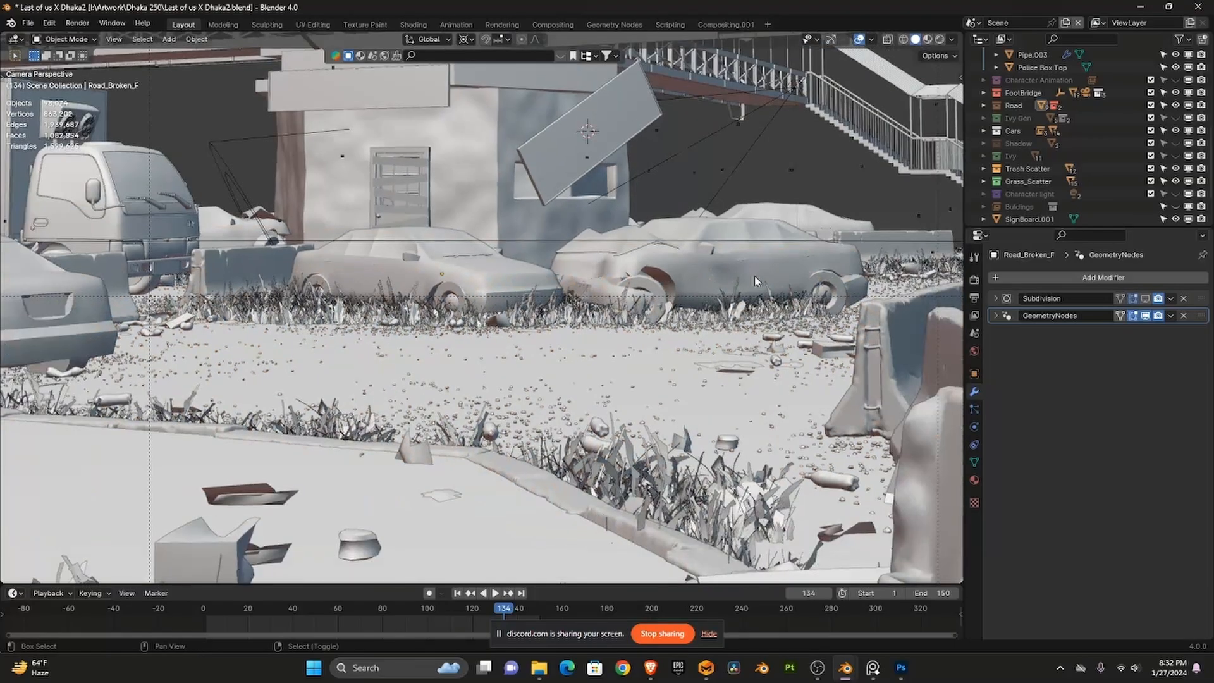
scroll(752, 286, down, 1)
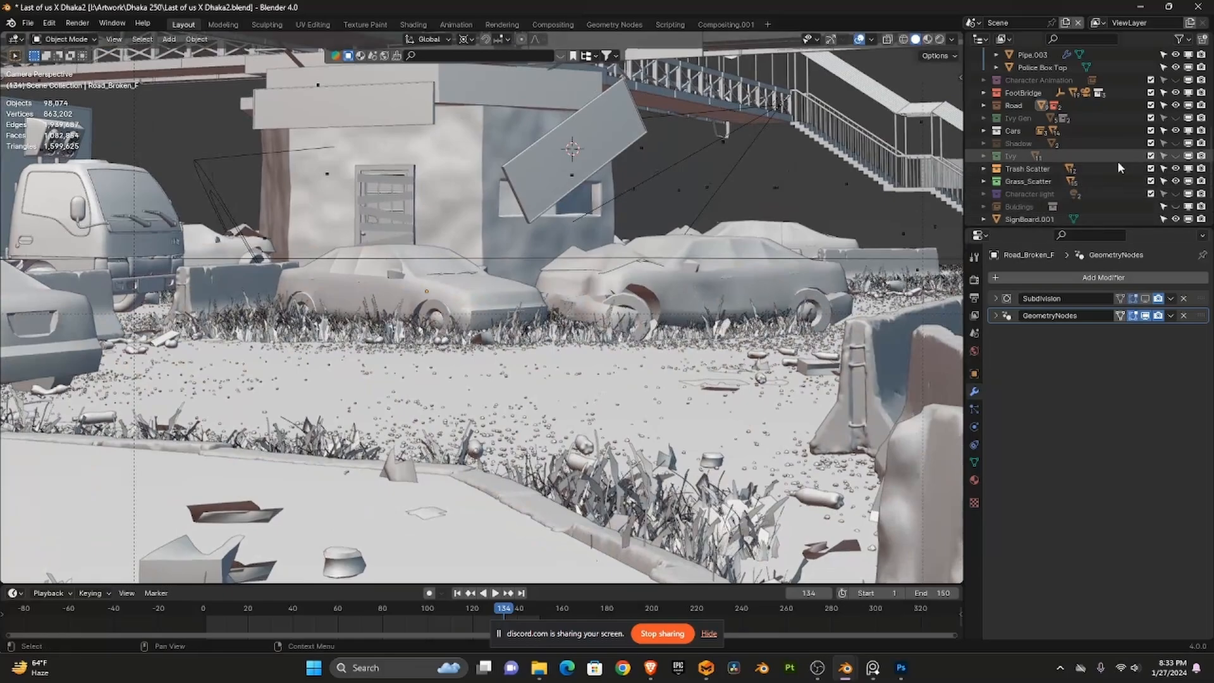
scroll(681, 229, down, 3)
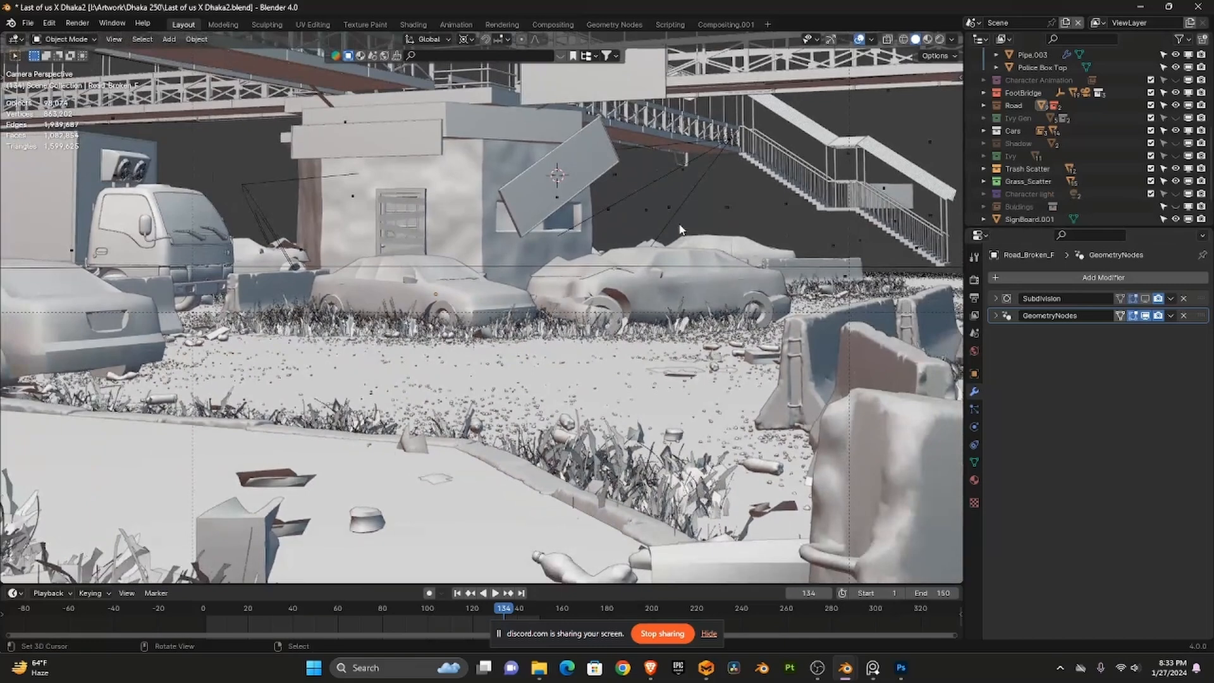
scroll(680, 229, down, 3)
scroll(678, 233, down, 5)
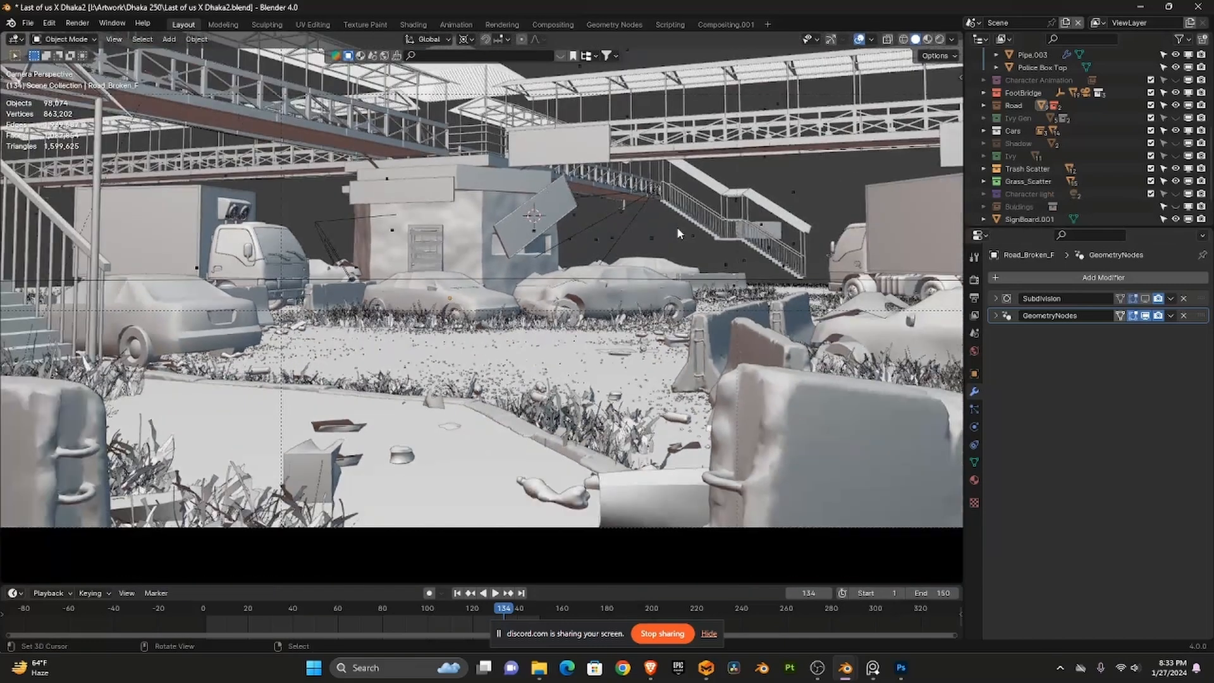
scroll(733, 364, down, 2)
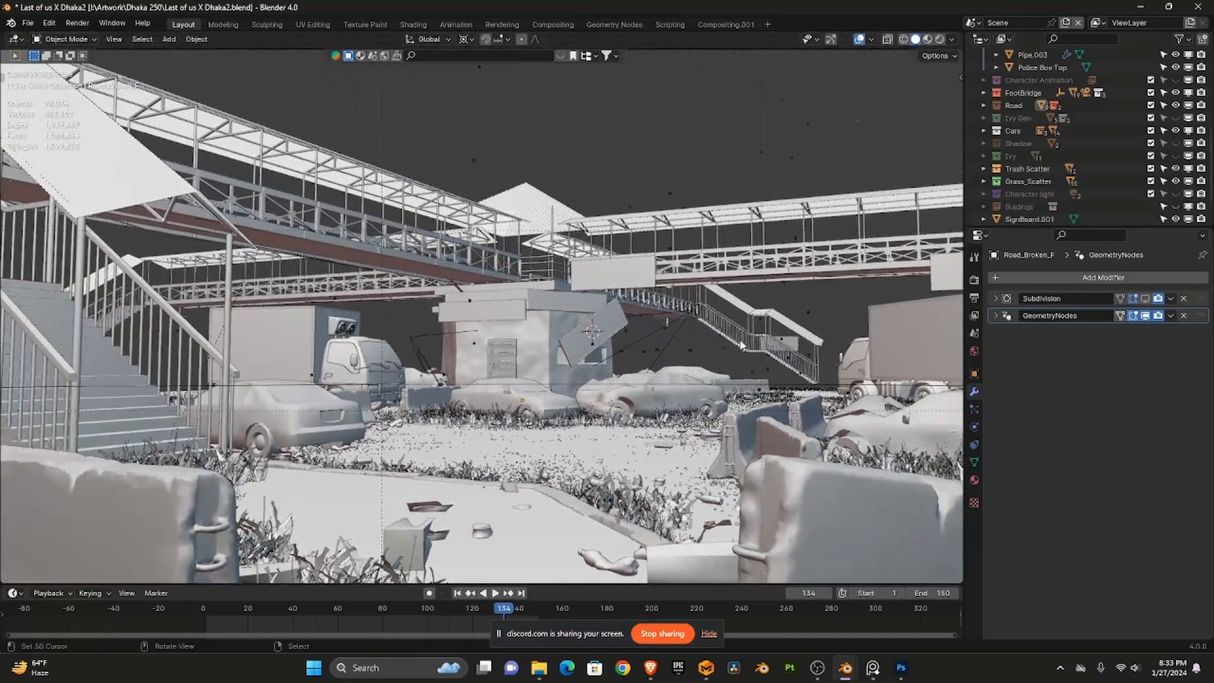
scroll(1114, 161, up, 1)
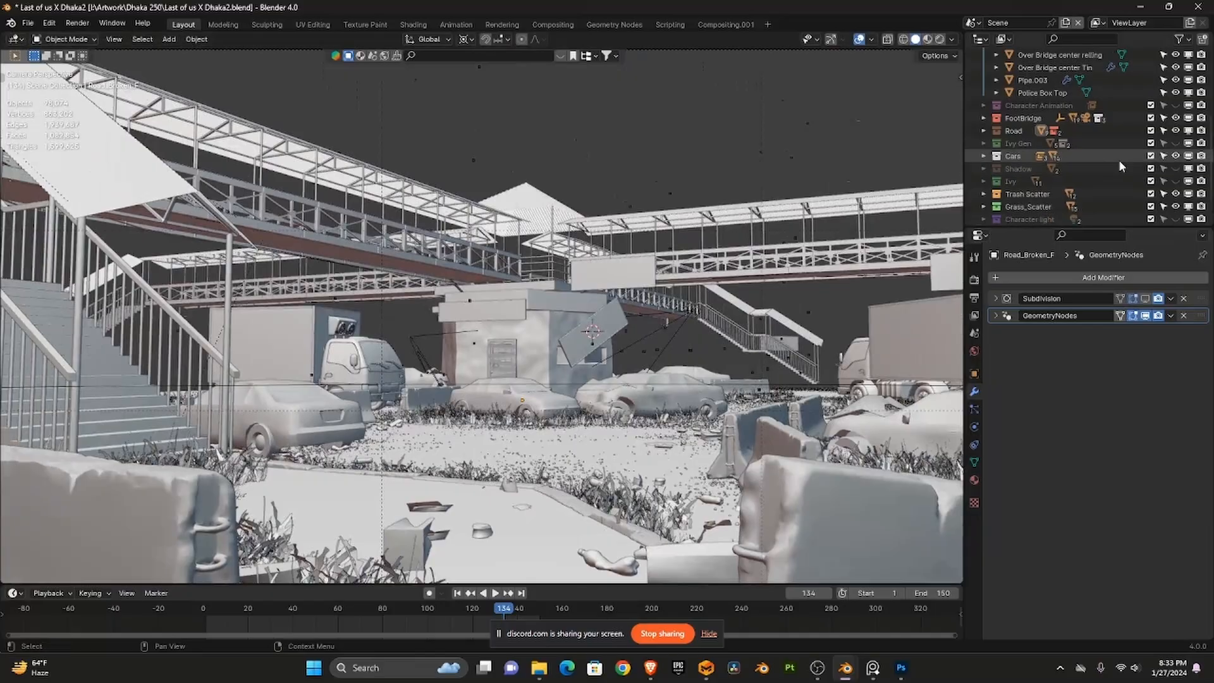
click(1175, 143)
click(983, 143)
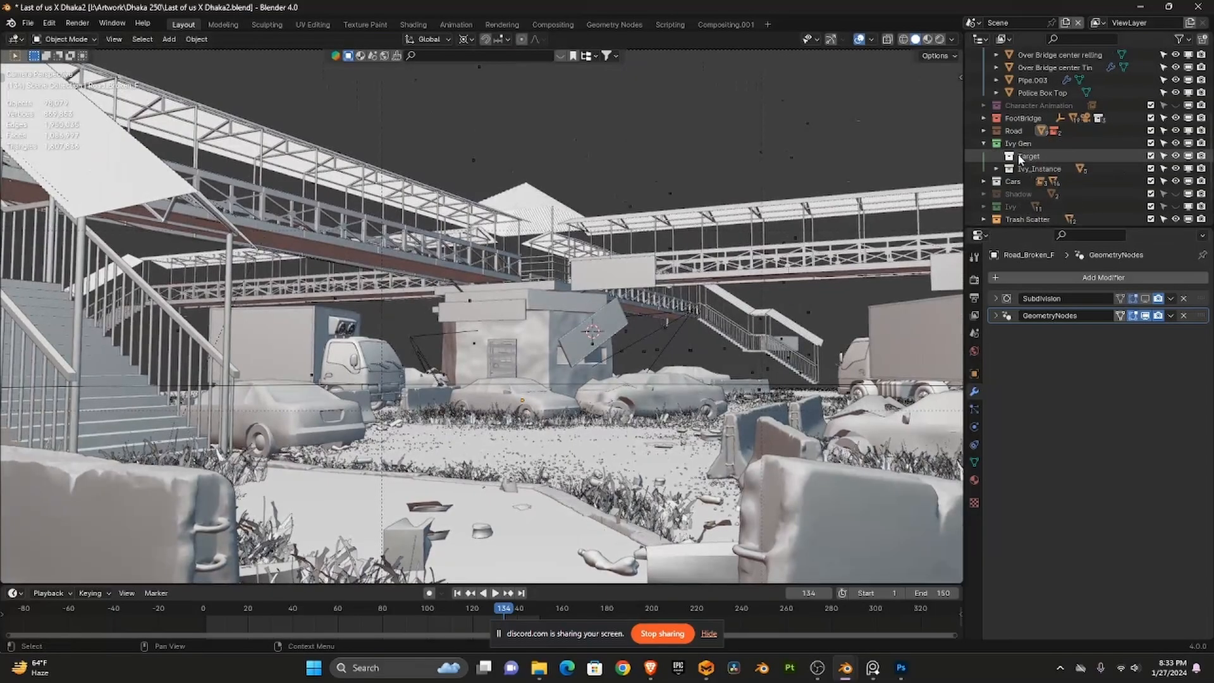
click(997, 169)
scroll(1042, 183, down, 2)
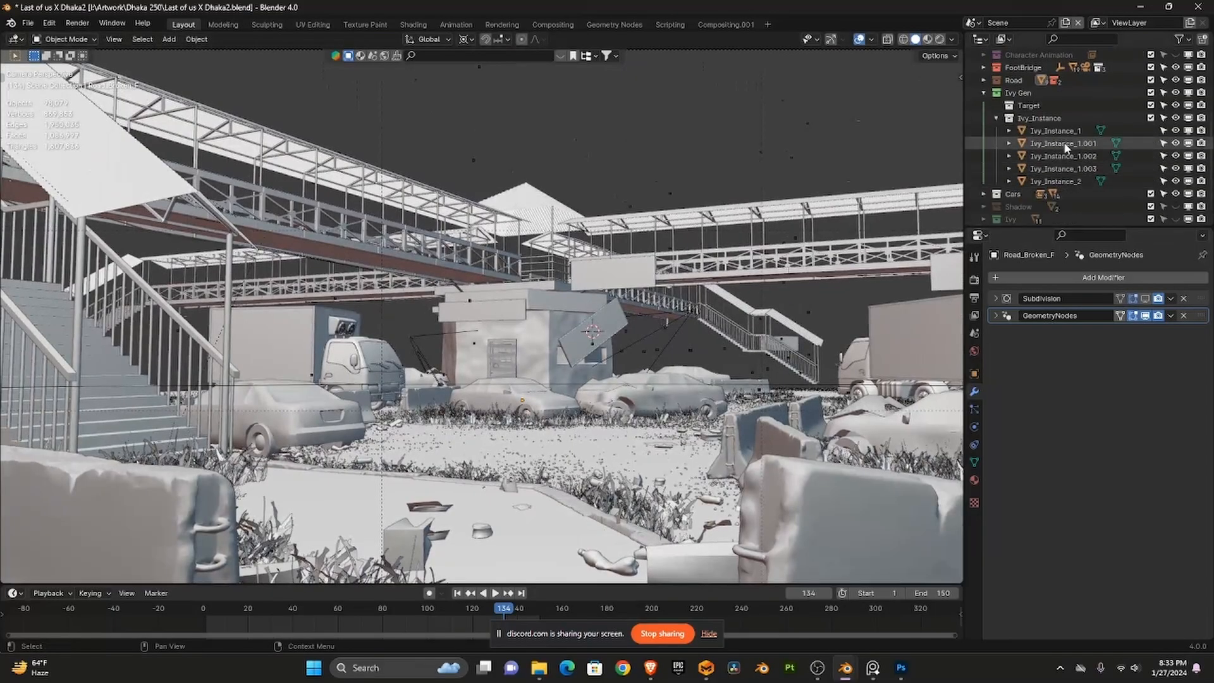
- Isolate the five ivy instance meshes in local view, then deselect them and inspect their leaf geometry
click(1053, 131)
shift+click(1070, 182)
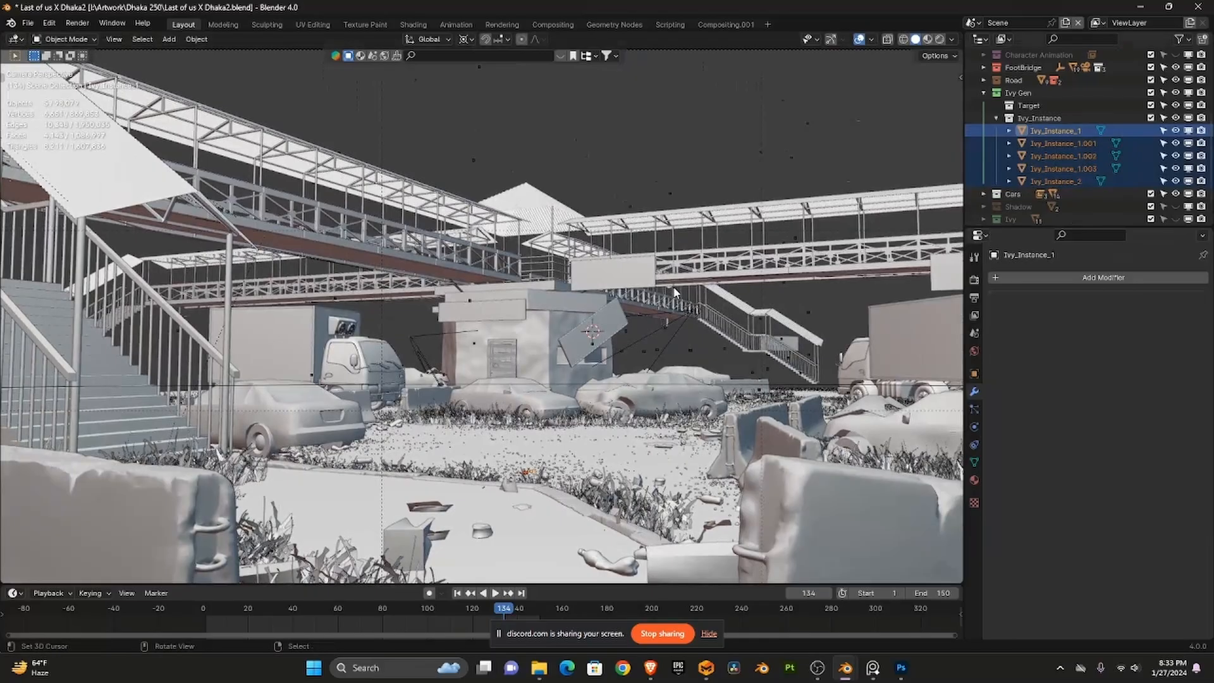
key(KP_Divide)
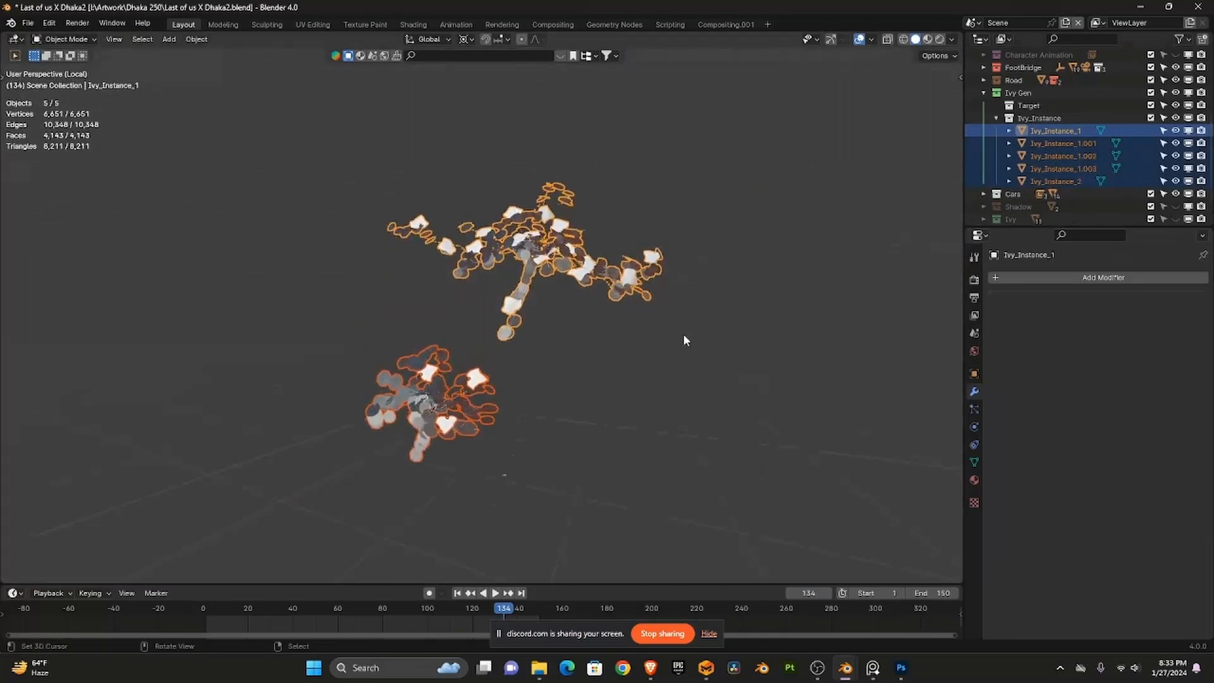
click(682, 338)
scroll(683, 338, up, 4)
drag(683, 338, 639, 398)
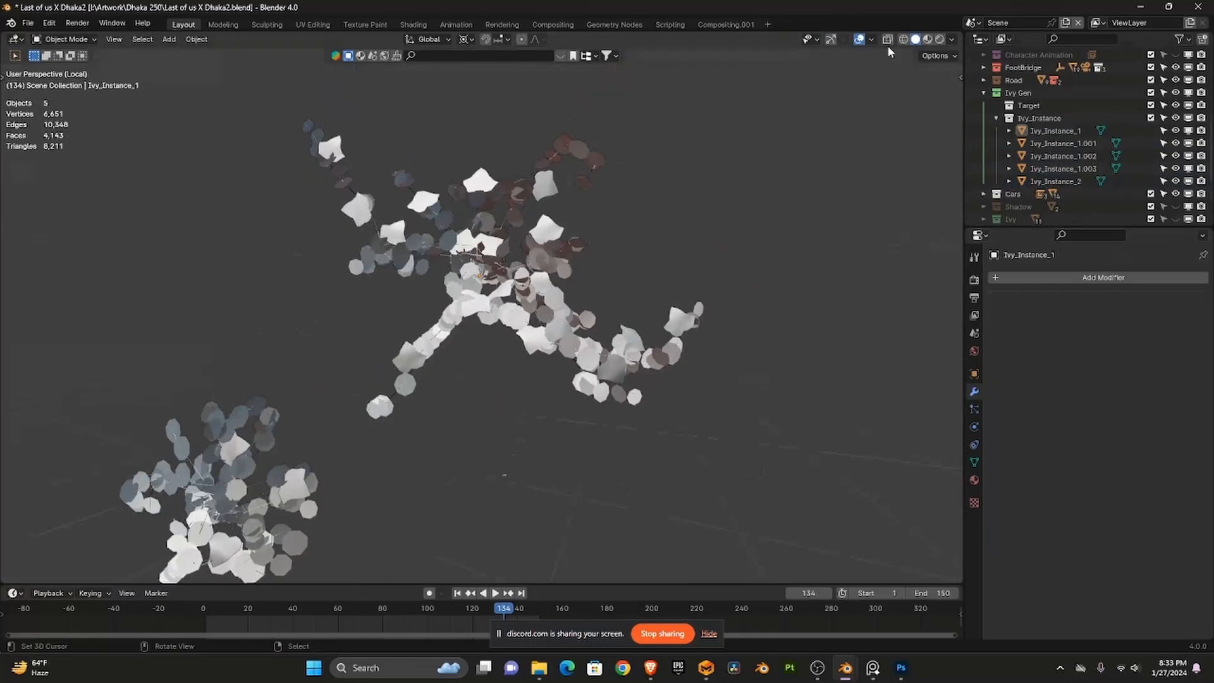
- Select Ivy_Instance_1 and examine the ivy leaf materials in Material Preview shading
click(872, 39)
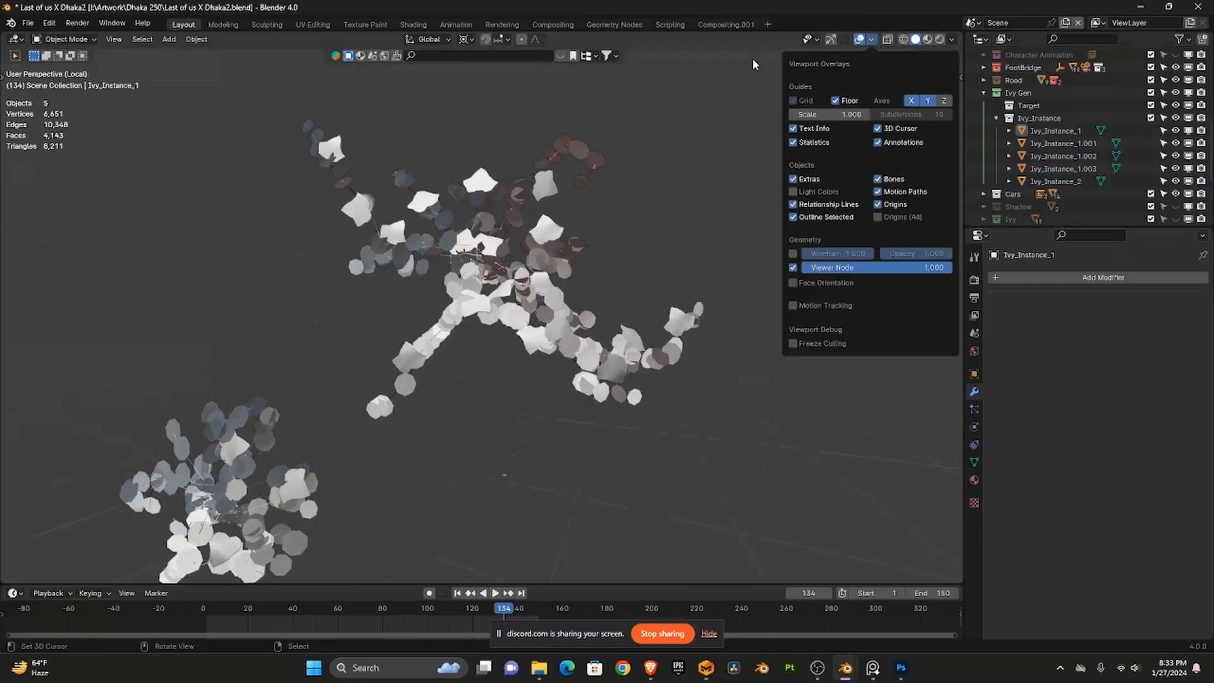
scroll(645, 253, up, 5)
click(621, 259)
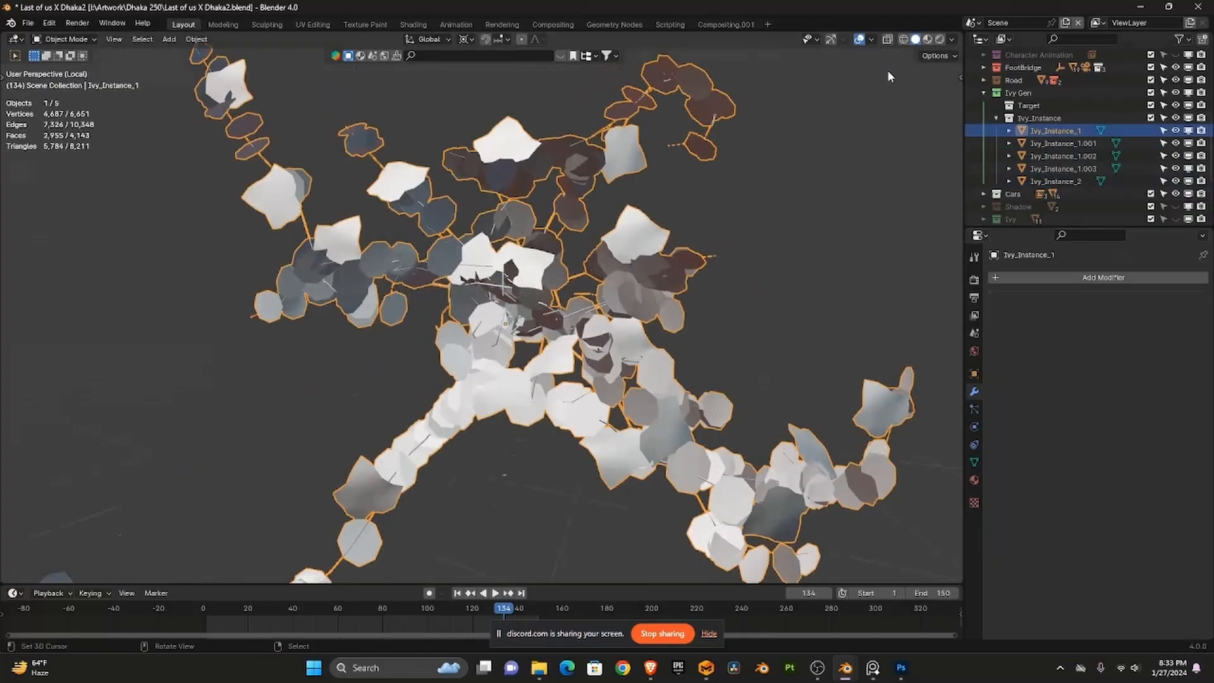
key(z)
click(855, 261)
drag(771, 278, 802, 271)
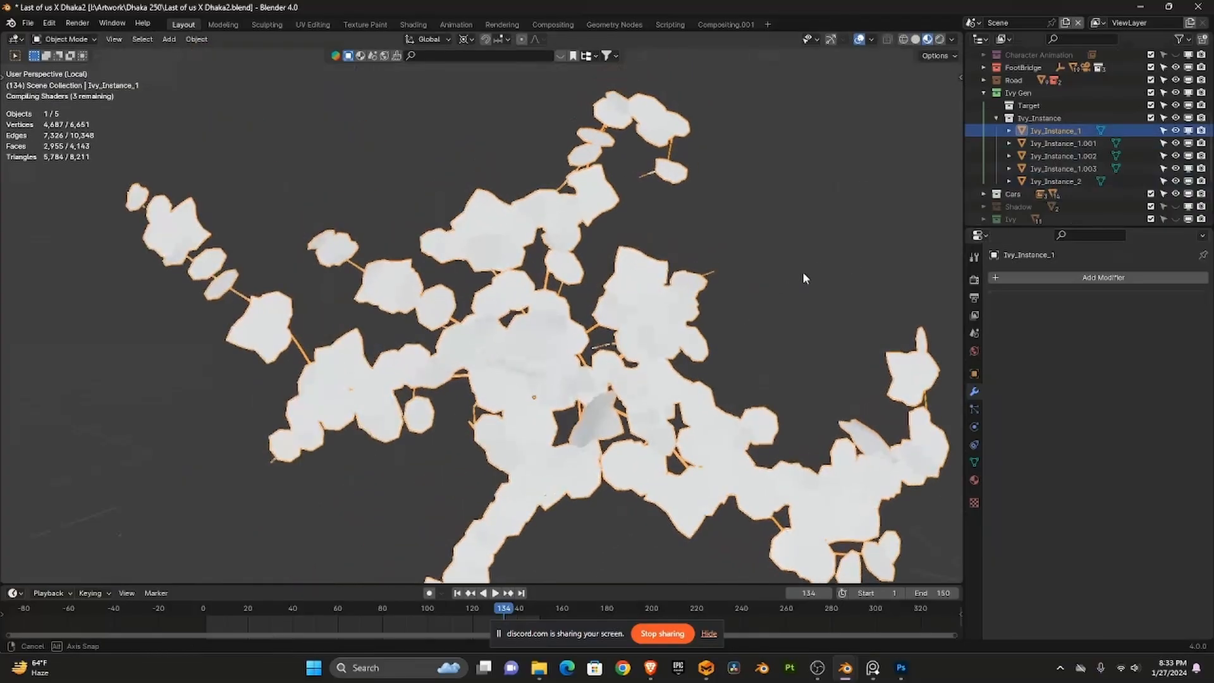
drag(711, 280, 696, 260)
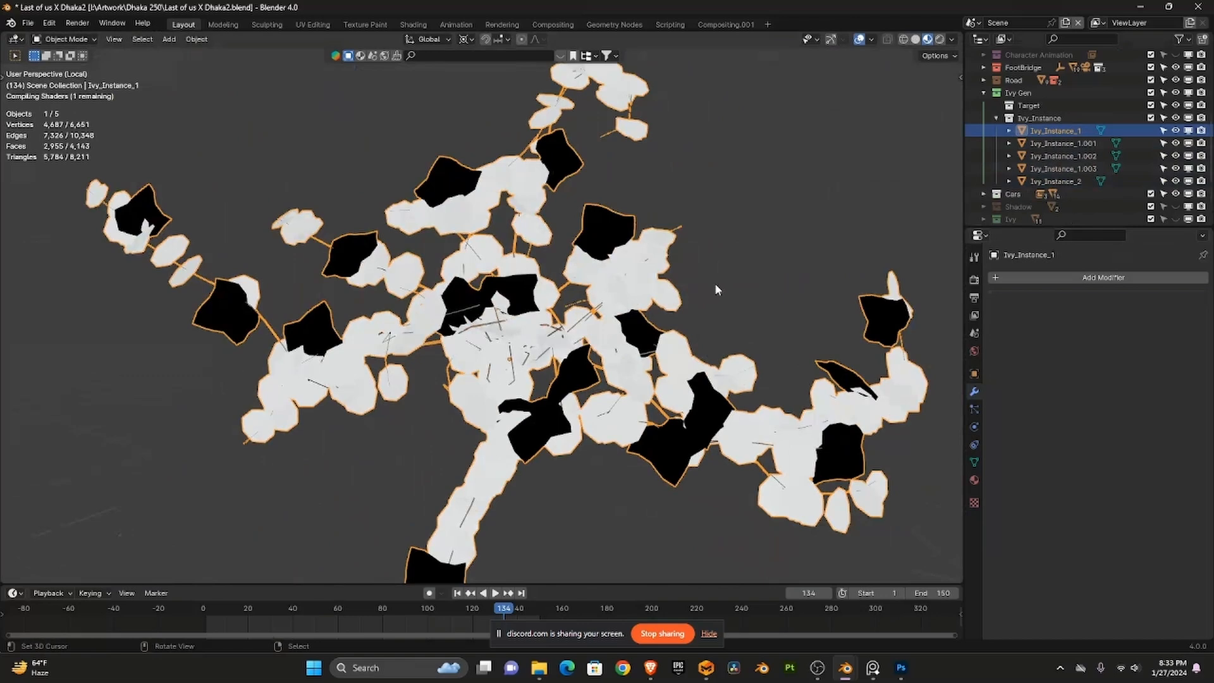
drag(718, 283, 635, 259)
scroll(635, 257, up, 4)
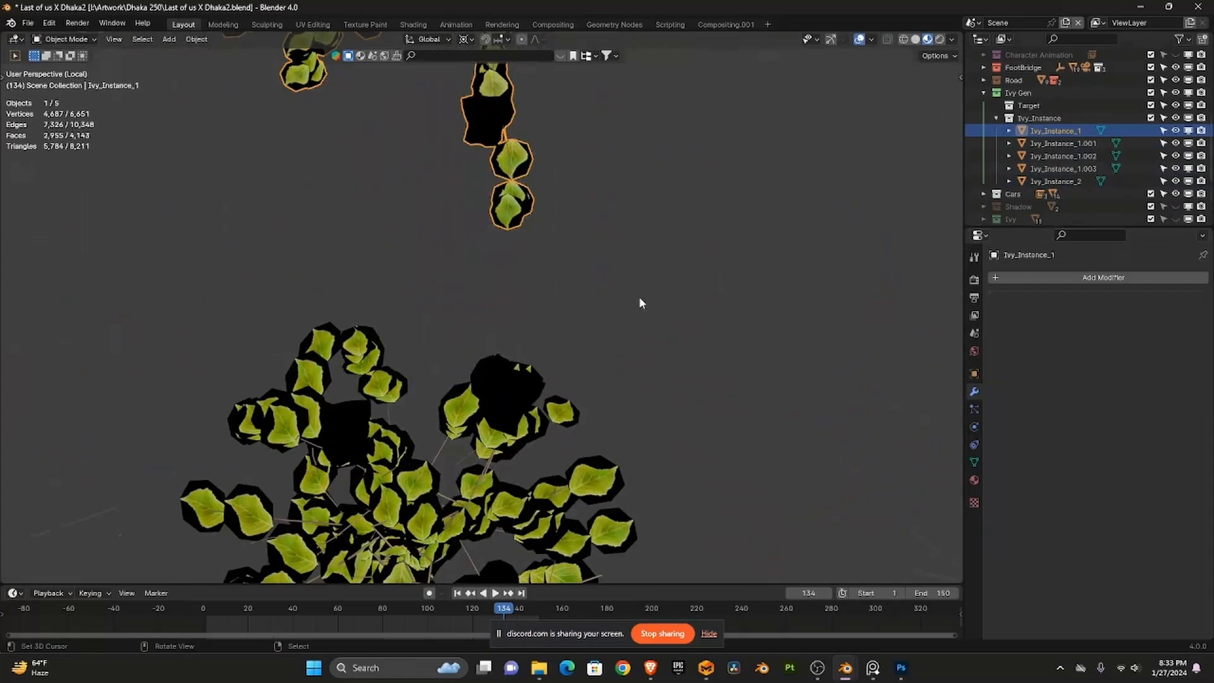
mouse_move(640, 301)
mouse_down()
mouse_move(553, 280)
mouse_move(664, 185)
mouse_move(713, 268)
mouse_move(578, 342)
mouse_move(696, 333)
mouse_up()
- Return the viewport to Solid shading and exit local view to show the full scene again
key(z)
click(777, 334)
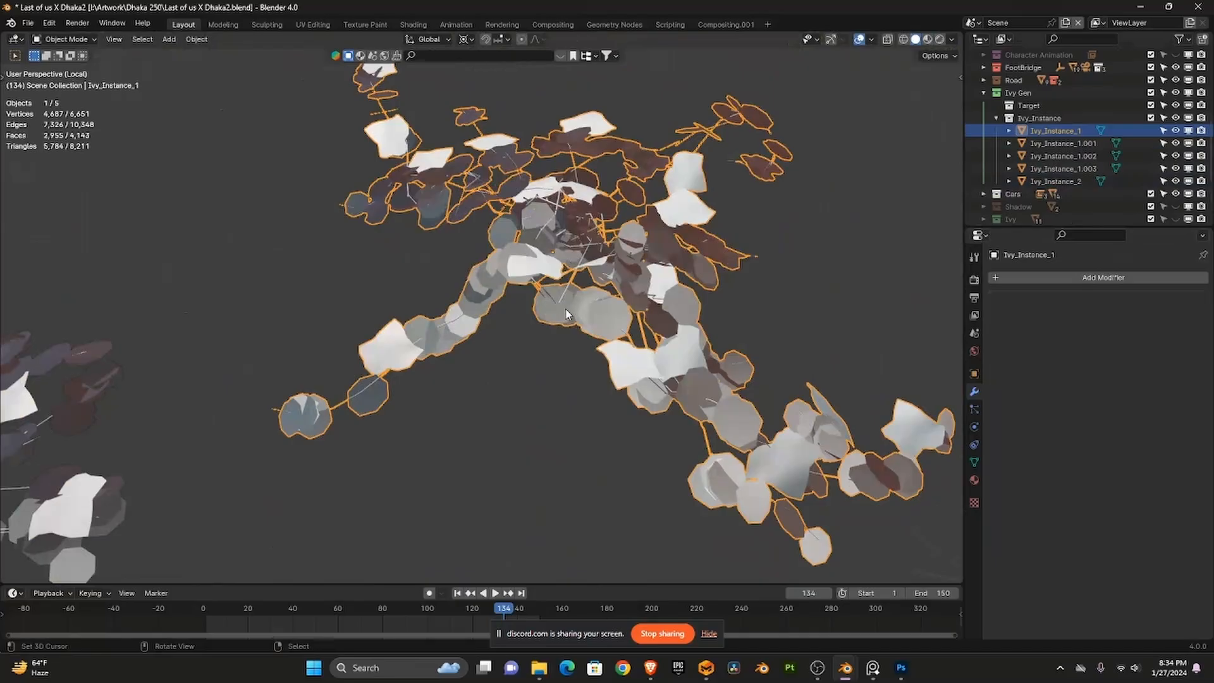
scroll(566, 313, down, 2)
drag(556, 328, 558, 327)
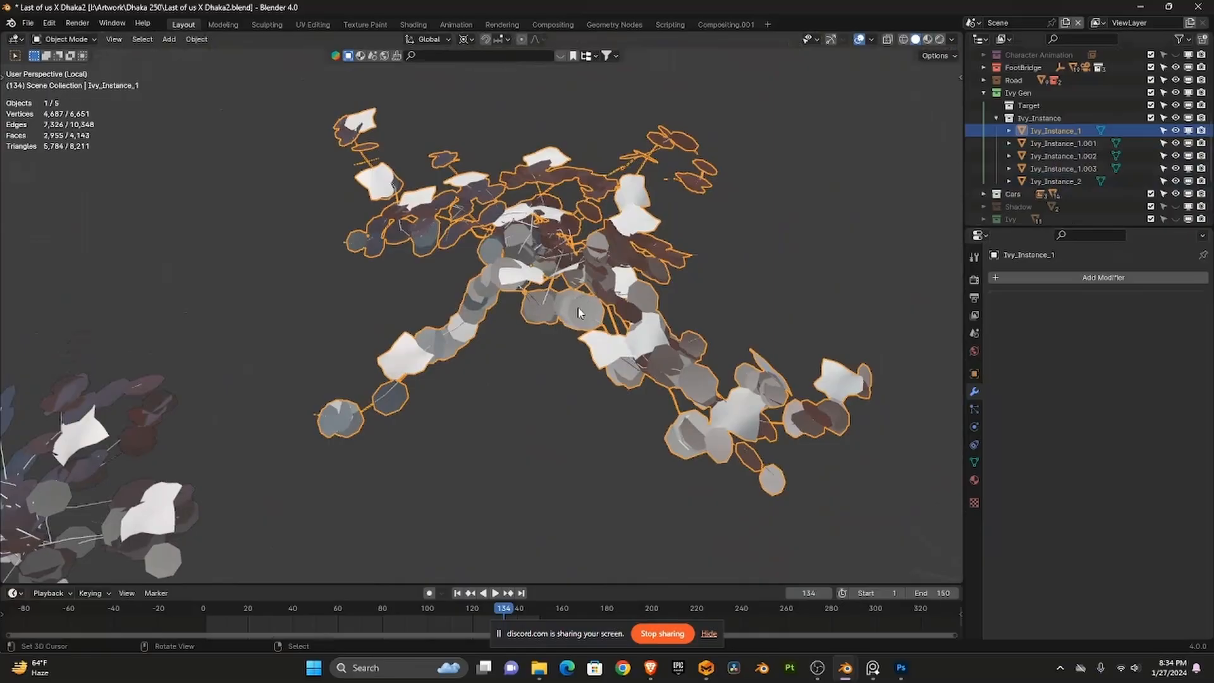
key(KP_Divide)
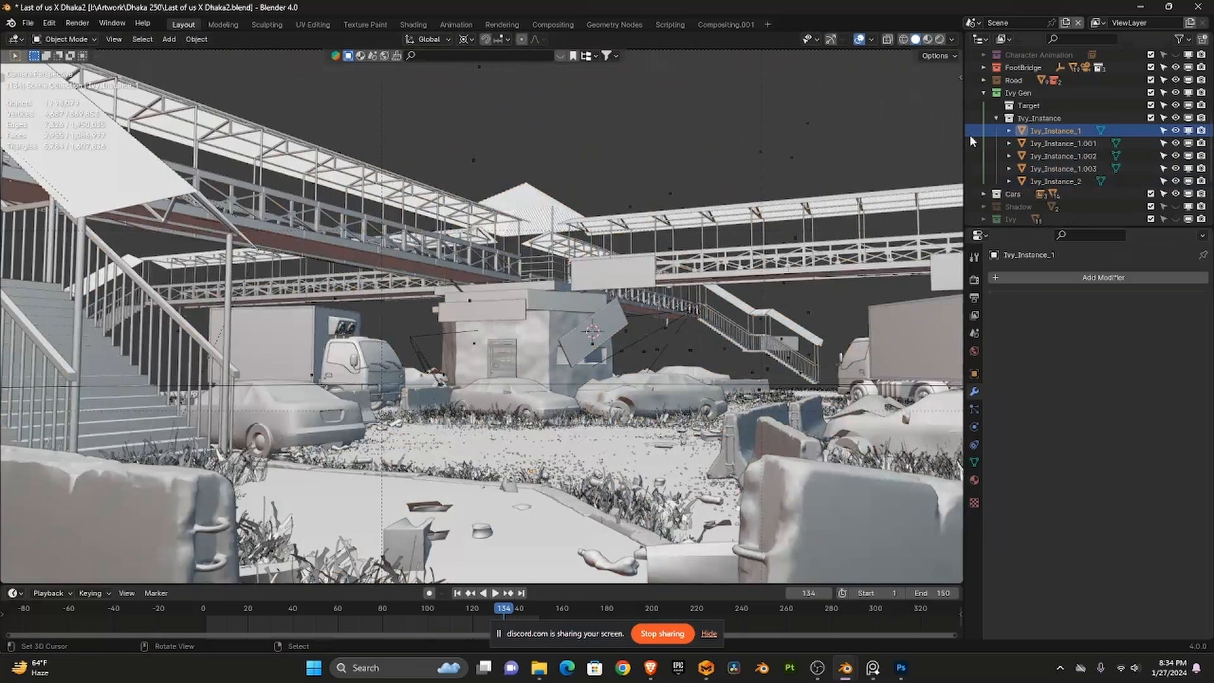
- Collapse Ivy_Instance, then unhide Ivy.004 in the Basic Scene collection and select it to display its Ivy_Generator modifier
click(997, 118)
scroll(980, 120, up, 3)
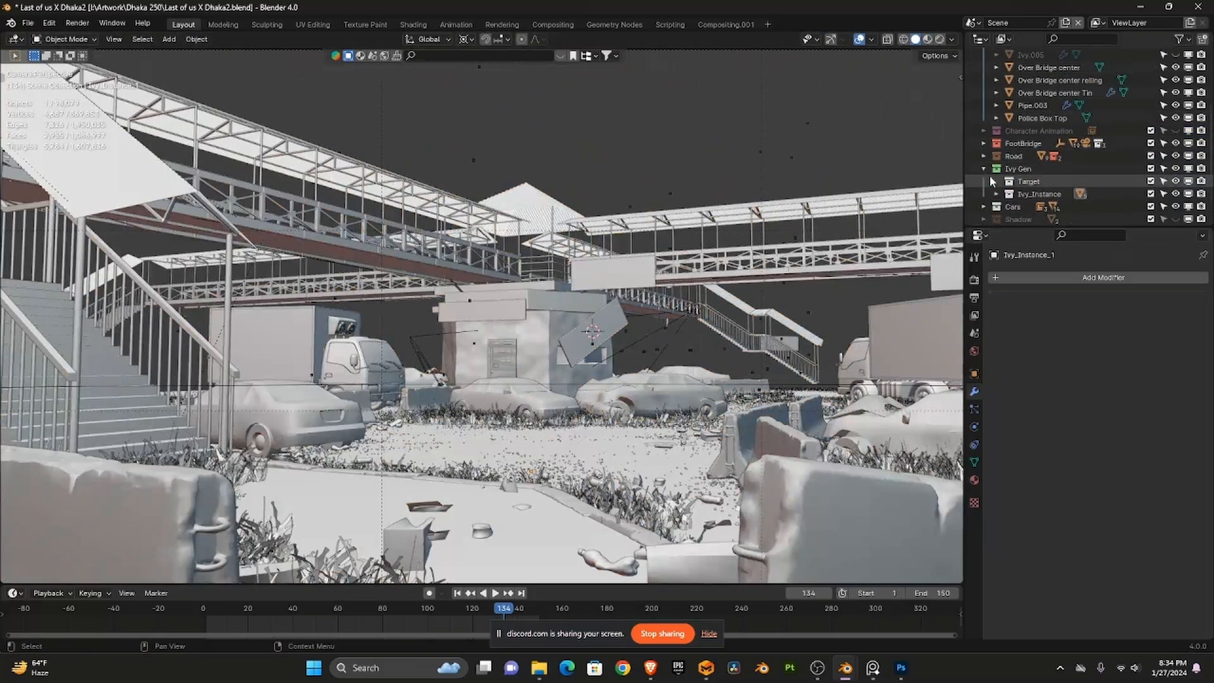
scroll(986, 171, up, 5)
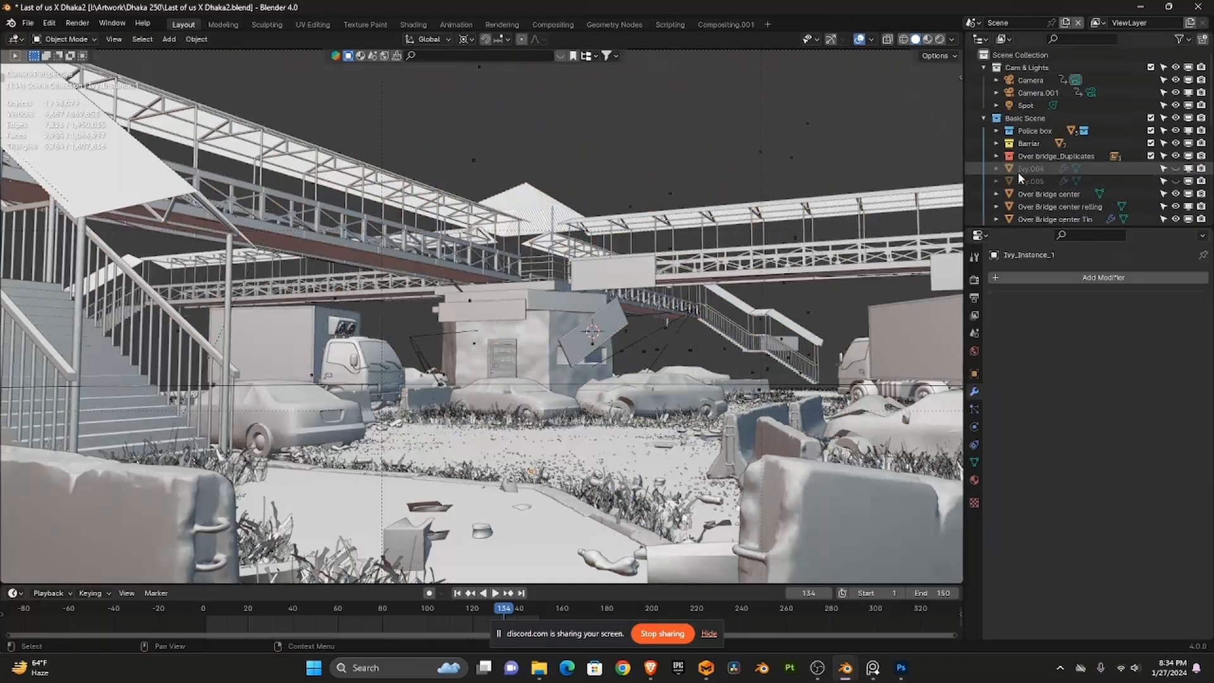
click(1174, 168)
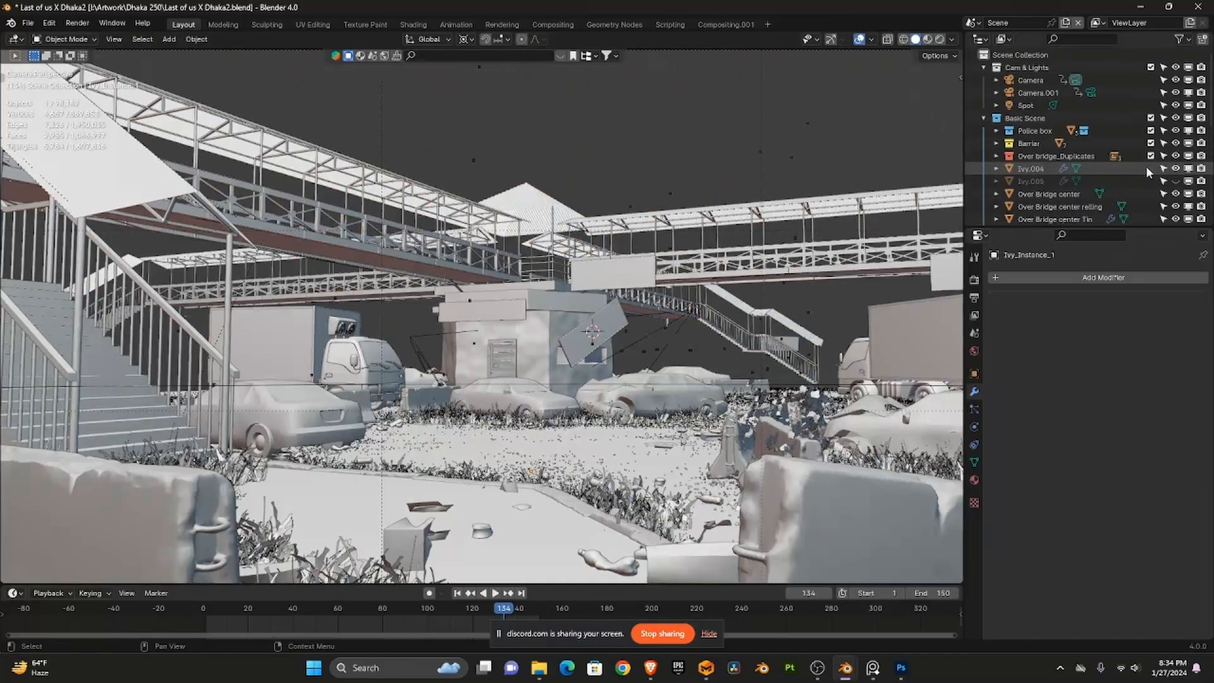
click(1038, 170)
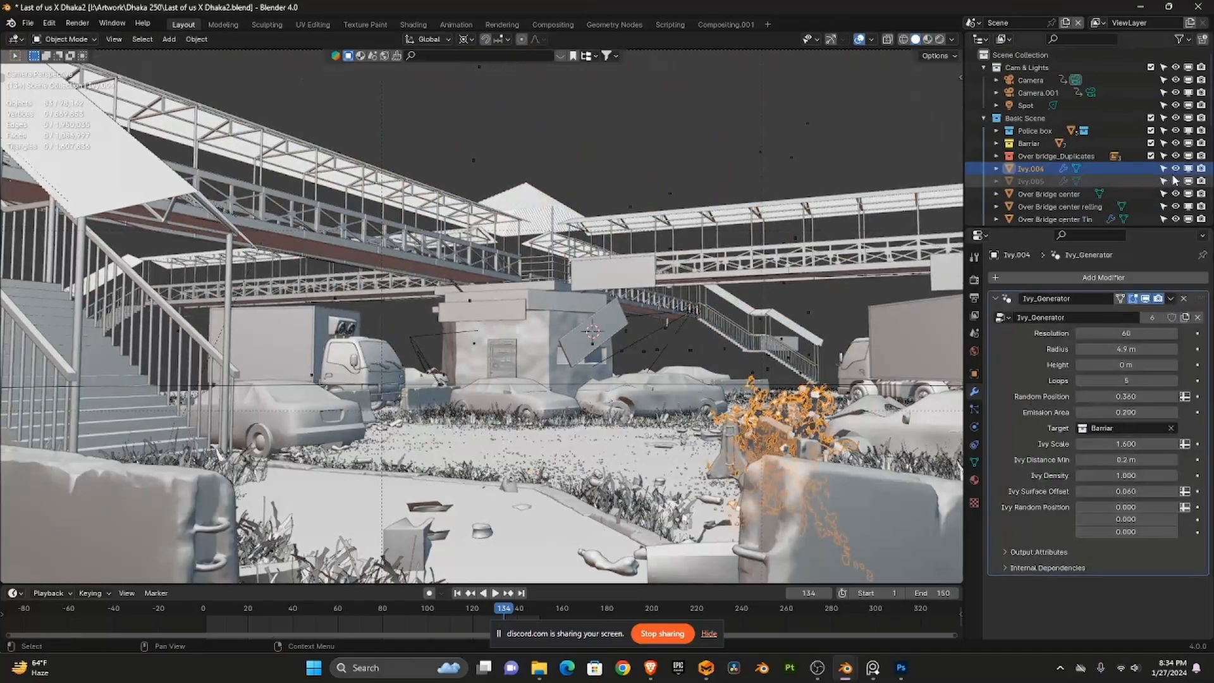
- Unhide and select Ivy.005 to display its Ivy_Generator modifier, then collapse the Basic Scene collection
click(1176, 182)
click(1177, 182)
click(1031, 180)
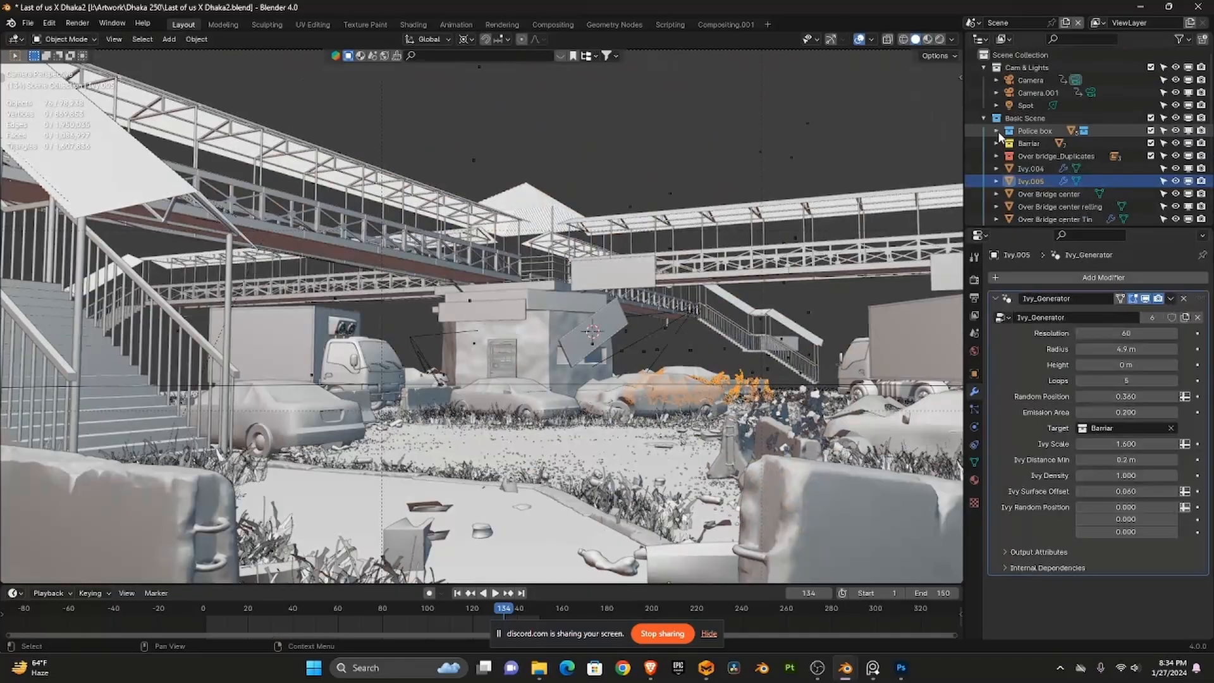
scroll(997, 129, down, 1)
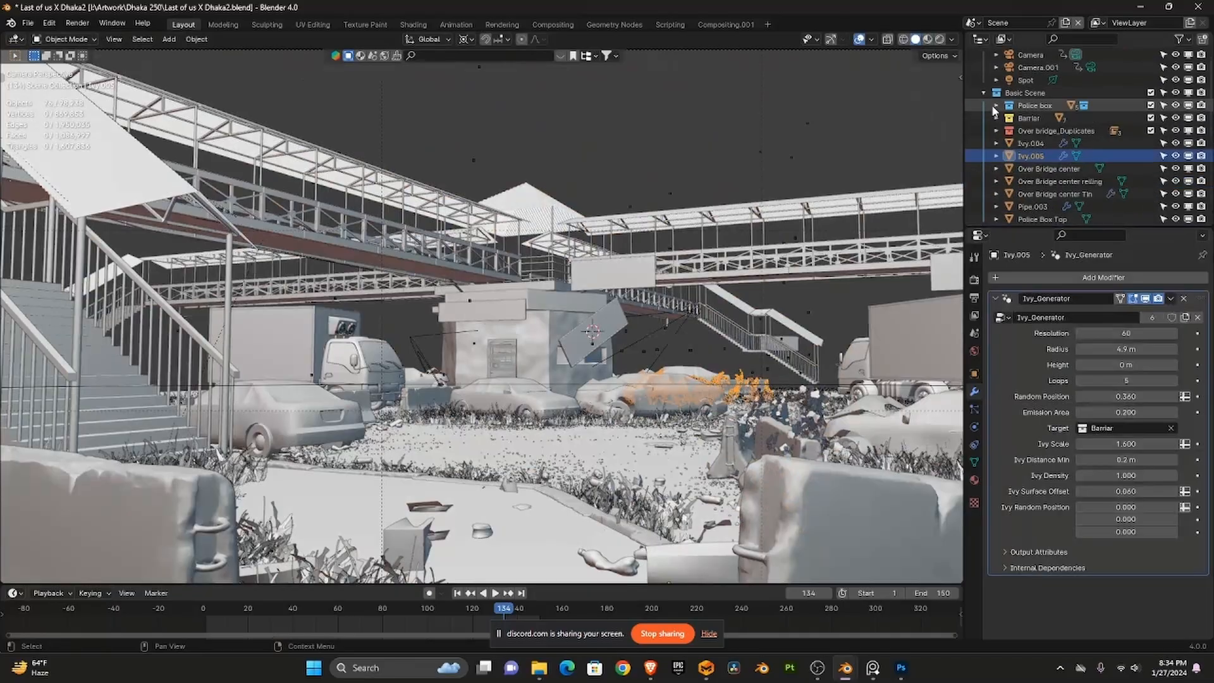
click(983, 93)
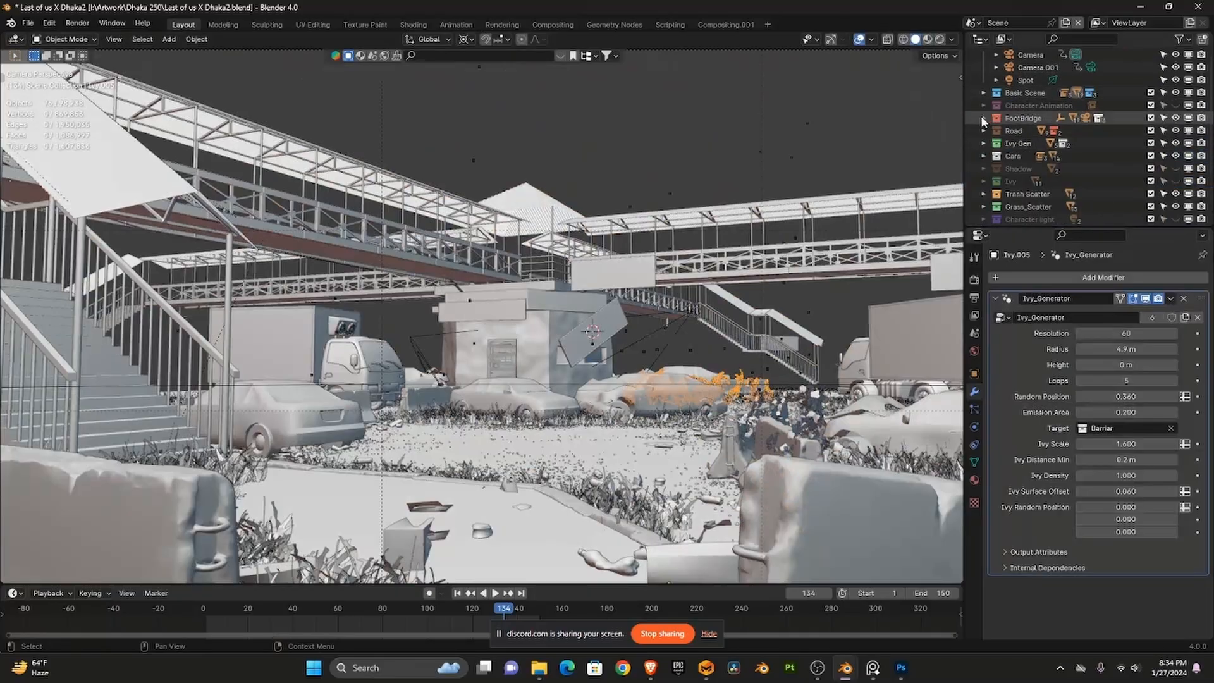
- Enable the Ivy_Generator modifier's viewport display for Ivy and Ivy.001 in the FootBridge Ivy.001 collection
click(983, 118)
click(996, 157)
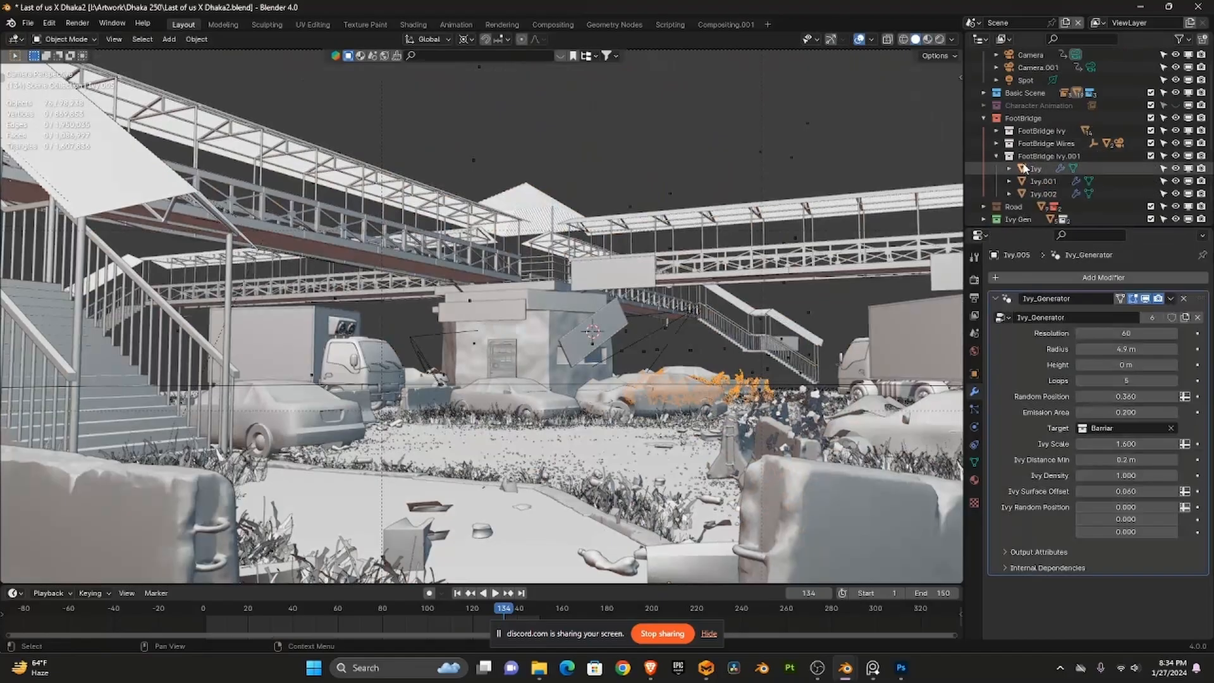
scroll(1025, 168, down, 2)
click(1034, 118)
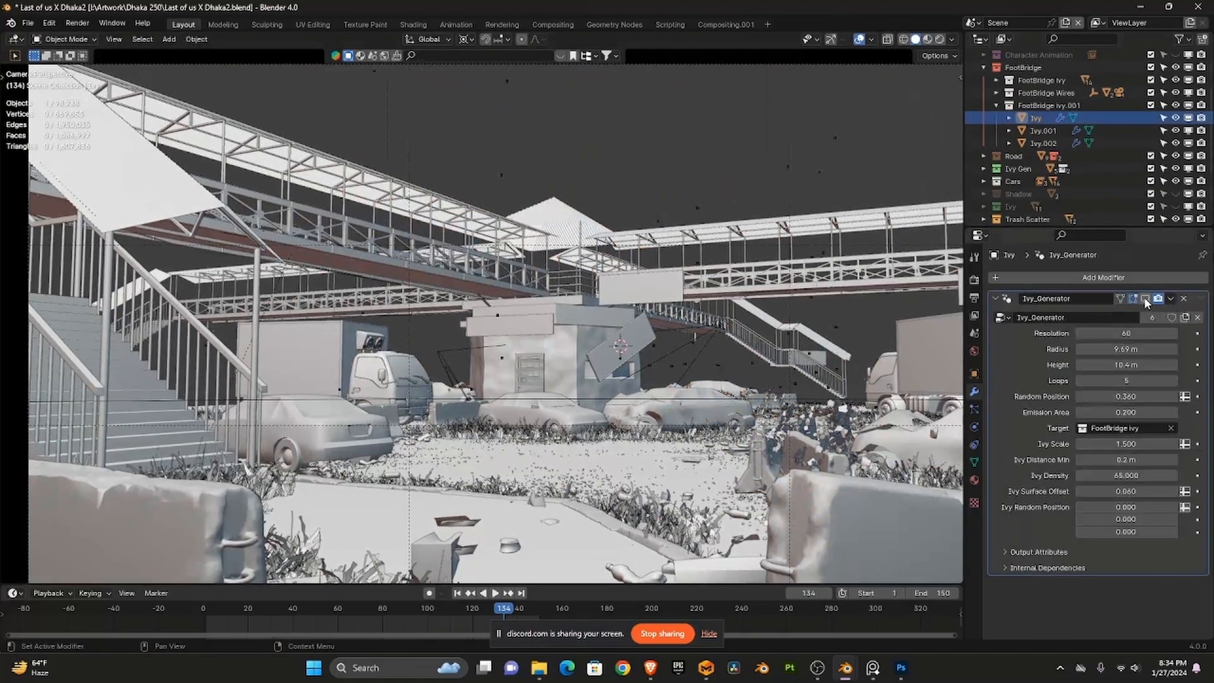
click(1145, 299)
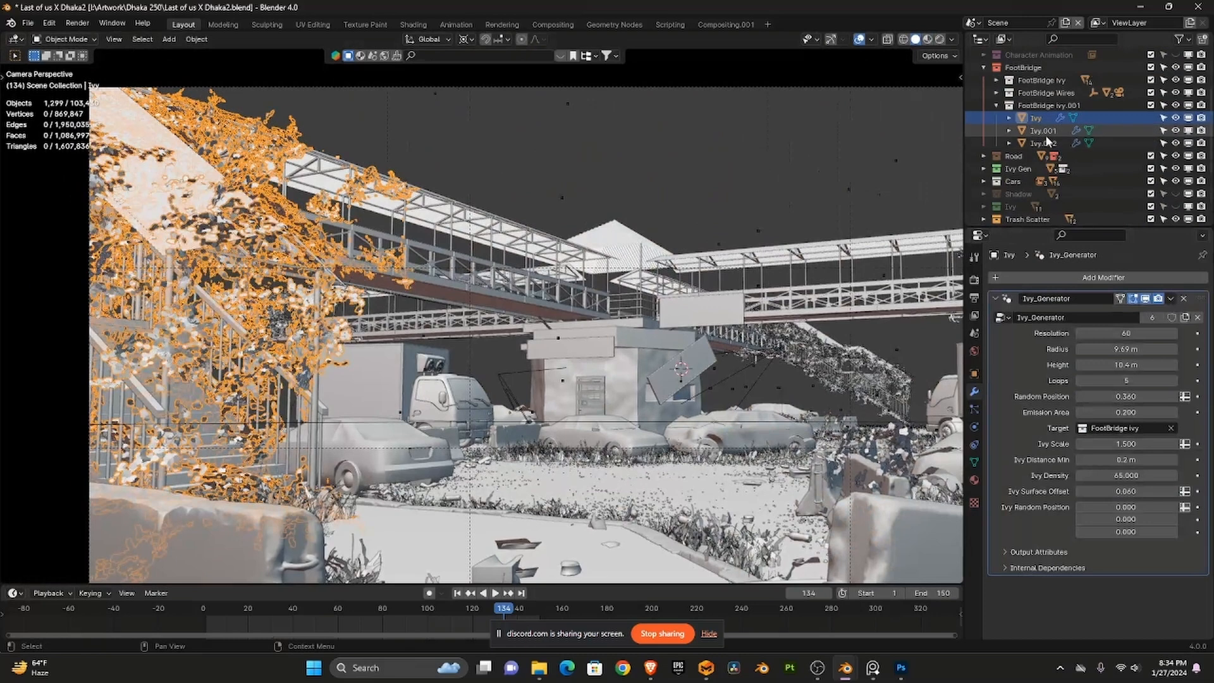
click(1043, 131)
click(1146, 300)
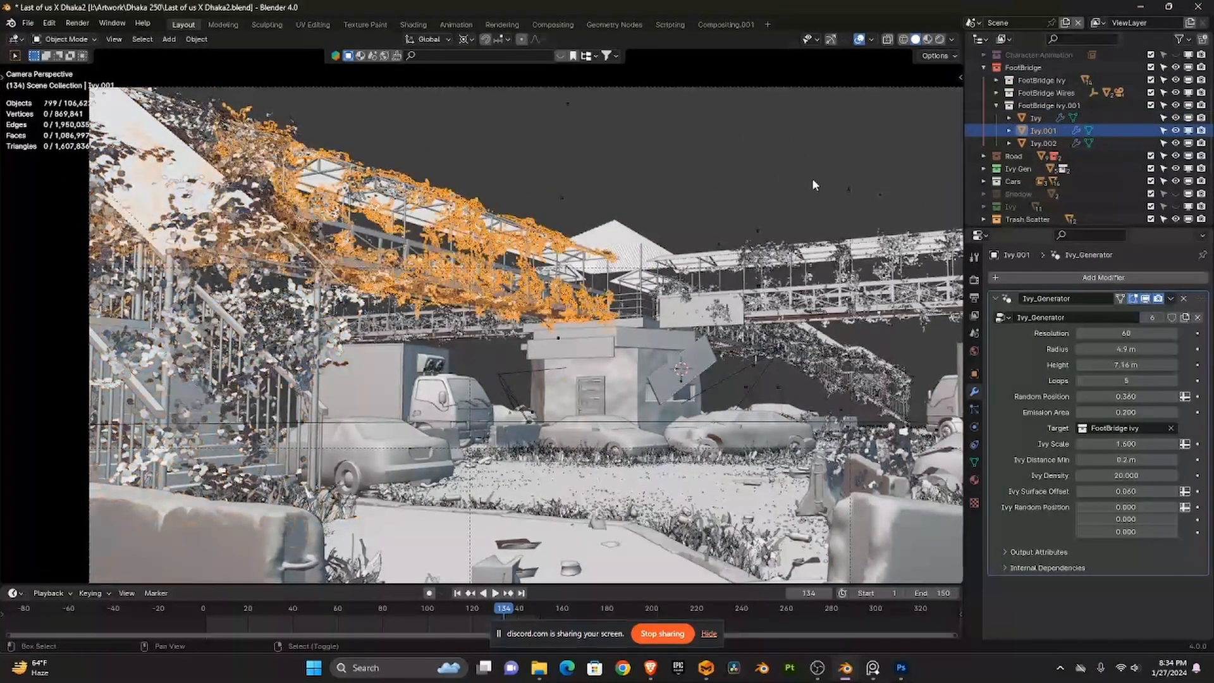
- Examine the ivy on the footbridge stairs up close, then return to the camera view and collapse FootBridge Ivy.001
scroll(840, 196, up, 1)
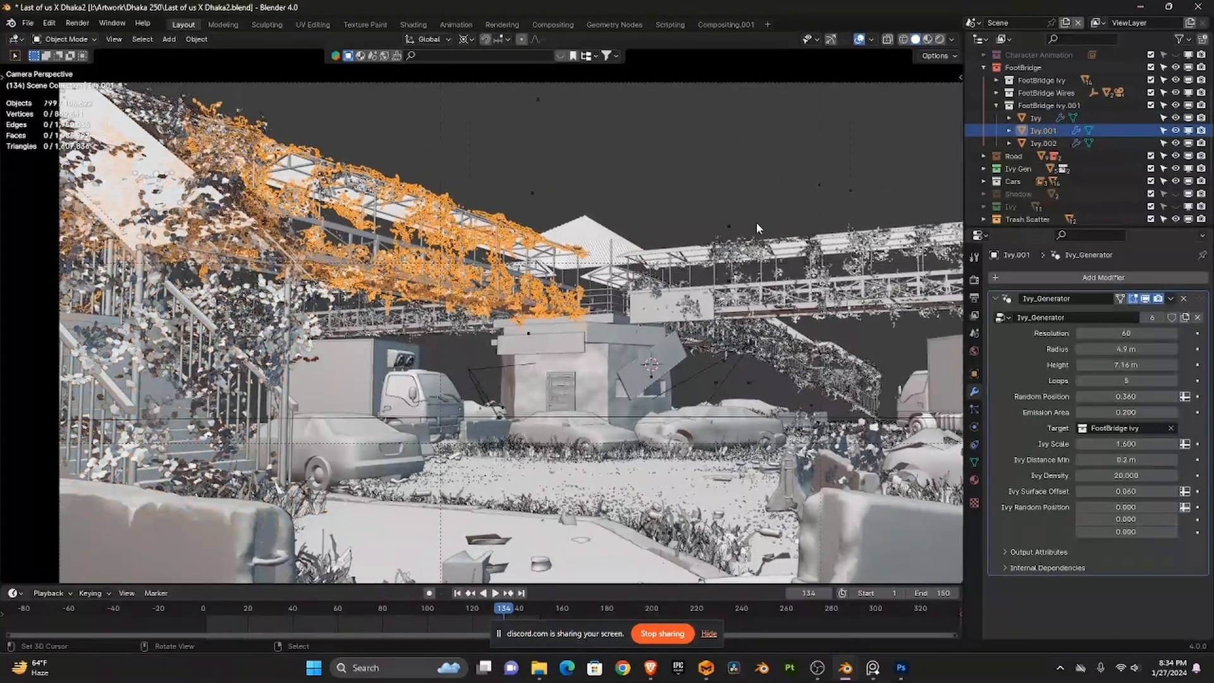
drag(757, 227, 758, 227)
drag(677, 238, 644, 182)
scroll(645, 183, up, 2)
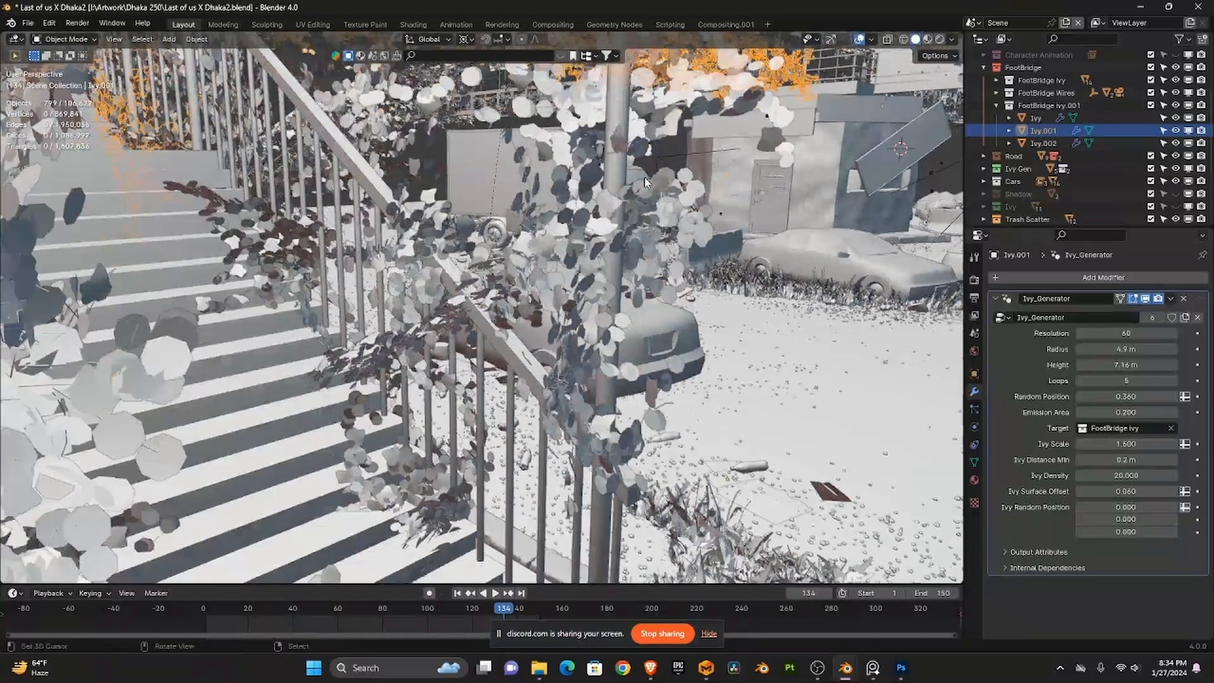
key(KP_0)
key(Home)
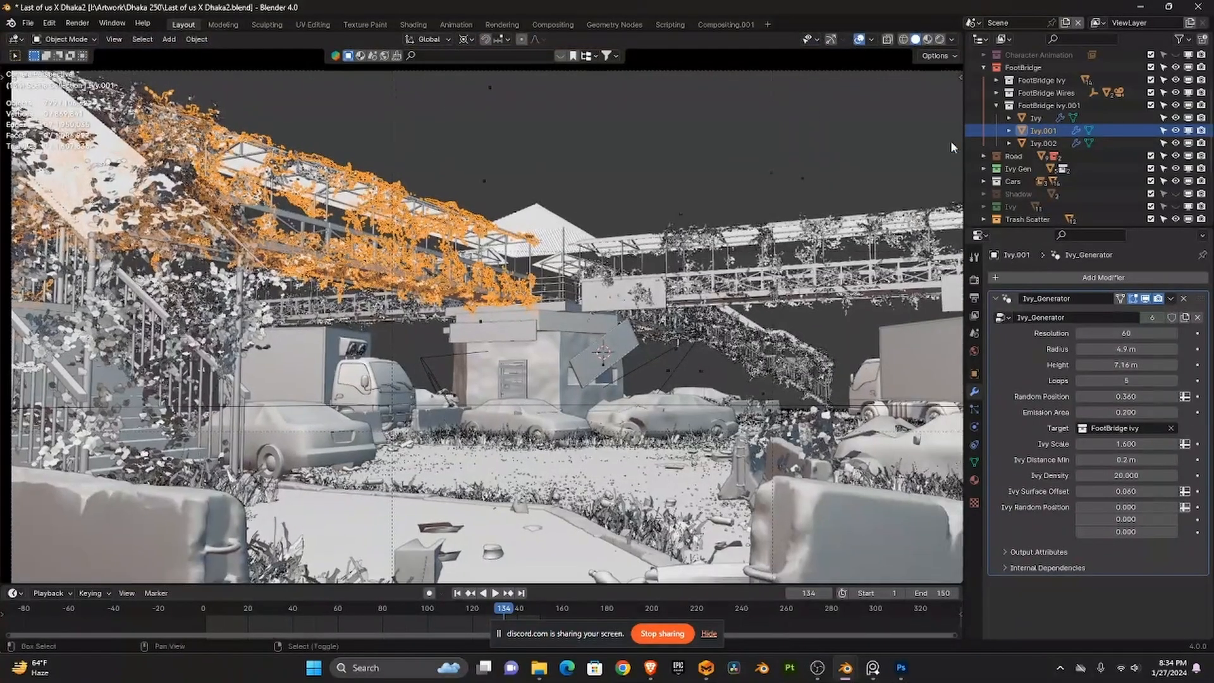
click(996, 106)
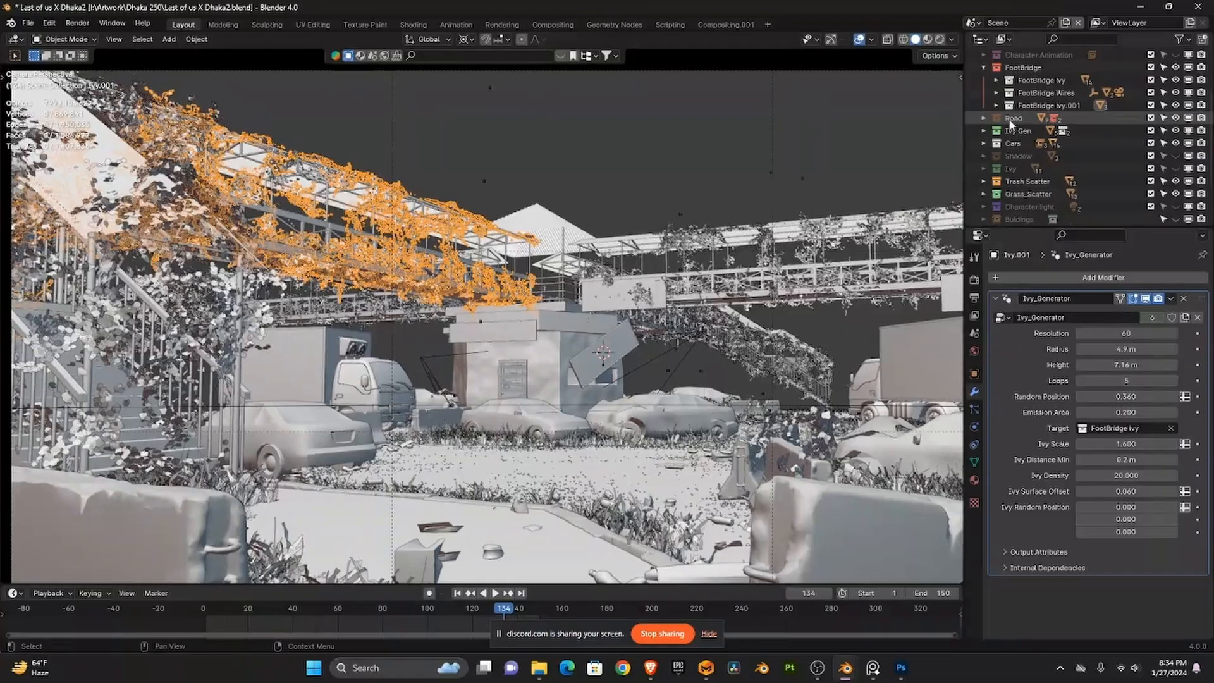
- Unhide the Buldings collection instance and select it in the camera view
scroll(821, 169, up, 1)
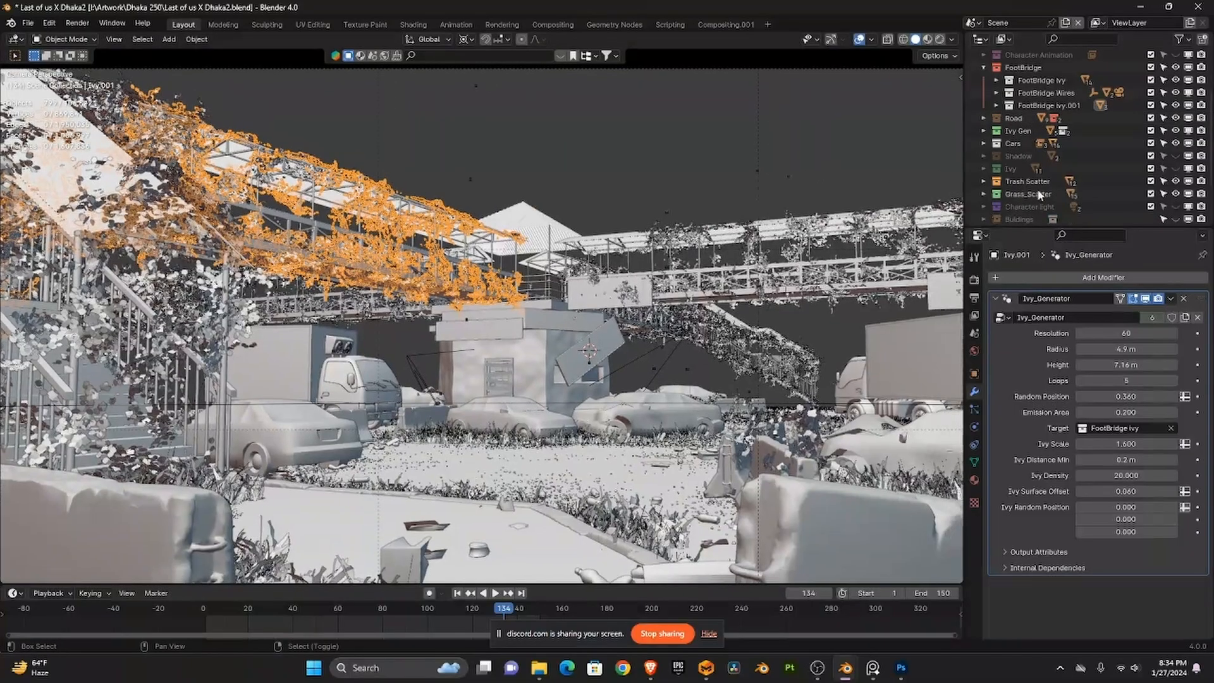
scroll(1039, 189, down, 2)
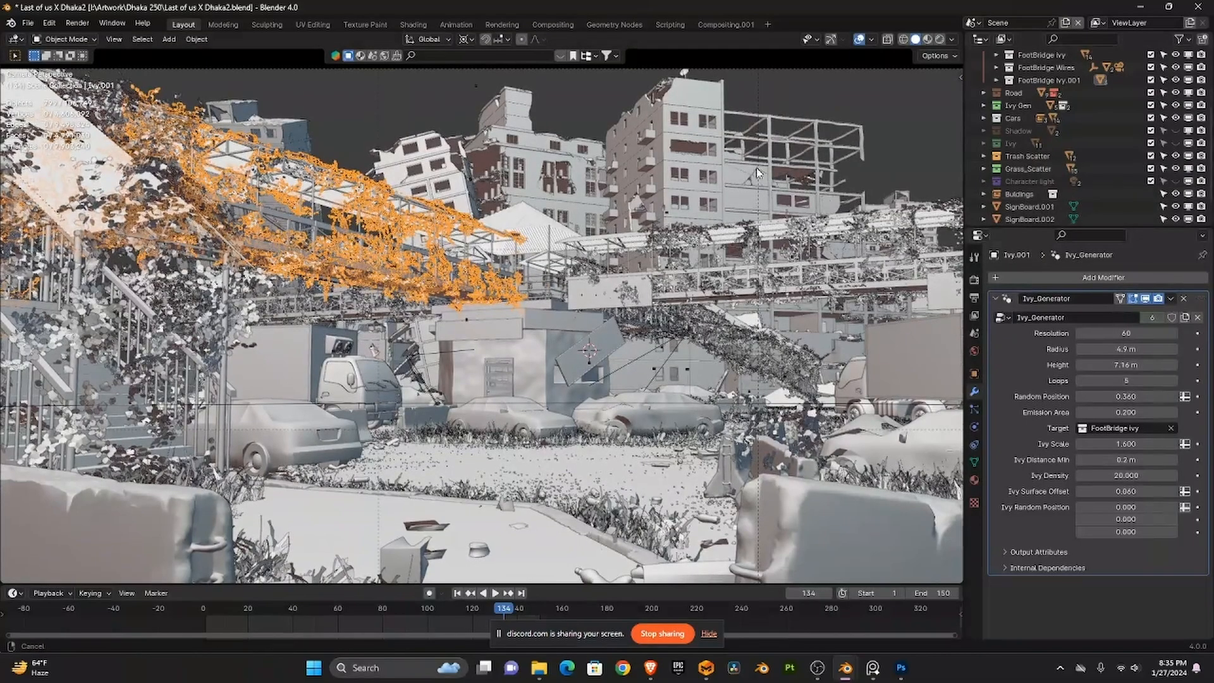
drag(818, 177, 748, 172)
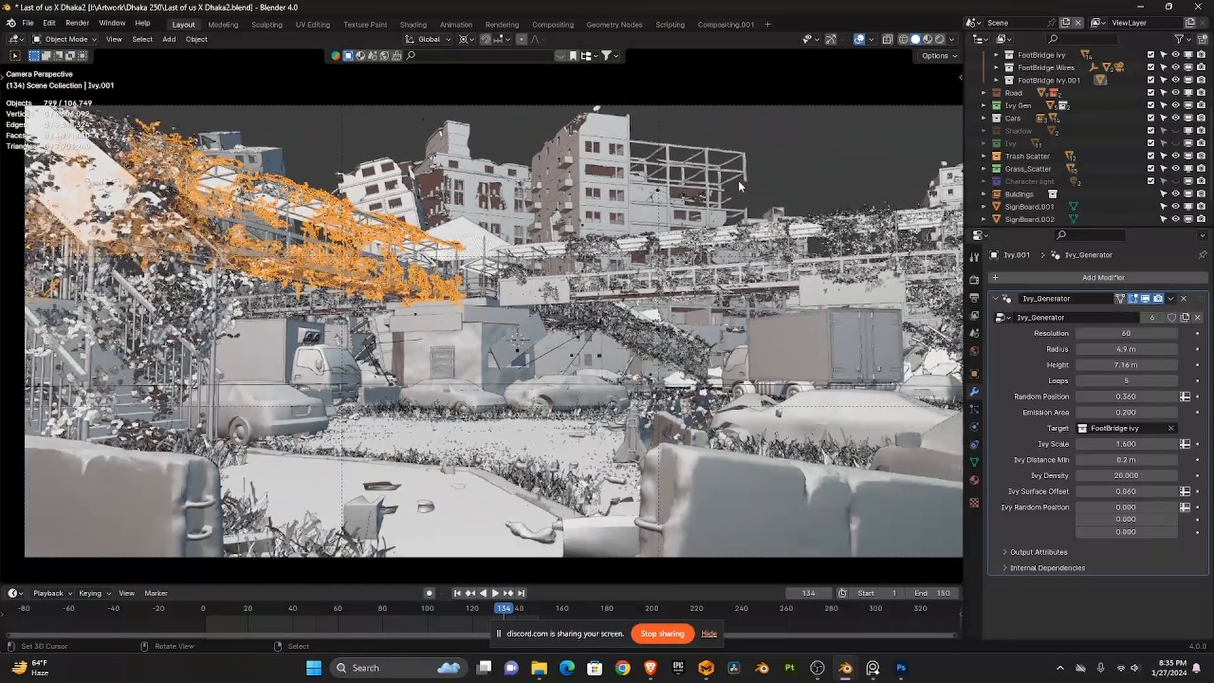
click(738, 179)
click(787, 170)
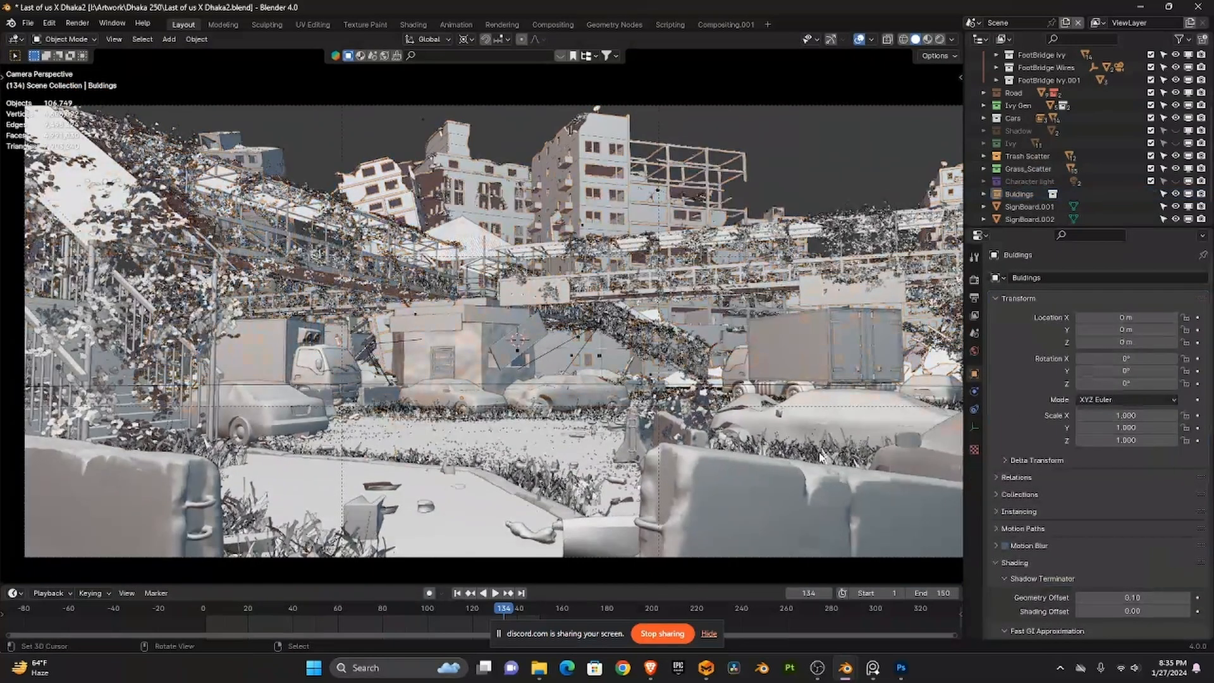
- Switch to the reference board and examine the Dhaka footbridge photo with the large building block behind it
click(873, 667)
drag(781, 512, 721, 304)
scroll(722, 307, down, 4)
drag(723, 357, 814, 234)
scroll(692, 365, up, 3)
scroll(692, 366, up, 5)
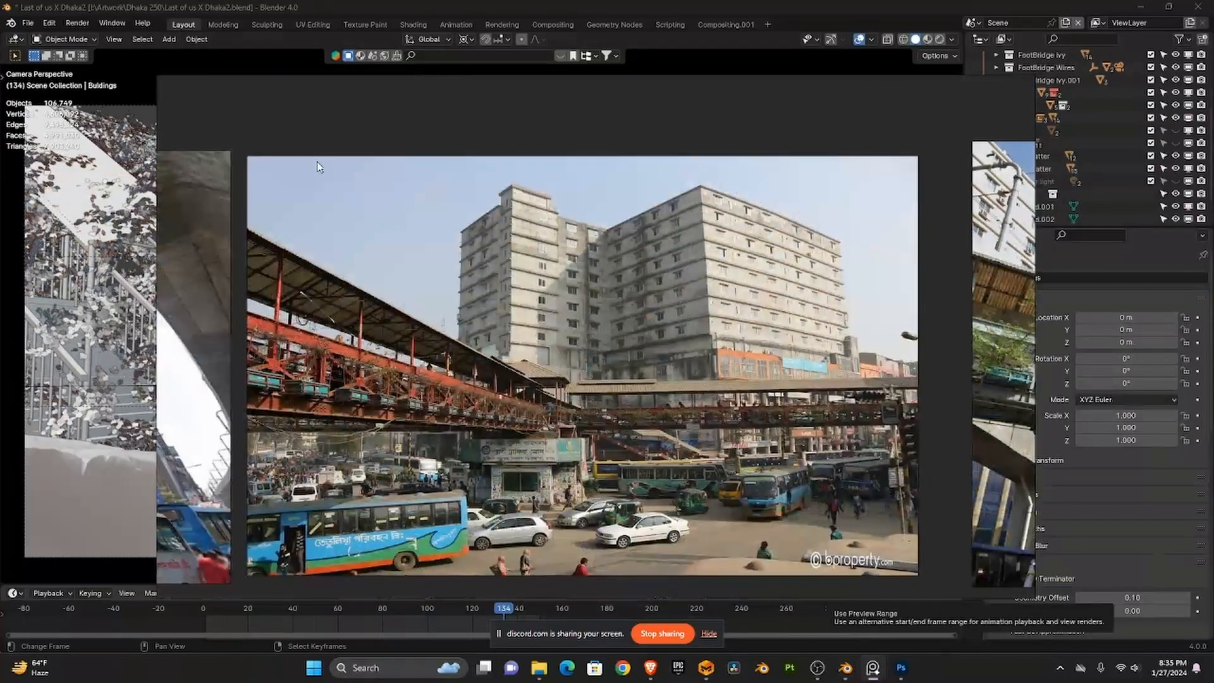
drag(158, 216, 658, 240)
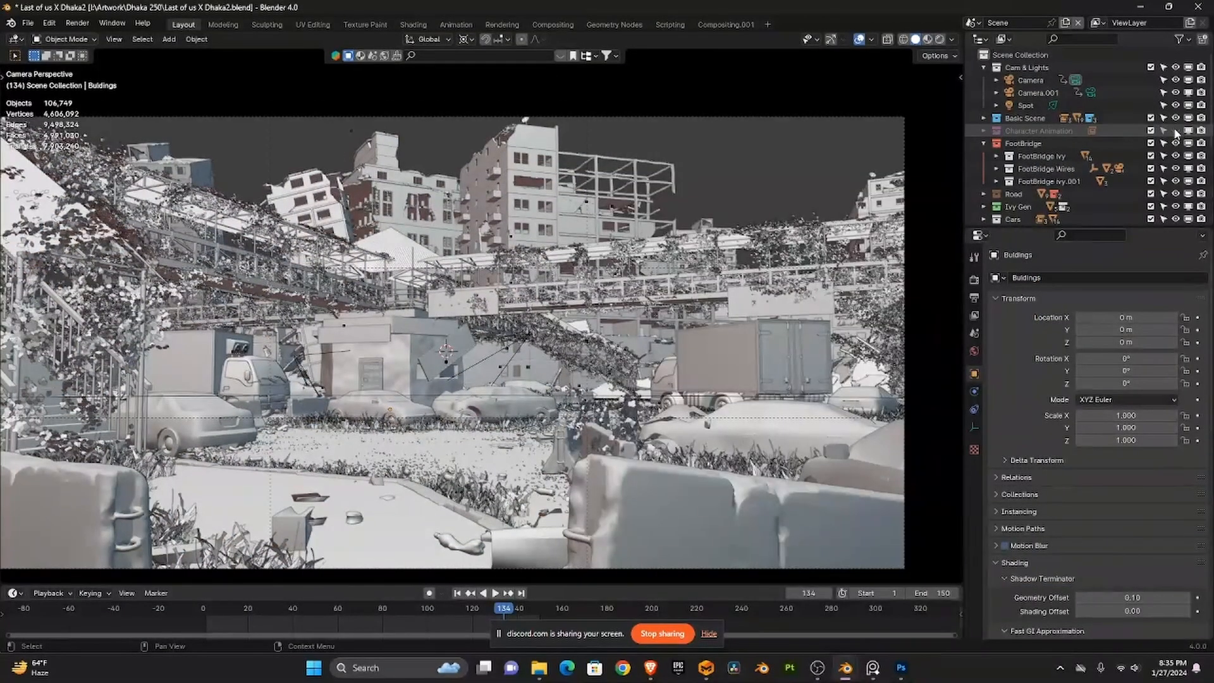
- Unhide the Character Animation collection and frame the whole camera view with the character in it
click(1175, 131)
scroll(599, 352, left, 2)
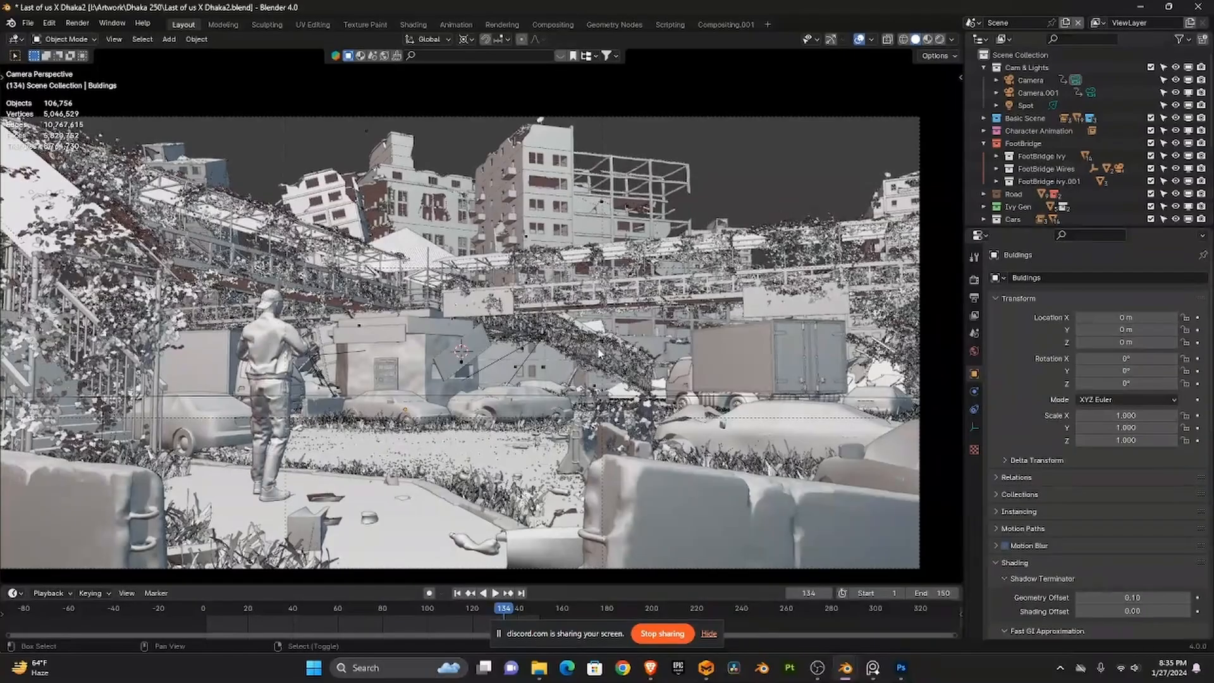
scroll(600, 352, left, 3)
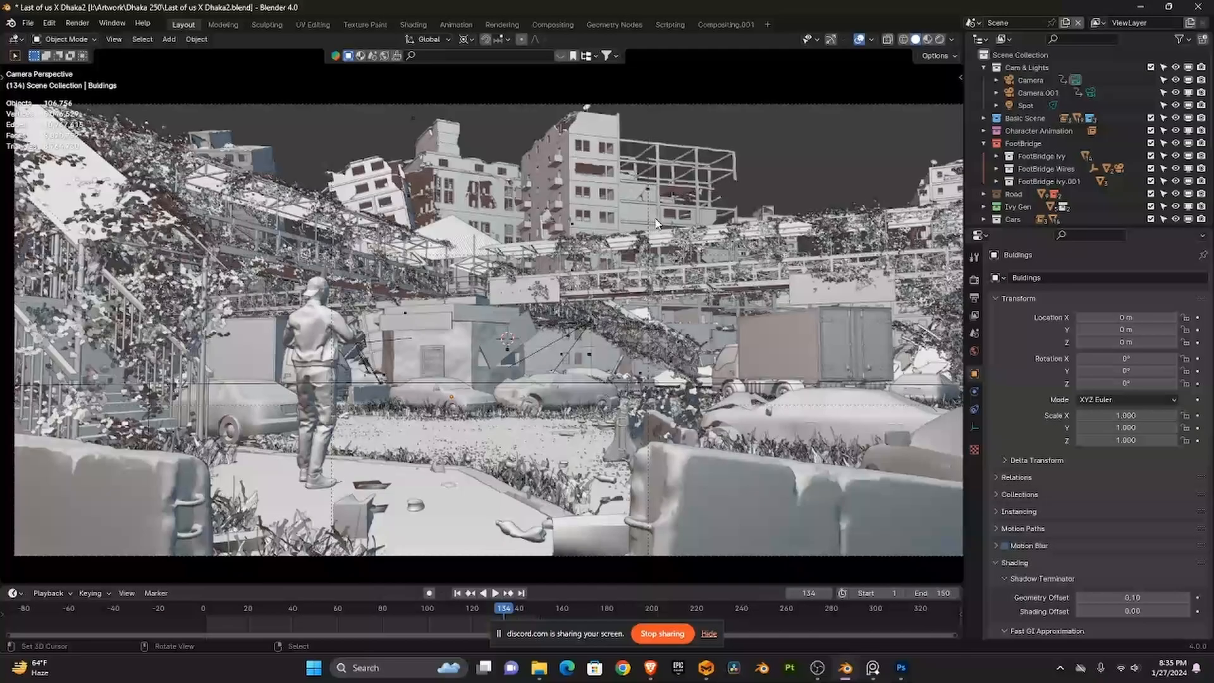
scroll(681, 345, down, 2)
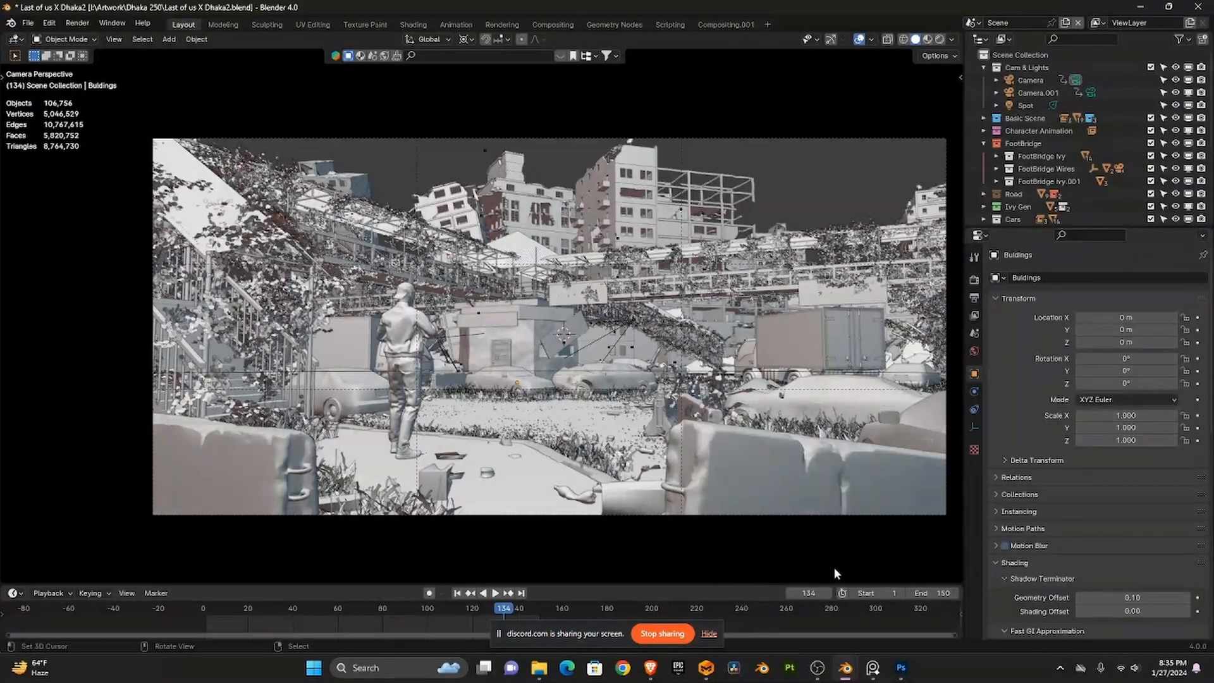
drag(782, 501, 767, 506)
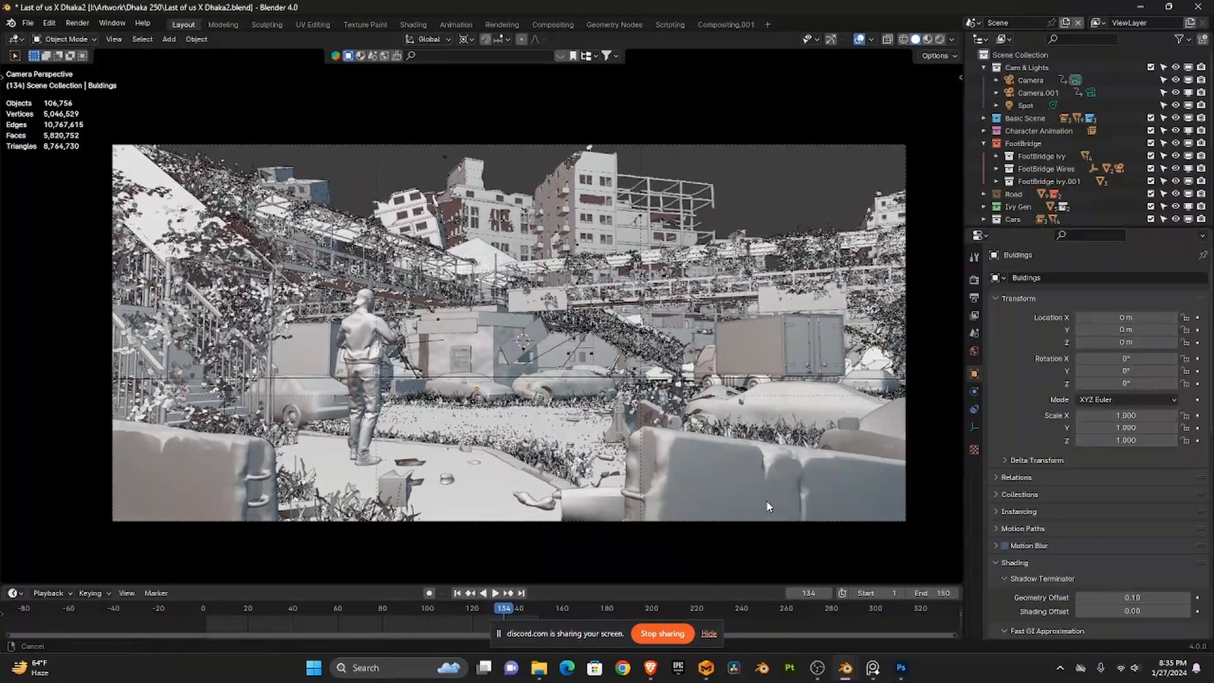
- Switch to Photoshop and compare the final render with and without the Focus layer's guide arrows, leaving the layer visible
click(901, 668)
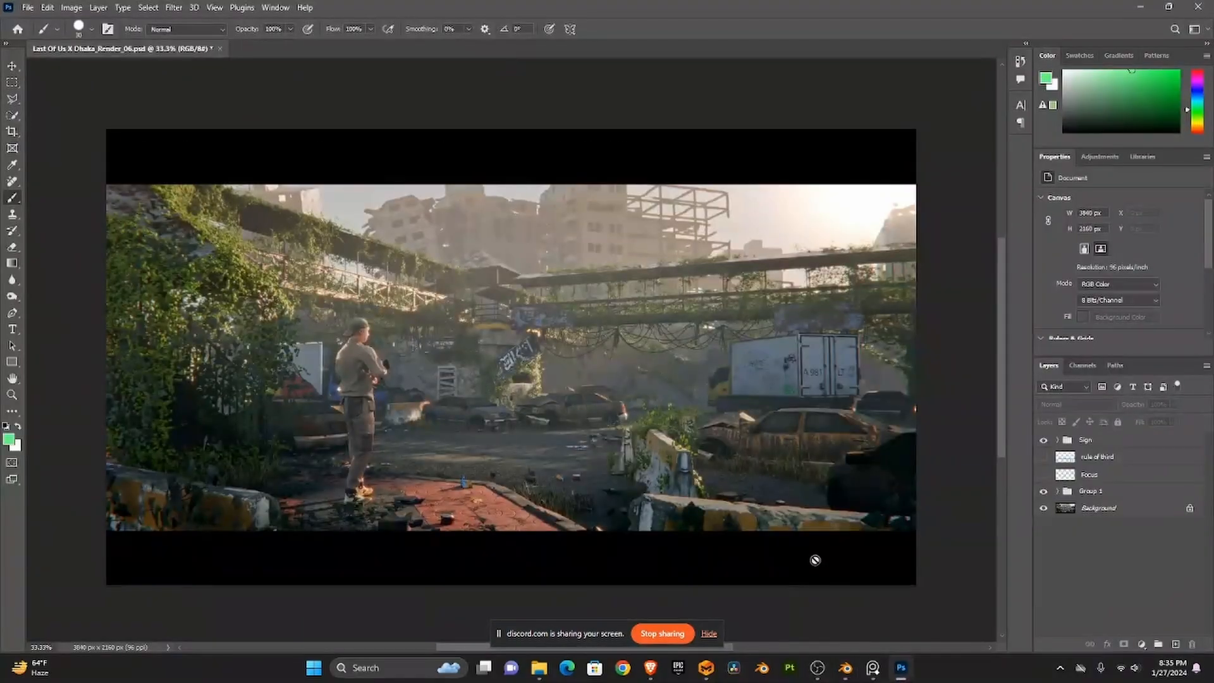
click(1043, 474)
click(1078, 475)
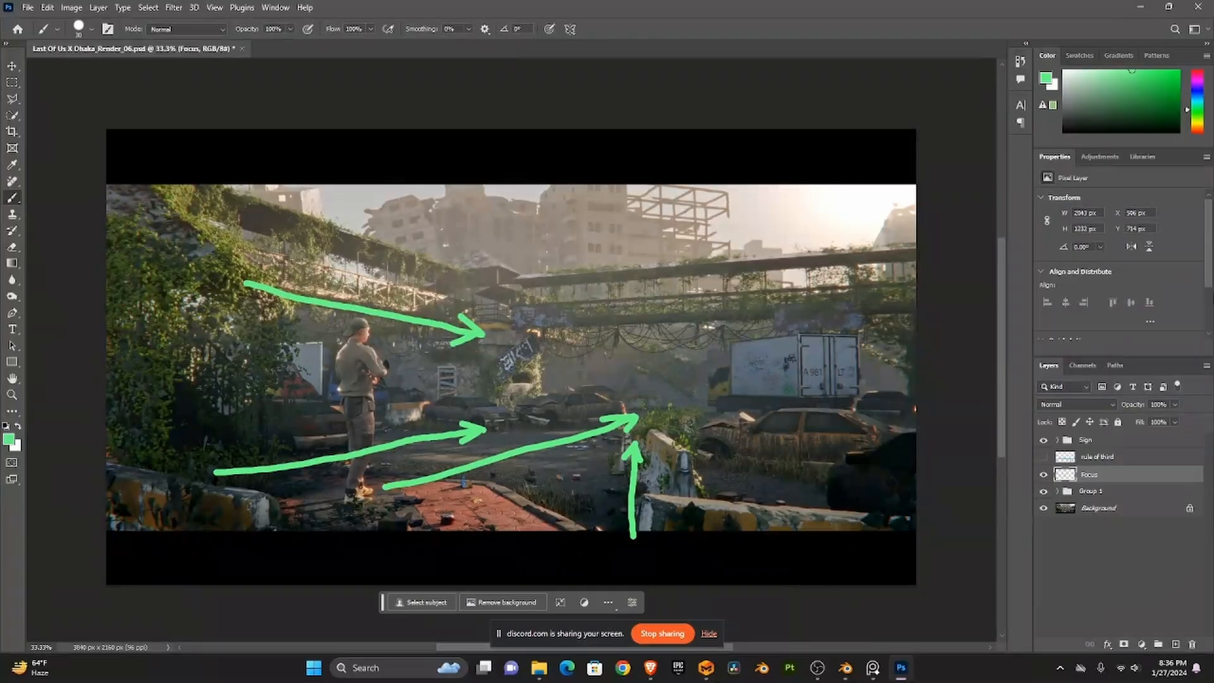
click(1043, 474)
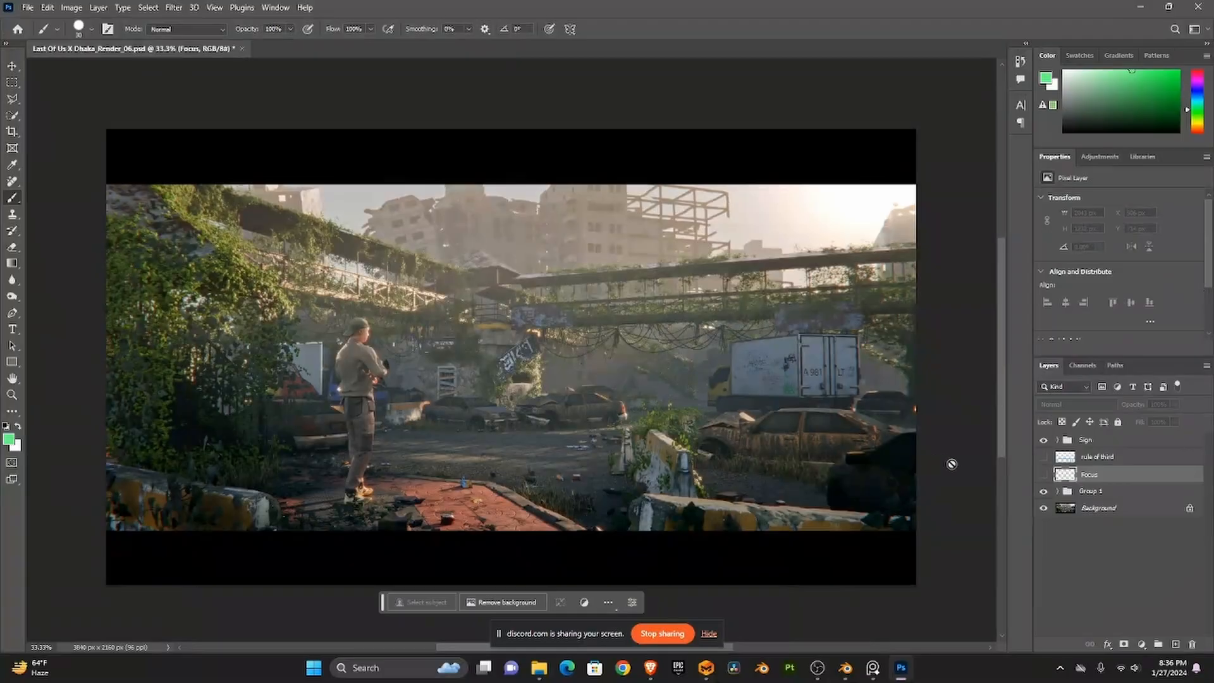
click(1043, 474)
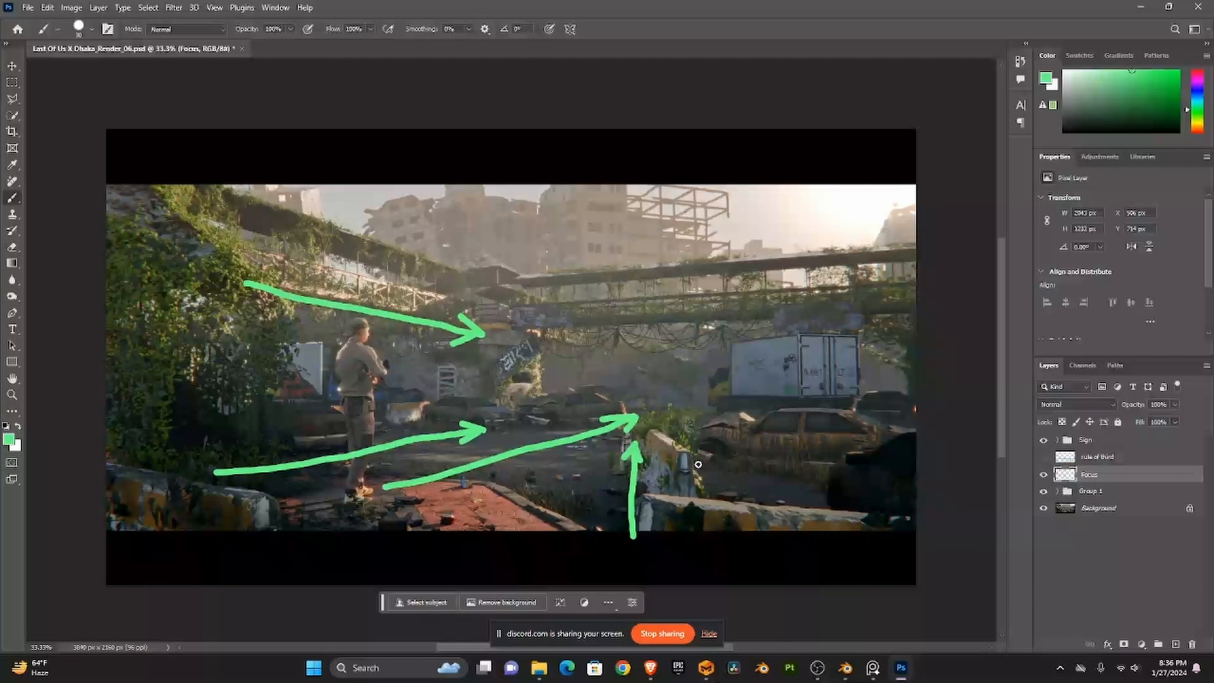
- Switch back to the Blender scene, collapse the FootBridge collection and review the remaining collections and composition
key(alt+Tab)
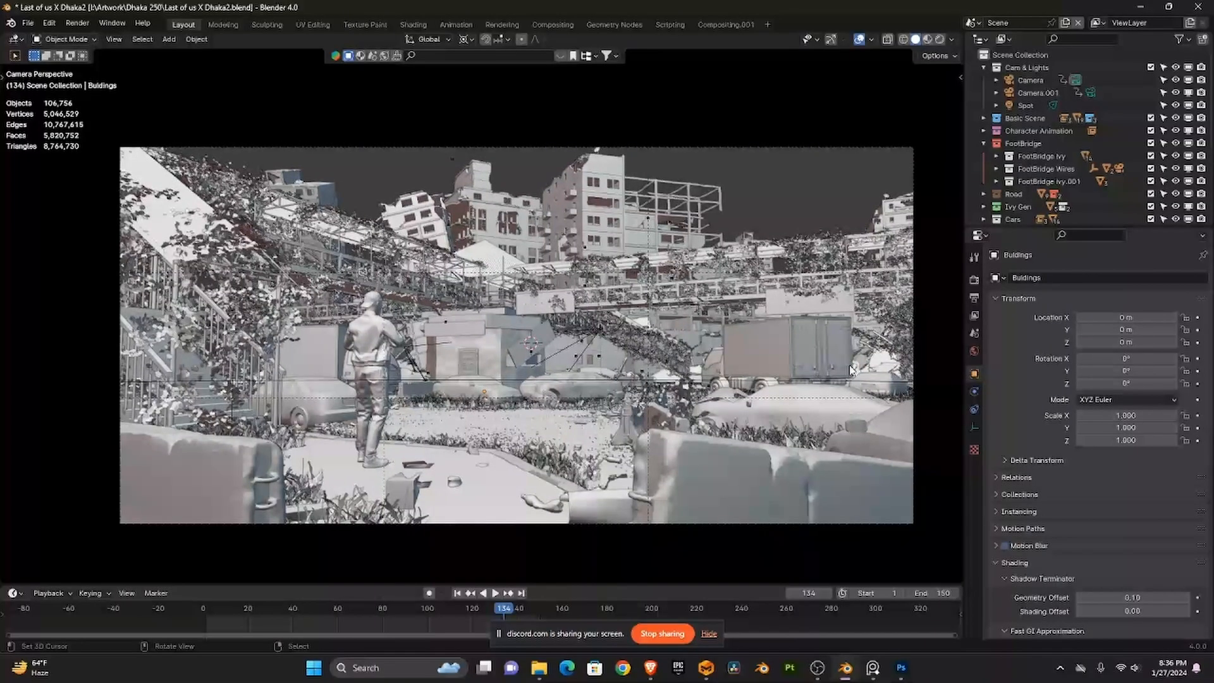
click(983, 143)
scroll(1028, 194, down, 2)
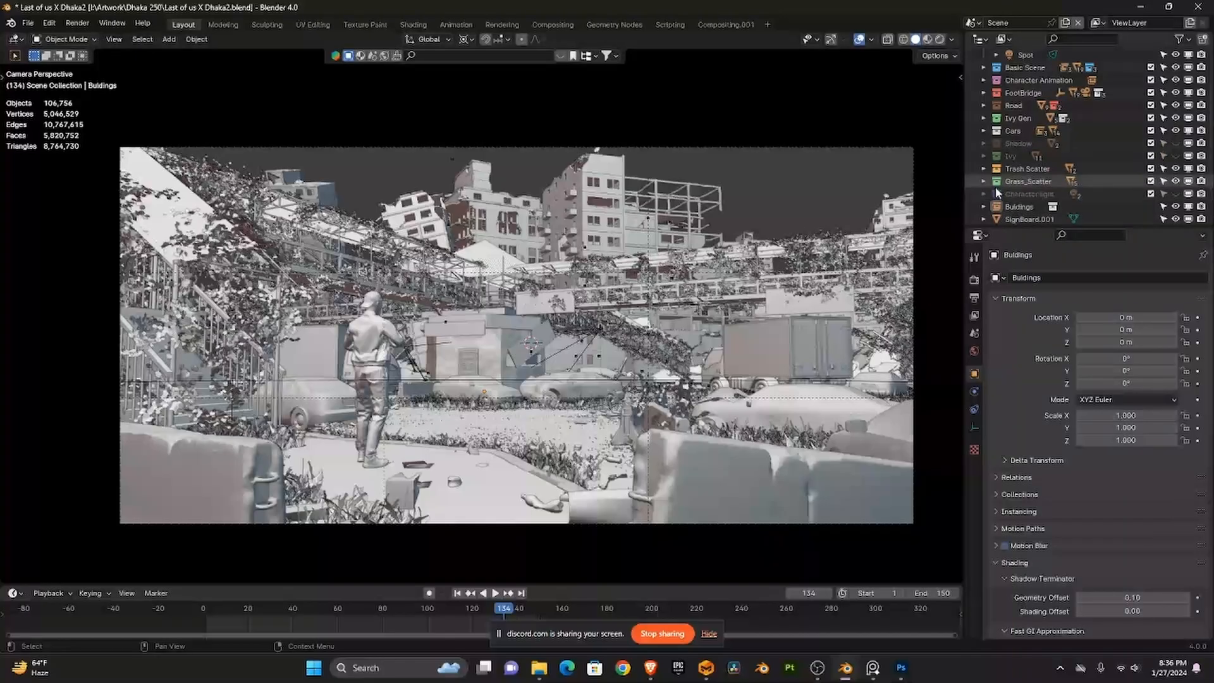
scroll(761, 234, up, 1)
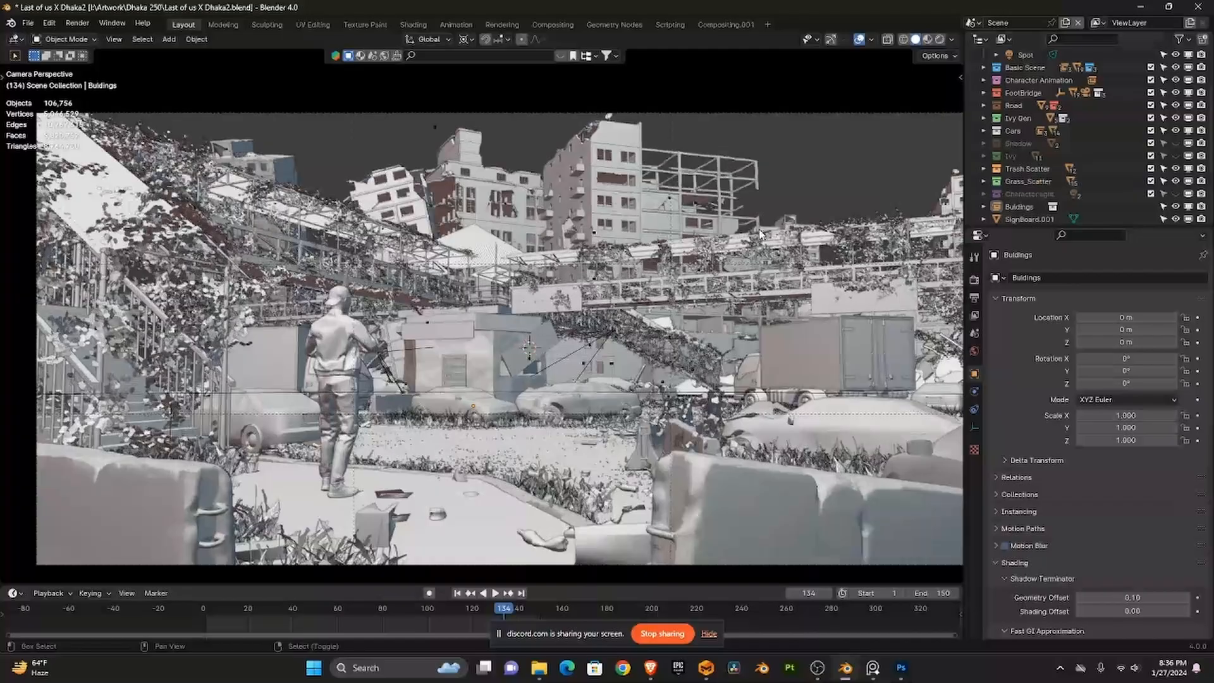
scroll(541, 352, up, 1)
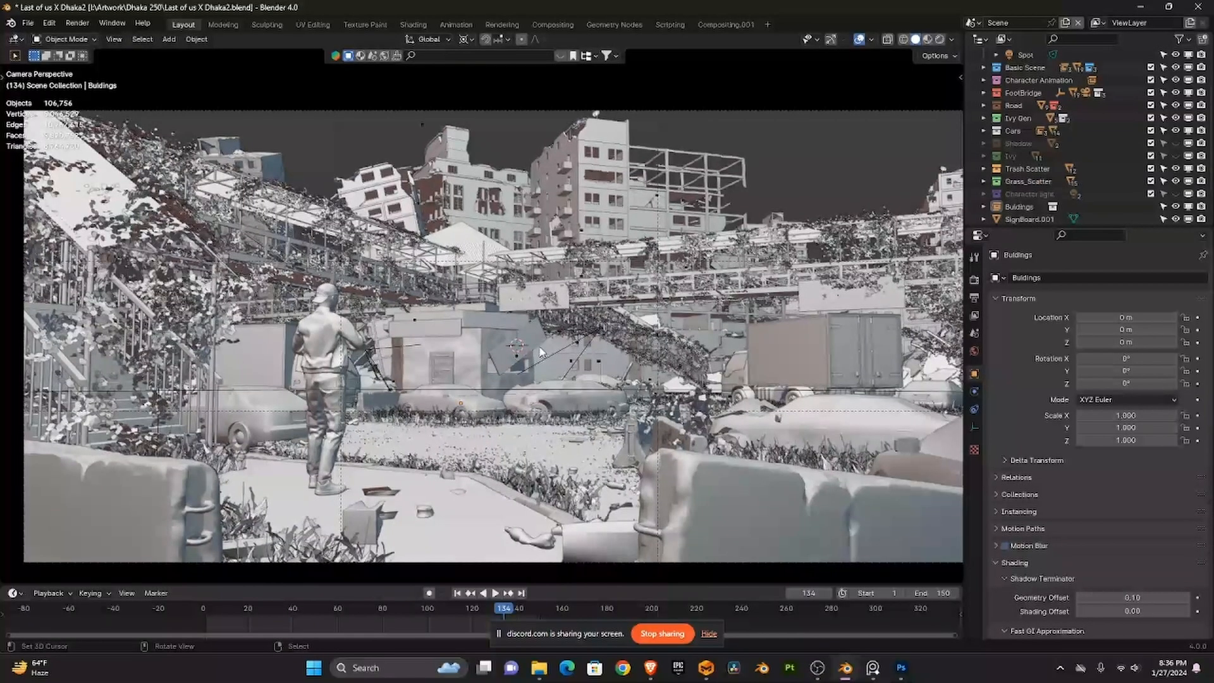
- Switch to the Character Animation.blend window, select the character's body mesh to view its skin materials, then deselect it
click(845, 668)
click(827, 620)
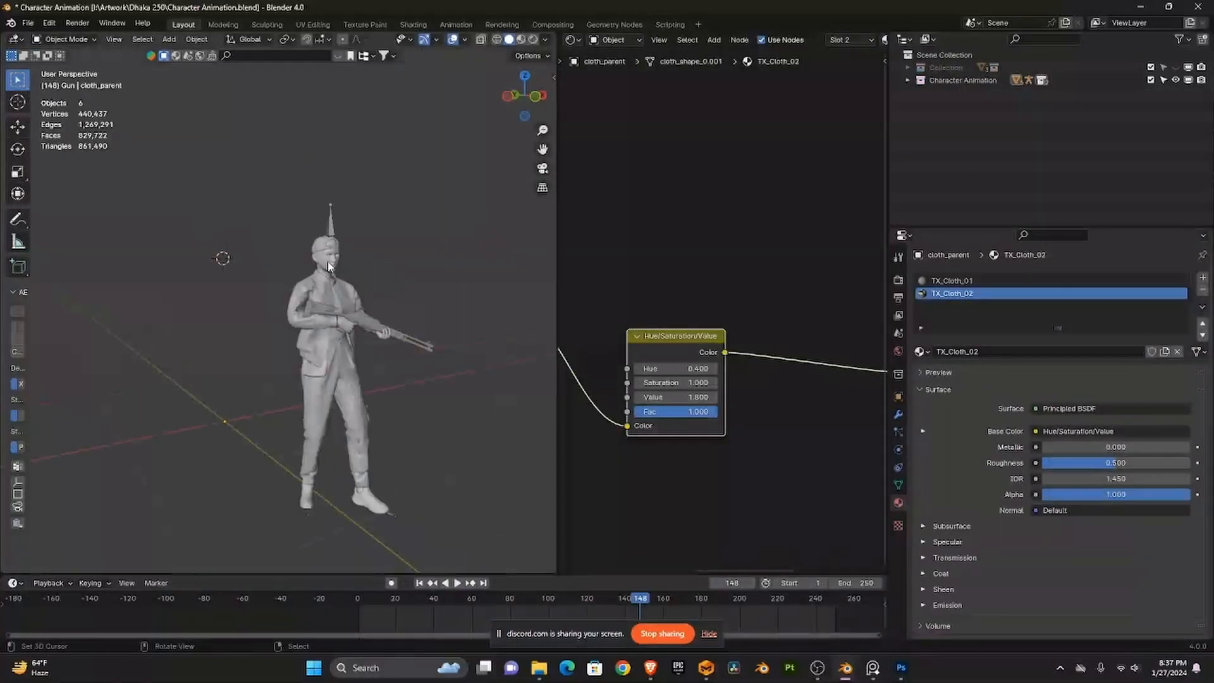
click(327, 266)
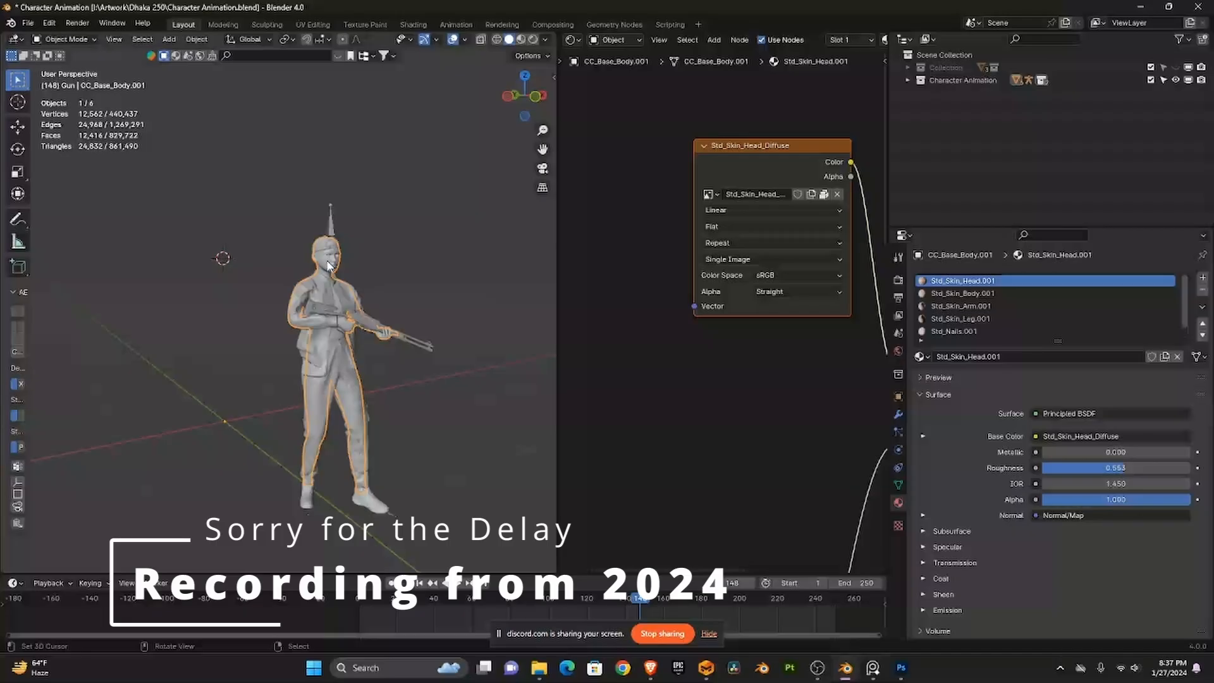
click(404, 297)
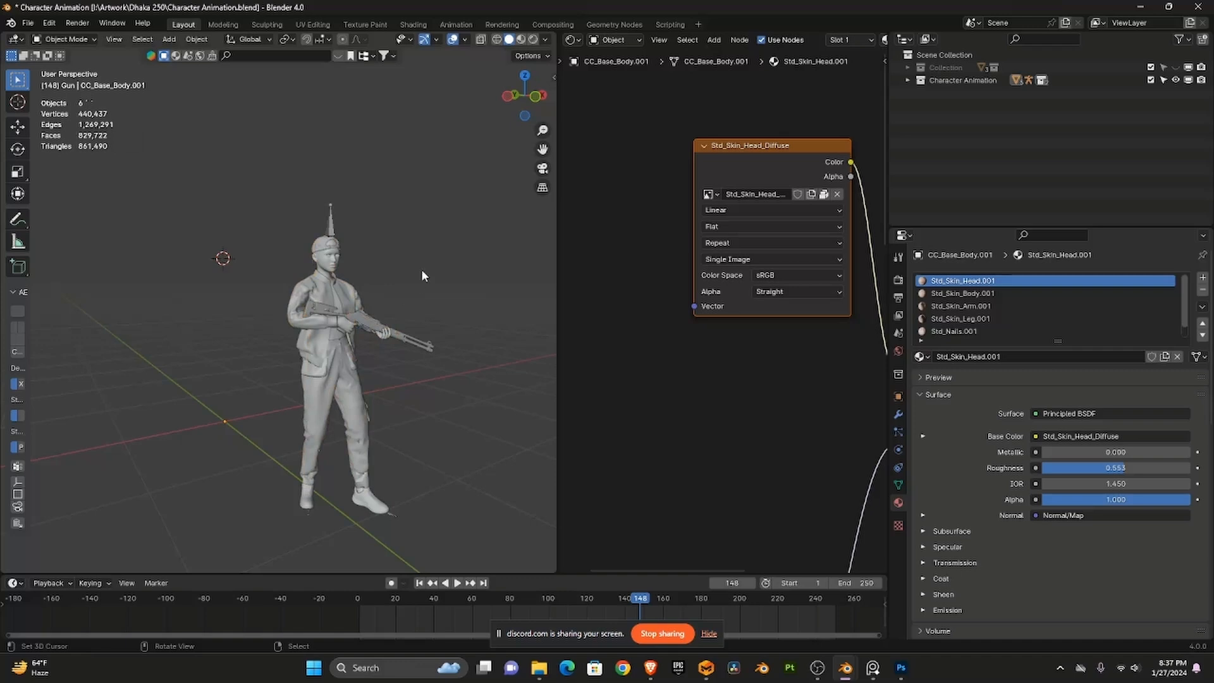
- Display the object transform properties of the character's body and select the body mesh again
click(898, 279)
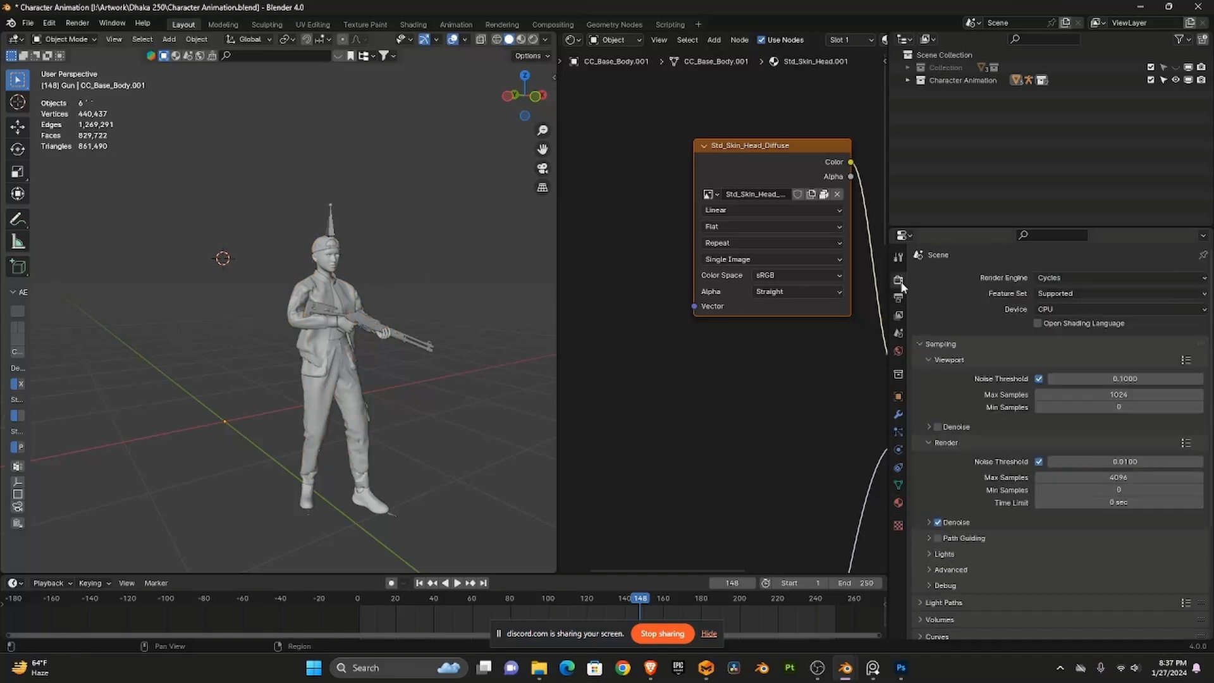
click(901, 394)
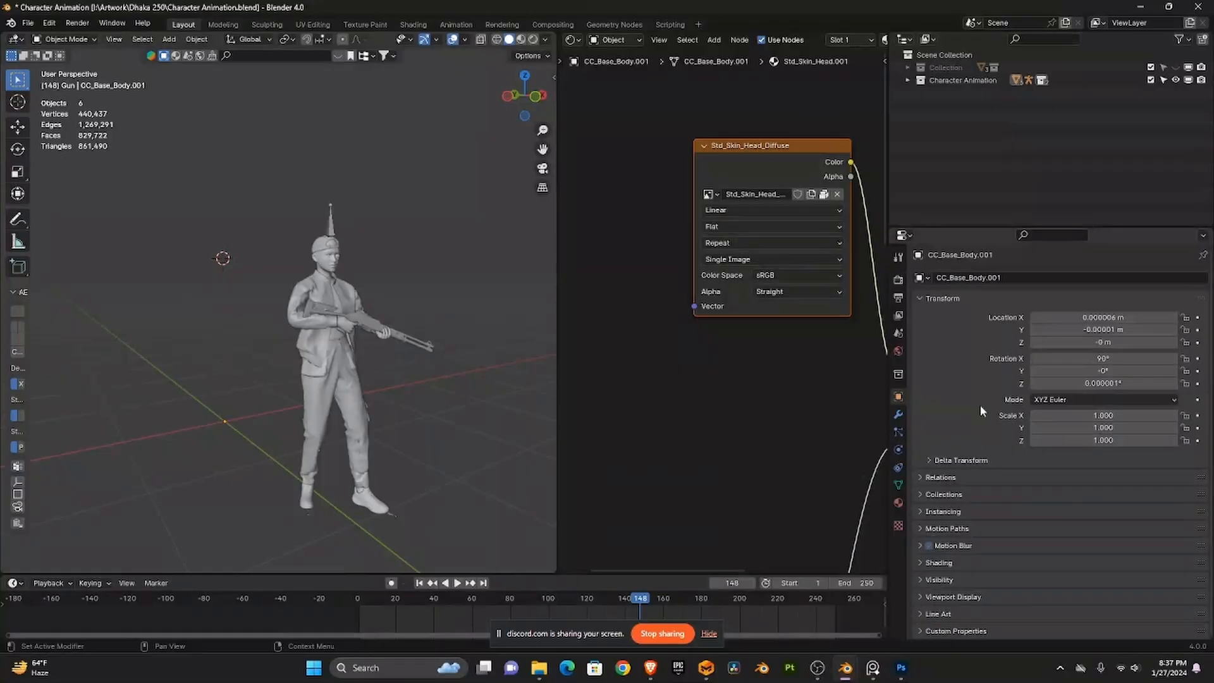
click(387, 301)
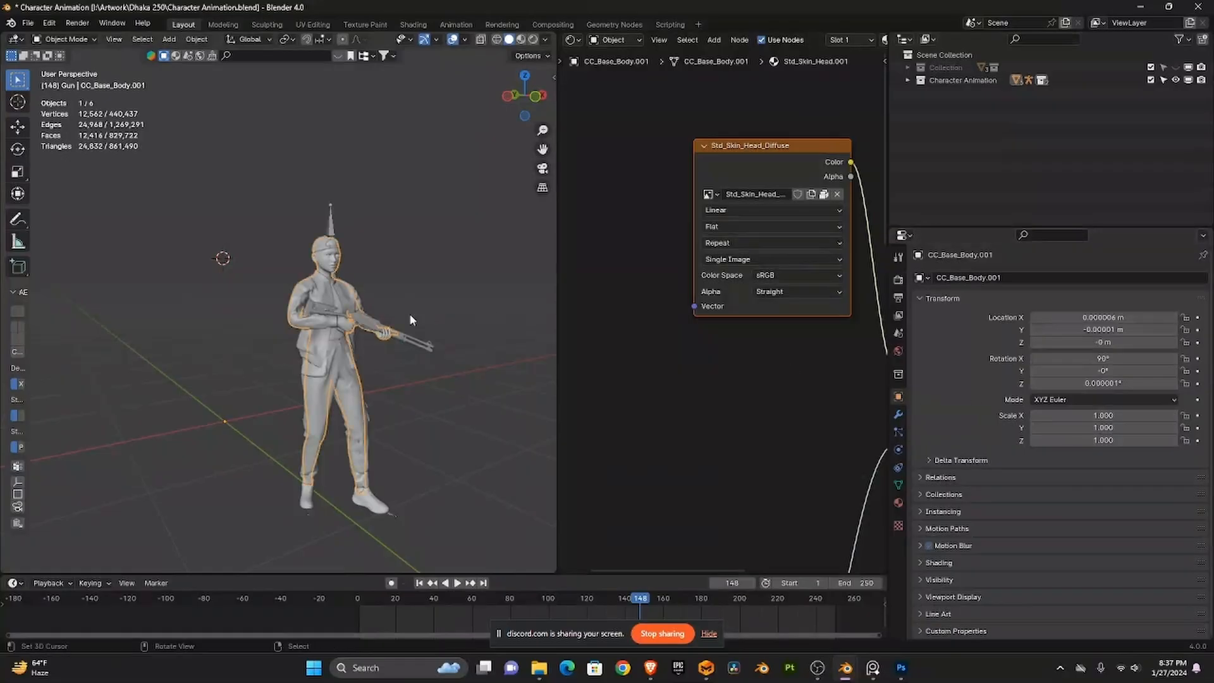
- Select the character's clothing mesh, and switch to Marvelous Designer to inspect the outfit in 3D and its 2D pattern pieces
click(485, 402)
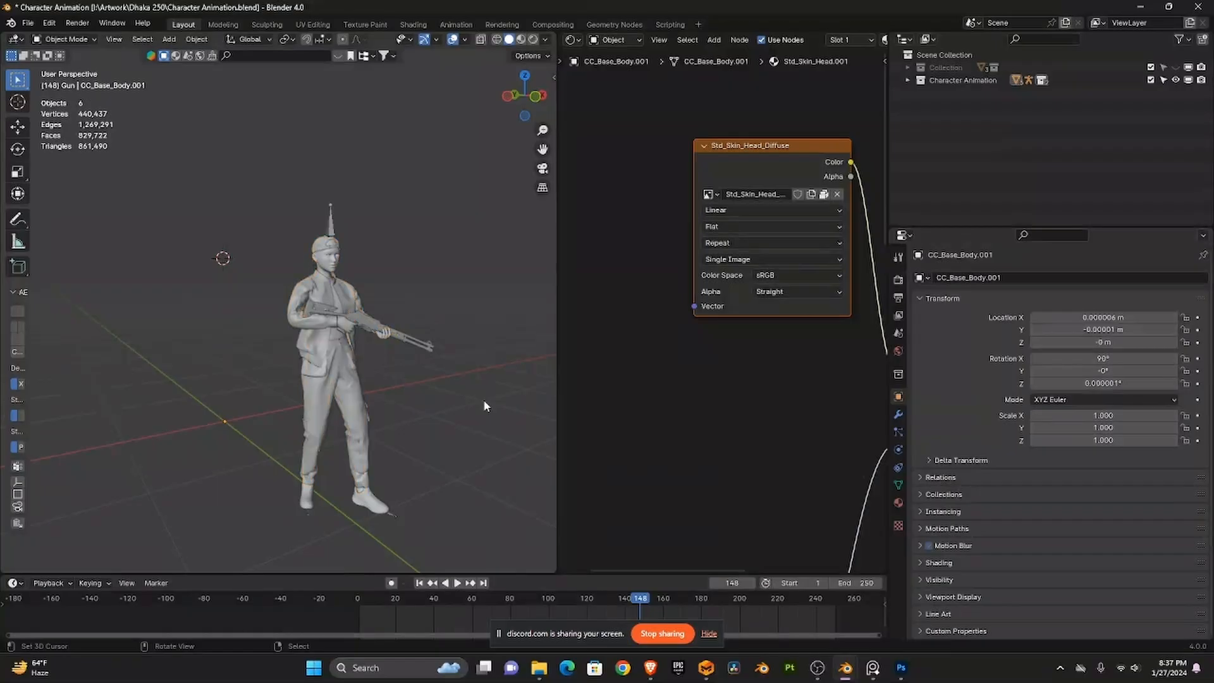
click(341, 373)
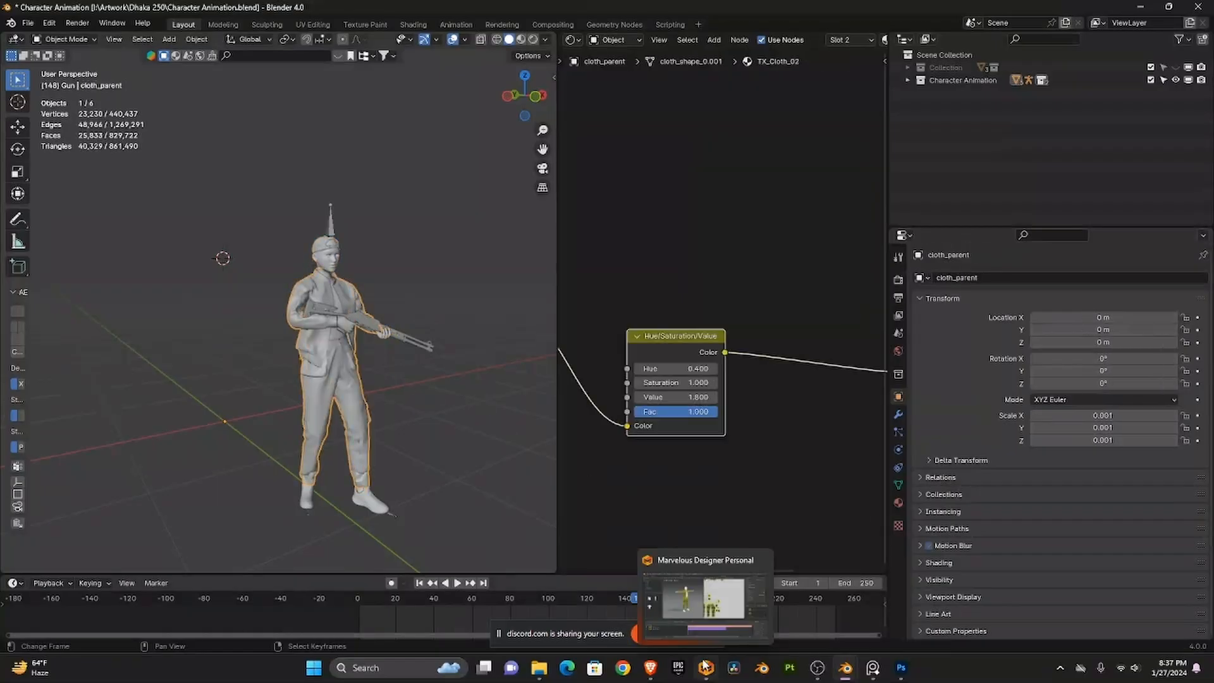
click(678, 632)
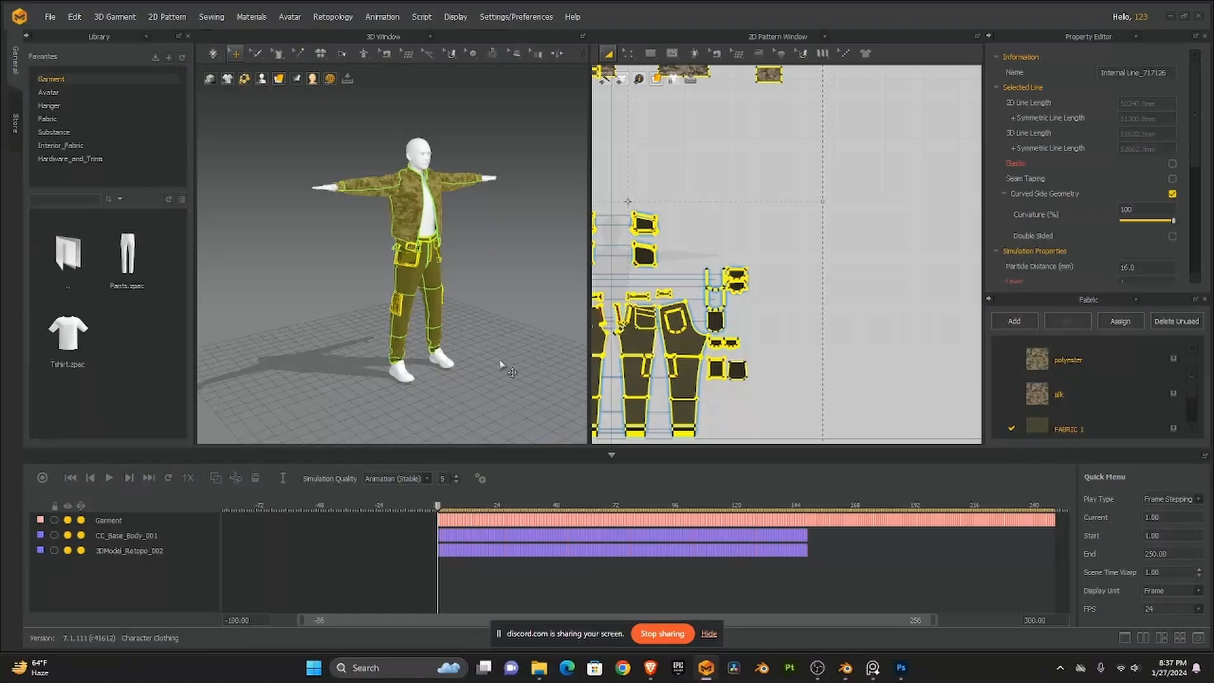
click(480, 379)
key(2)
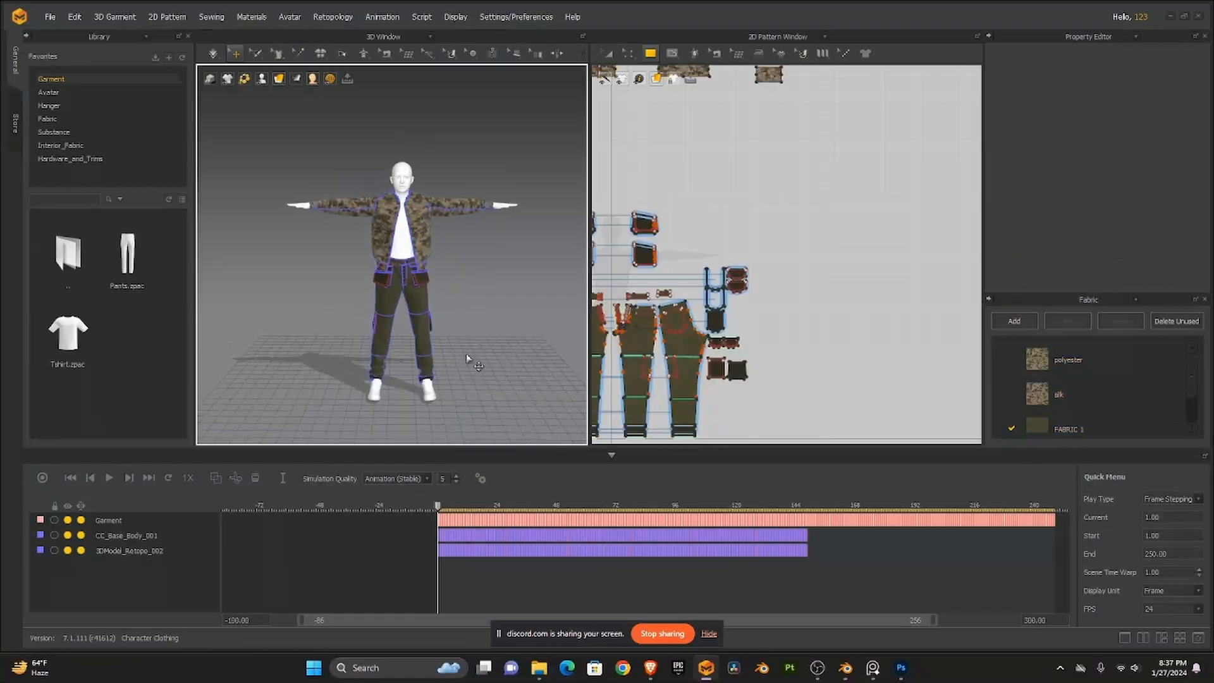
mouse_move(507, 365)
mouse_down()
mouse_move(534, 353)
mouse_move(493, 373)
mouse_up()
drag(753, 376, 841, 344)
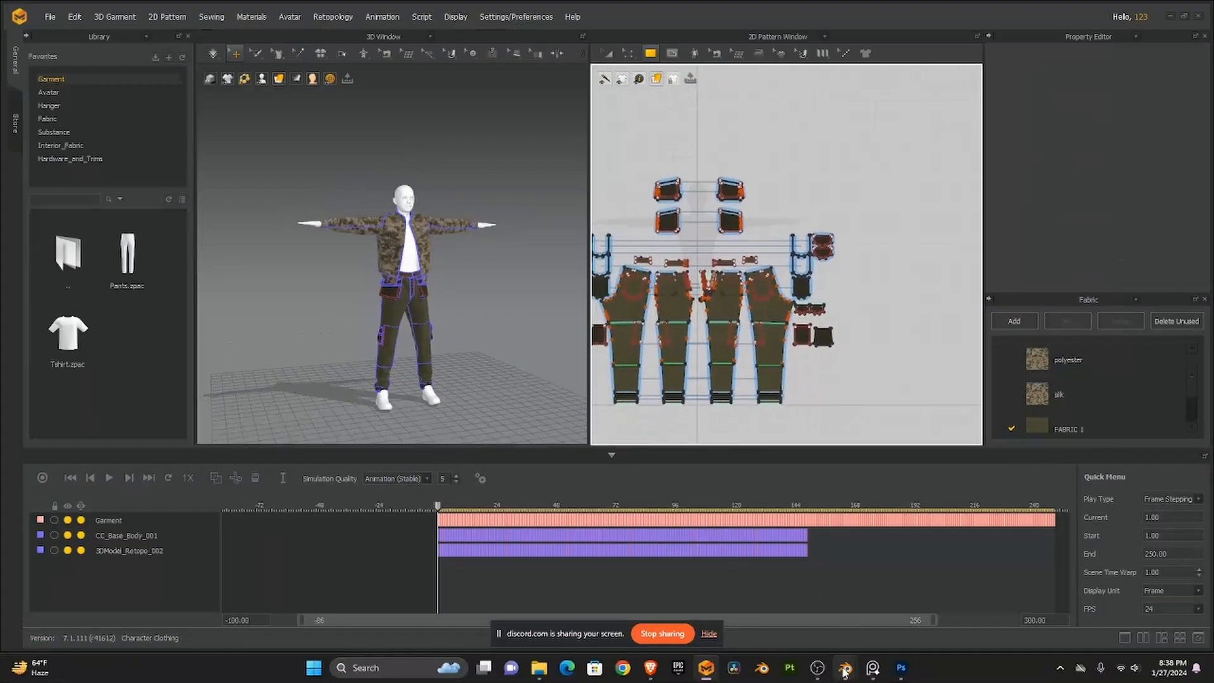
- Switch back to Character Animation.blend in Blender, reset the clothing mesh's scale to 1.000 on all axes and inspect its size
mouse_move(845, 668)
click(827, 605)
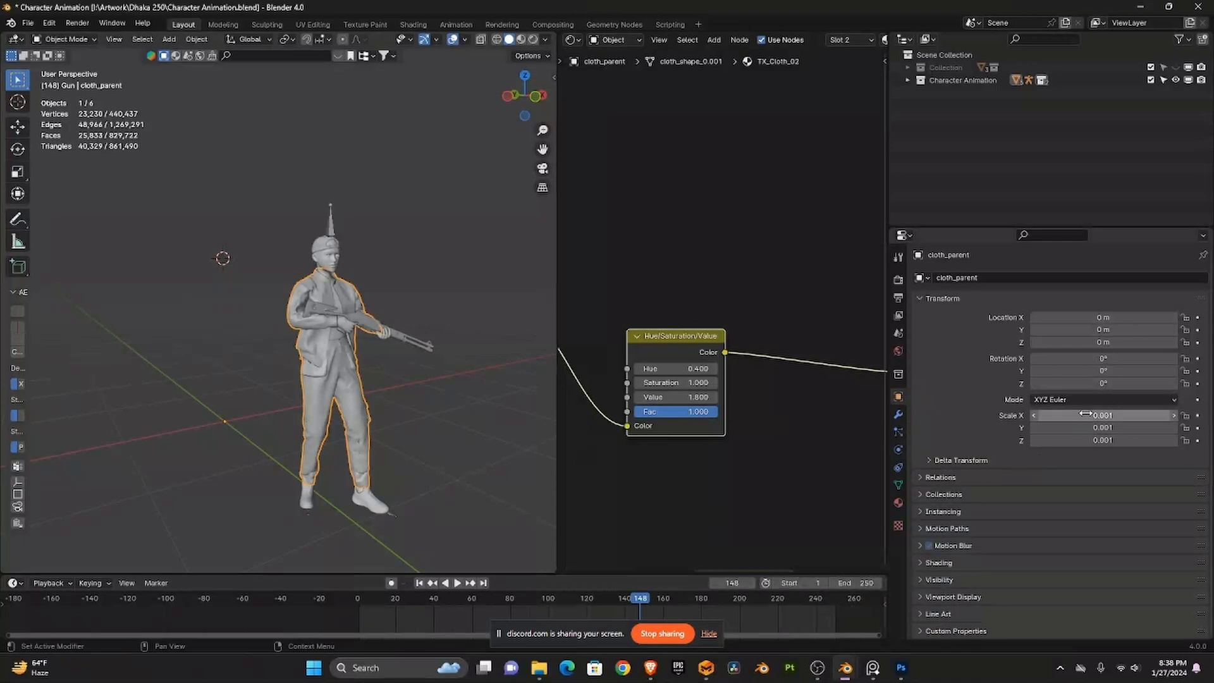
key(BackSpace)
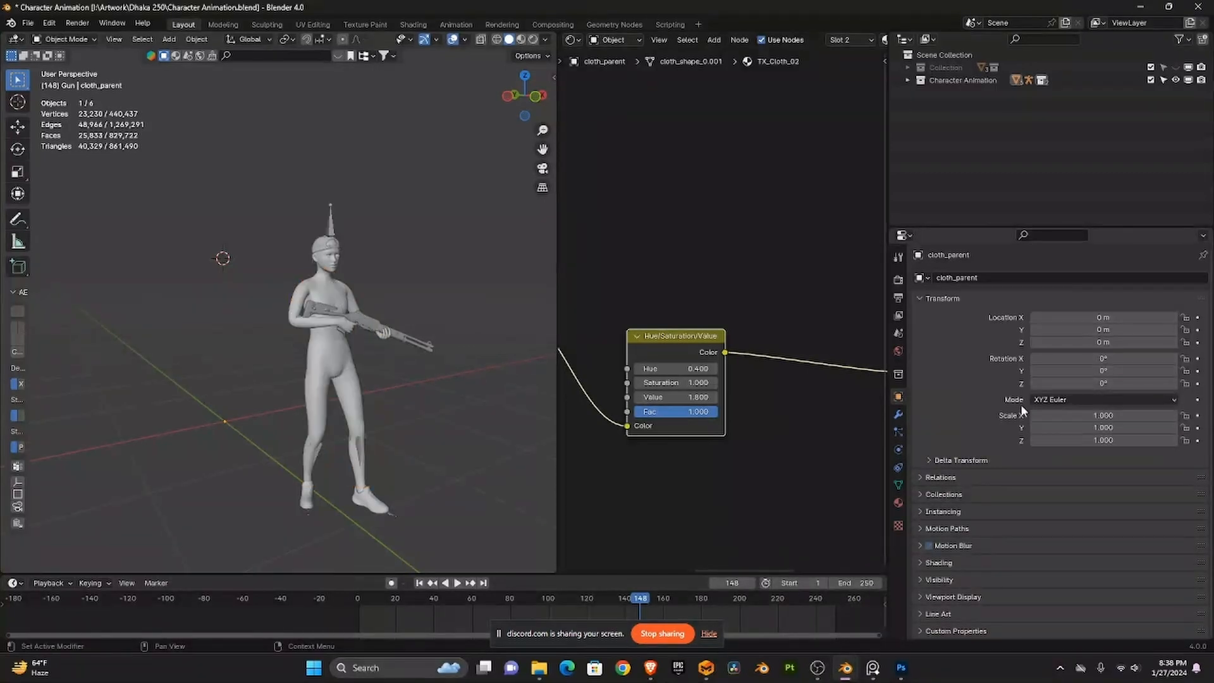
key(shift+c)
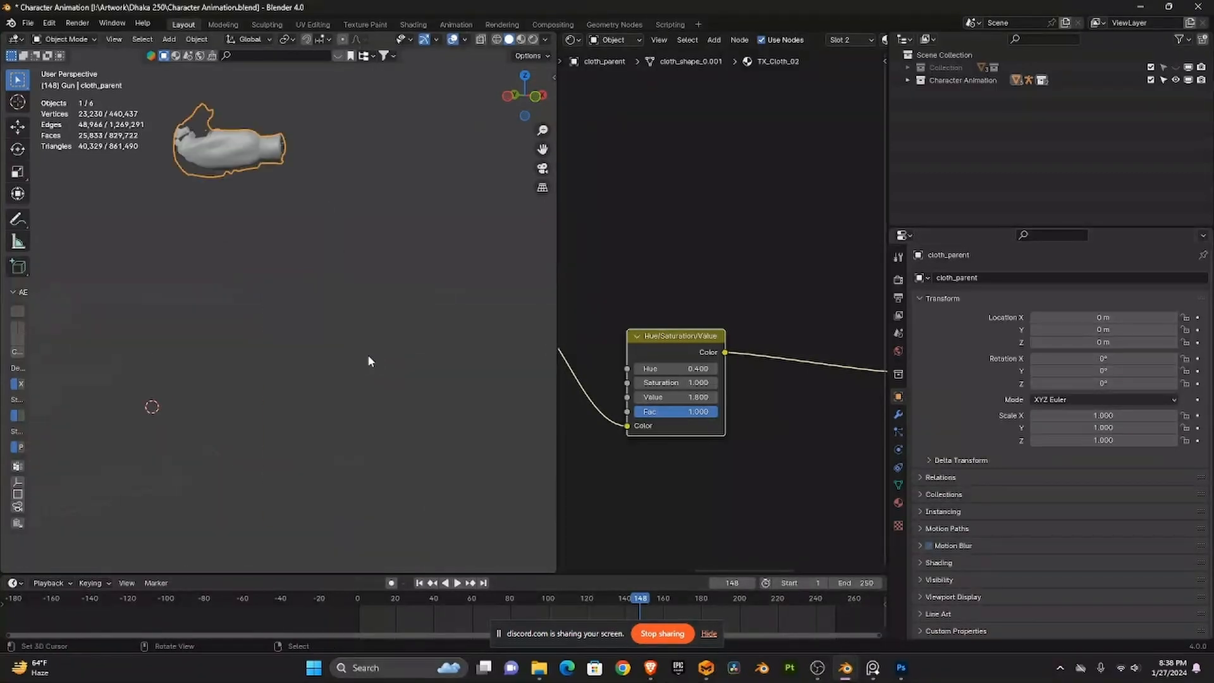
scroll(377, 332, up, 6)
scroll(406, 349, down, 5)
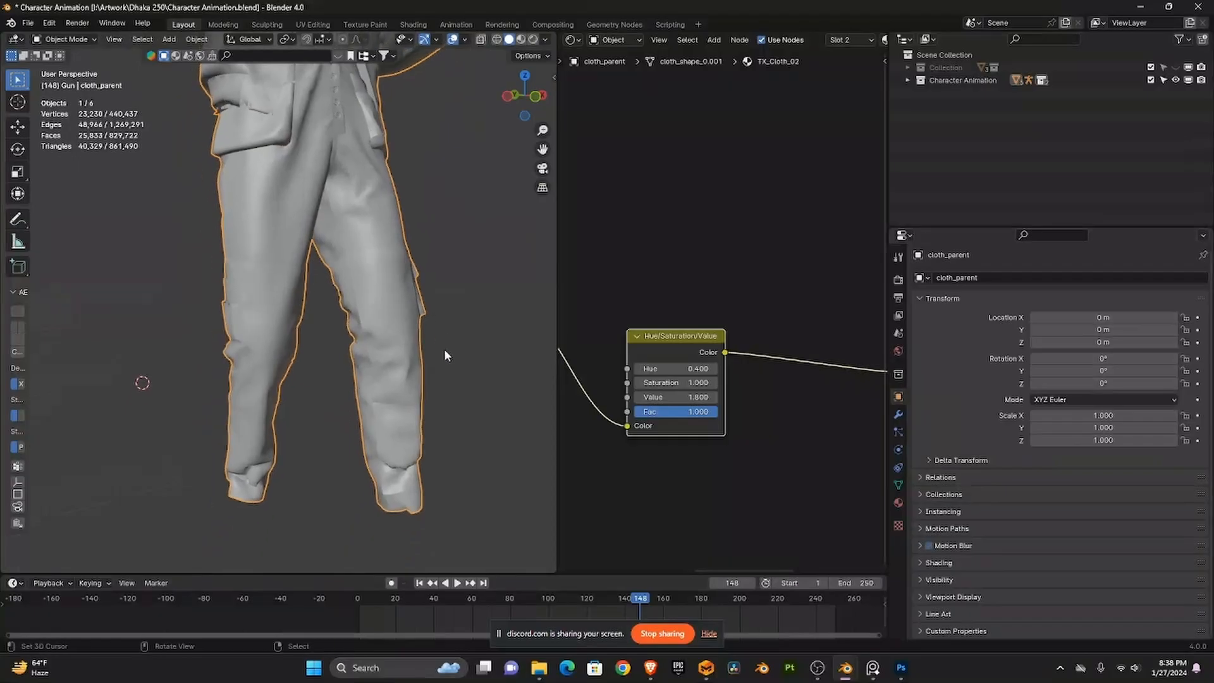
scroll(442, 347, up, 2)
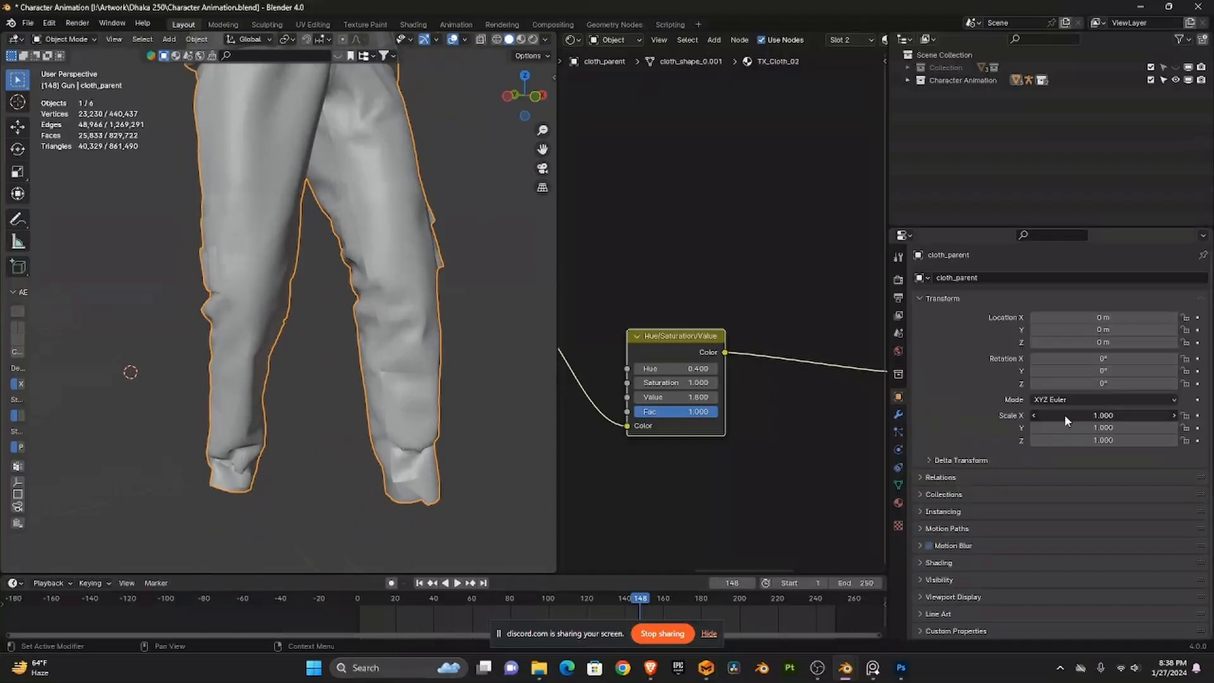
- Try a uniform X, Y and Z scale of 0.5 and of 0.01 on the clothing mesh
drag(1064, 416, 1062, 440)
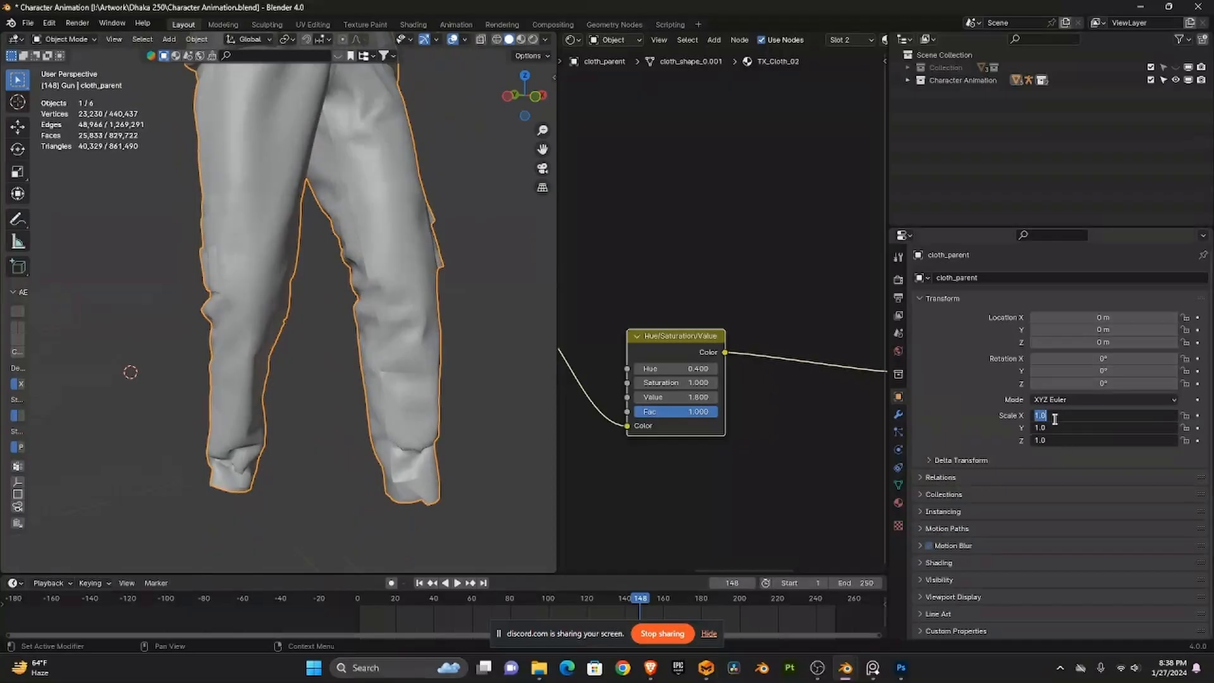
text(1)
text(.5)
key(Return)
drag(1053, 418, 1061, 442)
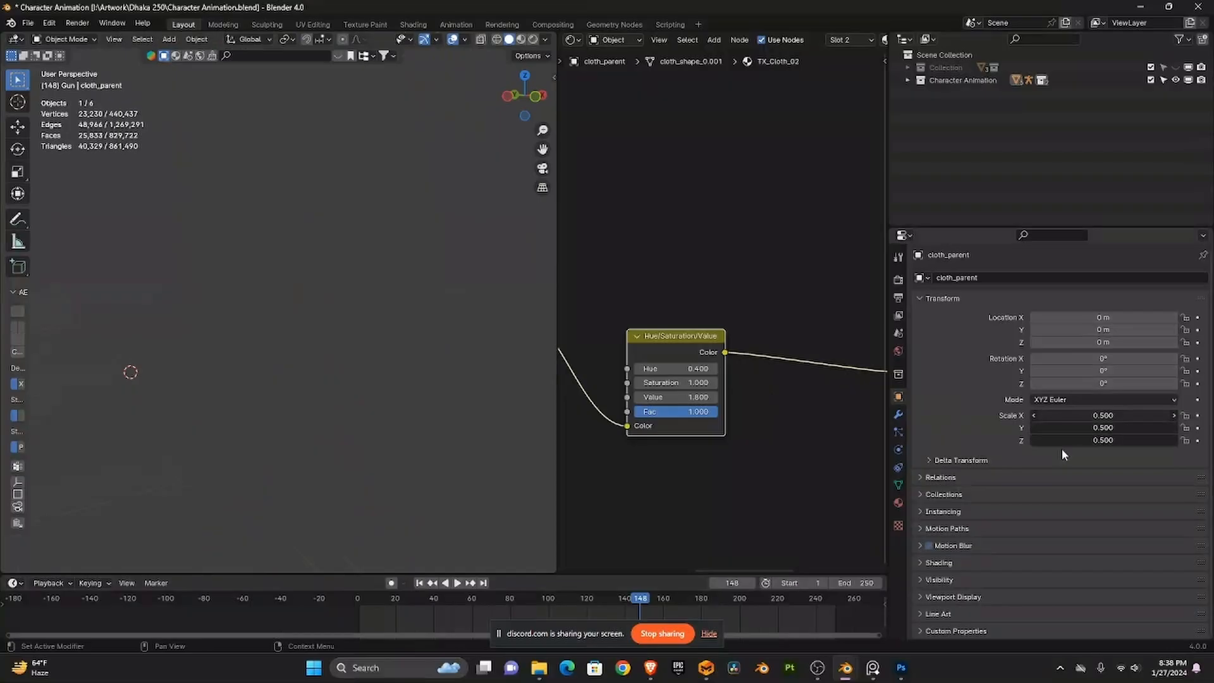
text(.01)
key(Return)
- Set the clothing mesh's X, Y and Z scale to 0.001 and frame it to check the fit on the character
drag(1058, 415, 1053, 452)
text(.001)
key(Return)
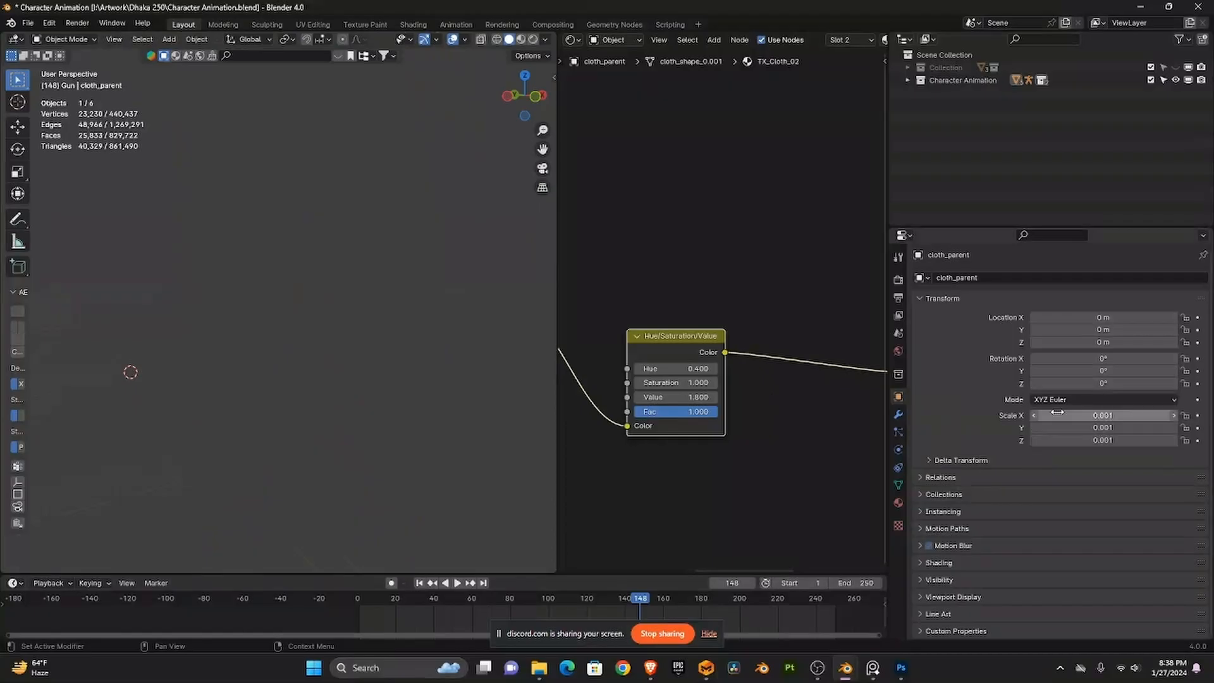
key(KP_Decimal)
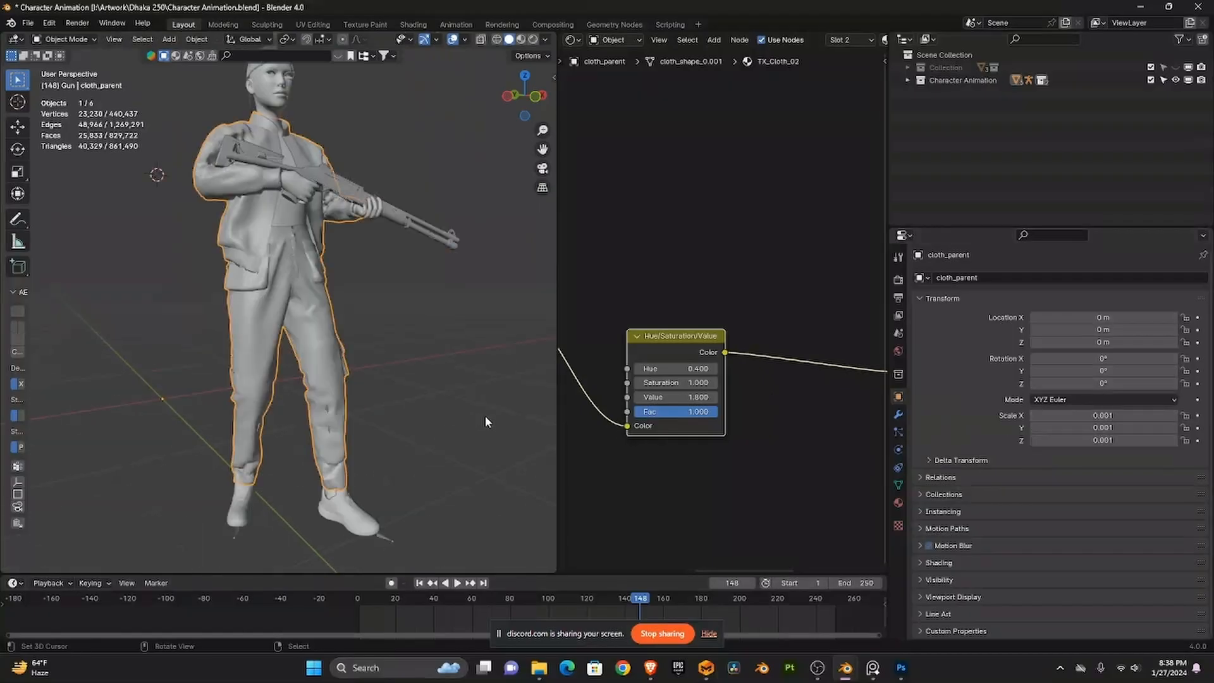
drag(455, 360, 461, 372)
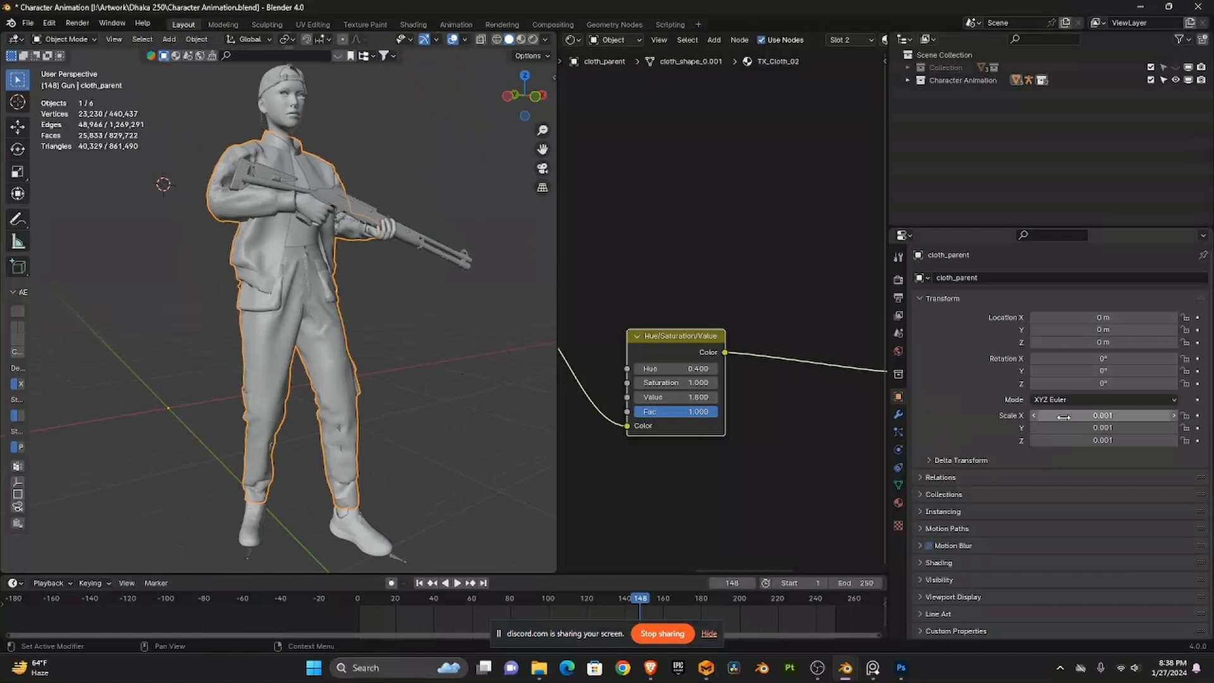
drag(378, 340, 430, 358)
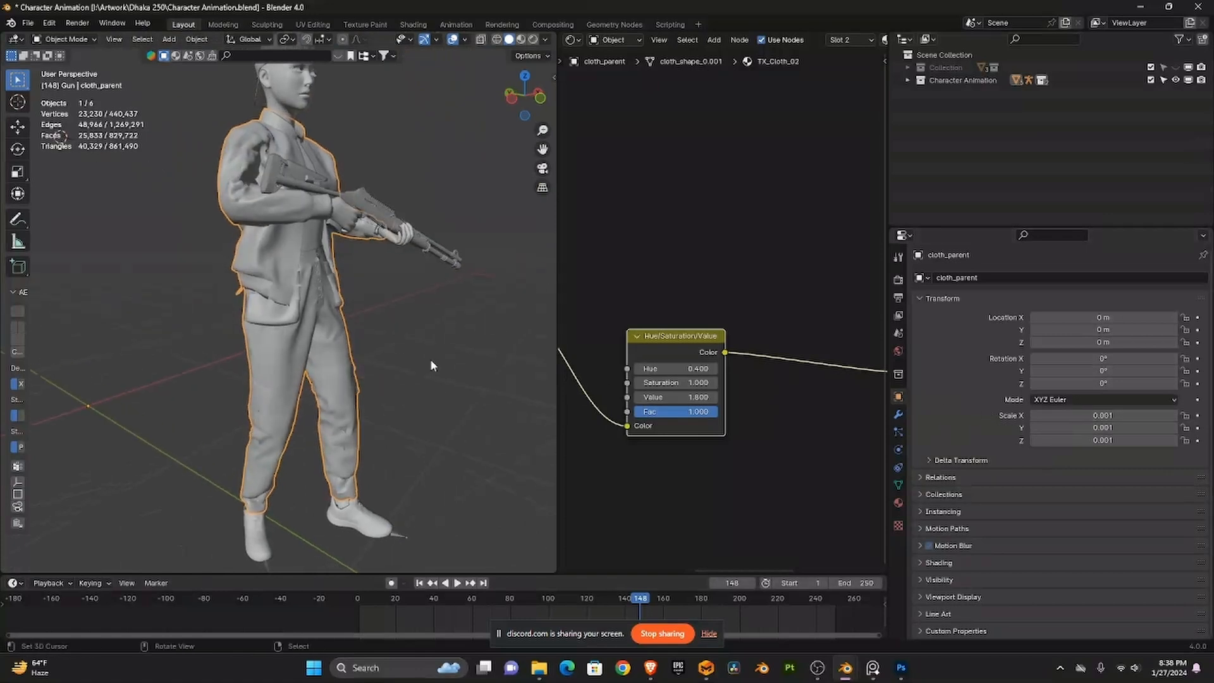
- Switch to Marvelous Designer, play the garment animation past the final pose, stop it and inspect the camouflage jacket up close
click(717, 669)
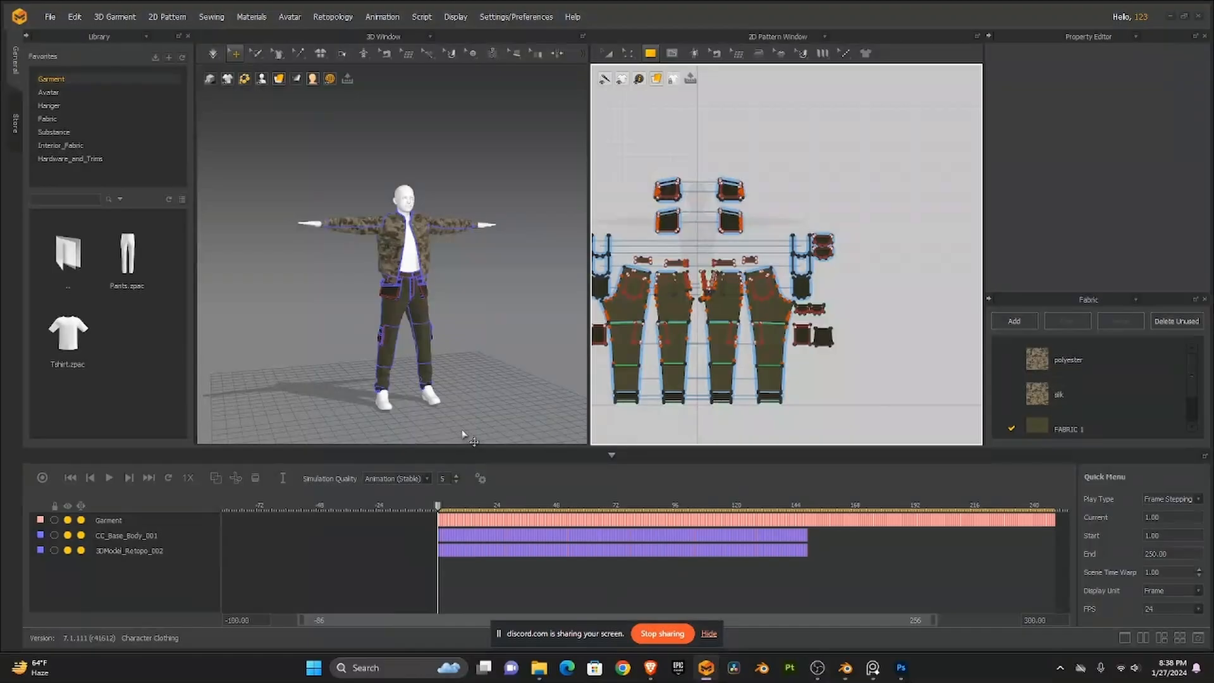
mouse_move(461, 426)
mouse_down()
mouse_move(482, 428)
mouse_move(471, 431)
mouse_up()
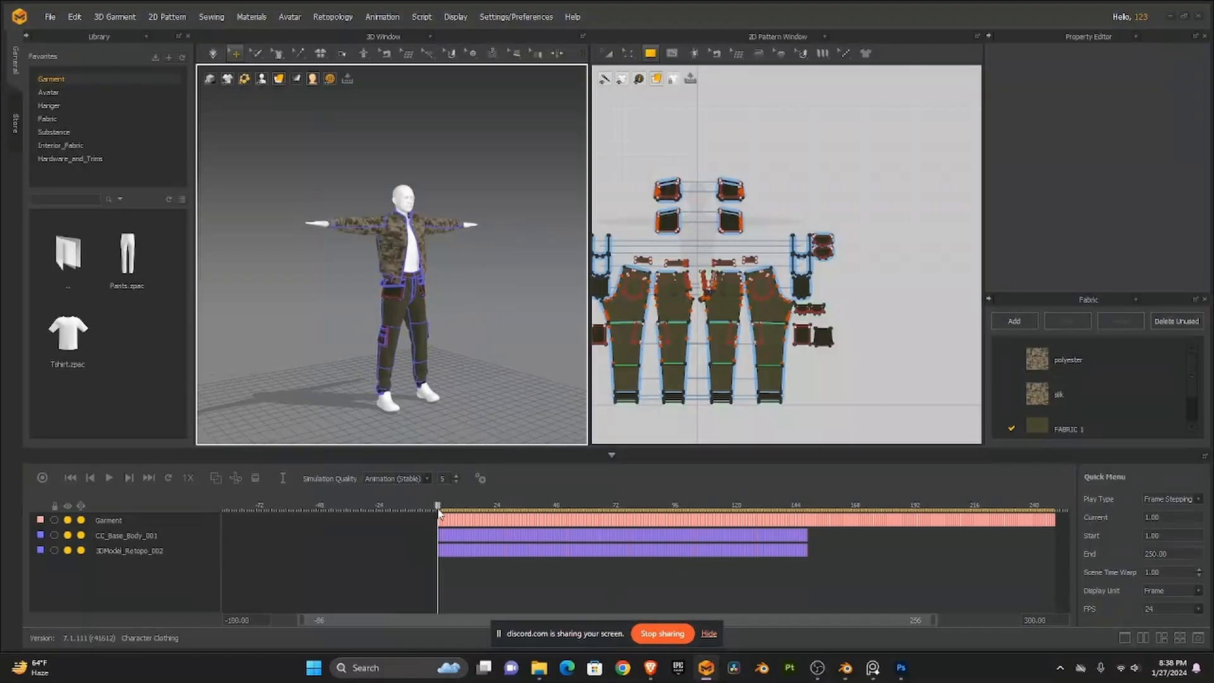
click(113, 480)
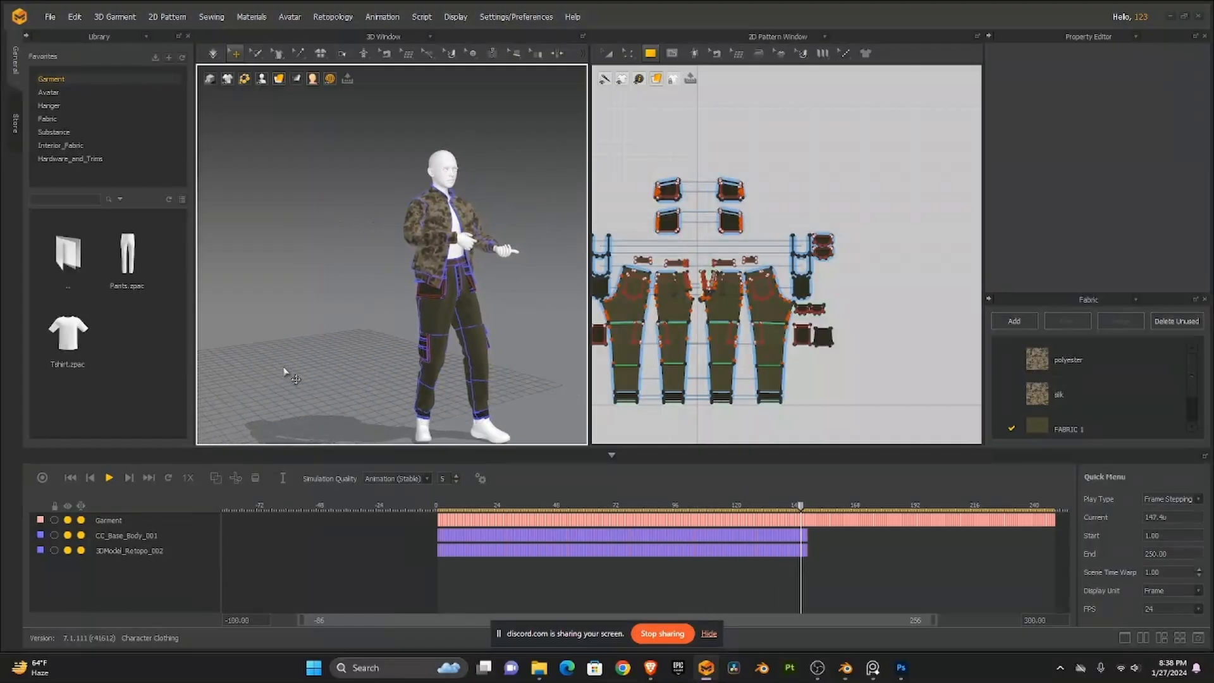
click(110, 478)
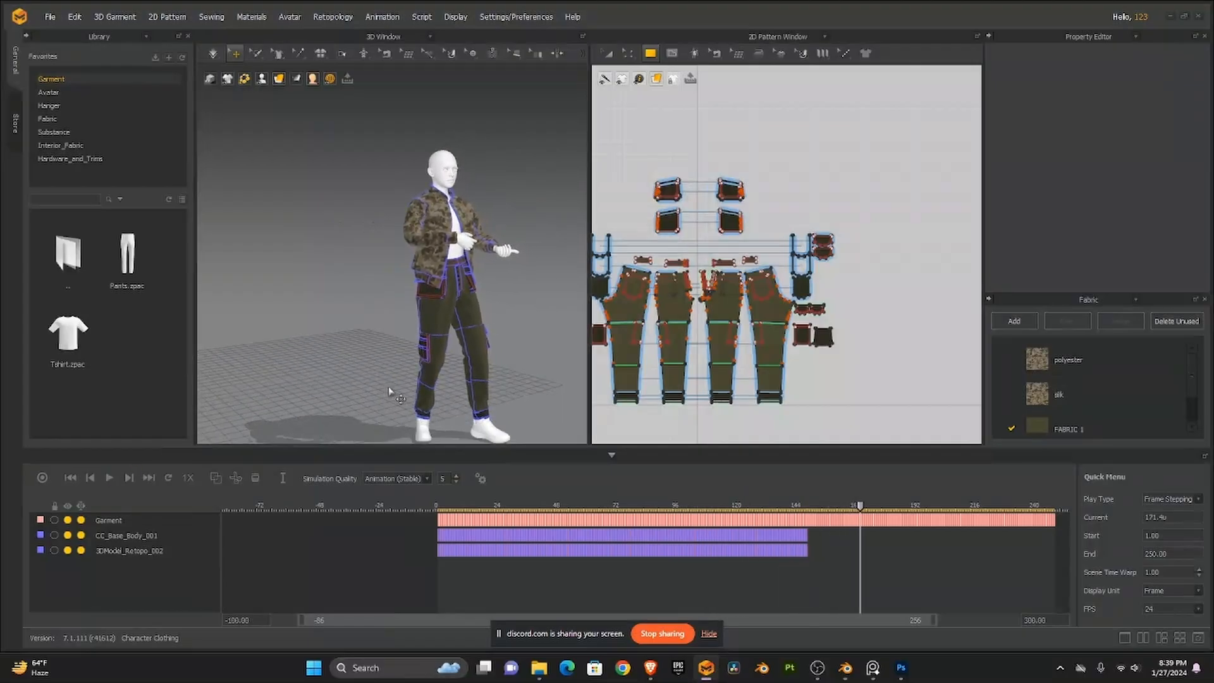
scroll(253, 249, up, 5)
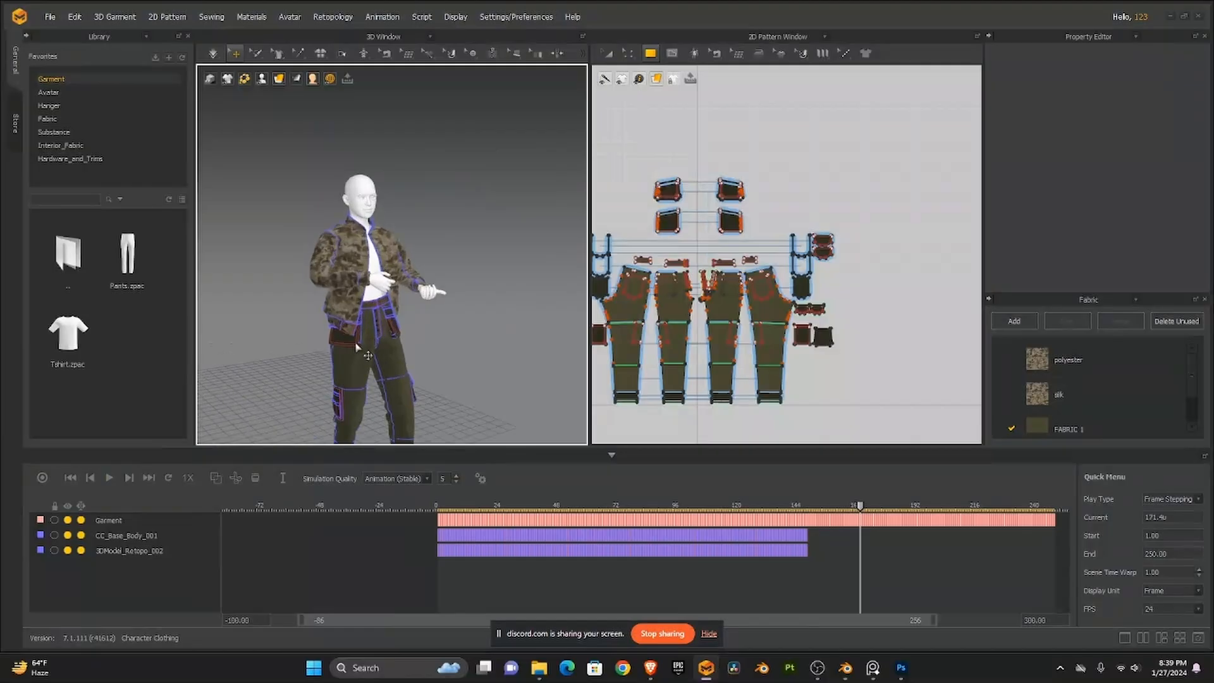
scroll(391, 253, up, 4)
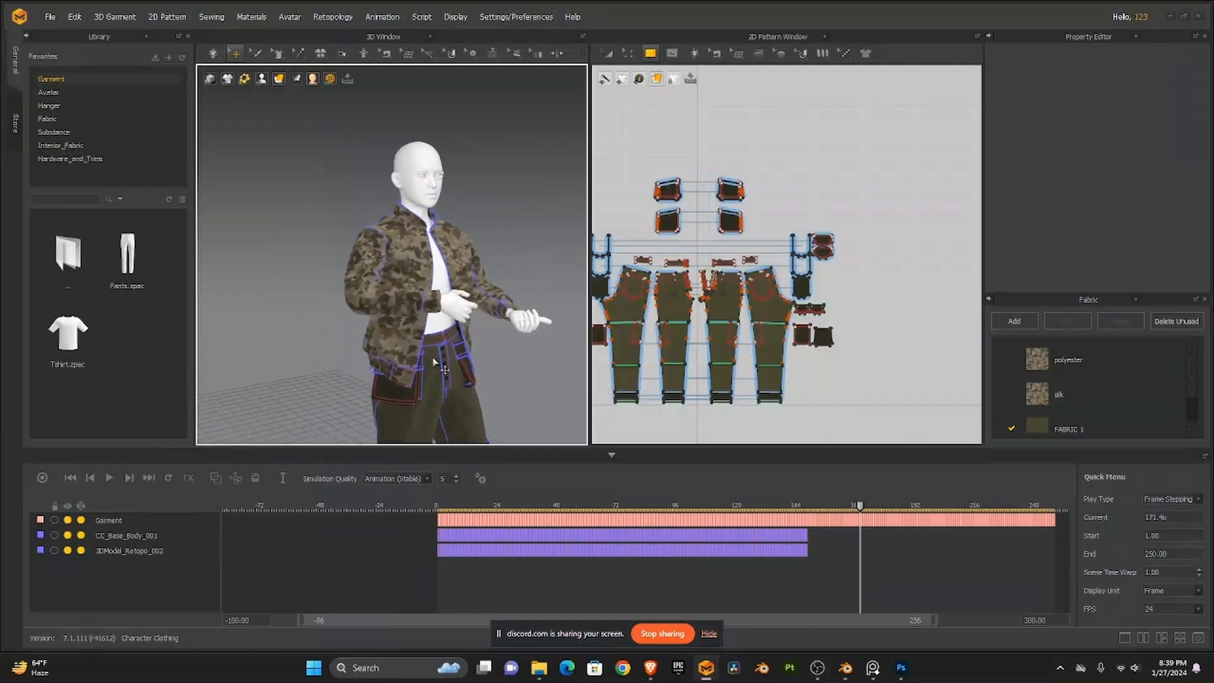
drag(468, 370, 446, 379)
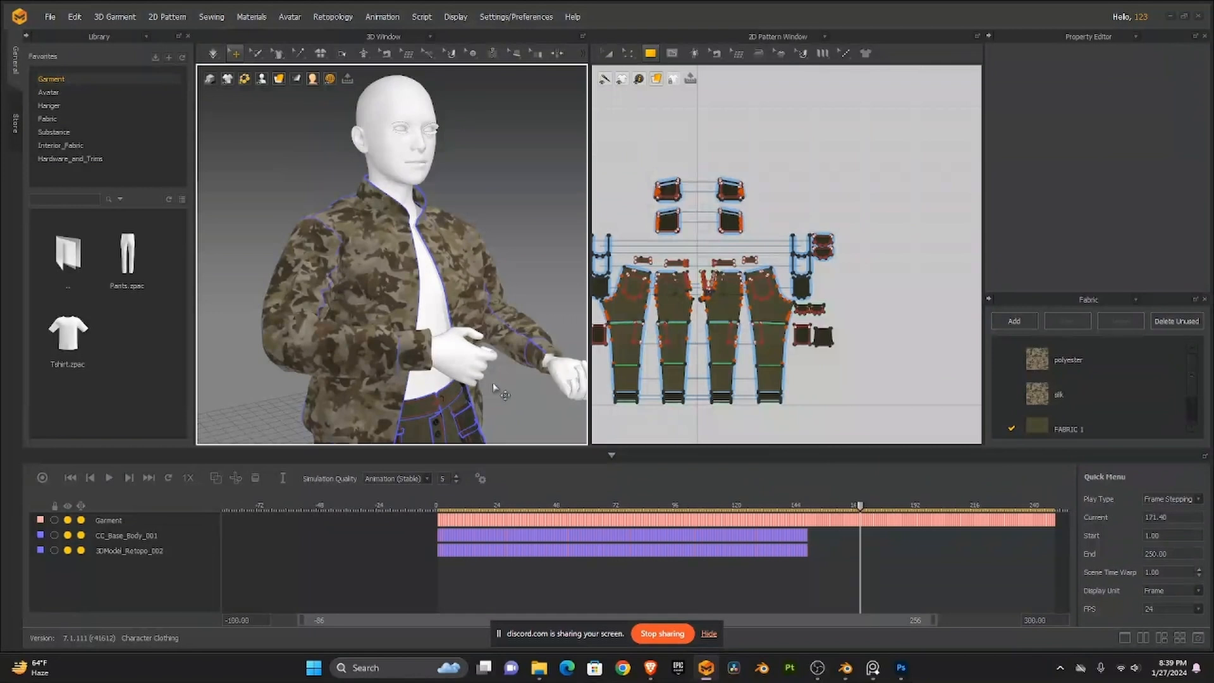
- Show the UV Editor in place of the 2D pattern view and select a jacket front panel to locate it in the UV layout
click(400, 306)
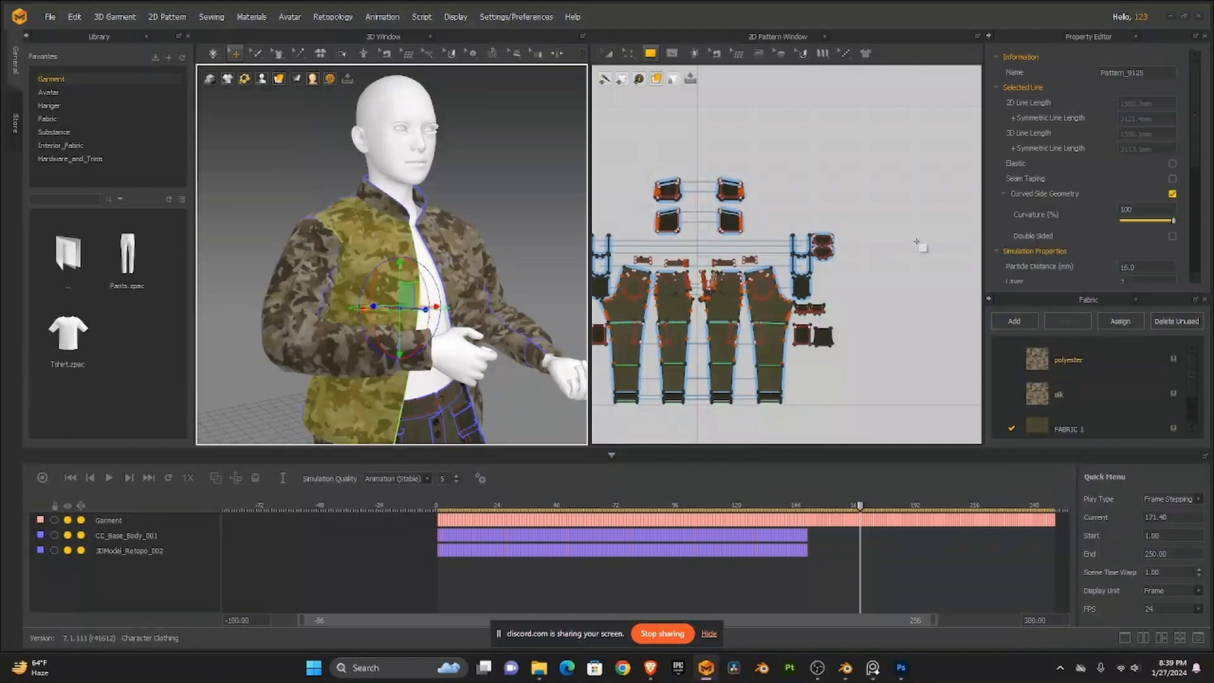
click(816, 36)
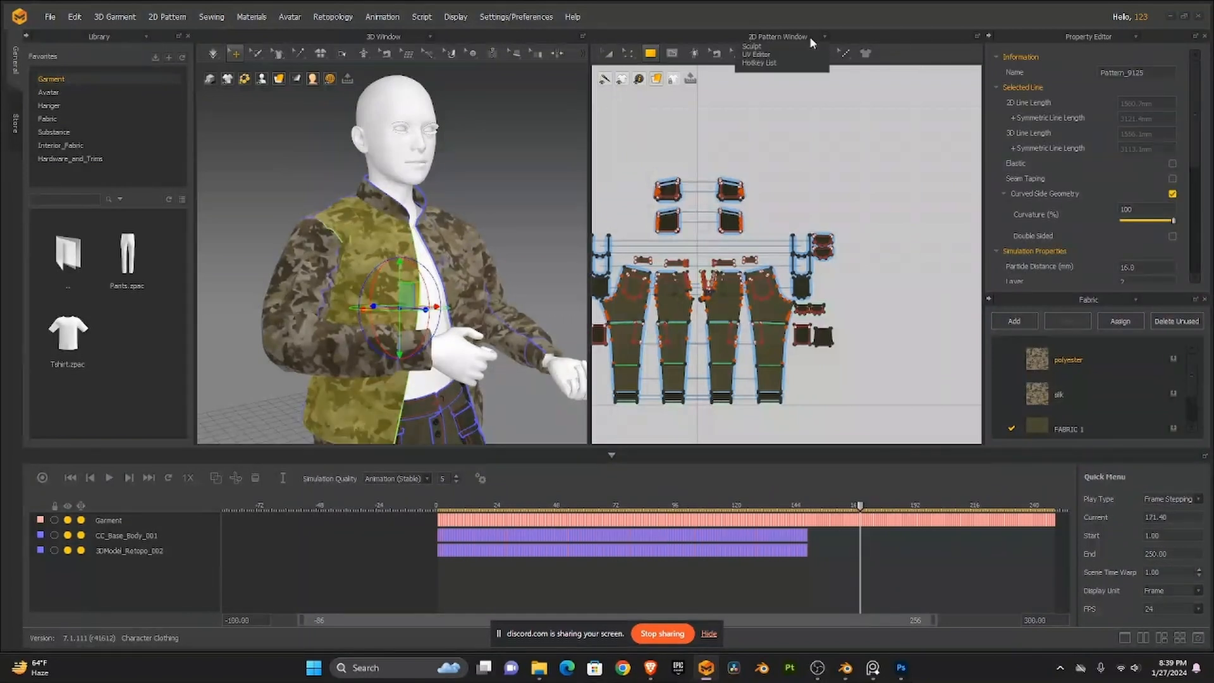
click(762, 150)
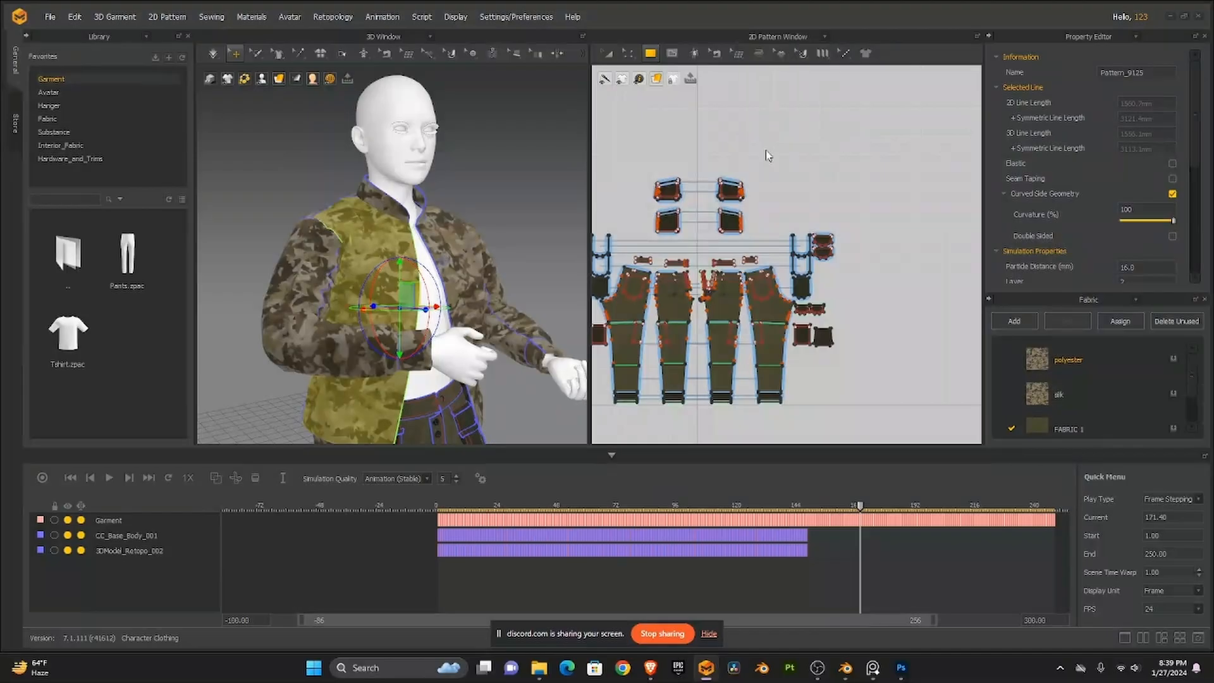
click(820, 156)
scroll(820, 157, down, 2)
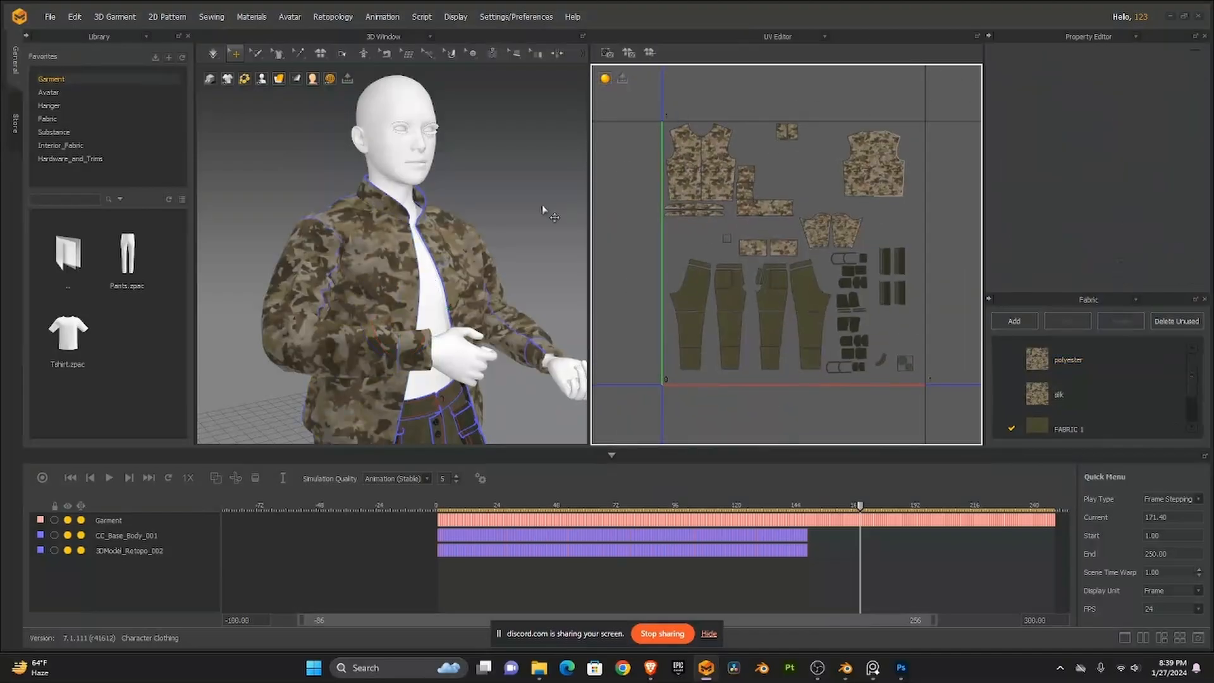
click(488, 242)
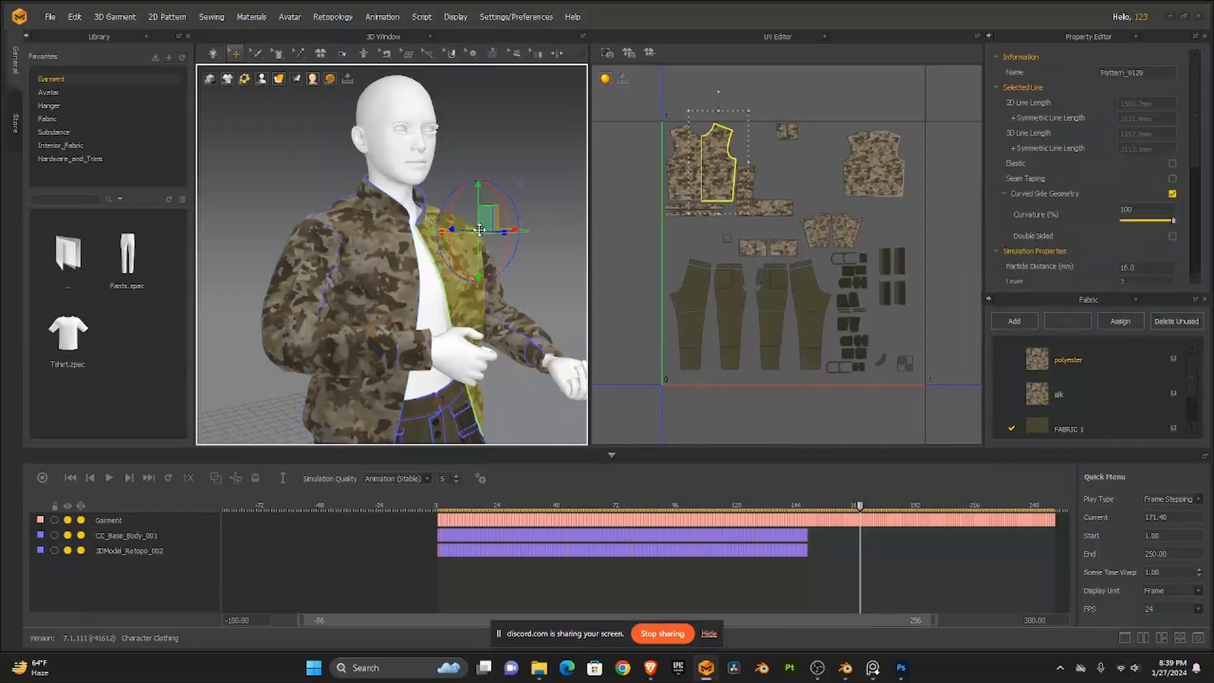
- Load the Camo Texture image as the polyester fabric's texture
click(1081, 360)
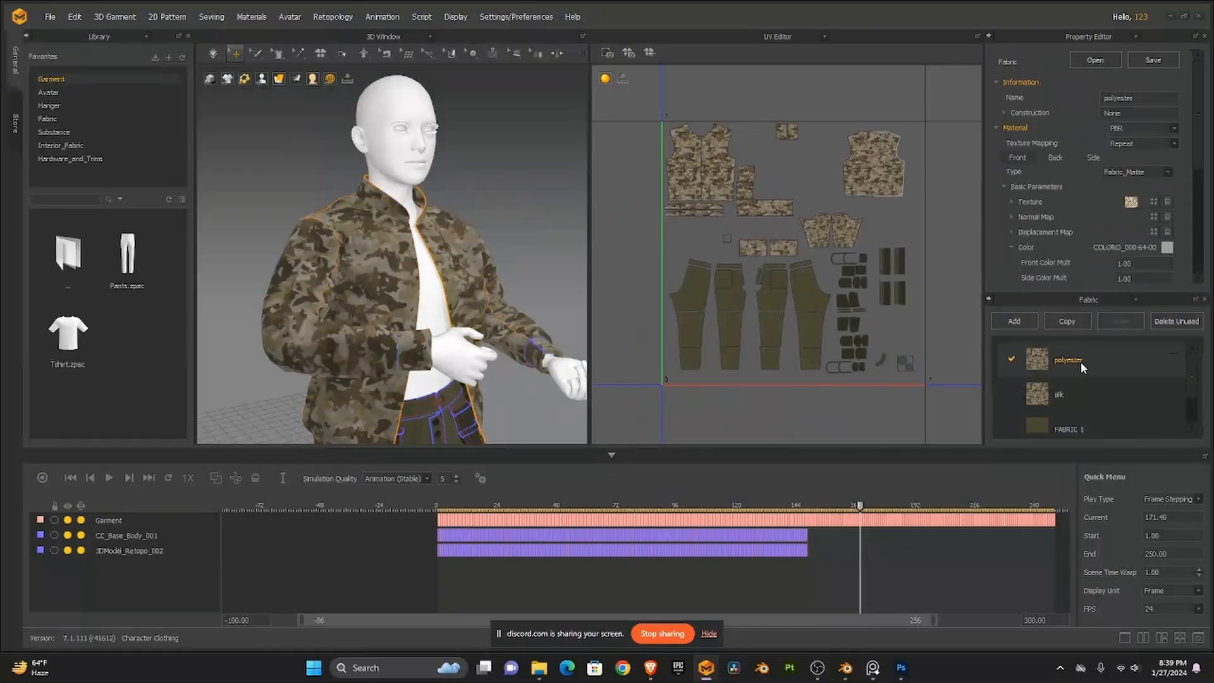
click(1153, 202)
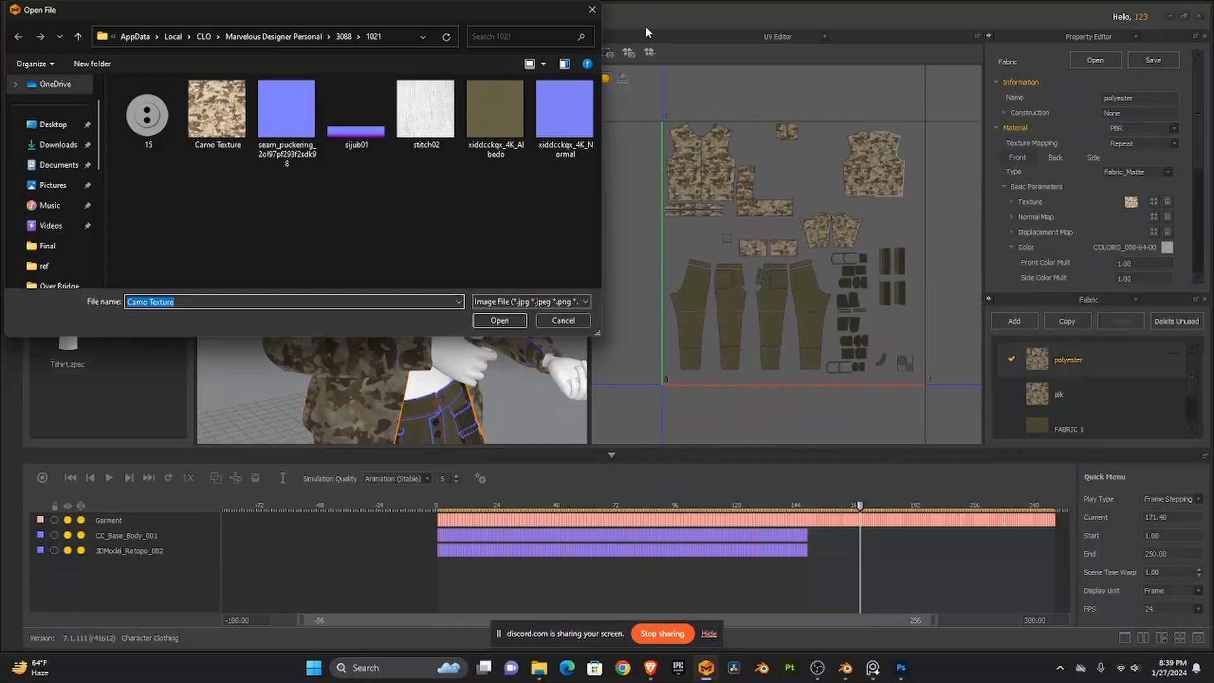
click(217, 111)
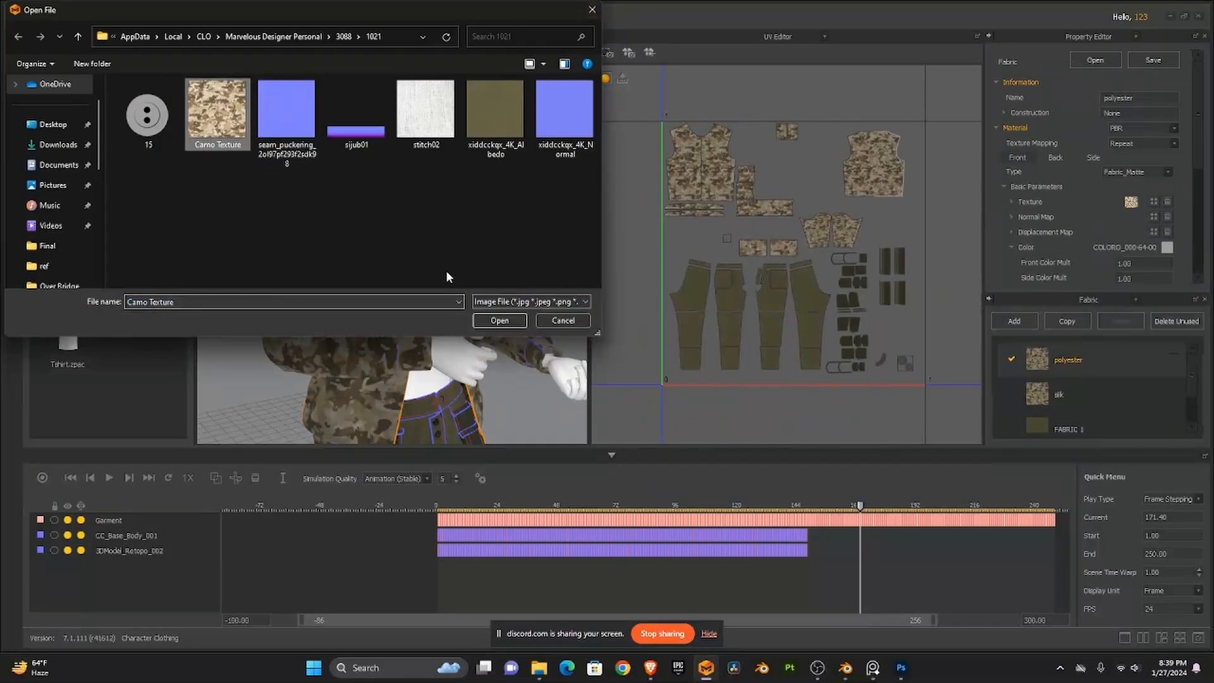
click(498, 320)
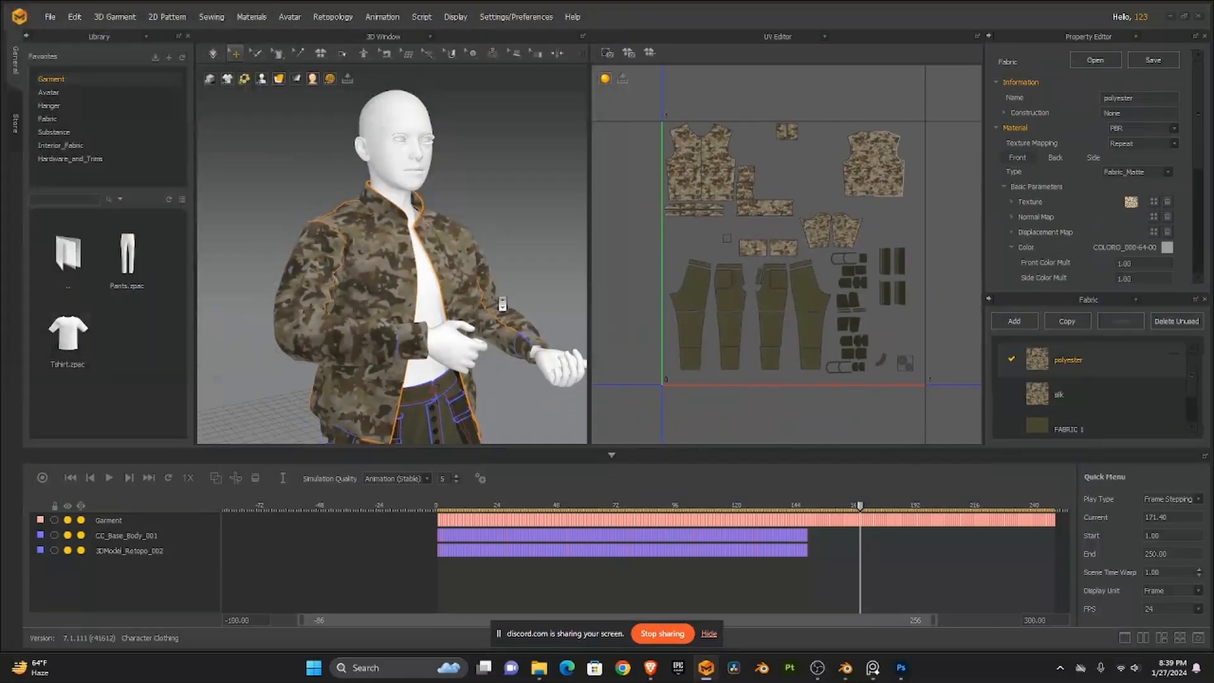
- Return the garment animation to its start and select all the garment's patterns
scroll(503, 347, down, 5)
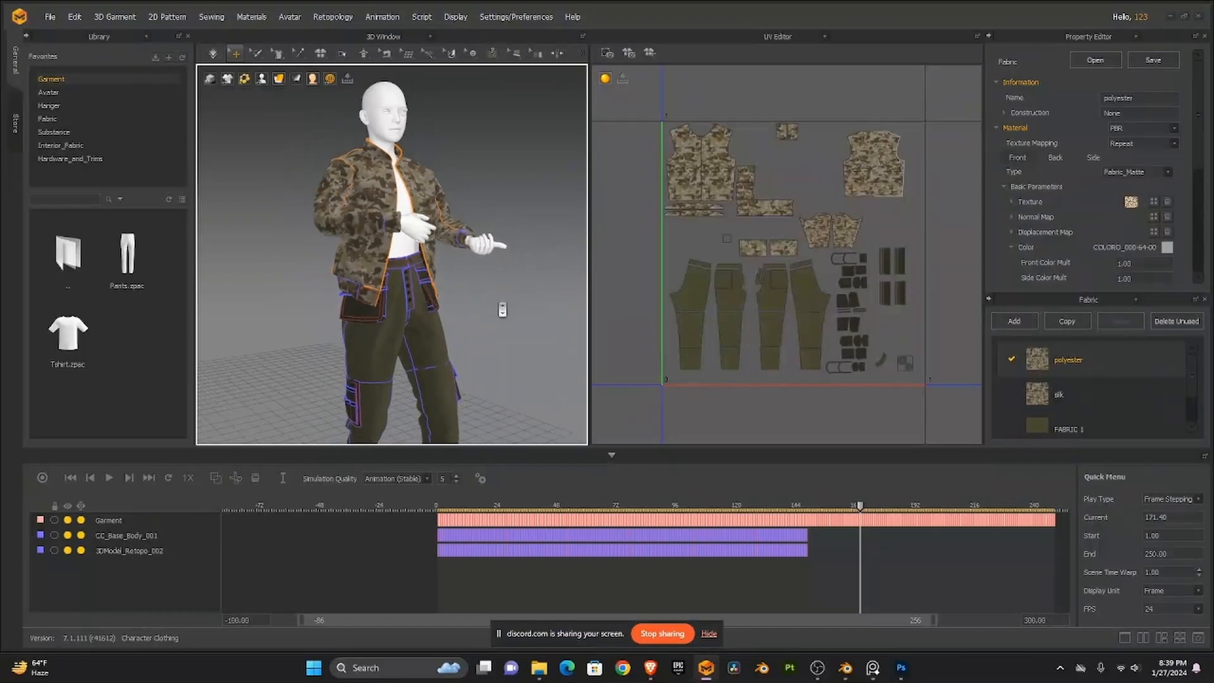
scroll(500, 329, down, 2)
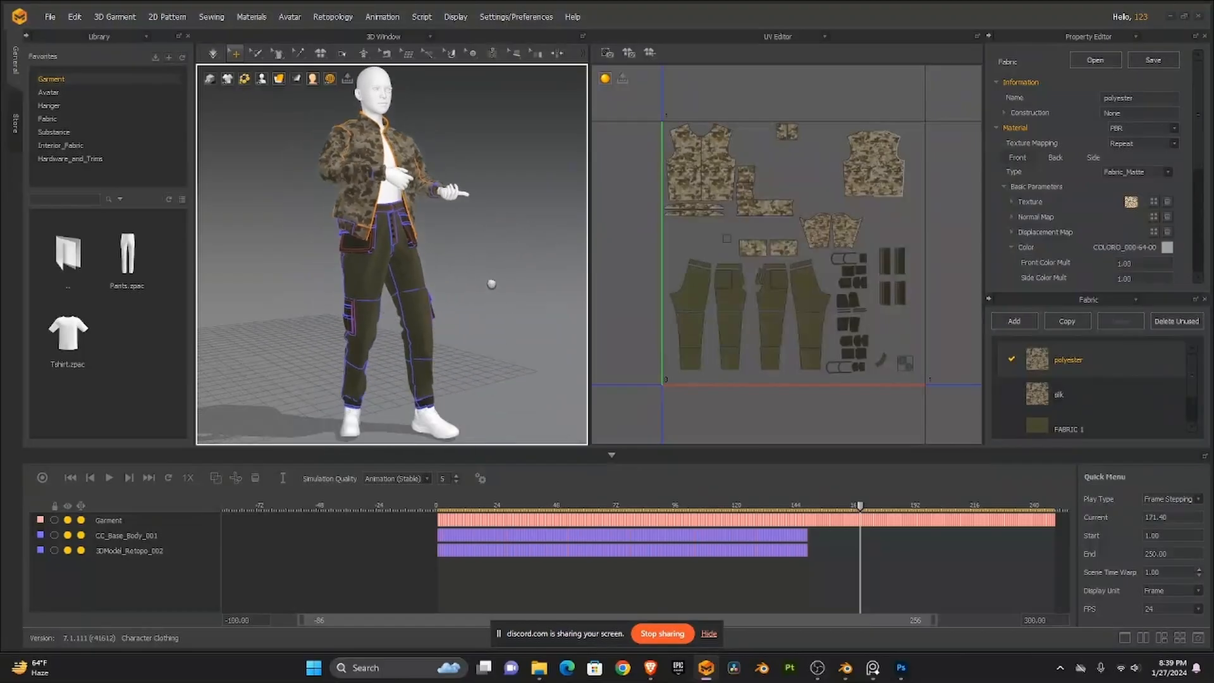
click(436, 509)
key(ctrl+a)
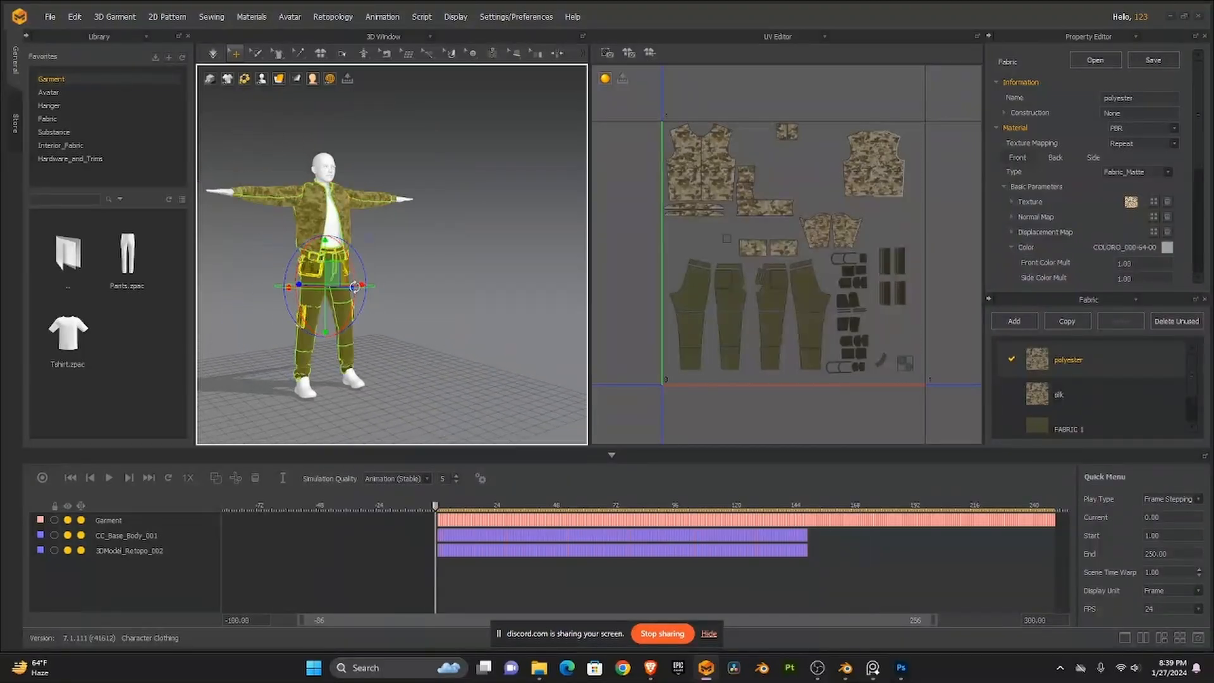
- Start an Alembic export of the selected garment into the Clothing folder, named Character Cloth Sim 5.abc
click(51, 17)
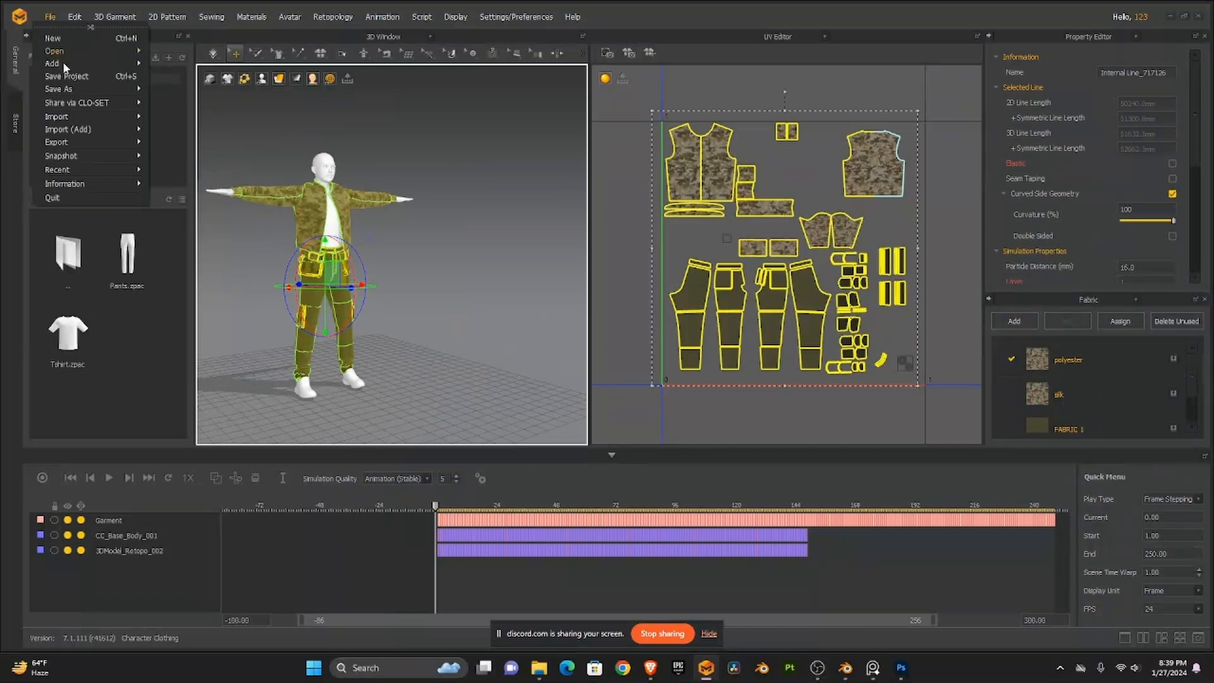
mouse_move(77, 144)
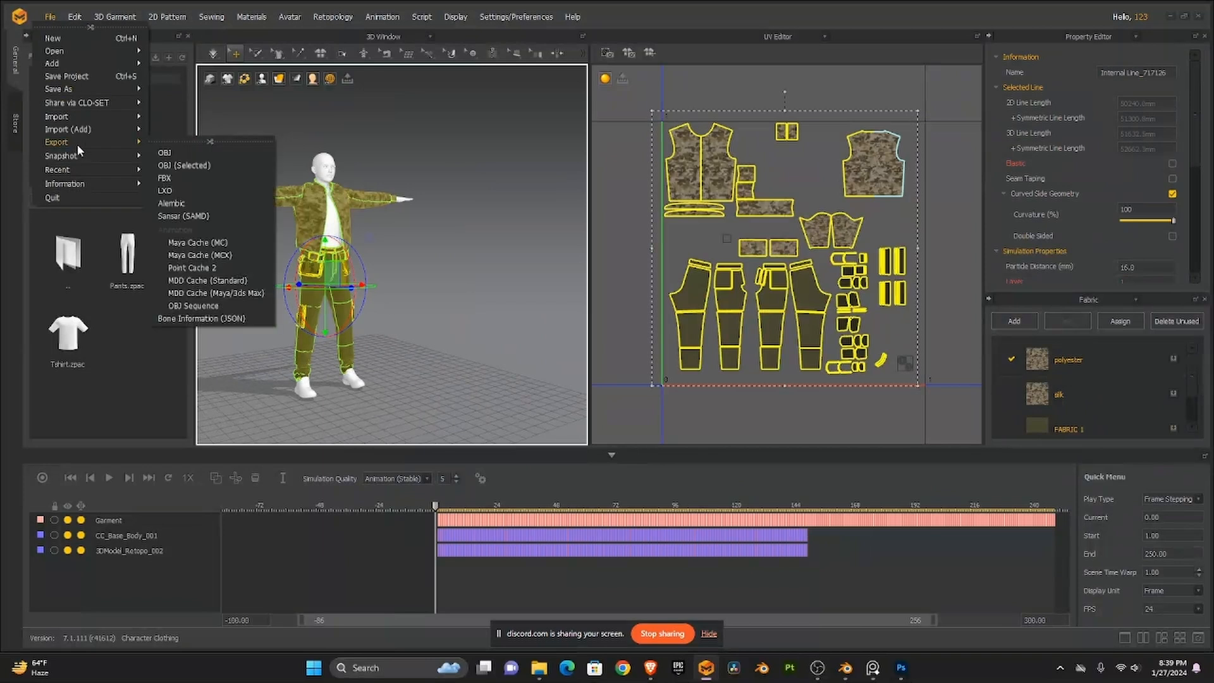
click(194, 205)
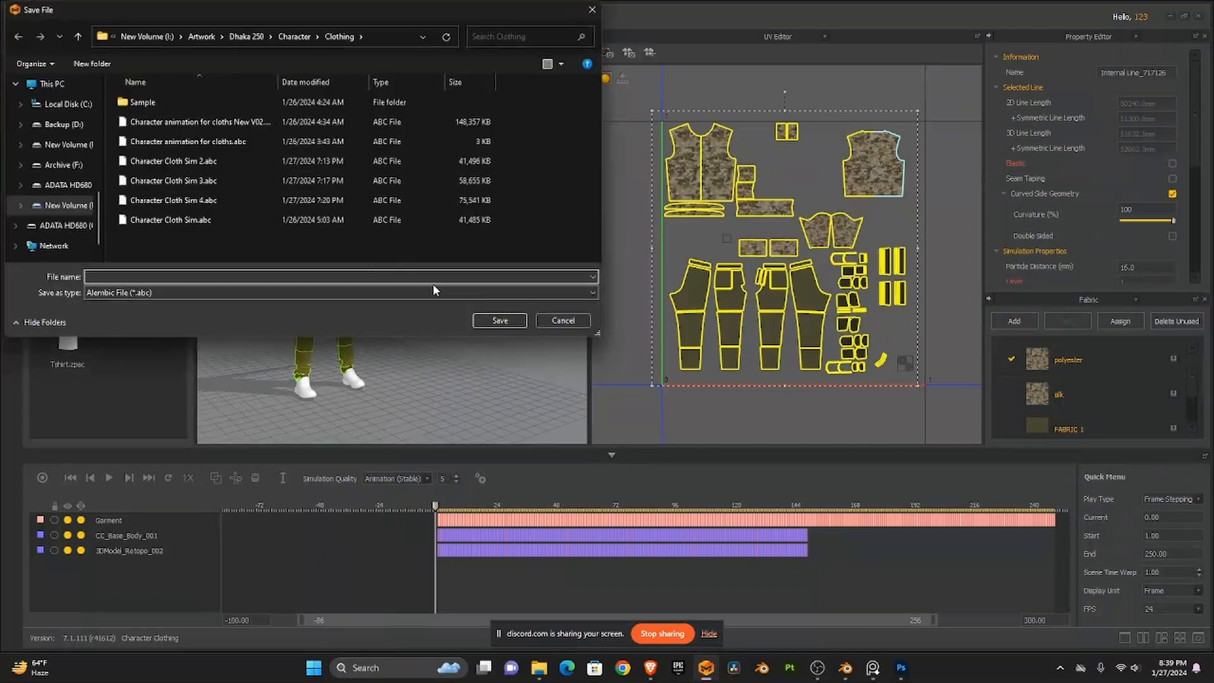
click(234, 195)
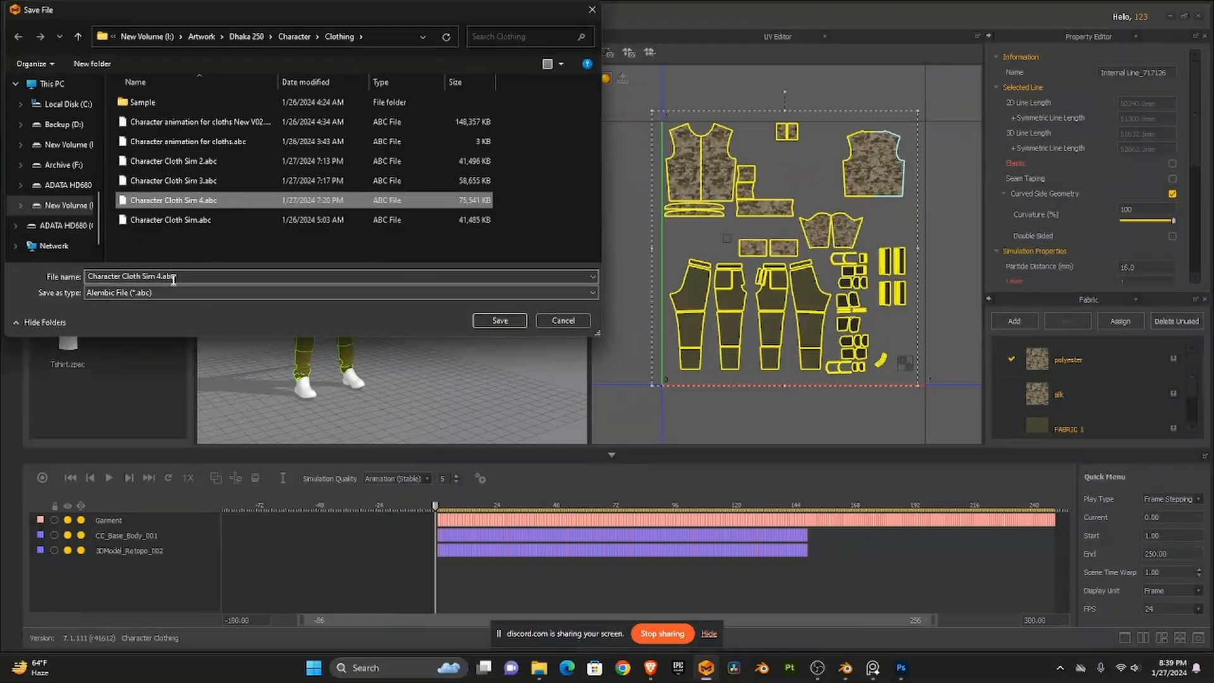
click(172, 279)
drag(157, 279, 163, 279)
click(161, 278)
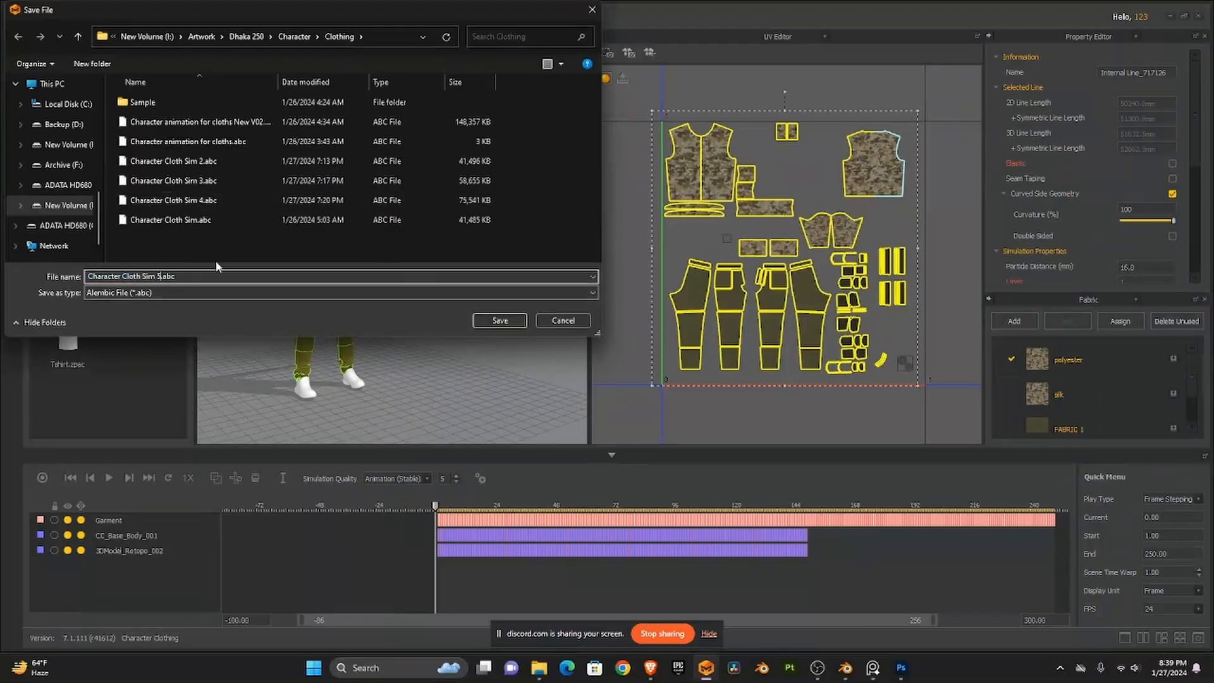
click(483, 320)
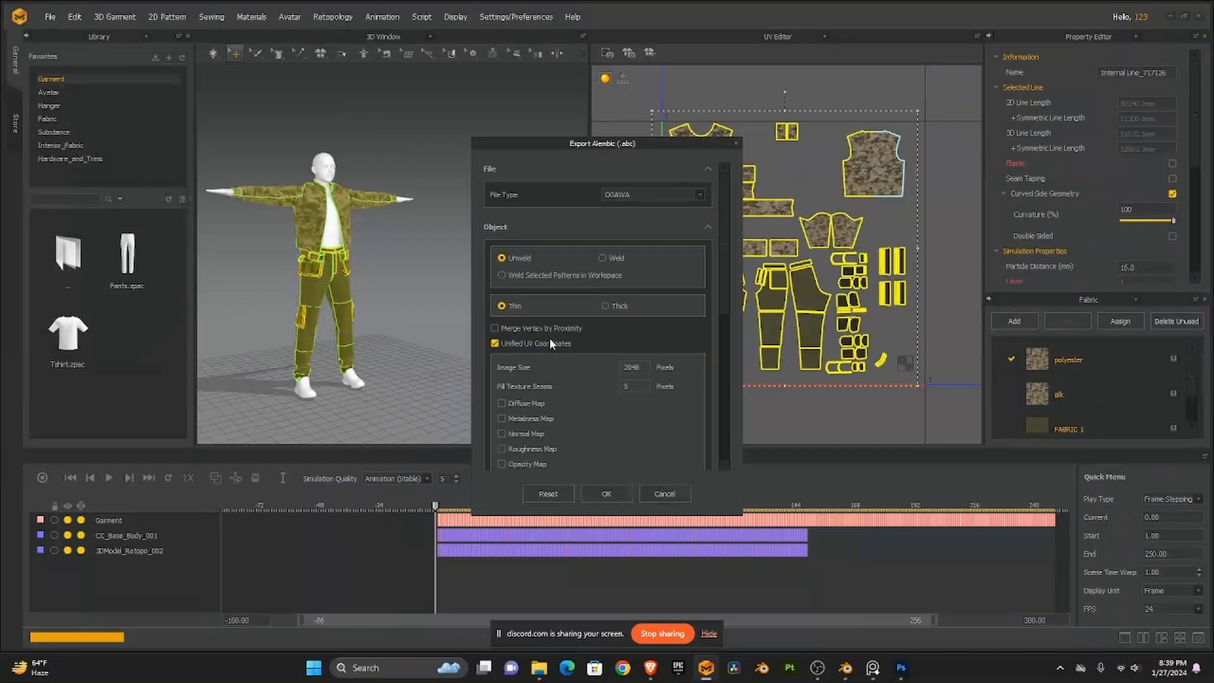
- Review the Alembic options and export with unwelded thin patterns, unified UV coordinates, 24 FPS, default mm scale and the entire animation region
scroll(549, 339, down, 2)
scroll(549, 339, up, 2)
scroll(549, 338, down, 5)
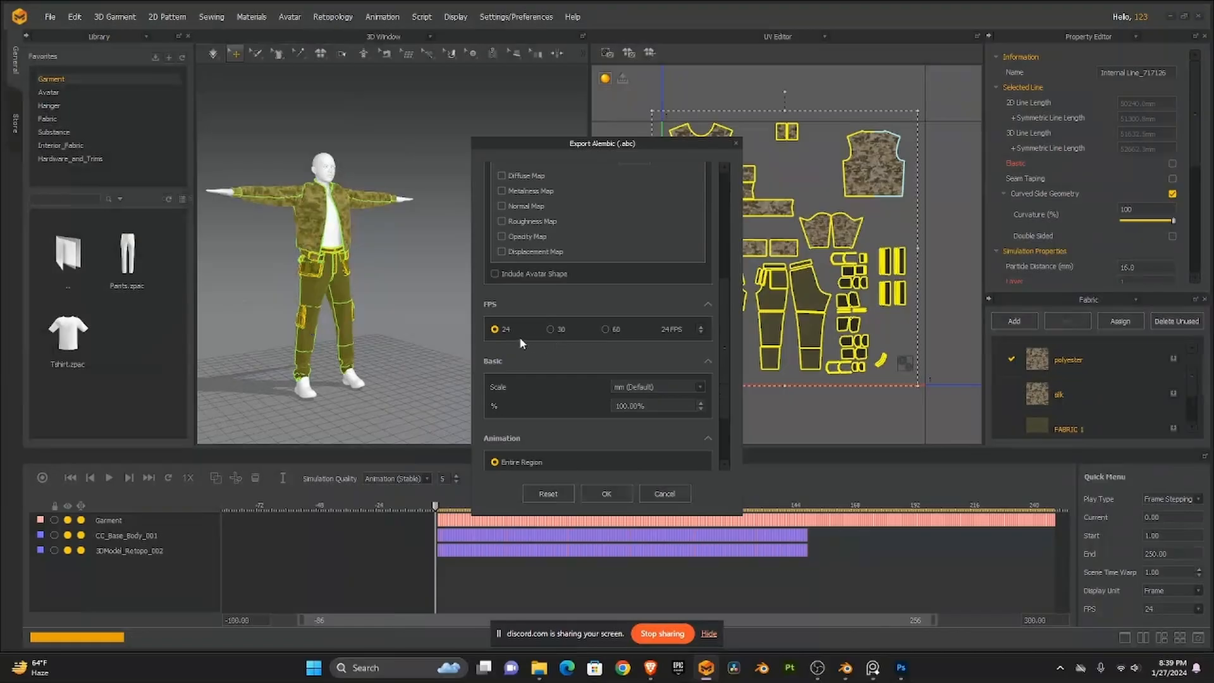
scroll(518, 337, down, 2)
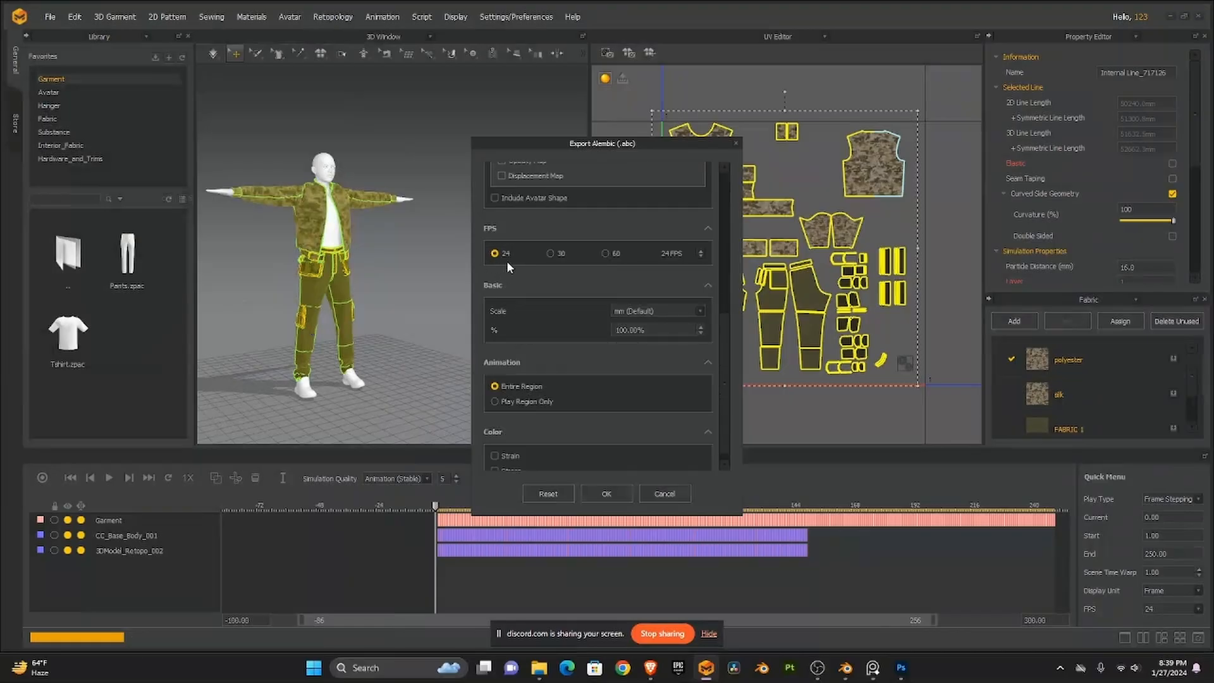
click(673, 311)
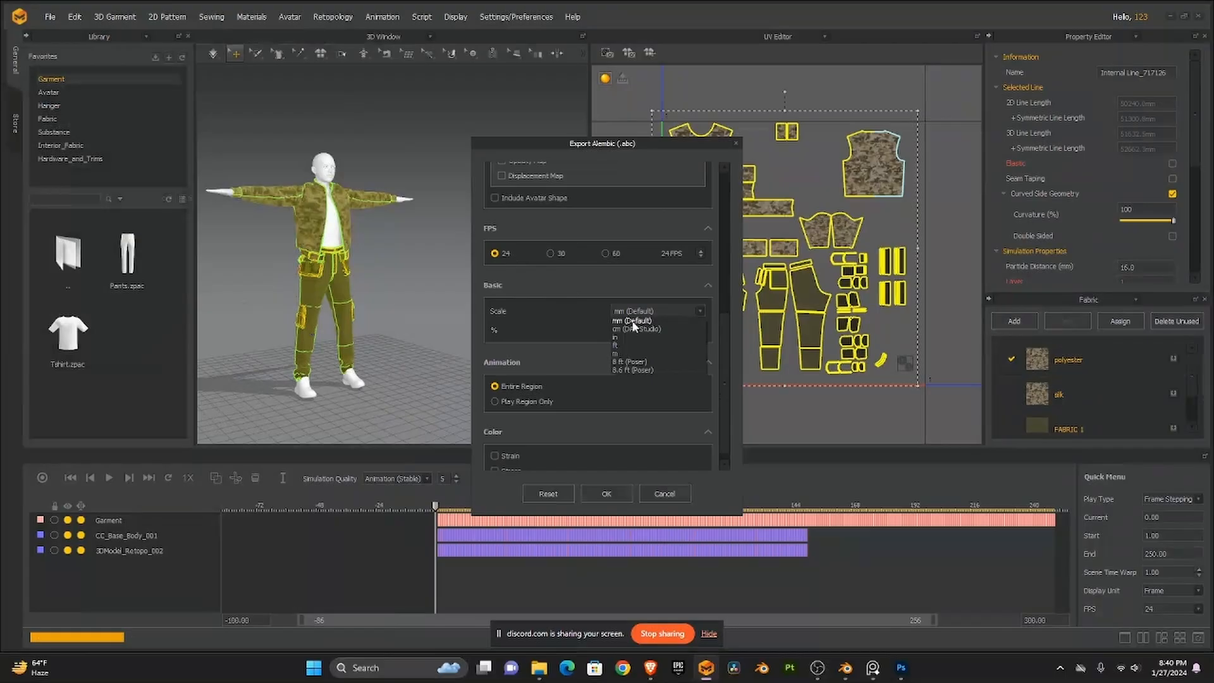
click(584, 311)
scroll(584, 311, down, 1)
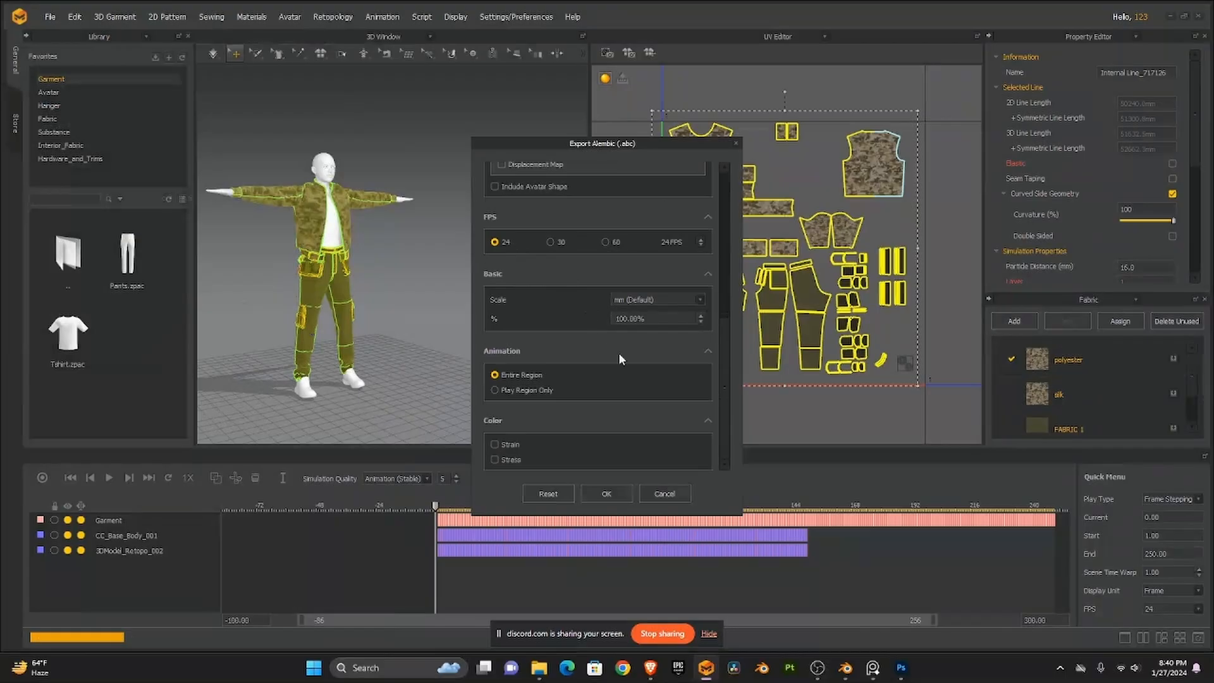
click(627, 492)
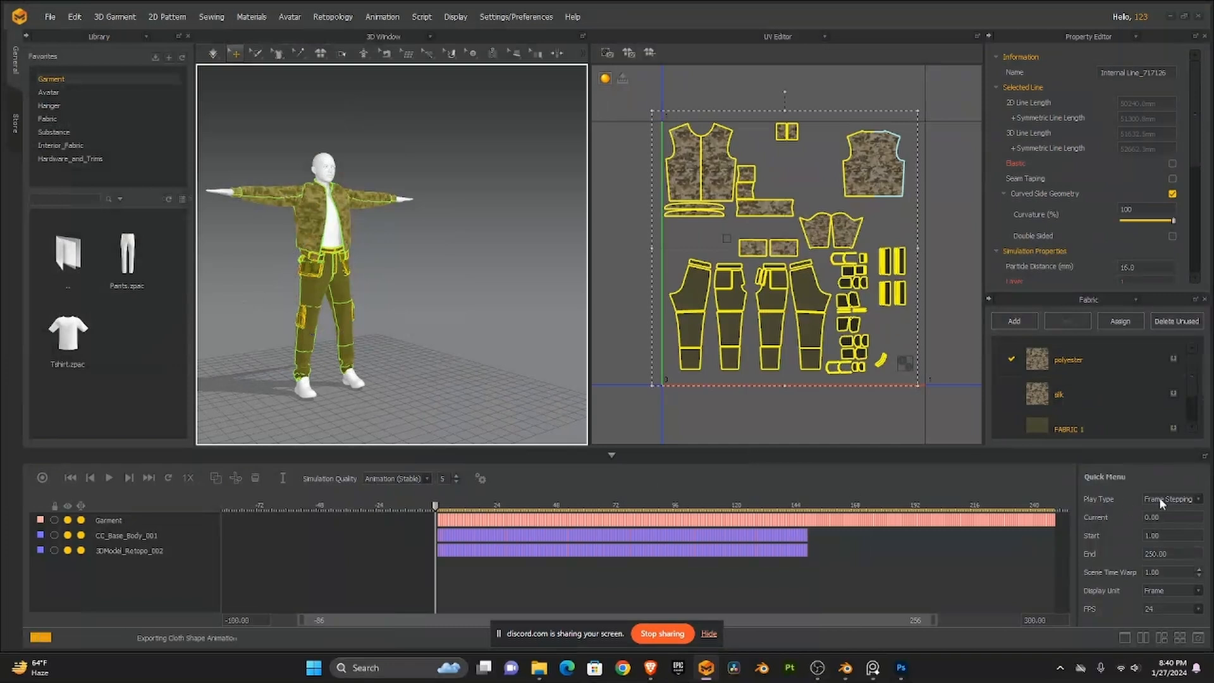
- Set the animation's play type to Real Time
mouse_move(847, 664)
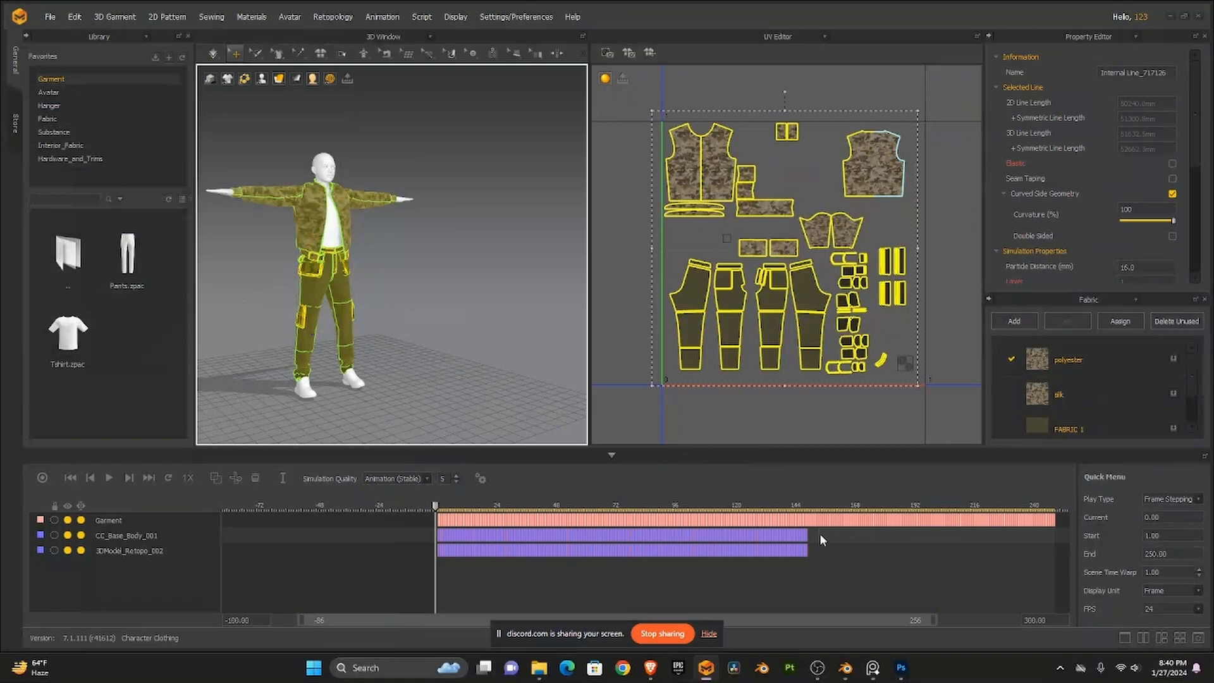
click(1155, 500)
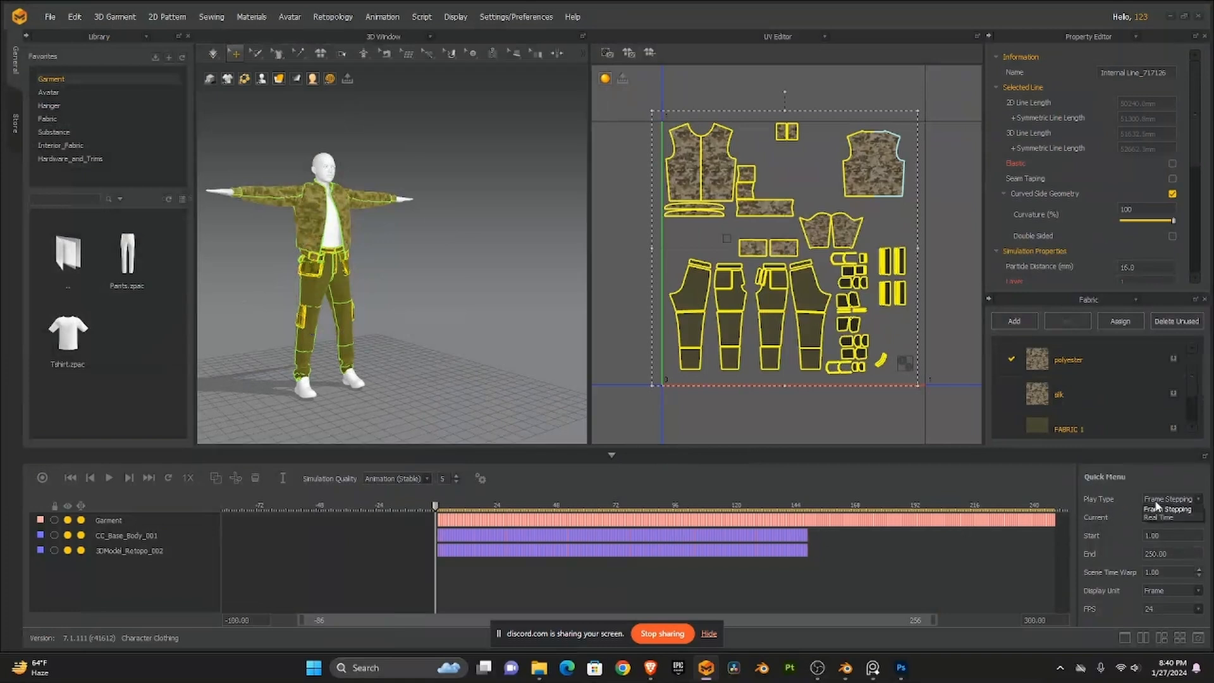
click(1158, 516)
- Select Simulation Properties among the scene's environment items and review its quality, gravity and collision settings
click(1077, 40)
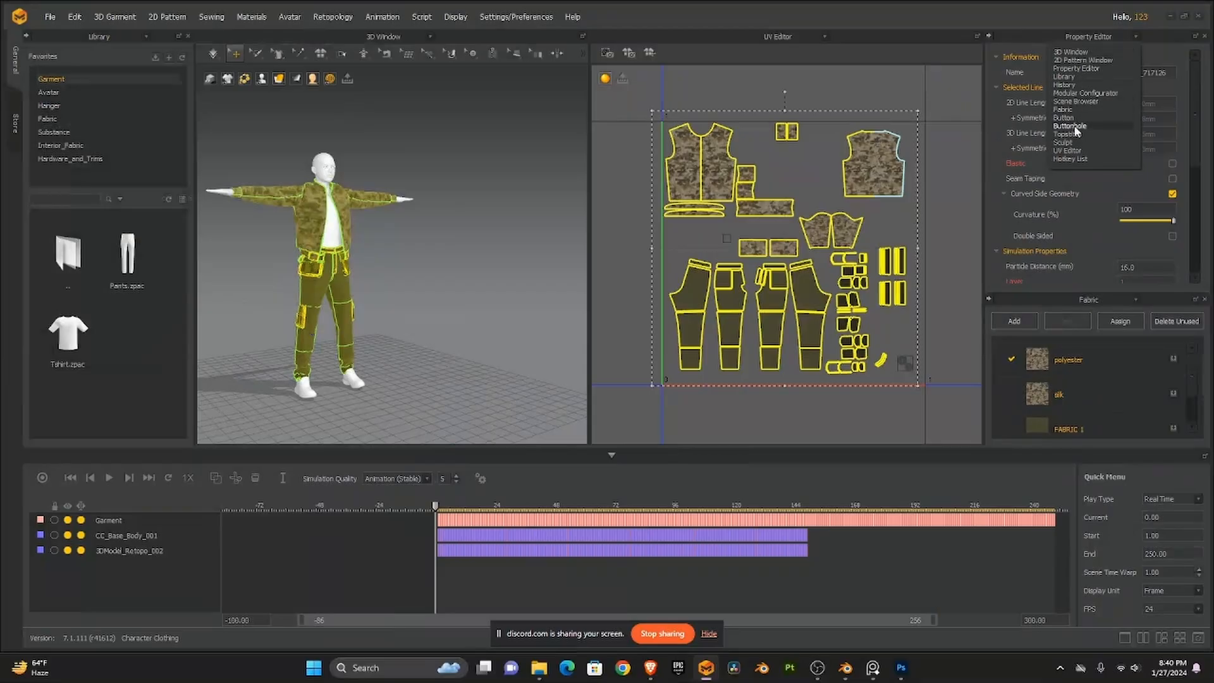
click(1079, 101)
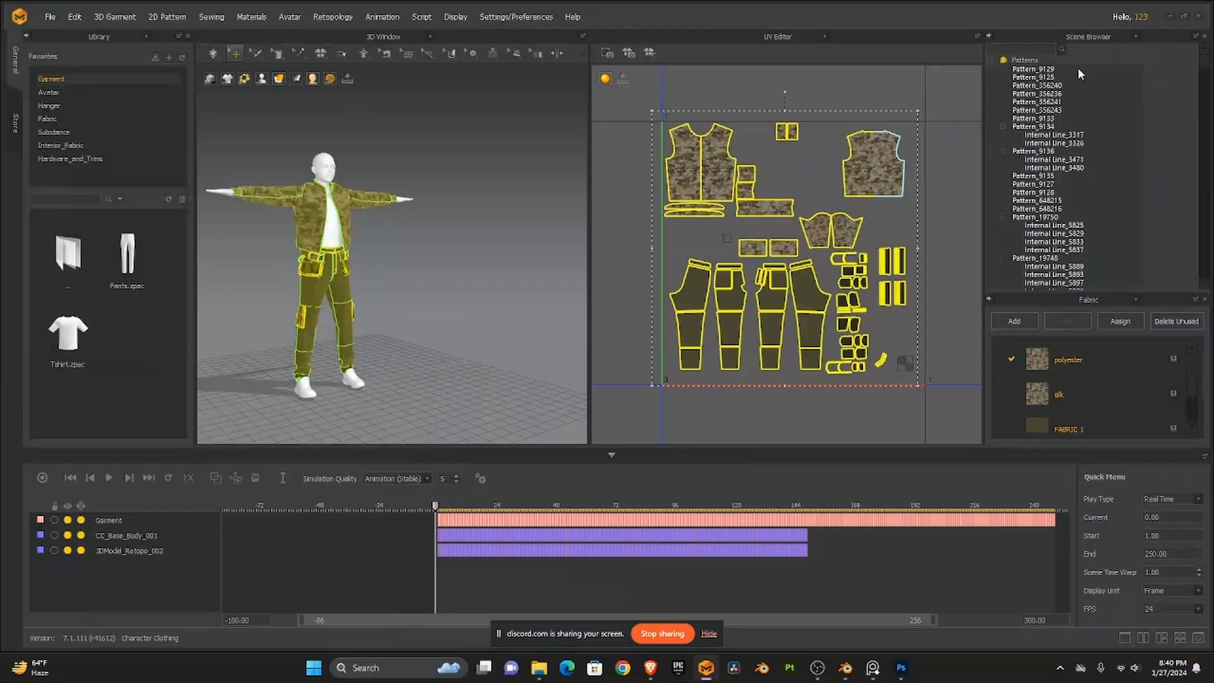
scroll(1077, 67, down, 5)
drag(1209, 103, 1196, 289)
click(1045, 278)
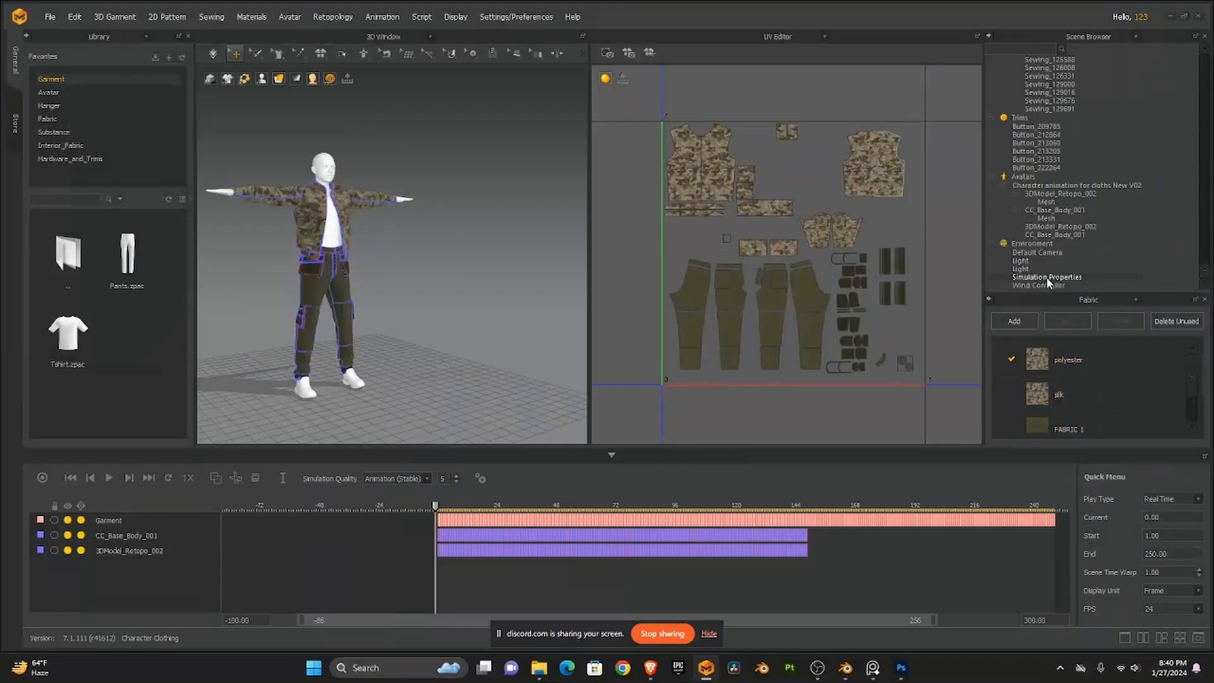
click(1094, 39)
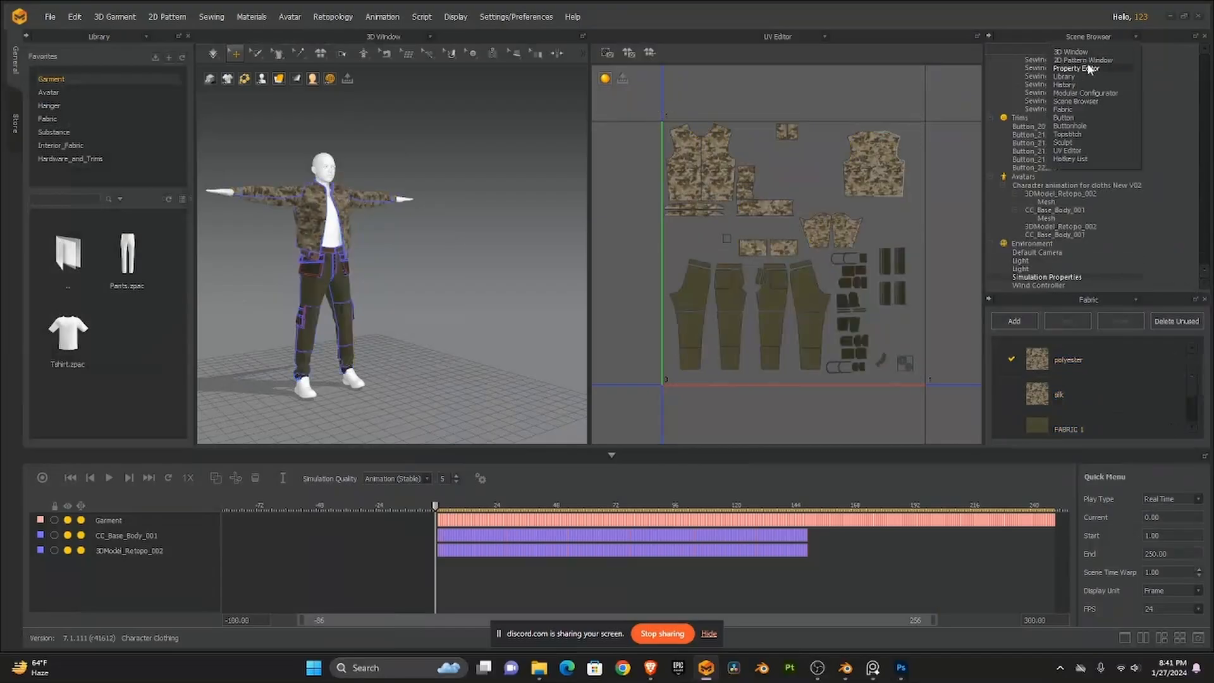
click(1087, 68)
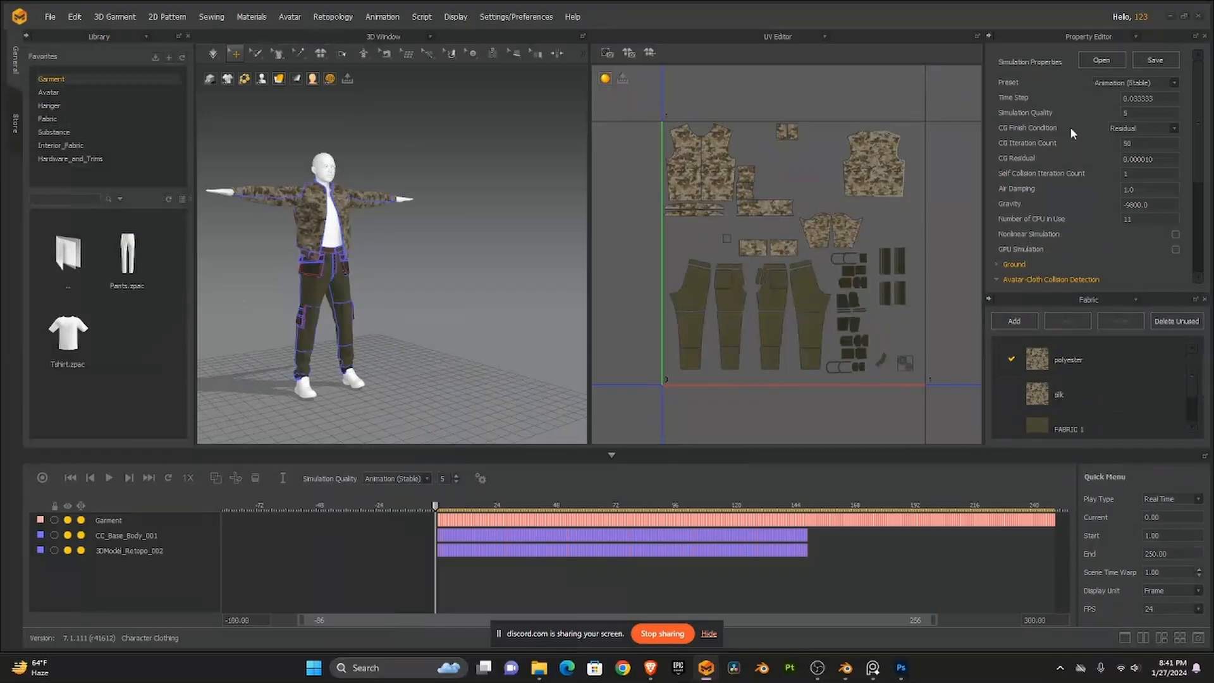
scroll(1069, 152, down, 1)
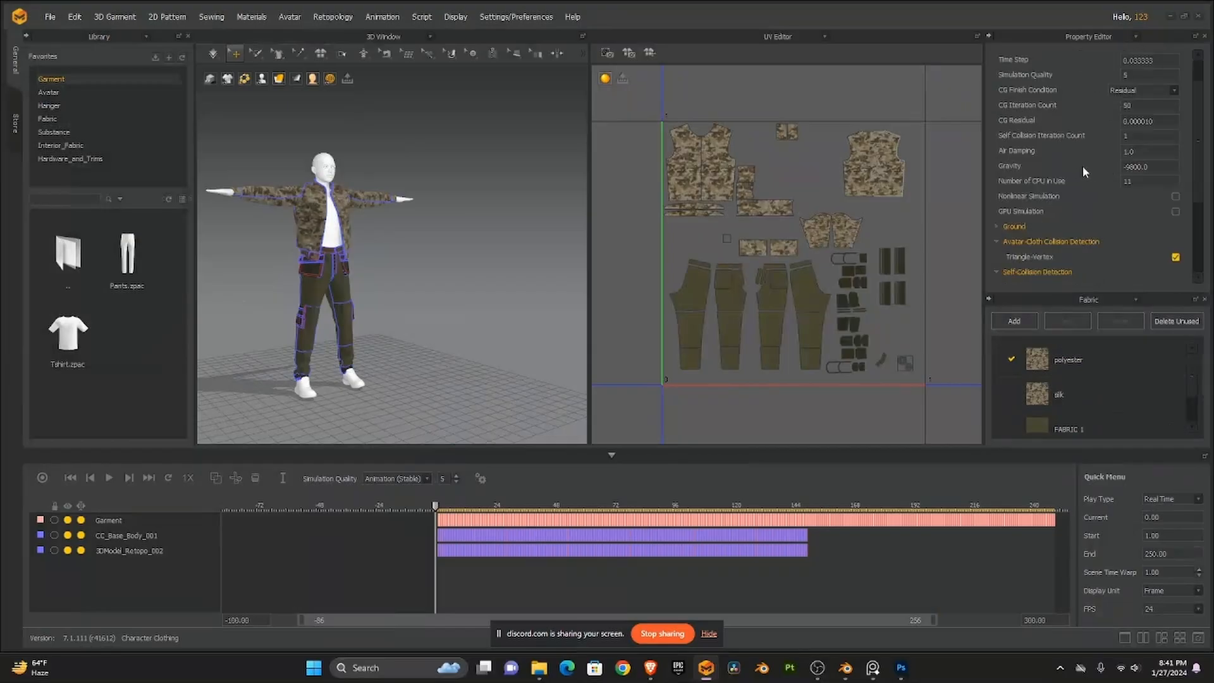
drag(465, 258, 469, 270)
scroll(470, 270, up, 3)
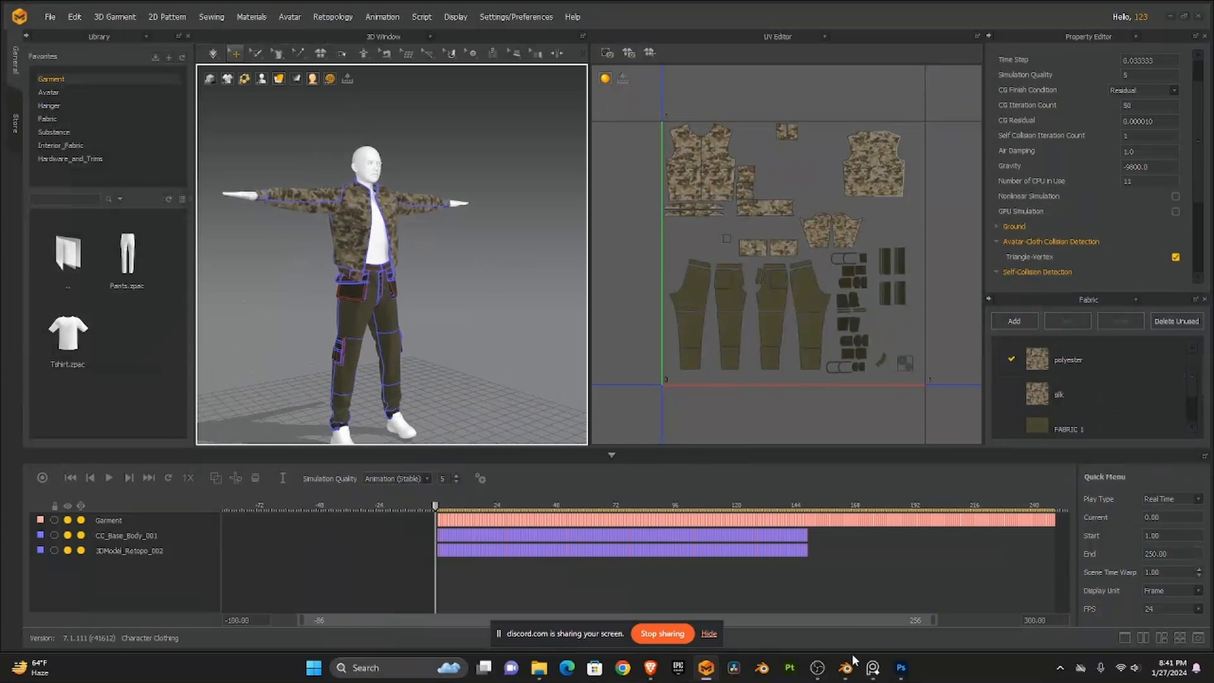
- Switch to the Character Animation file in Blender and import Character Cloth Sim.abc from the Clothing folder as Alembic
click(832, 621)
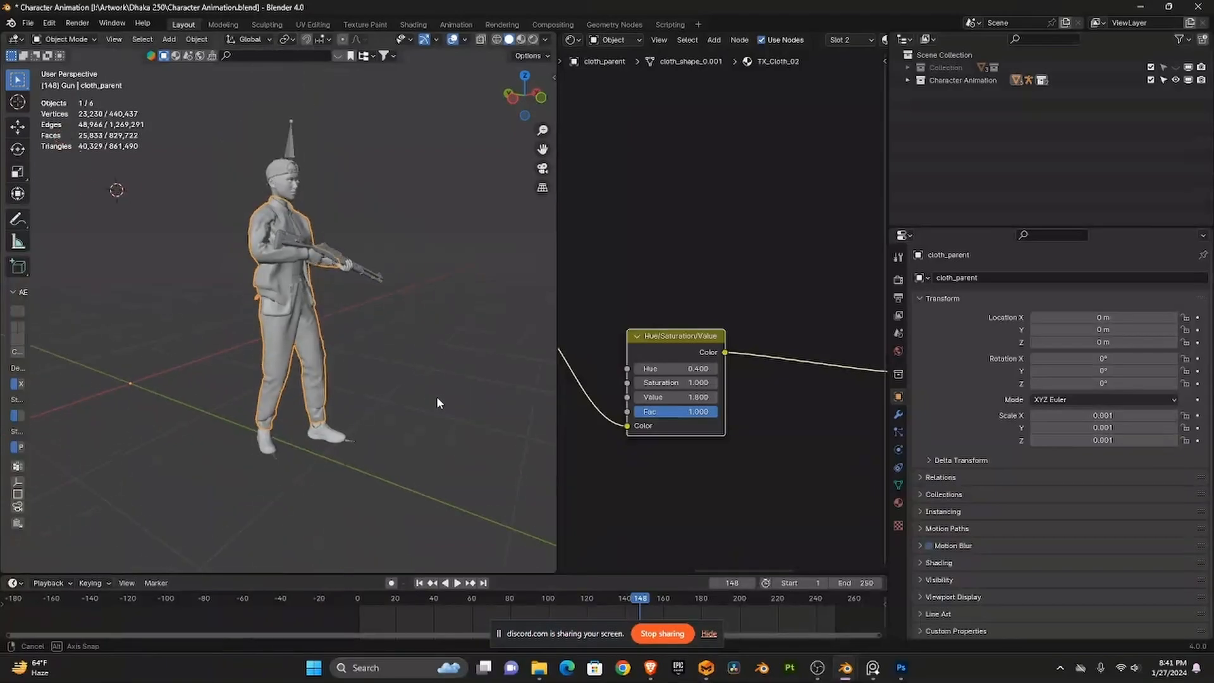
right_click(272, 336)
click(28, 23)
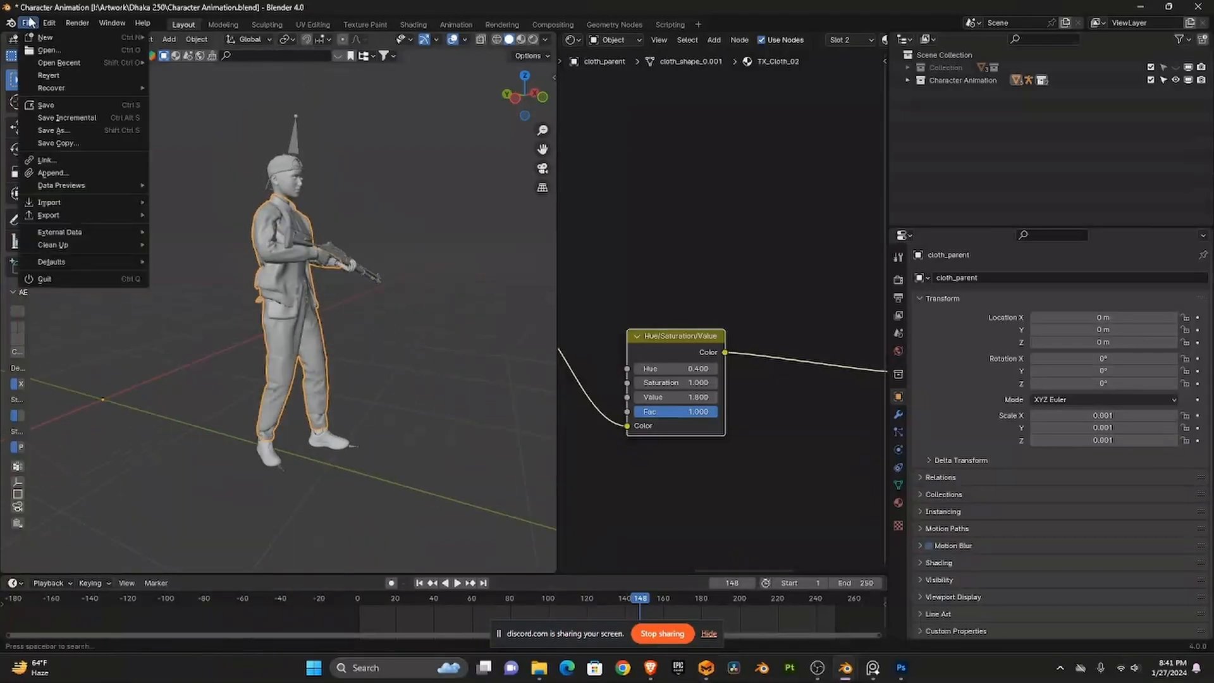
mouse_move(93, 202)
click(190, 212)
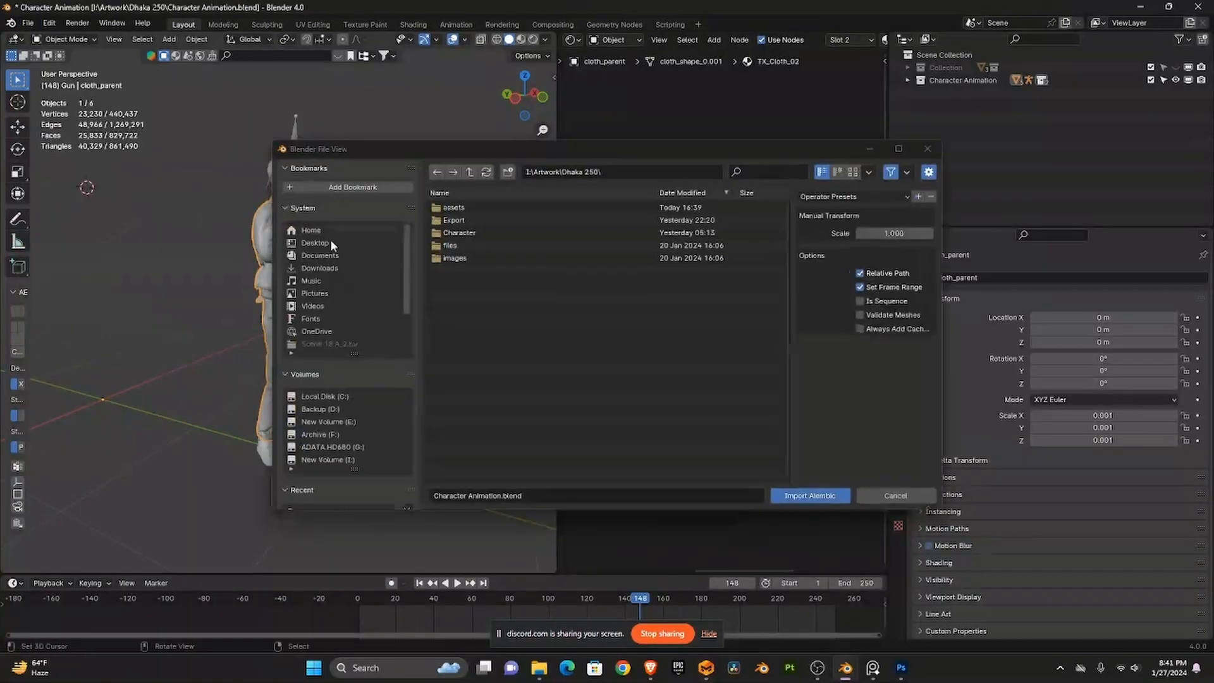
scroll(381, 461, down, 5)
click(340, 413)
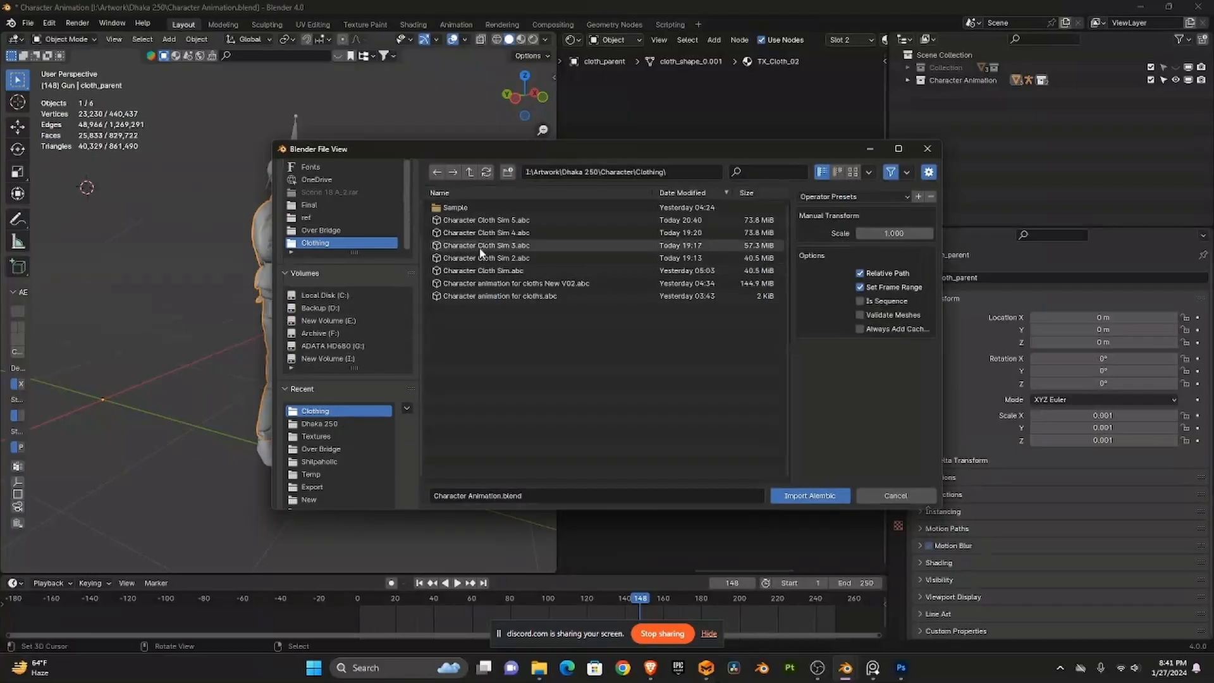
click(484, 270)
click(790, 493)
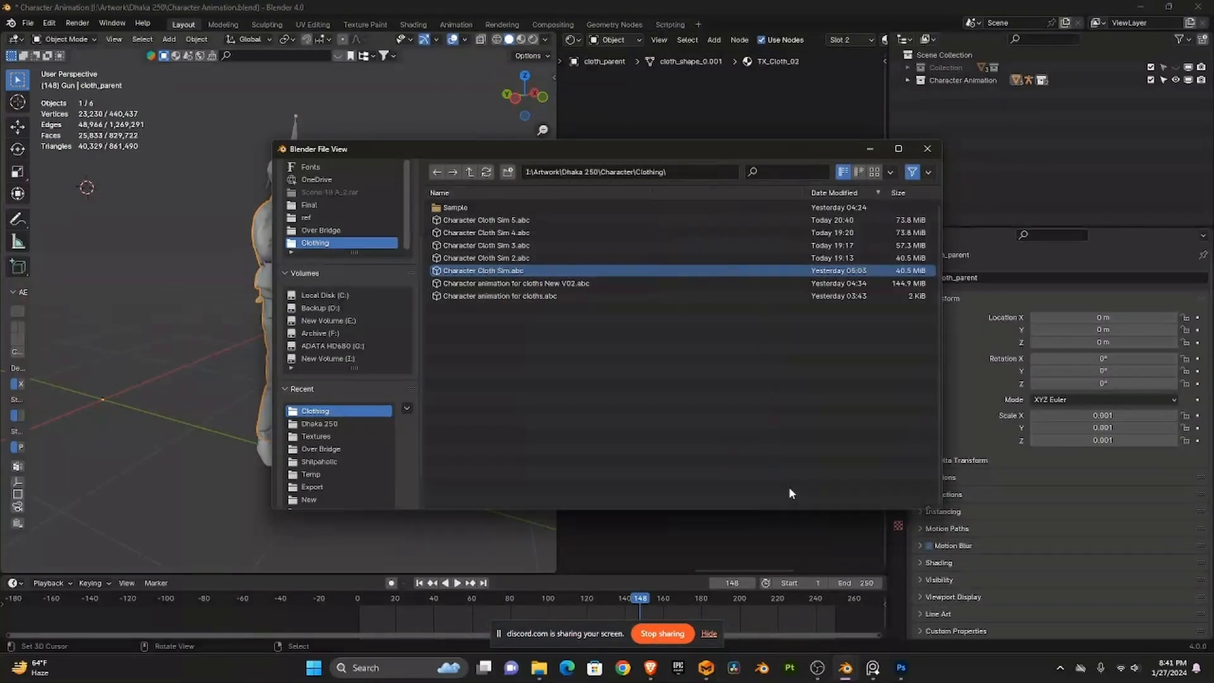
- Scale the imported cloth to 0.001 on all three axes and frame it in the viewport
mouse_move(1054, 423)
mouse_down()
mouse_move(1064, 419)
mouse_move(1065, 436)
mouse_up()
text(.001)
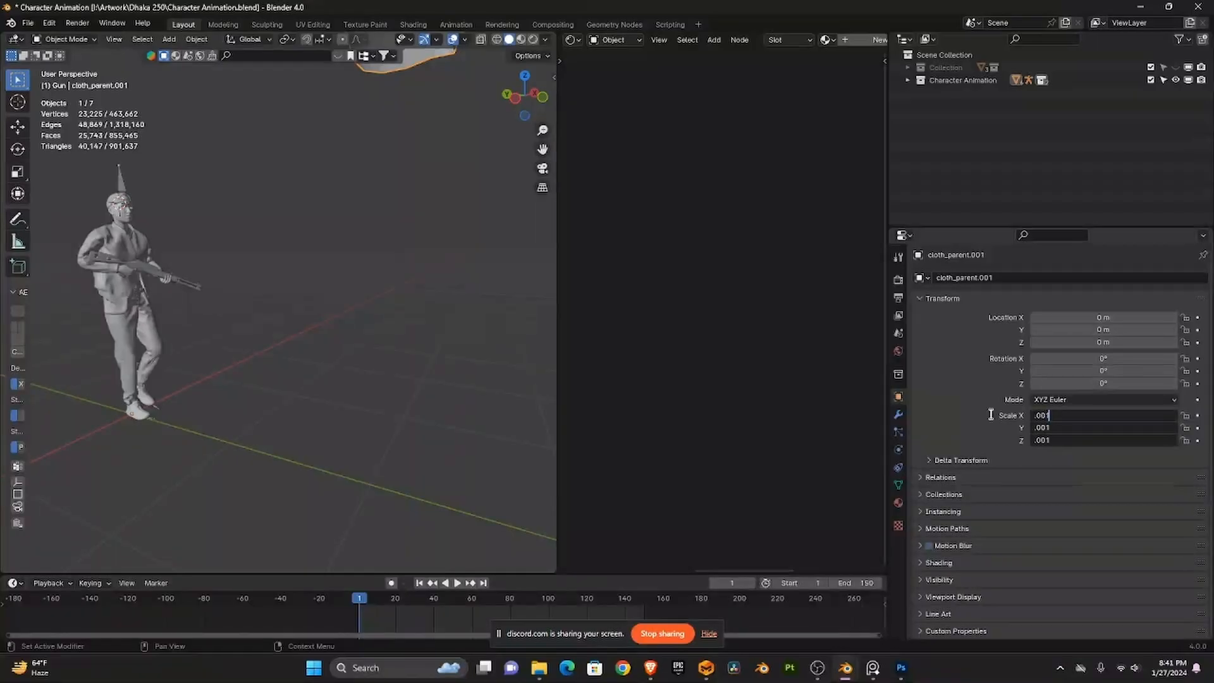
key(Return)
key(KP_Decimal)
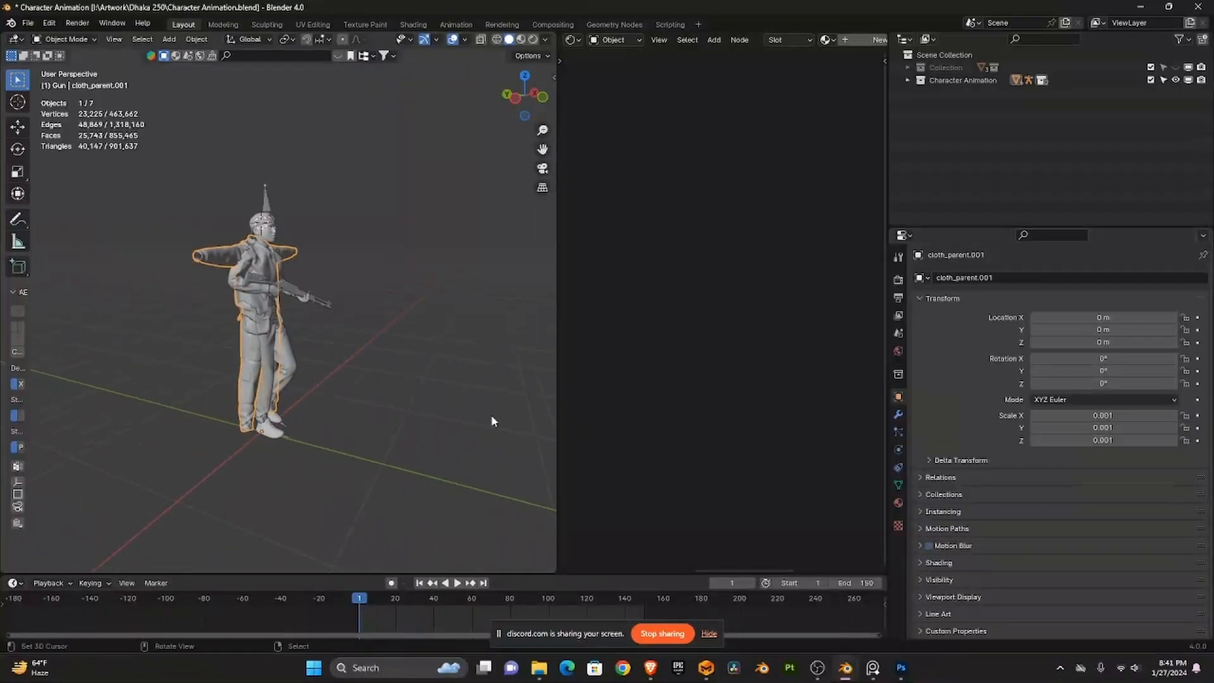
- Set the frame offset of the imported cloth's MeshSequenceCache modifier to -39
click(899, 415)
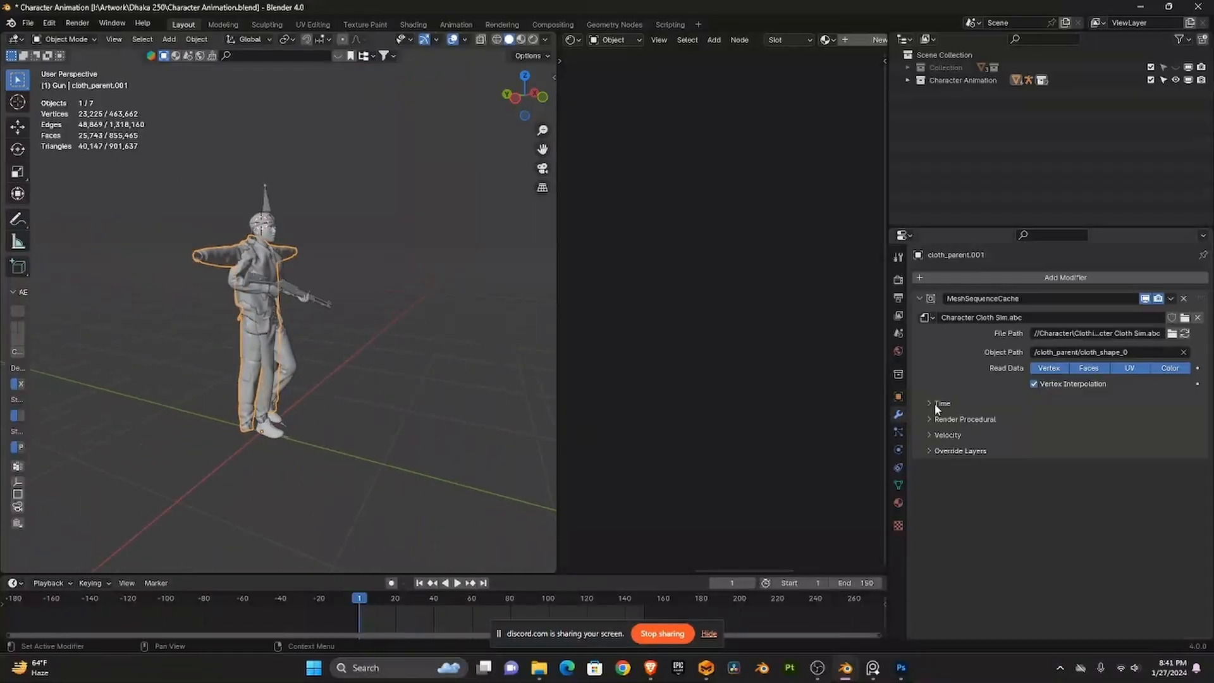
click(1003, 403)
click(1076, 455)
text(-)
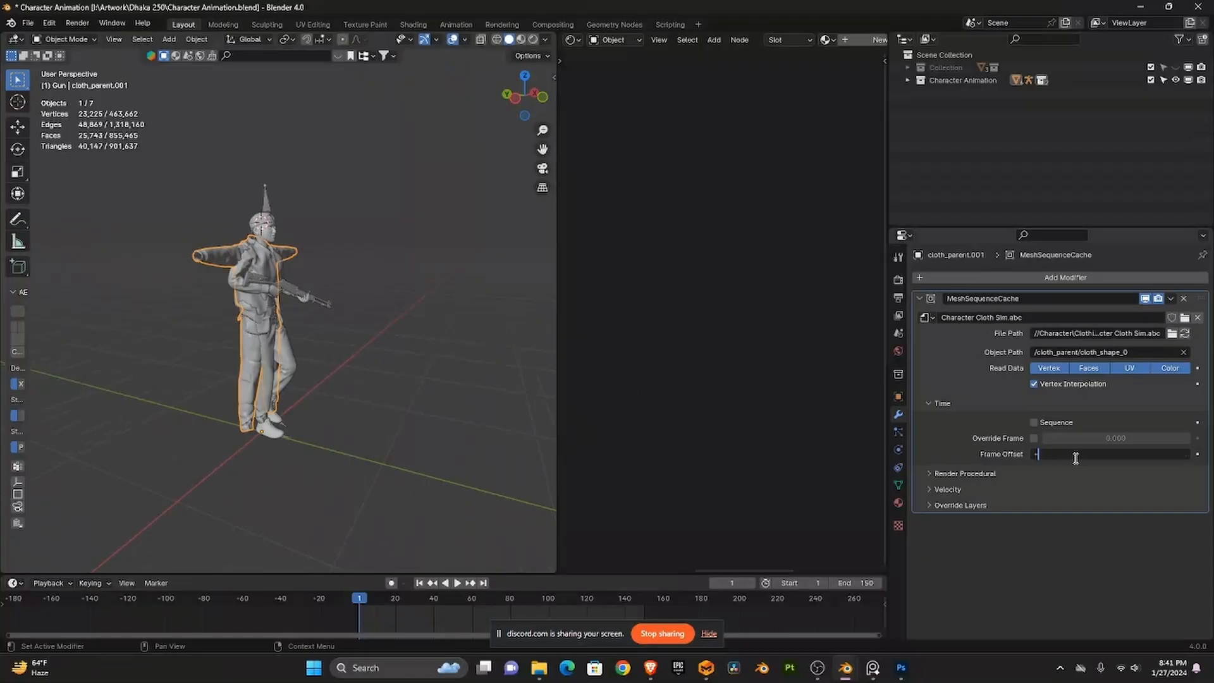
text(39)
key(Return)
- Play the character's animation to check the cloth, stop it and rewind to frame 3, and switch back to Marvelous Designer
key(space)
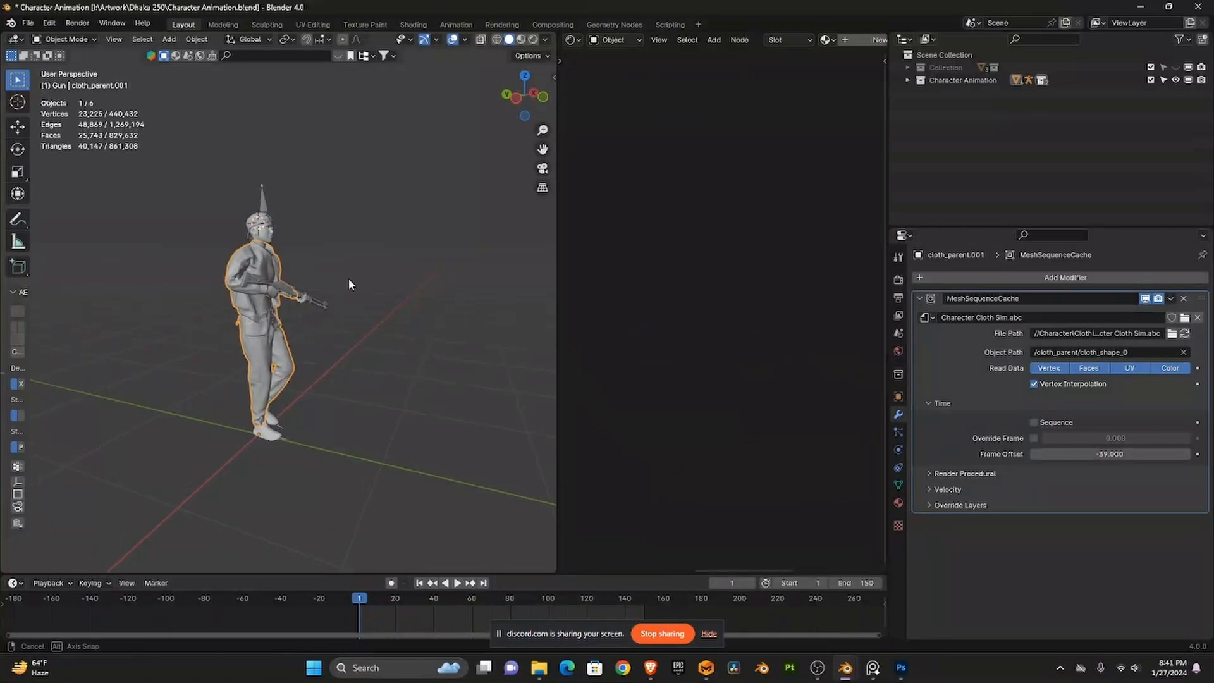
drag(426, 301, 511, 349)
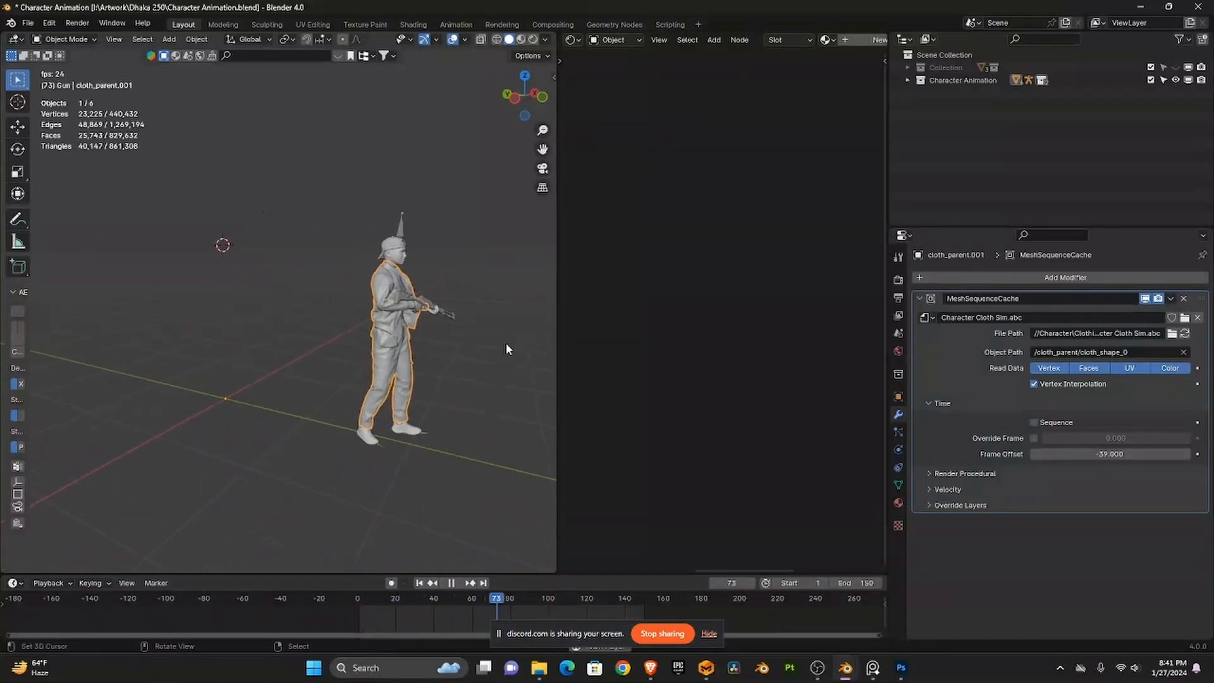
click(364, 600)
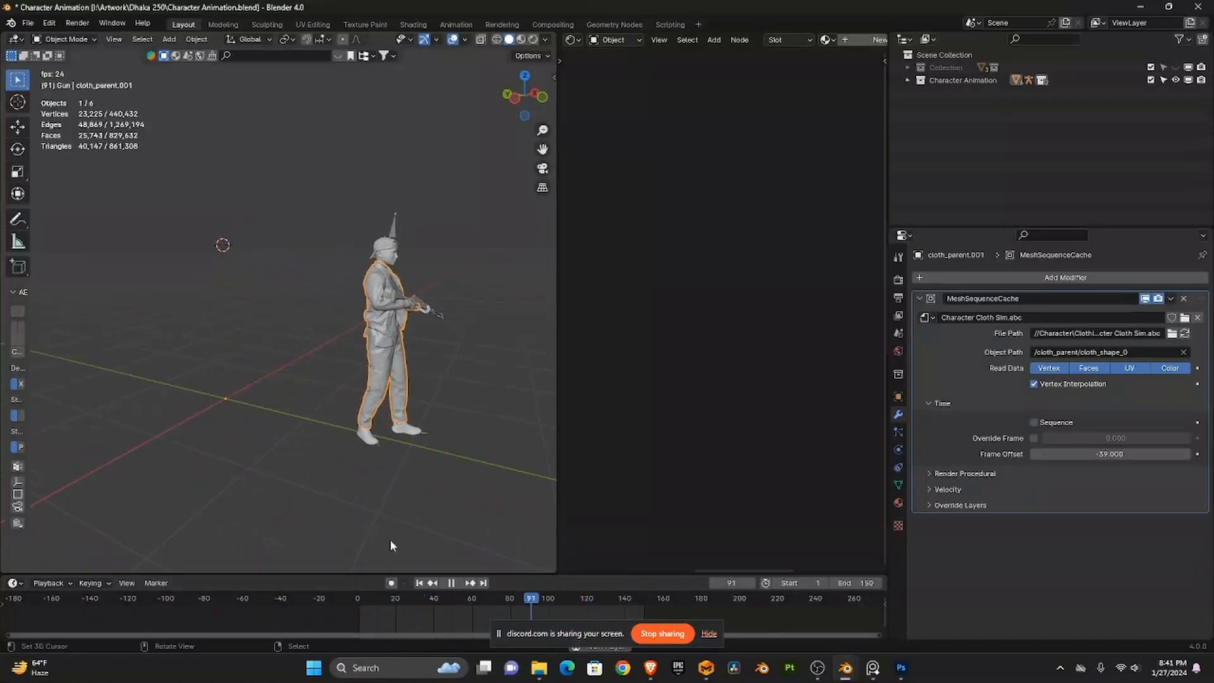
key(space)
click(363, 598)
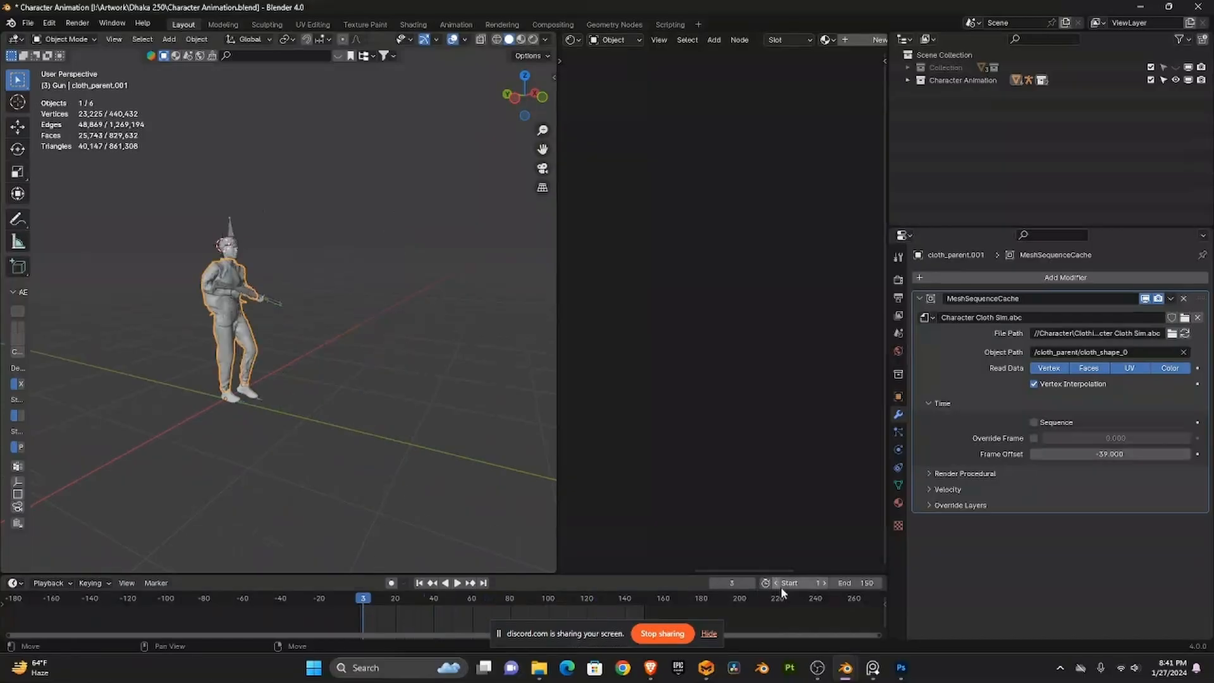
mouse_move(845, 671)
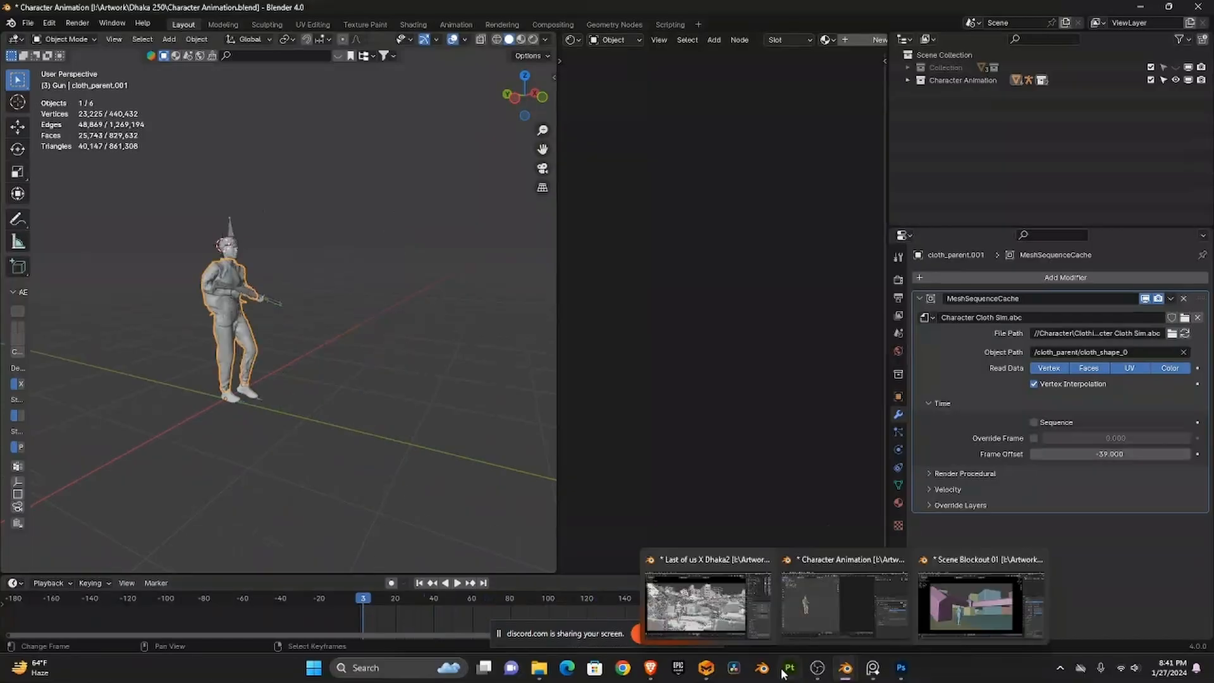
click(706, 668)
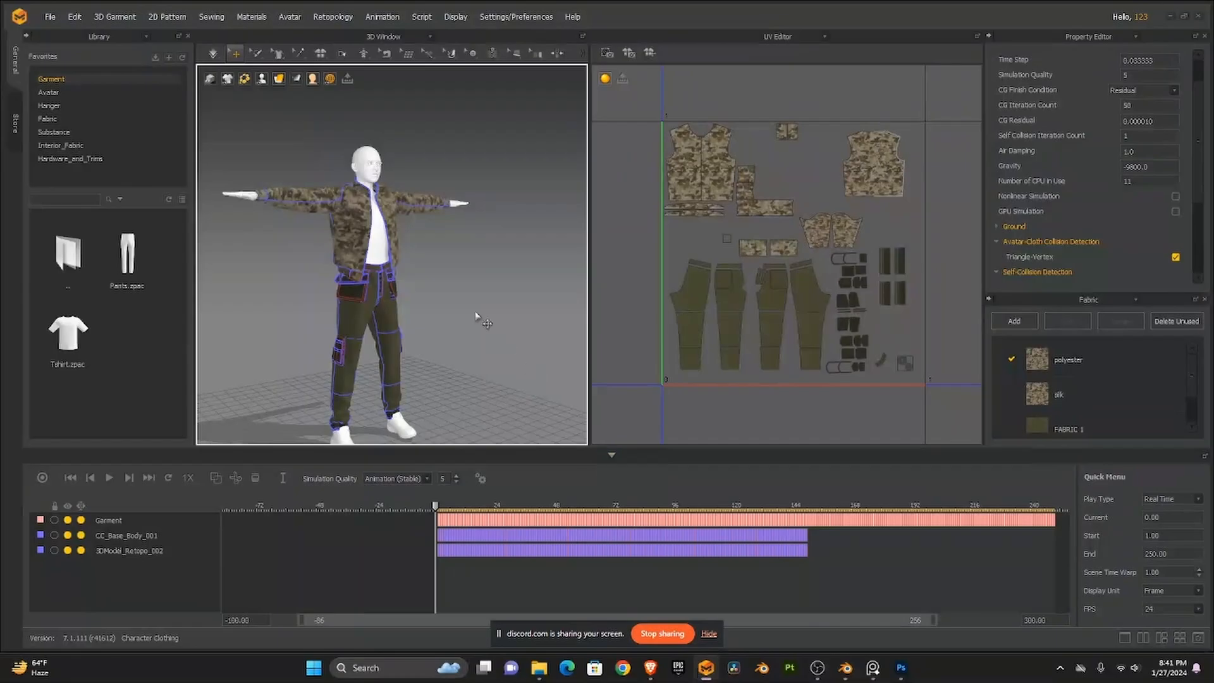
- Choose the Animation (Stable) simulation preset, look over the collision detection options, and move the animation timeline to frame 1
scroll(487, 325, up, 1)
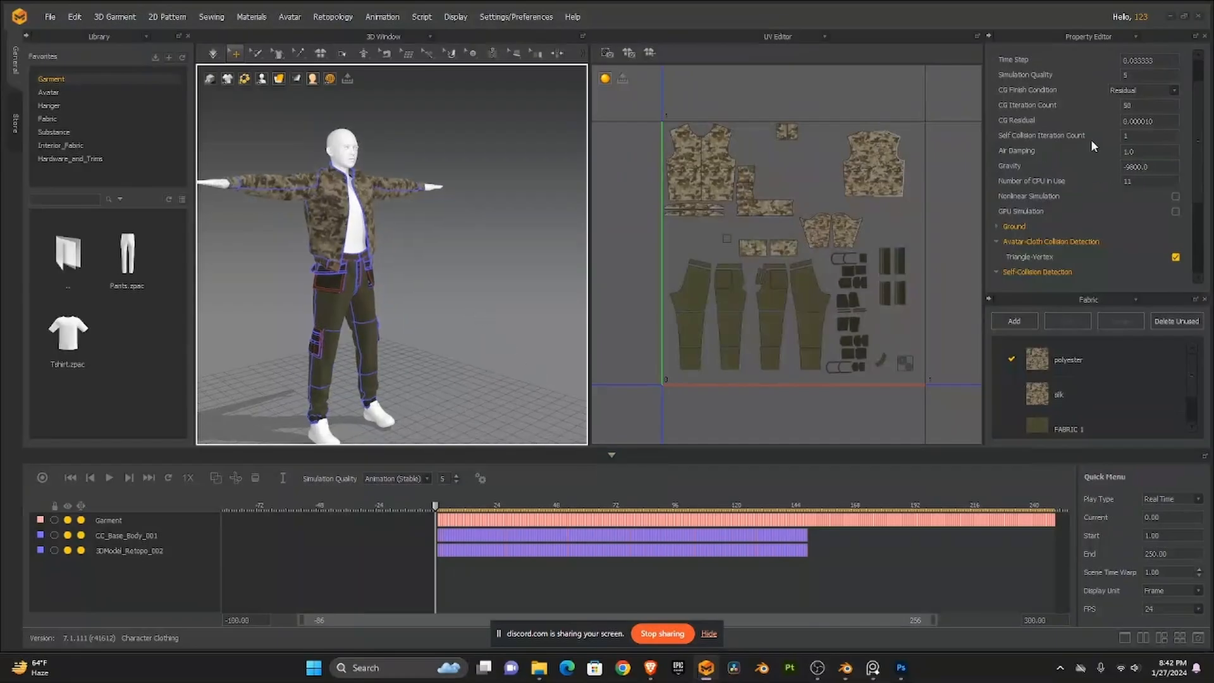
scroll(1091, 139, up, 2)
click(1153, 83)
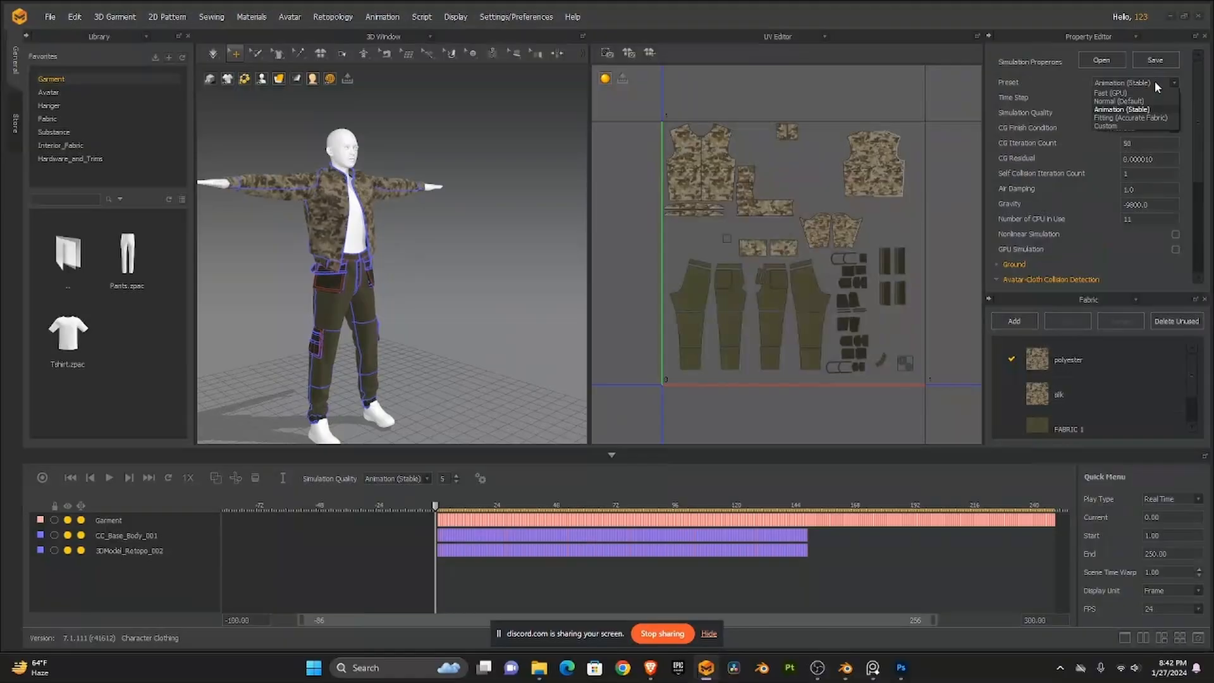
click(1152, 110)
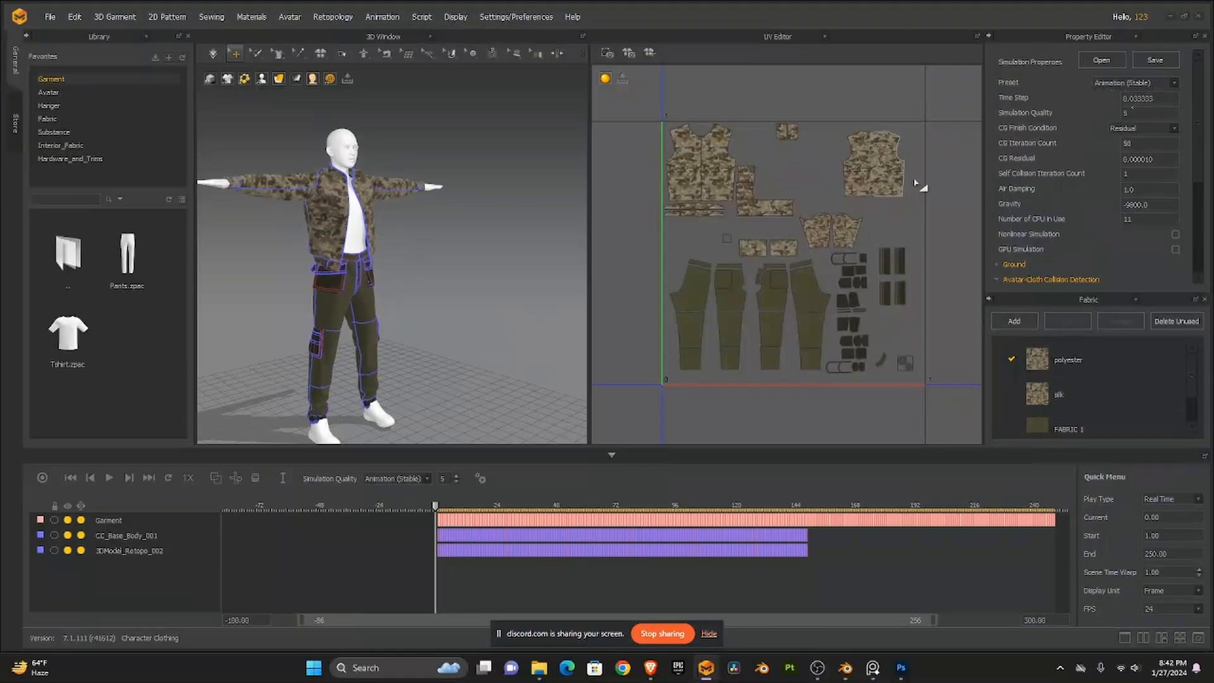
scroll(1094, 218, down, 3)
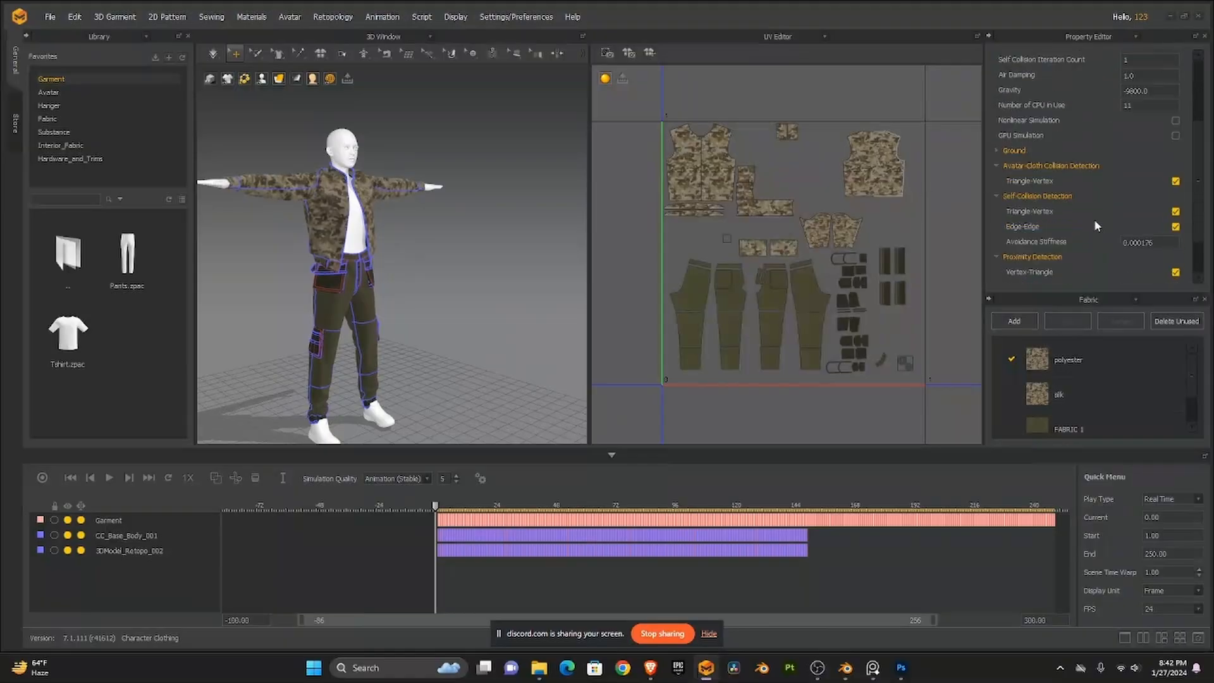
scroll(1094, 222, down, 2)
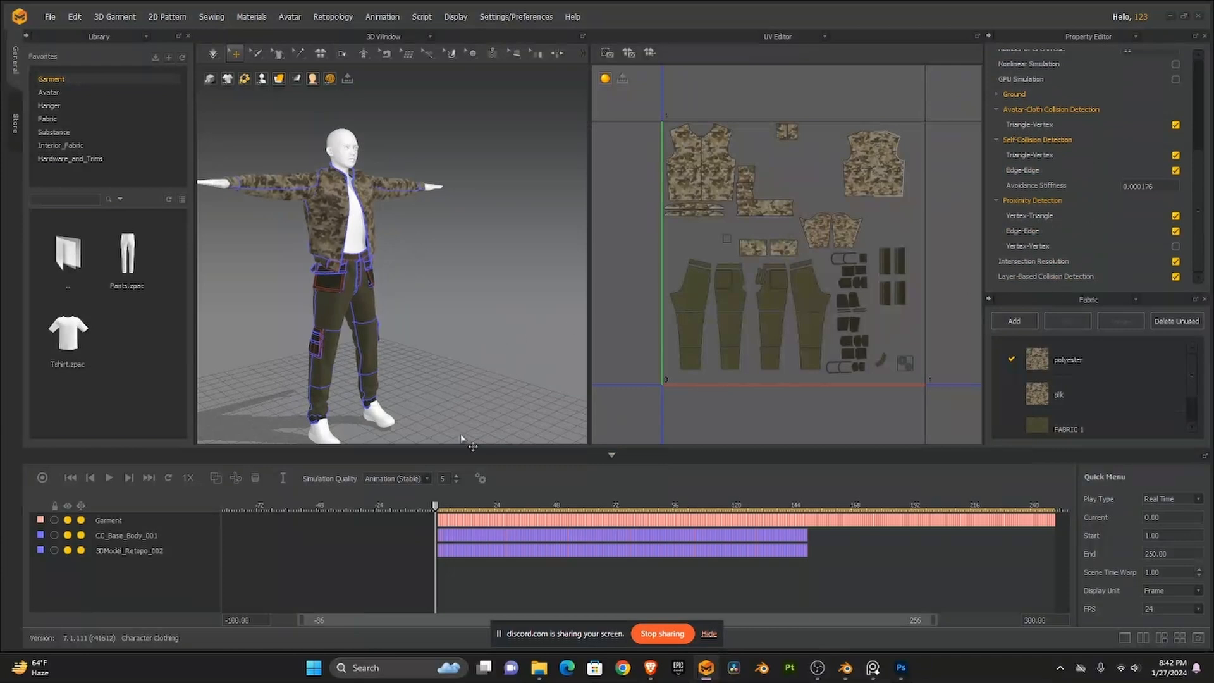
click(437, 507)
drag(457, 397, 479, 372)
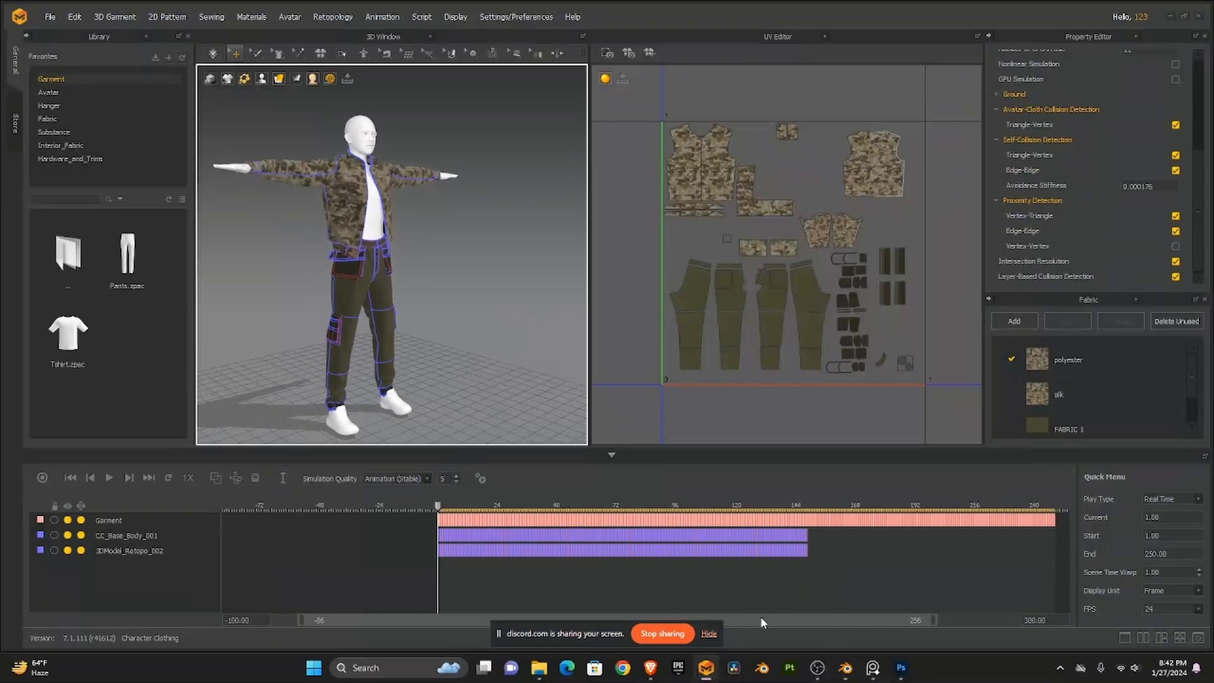
- Switch to the Last of us X Dhaka2 file in Blender and select the tilted sign board beneath the footbridge
click(846, 667)
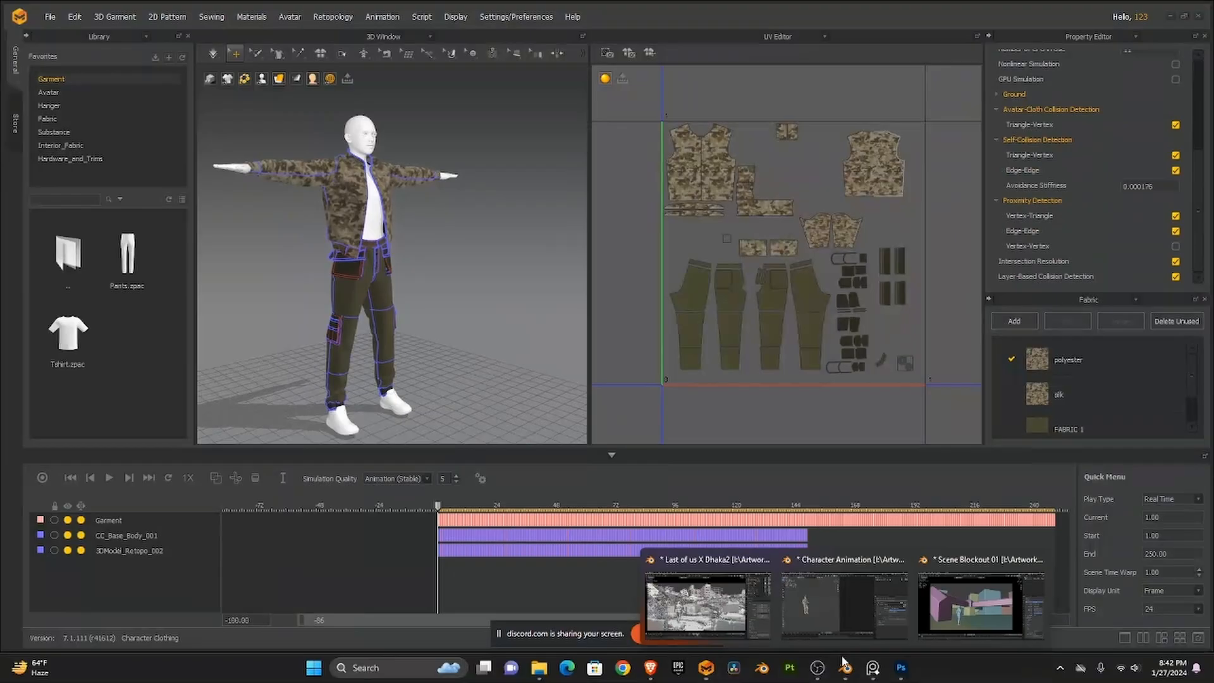
click(712, 622)
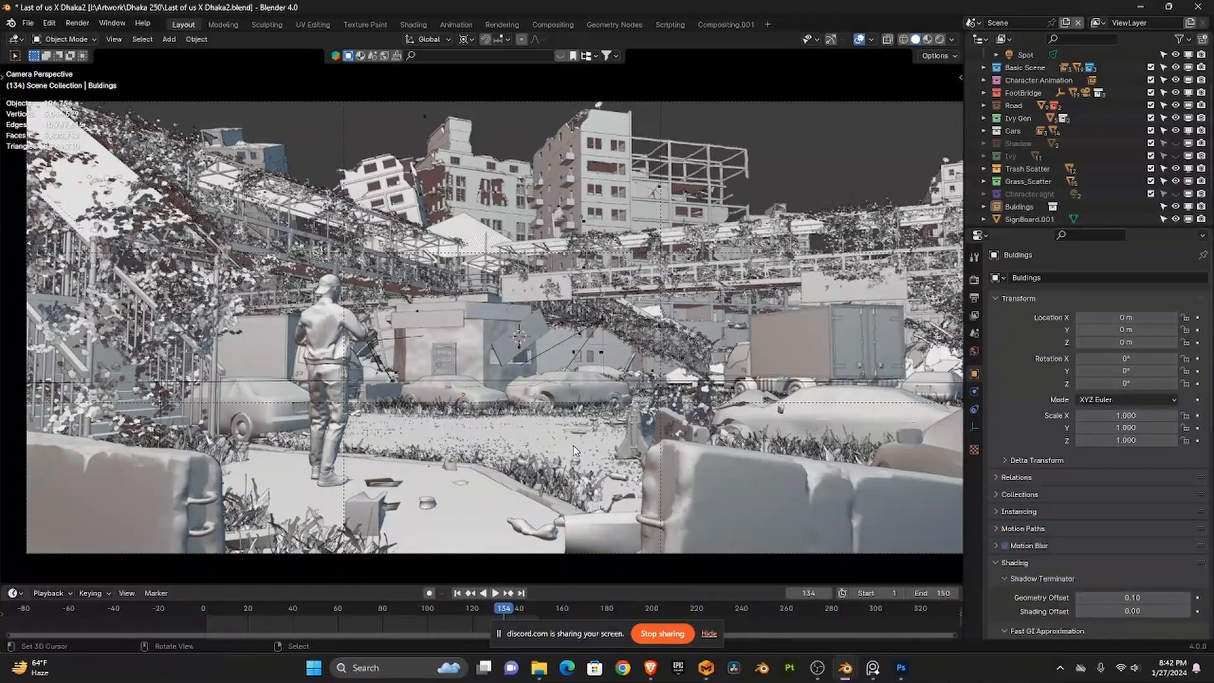
click(535, 335)
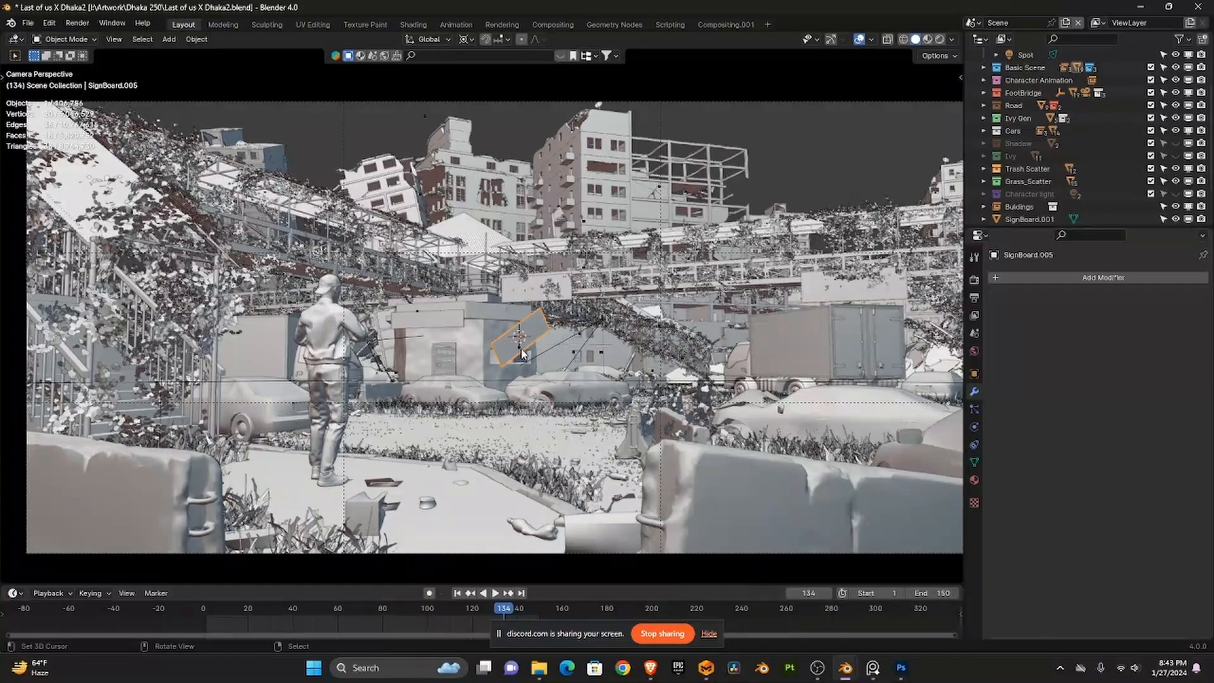
- Switch to the Last Of Us X Dhaka render in Photoshop and hide the Focus layer
click(901, 676)
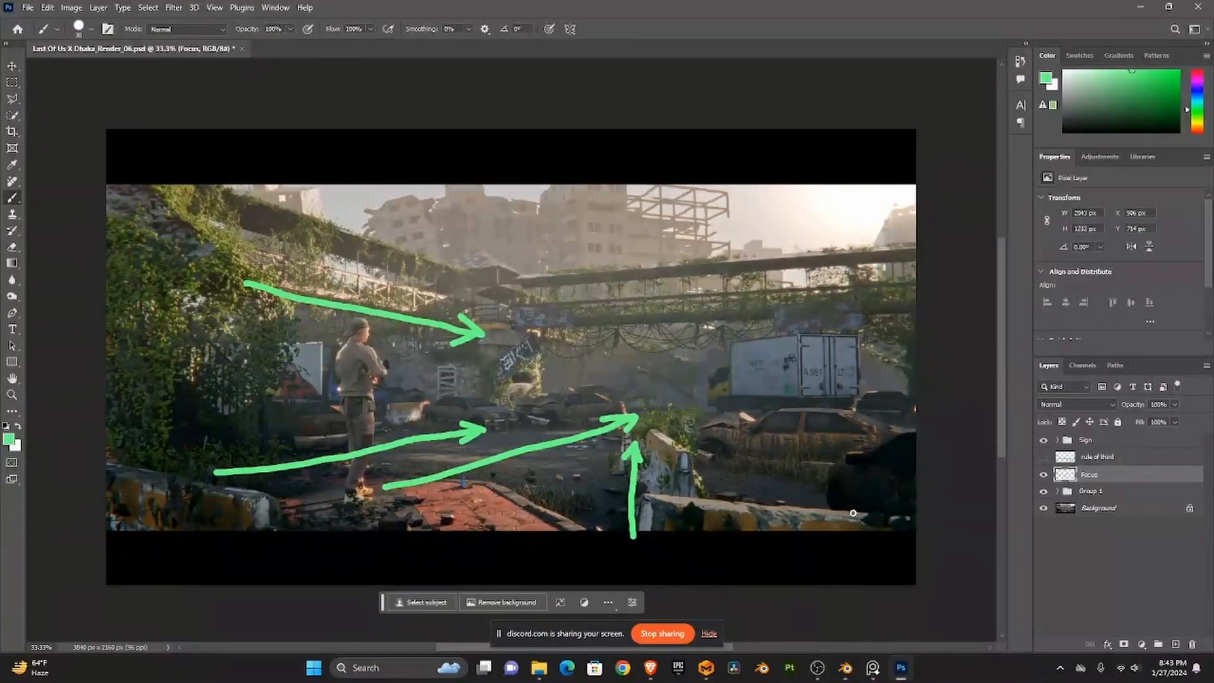
click(1043, 475)
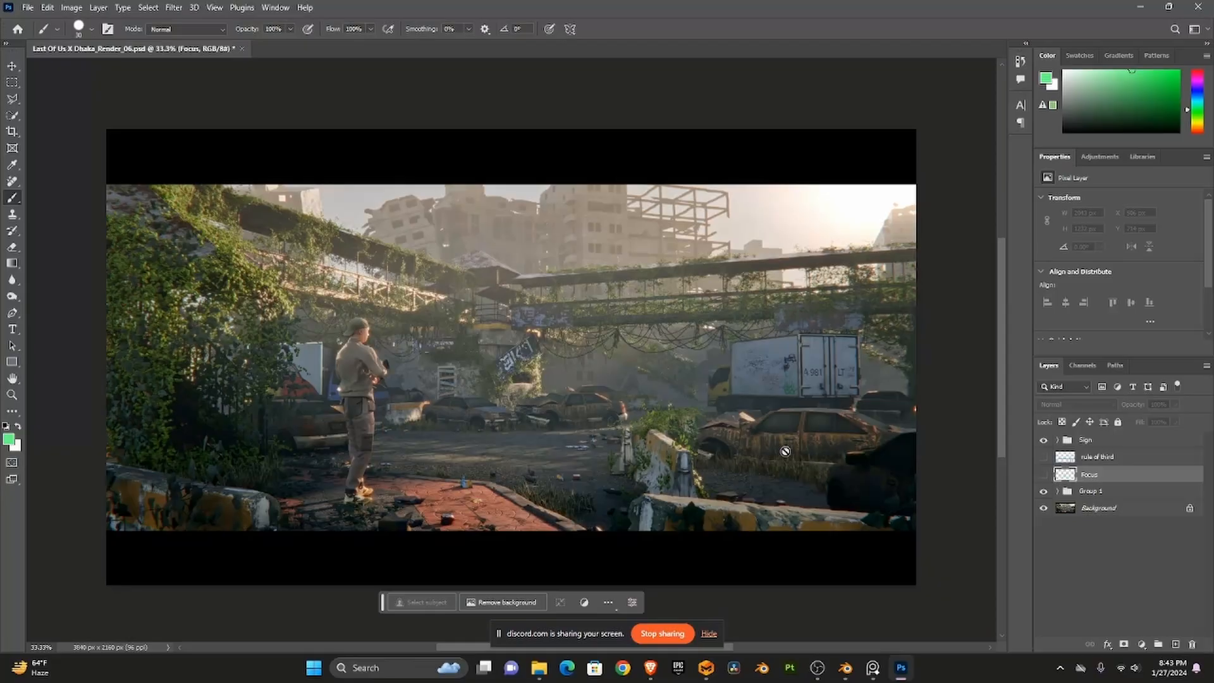
- Examine the render up close and as a whole, covering the character, overgrown footbridge, hanging signs, wrecked cars and foreground barriers
scroll(450, 385, up, 1)
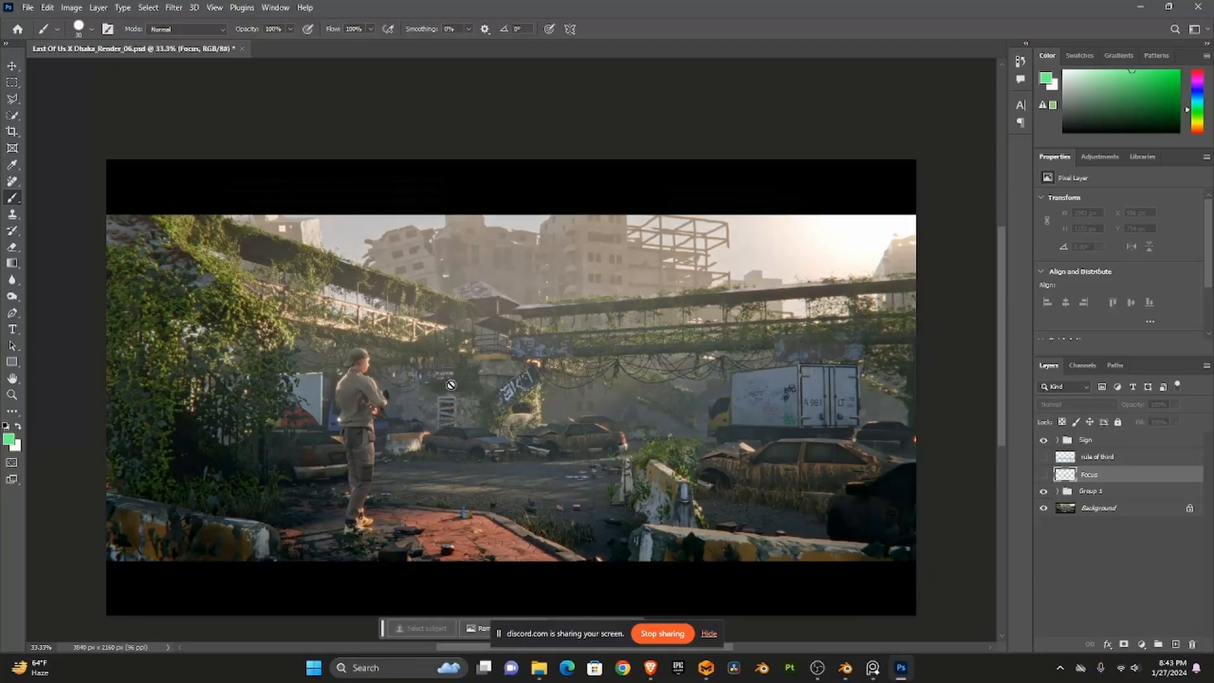
scroll(406, 411, up, 1)
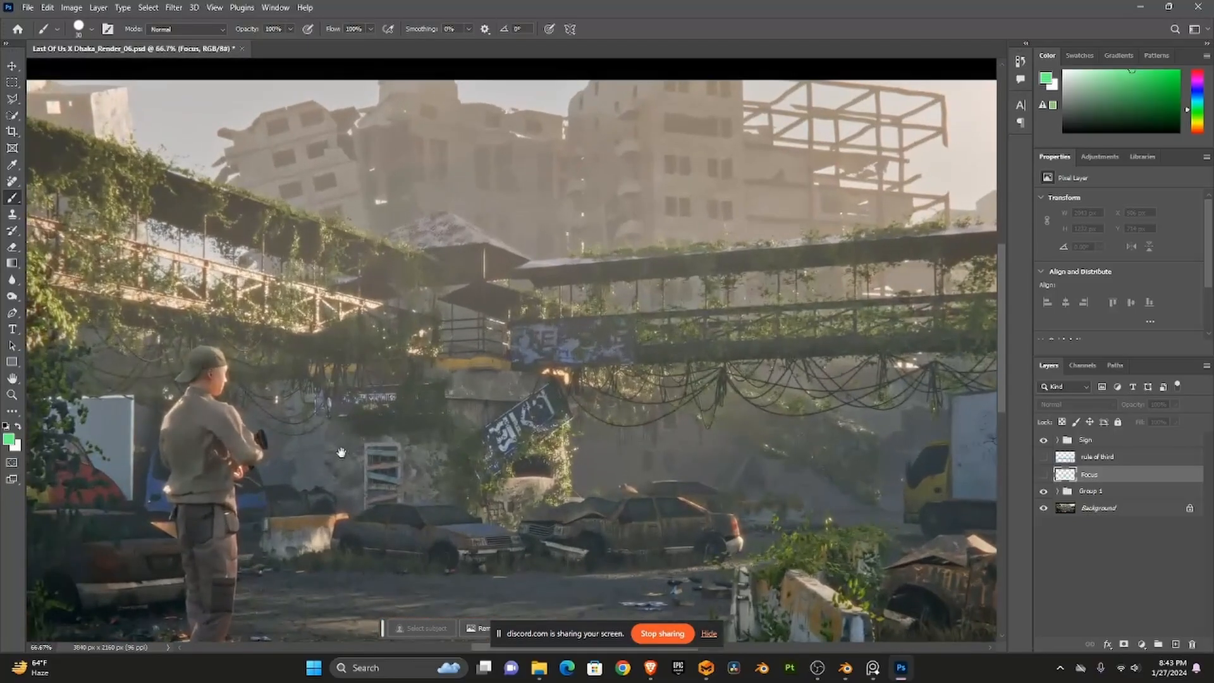
drag(346, 347, 563, 358)
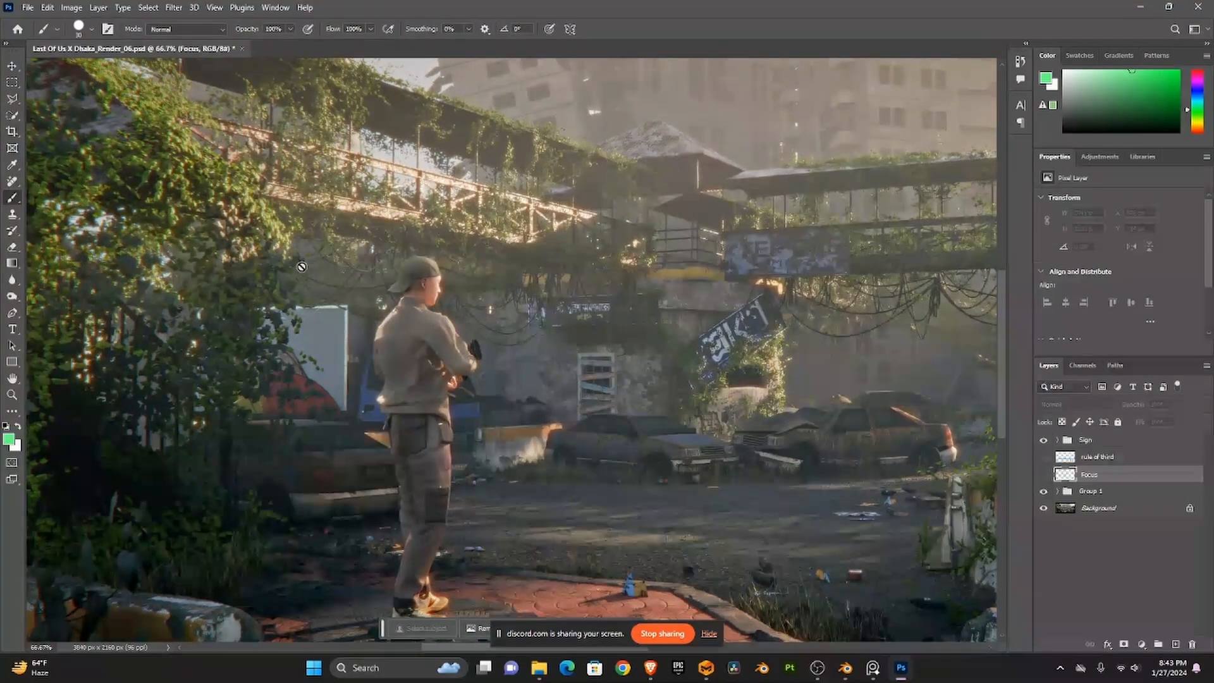
scroll(467, 381, down, 1)
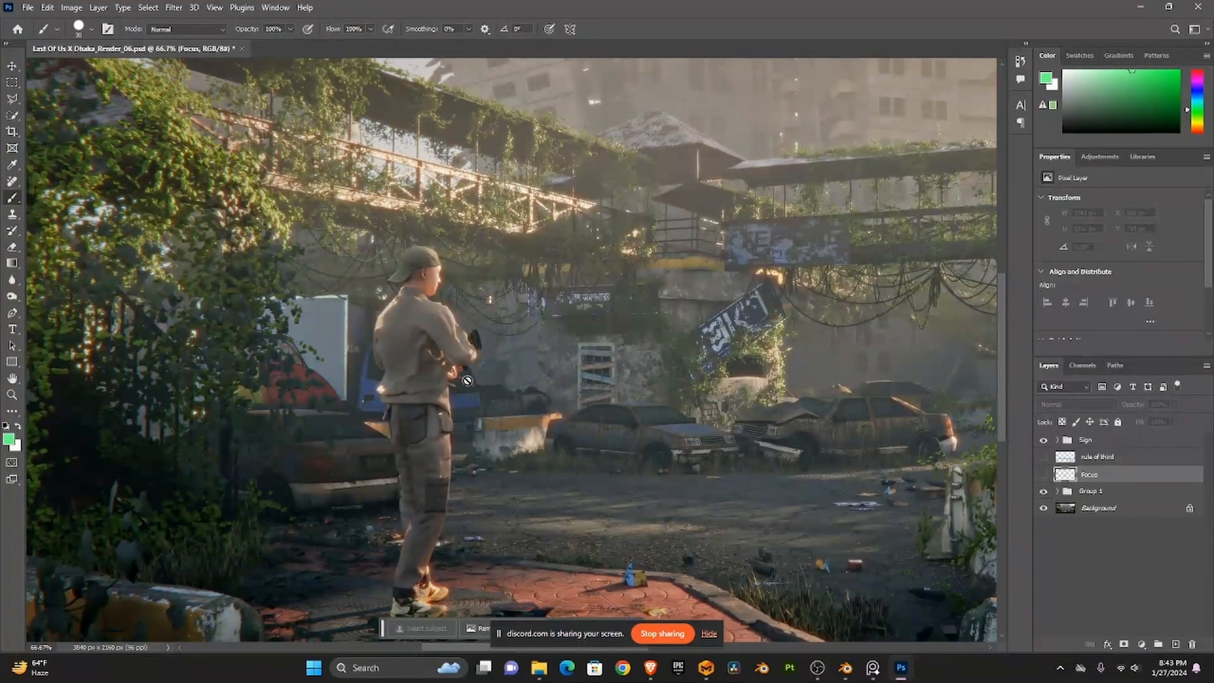
scroll(467, 380, up, 1)
scroll(467, 381, down, 4)
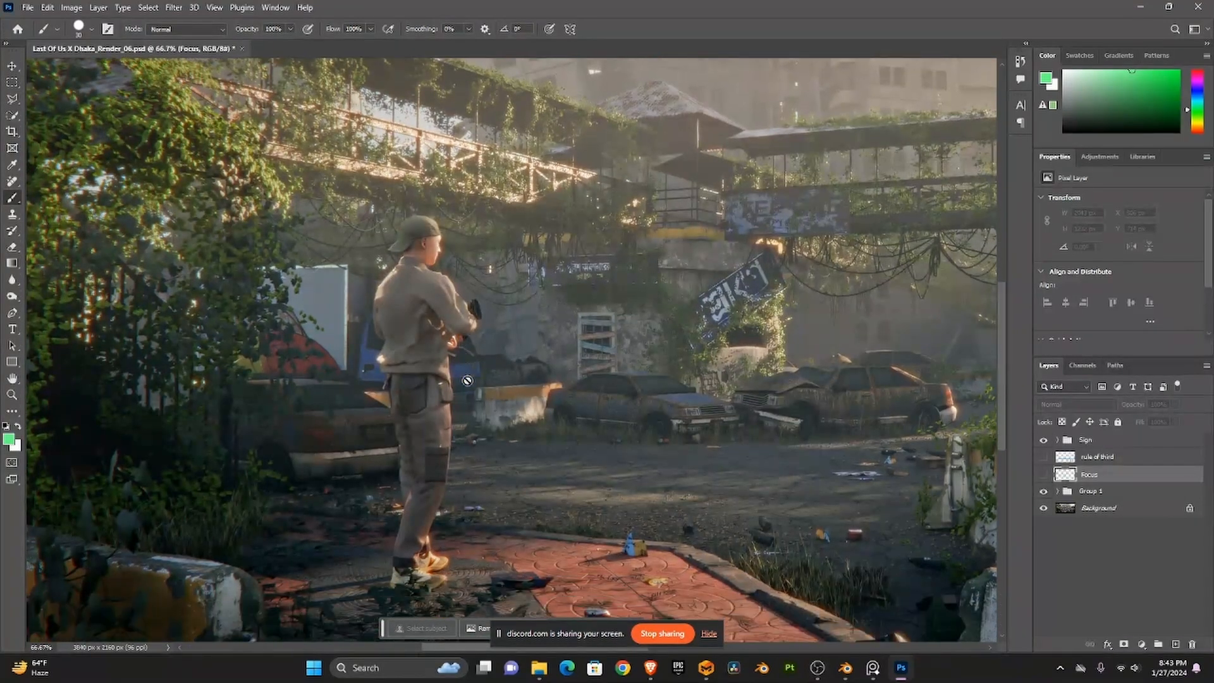
scroll(467, 380, down, 2)
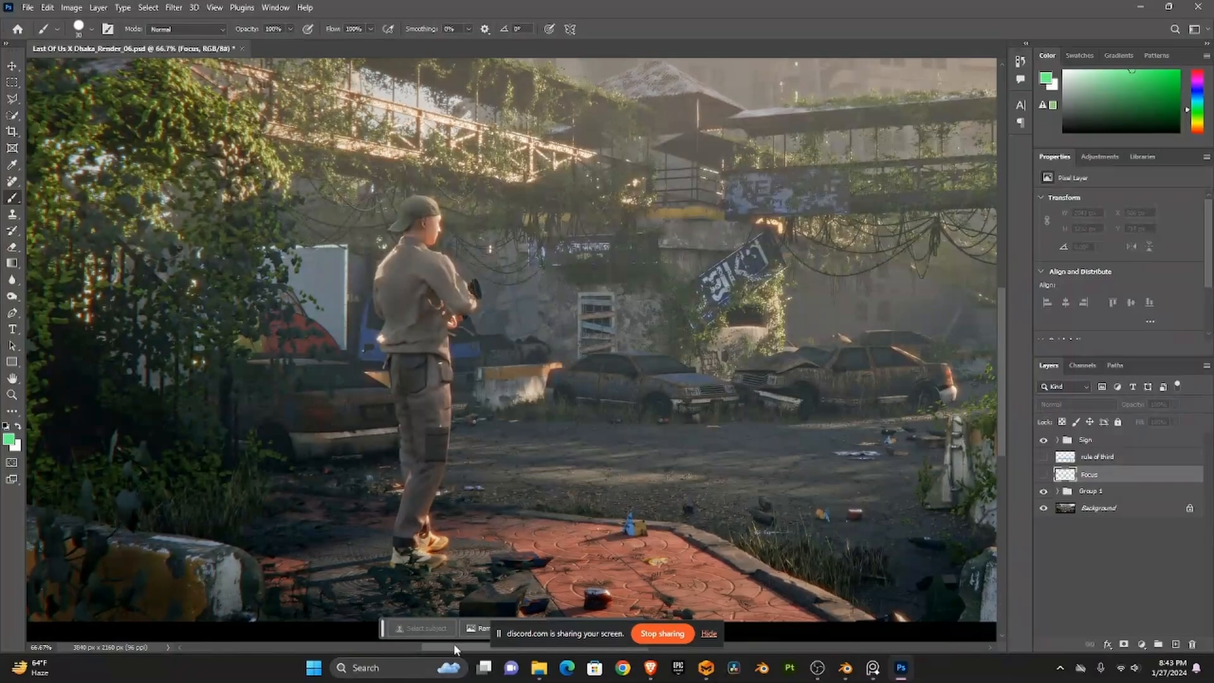
drag(453, 643, 491, 647)
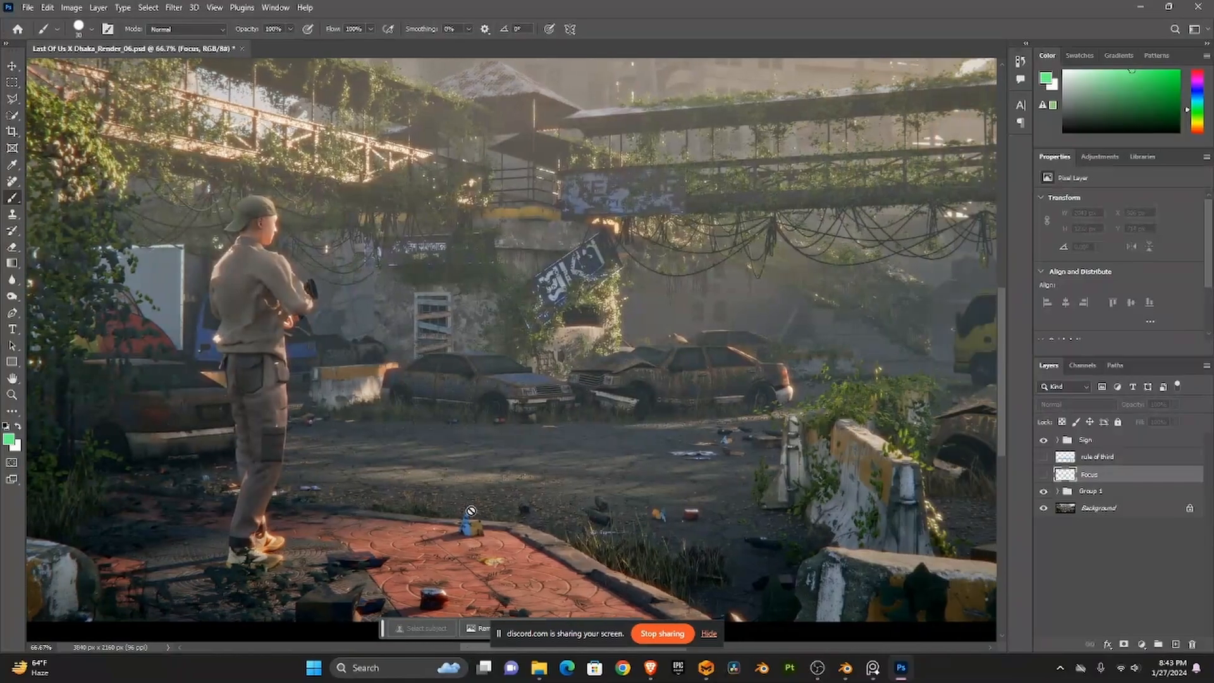
scroll(471, 511, down, 4)
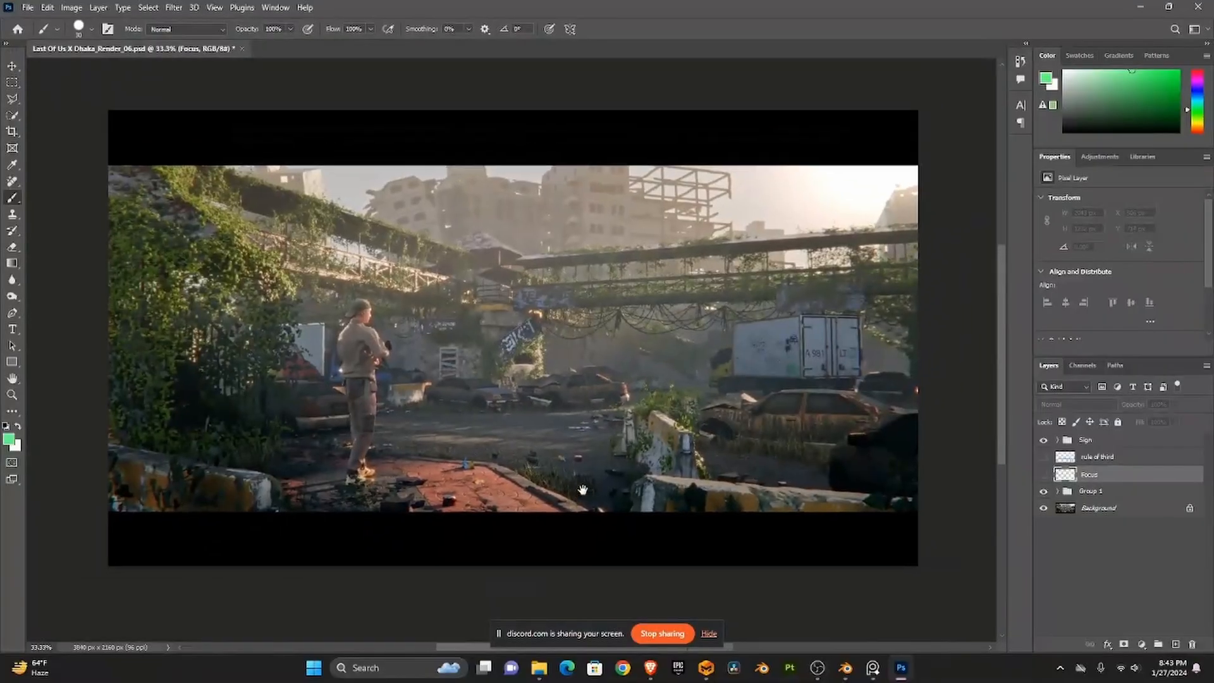
drag(576, 498, 600, 521)
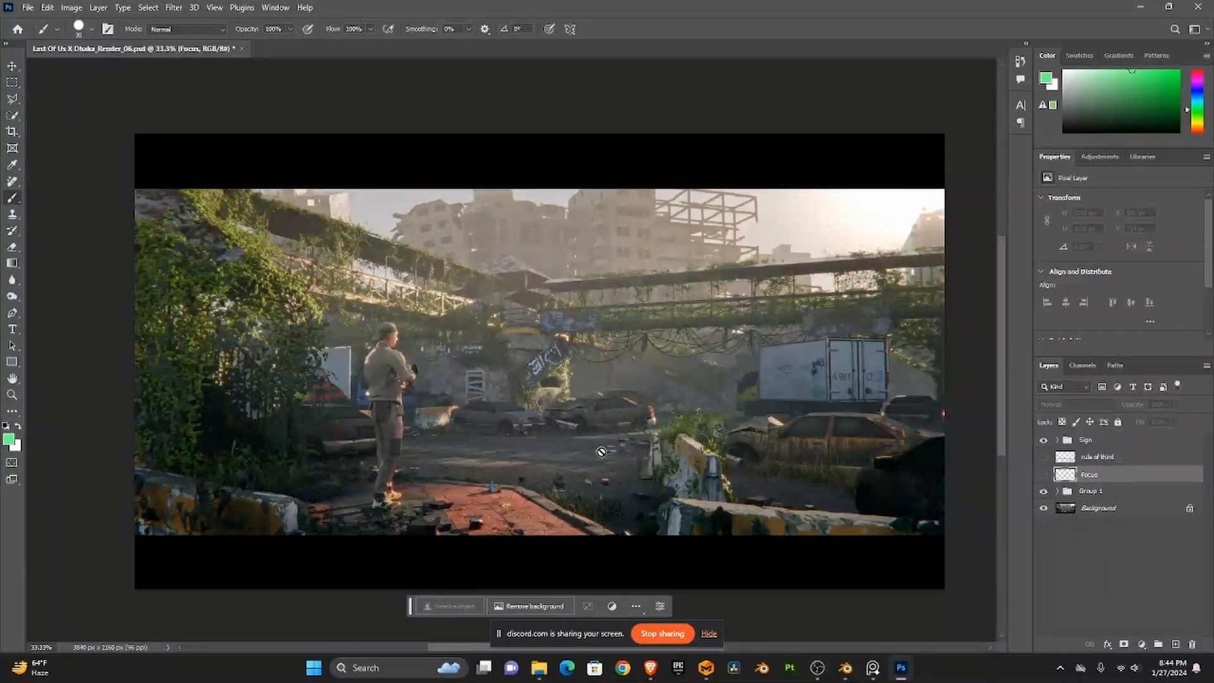
key(ctrl+plus)
key(ctrl+plus)
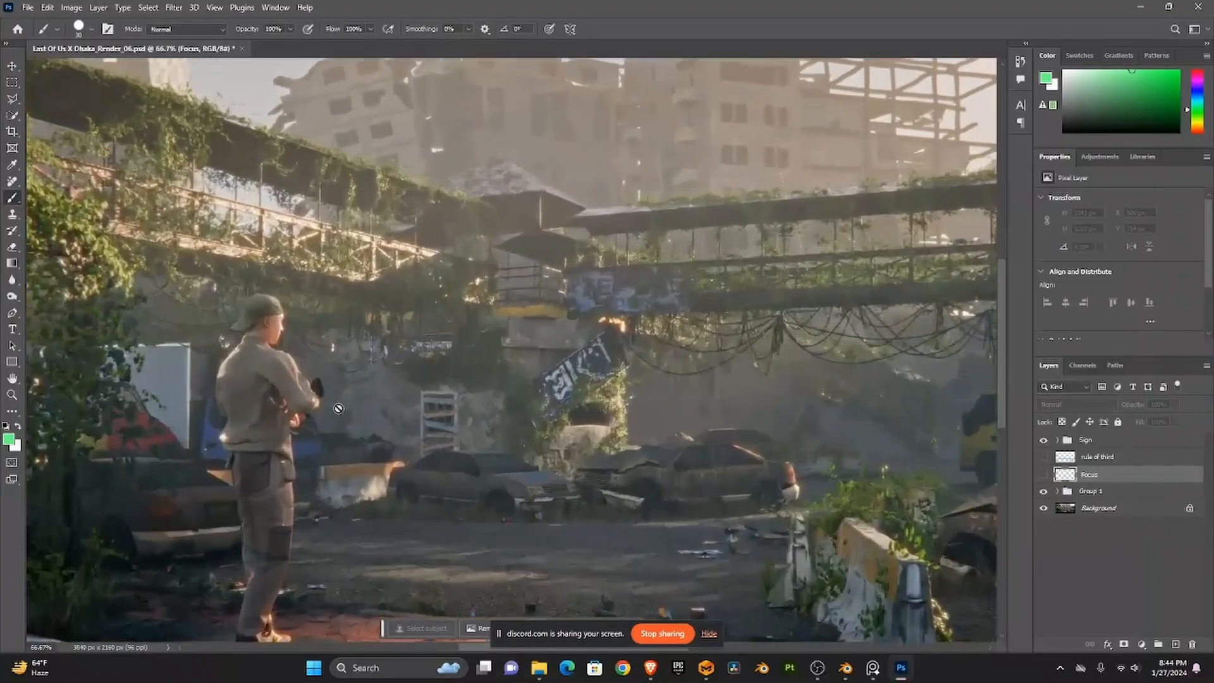
scroll(329, 411, left, 3)
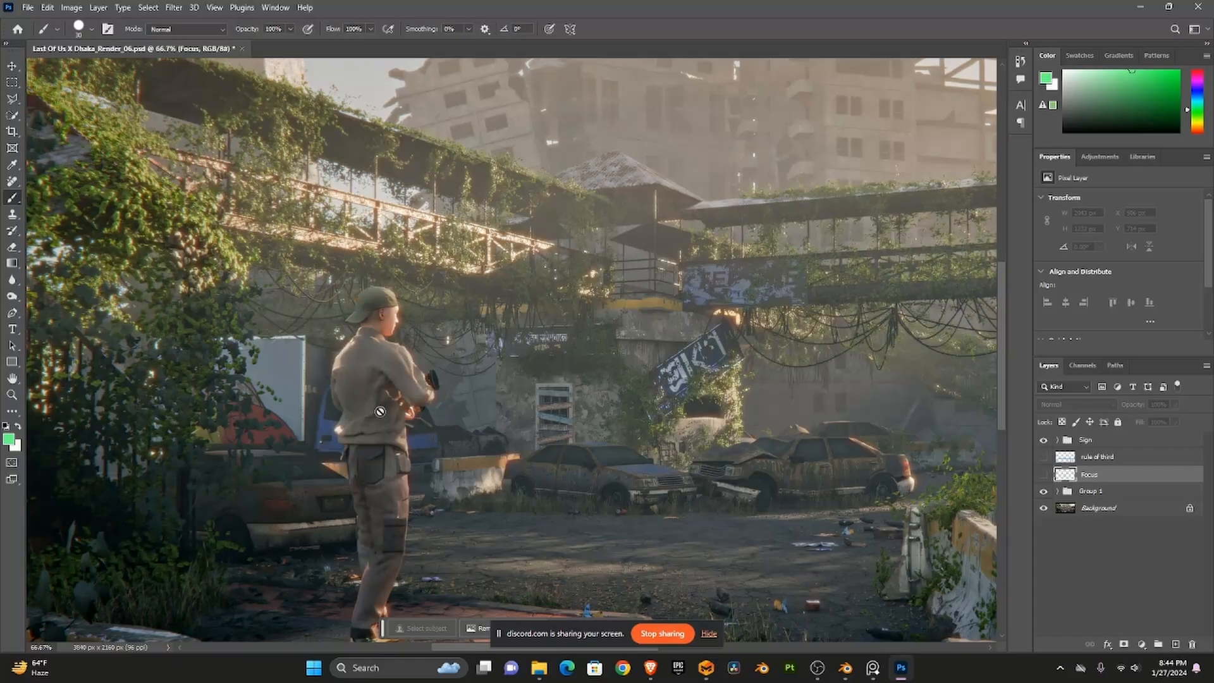
scroll(380, 411, down, 2)
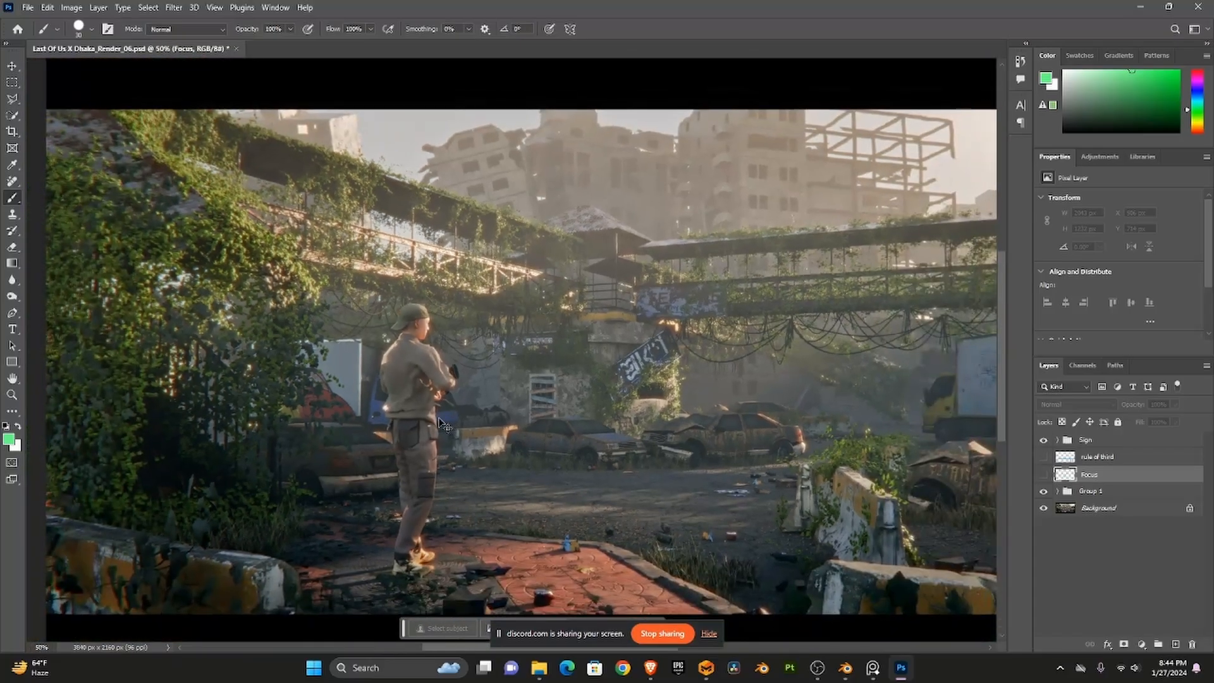
scroll(445, 425, down, 1)
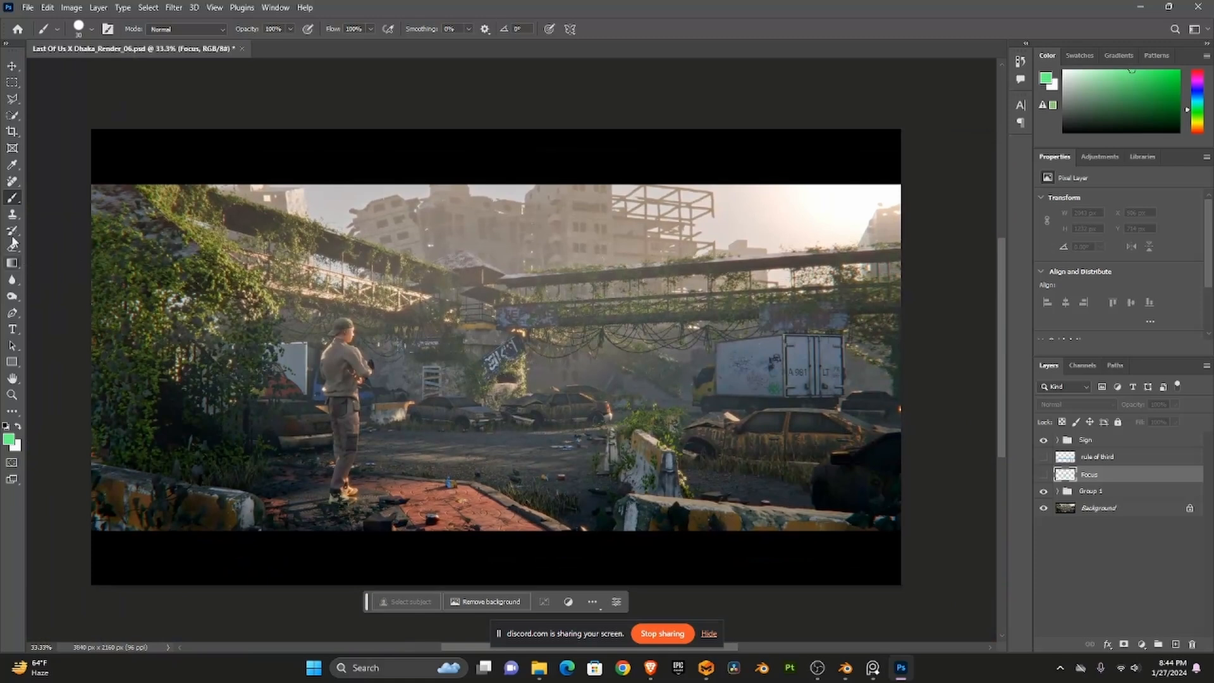
- Add a new layer and brush a green circle around the truck area with two arrows pointing towards it from the character
click(1175, 644)
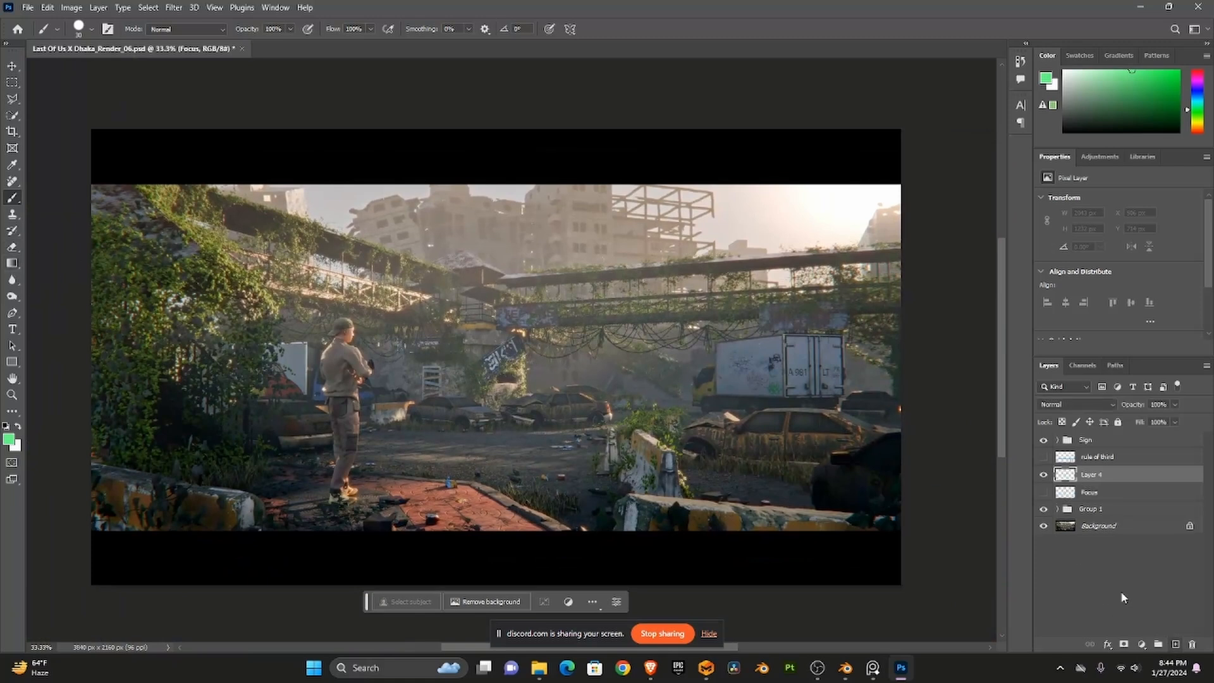
mouse_move(704, 317)
mouse_down()
mouse_move(677, 317)
mouse_move(594, 363)
mouse_move(613, 415)
mouse_move(728, 435)
mouse_move(796, 382)
mouse_move(753, 322)
mouse_move(656, 316)
mouse_up()
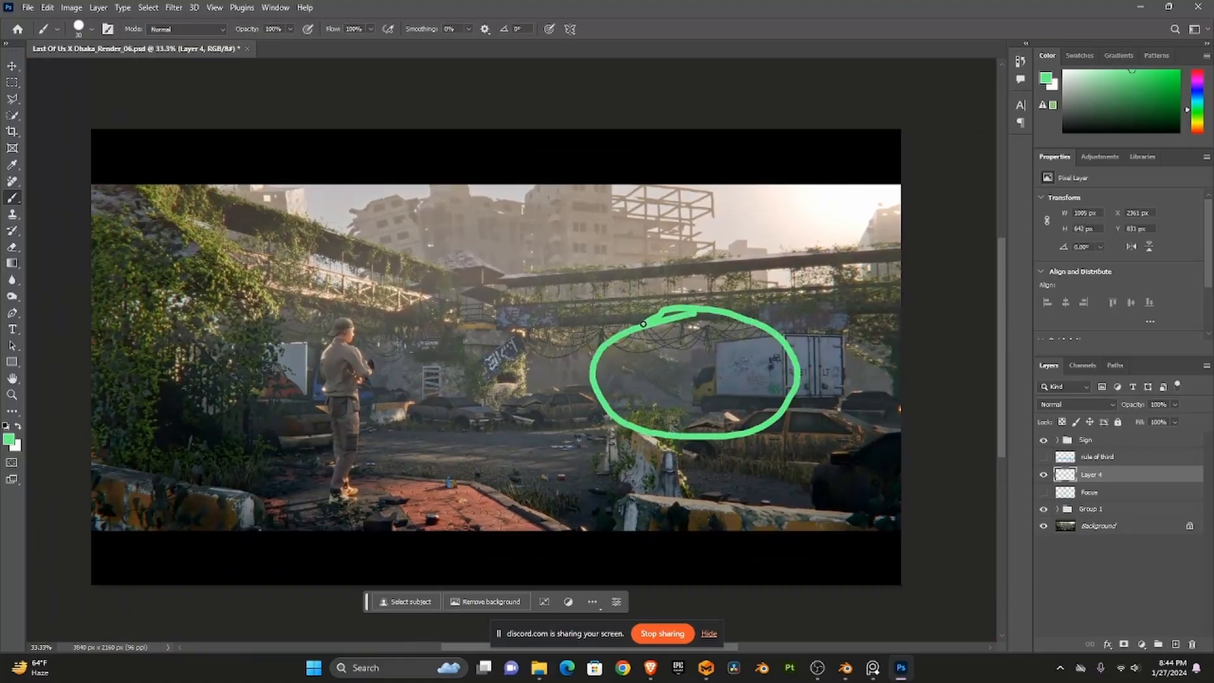
click(377, 327)
mouse_move(397, 328)
mouse_down()
mouse_move(562, 340)
mouse_move(534, 361)
mouse_up()
mouse_move(425, 491)
mouse_down()
mouse_move(566, 421)
mouse_move(574, 442)
mouse_up()
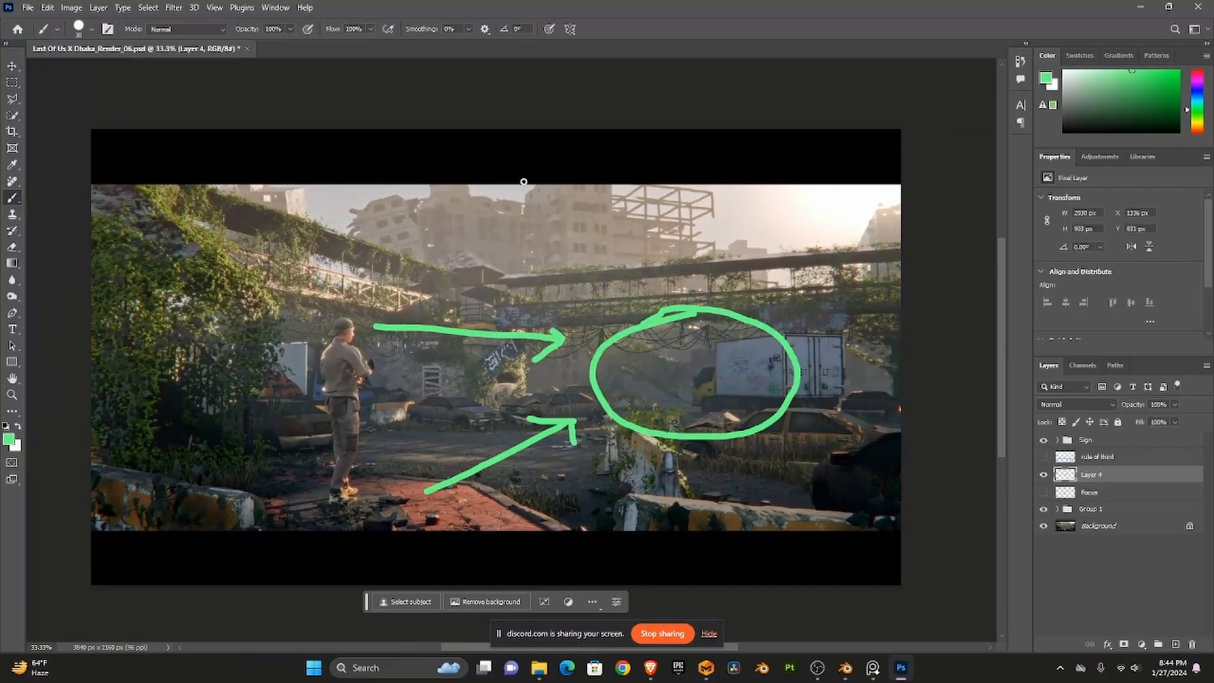
- Brush a green rectangle from the sky above the ruined buildings down to the parked truck
drag(523, 182, 535, 395)
mouse_move(524, 180)
mouse_down()
mouse_move(764, 176)
mouse_move(782, 203)
mouse_move(783, 386)
mouse_up()
mouse_move(542, 391)
mouse_down()
mouse_move(780, 407)
mouse_move(783, 388)
mouse_up()
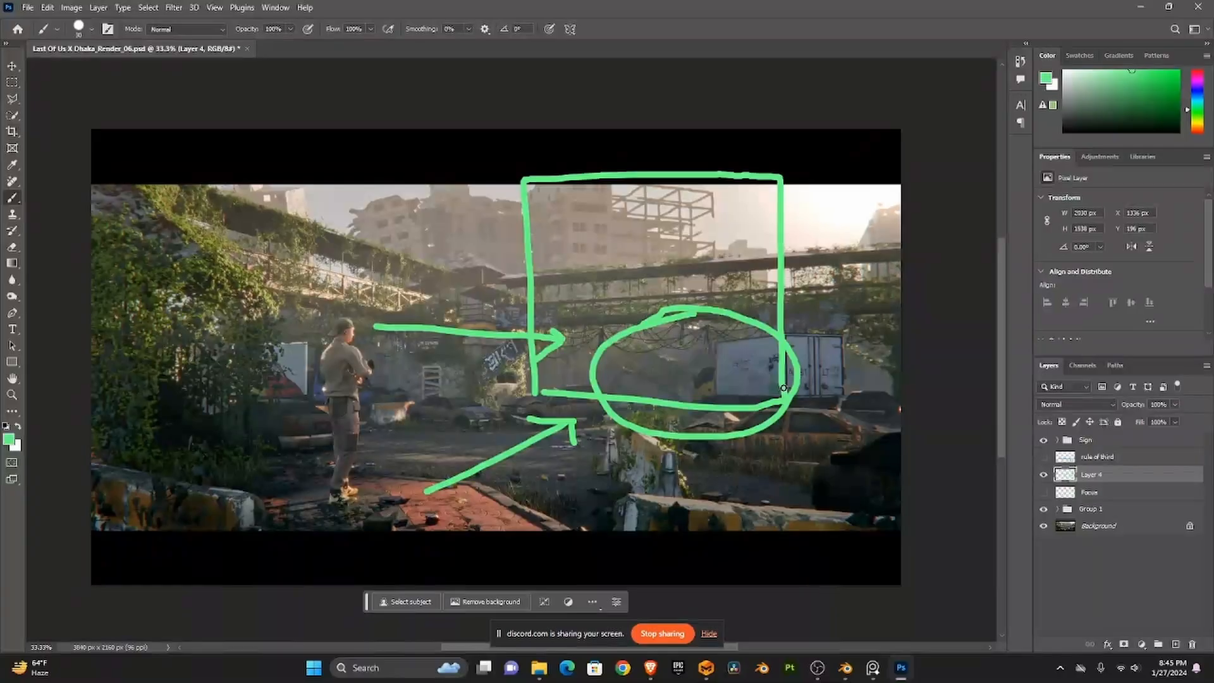
- Undo the green rectangle, arrow and circle strokes on the new layer
key(ctrl+z)
key(ctrl+z)
key(ctrl+z)
key(ctrl+z)
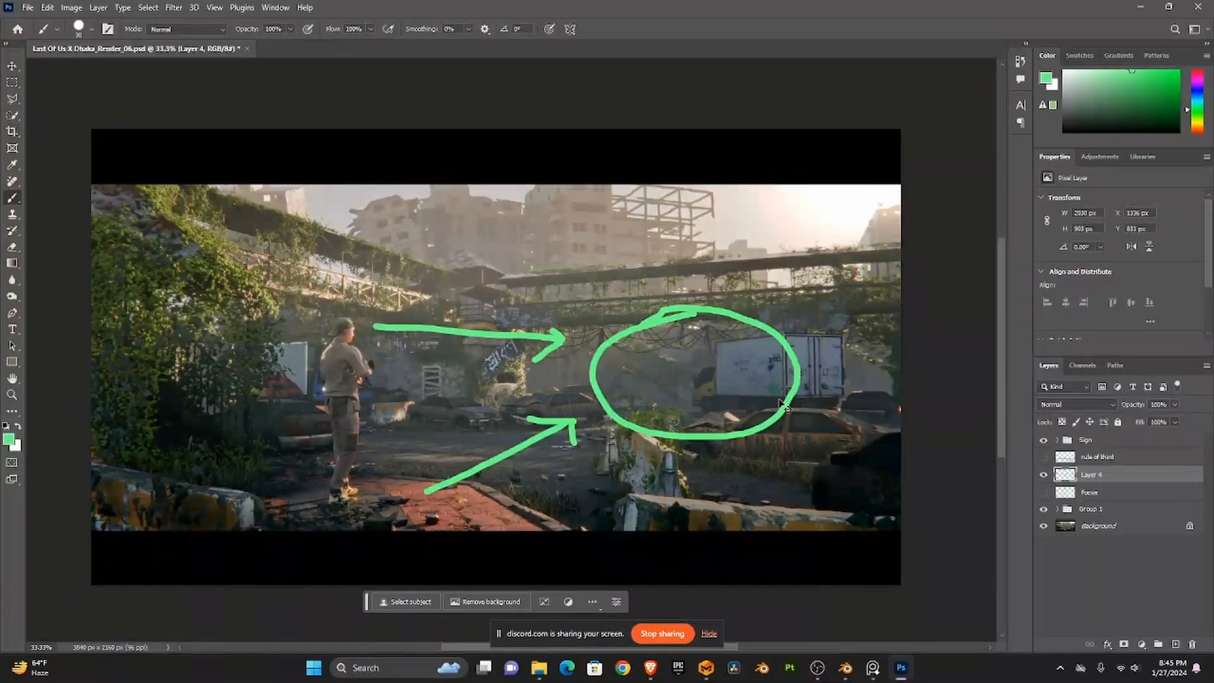
key(ctrl+z)
key(ctrl+z)
key(ctrl+z)
key(ctrl+z)
key(ctrl+z)
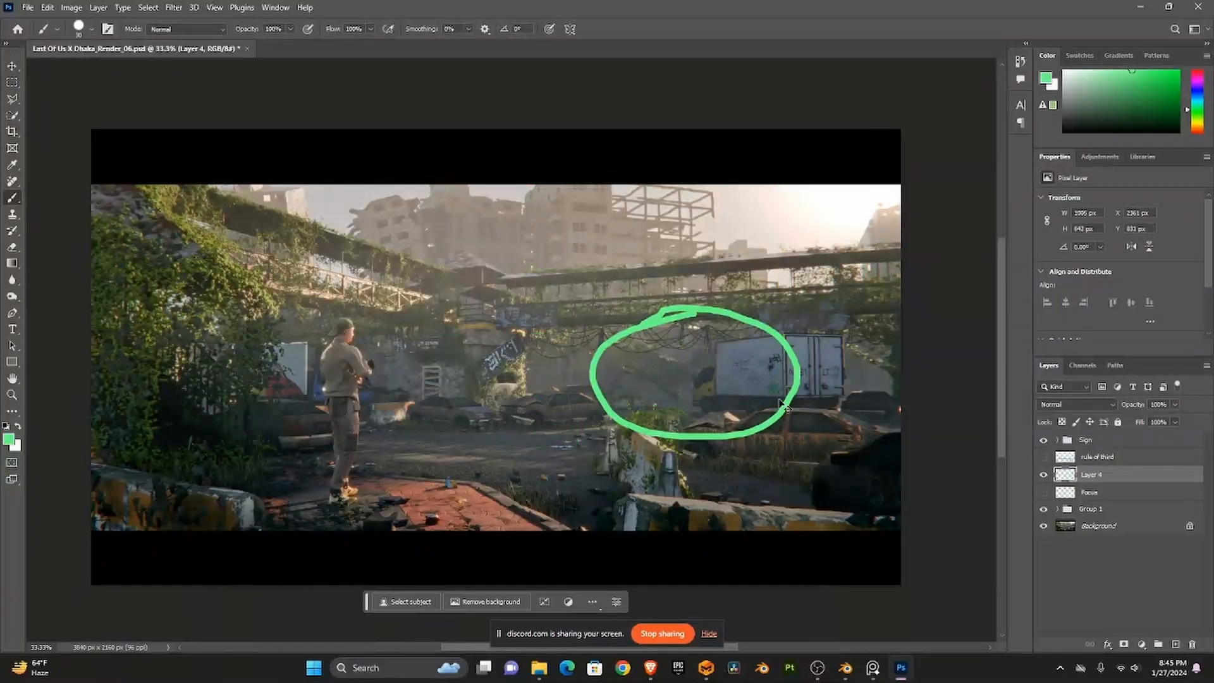
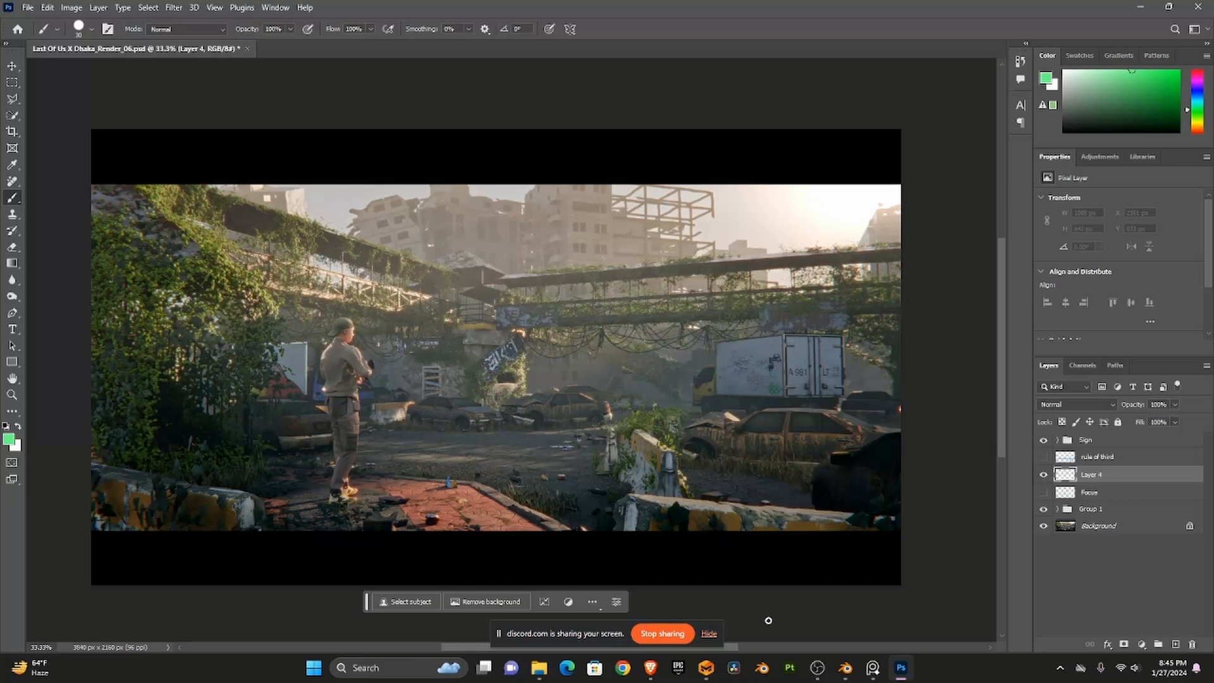
- Switch to DaVinci Resolve, open the Product_Viz project and go to its Edit page
click(744, 666)
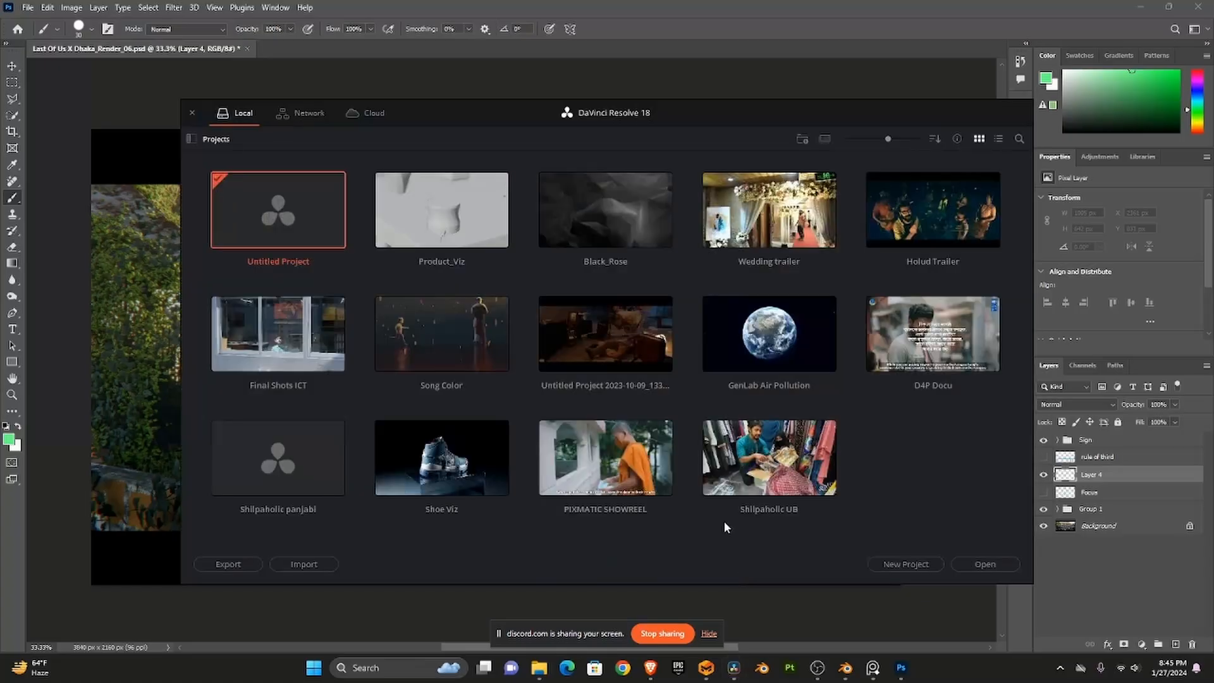
double_click(405, 202)
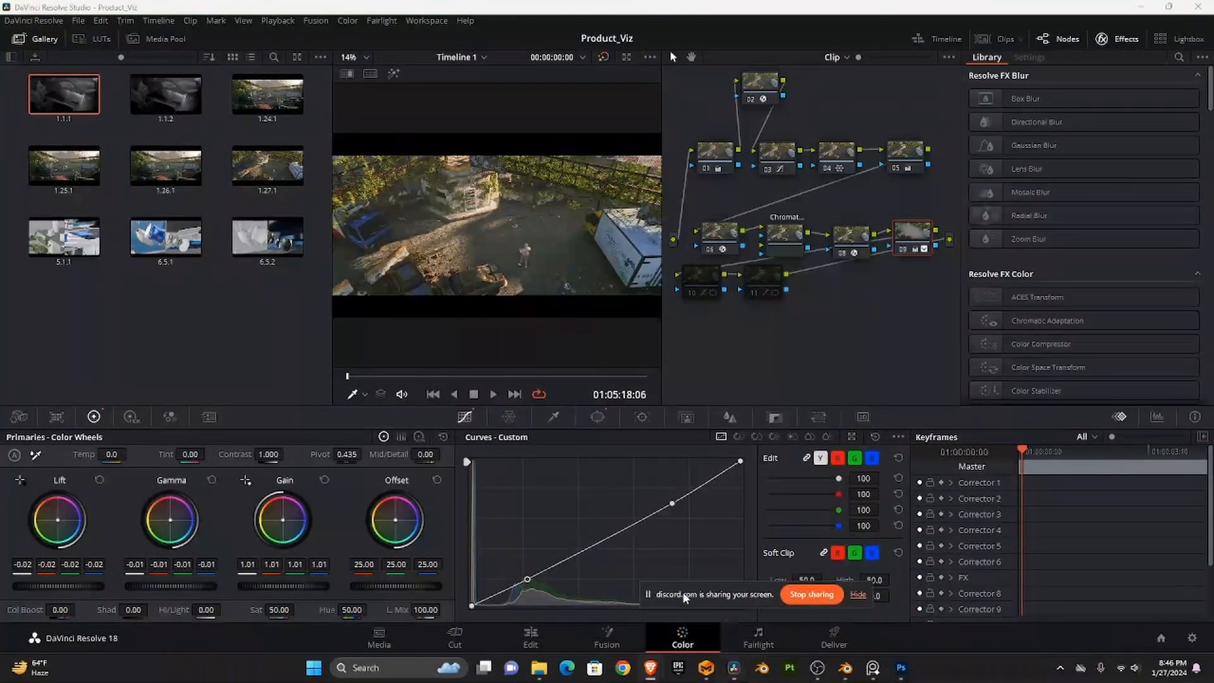
click(531, 635)
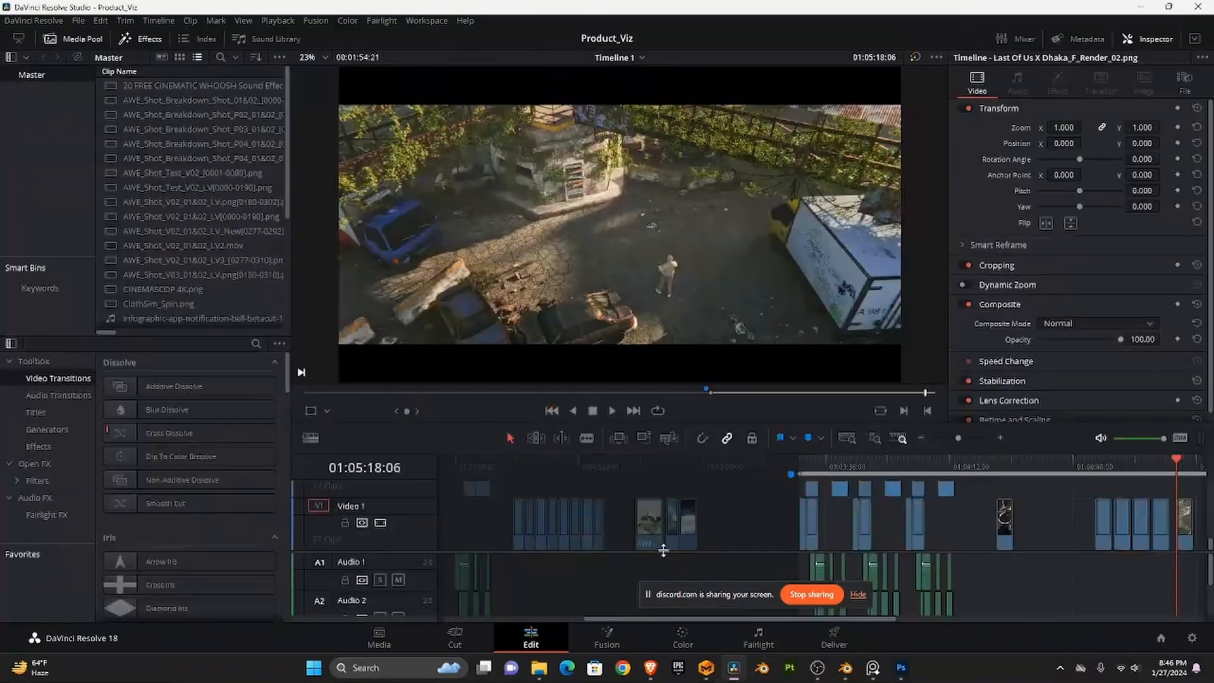
- Compare the Last Of Us X Dhaka render clips in the timeline and inspect the hanging signs in the Render_05 clip up close
scroll(867, 616, right, 5)
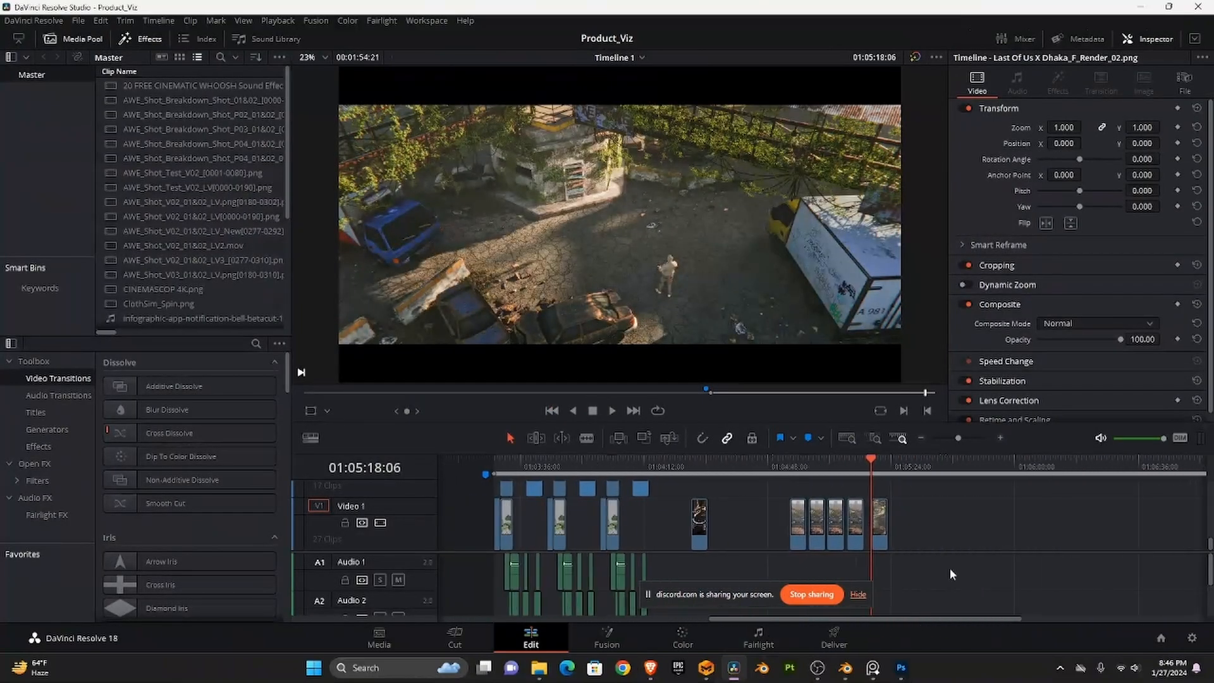
scroll(937, 548, up, 5)
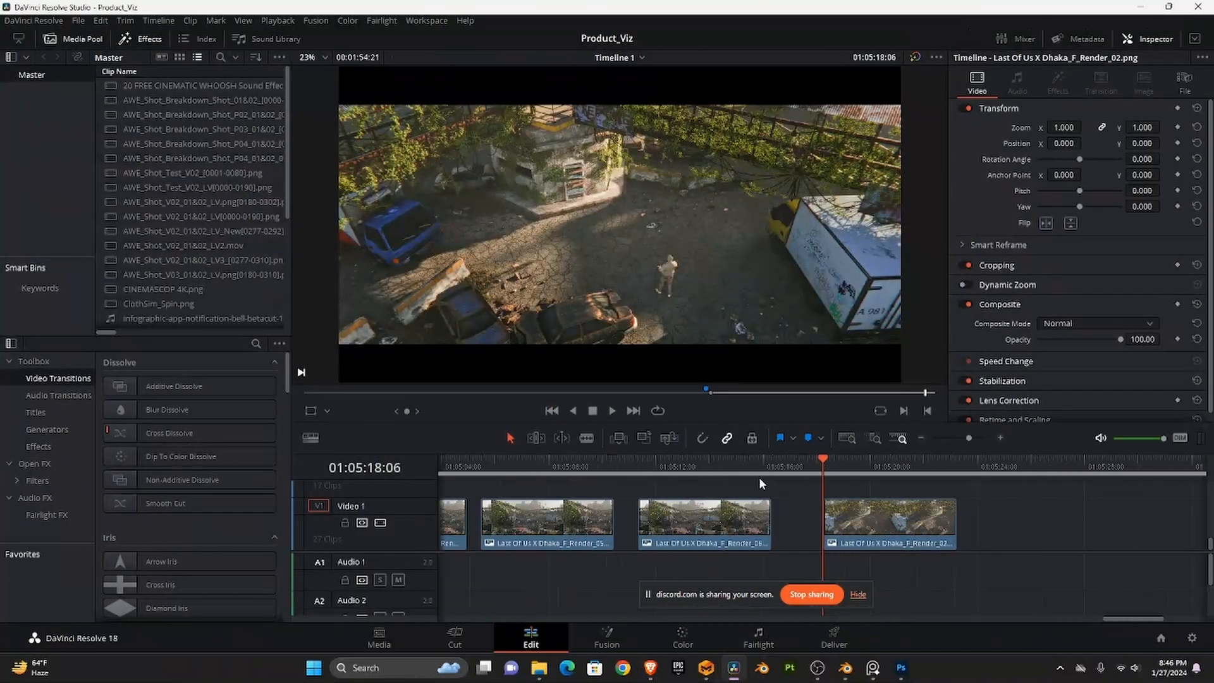
click(723, 468)
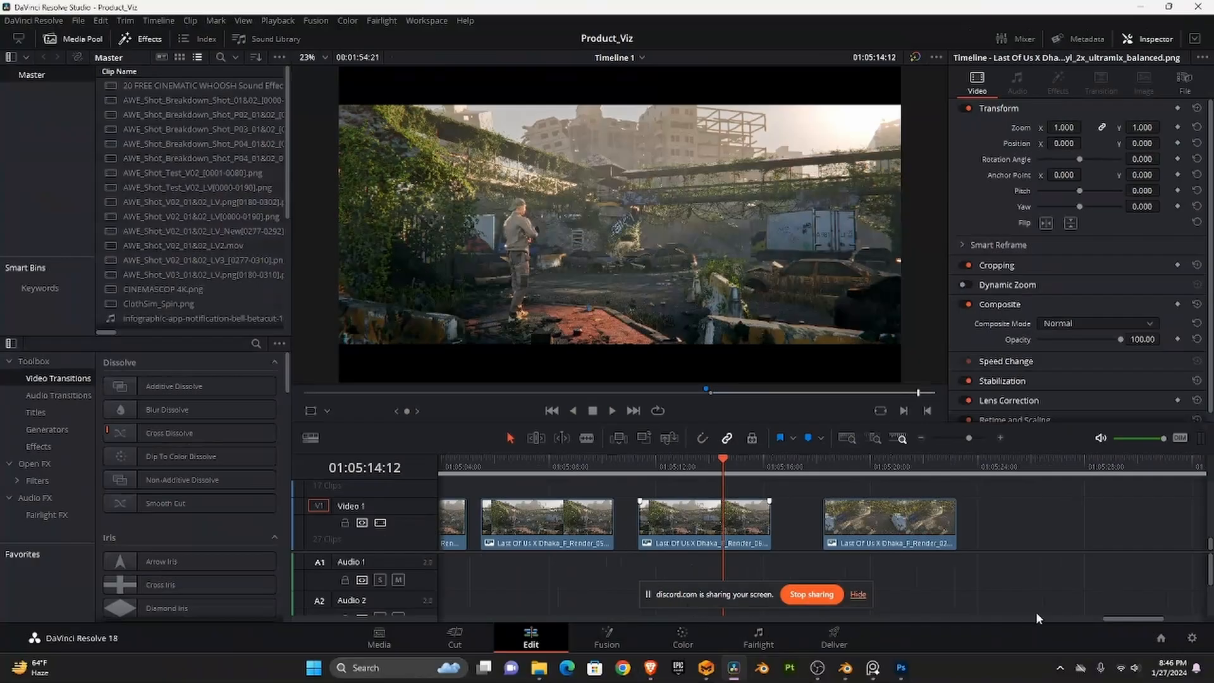
drag(1106, 623, 1084, 619)
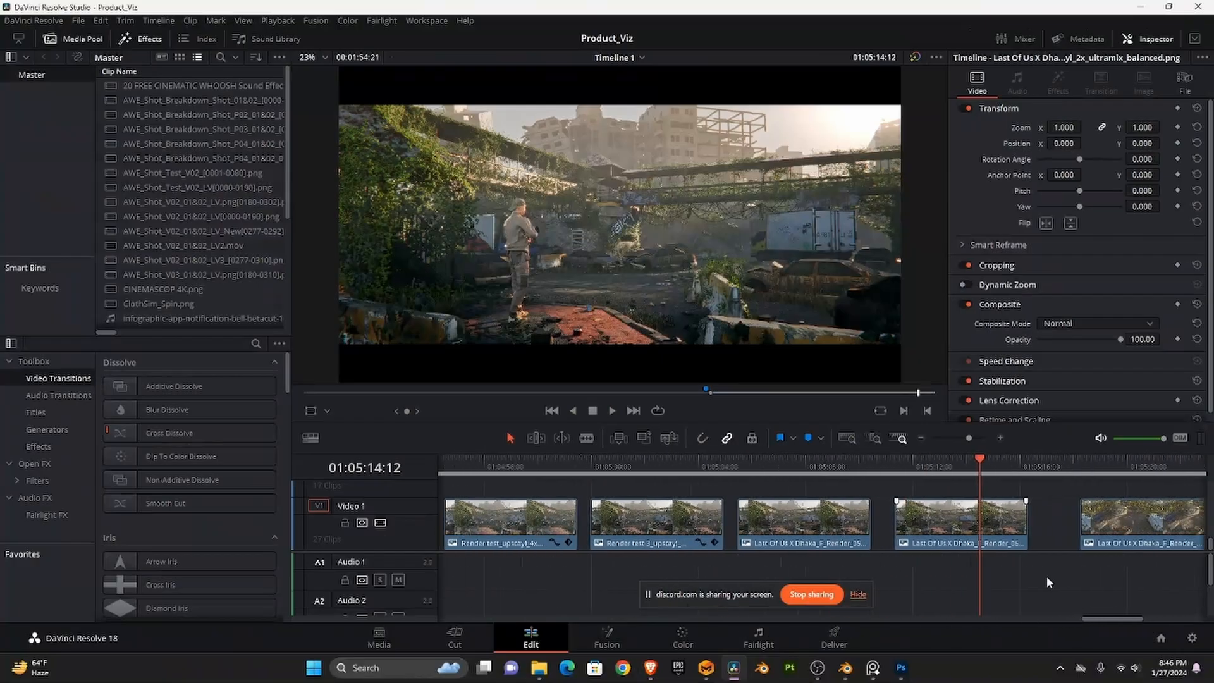
click(1101, 470)
click(926, 468)
click(810, 462)
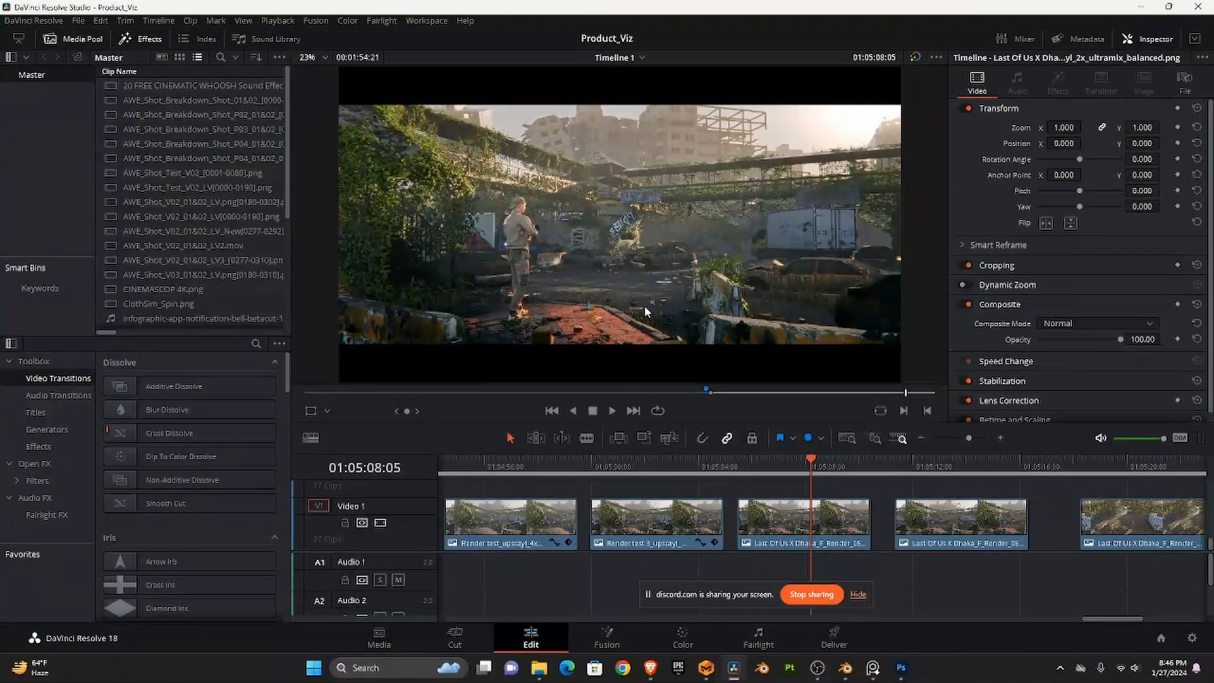
scroll(631, 225, up, 5)
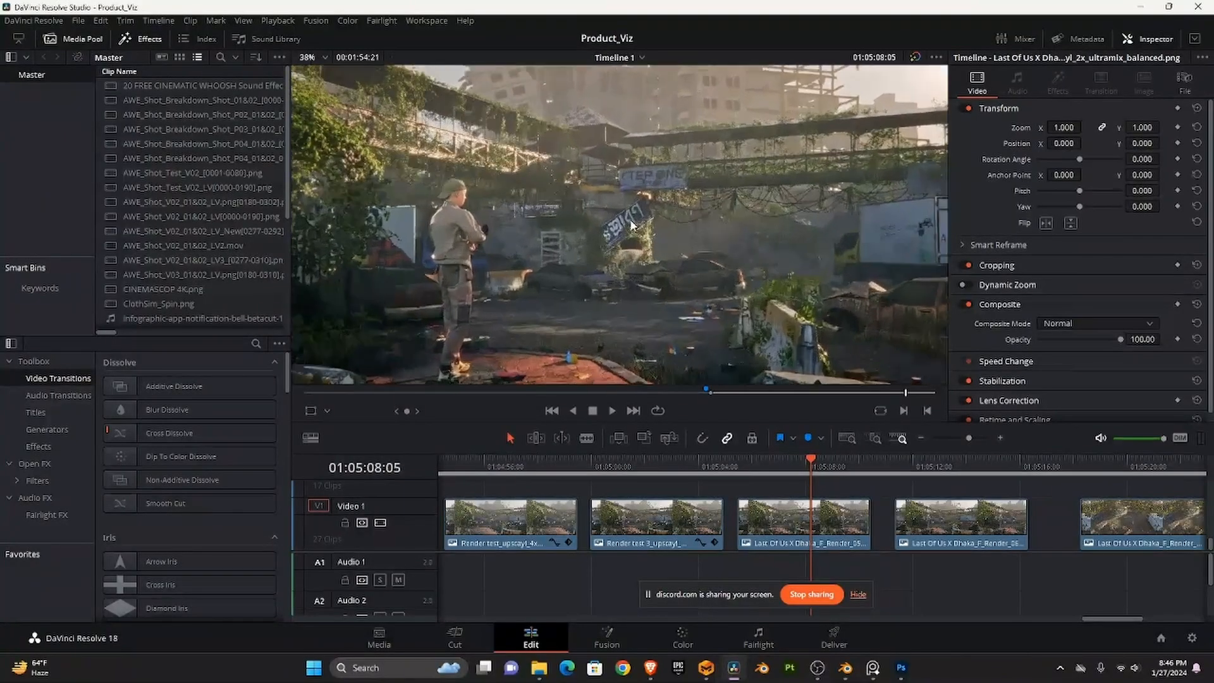
- Inspect the hanging signboards and background wall up close in the third render clip
scroll(631, 222, up, 3)
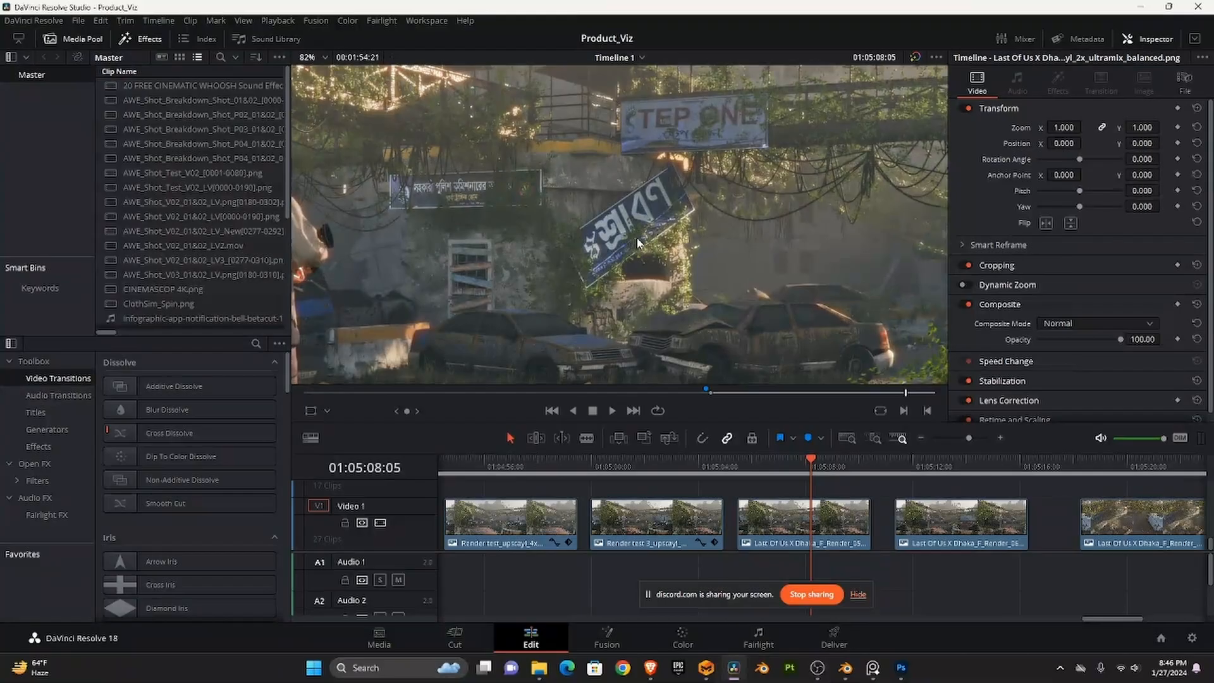
scroll(610, 240, down, 3)
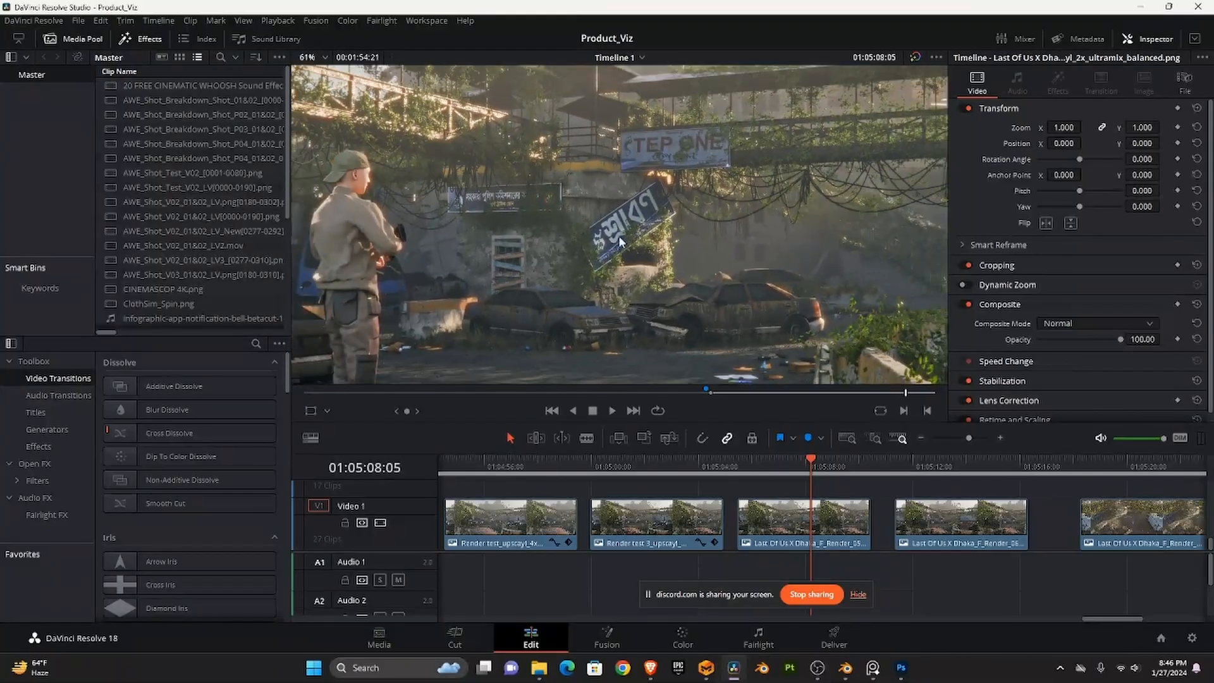
scroll(627, 259, down, 2)
scroll(627, 263, down, 1)
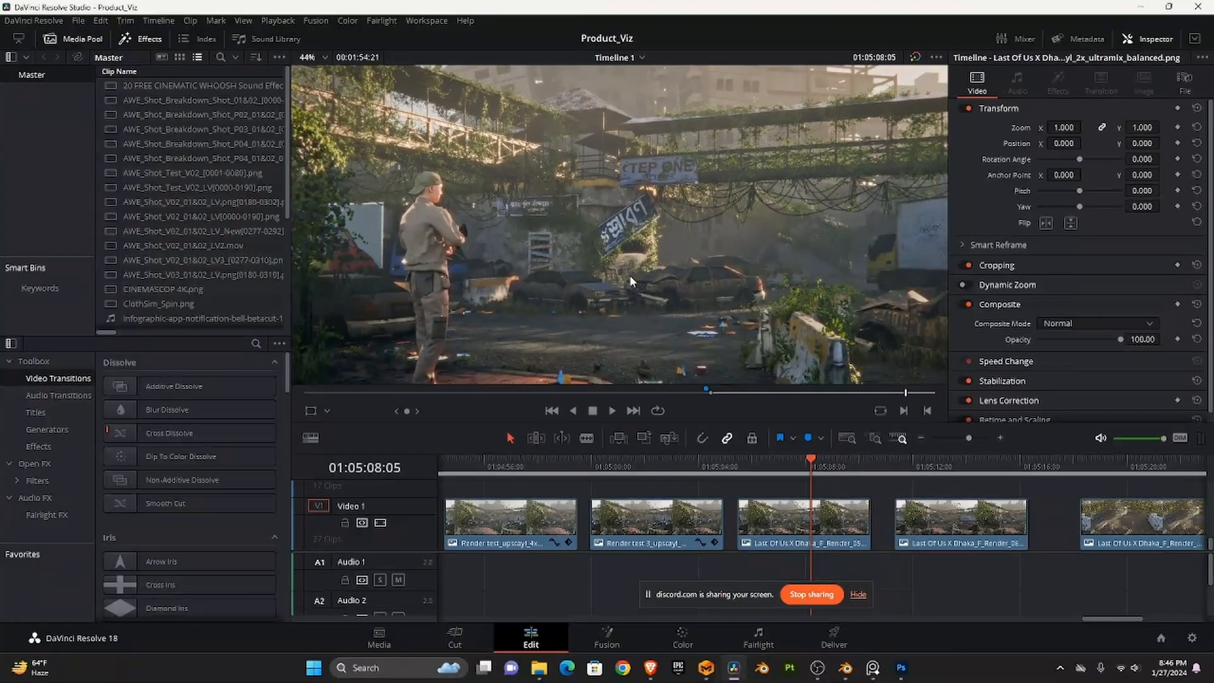
- Compare the third and fourth render clips, checking the red paving, ground litter, grass and overall lighting up close
click(914, 471)
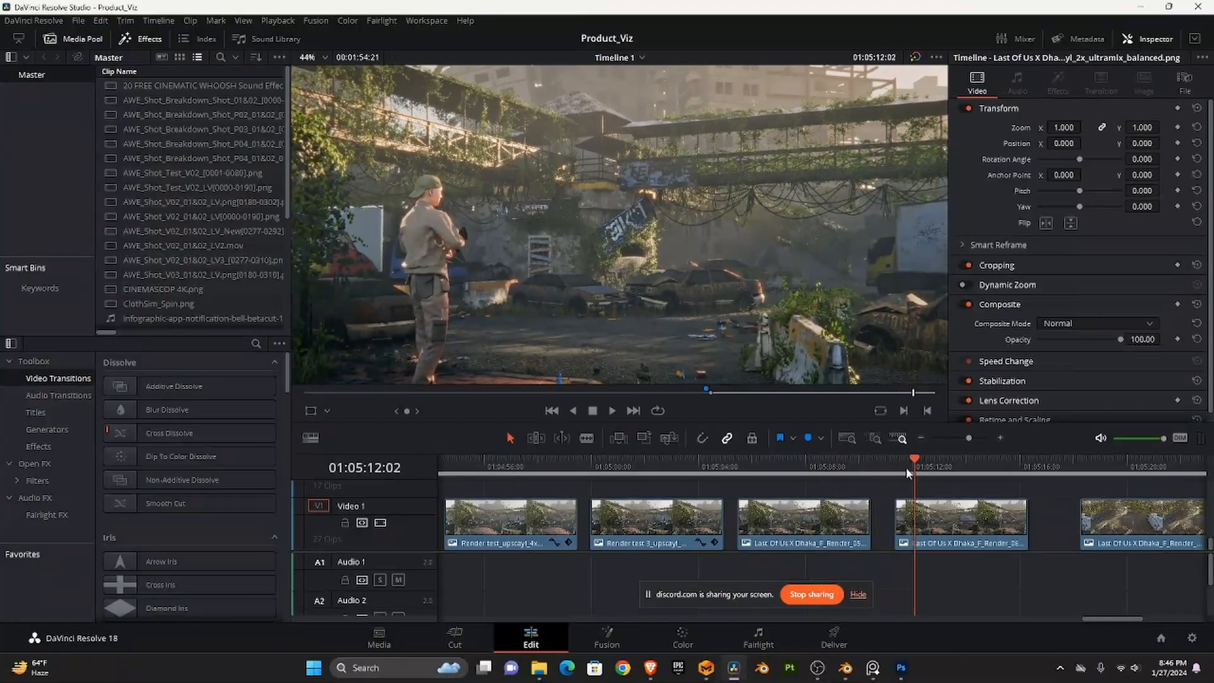
scroll(695, 309, up, 1)
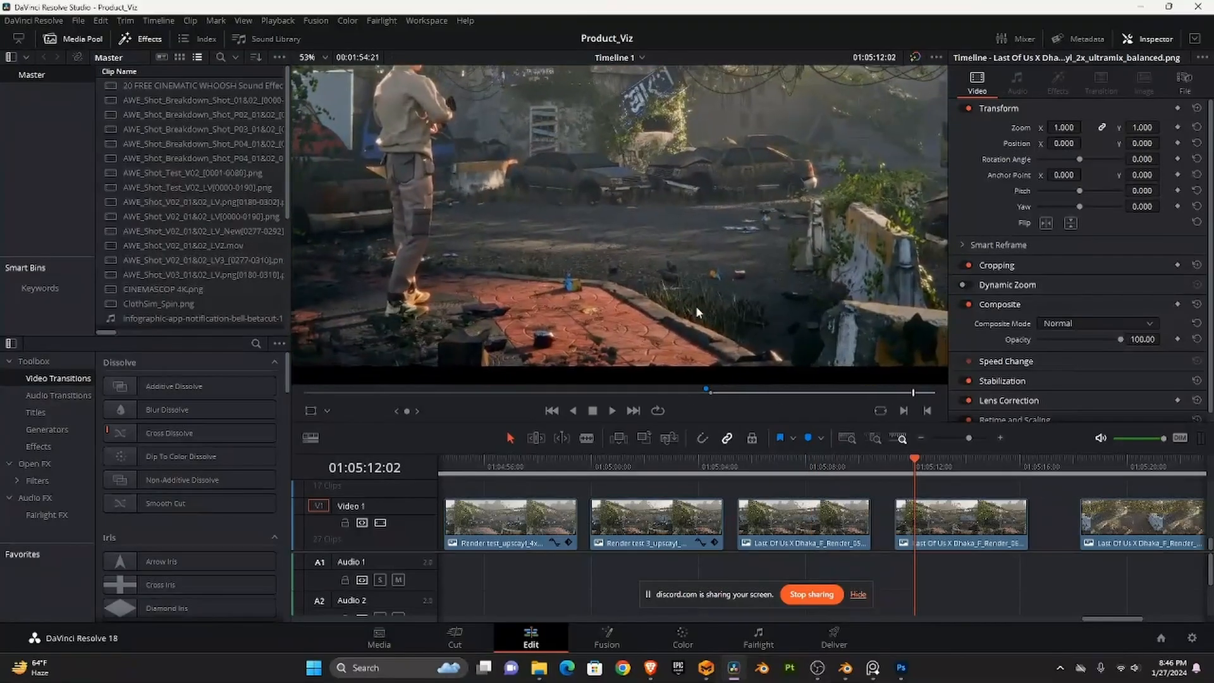
click(814, 460)
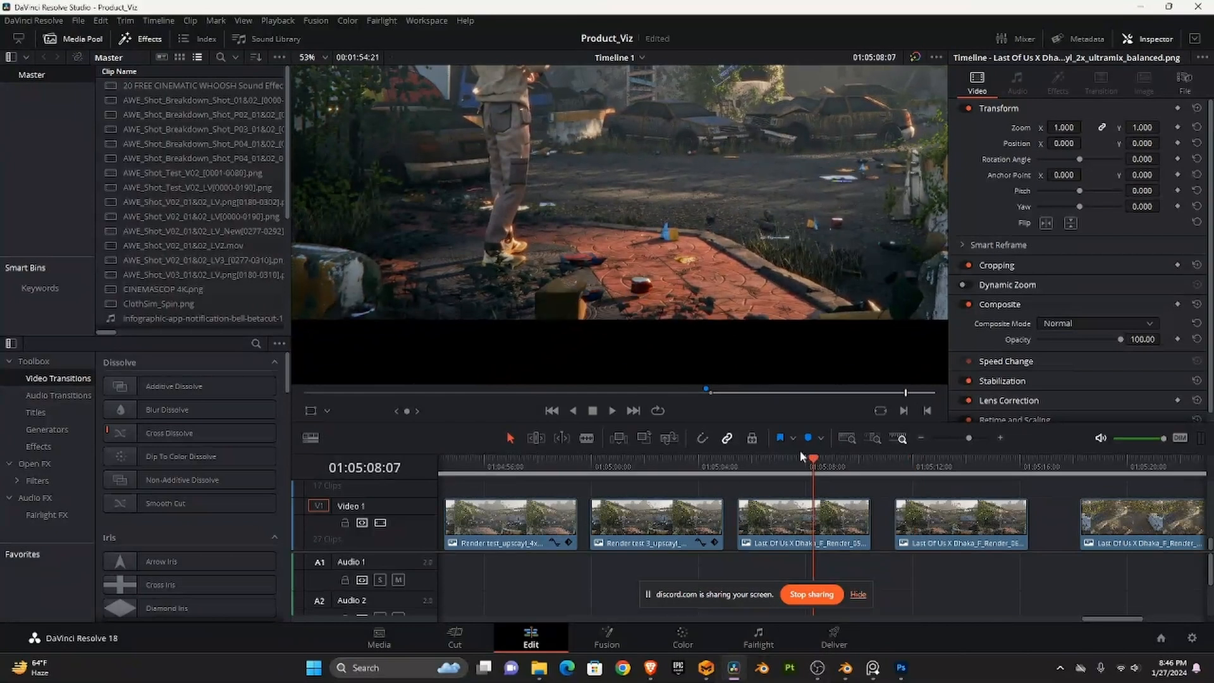
scroll(544, 309, up, 2)
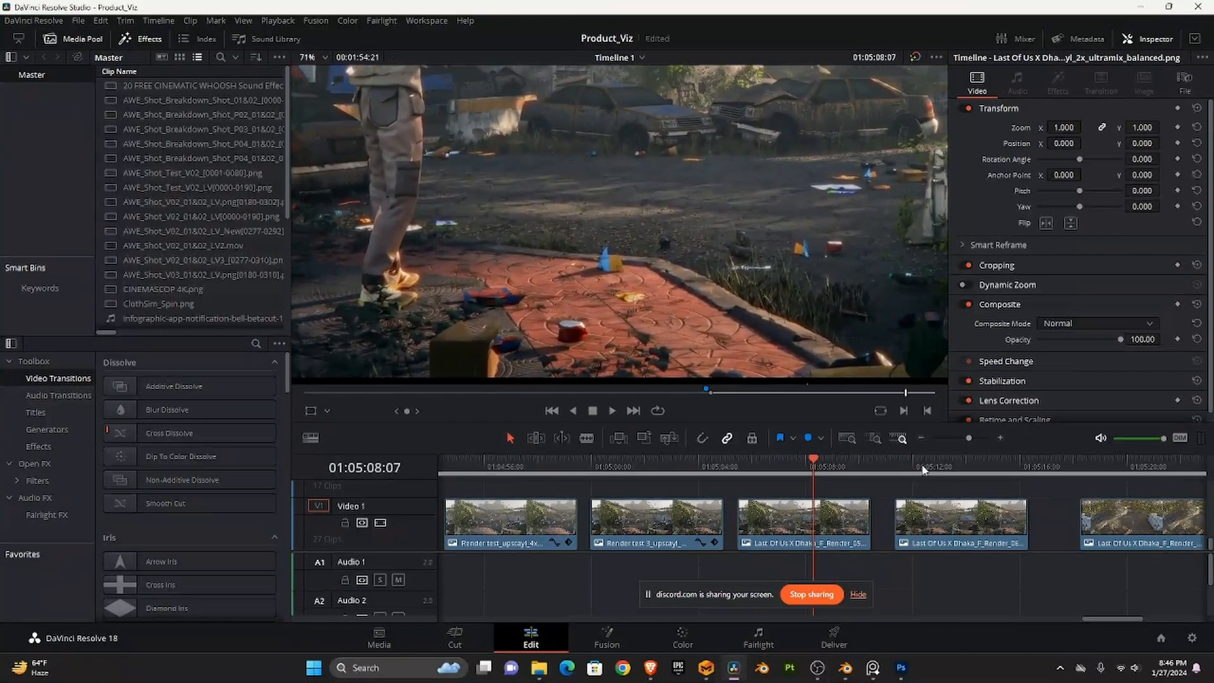
click(923, 468)
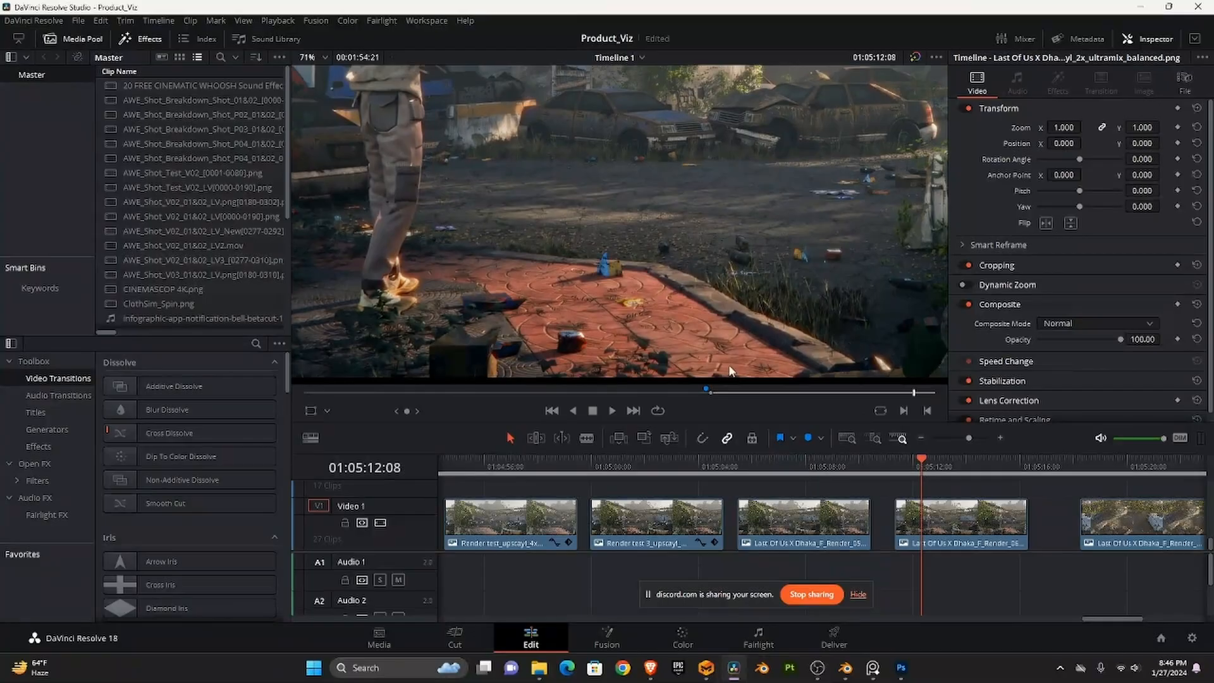
scroll(712, 300, down, 2)
scroll(624, 322, down, 2)
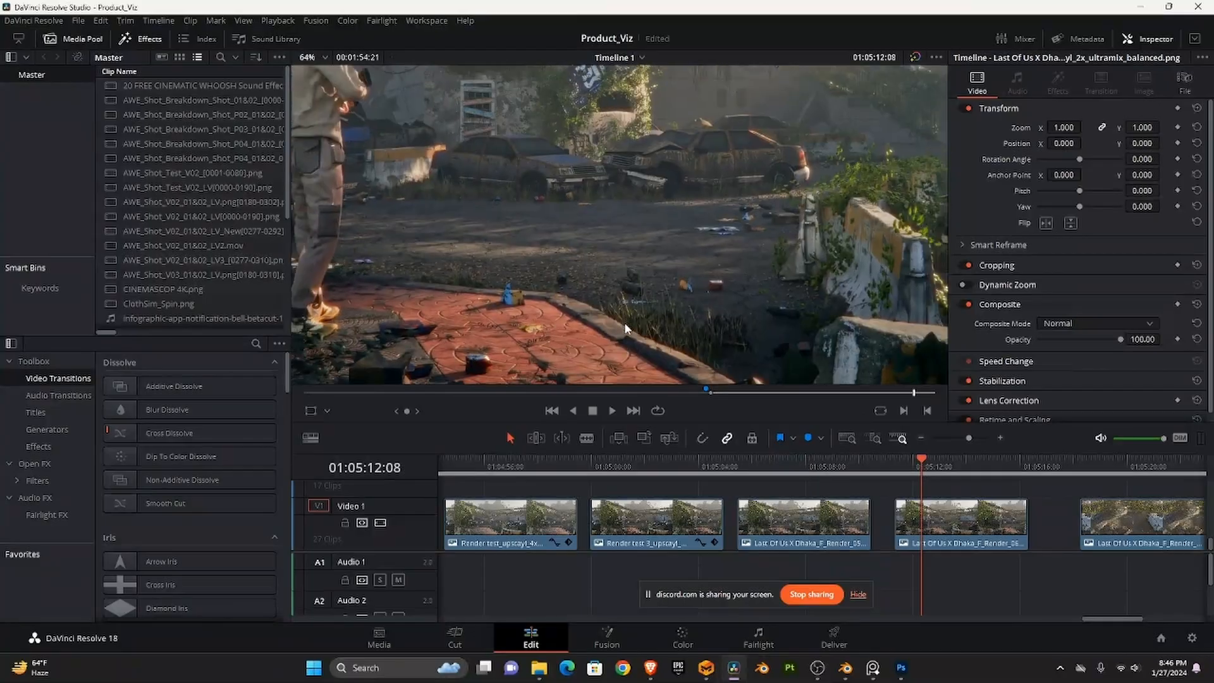
scroll(690, 329, down, 2)
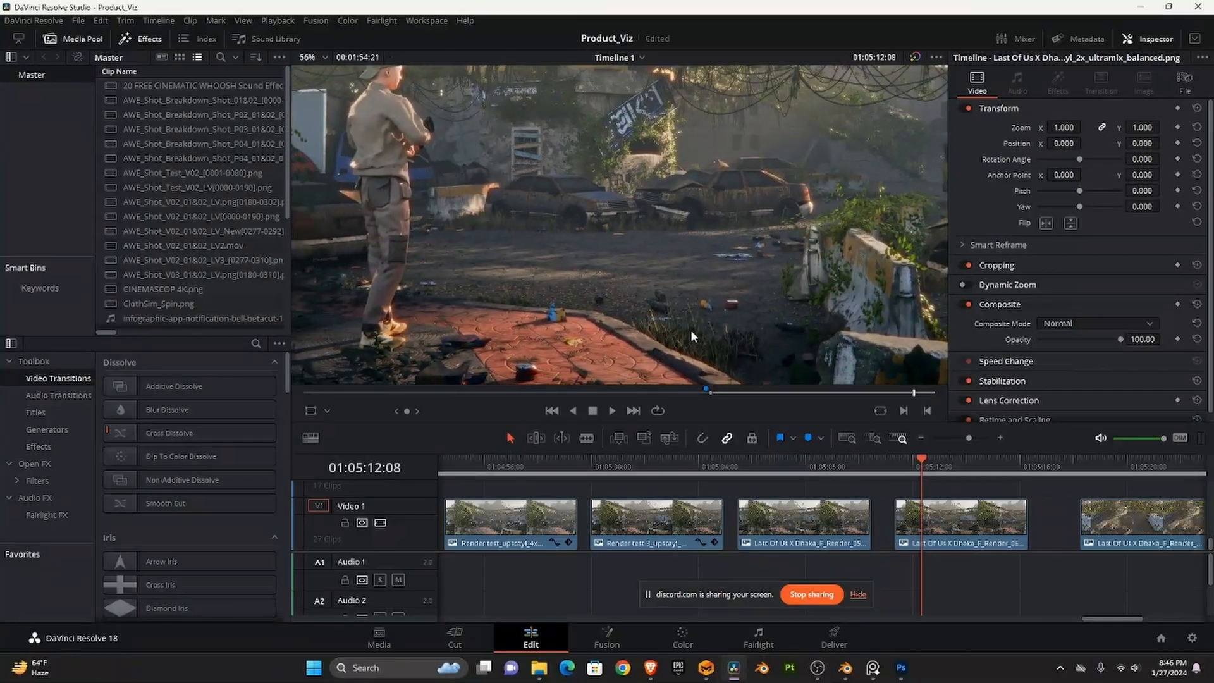
scroll(690, 324, down, 1)
scroll(635, 304, down, 1)
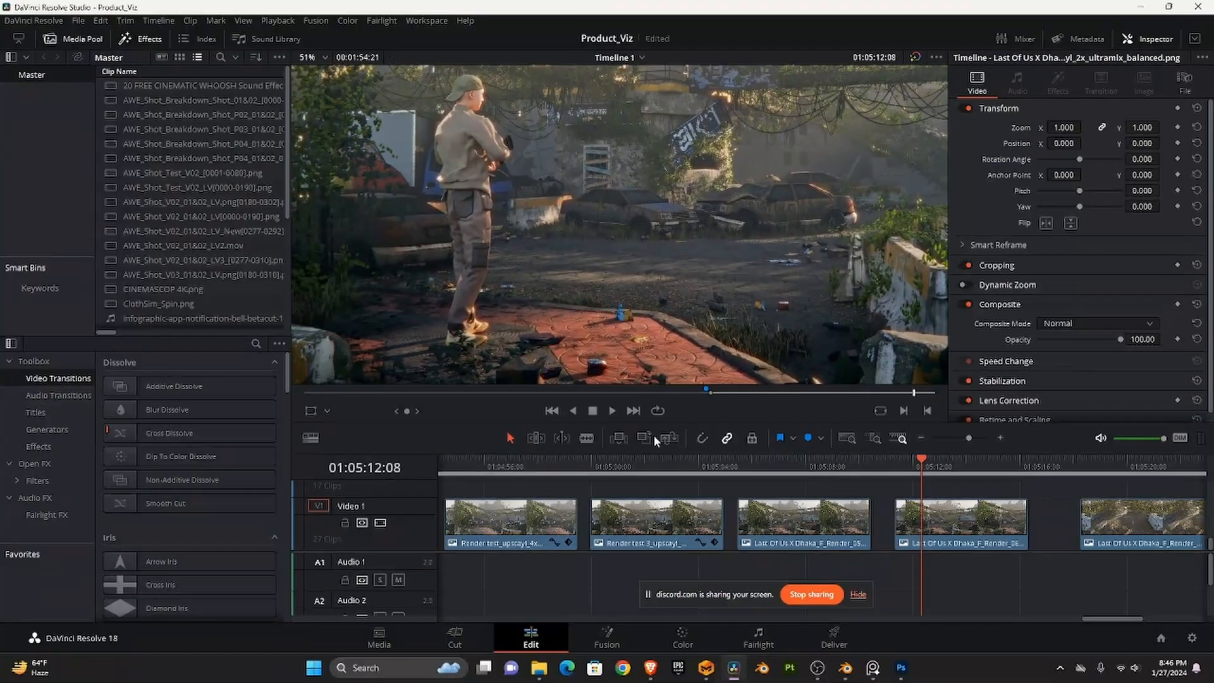
- Examine the truck and wrecked car in the first render clip, Render test_upscayl_4x, ending with the whole frame in view
click(657, 475)
click(538, 474)
scroll(604, 312, down, 2)
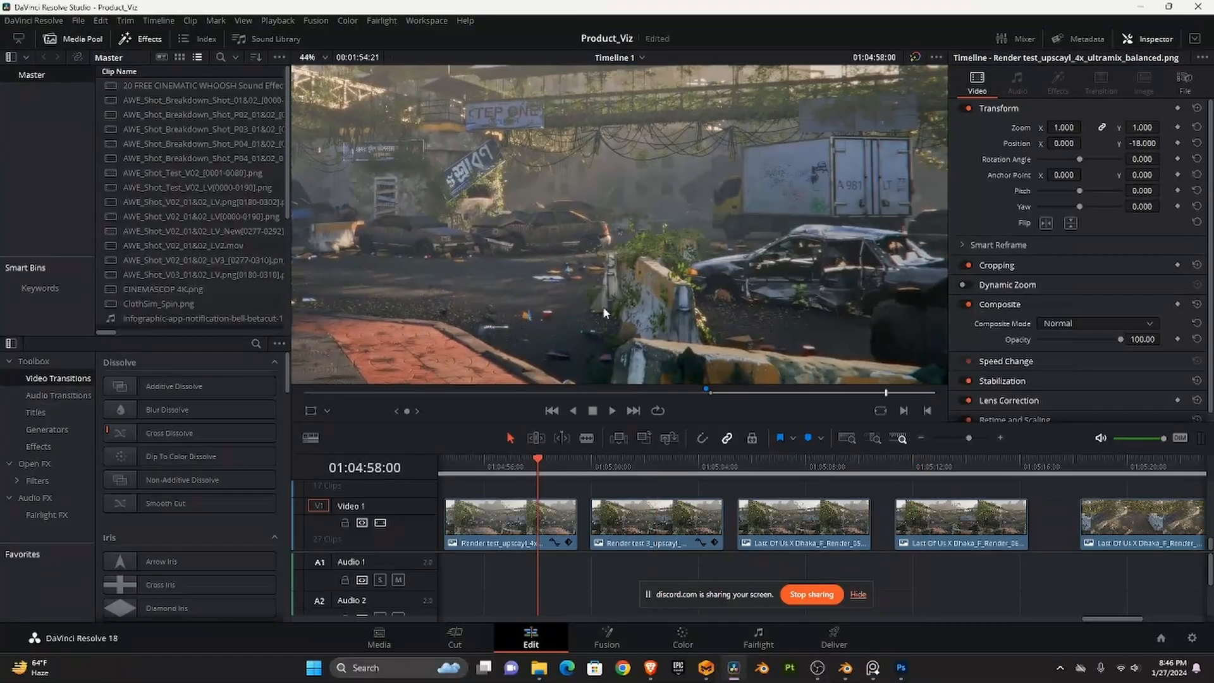
scroll(604, 312, right, 3)
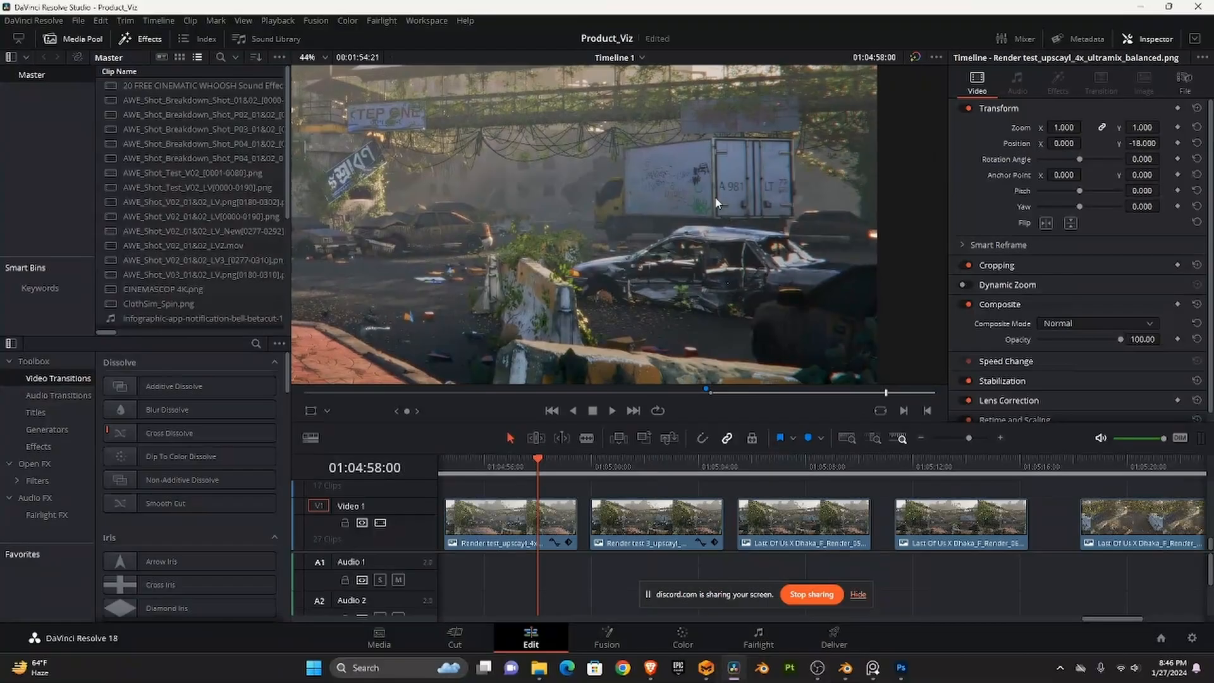
scroll(449, 237, left, 1)
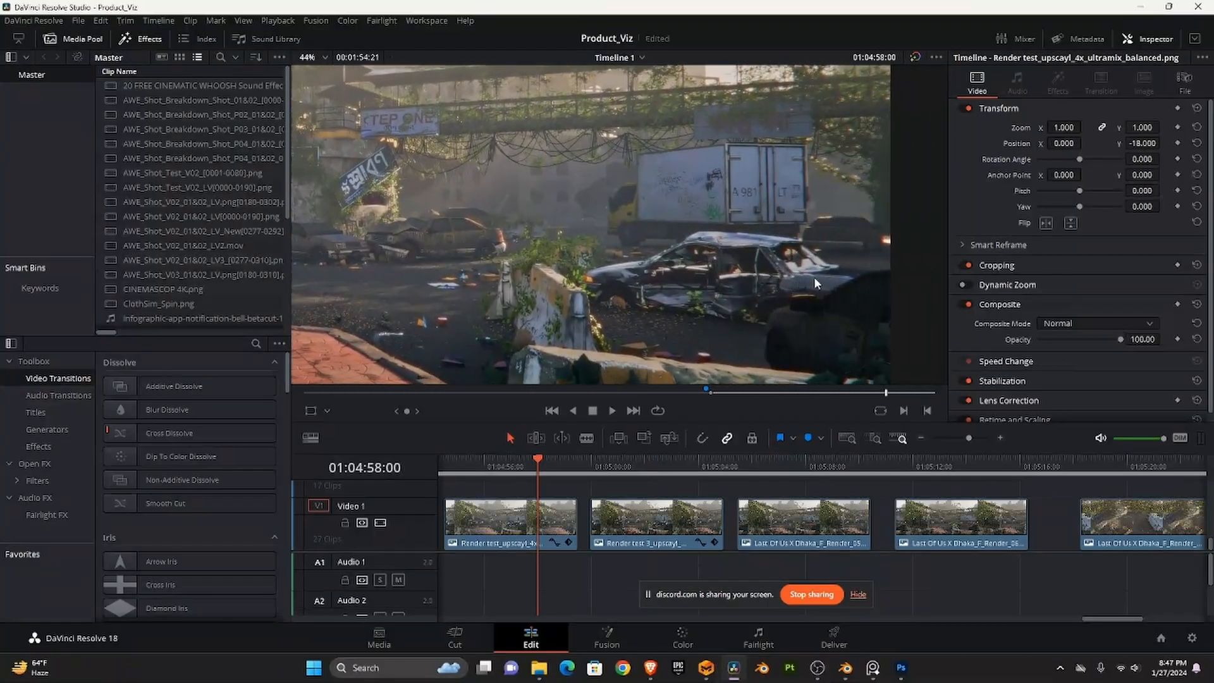
scroll(808, 284, down, 4)
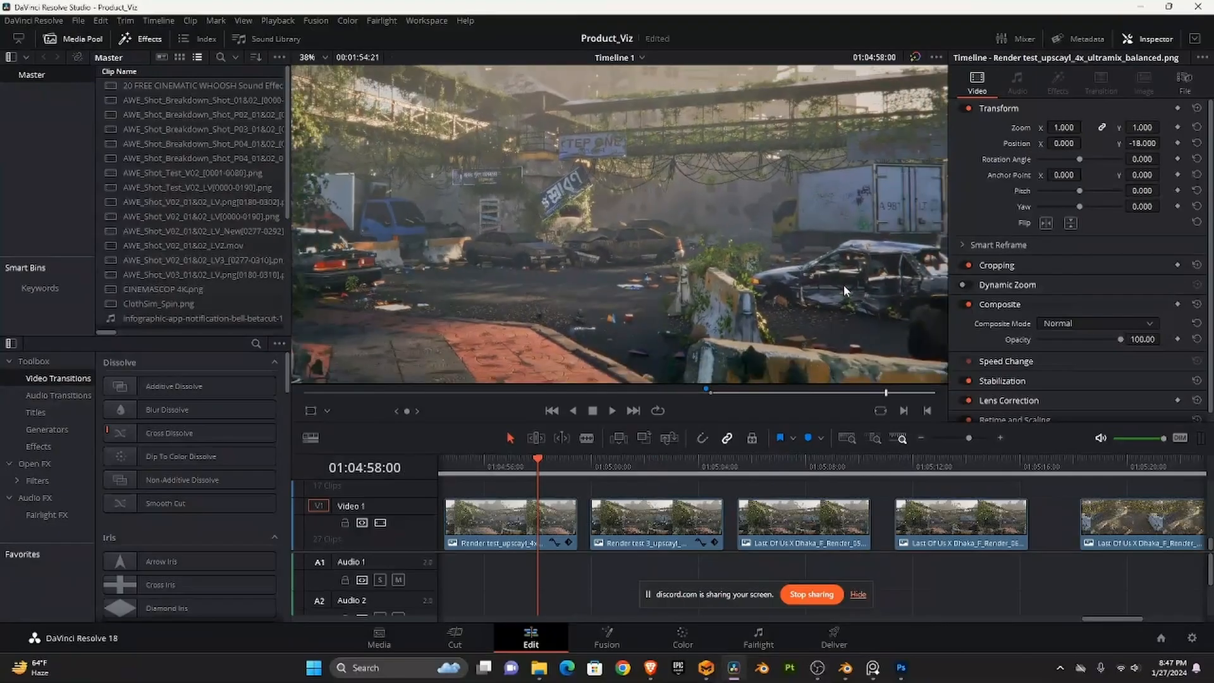
scroll(809, 284, down, 1)
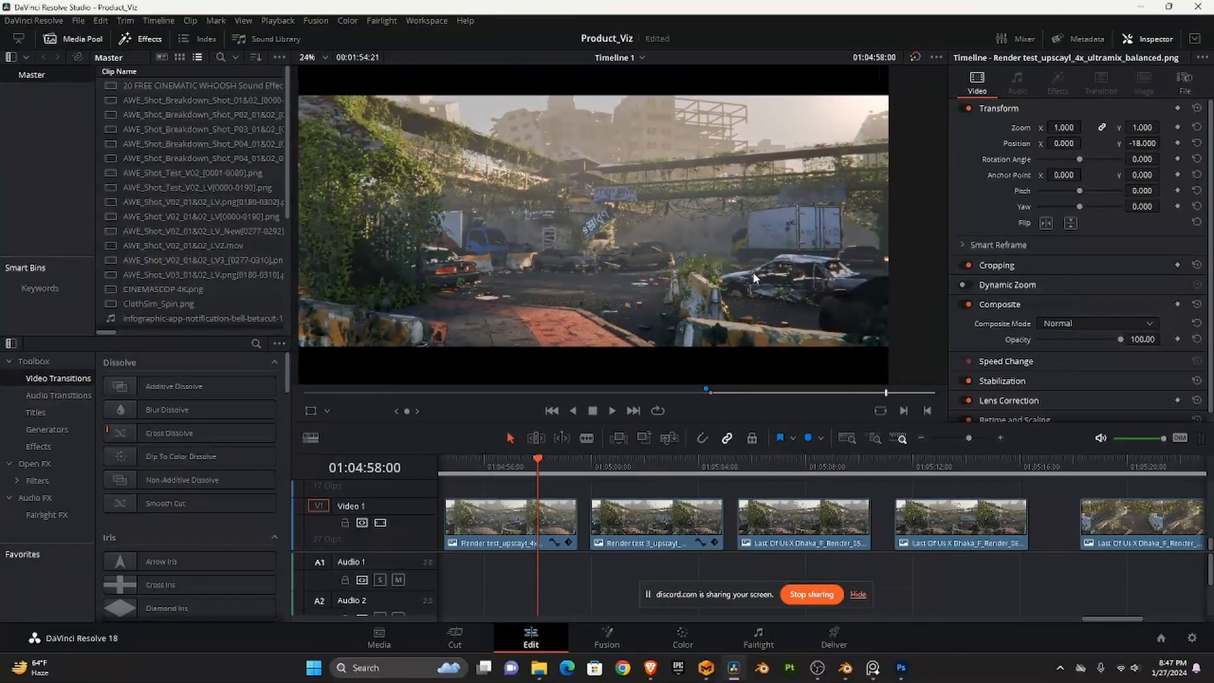
- Step through the second, third and fourth render clips to compare the added character, car and signboards
click(648, 462)
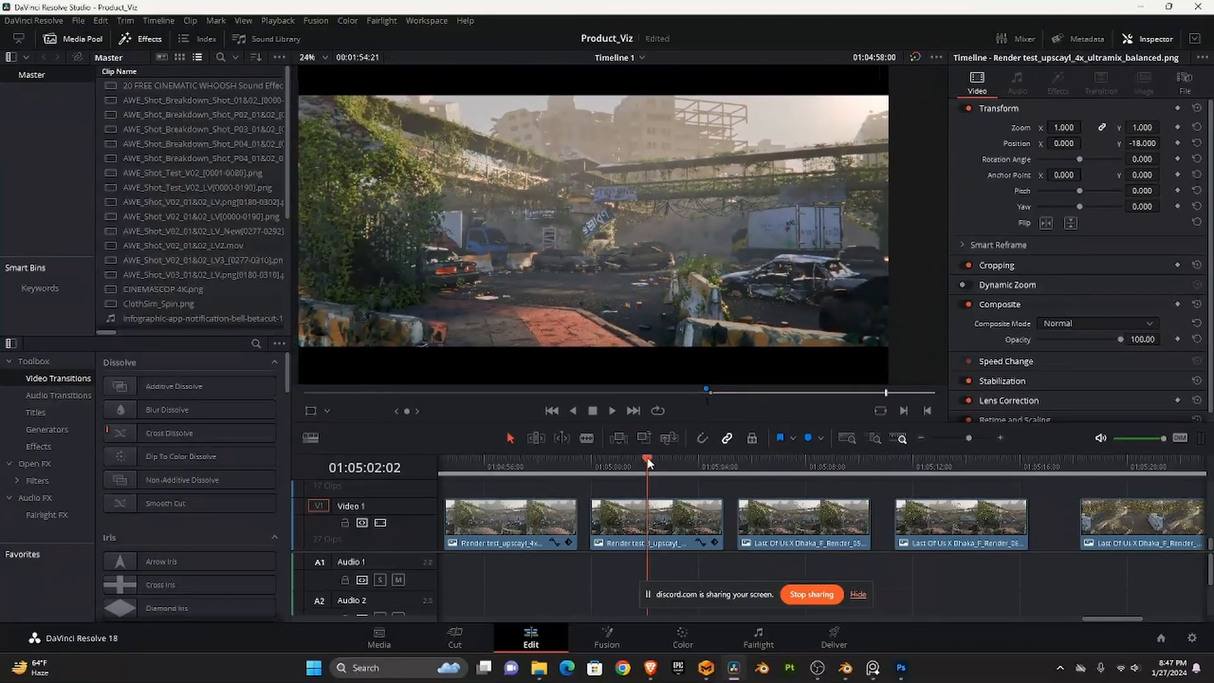
click(813, 462)
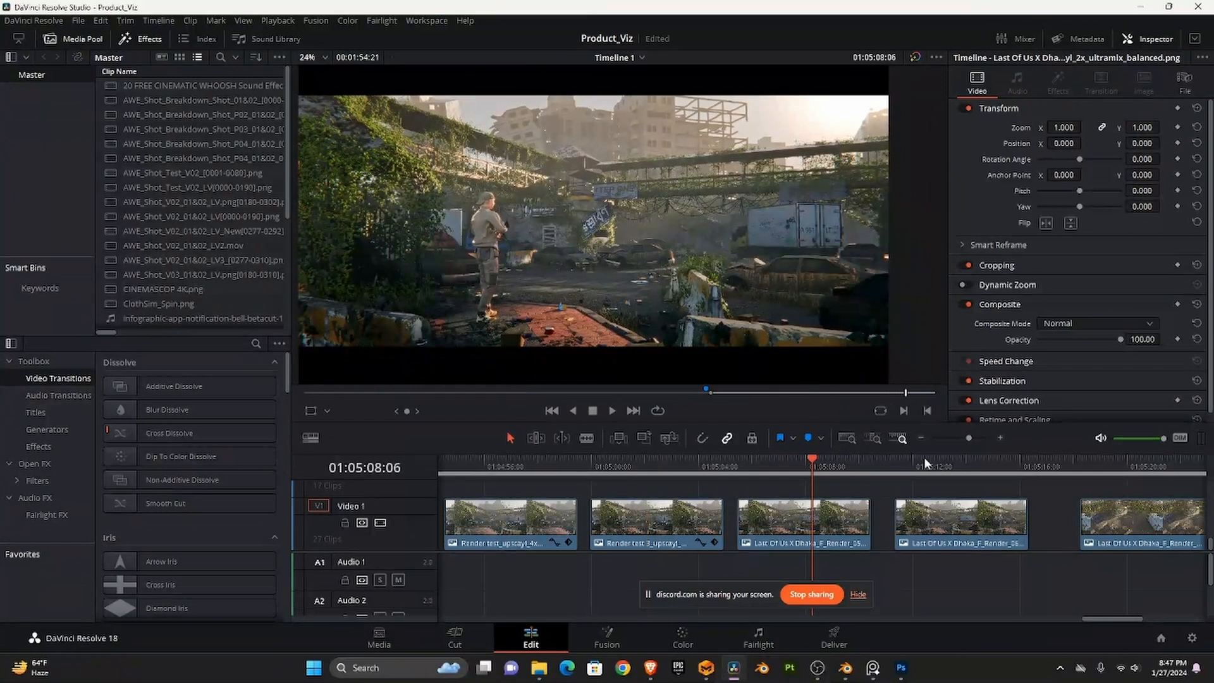
mouse_move(924, 460)
mouse_down()
mouse_move(909, 460)
mouse_move(924, 464)
mouse_up()
scroll(632, 248, up, 3)
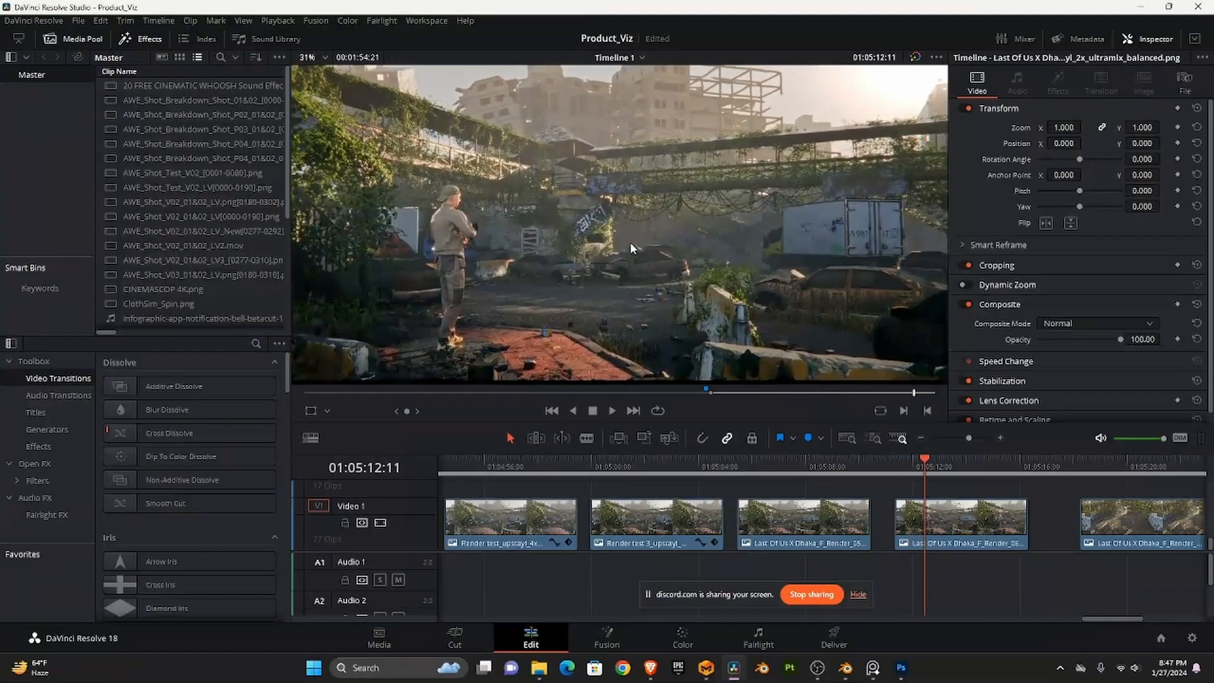
scroll(632, 247, up, 2)
click(820, 460)
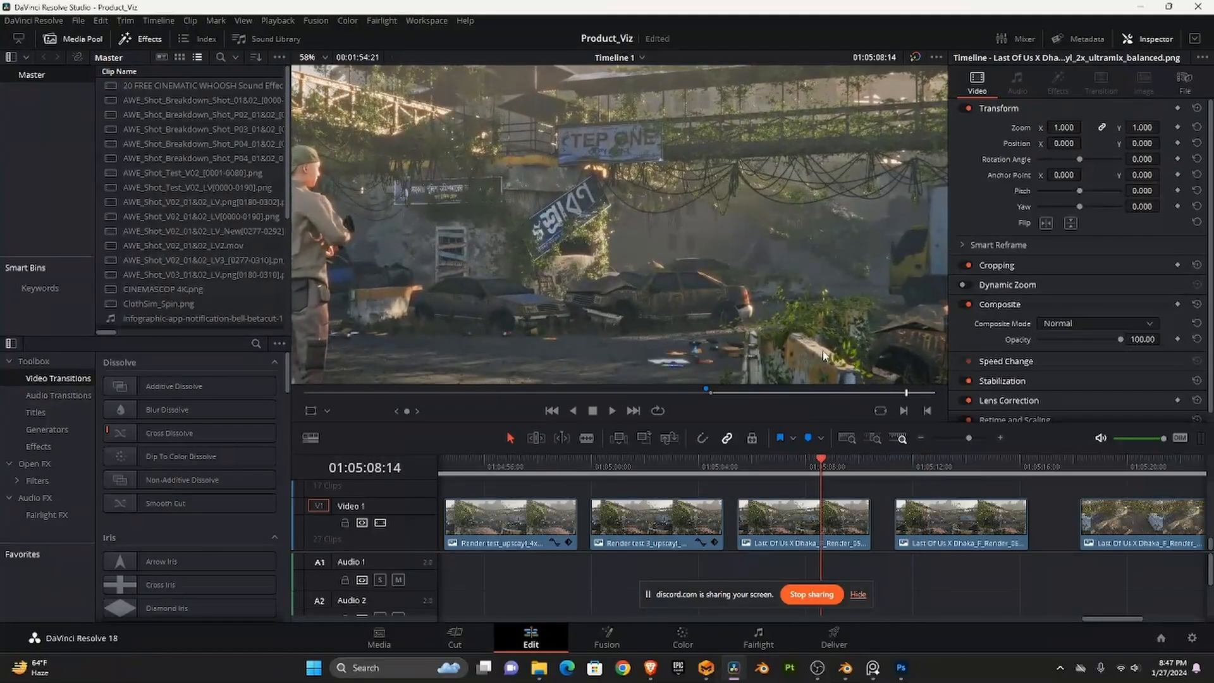
- Examine the signboards, truck and wrecked car in the second render clip, Render test 3
click(672, 463)
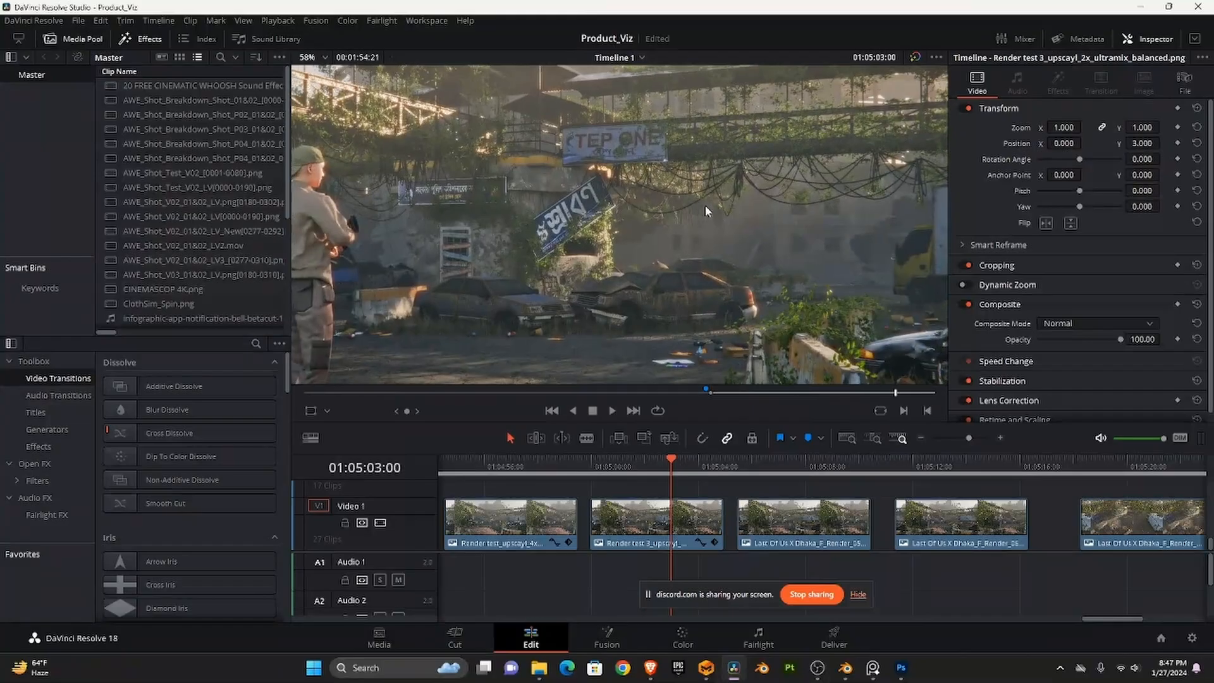
drag(640, 228, 573, 221)
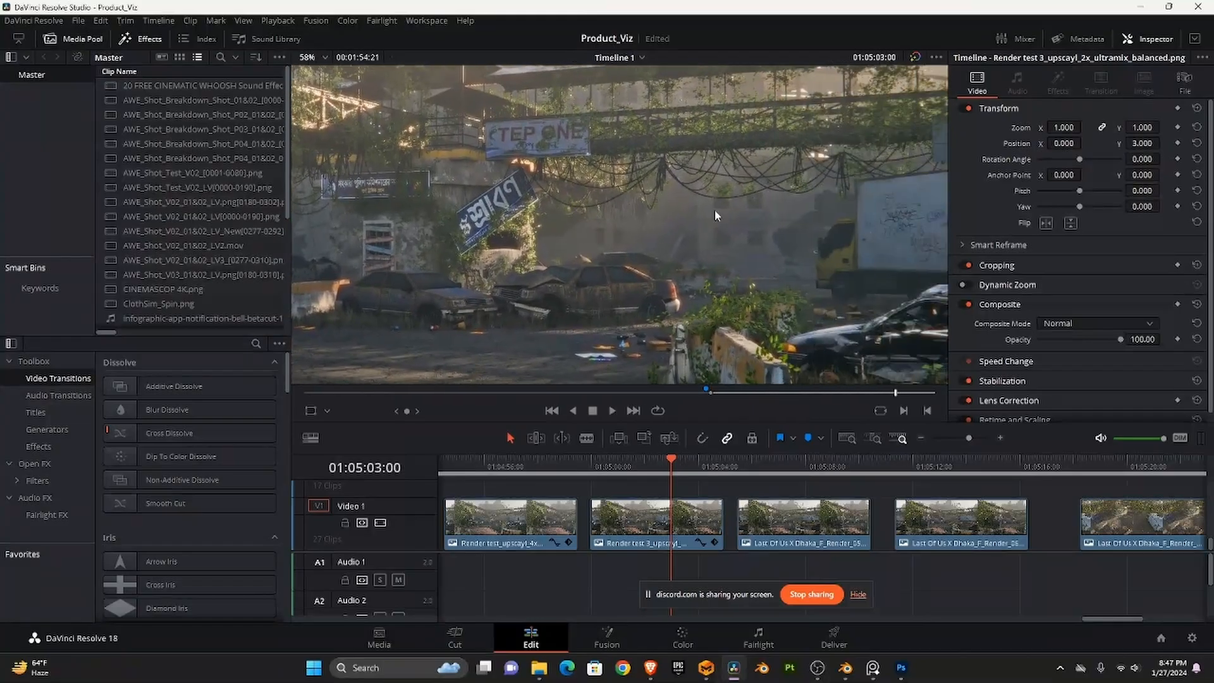
scroll(785, 247, down, 2)
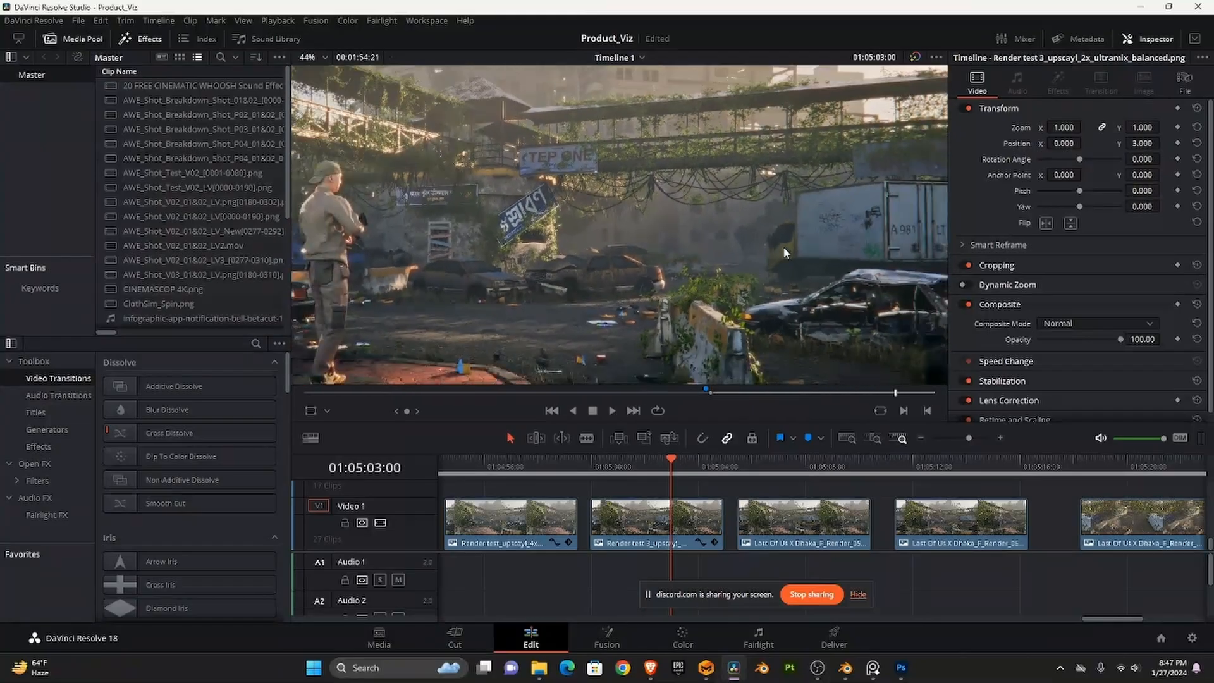
drag(783, 247, 708, 241)
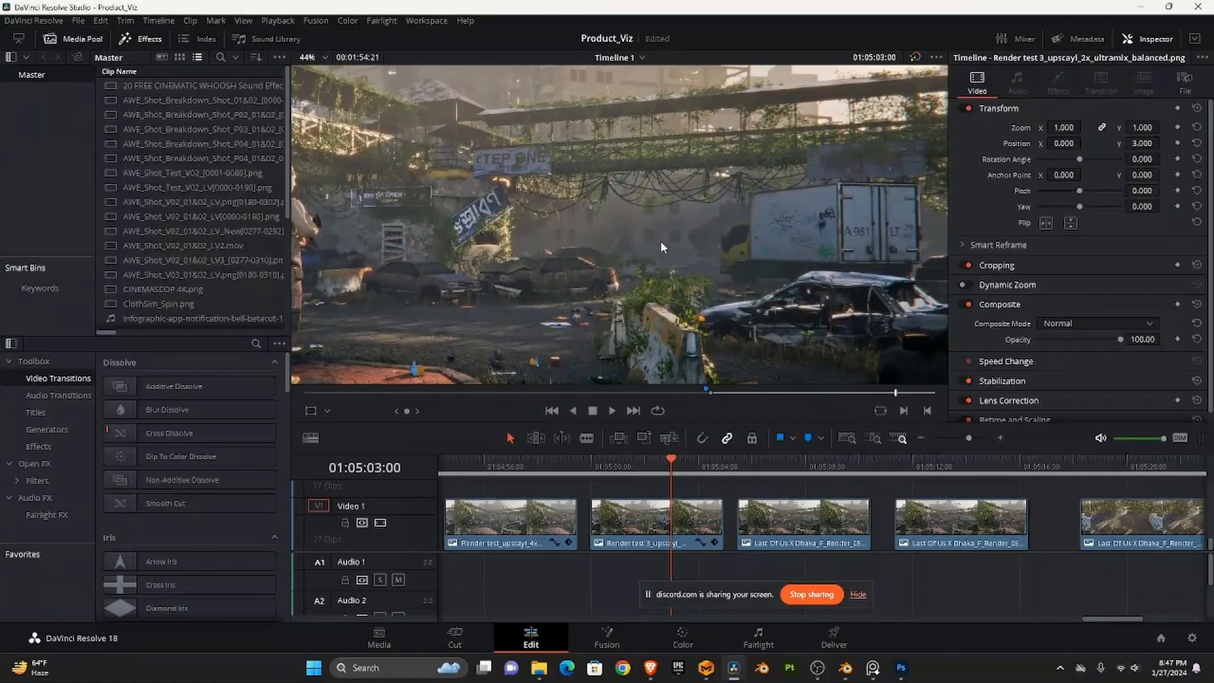
scroll(675, 263, down, 1)
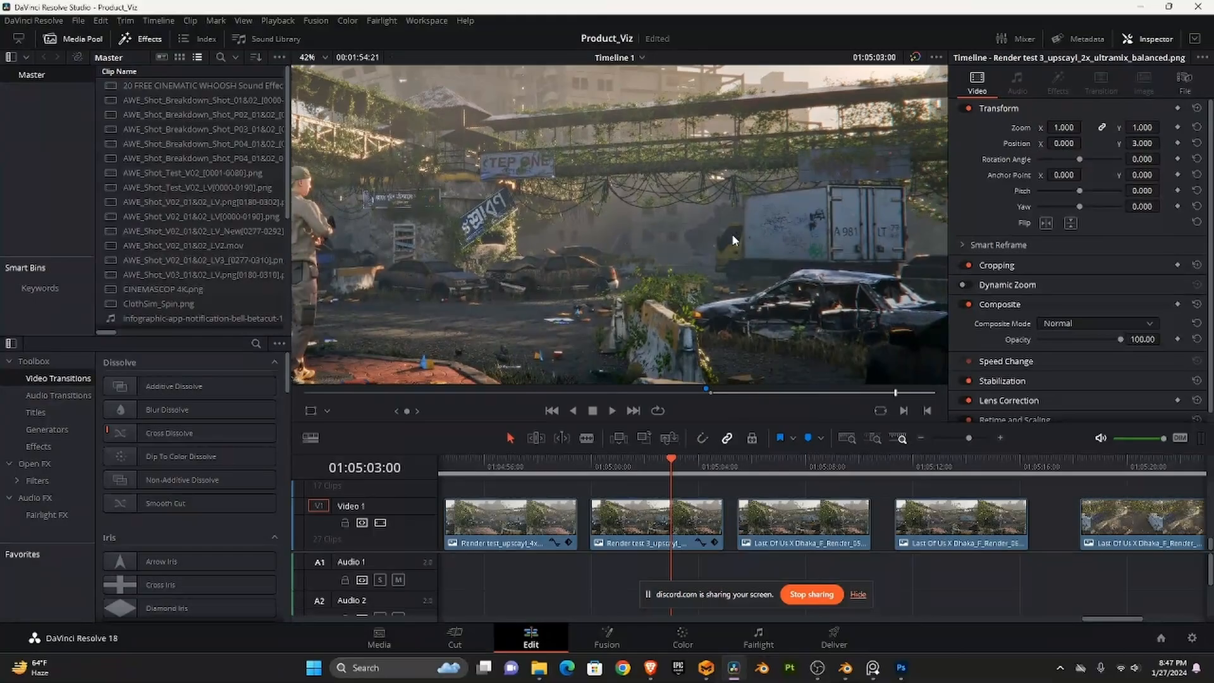
- Open the fourth render clip's grade on the Color page and hide the Gallery
click(933, 467)
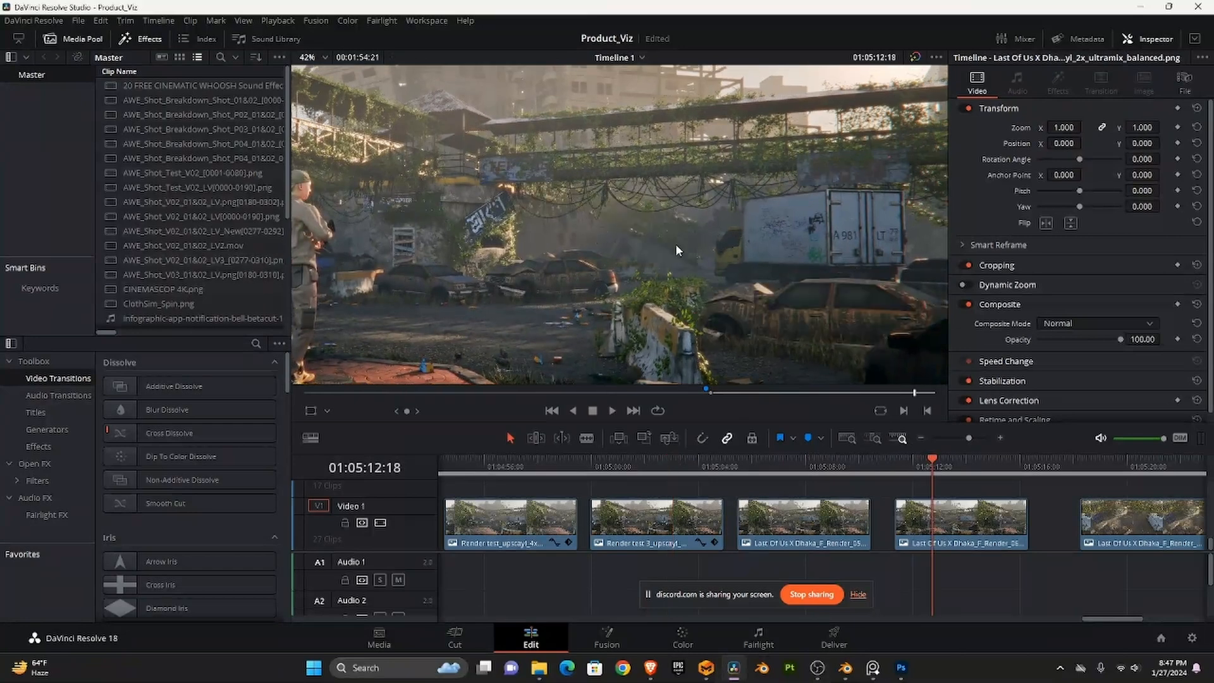
scroll(658, 265, down, 3)
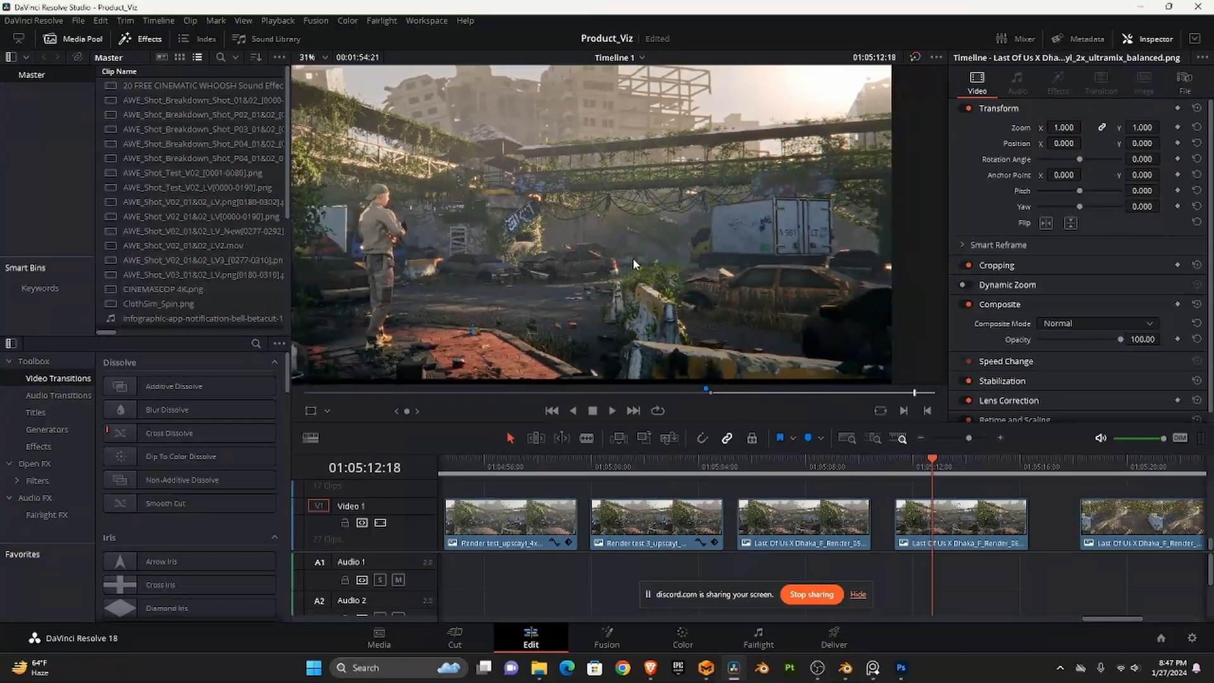
scroll(638, 286, down, 1)
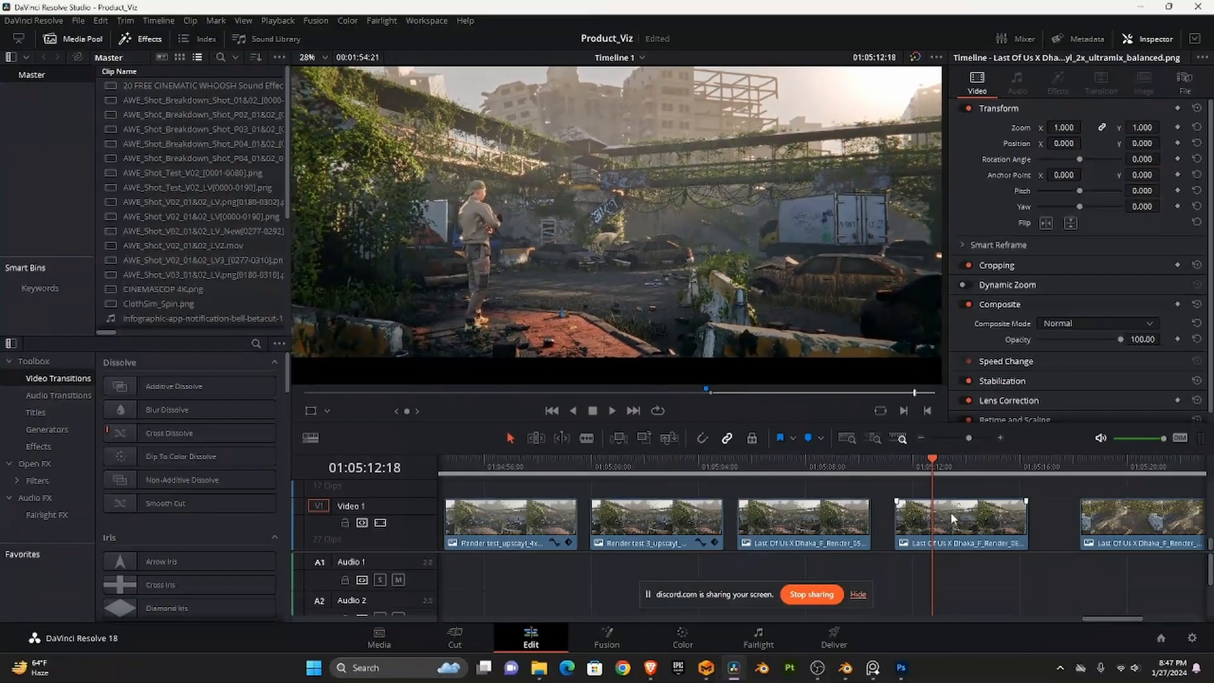
click(692, 627)
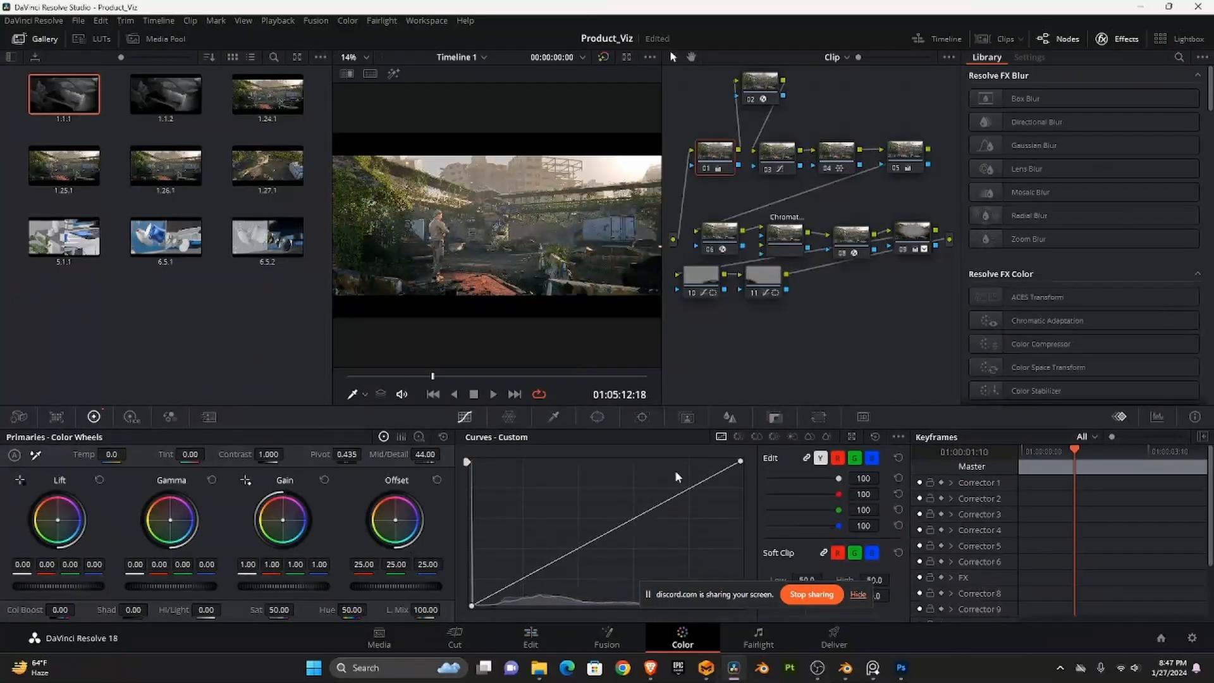
click(38, 39)
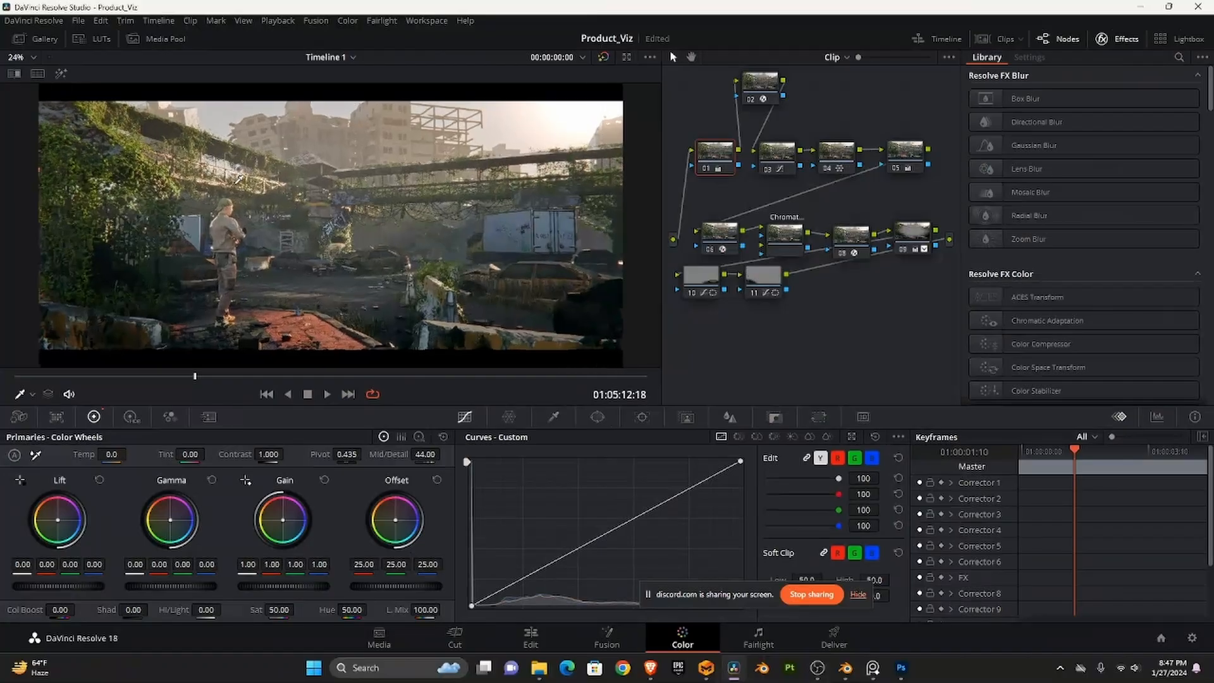
- Bypass all color grades to view the ungraded render, and restore the grades
click(604, 57)
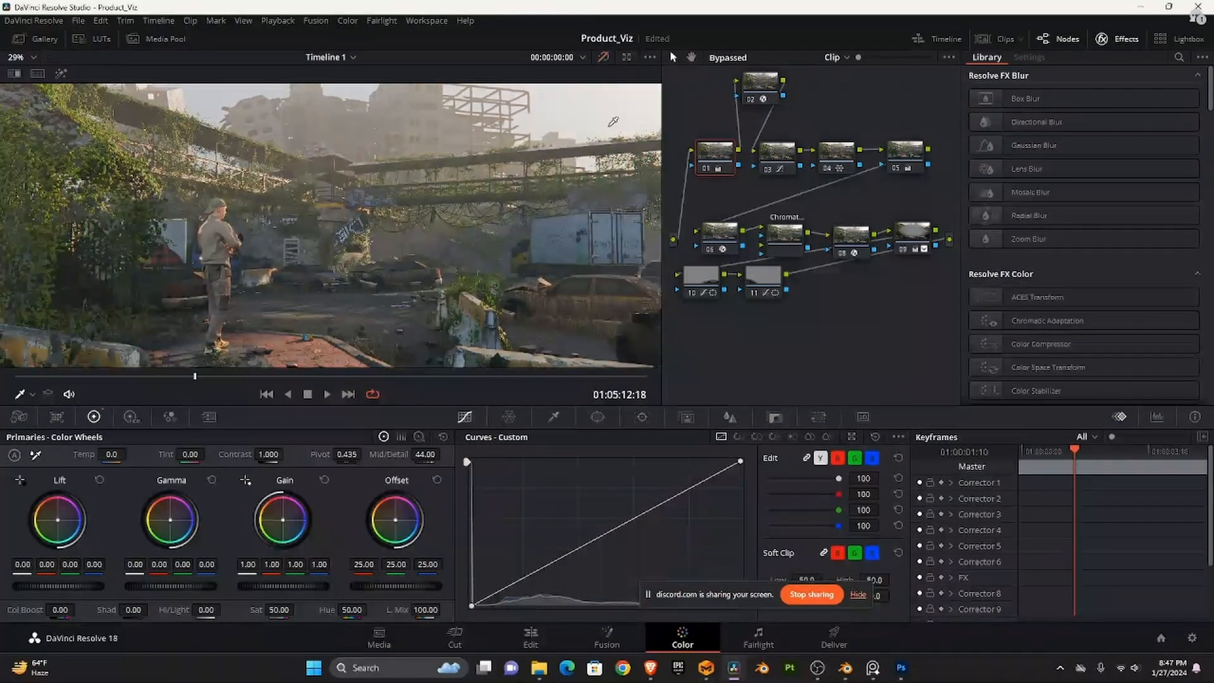
scroll(545, 134, down, 1)
scroll(545, 134, down, 1)
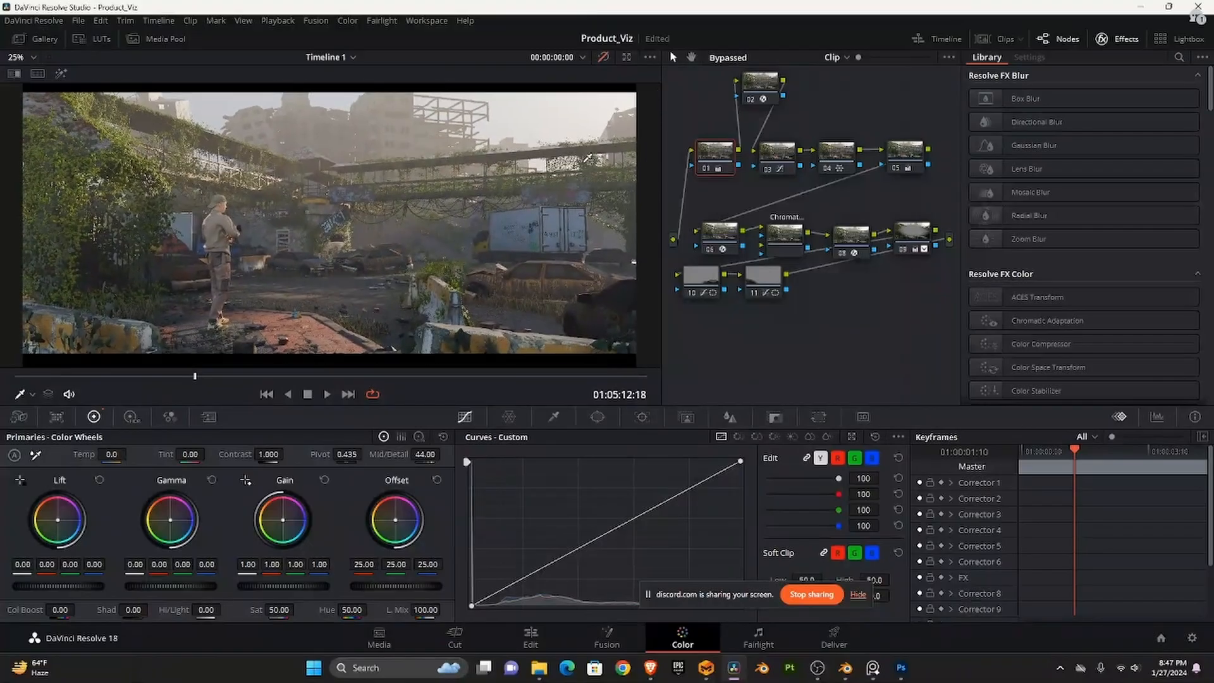
click(604, 57)
- Disable every node in the clip's grade, from the Halation node 02 through nodes 10, 11 and finally 01
click(750, 98)
click(770, 167)
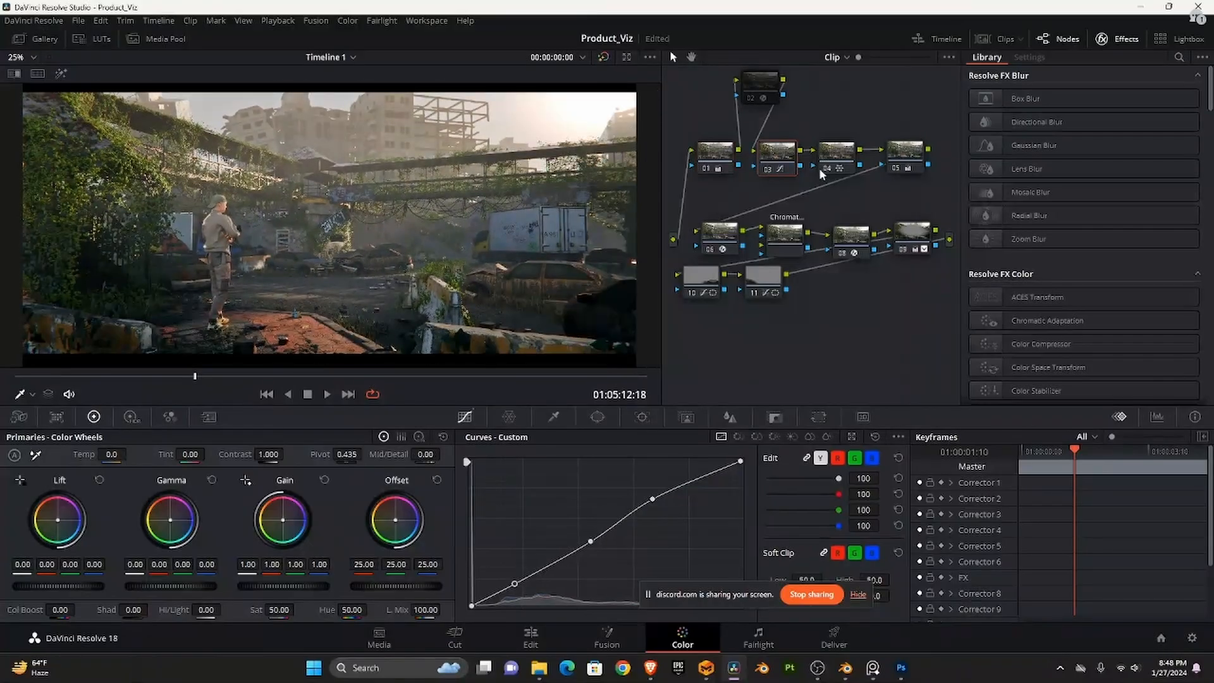
click(828, 169)
click(900, 168)
click(904, 250)
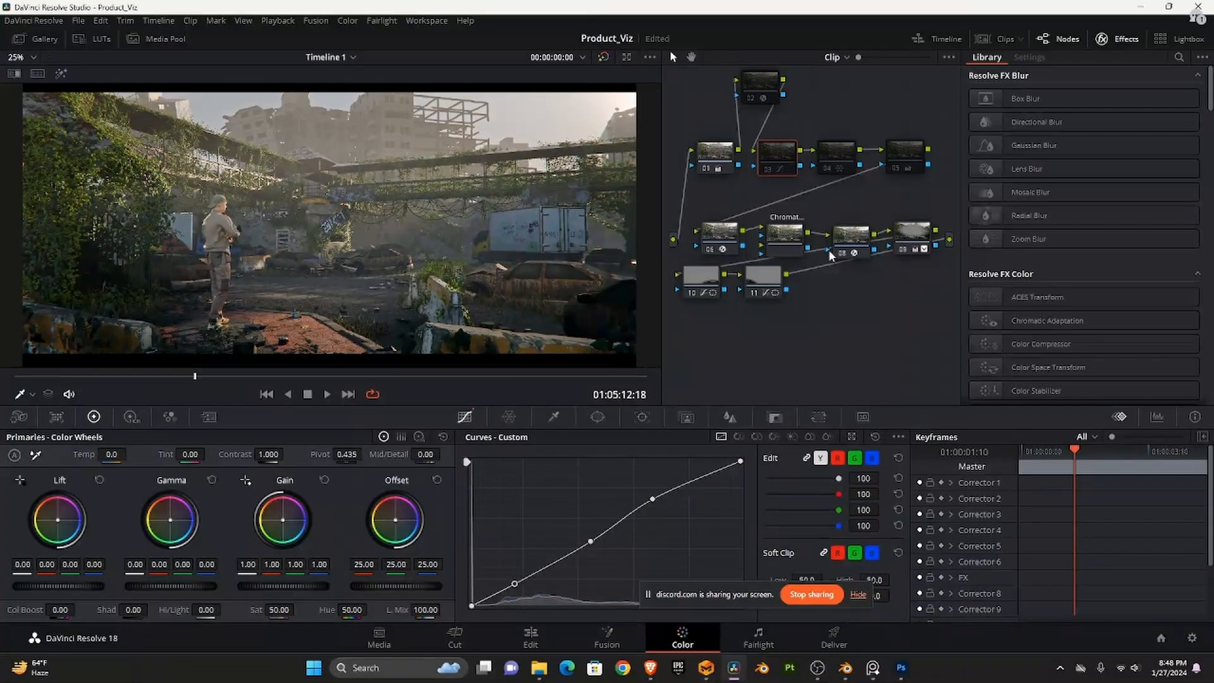
click(842, 253)
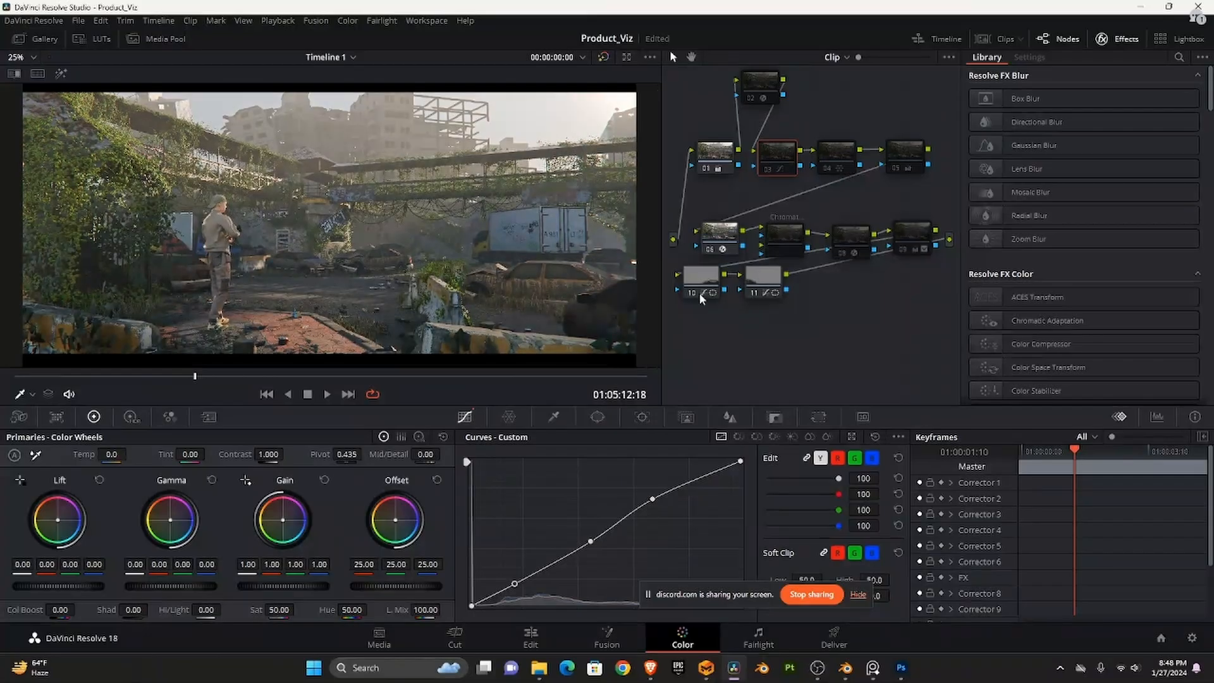
drag(713, 153, 711, 156)
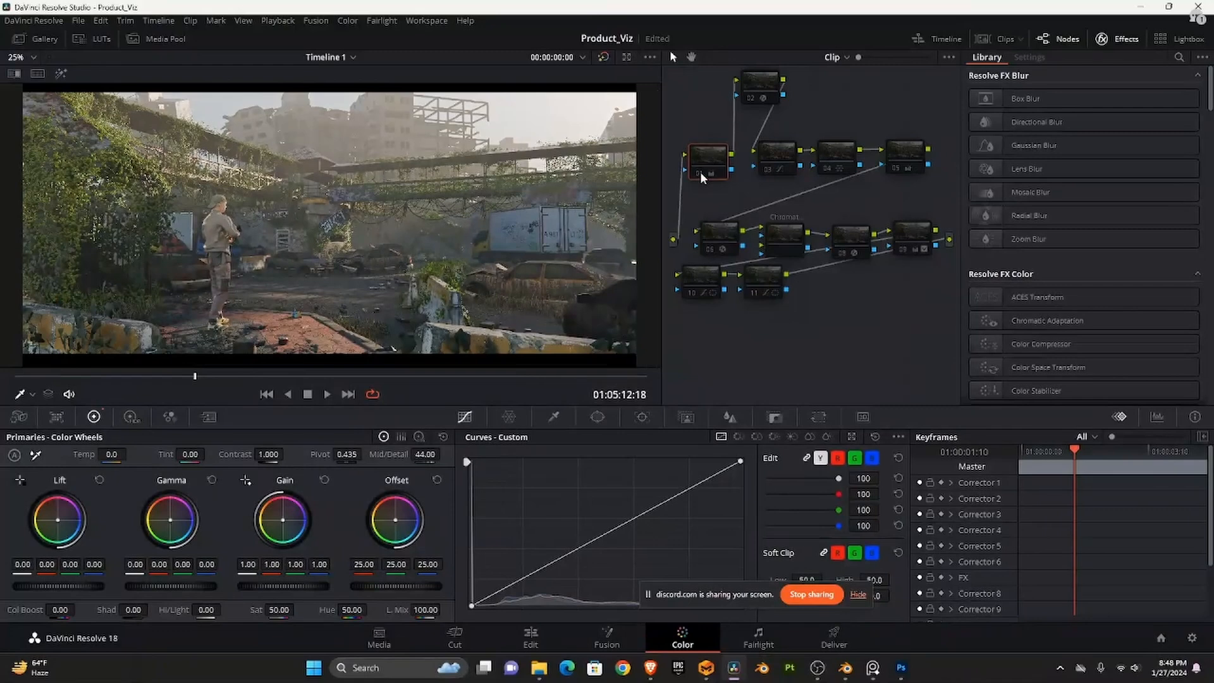
- Save the project with node 01 enabled, and set that node's Mid/Detail to 39
scroll(525, 227, up, 4)
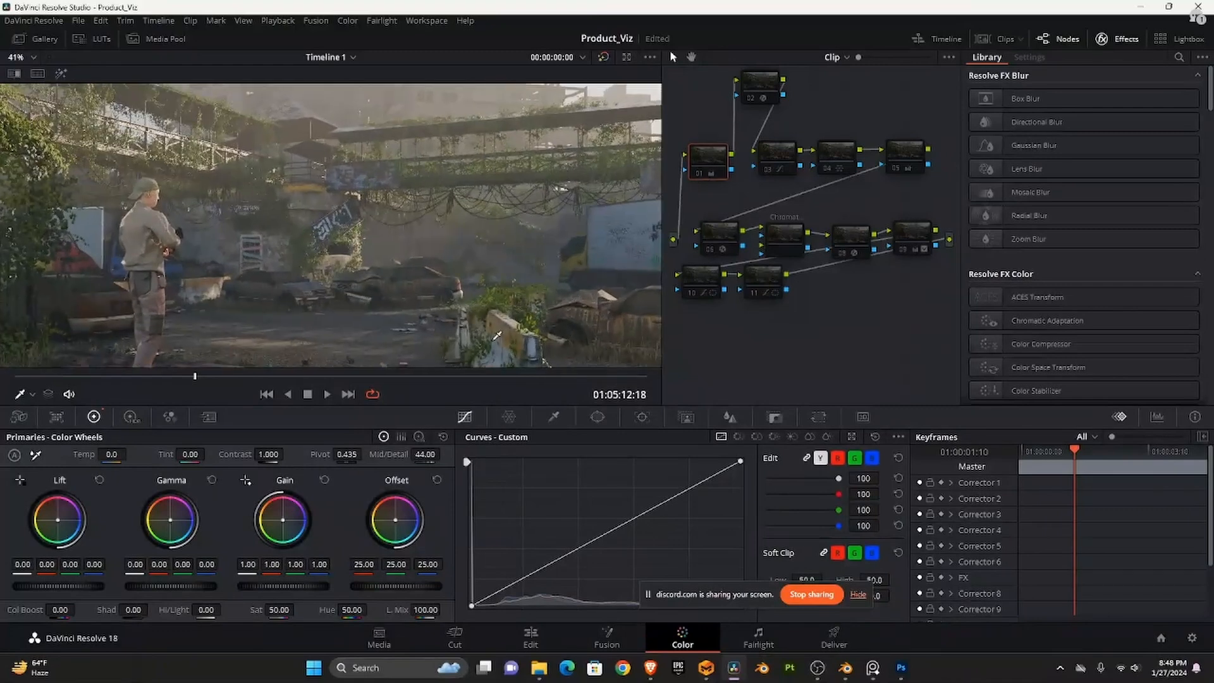
key(ctrl+s)
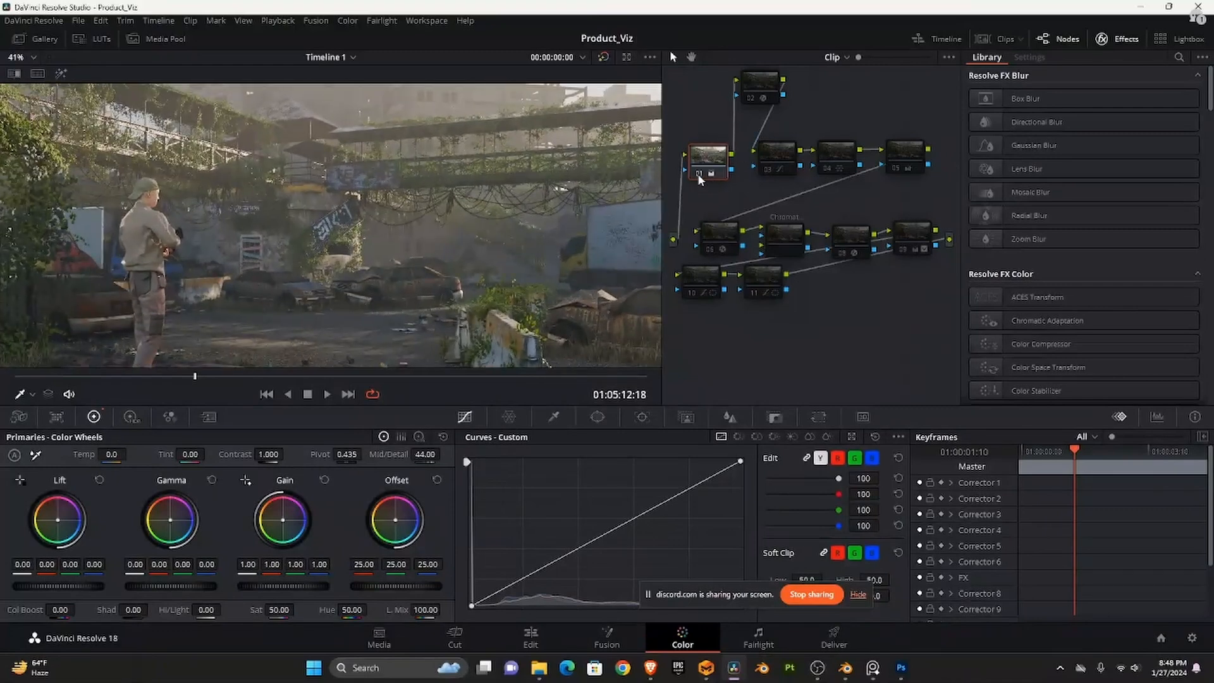
click(699, 175)
click(698, 175)
drag(424, 454, 405, 454)
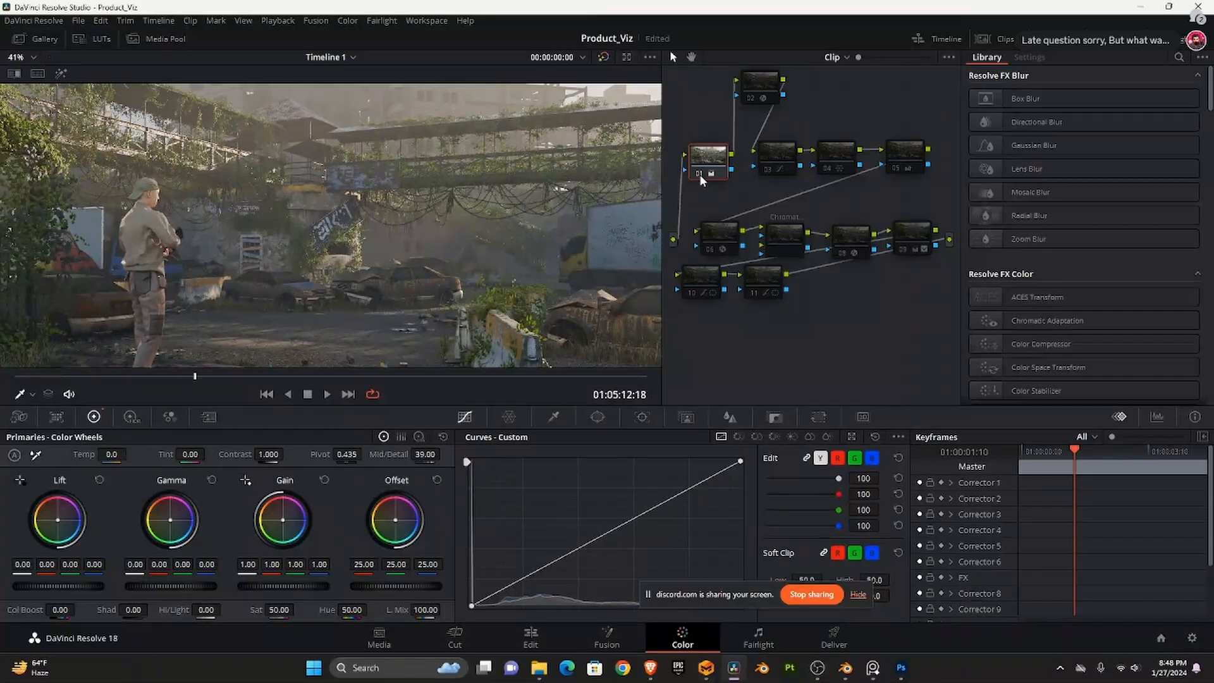
- Enable the Halation node 02 and add a serial node after it
click(765, 82)
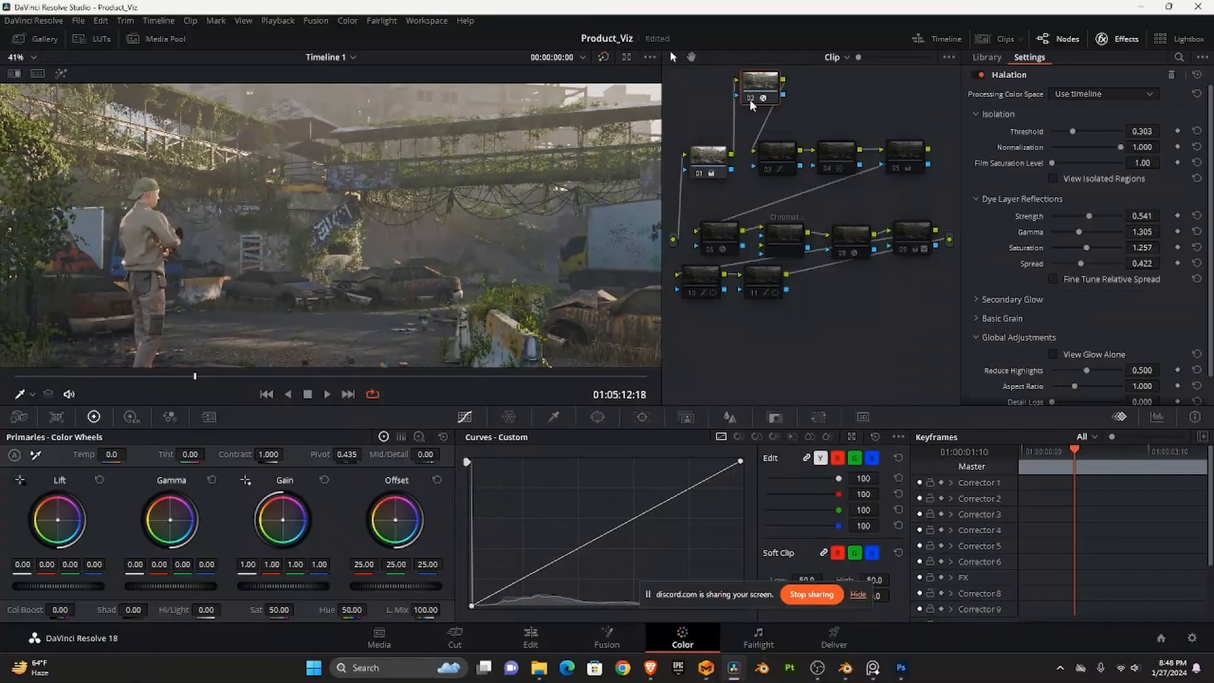
scroll(515, 179, down, 2)
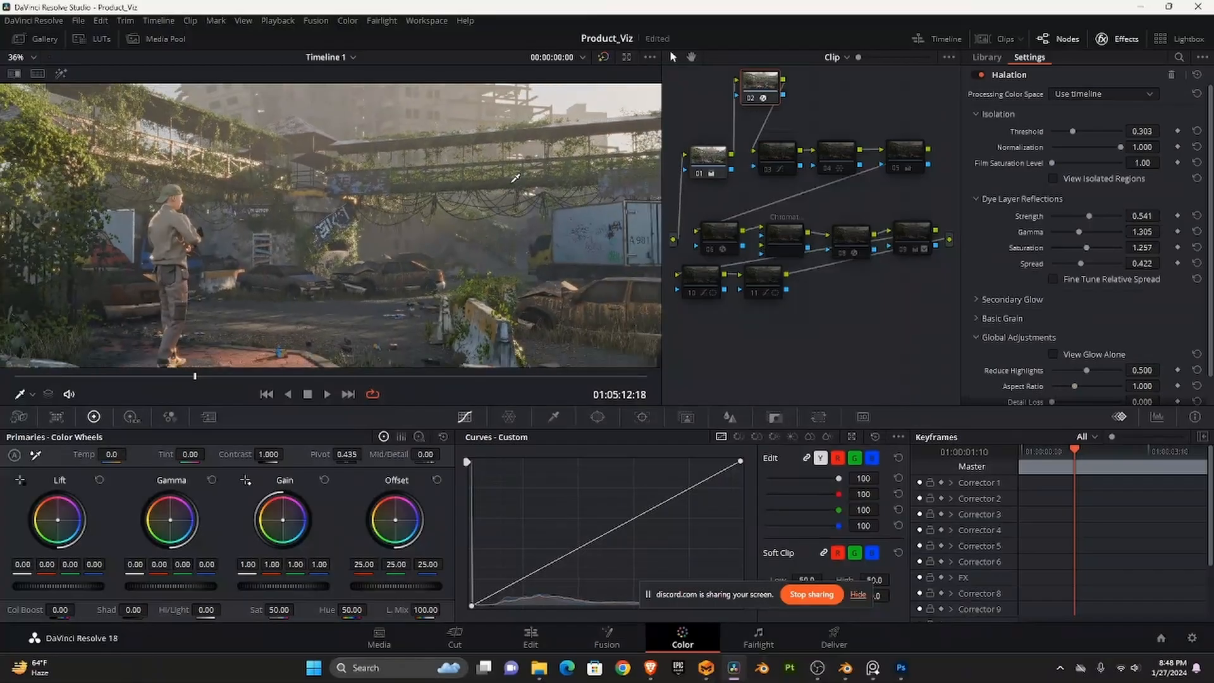
scroll(506, 184, down, 2)
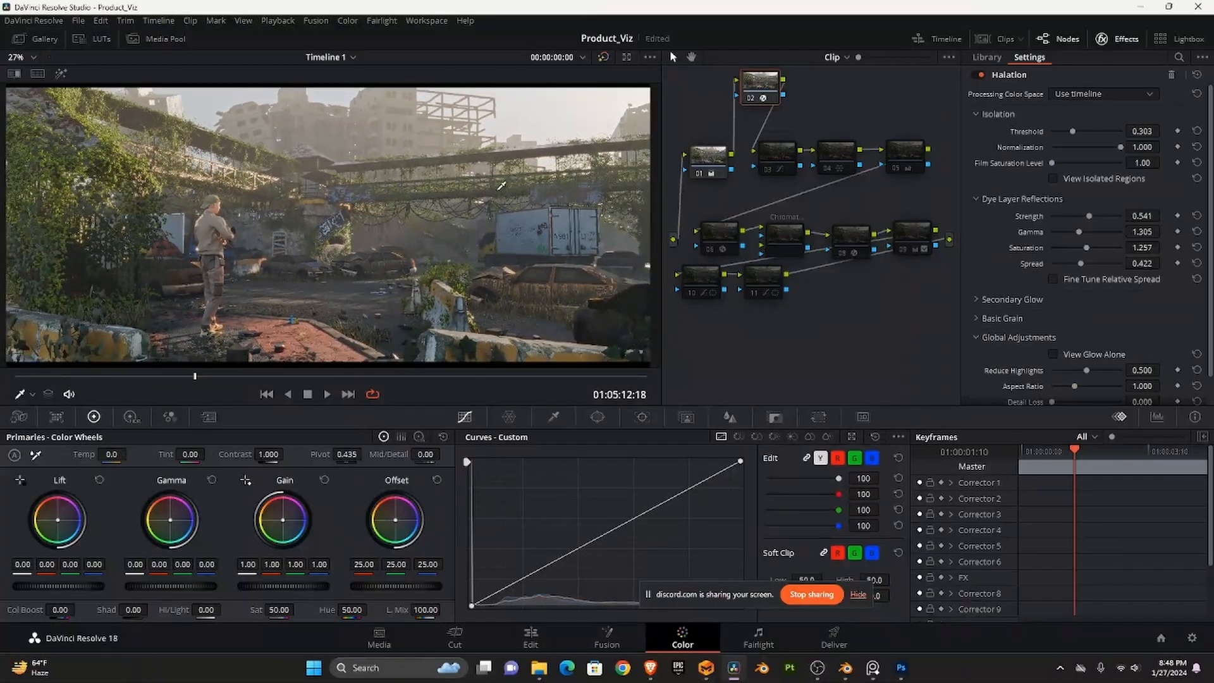
scroll(501, 186, up, 2)
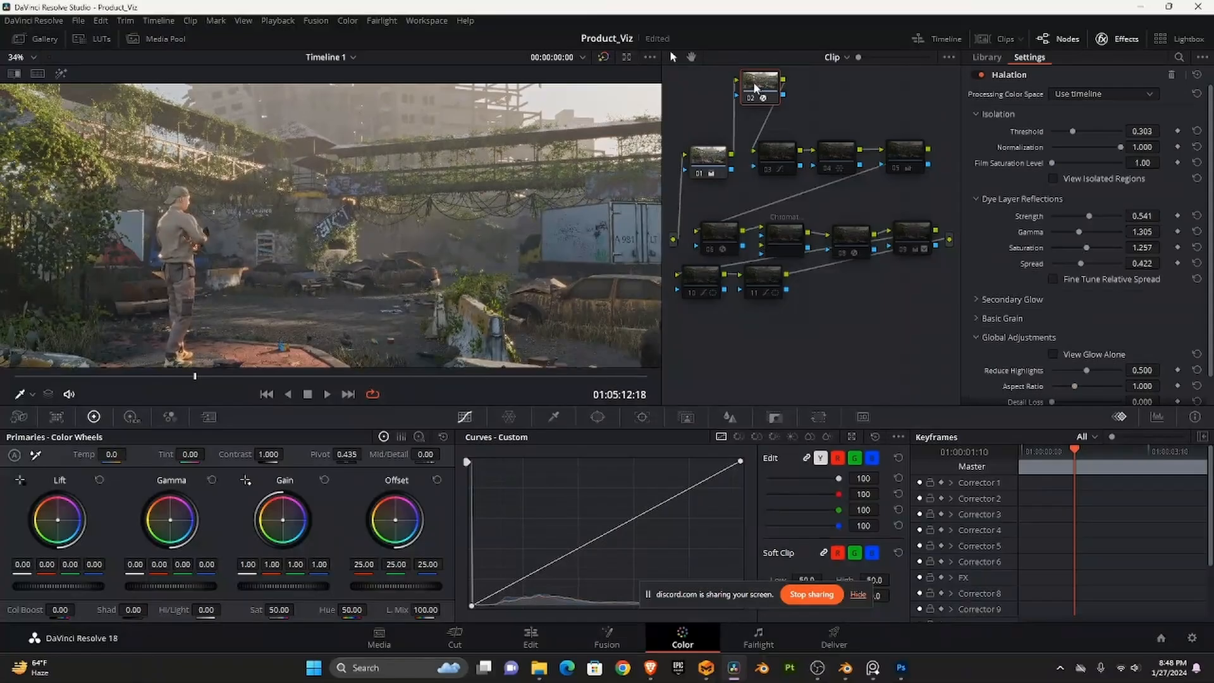
key(alt+s)
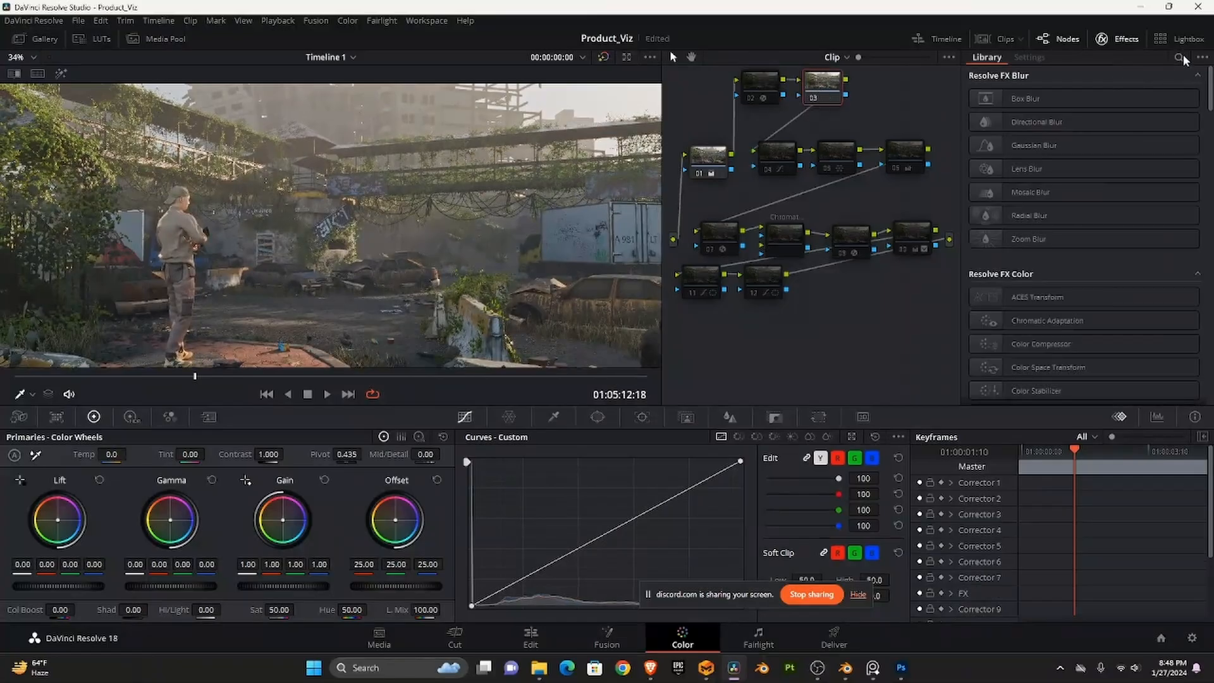
- Try the Resolve FX Glow on the new node 03 with a Shine Threshold of 0.550, and remove the effect
click(1179, 58)
text(glow)
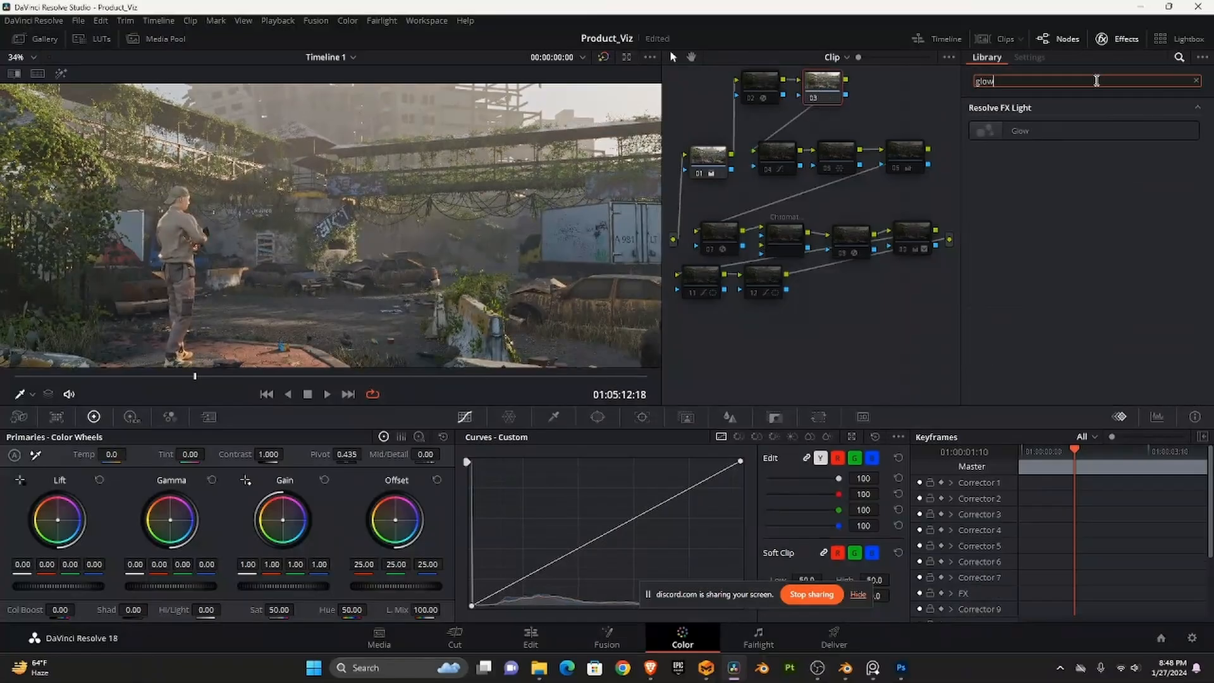
click(1052, 130)
drag(1052, 130, 822, 84)
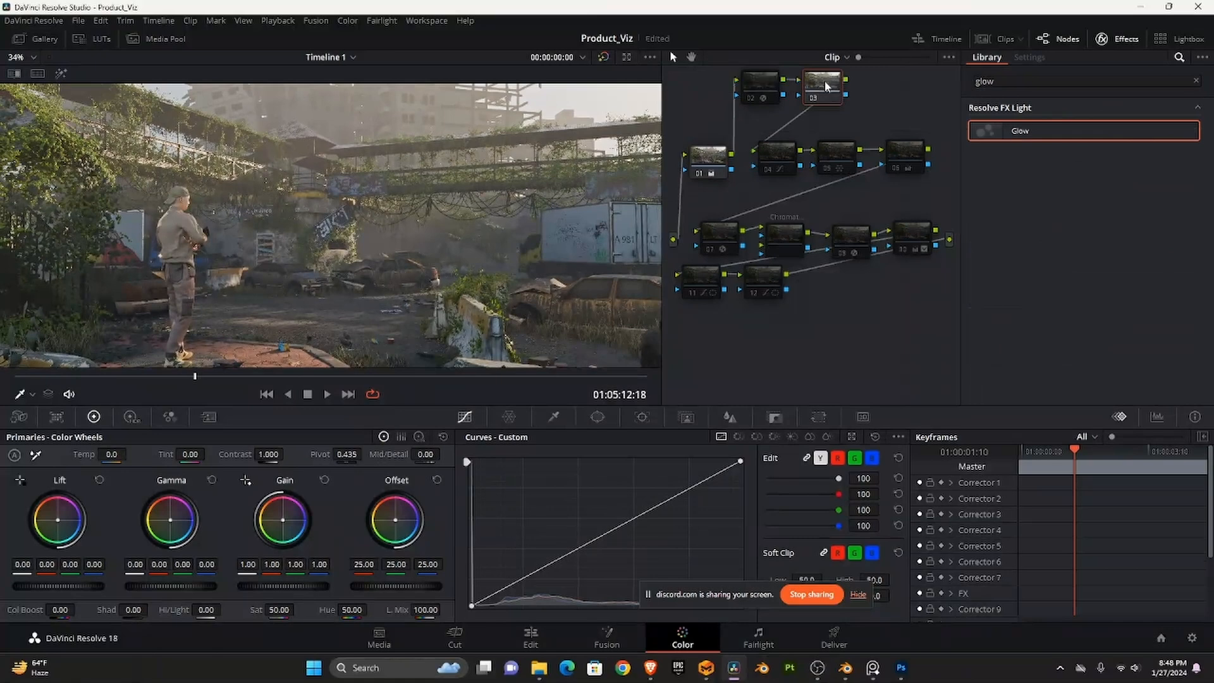
scroll(566, 189, down, 1)
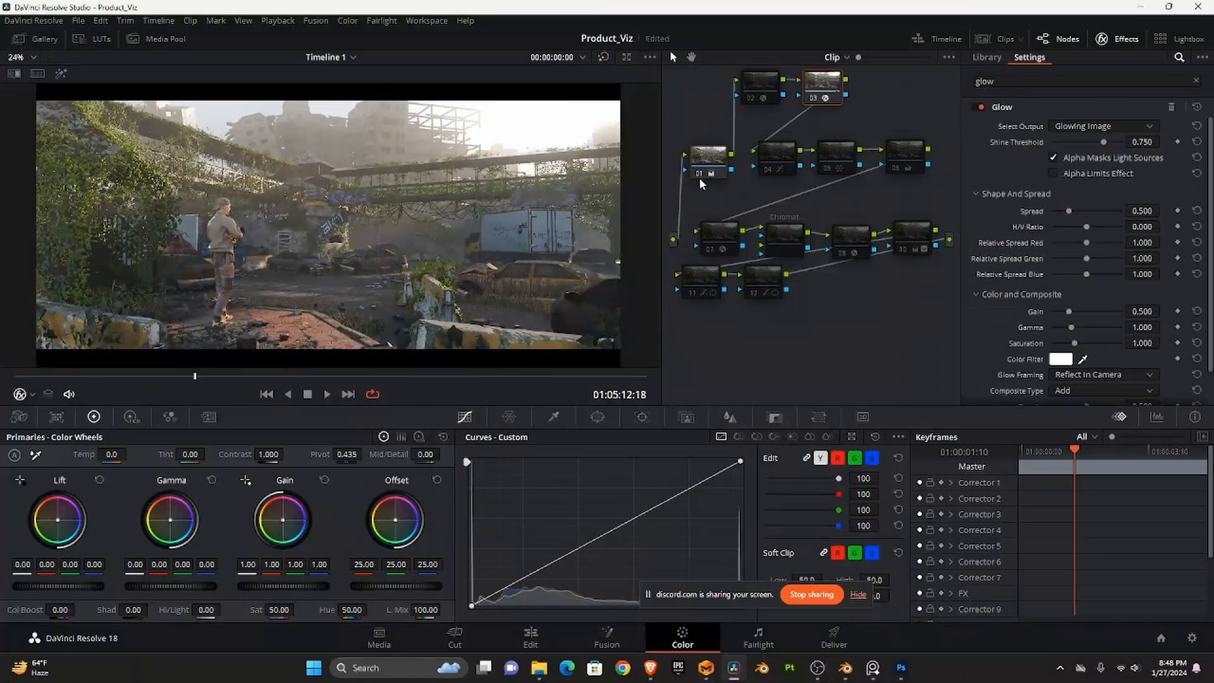
drag(1103, 141, 1090, 142)
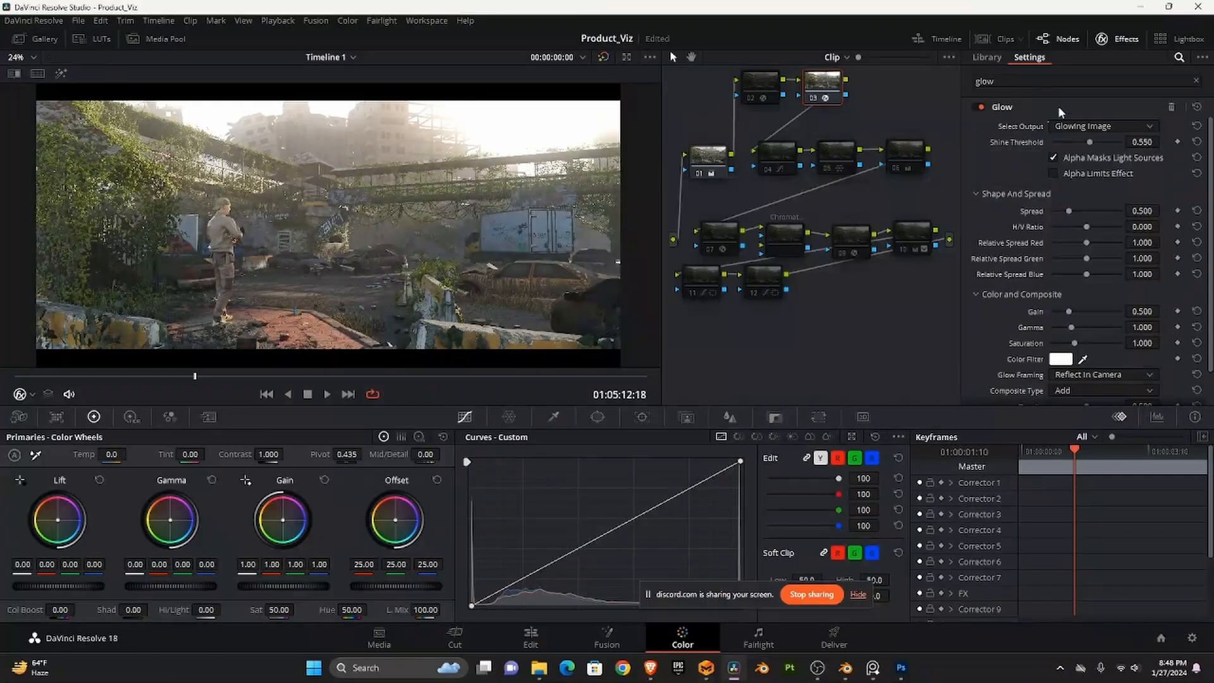
click(1169, 105)
- Examine the Halation node's effect on the sunlit bridge, foliage and character up close
click(751, 96)
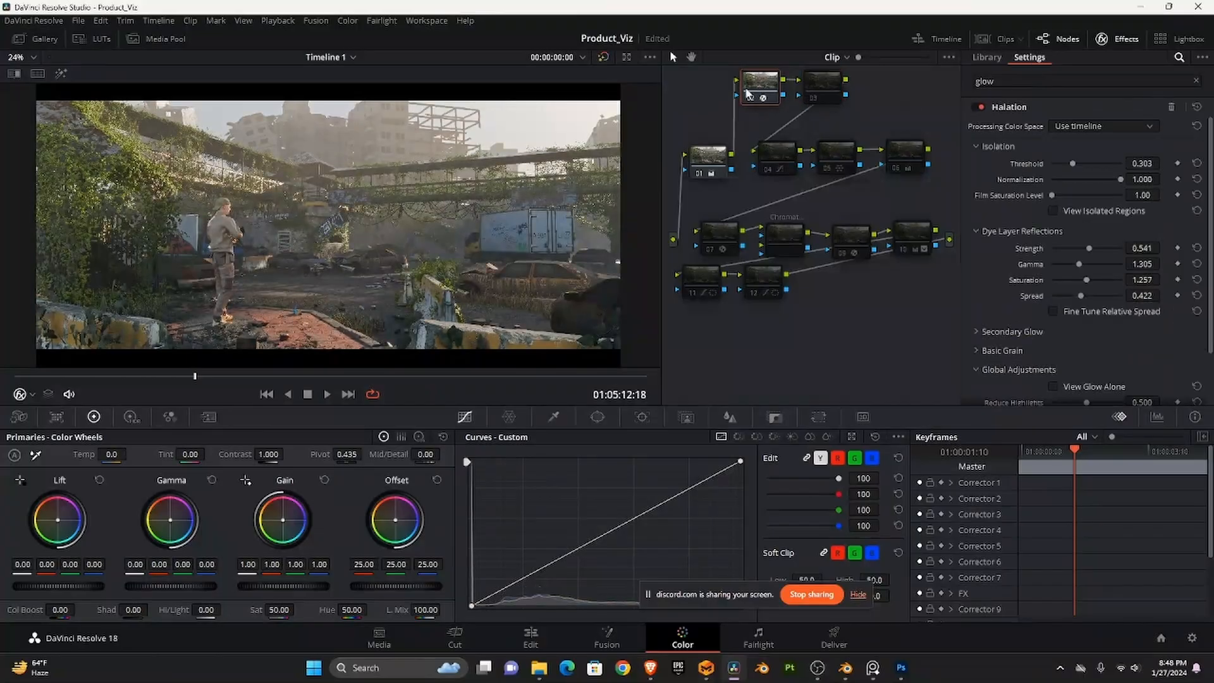
scroll(371, 182, up, 3)
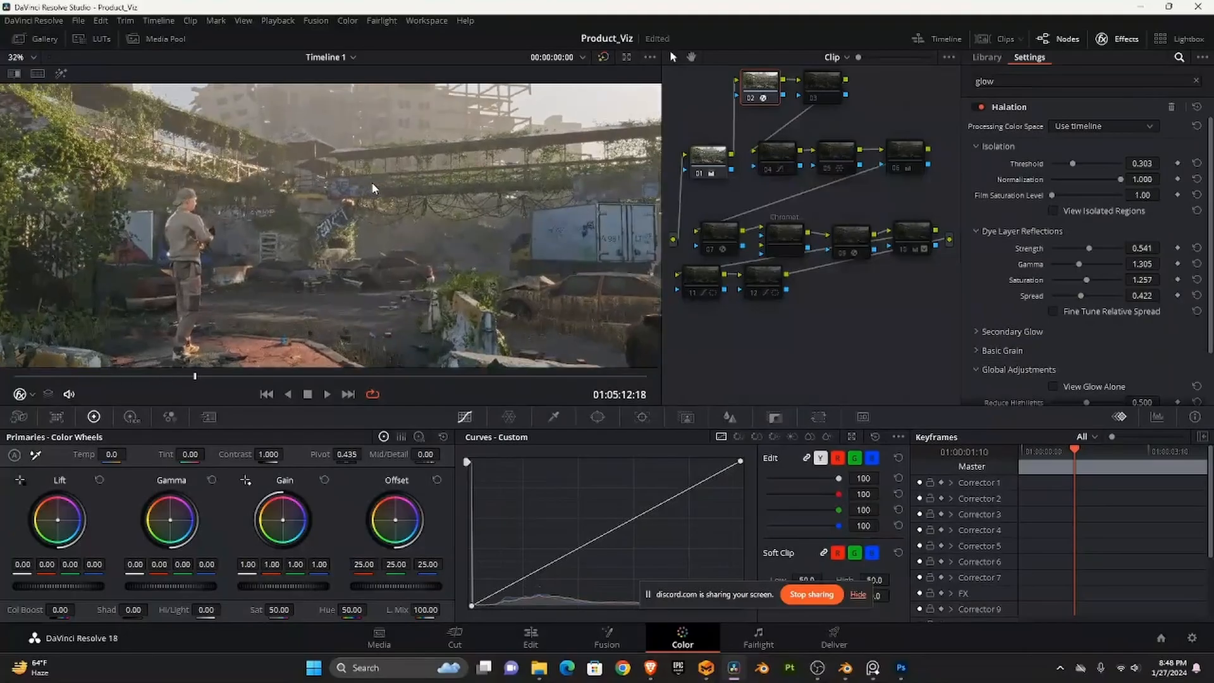
drag(371, 182, 471, 248)
scroll(470, 248, up, 2)
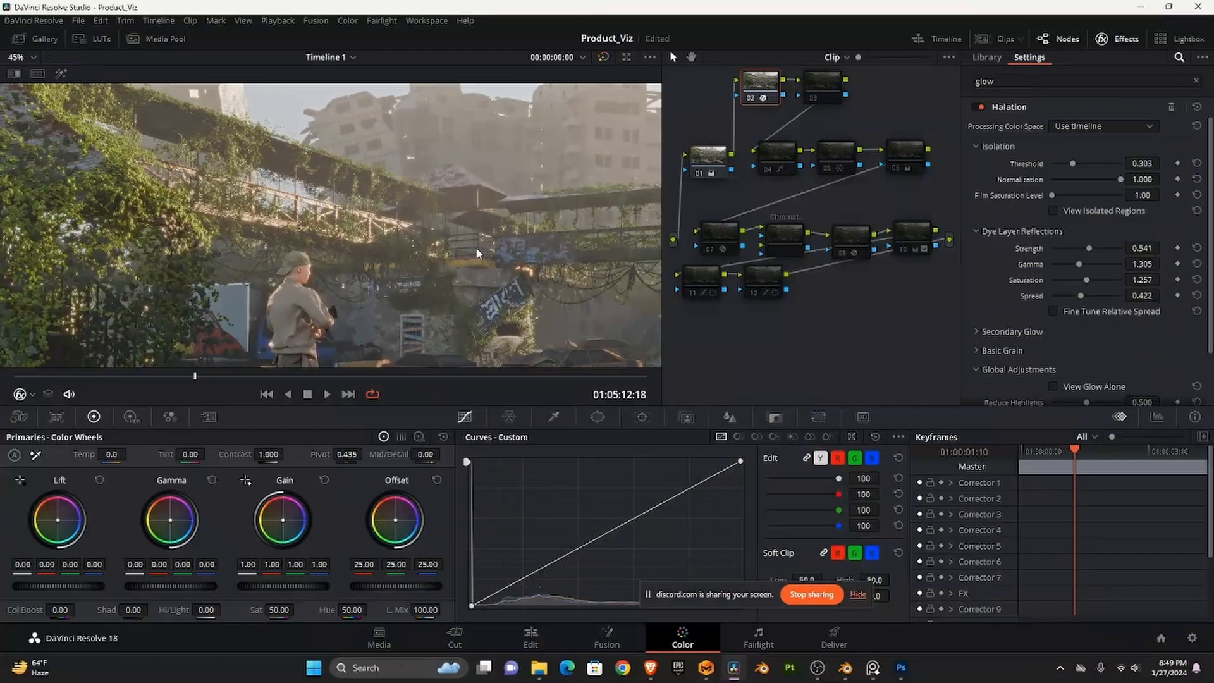
scroll(471, 248, down, 3)
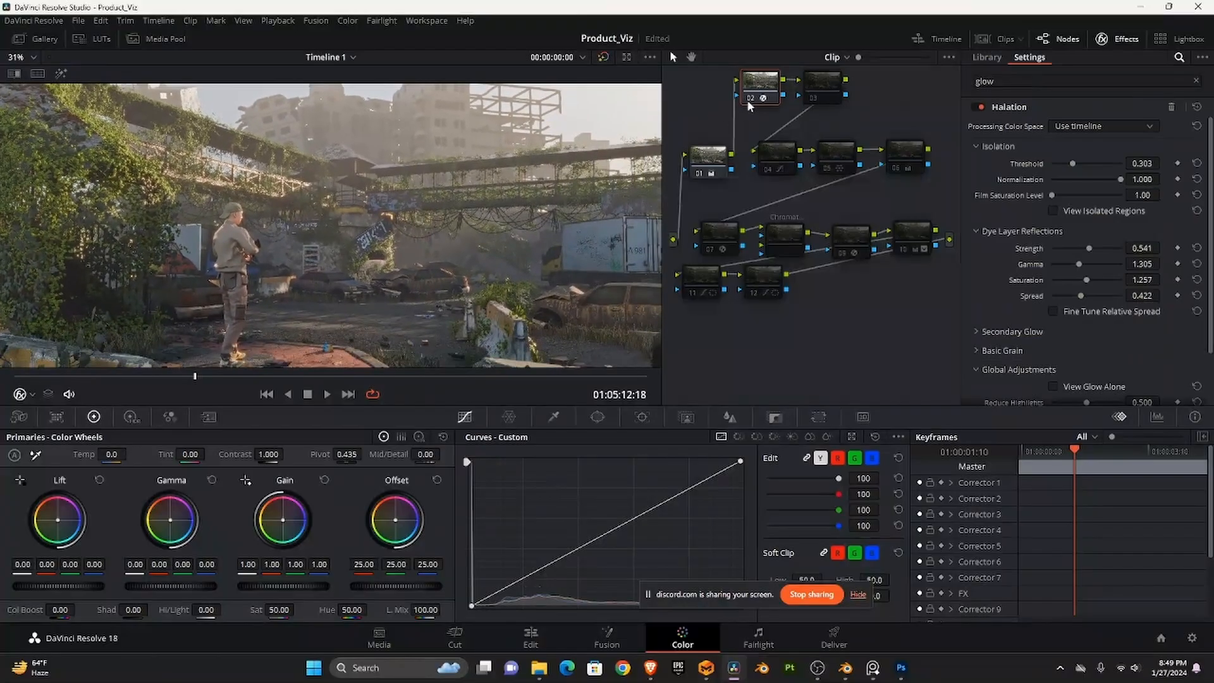
scroll(292, 184, up, 2)
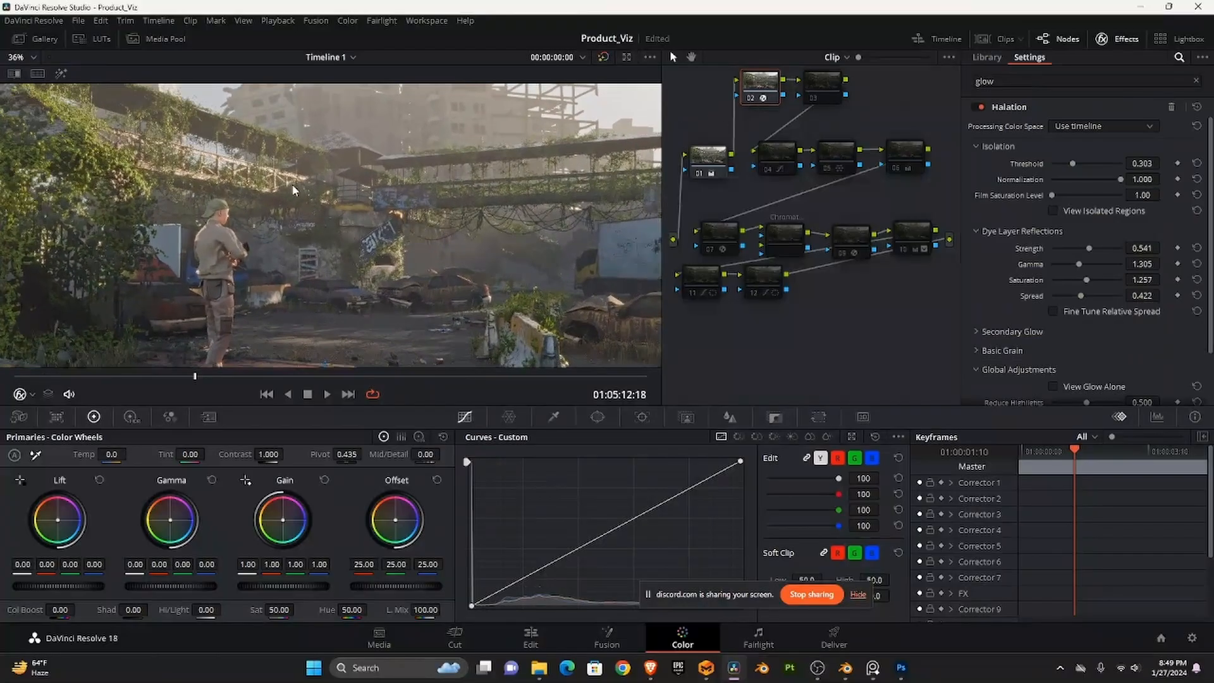
scroll(453, 243, up, 1)
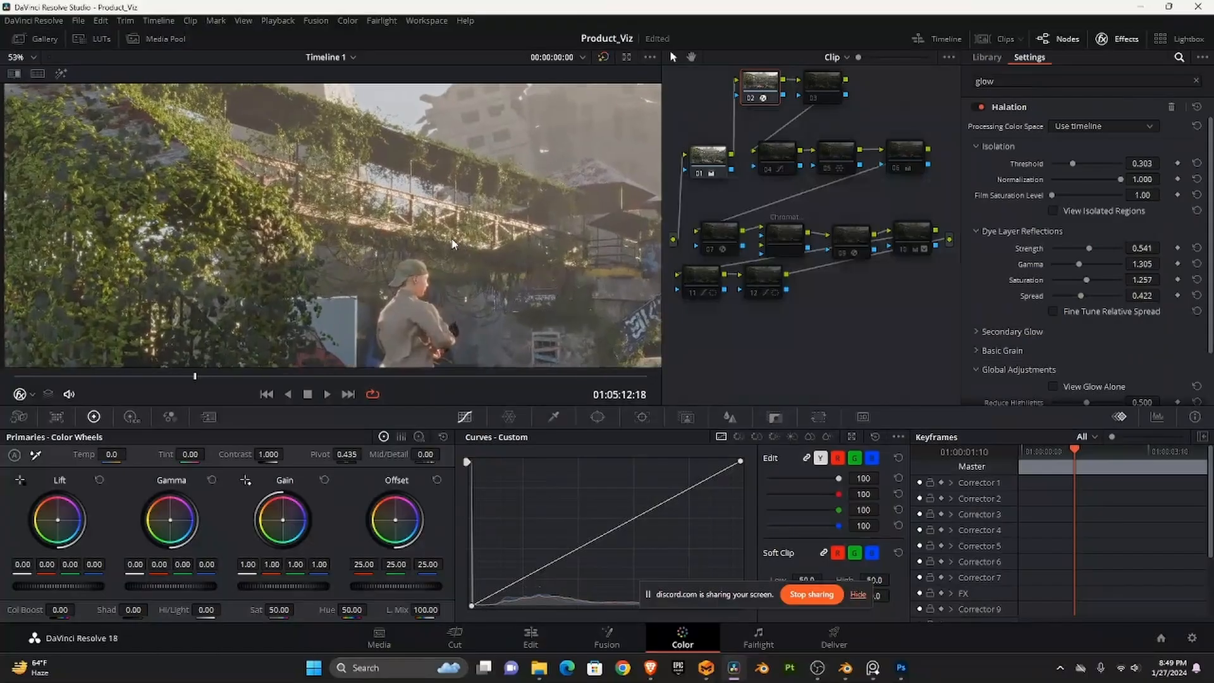
- Switch the Halation node 02 off and on repeatedly to compare the image with and without it
click(751, 98)
click(751, 97)
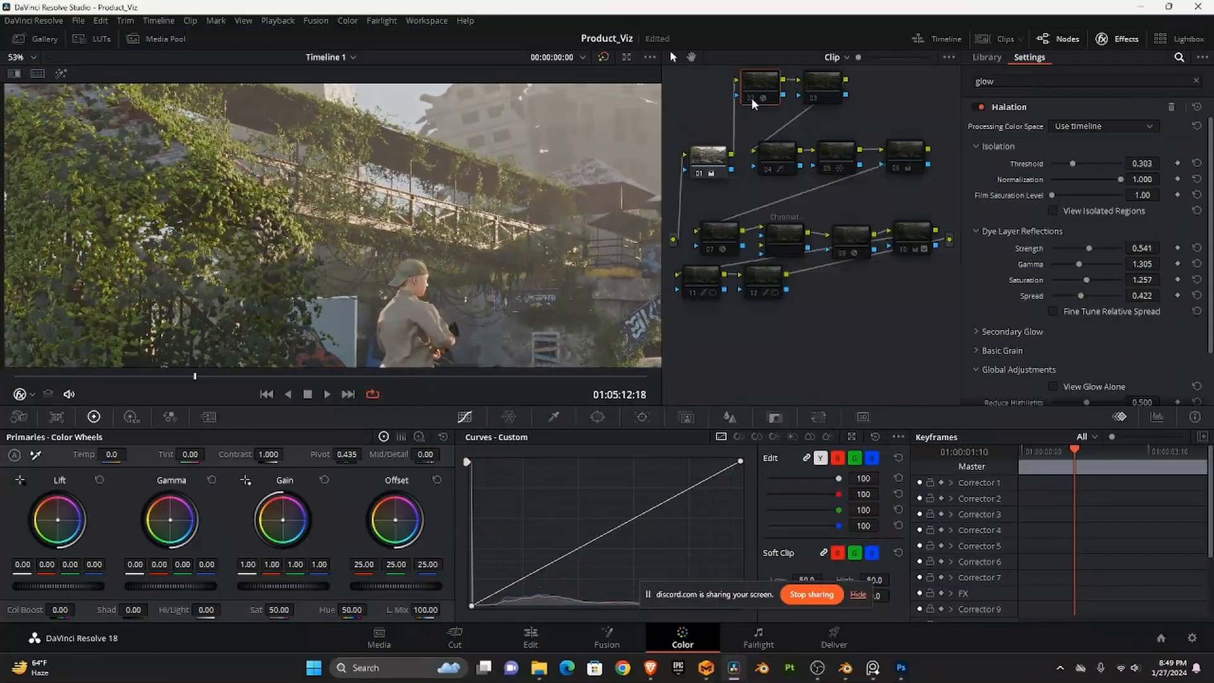
click(750, 98)
scroll(458, 167, down, 3)
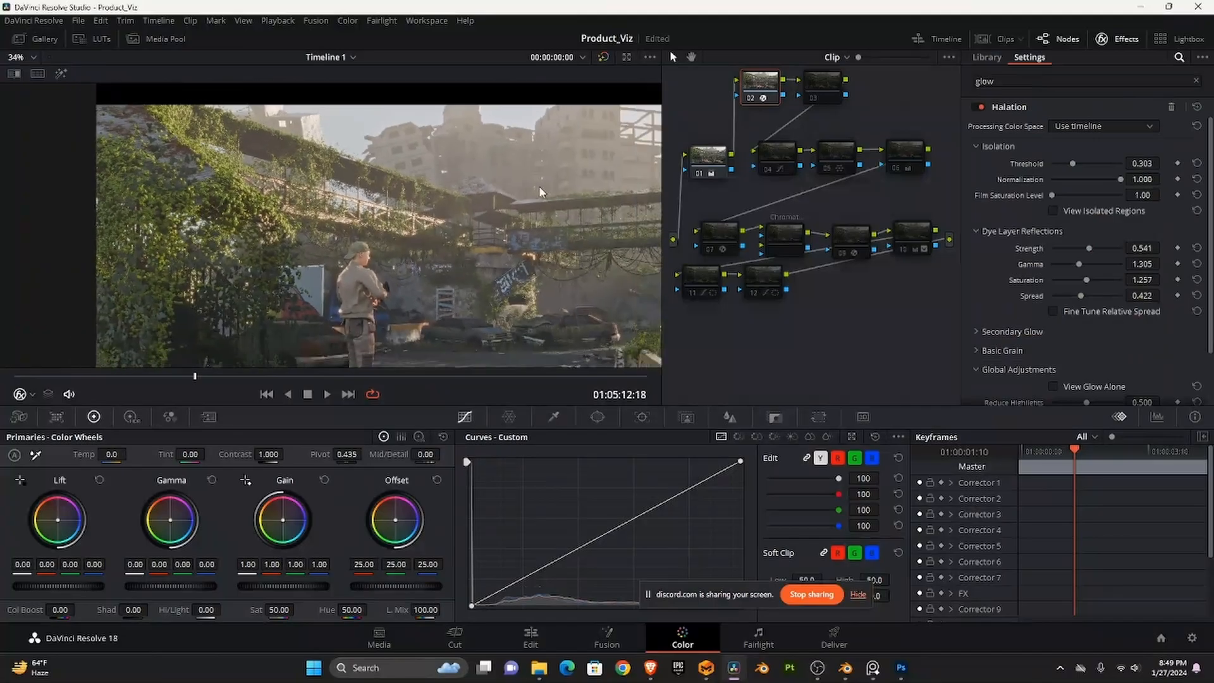
scroll(459, 167, down, 1)
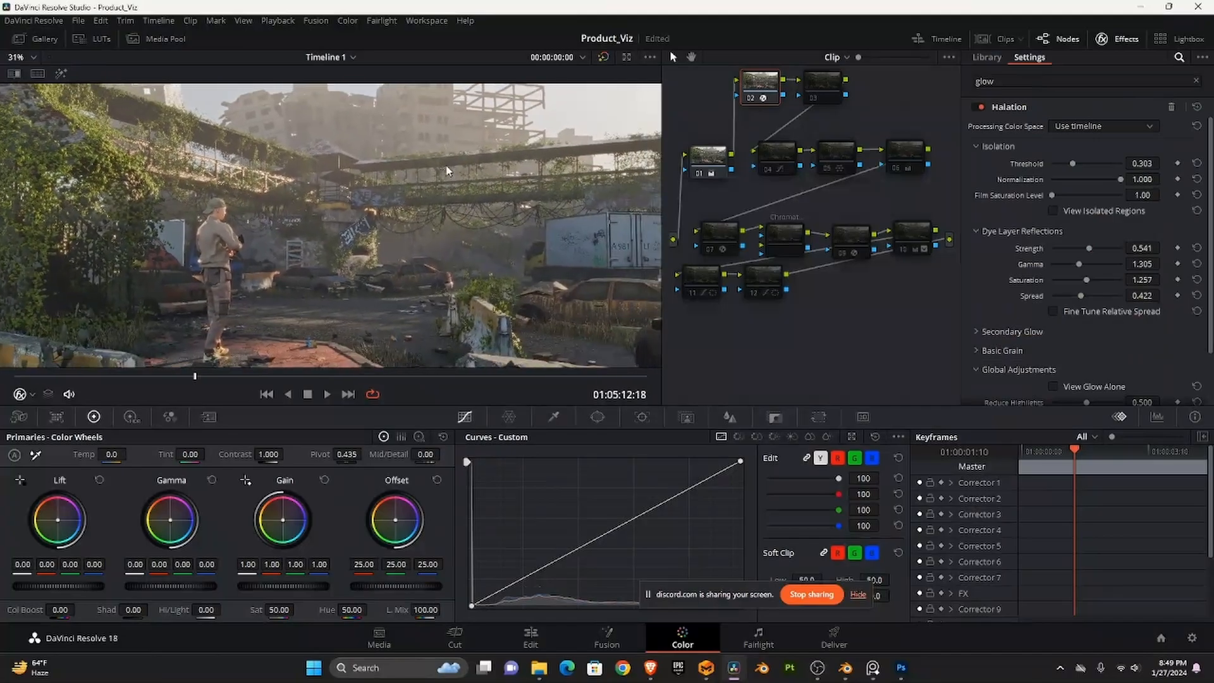
click(747, 98)
click(748, 98)
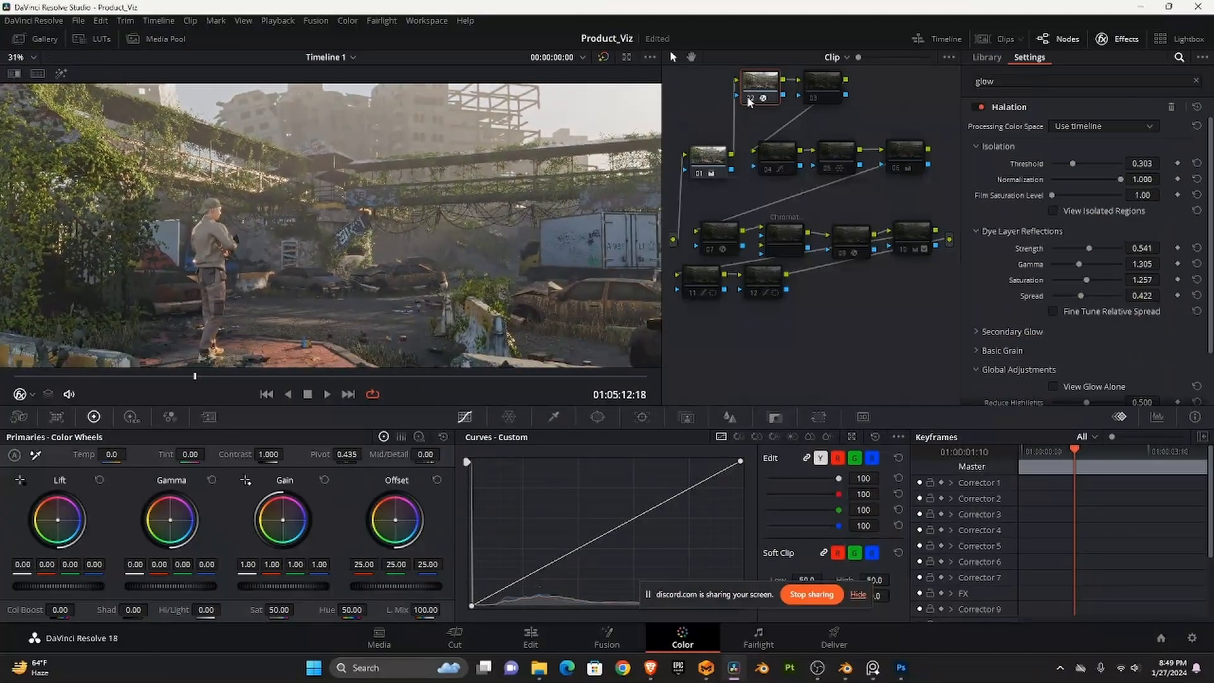
click(748, 98)
click(748, 98)
- Enable the custom curve node 04, comparing the image with and without its contrast adjustment
click(766, 171)
click(764, 169)
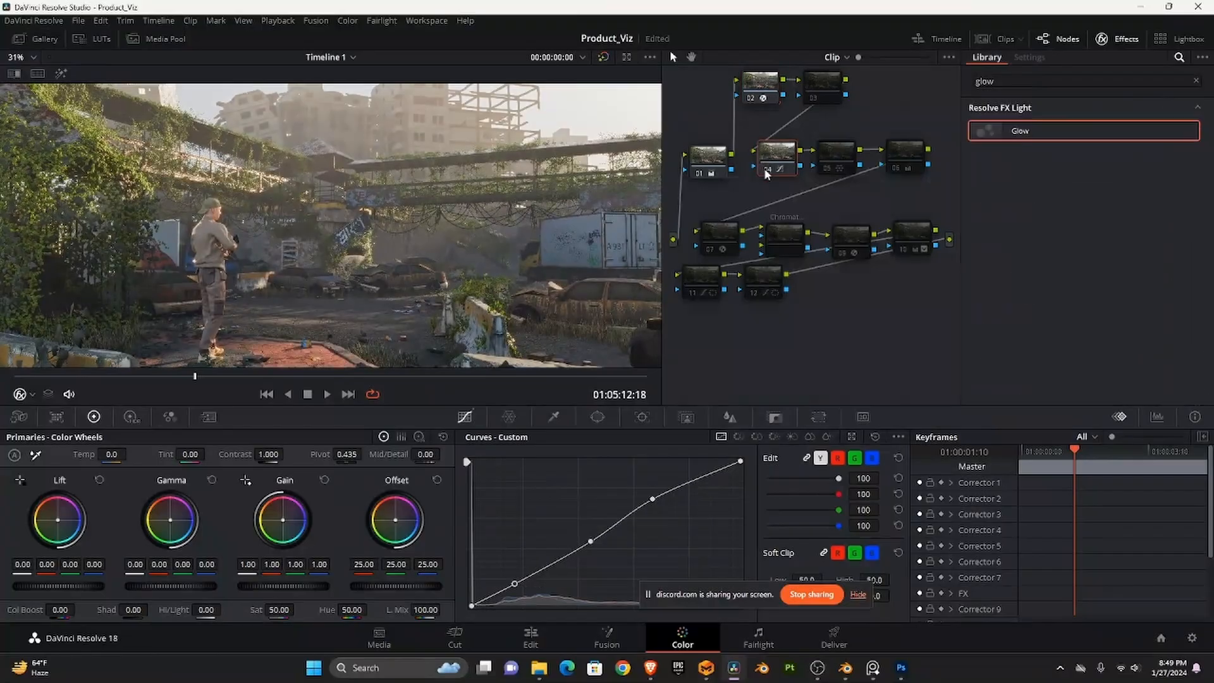
click(763, 168)
click(764, 168)
- Enable the Color Warper node 05, comparing the truck and wrecked cars with and without it
click(822, 154)
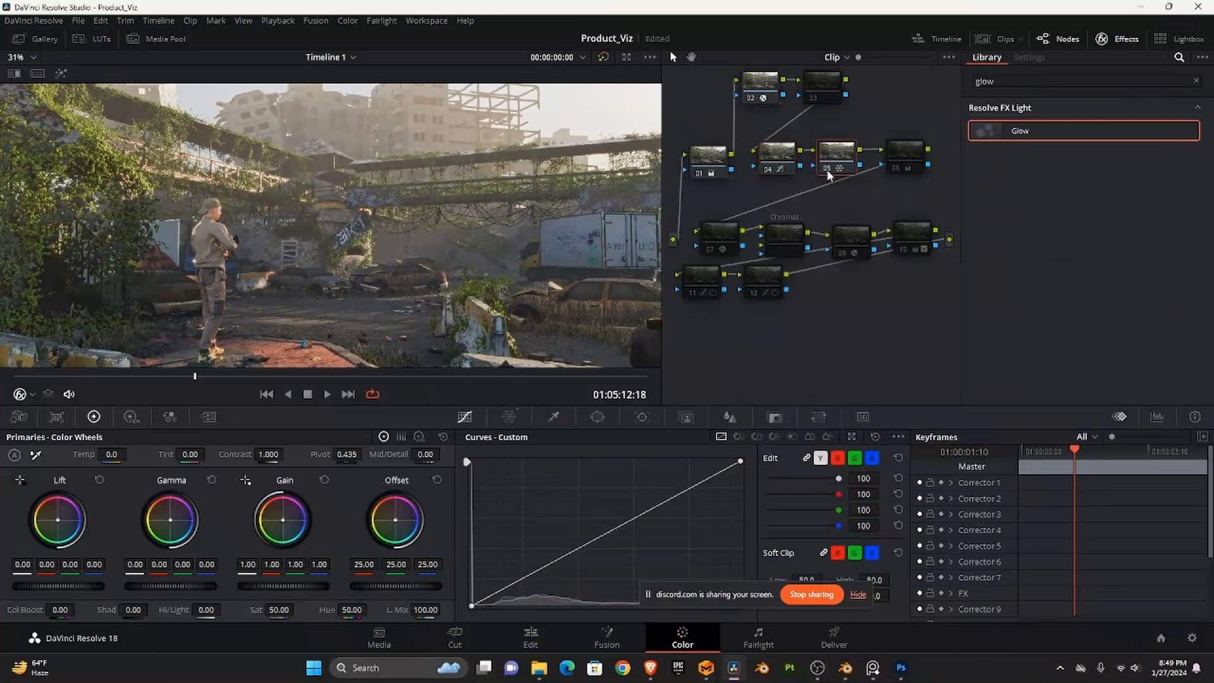
scroll(488, 180, up, 2)
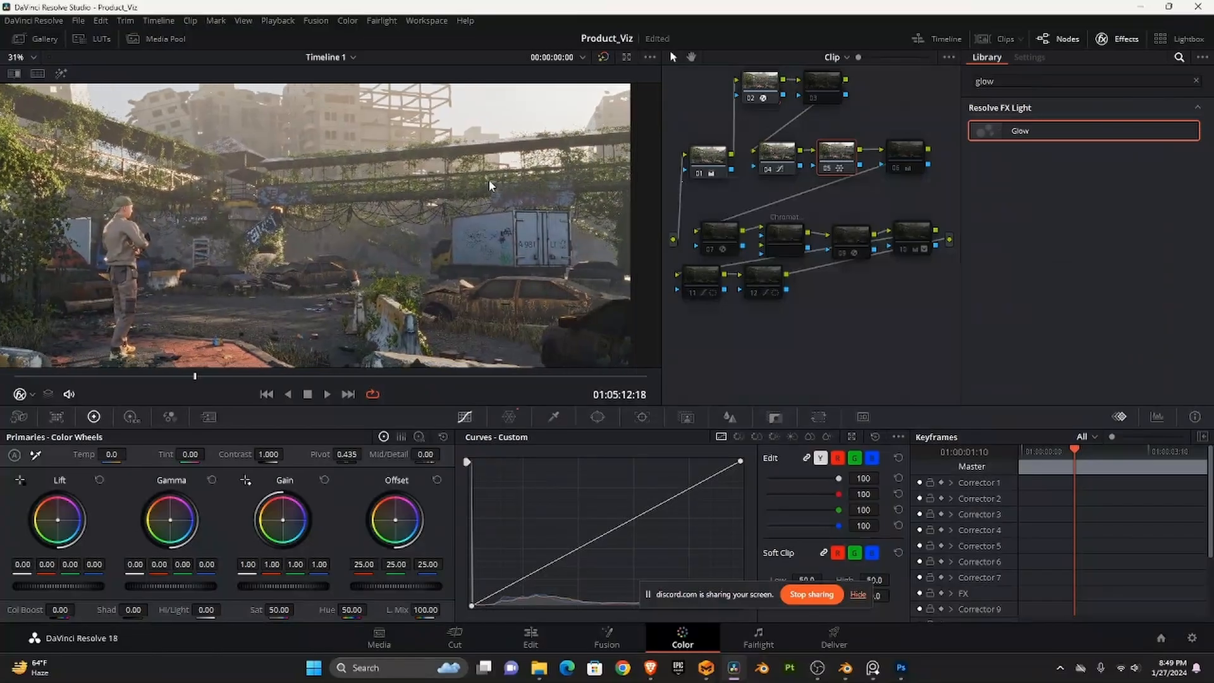
scroll(412, 178, up, 2)
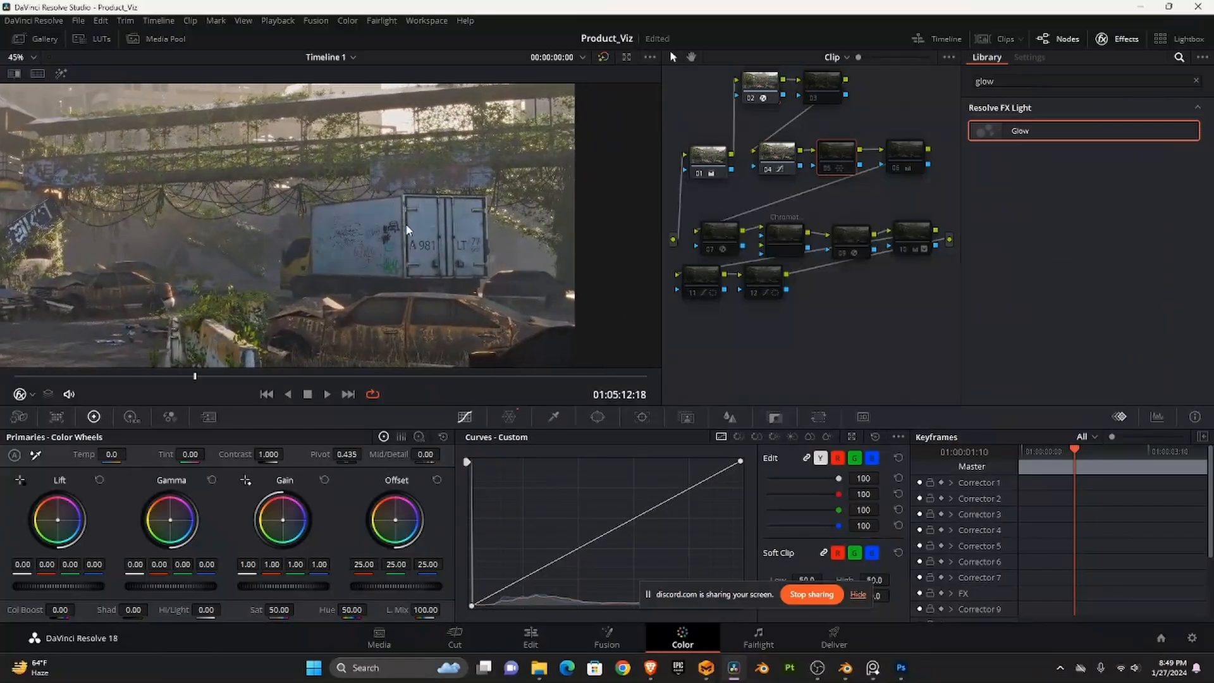
scroll(405, 229, down, 3)
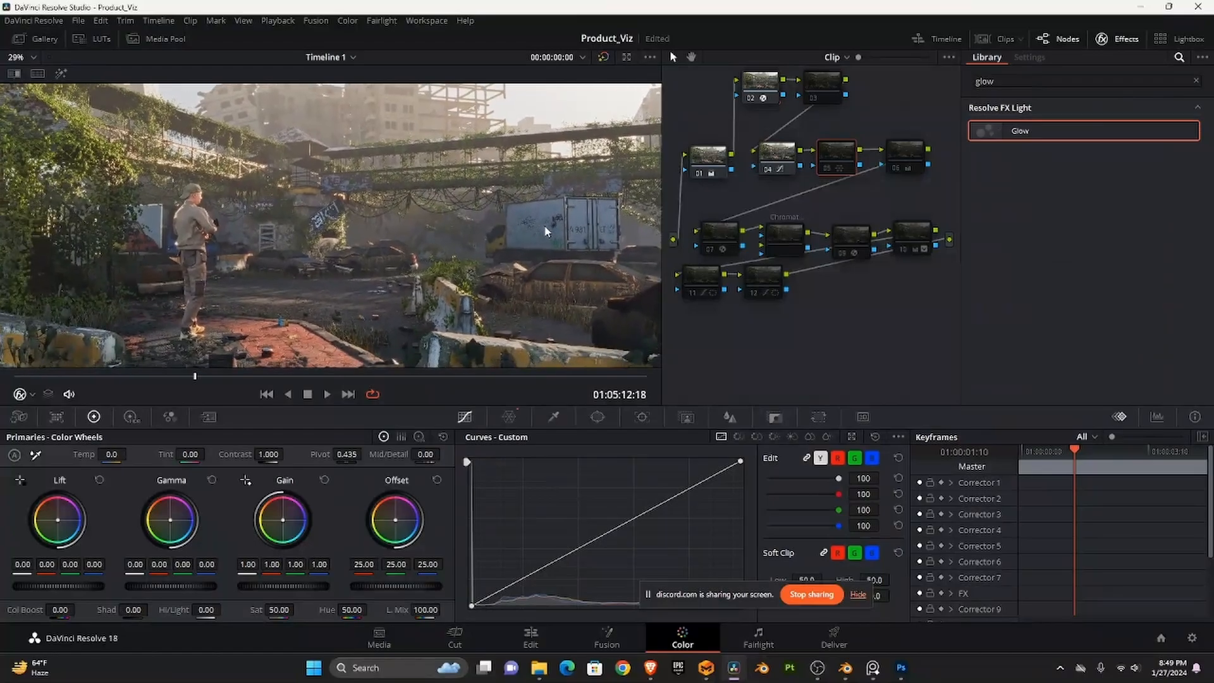
scroll(545, 229, down, 1)
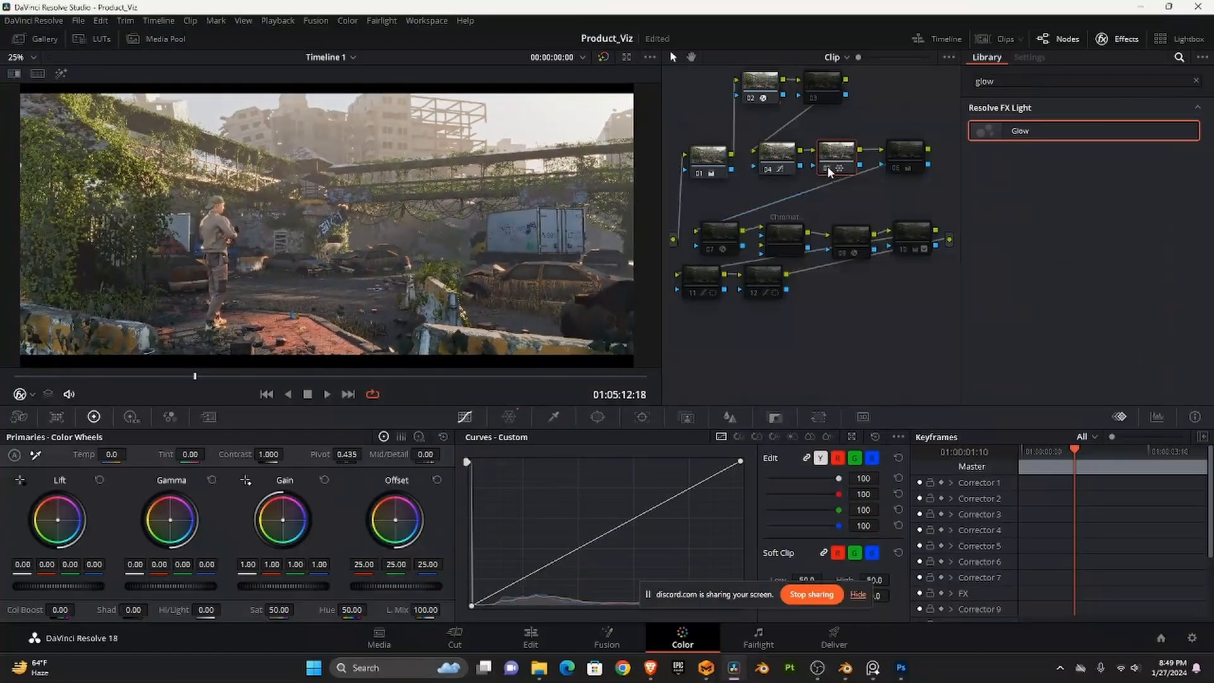
- Show node 05's Hue - Saturation Color Warper grid and examine the truck's colors up close
click(510, 418)
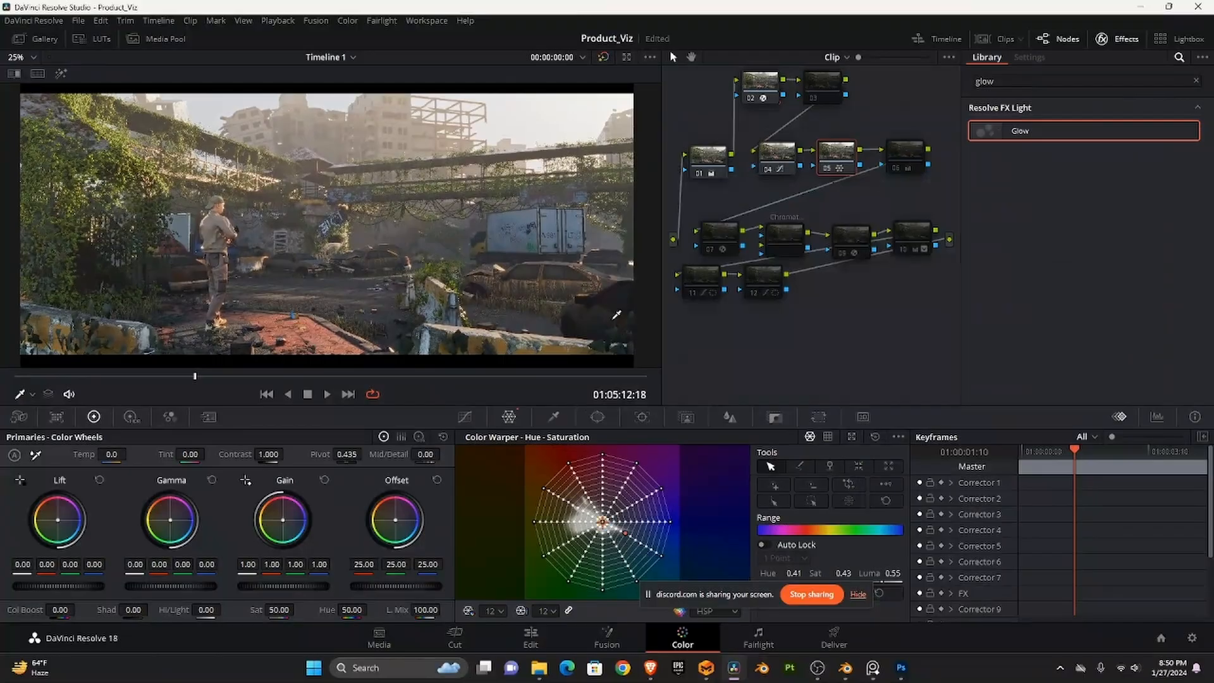
scroll(505, 253, up, 5)
scroll(230, 292, up, 1)
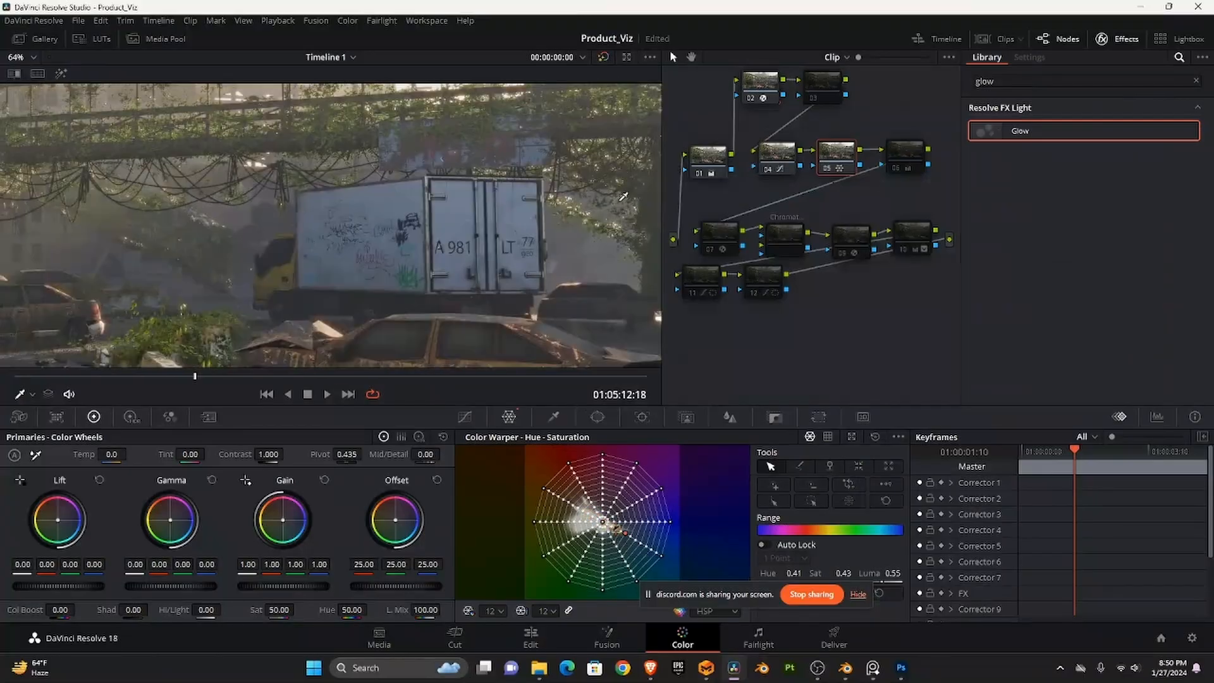
scroll(230, 292, up, 1)
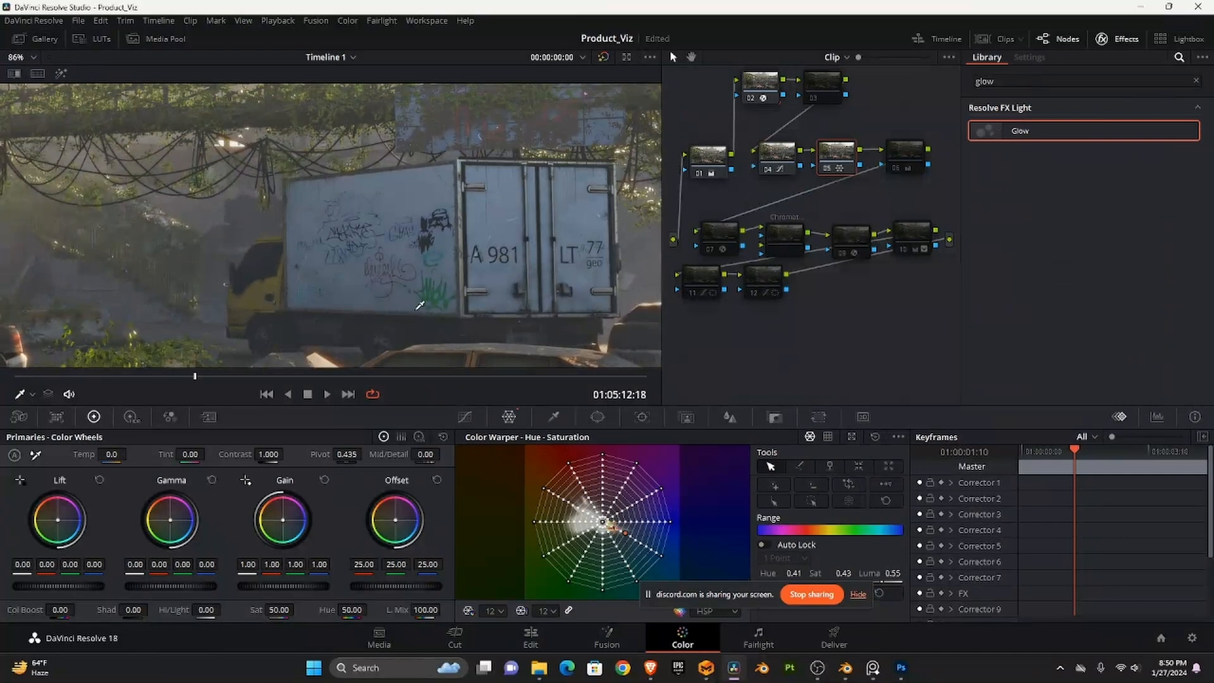
- Set the hue and saturation resolution of node 05's Color Warper grid to 16
scroll(419, 306, down, 1)
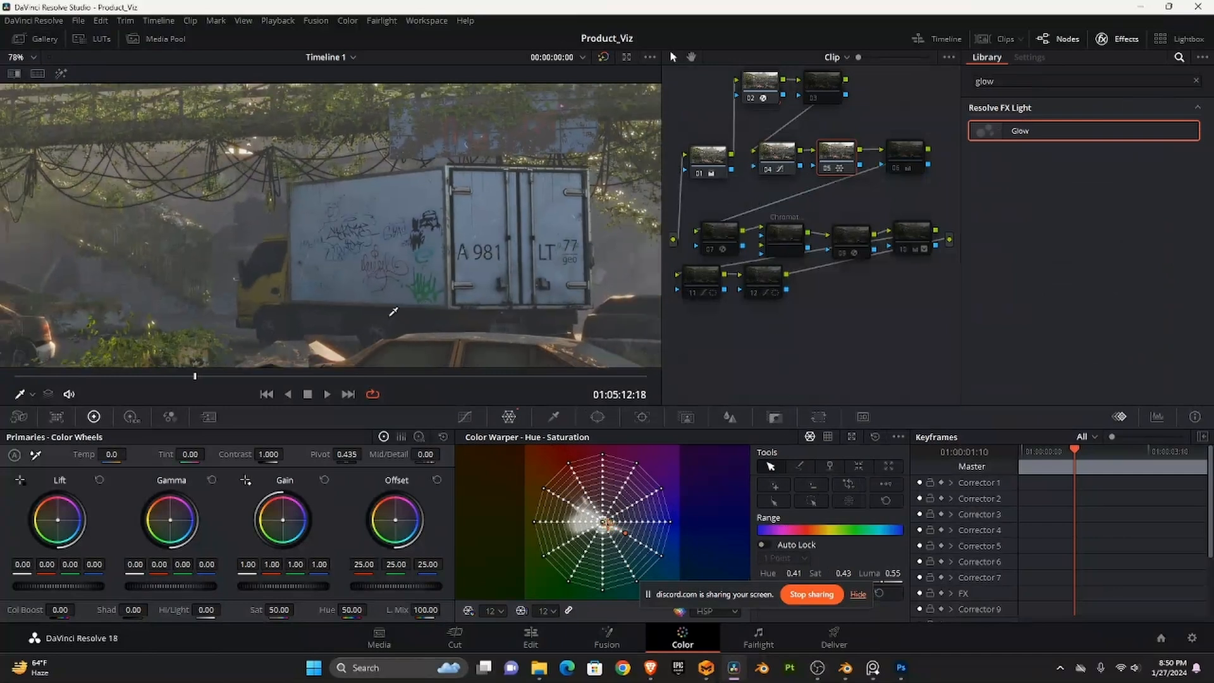
scroll(353, 311, down, 2)
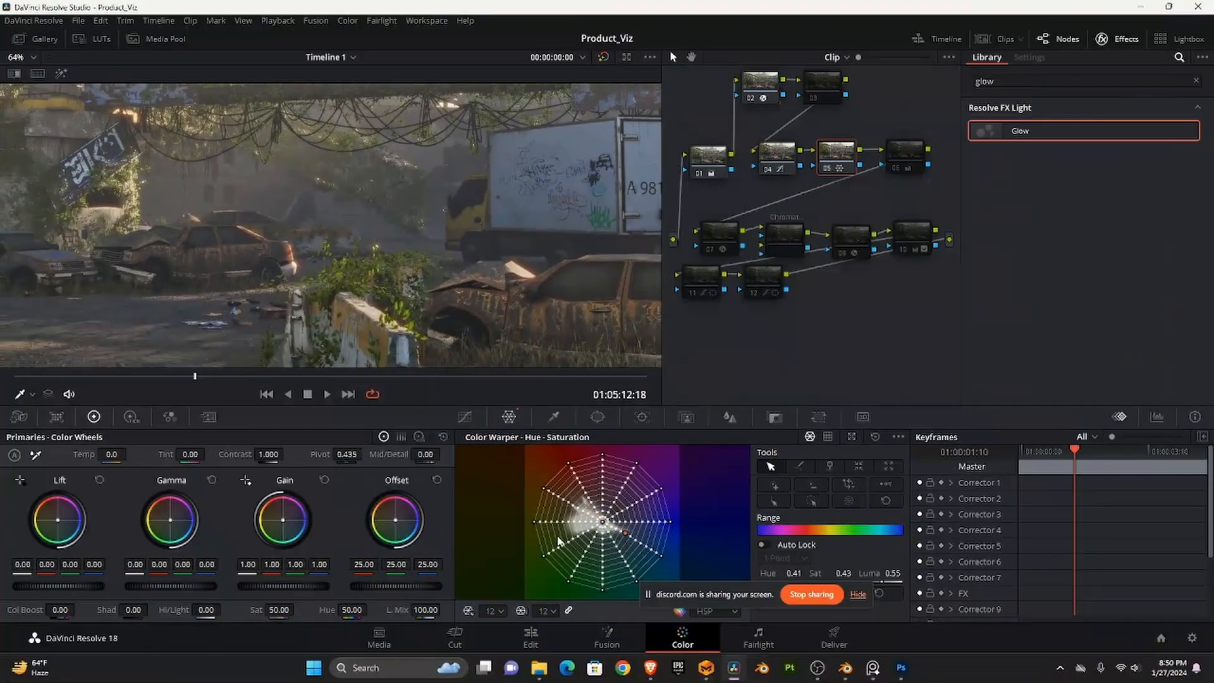
click(499, 611)
click(496, 579)
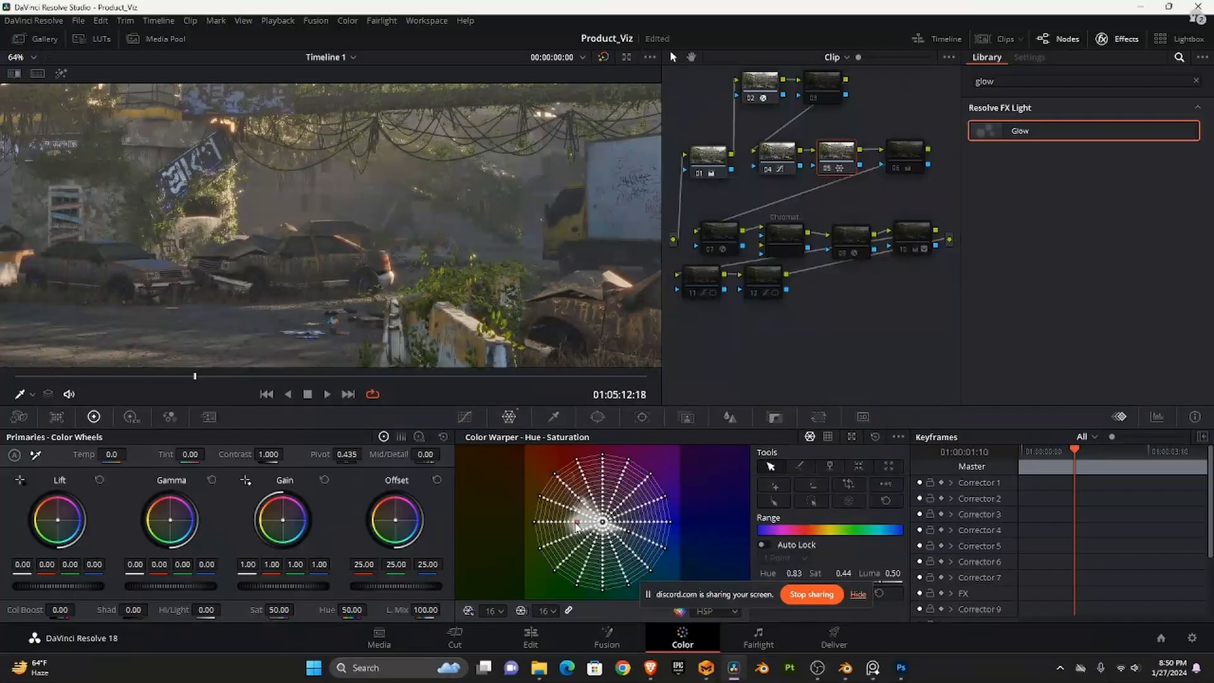
- Try shifting the Hue value of the Color Warper's selected point while viewing the wider scene
scroll(399, 280, down, 3)
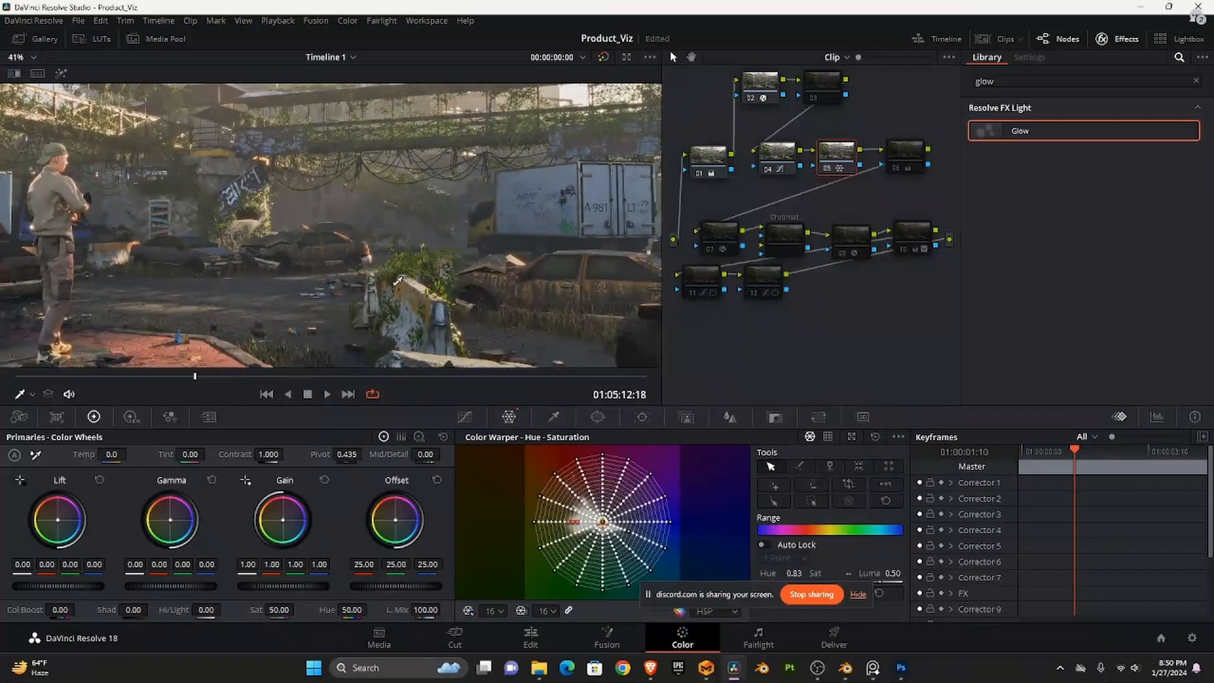
scroll(398, 280, down, 2)
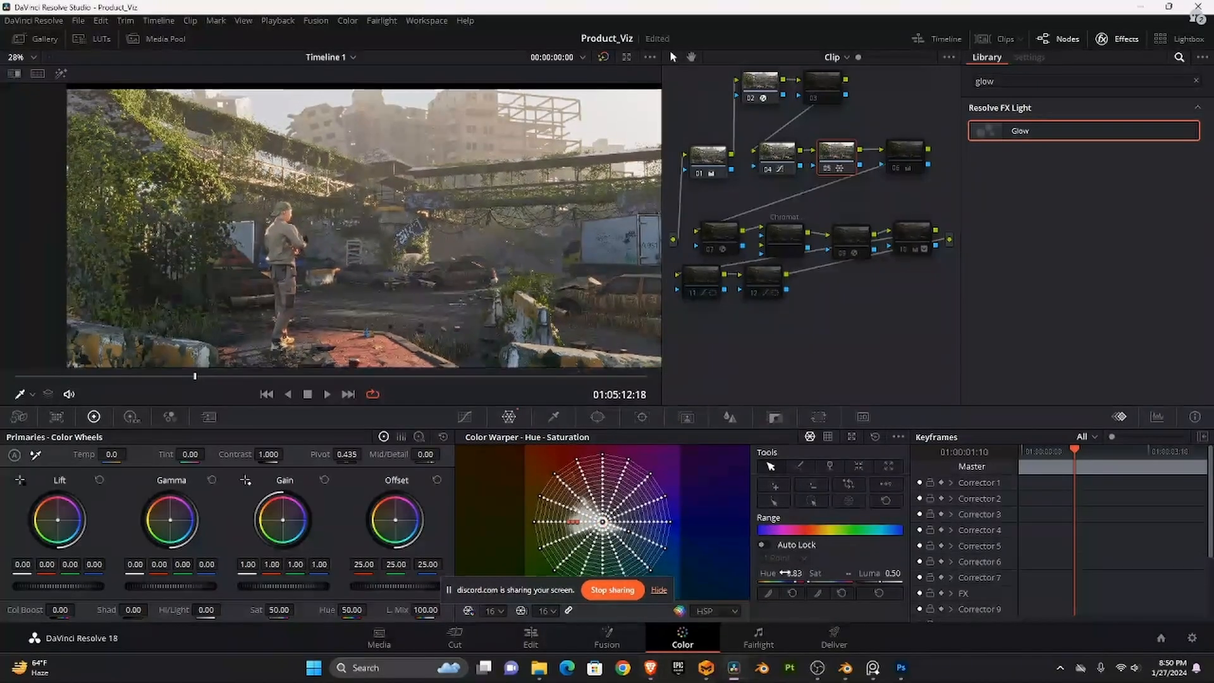
drag(784, 573, 813, 572)
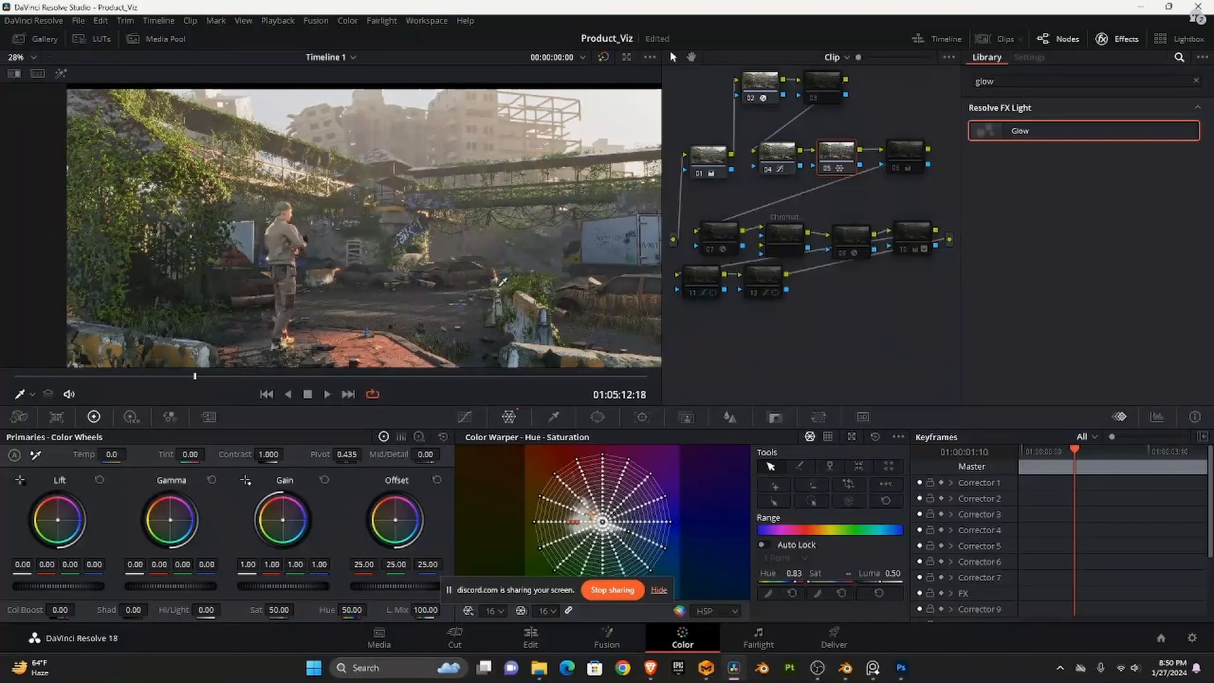
scroll(357, 265, up, 2)
scroll(358, 264, up, 3)
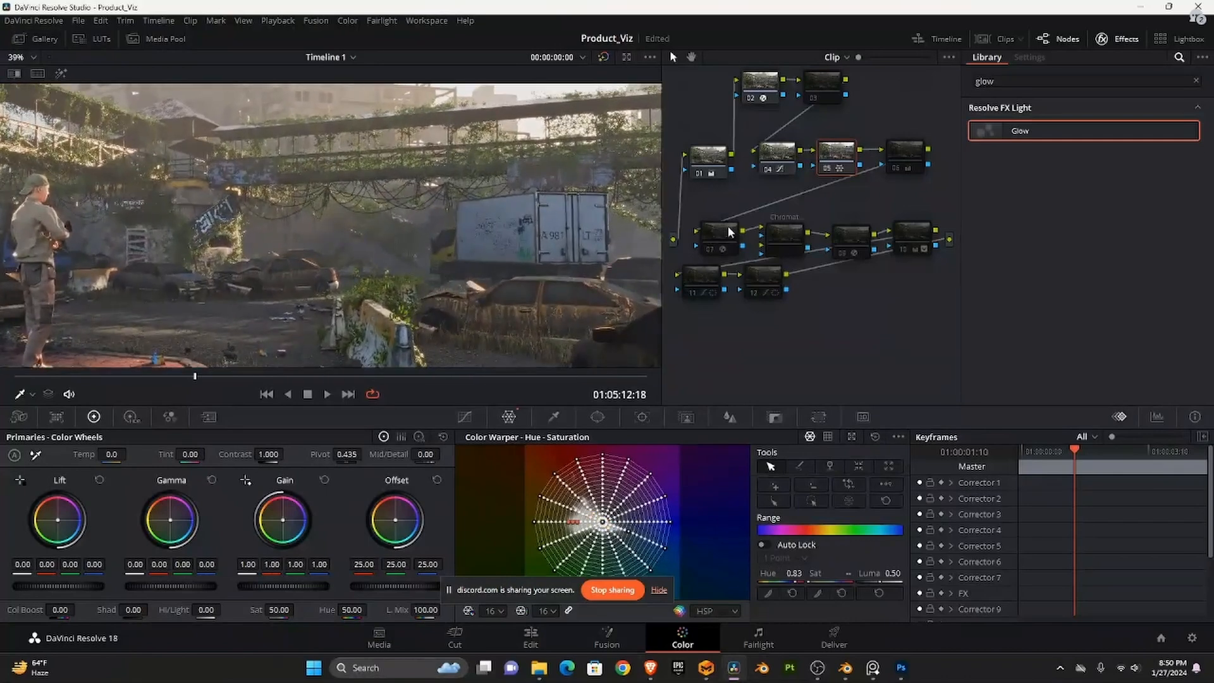
- Enable node 06 and fine-tune its Gain color balance to about 1.01 red, 1.00 green and 0.98 blue
click(898, 158)
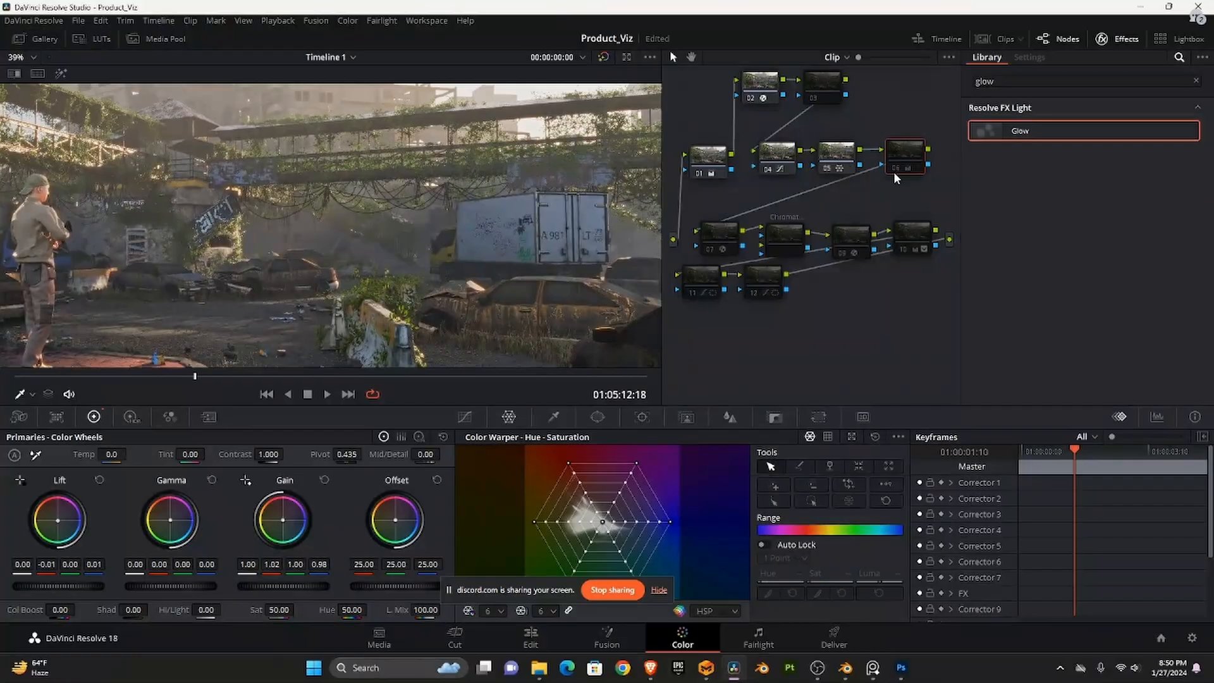
scroll(471, 226, down, 2)
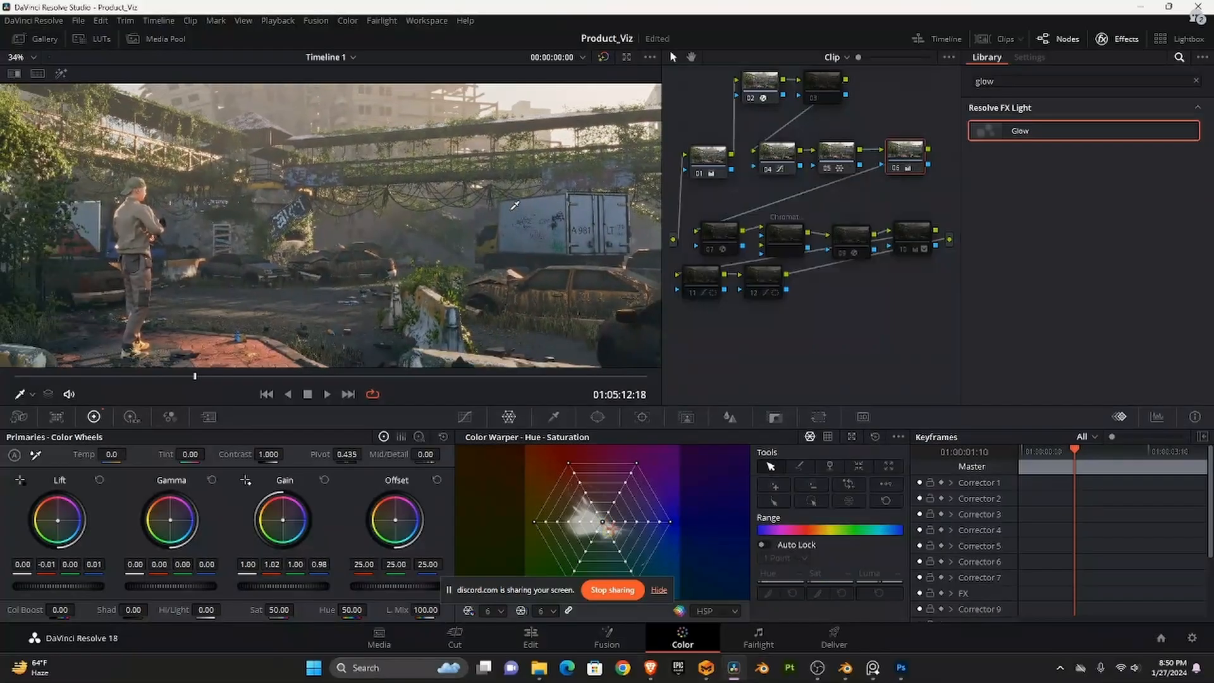
scroll(514, 222, down, 1)
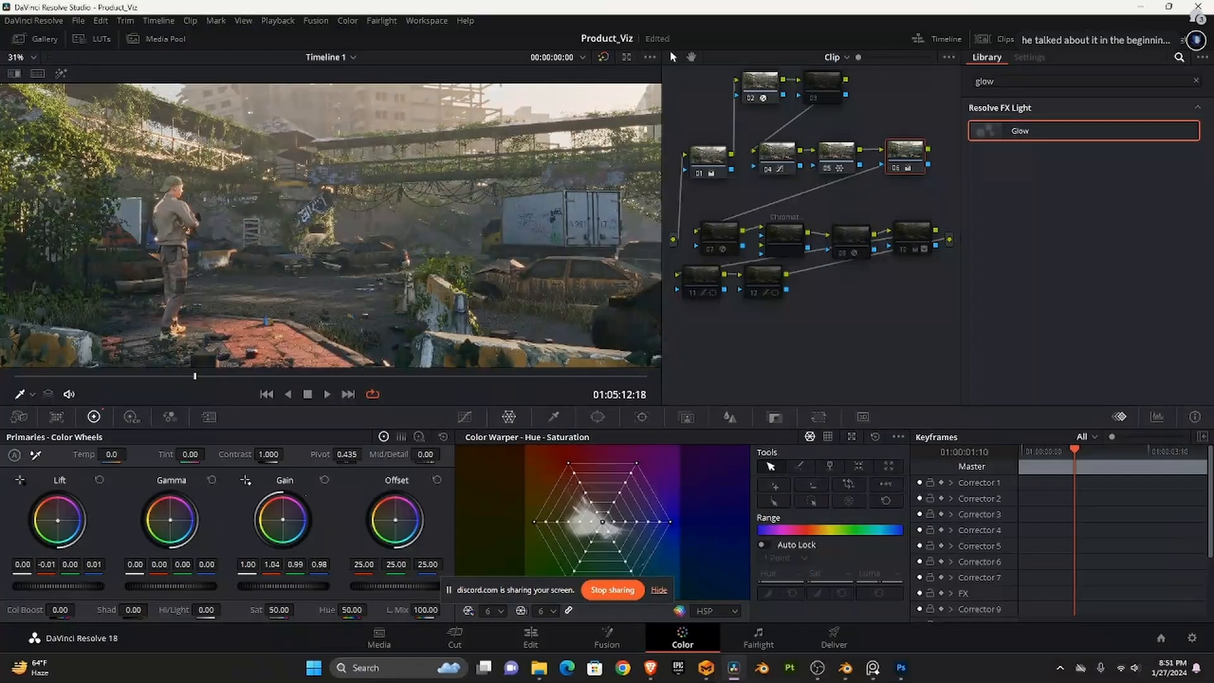
drag(282, 520, 282, 519)
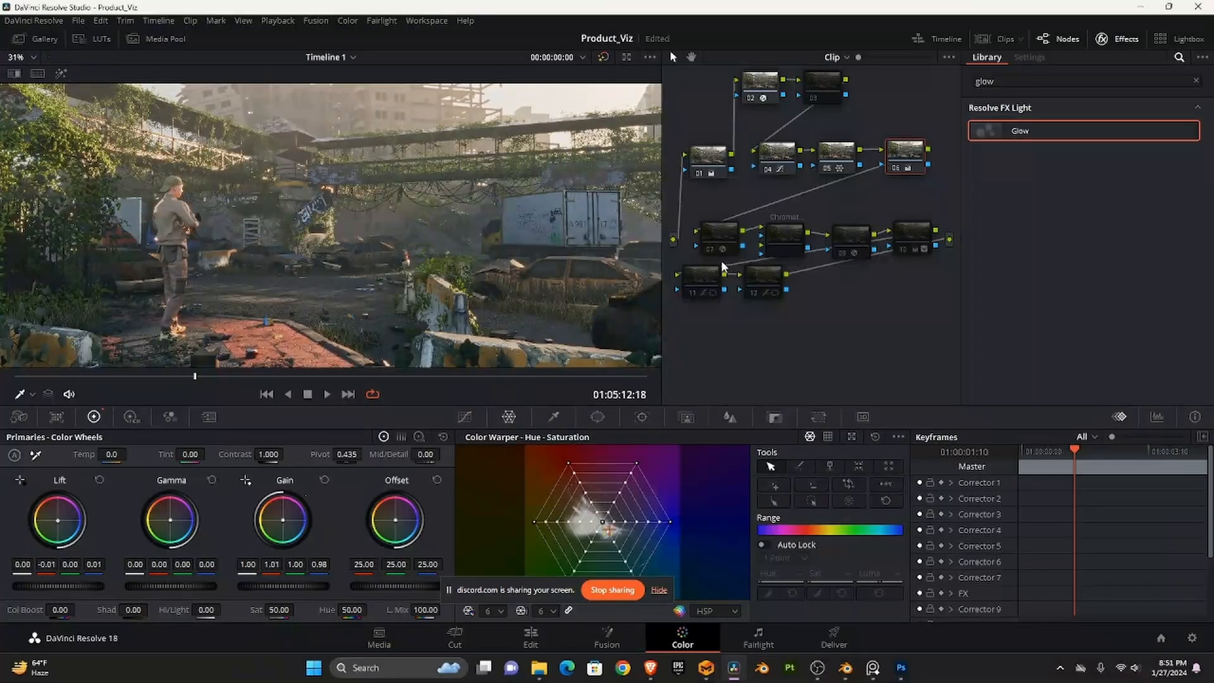
- Enable the Glow node 07, comparing the image with and without it, and set its Shine Threshold to about 0.909
click(721, 231)
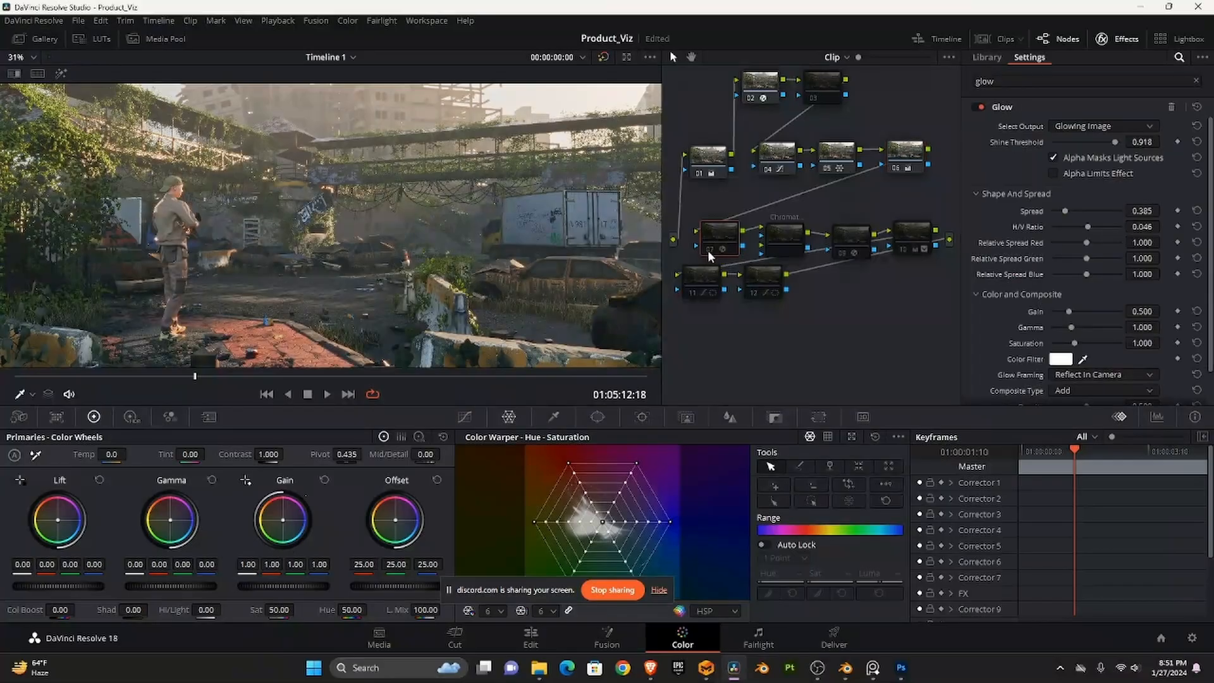
scroll(509, 237, down, 3)
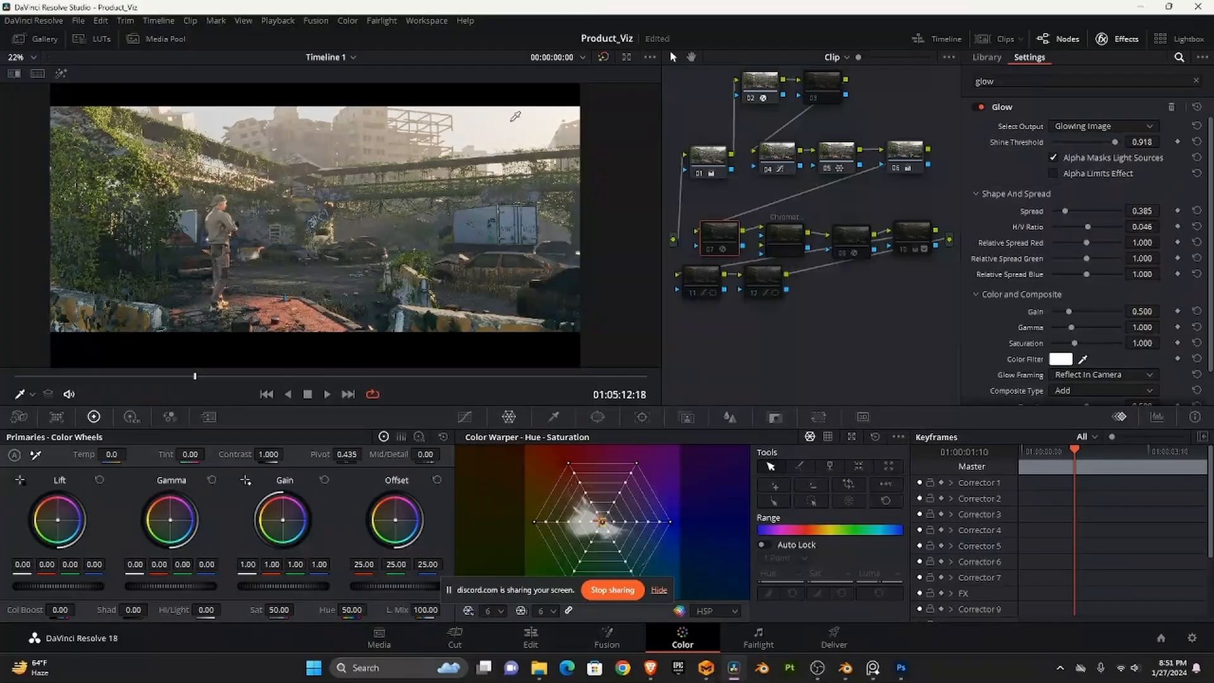
scroll(505, 120, up, 3)
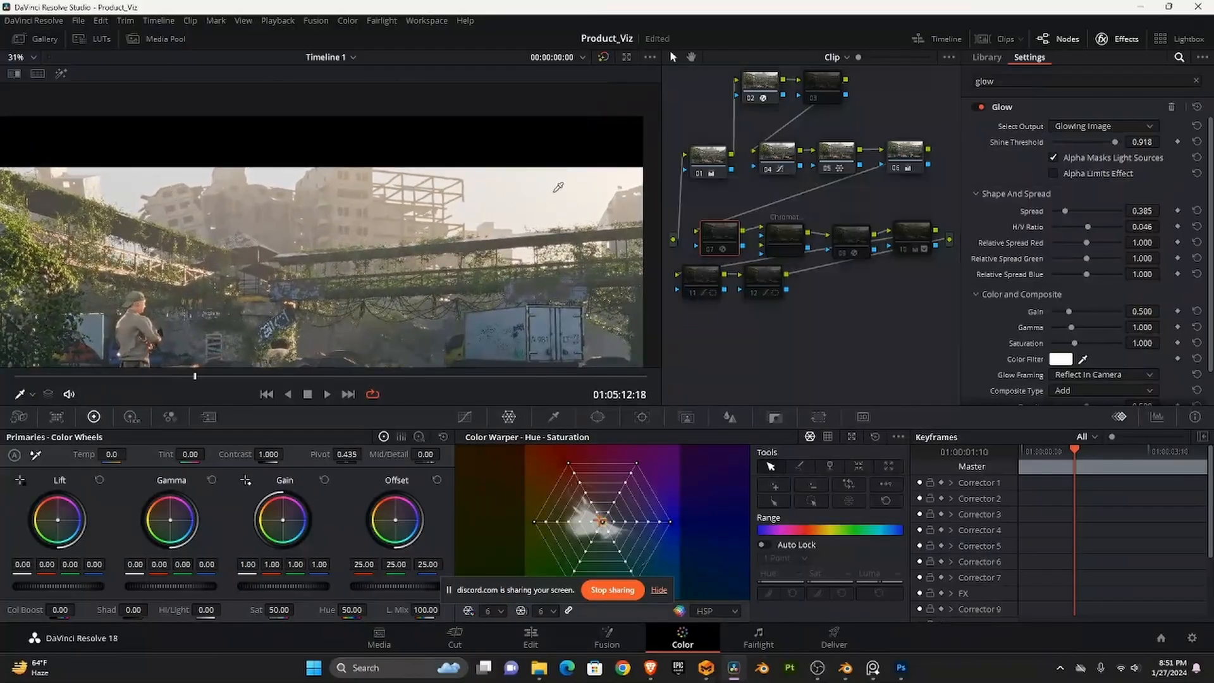
scroll(572, 185, down, 3)
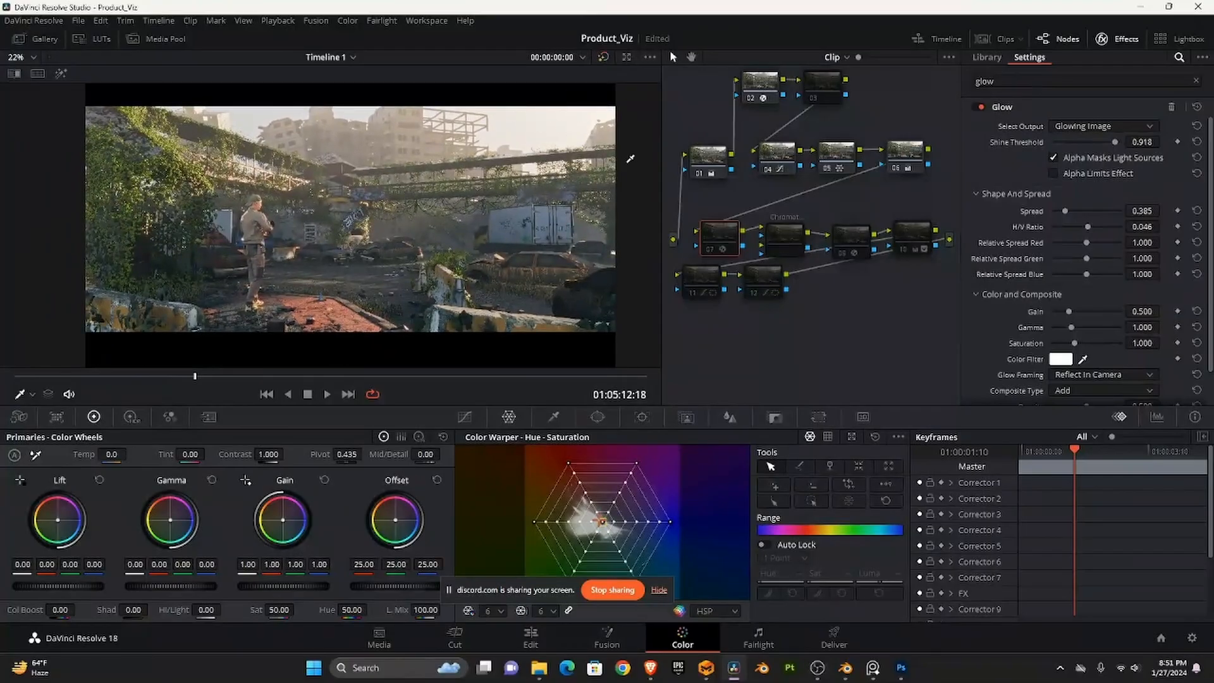
click(709, 250)
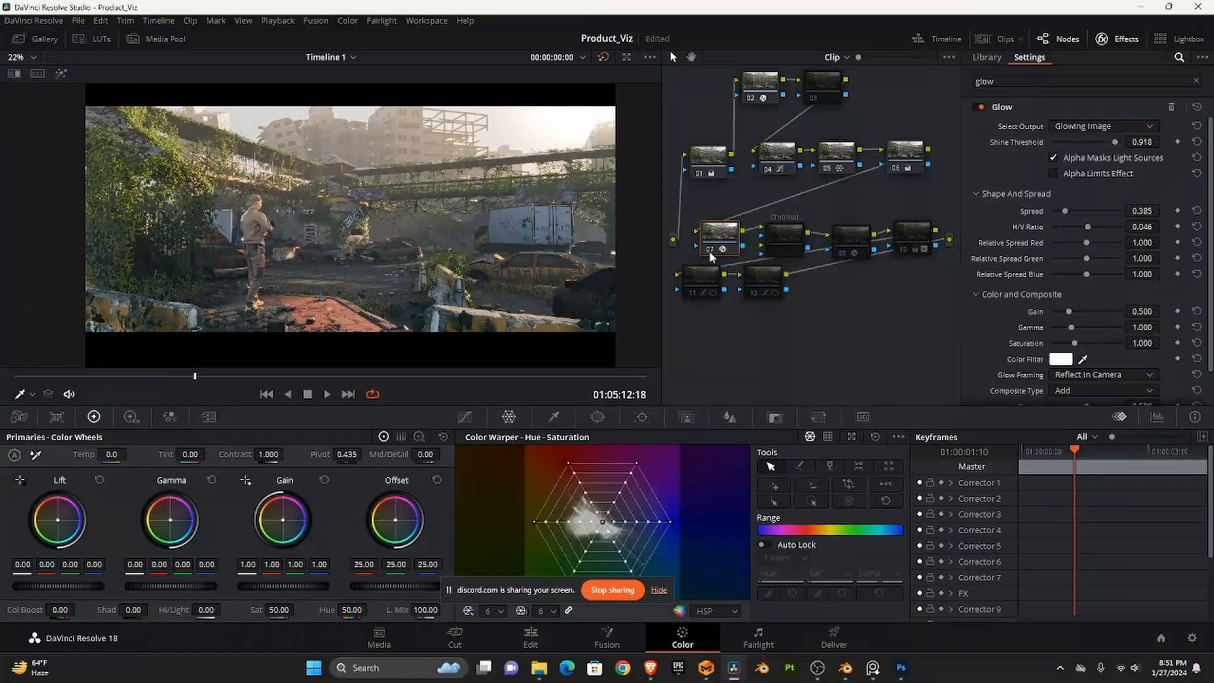
click(708, 251)
click(708, 250)
mouse_move(1114, 143)
mouse_down()
mouse_move(1100, 144)
mouse_move(1118, 146)
mouse_up()
drag(1114, 145, 1113, 143)
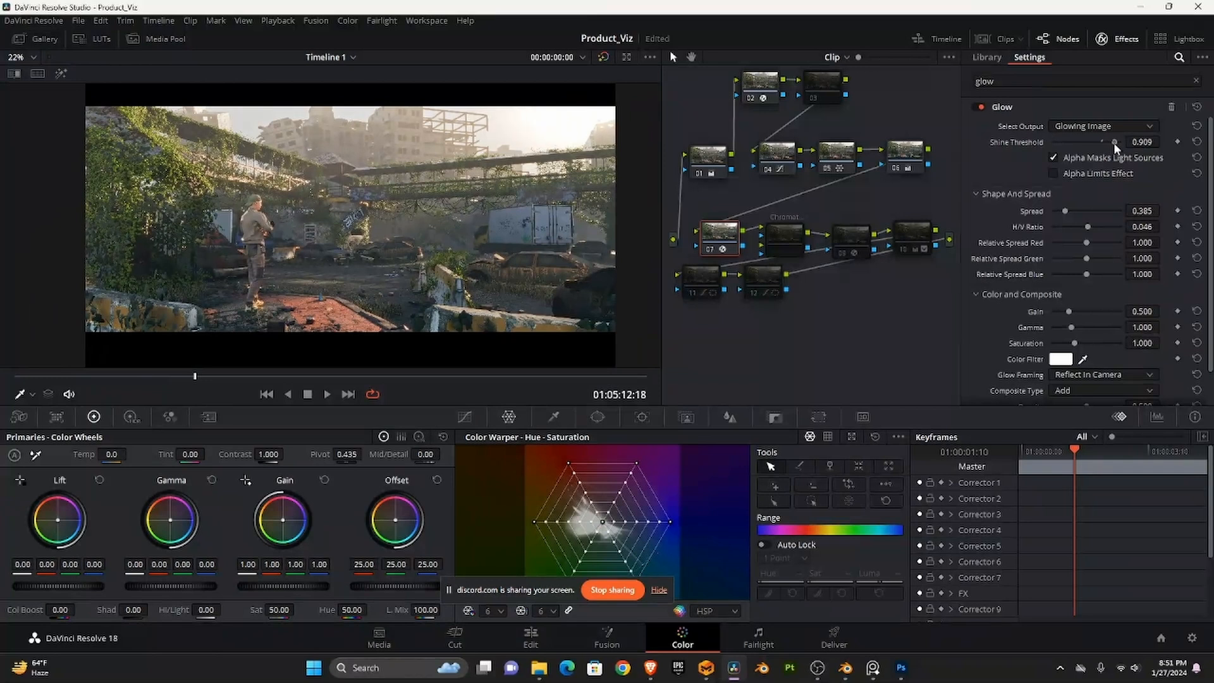
- Enable the Chromatic Aberration Removal node and exaggerate its Red / Cyan Scale to -1.000, examining the fringes around the truck and cars
click(807, 215)
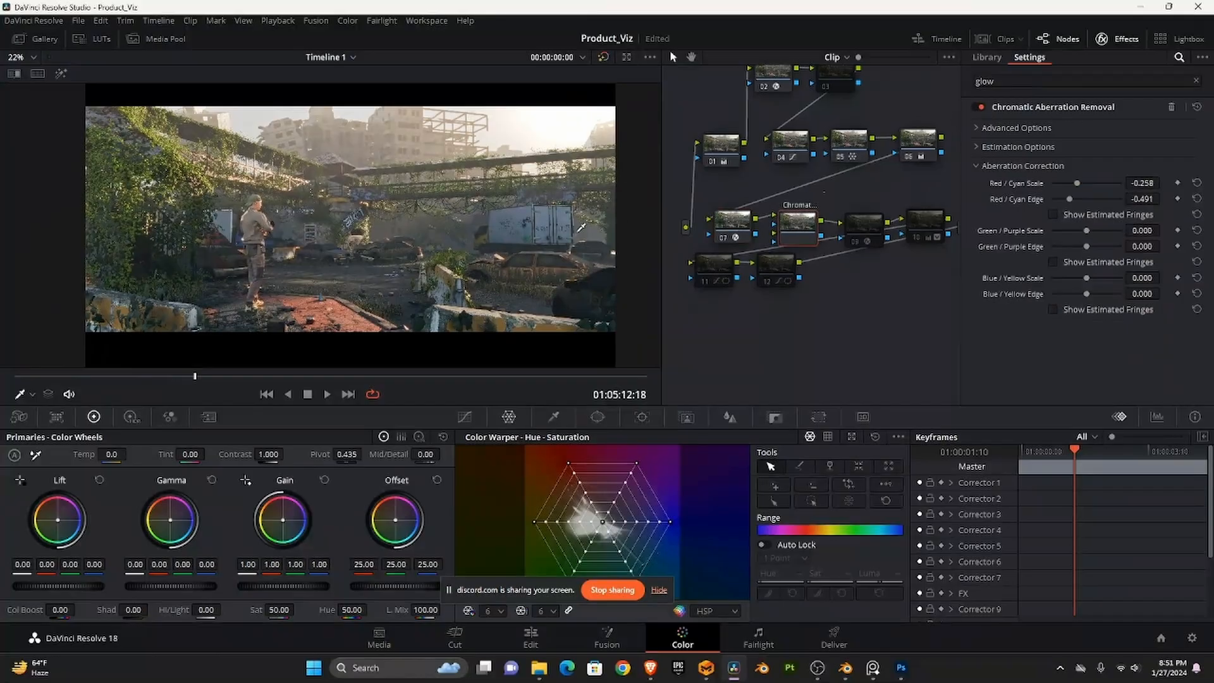
scroll(459, 195, up, 4)
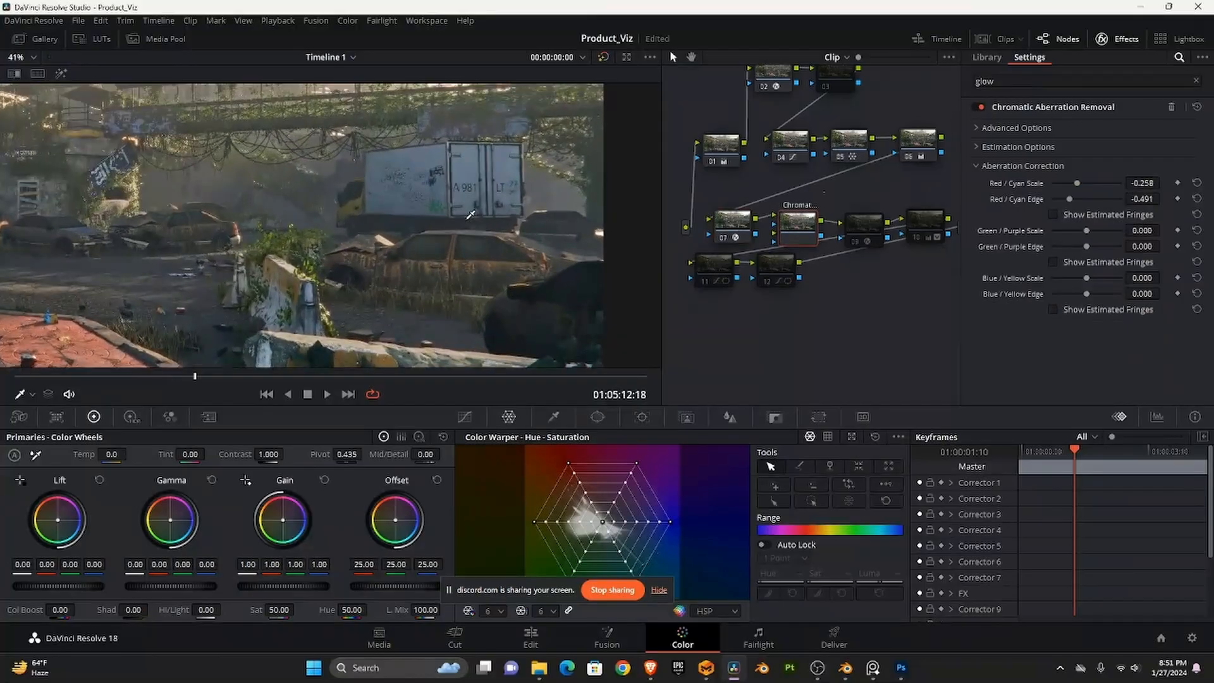
scroll(477, 215, up, 1)
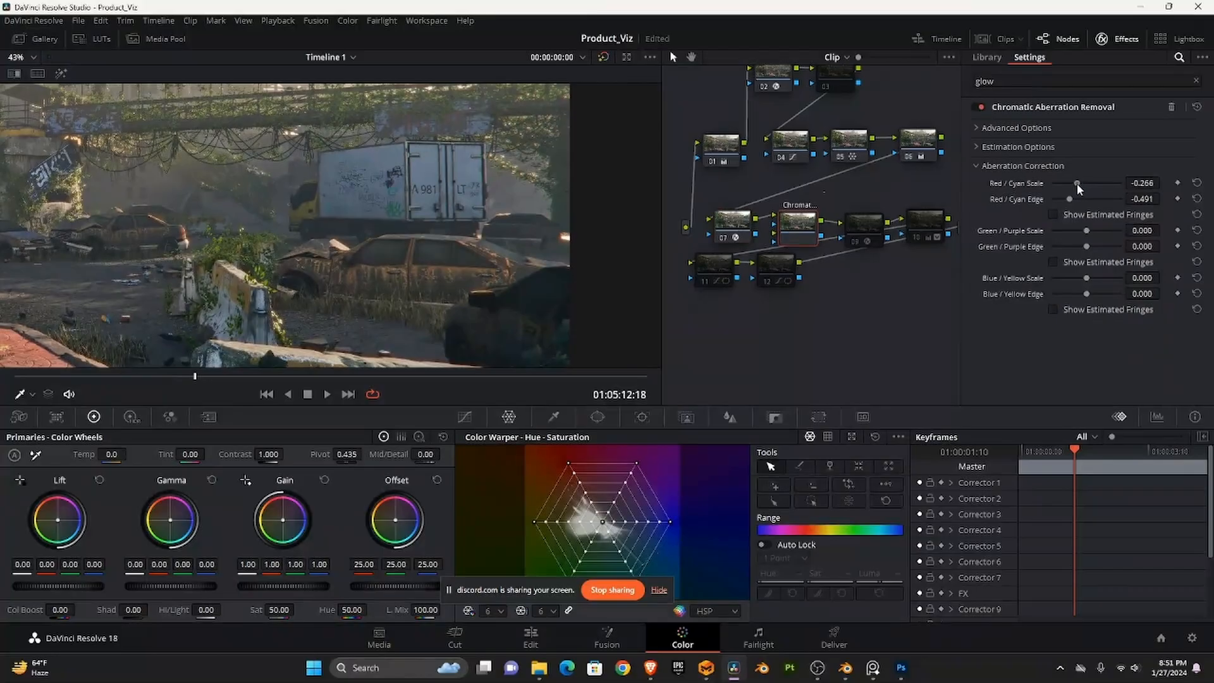
drag(1076, 183, 1048, 191)
scroll(382, 210, up, 6)
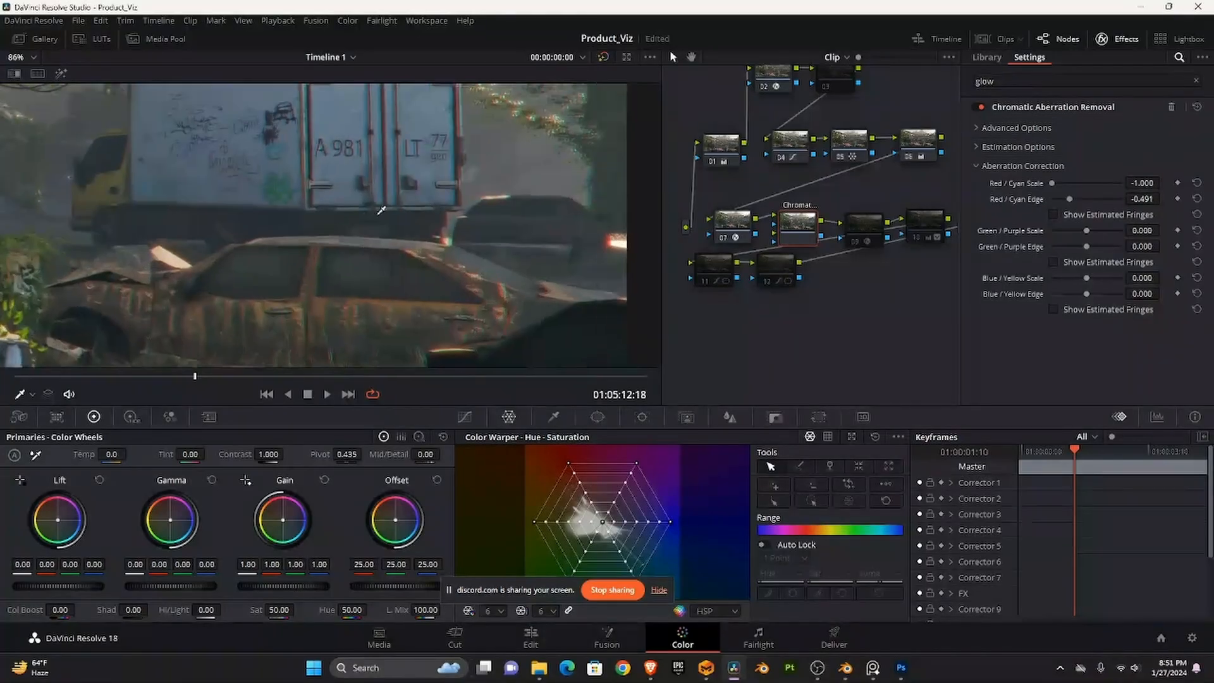
scroll(382, 209, up, 4)
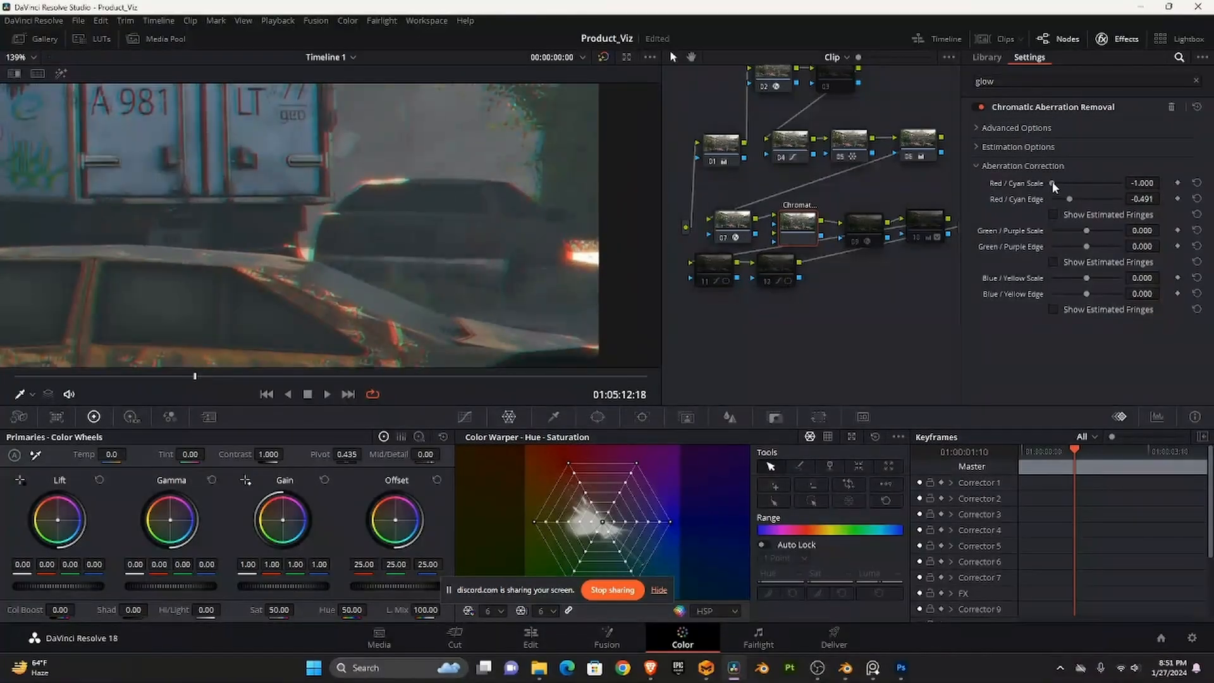
- Set the Red / Cyan Scale to about 0.064, Green / Purple Scale to 0.028 and Blue / Yellow Scale to -0.468
drag(1051, 181, 1090, 188)
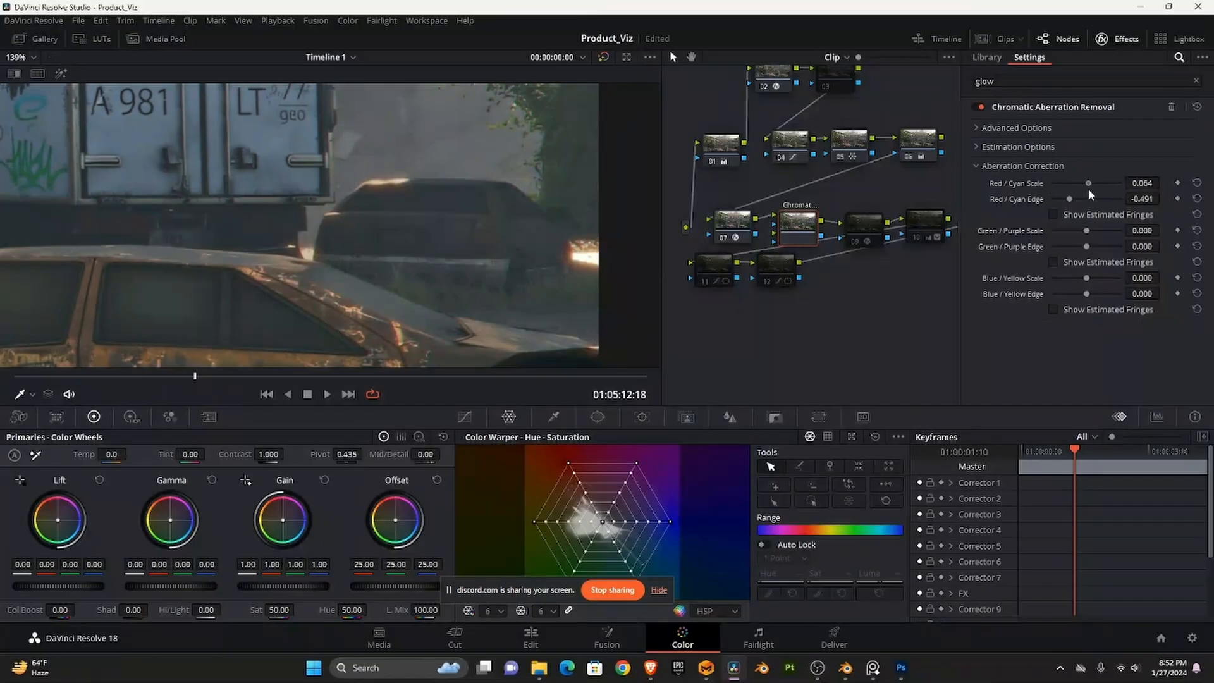
scroll(636, 231, down, 4)
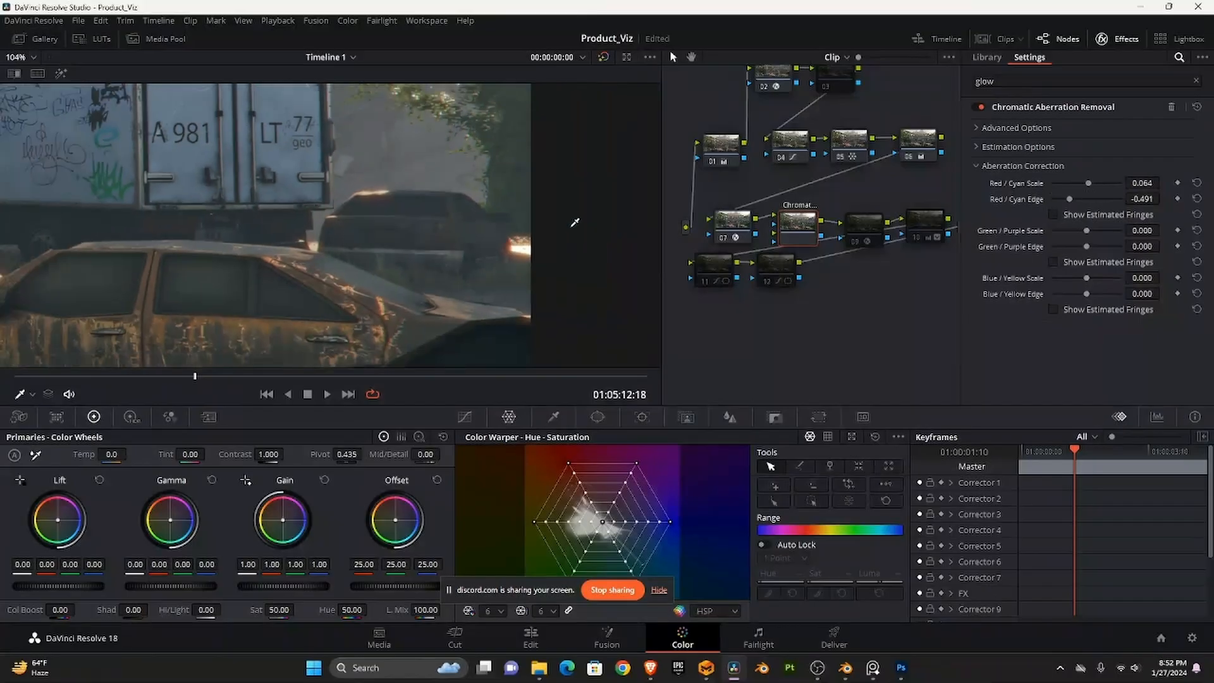
scroll(504, 217, up, 4)
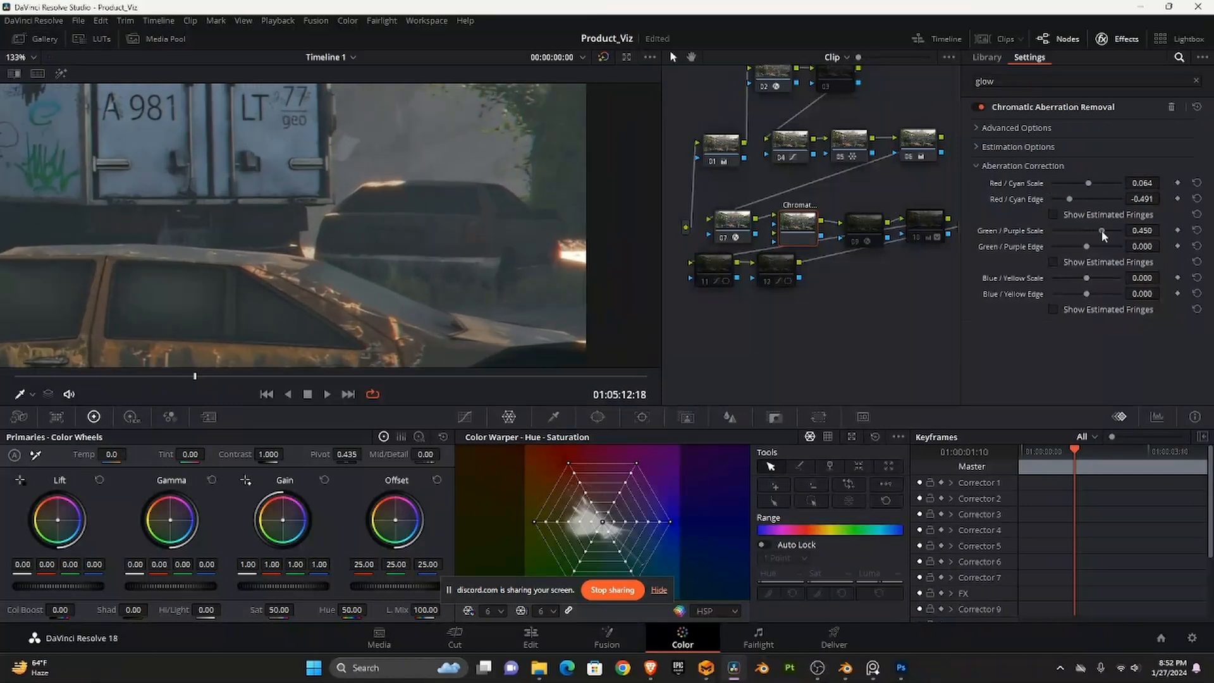
drag(1102, 230, 1069, 279)
scroll(441, 198, down, 5)
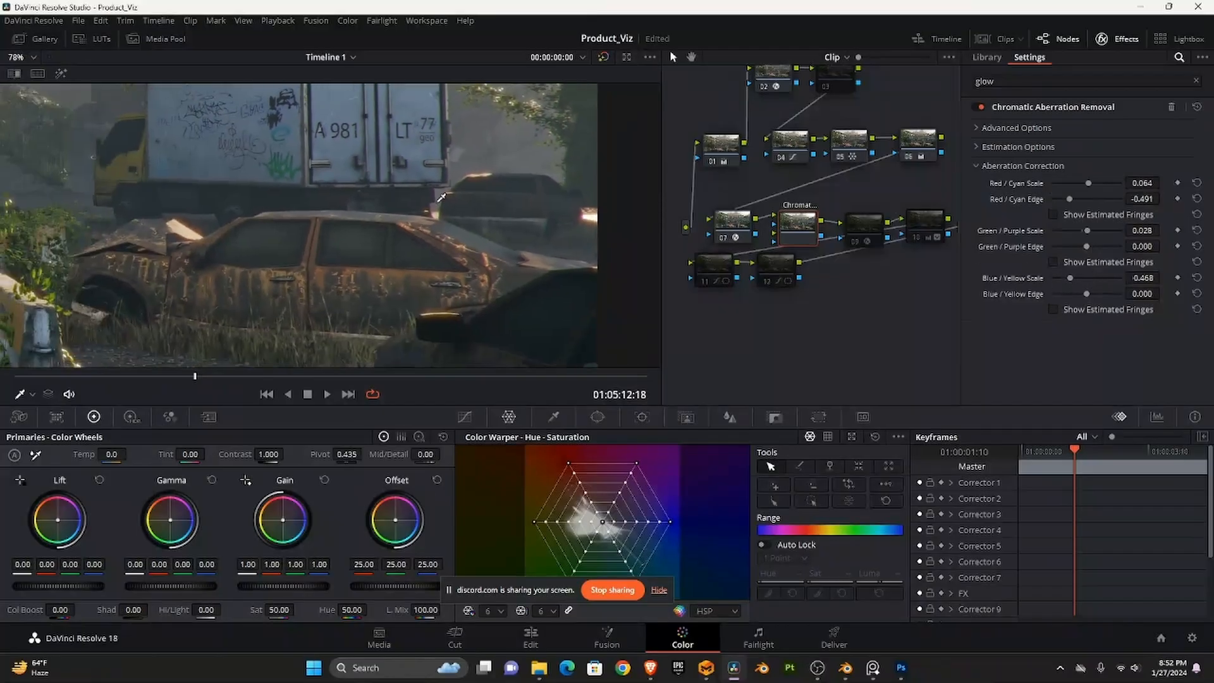
- Enable the Lens Distortion node 09, comparing the full image with and without it
scroll(441, 197, down, 6)
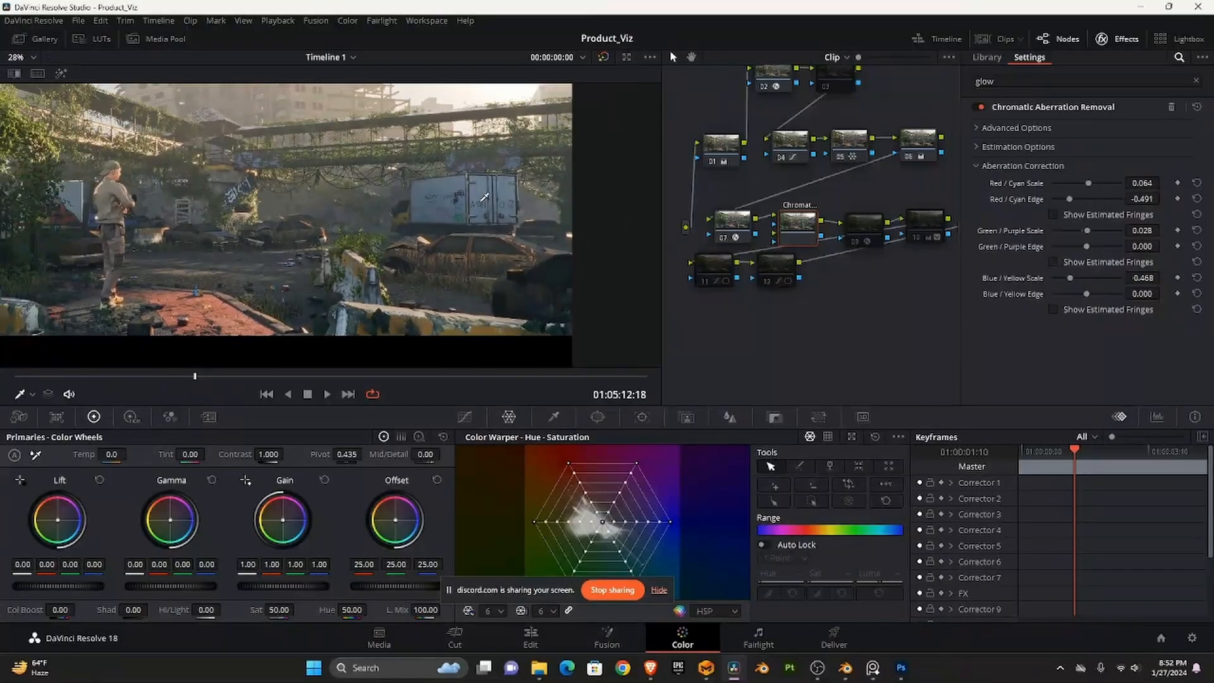
scroll(484, 198, down, 2)
click(855, 240)
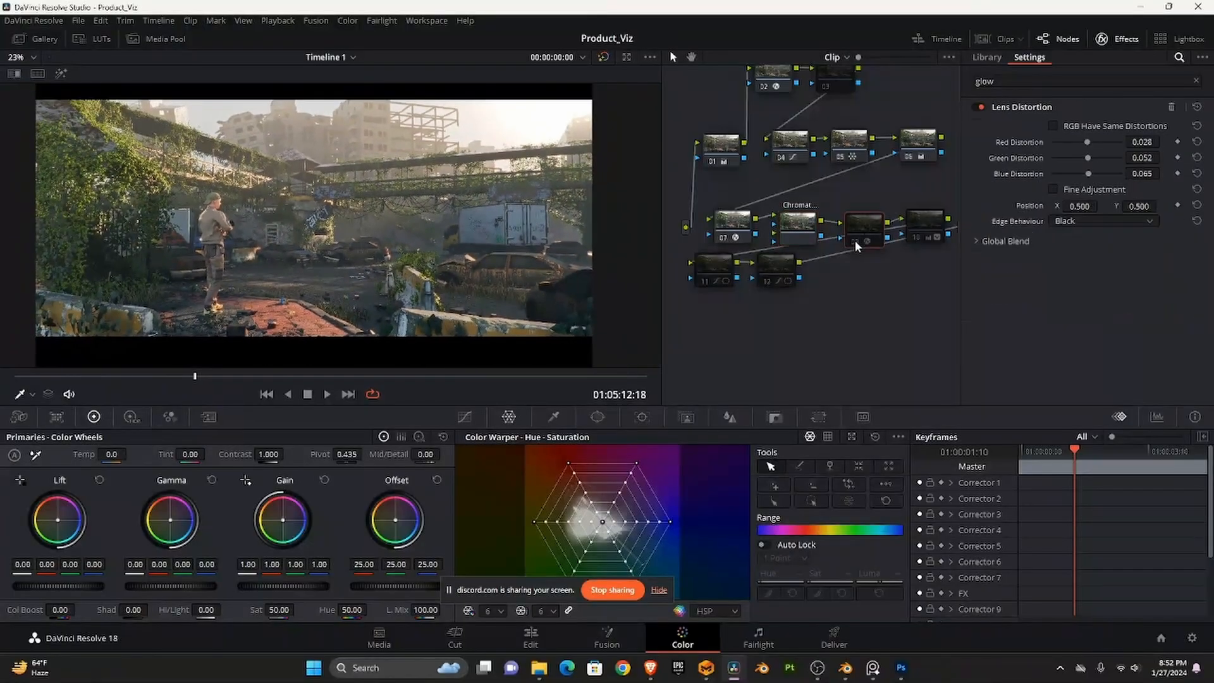
drag(855, 240, 852, 218)
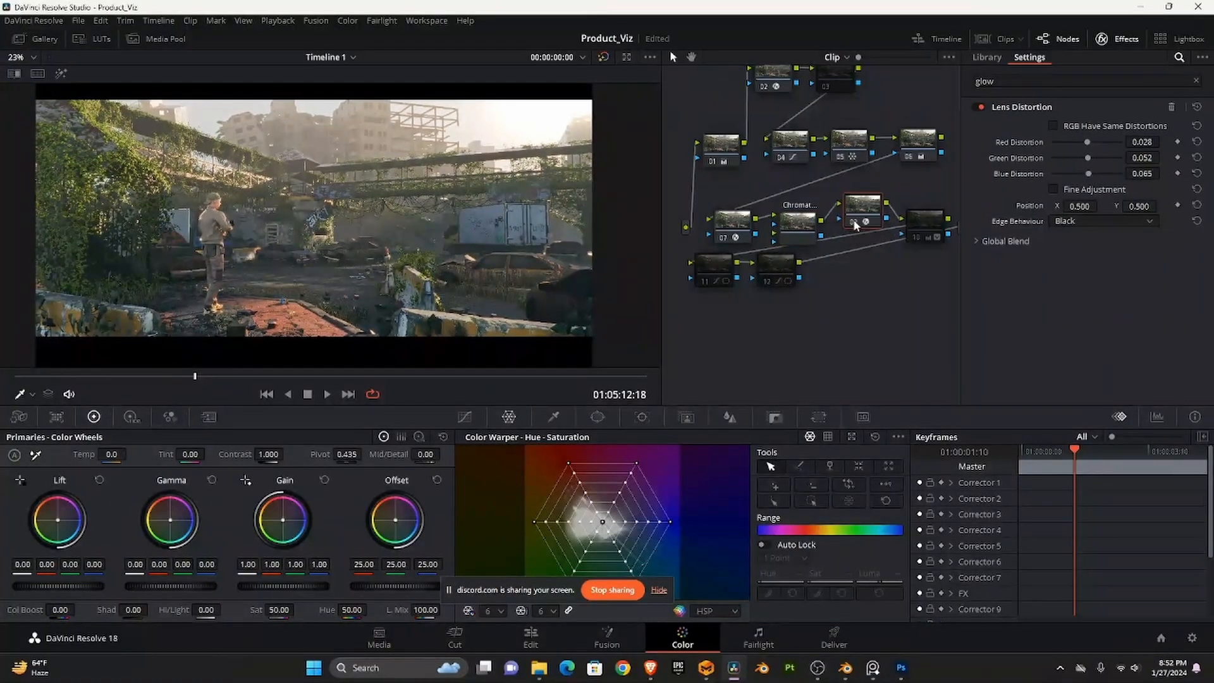
key(ctrl+d)
key(ctrl+d)
- Turn on RGB Have Same Distortions for the Lens Distortion effect and raise the shared distortion to about 0.266
scroll(437, 202, up, 5)
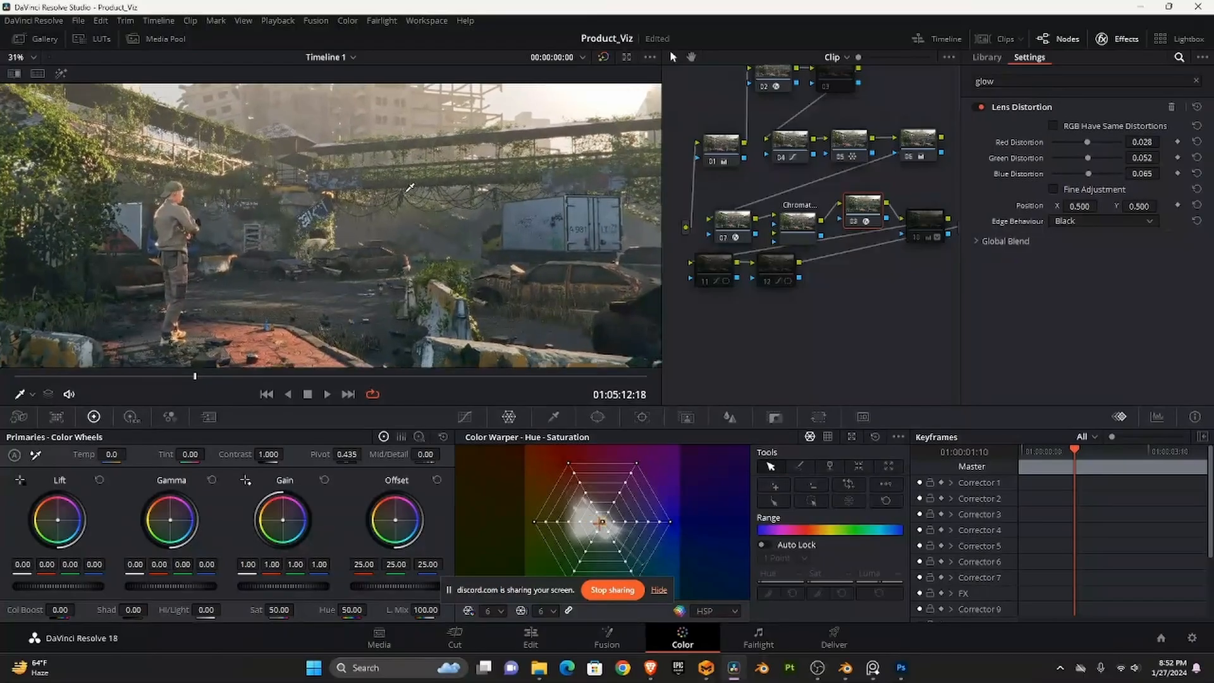
scroll(436, 202, up, 2)
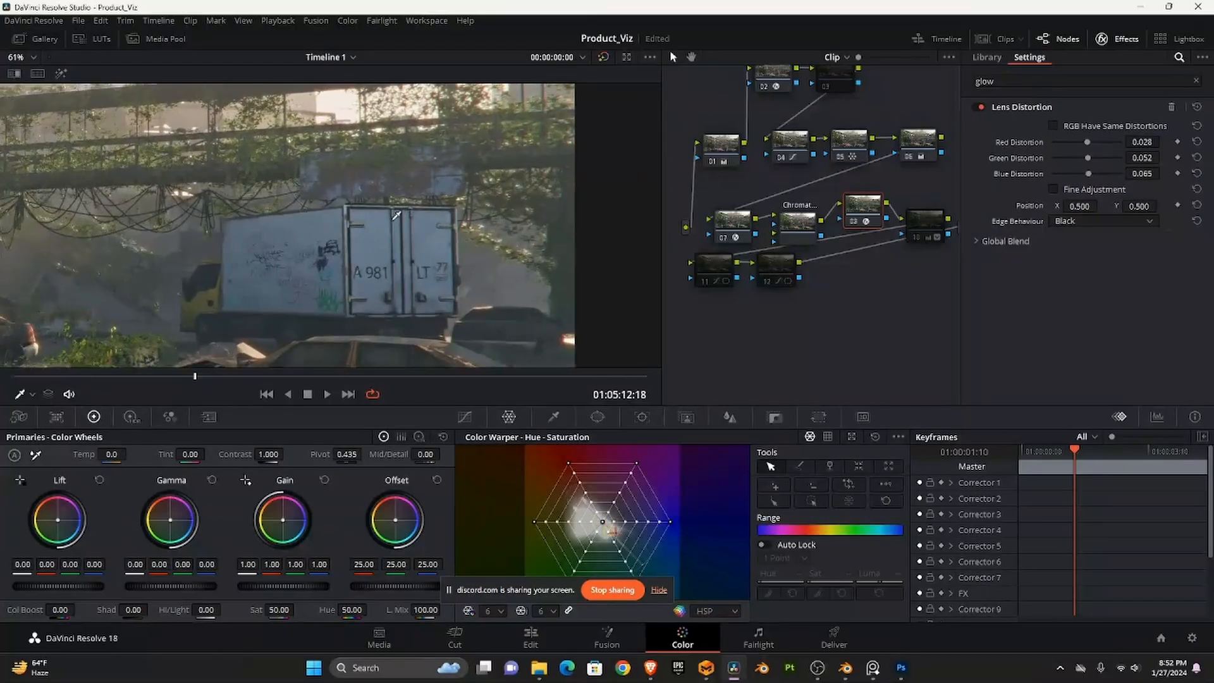
click(1052, 126)
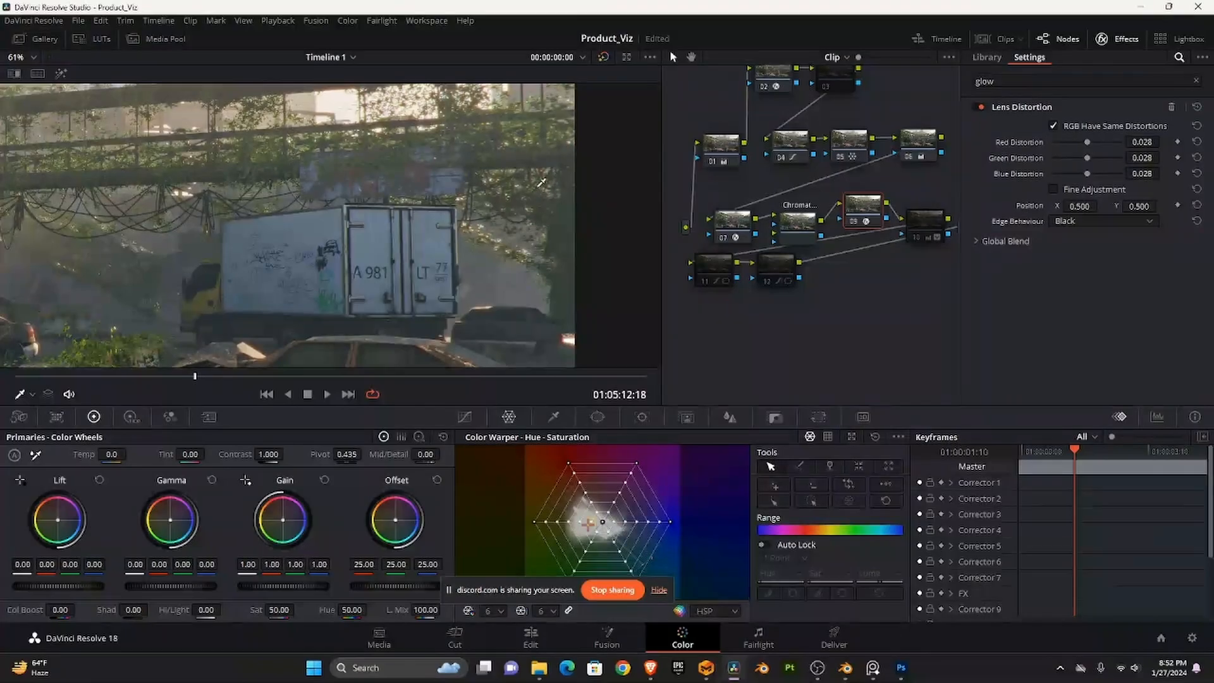
scroll(536, 184, down, 3)
scroll(536, 184, down, 2)
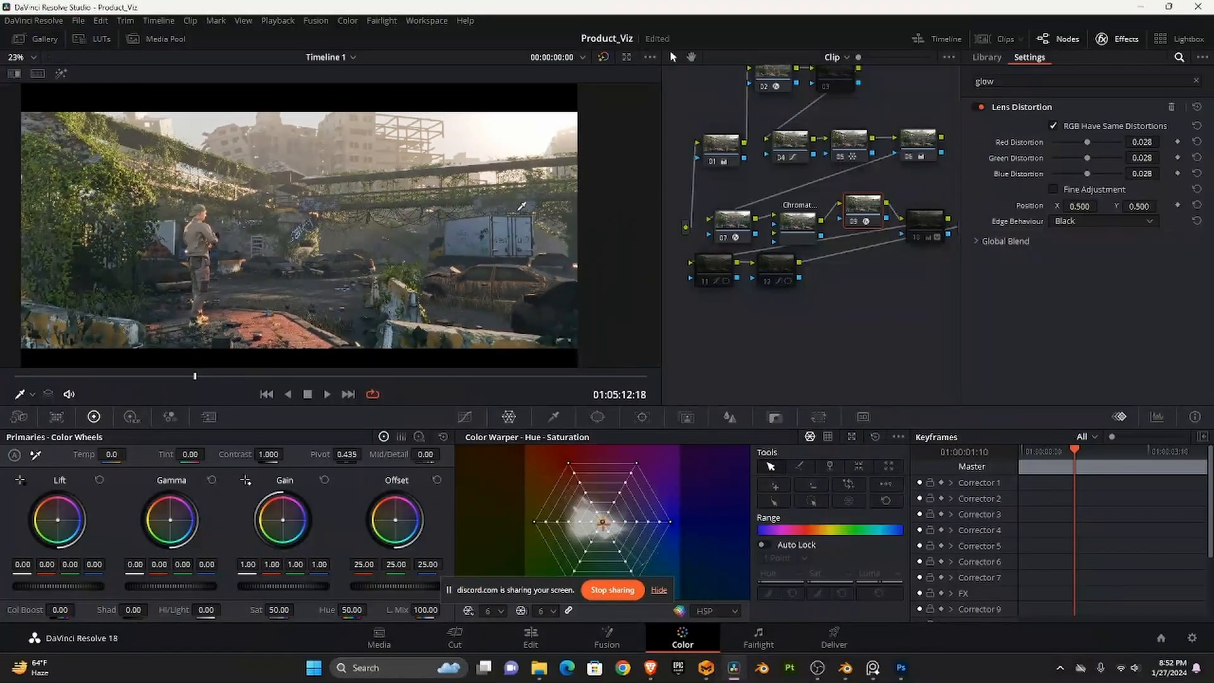
drag(1087, 140, 1097, 142)
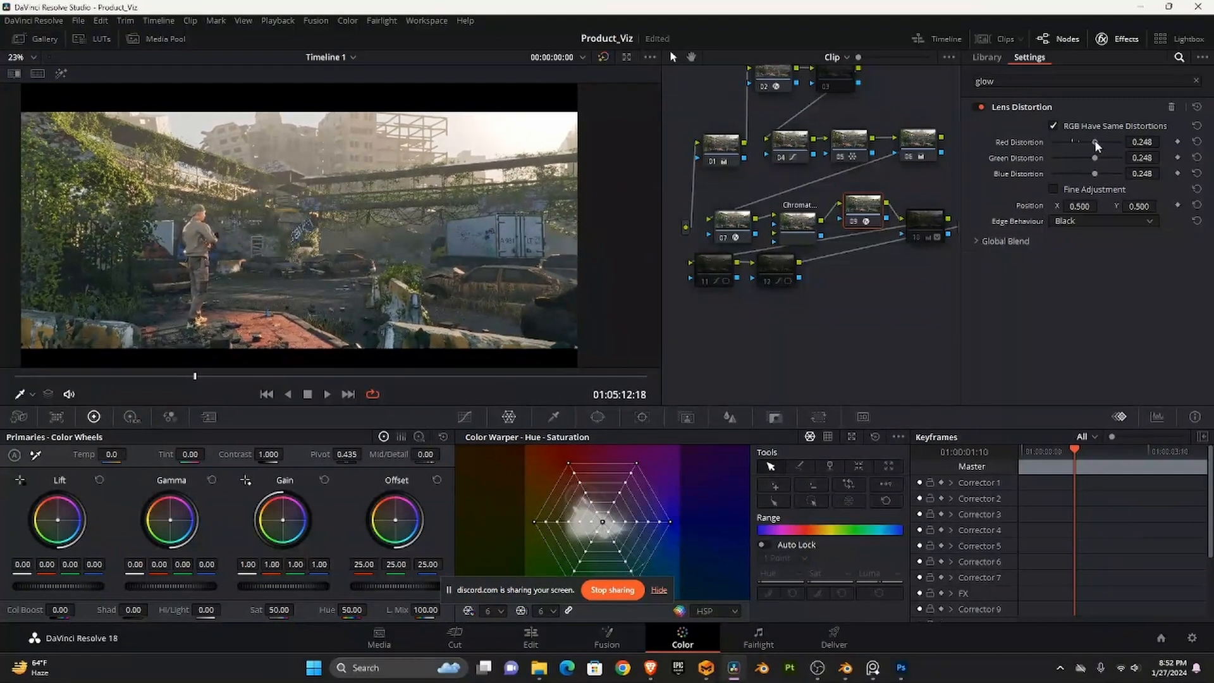
drag(1097, 143, 1095, 142)
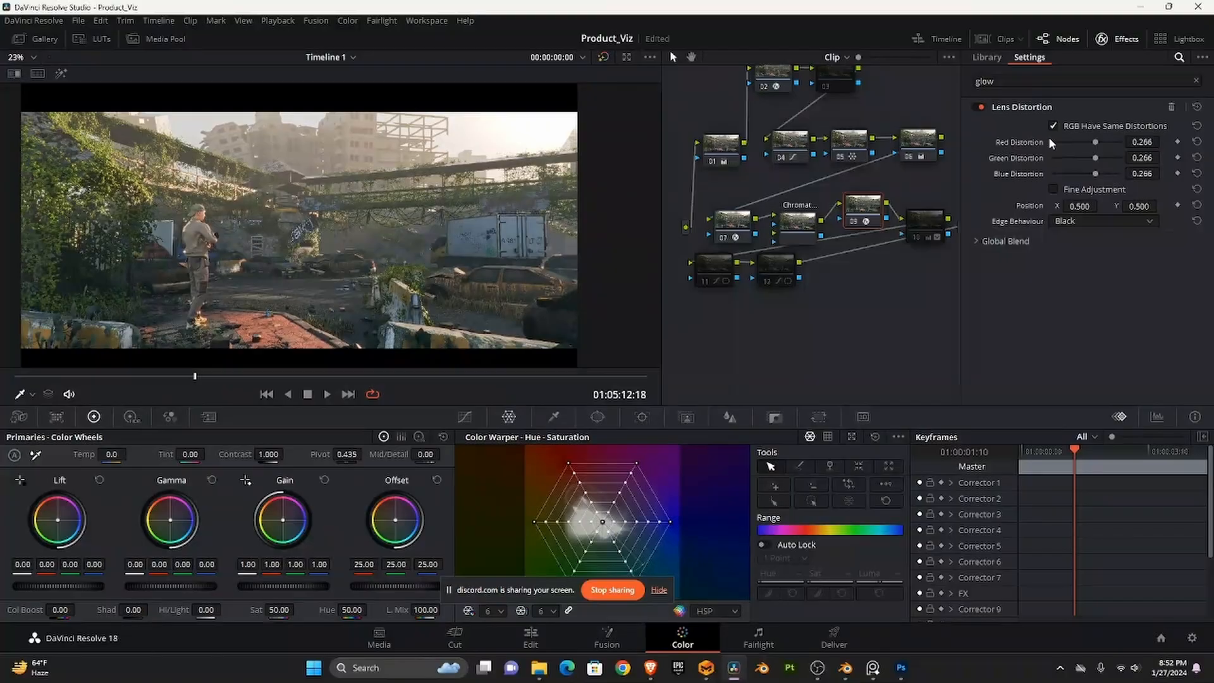
- Compare the truck's lettering and edges with the Chromatic Aberration Removal node disabled and enabled
scroll(460, 209, up, 4)
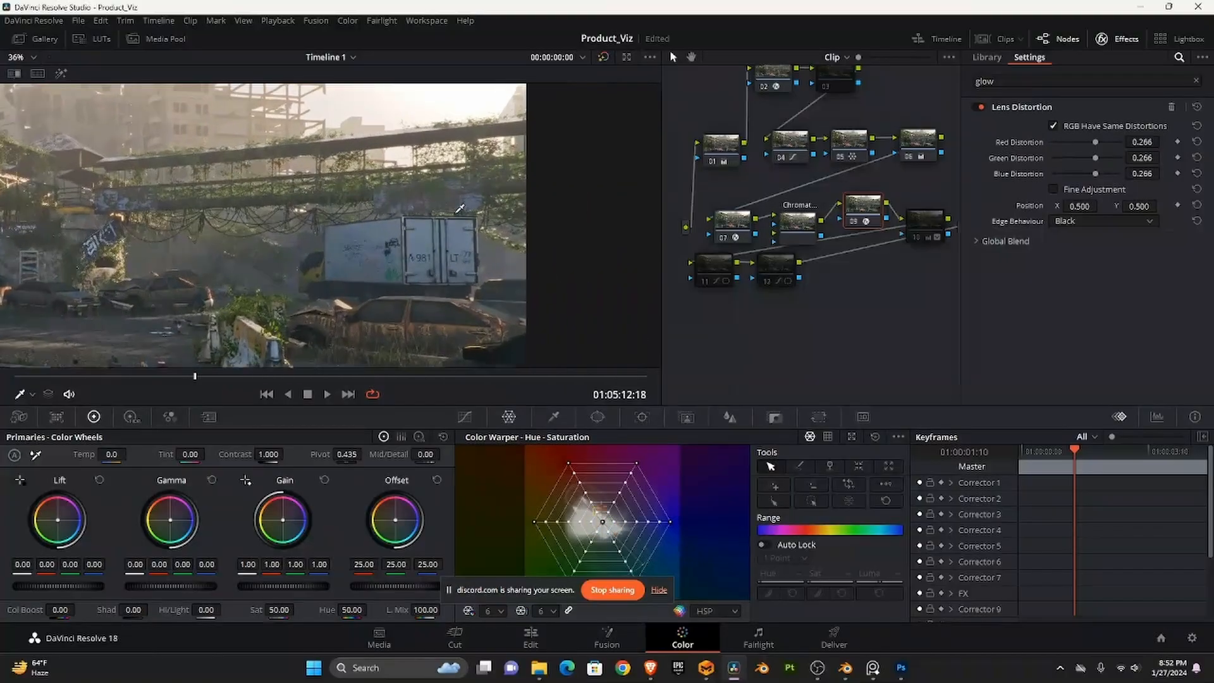
scroll(460, 209, up, 3)
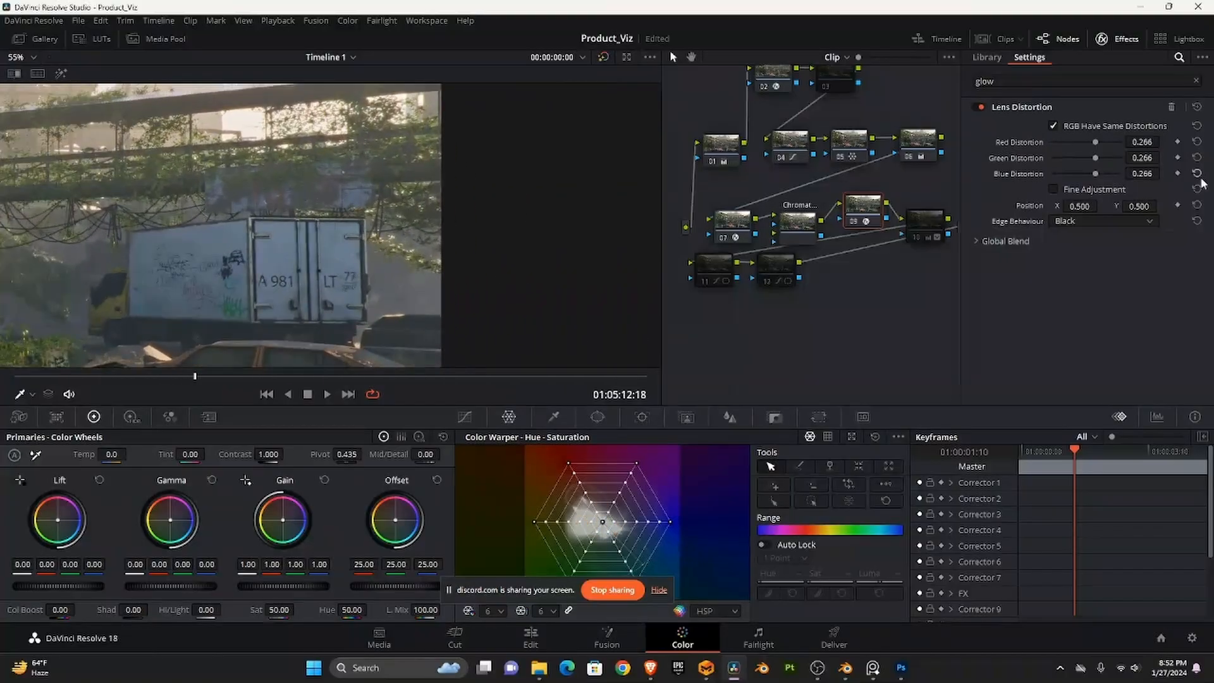
drag(393, 267, 370, 220)
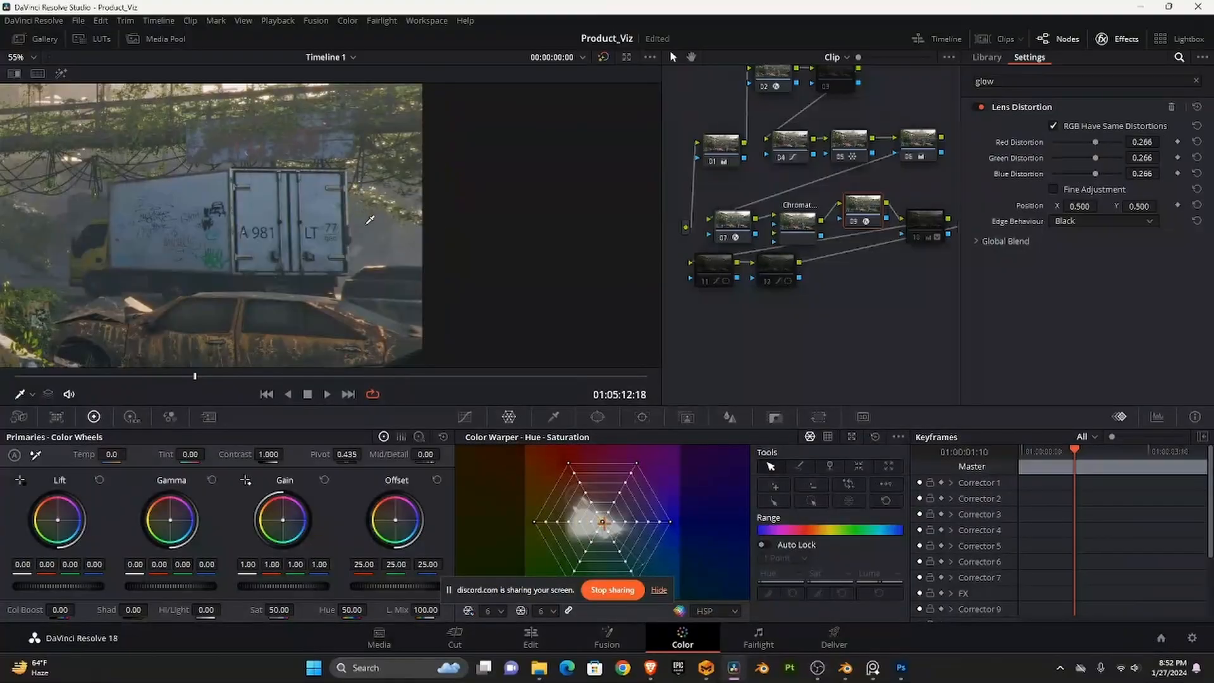
scroll(370, 220, up, 3)
click(793, 216)
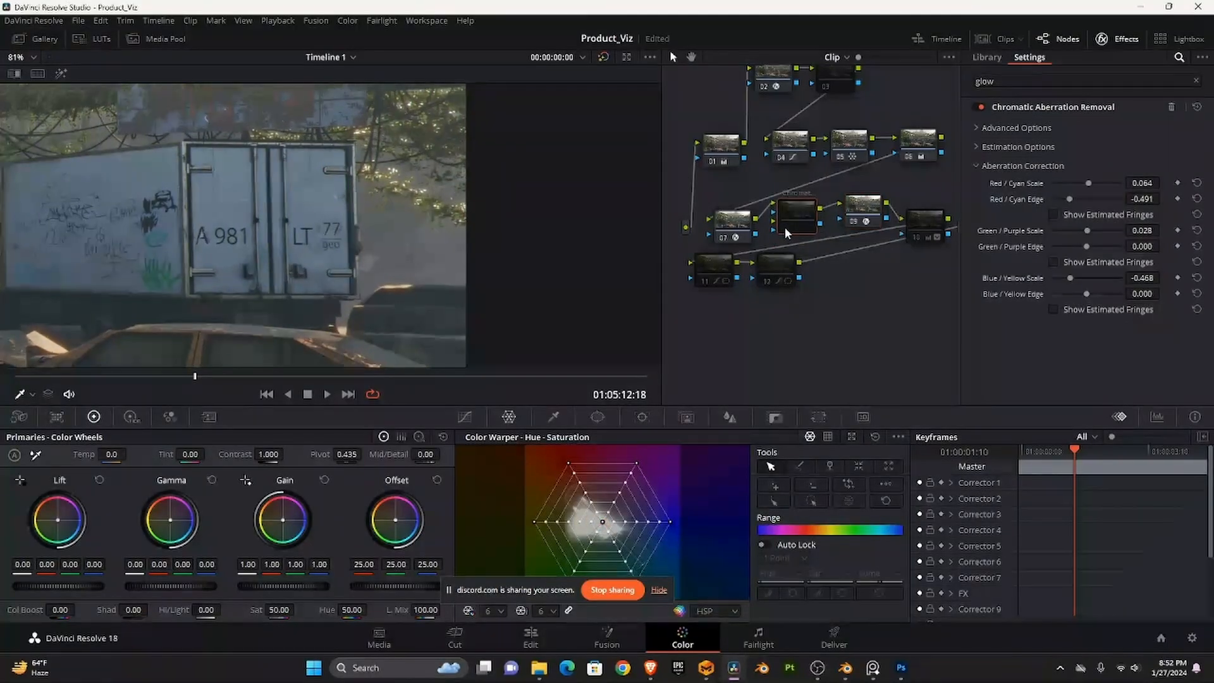
drag(454, 242, 464, 197)
scroll(464, 197, up, 4)
key(ctrl+d)
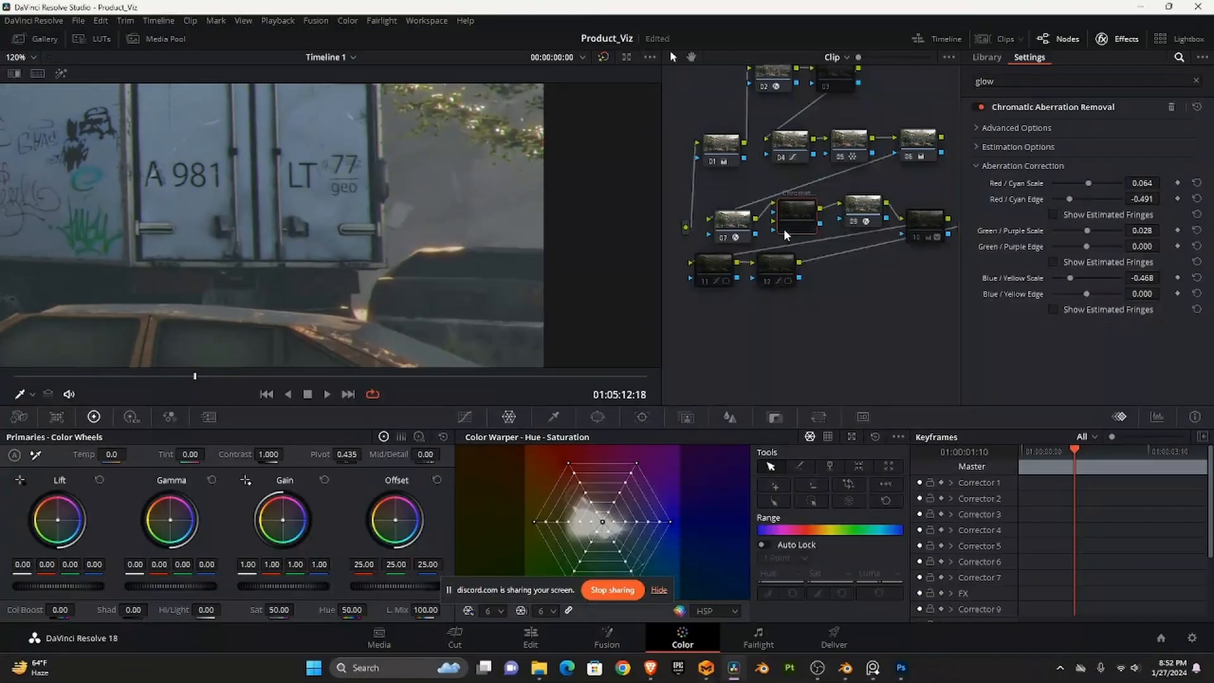
key(ctrl+d)
drag(455, 199, 488, 263)
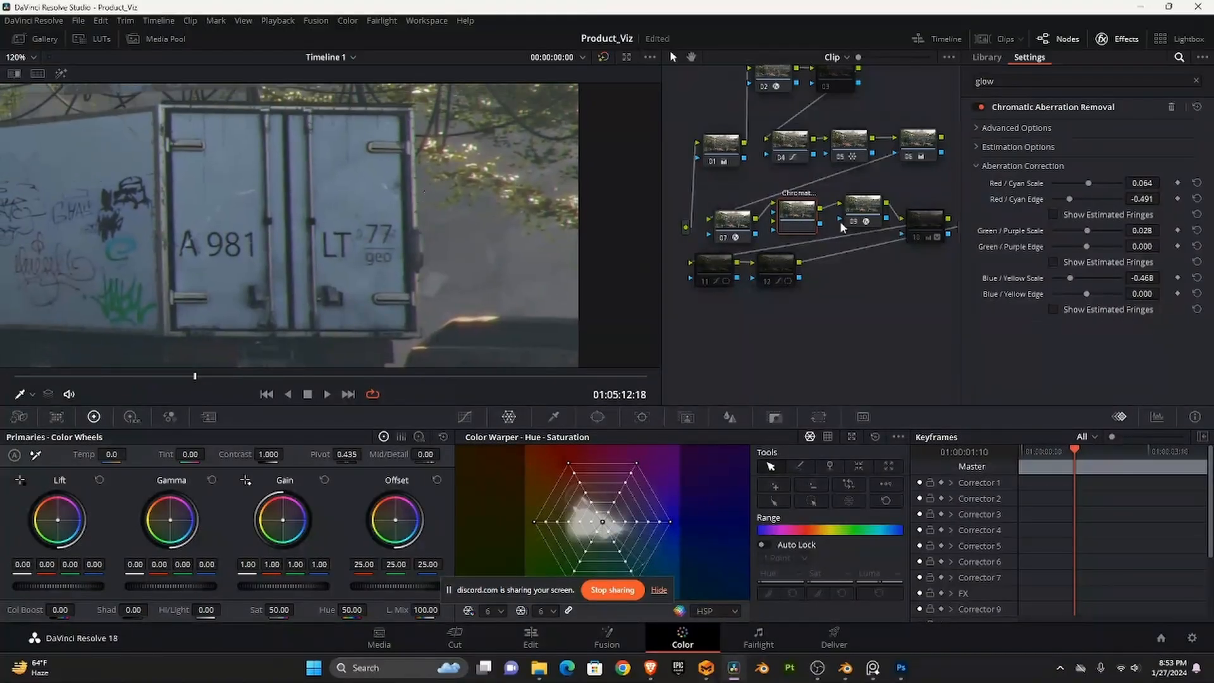
- Turn off RGB Have Same Distortions in Lens Distortion node 09 and raise Green Distortion to about 0.284, examining the fringes
click(860, 211)
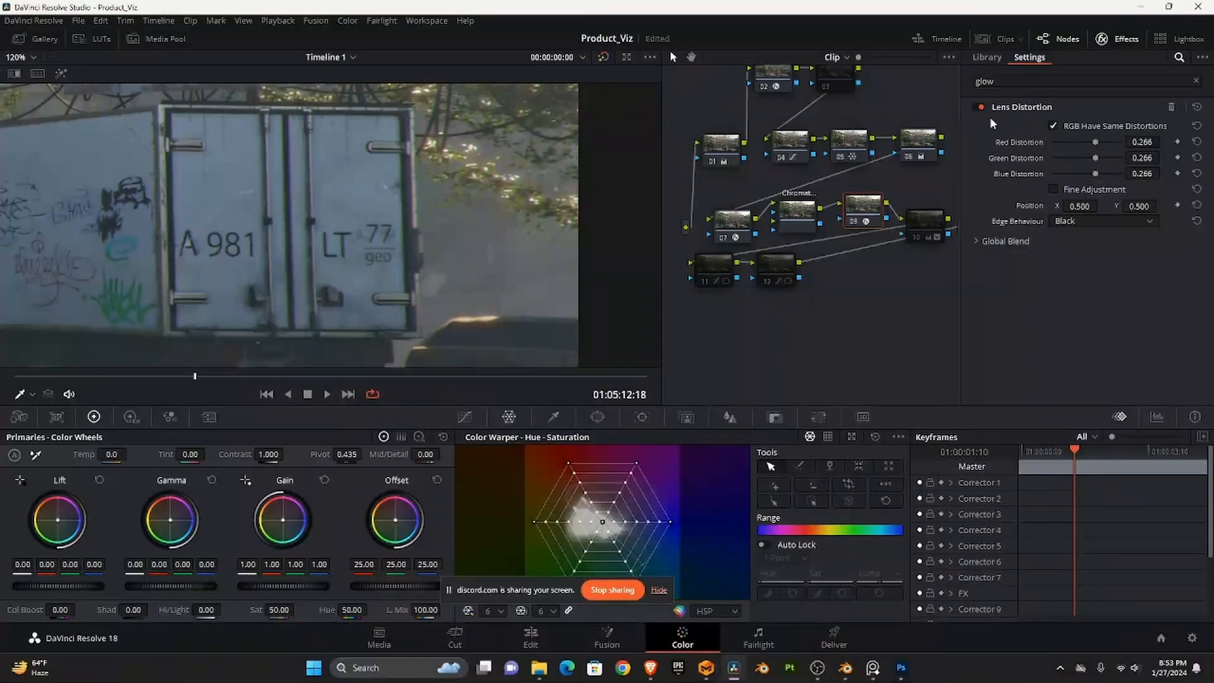
click(1053, 125)
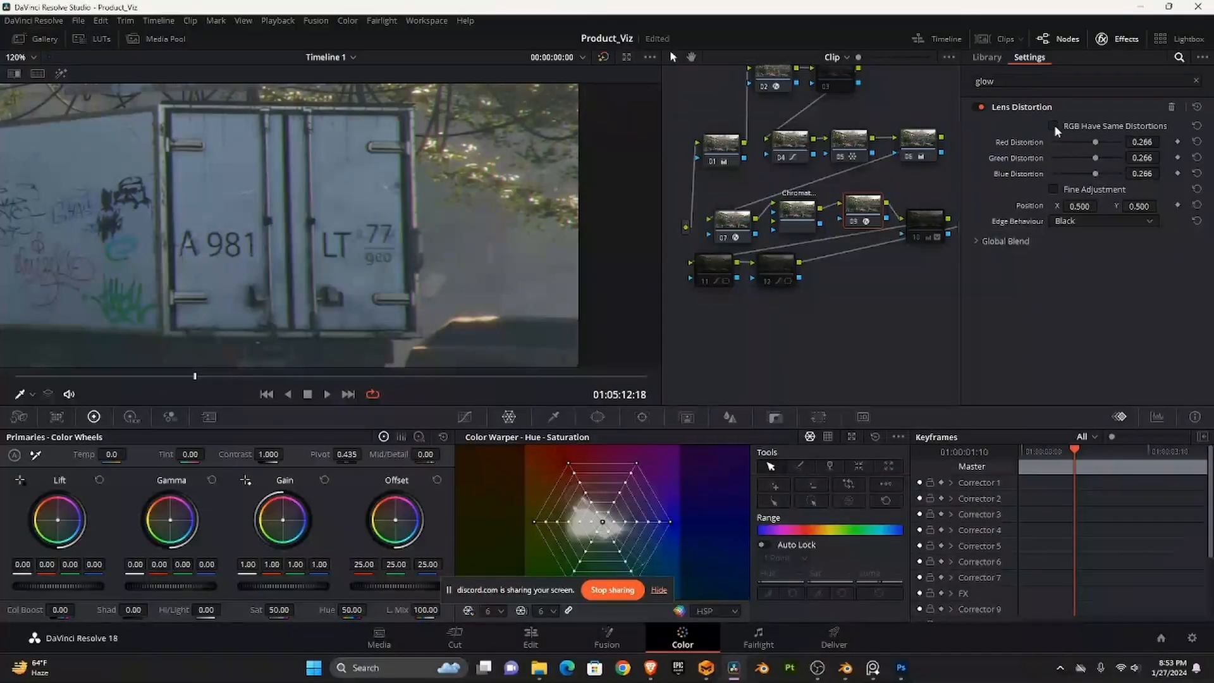
drag(1098, 158, 1094, 172)
scroll(464, 153, down, 2)
scroll(464, 153, down, 5)
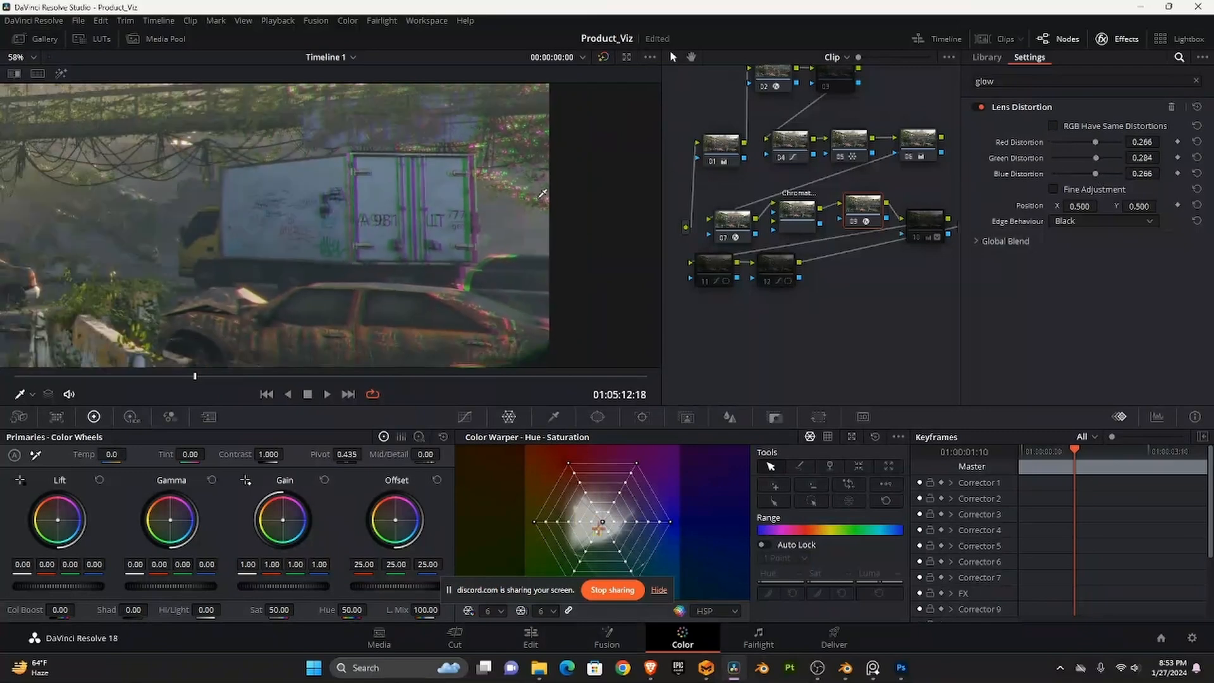
scroll(479, 196, down, 2)
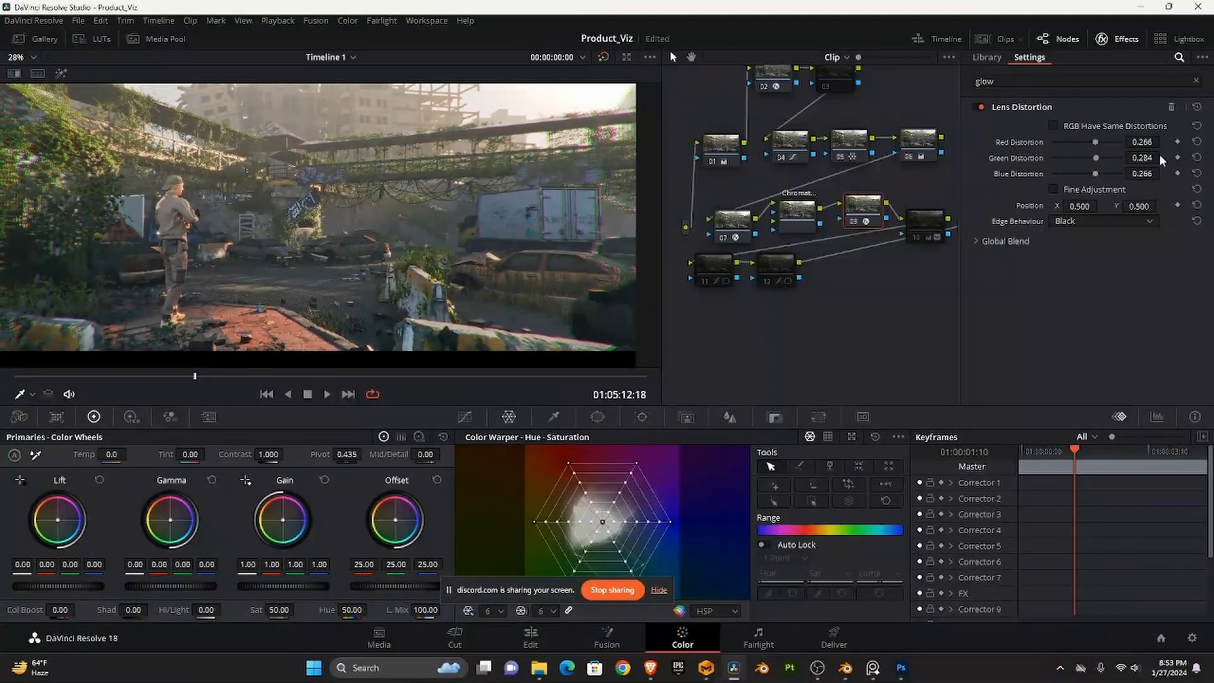
- Reduce the Lens Distortion effect's Green Distortion to 0.273 and Blue Distortion to 0.265
drag(1163, 158, 1163, 157)
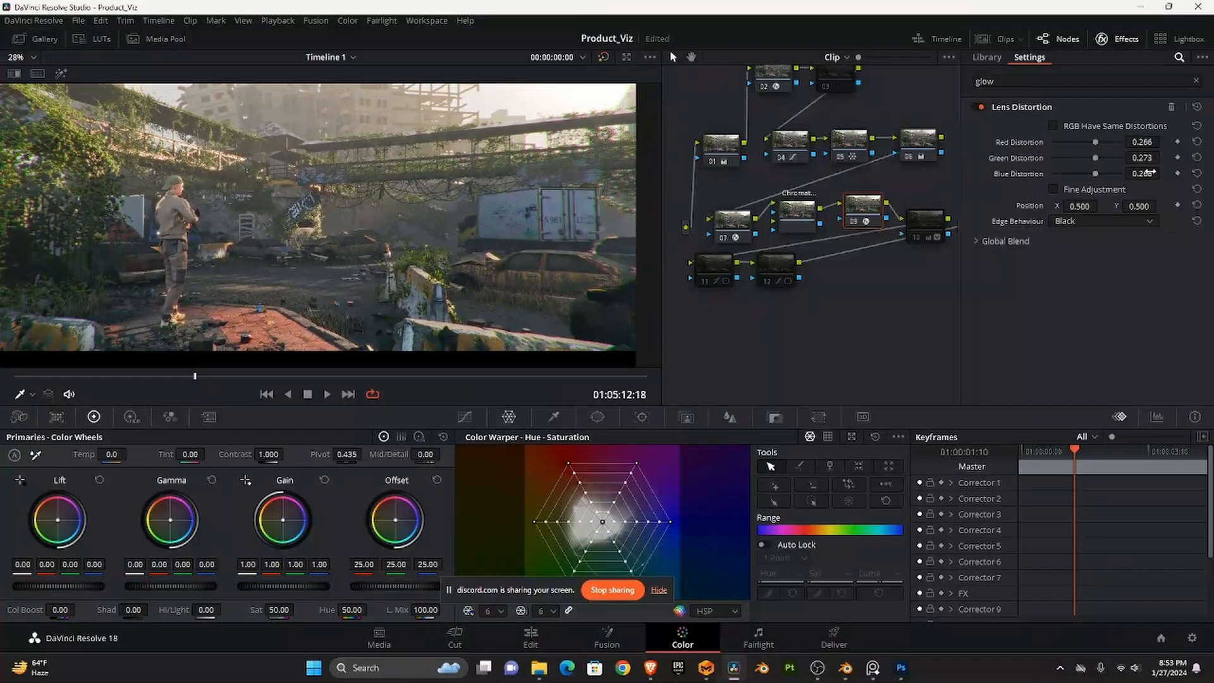
drag(1152, 171, 1148, 172)
scroll(523, 298, down, 2)
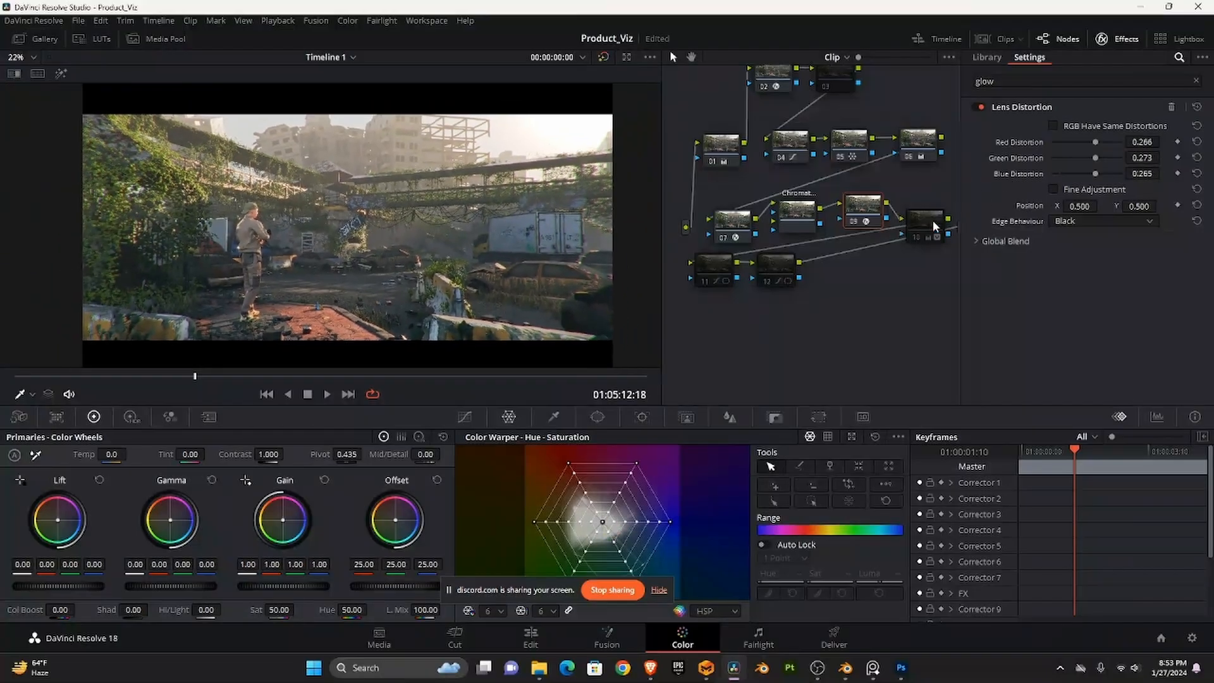
- Enable node 10, place it slightly higher beside node 09, and inspect its circular window mask and custom curve
click(932, 221)
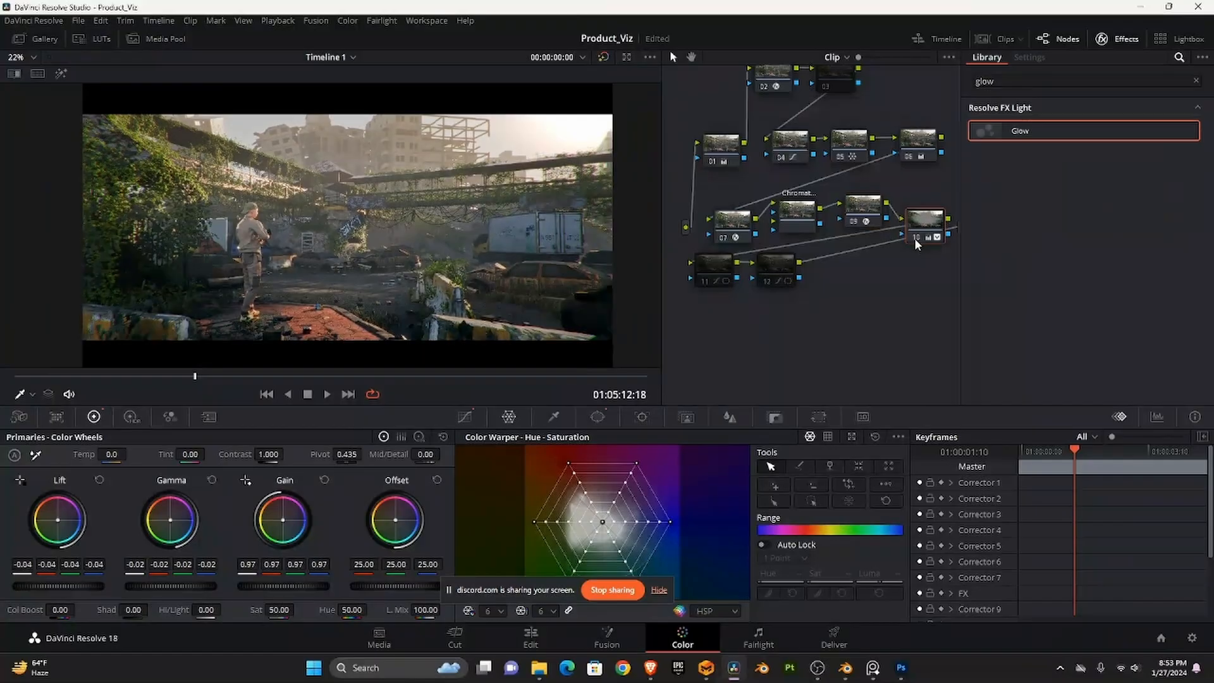
drag(915, 238, 916, 211)
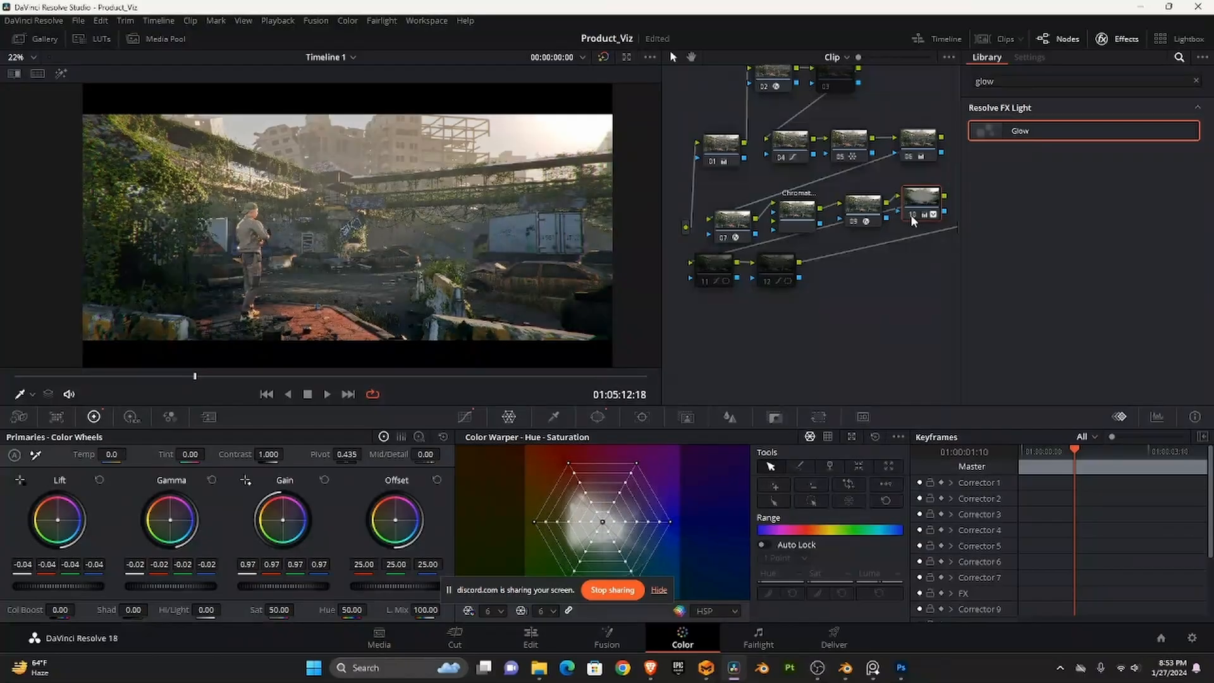
click(599, 416)
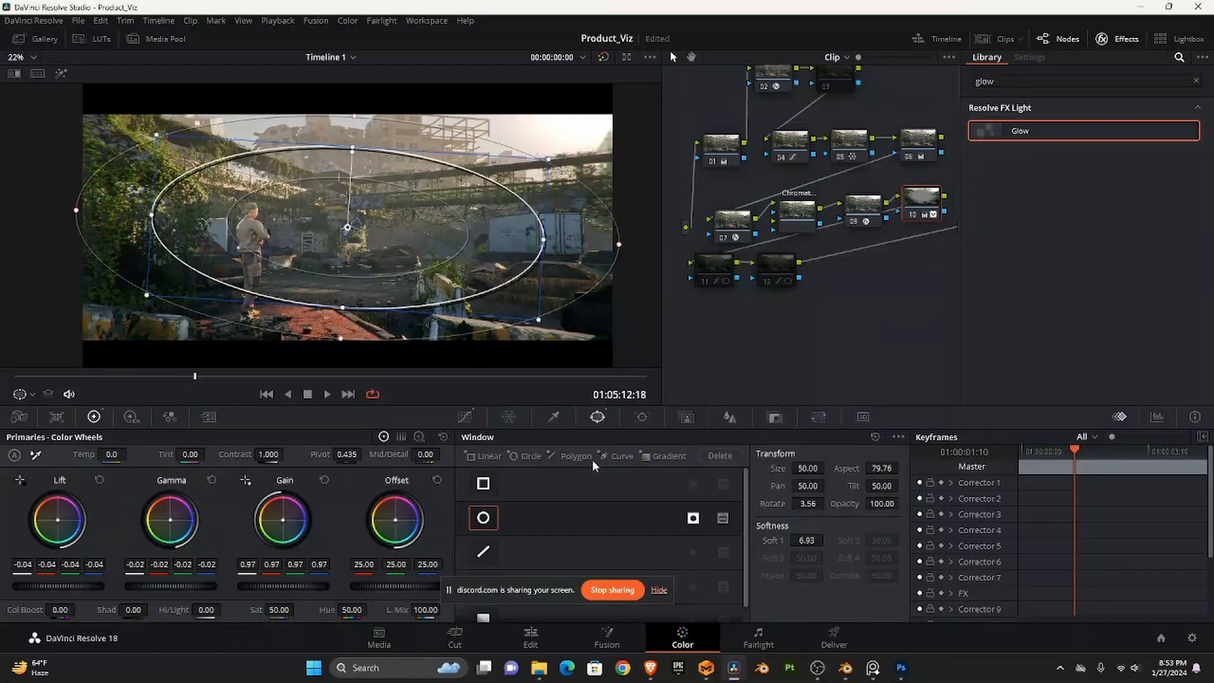
click(466, 417)
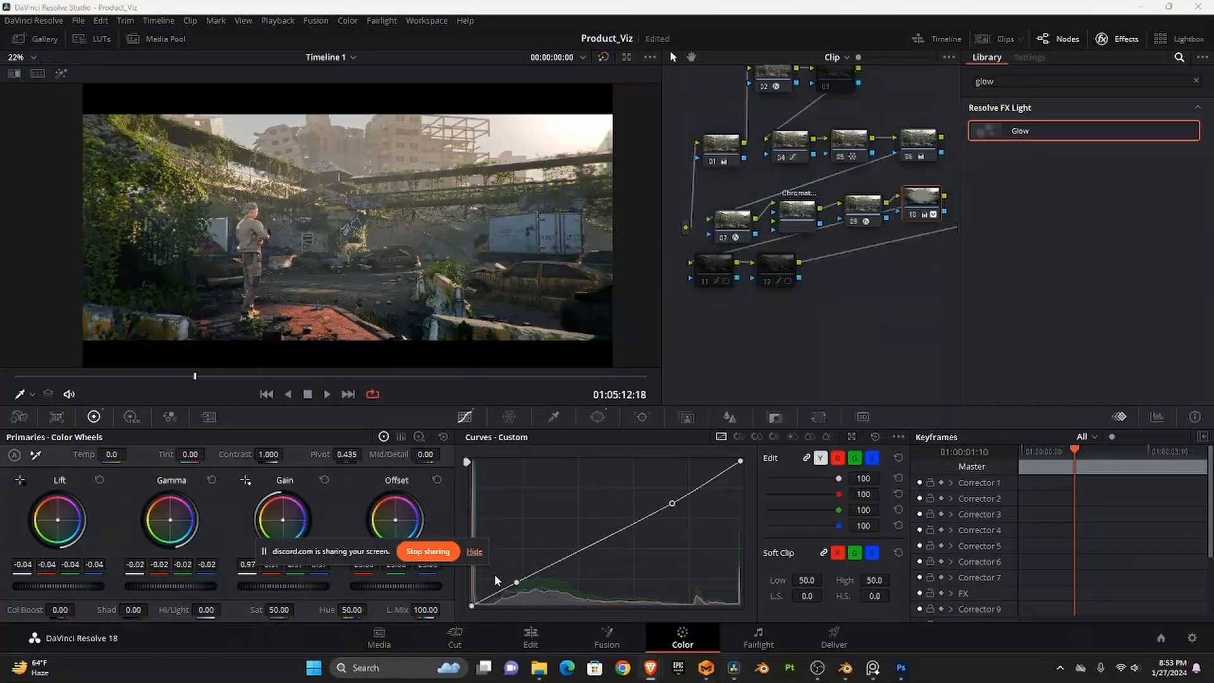
click(516, 582)
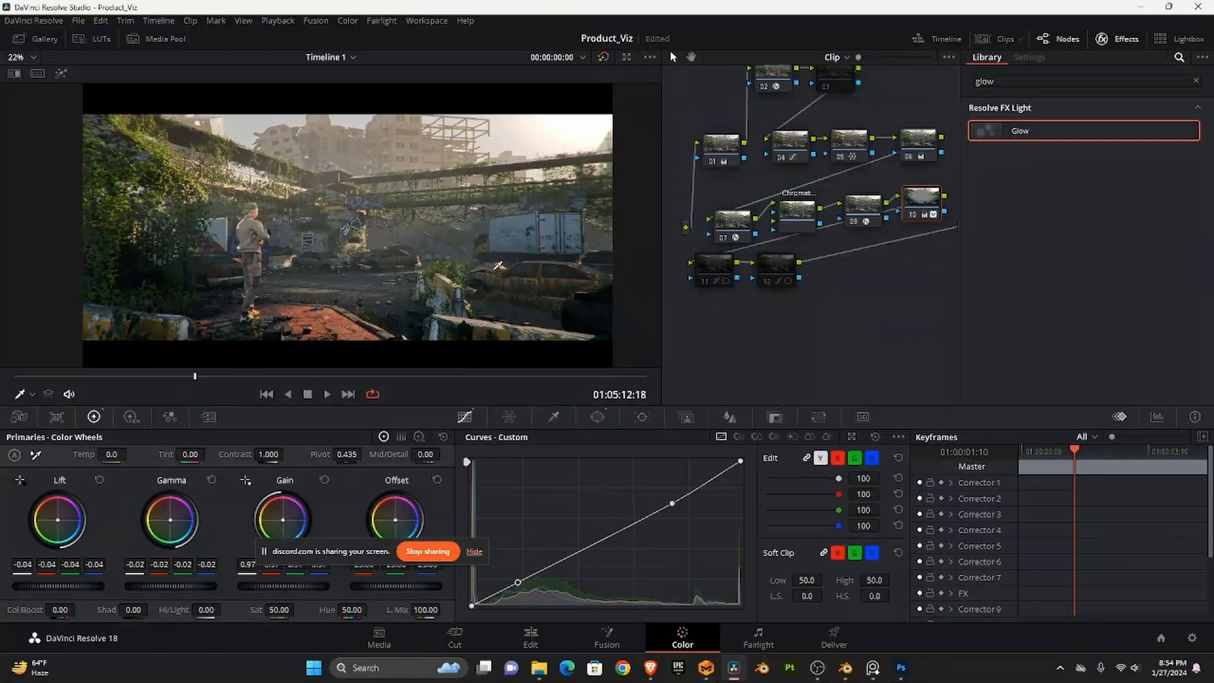
scroll(498, 265, down, 1)
scroll(497, 265, up, 1)
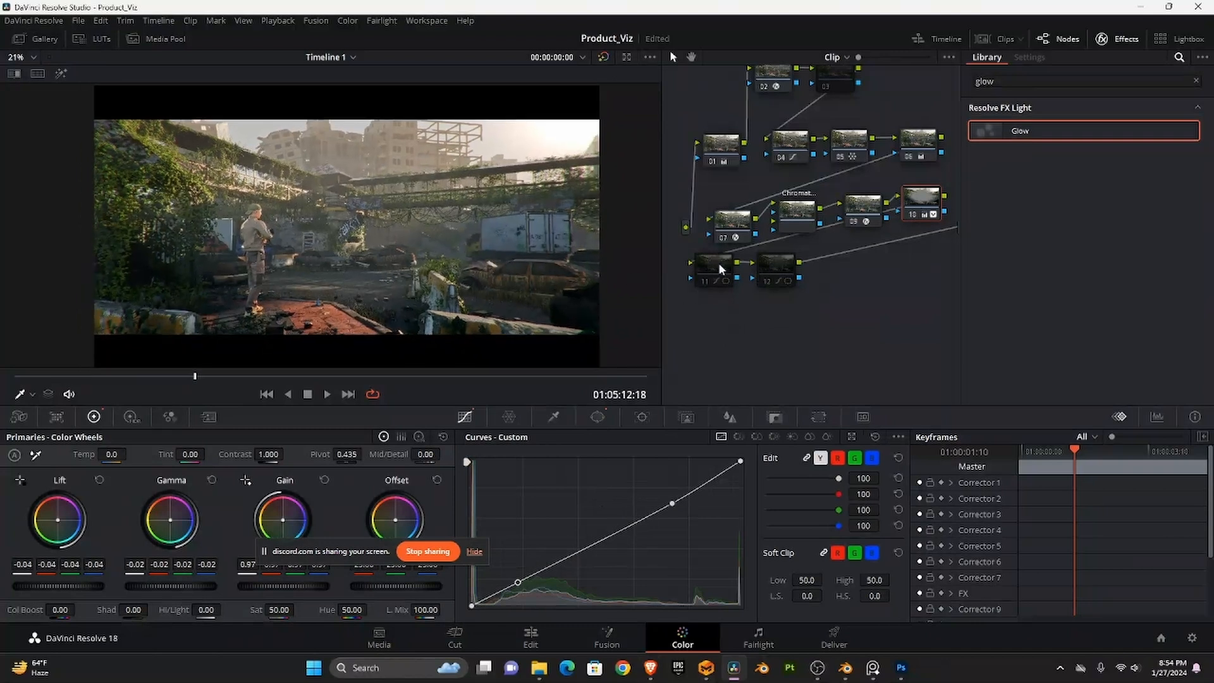
- Enable nodes 11 and 12 and examine their effect on the foreground barriers and the whole frame
click(719, 262)
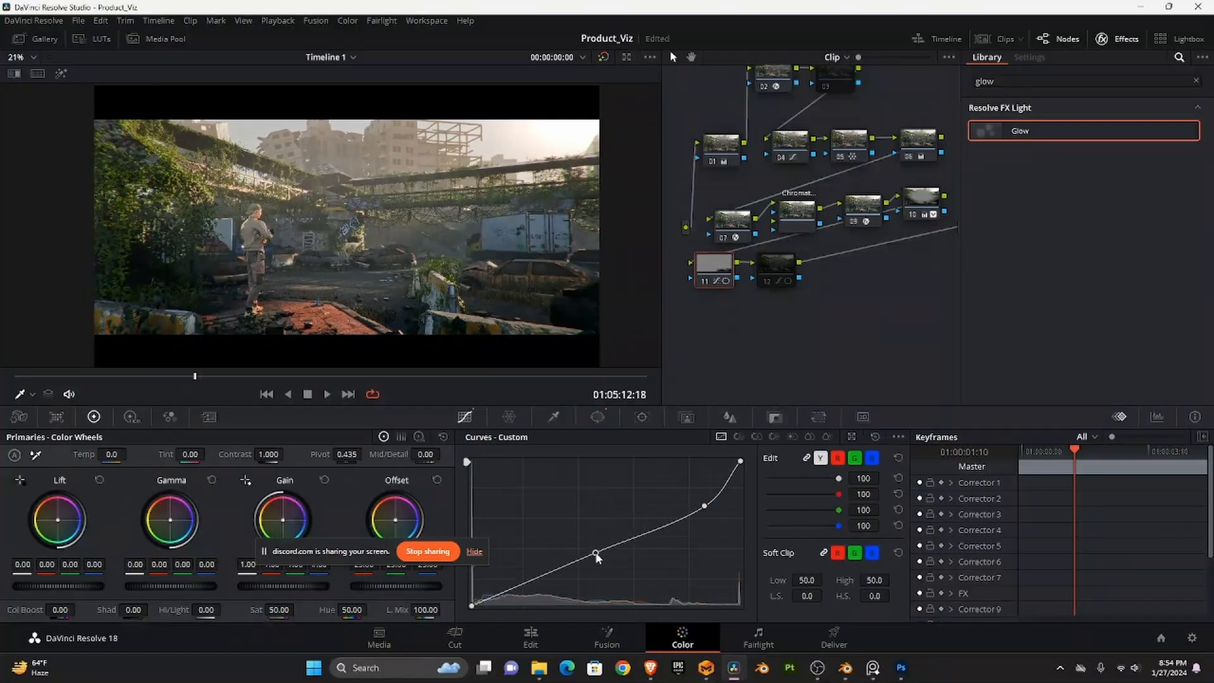
click(764, 282)
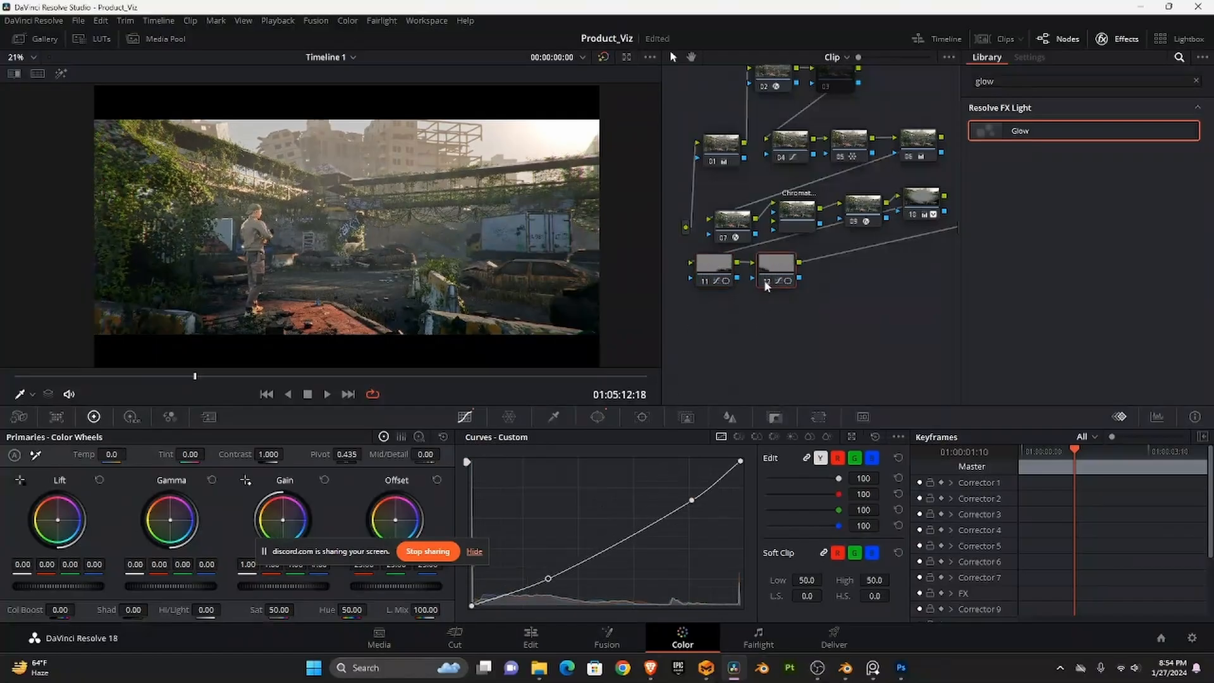
scroll(437, 235, up, 3)
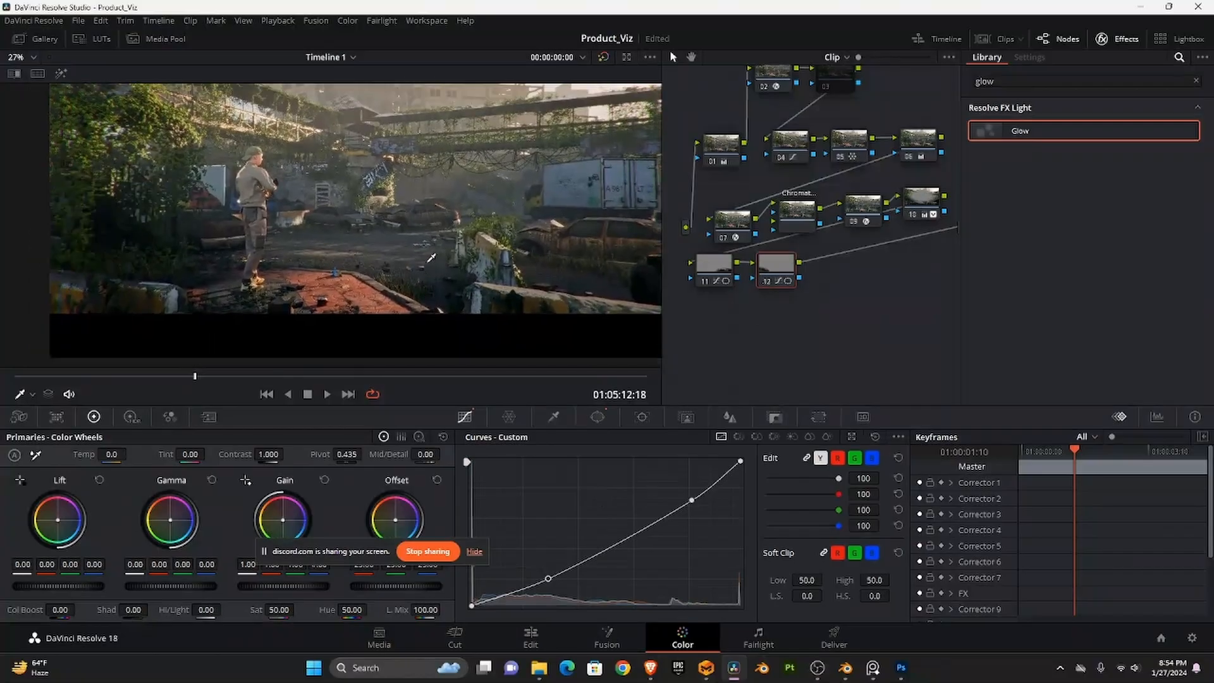
scroll(107, 277, up, 1)
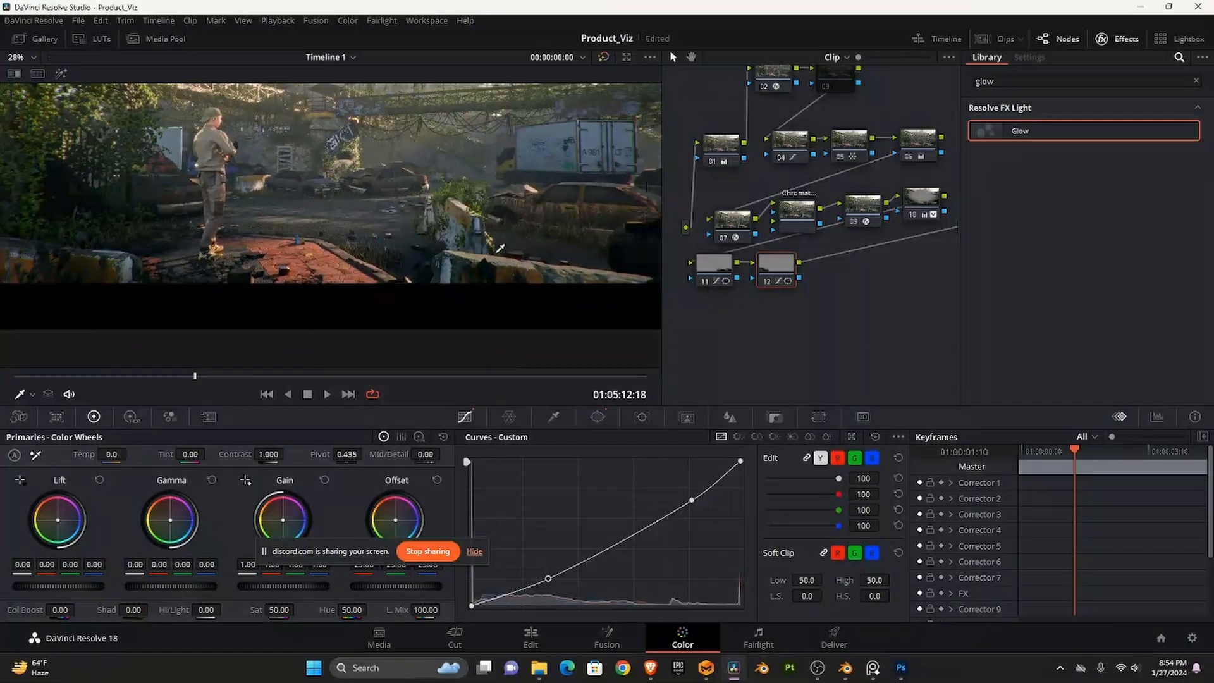
scroll(495, 321, down, 3)
scroll(493, 316, down, 1)
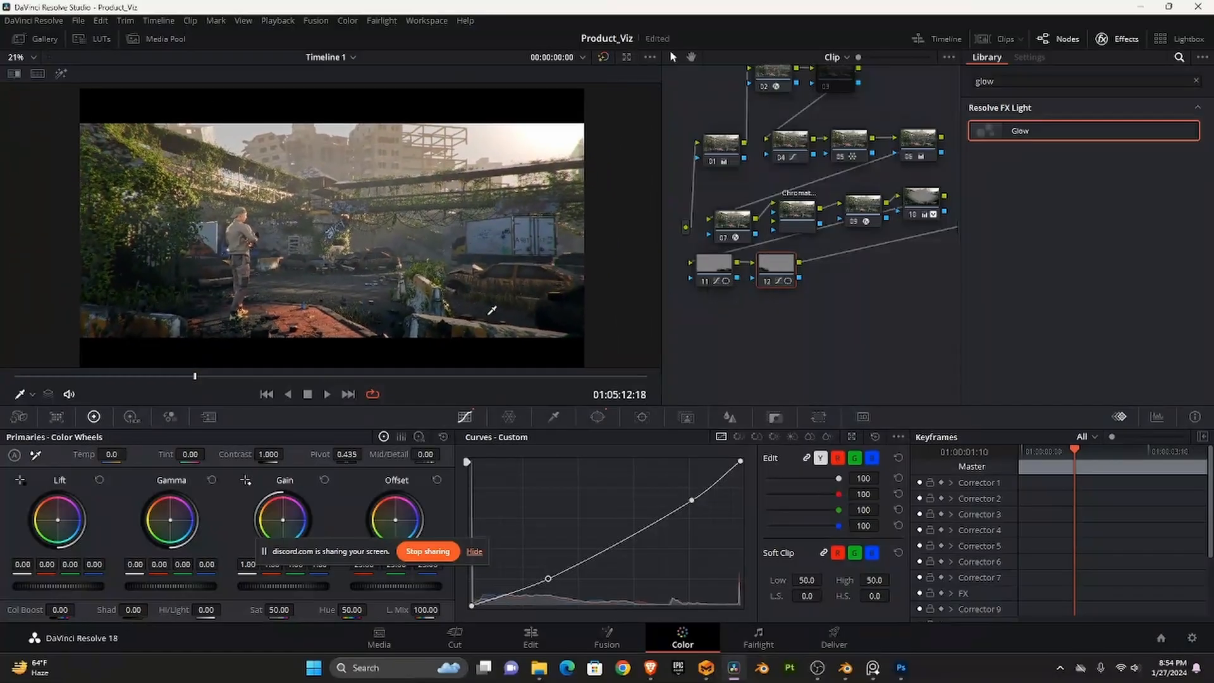
- Review the complete node tree and compare the image with all color grades bypassed and restored
drag(832, 220, 847, 258)
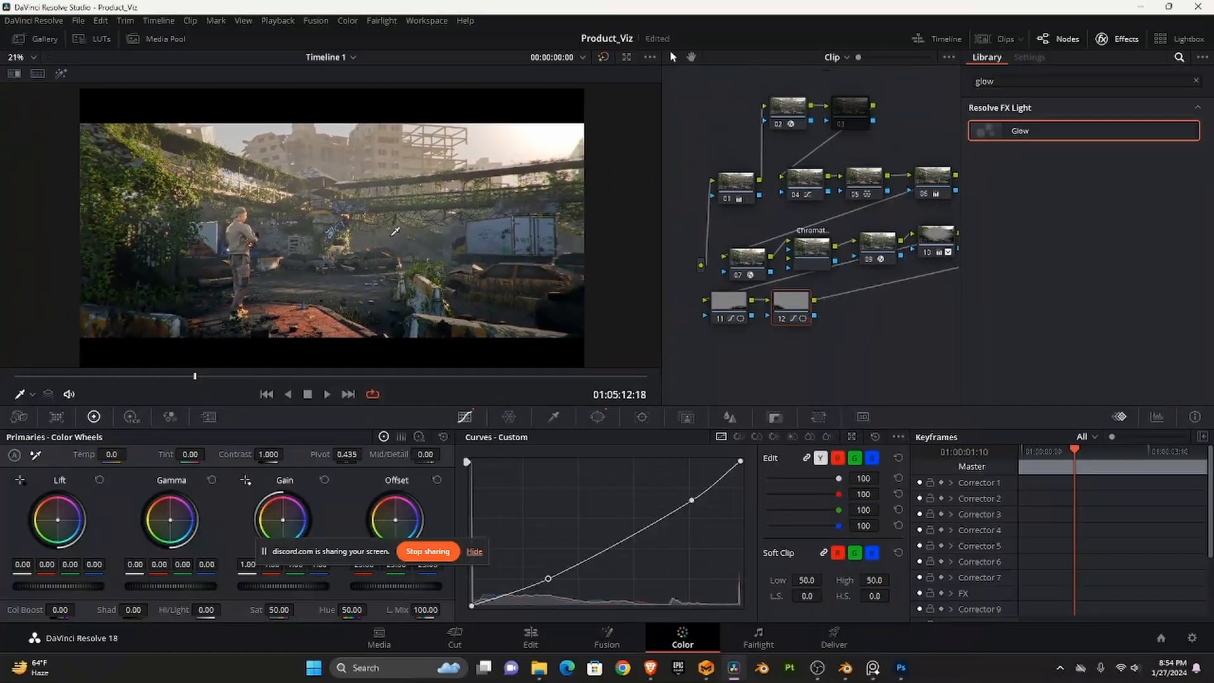
drag(690, 231, 665, 221)
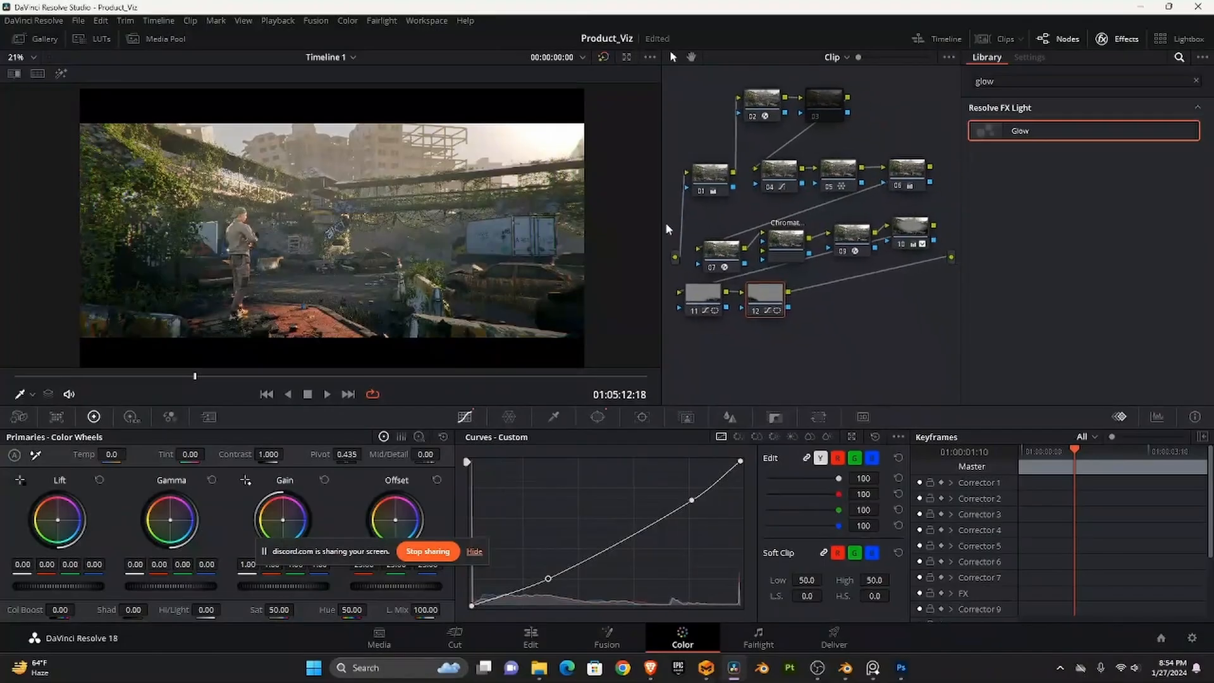
scroll(691, 239, up, 1)
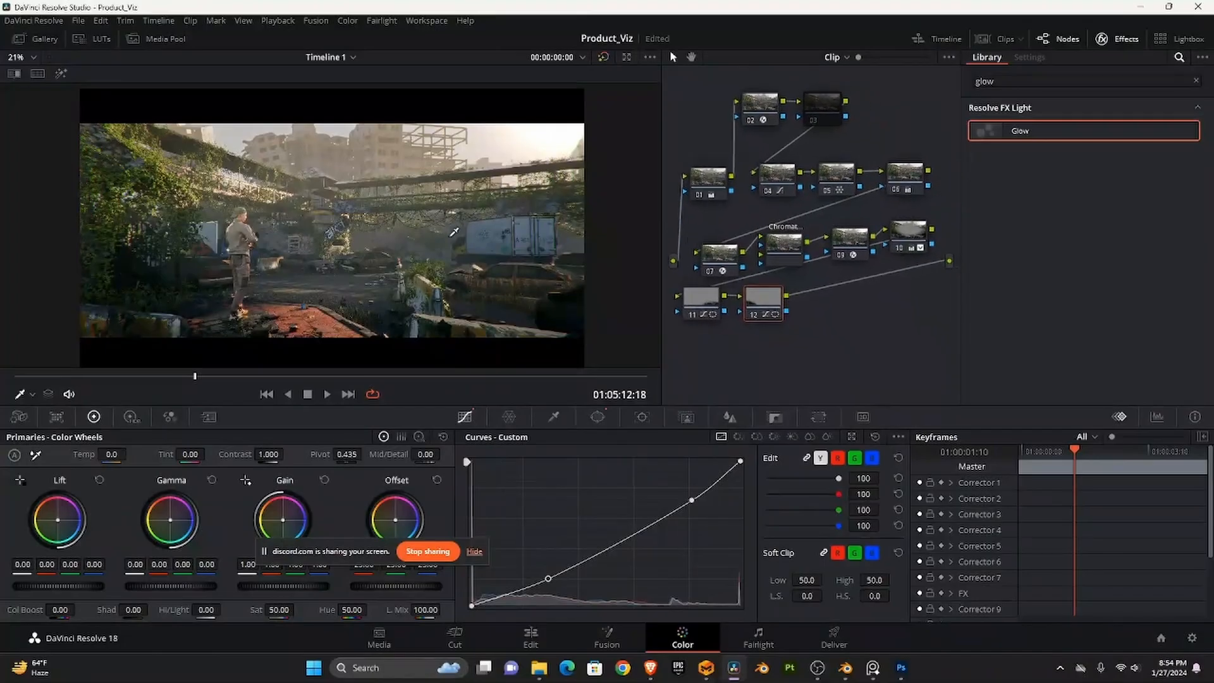
scroll(454, 232, up, 3)
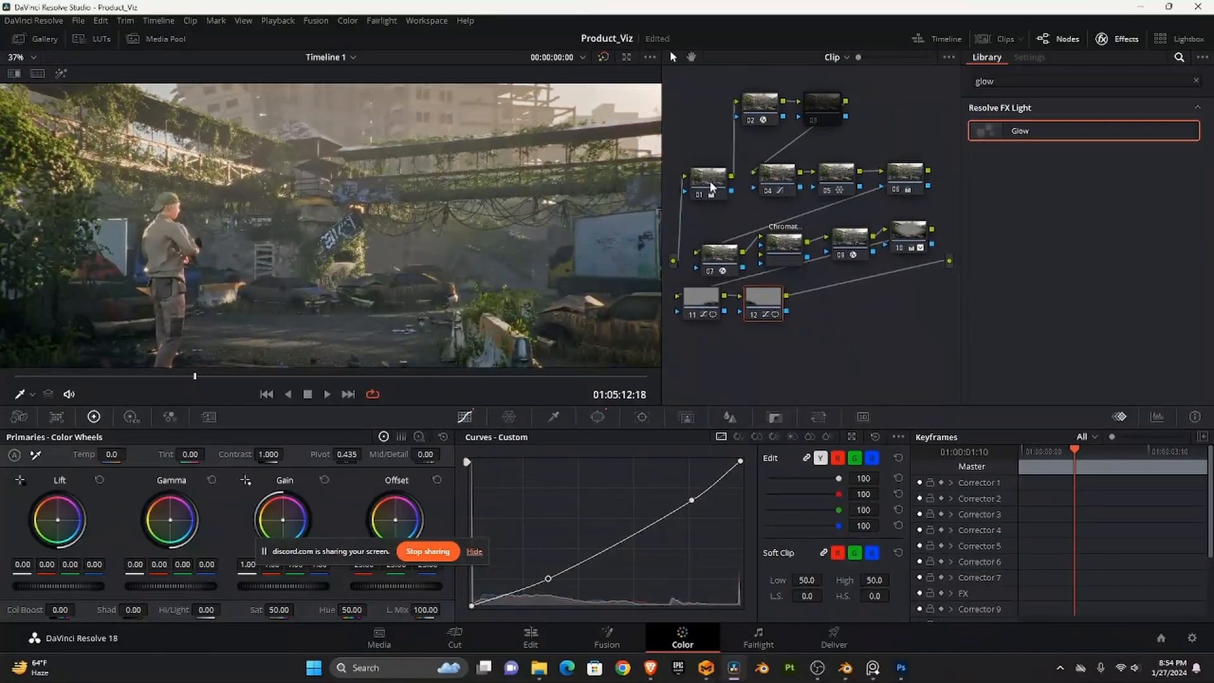
scroll(495, 239, down, 1)
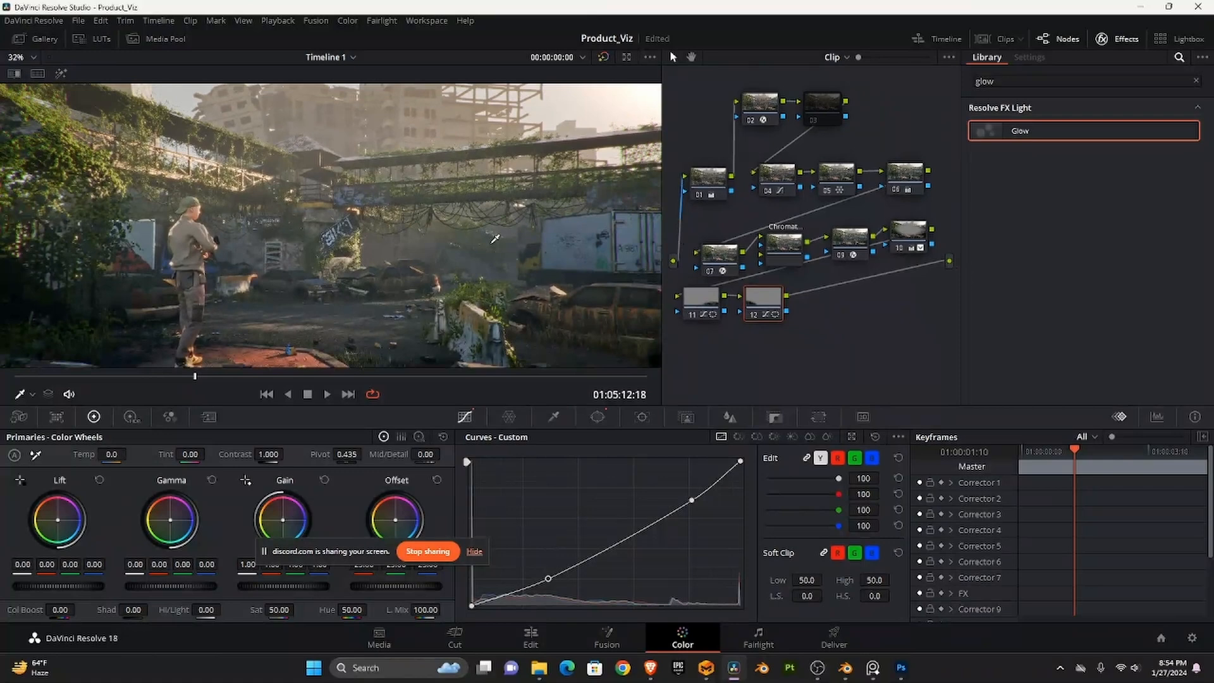
scroll(495, 239, down, 1)
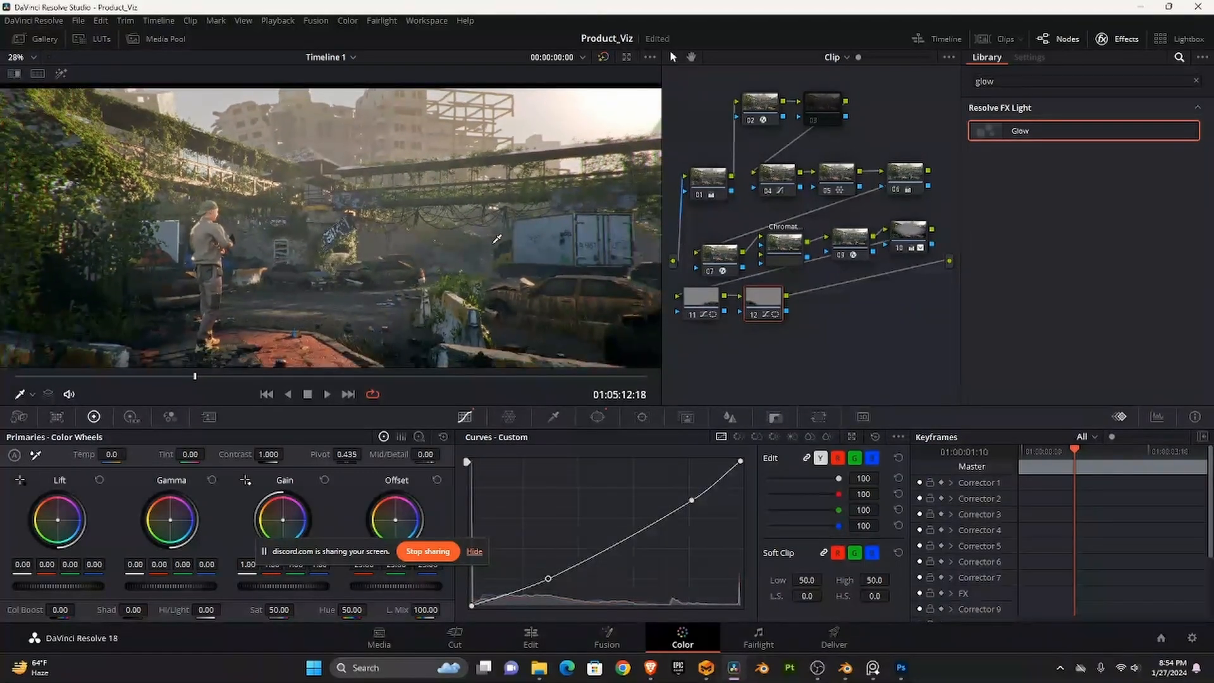
scroll(497, 239, down, 1)
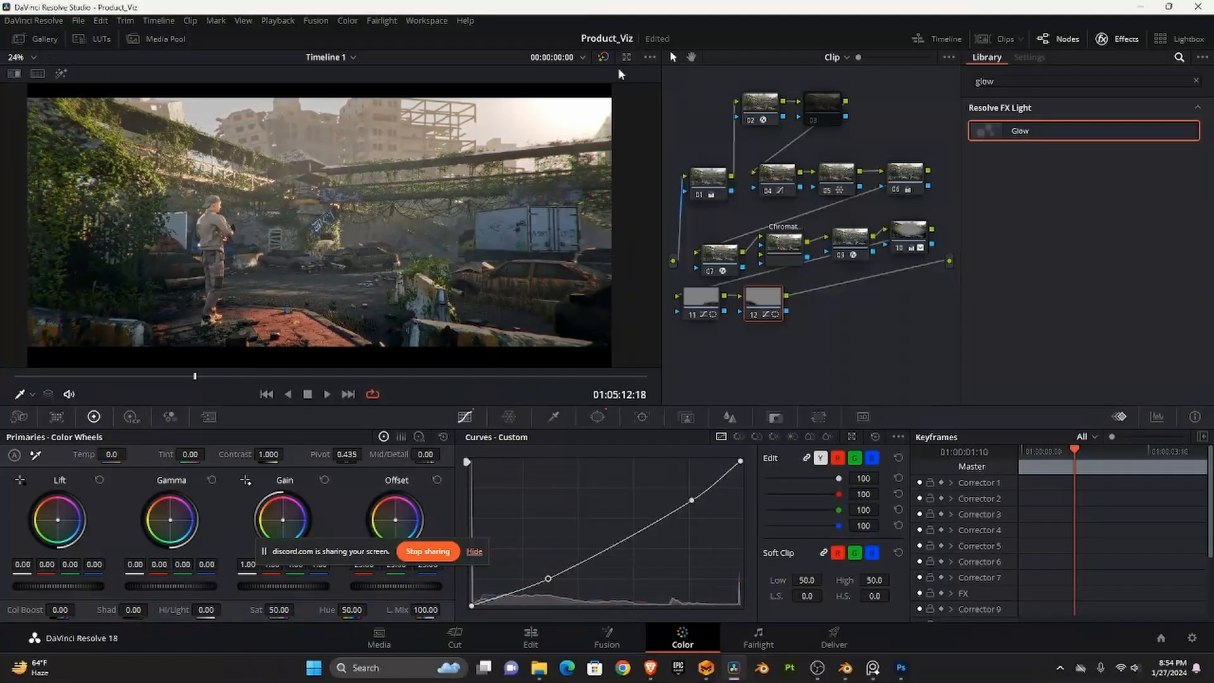
click(604, 58)
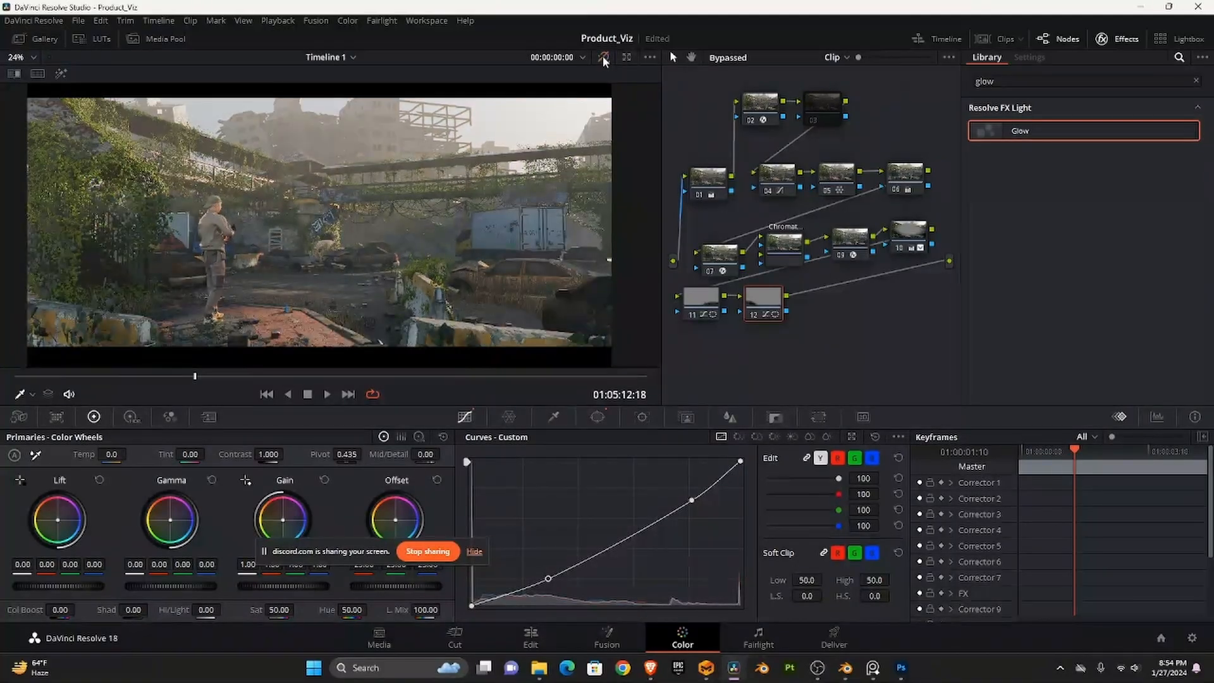
click(603, 58)
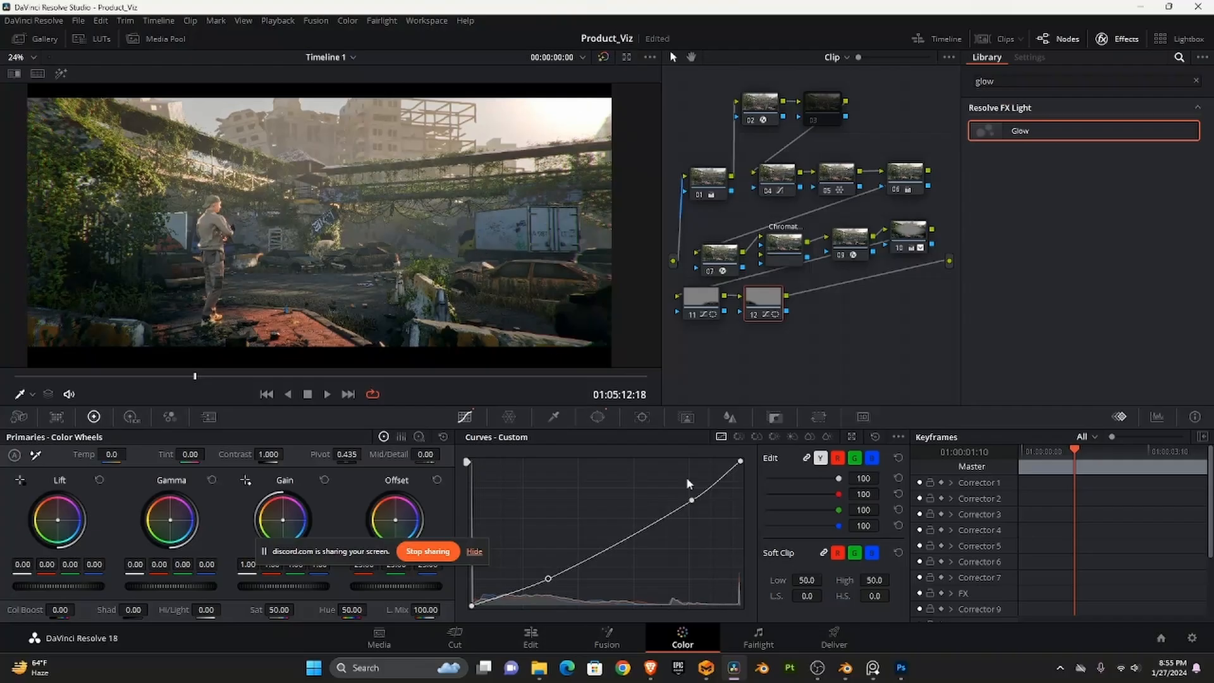
- Switch to Photoshop and open the Background layer of the Dhaka render in the Camera Raw Filter
click(901, 668)
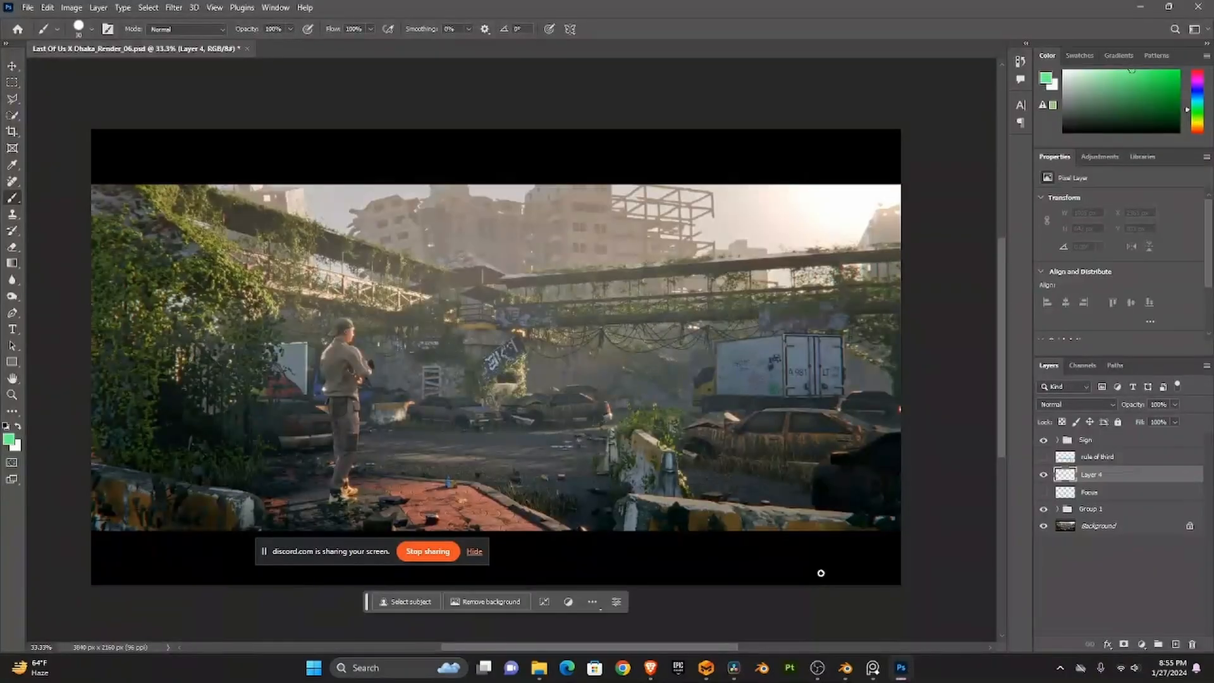
click(1081, 531)
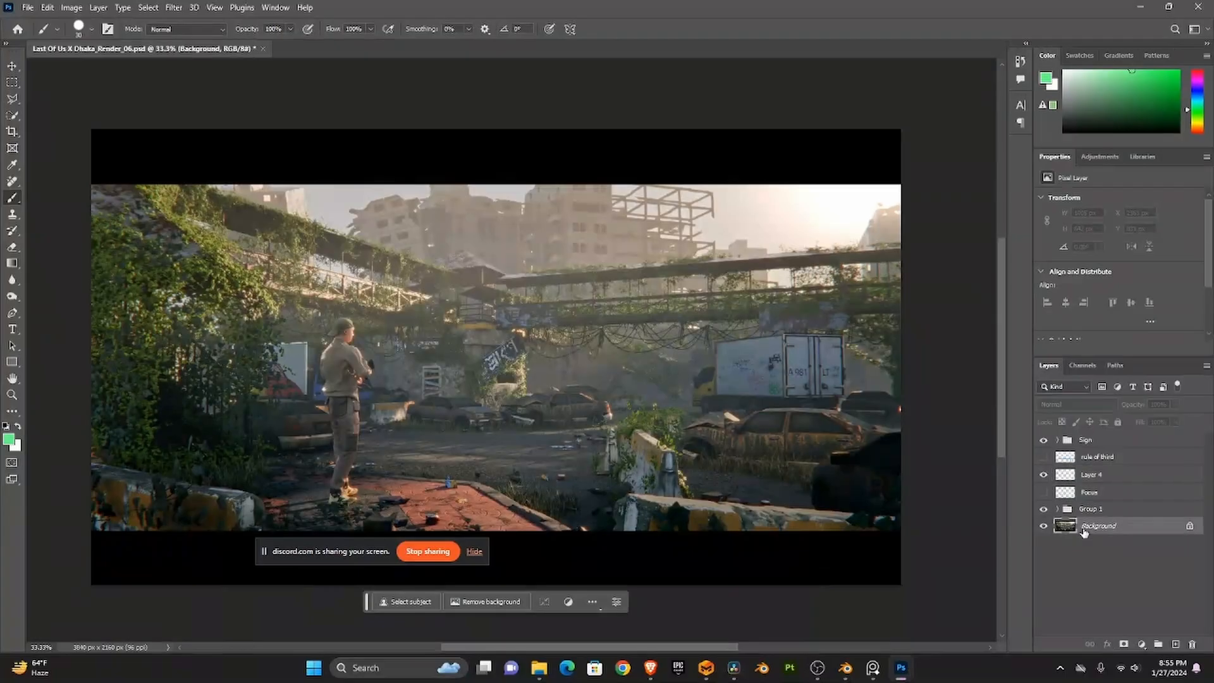
click(175, 8)
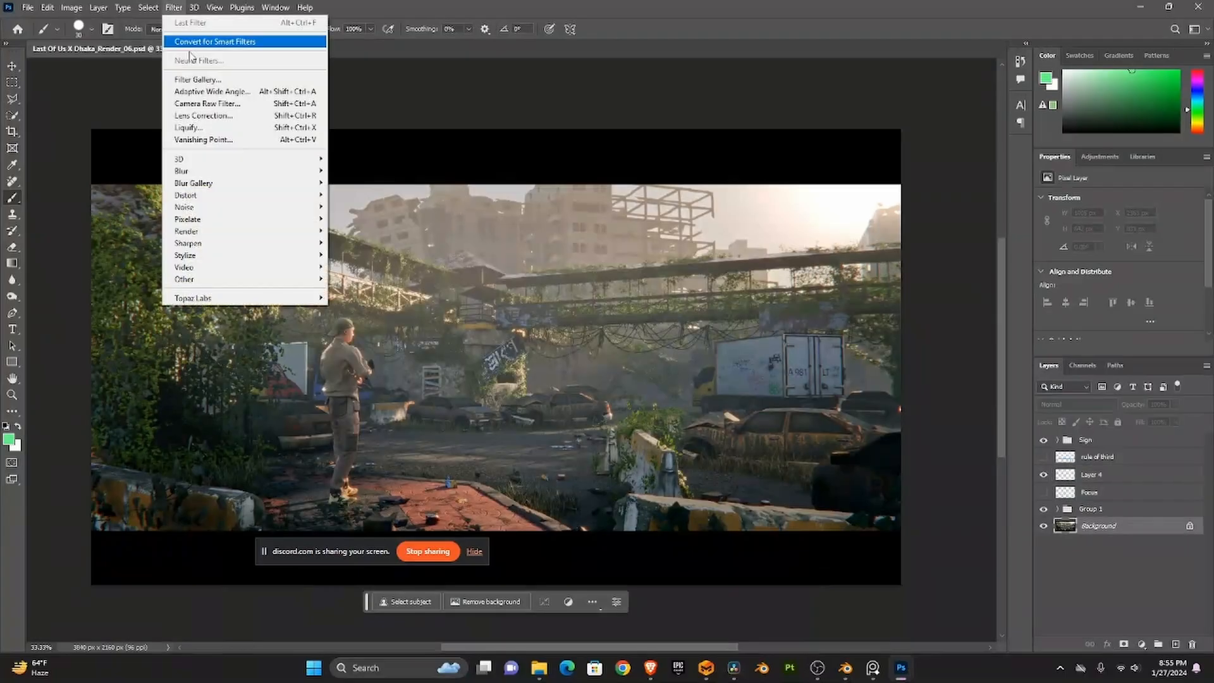
click(202, 100)
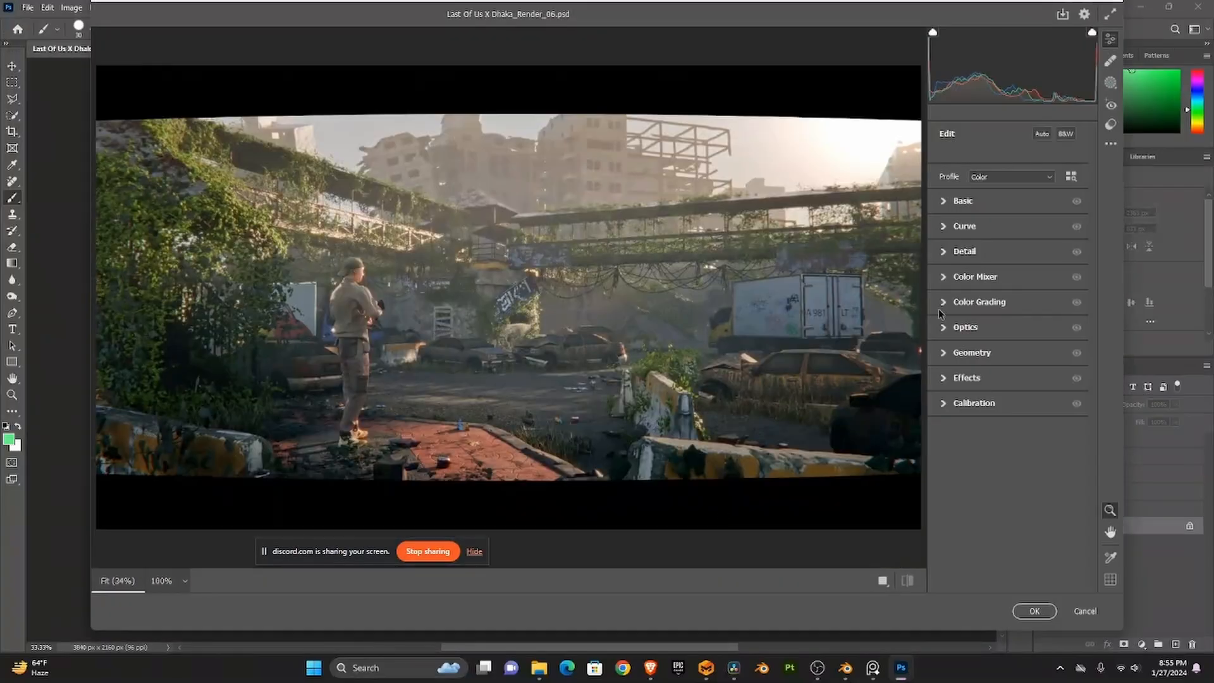
- Set the Camera Raw Grain effect to 9
click(945, 353)
click(945, 354)
click(945, 378)
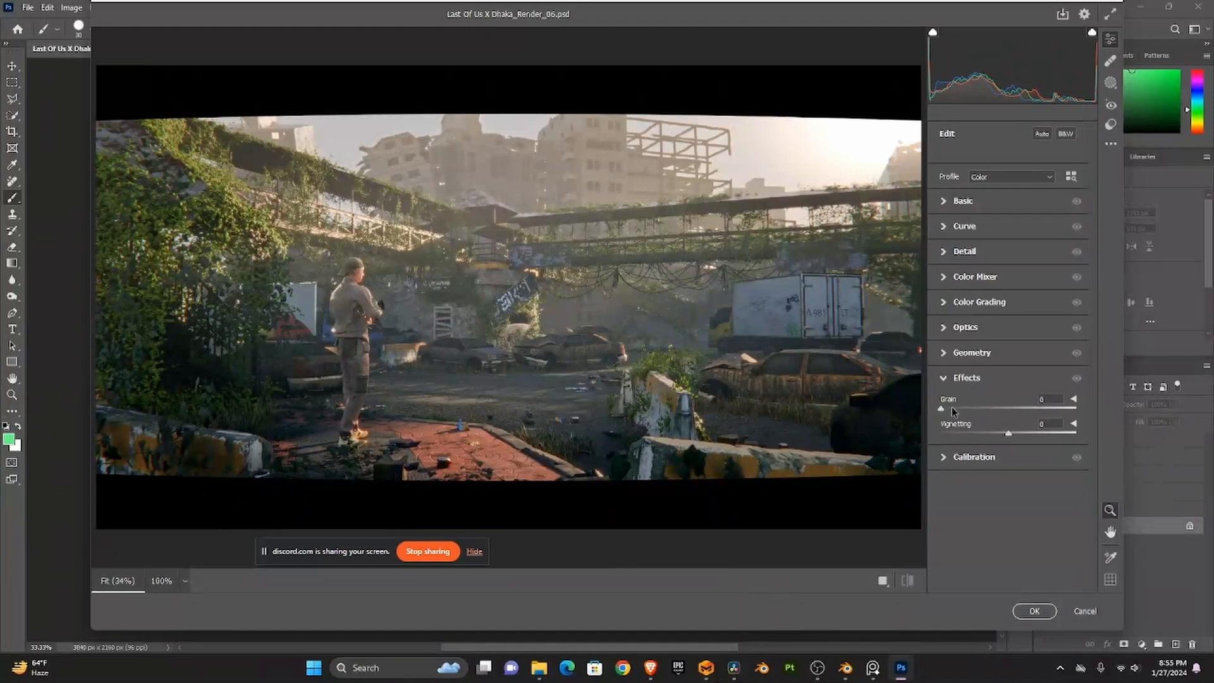
click(952, 409)
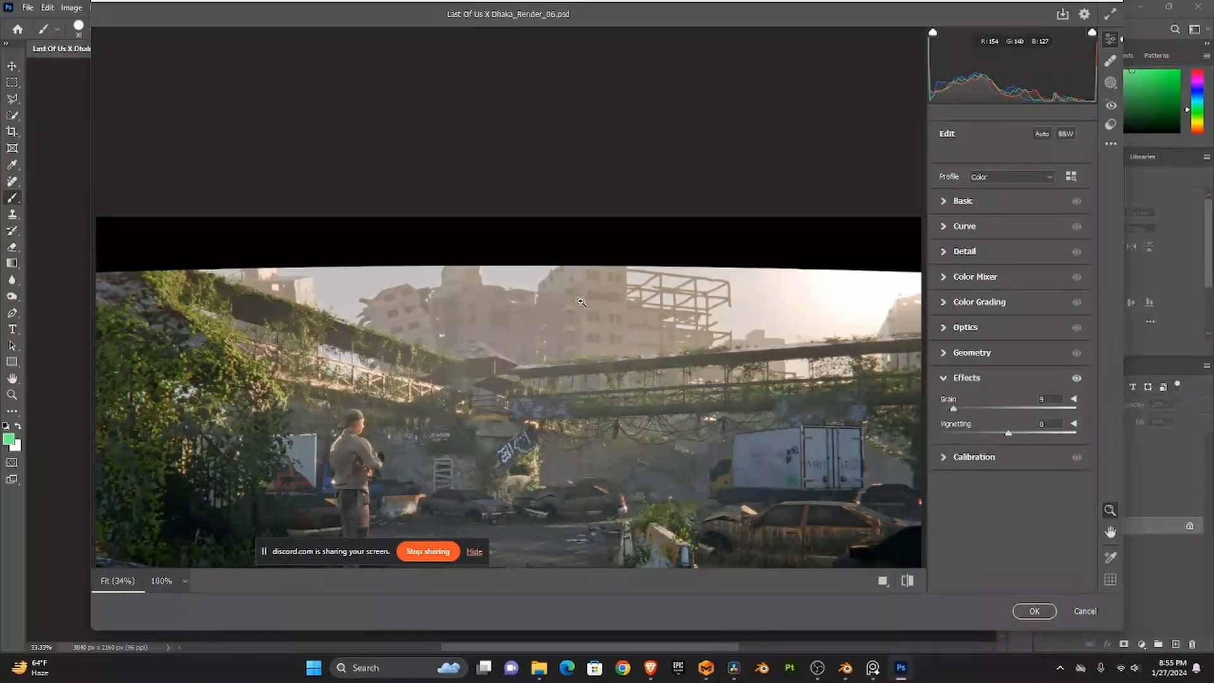
- Inspect the grain up close around the cars and hanging cables, and raise Grain to 10
click(581, 302)
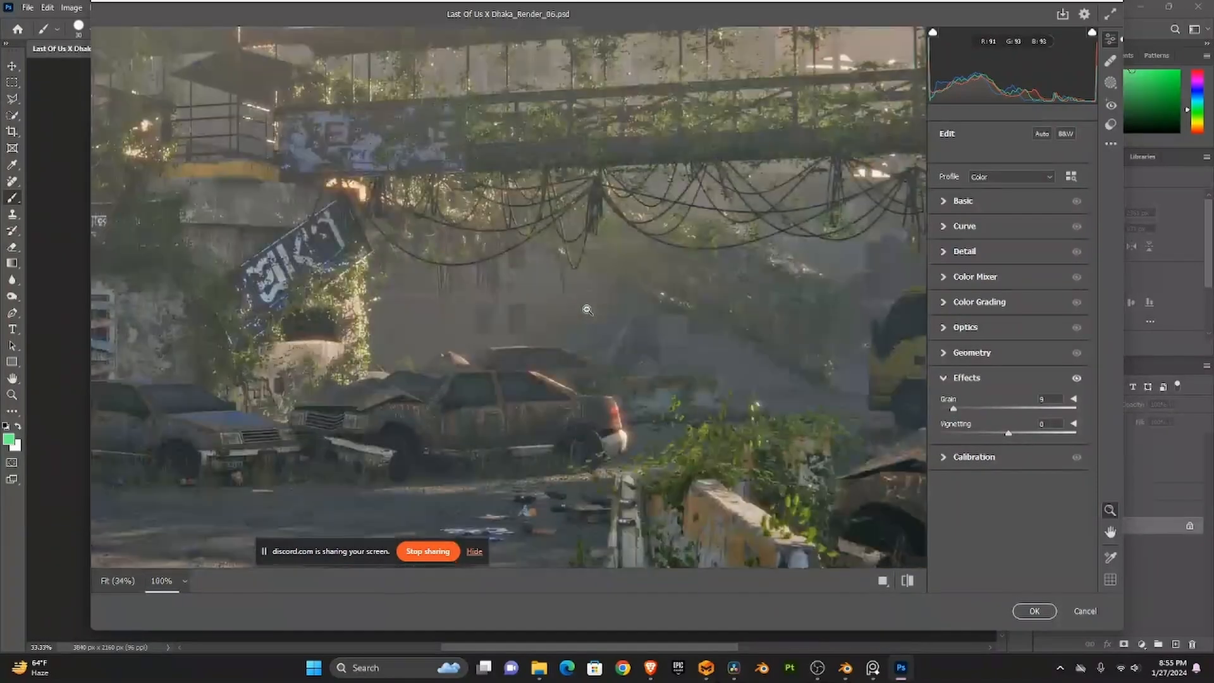
scroll(644, 333, up, 3)
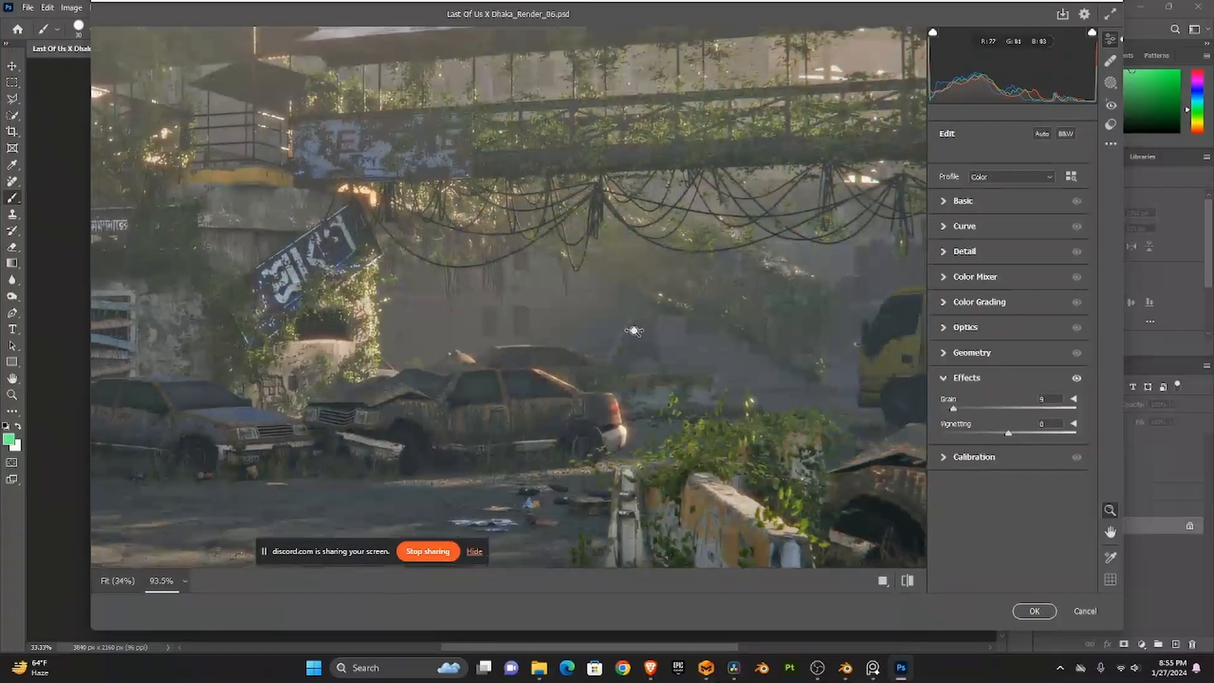
scroll(652, 337, up, 5)
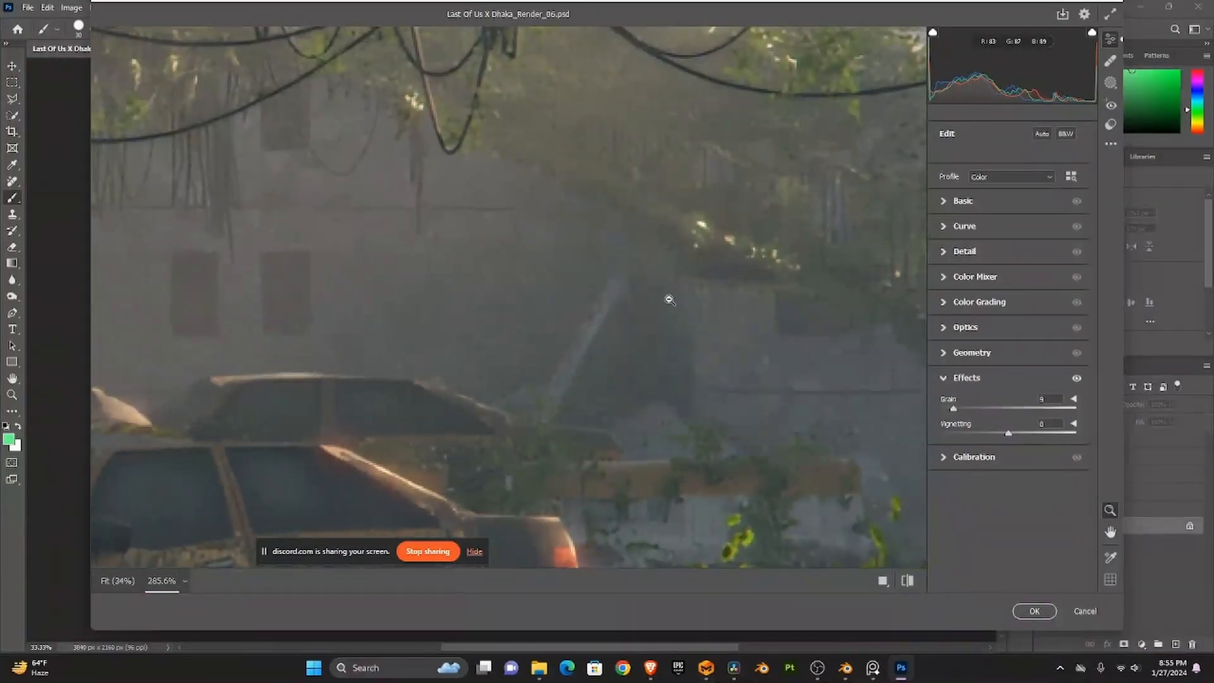
drag(666, 298, 658, 420)
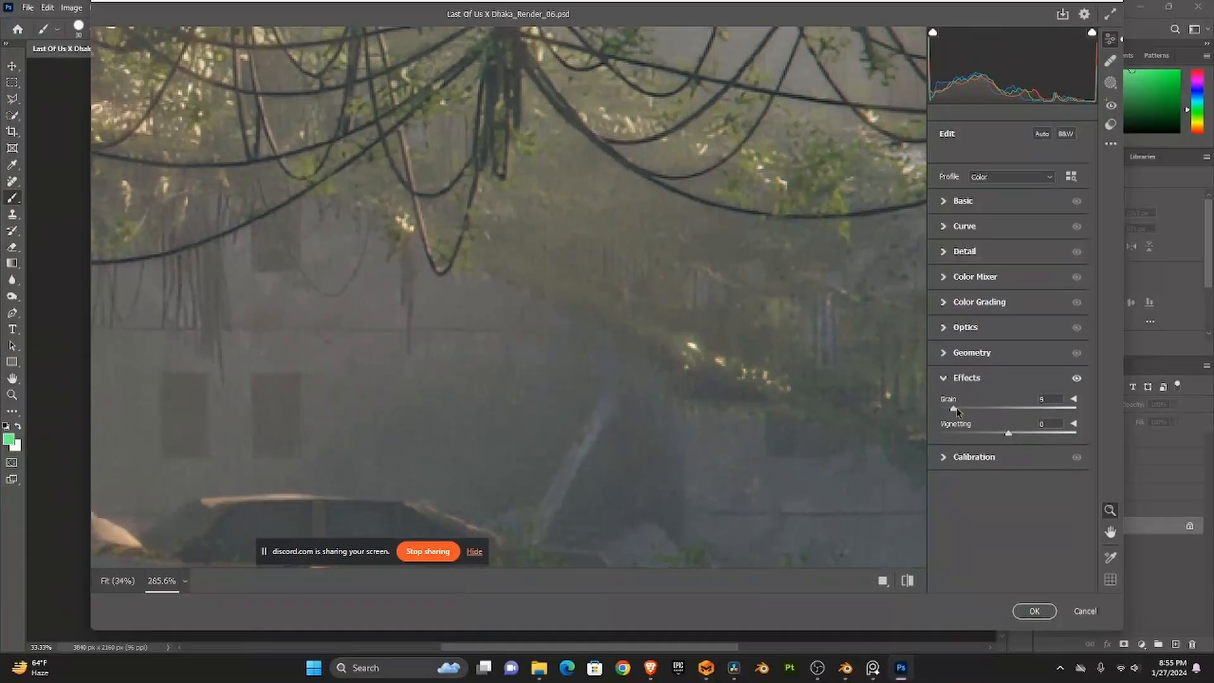
mouse_move(954, 408)
mouse_down()
mouse_move(985, 408)
mouse_move(942, 412)
mouse_move(959, 414)
mouse_up()
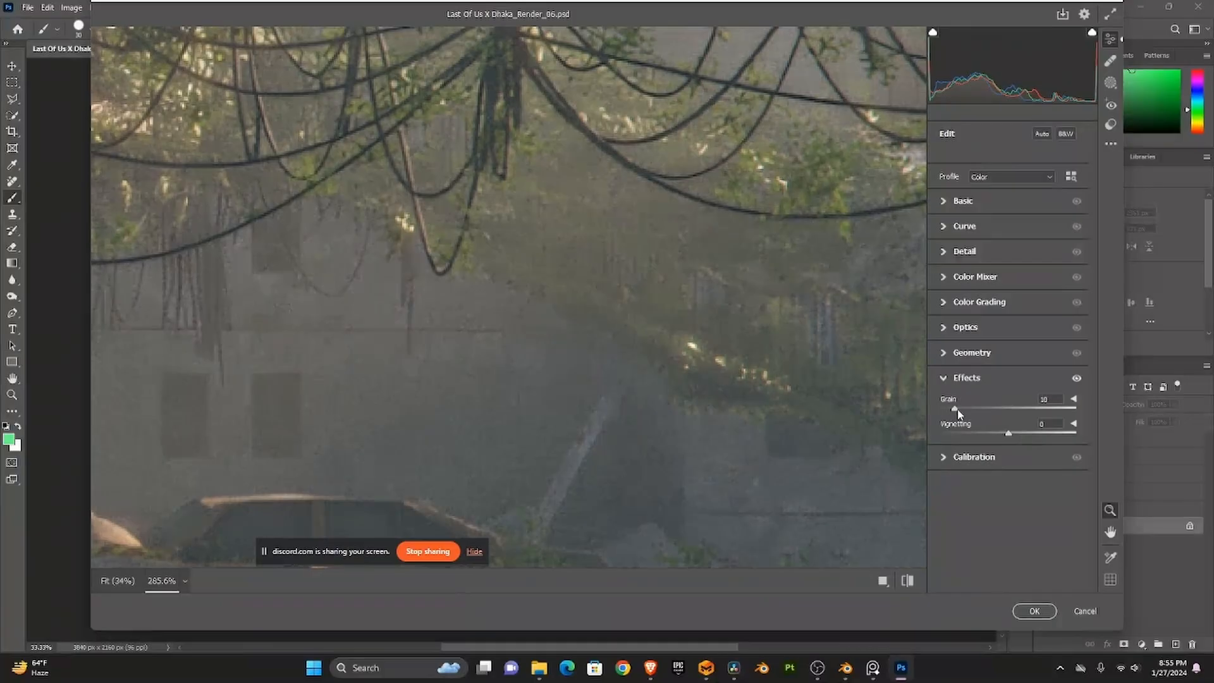
click(718, 362)
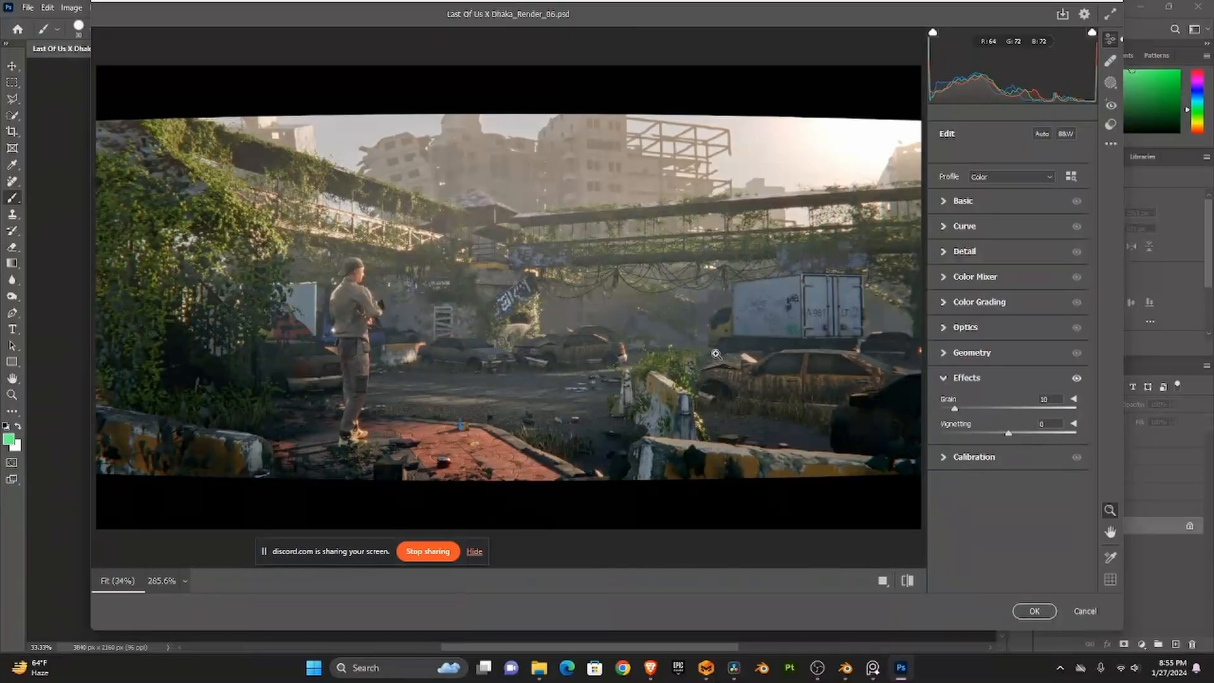
drag(954, 409, 957, 409)
click(945, 378)
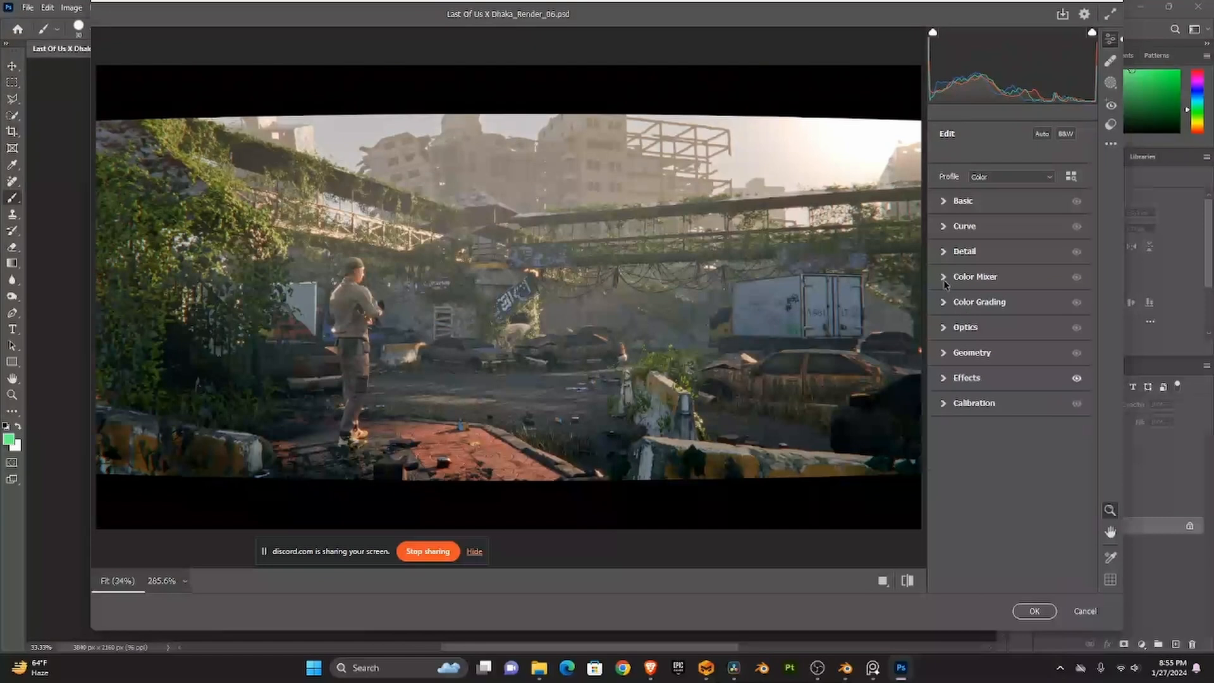
- Set the Optics Distortion to -1 and apply the Camera Raw Filter to the Background layer
click(944, 278)
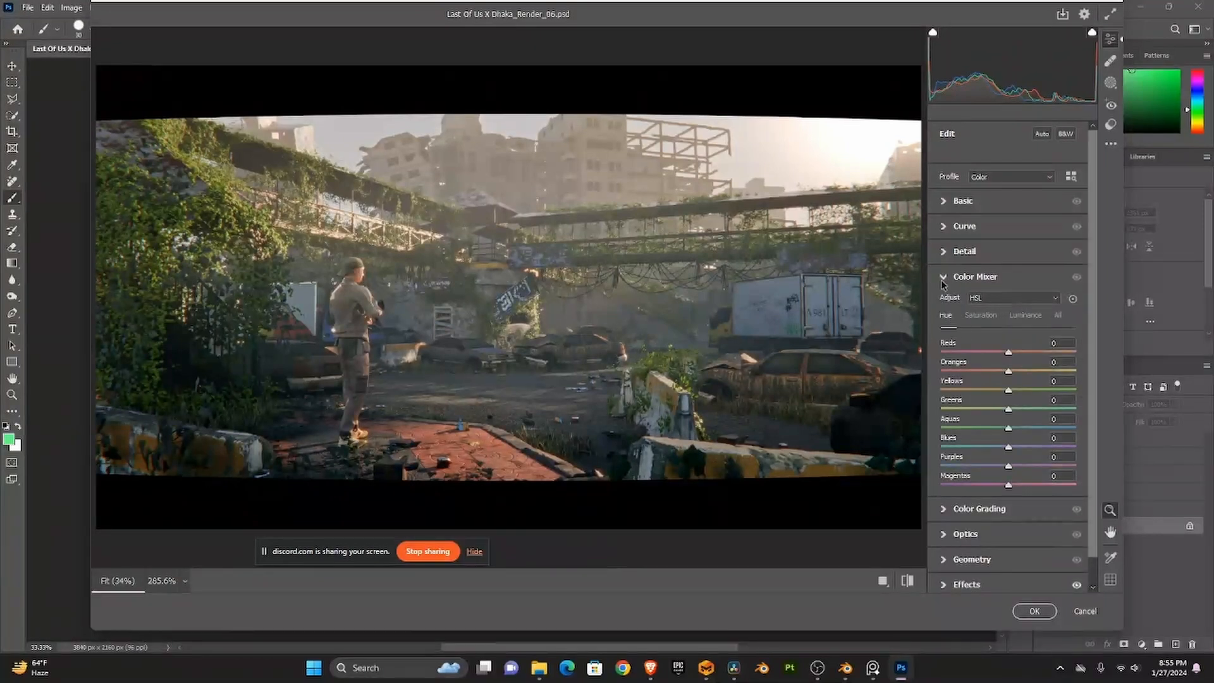
click(941, 280)
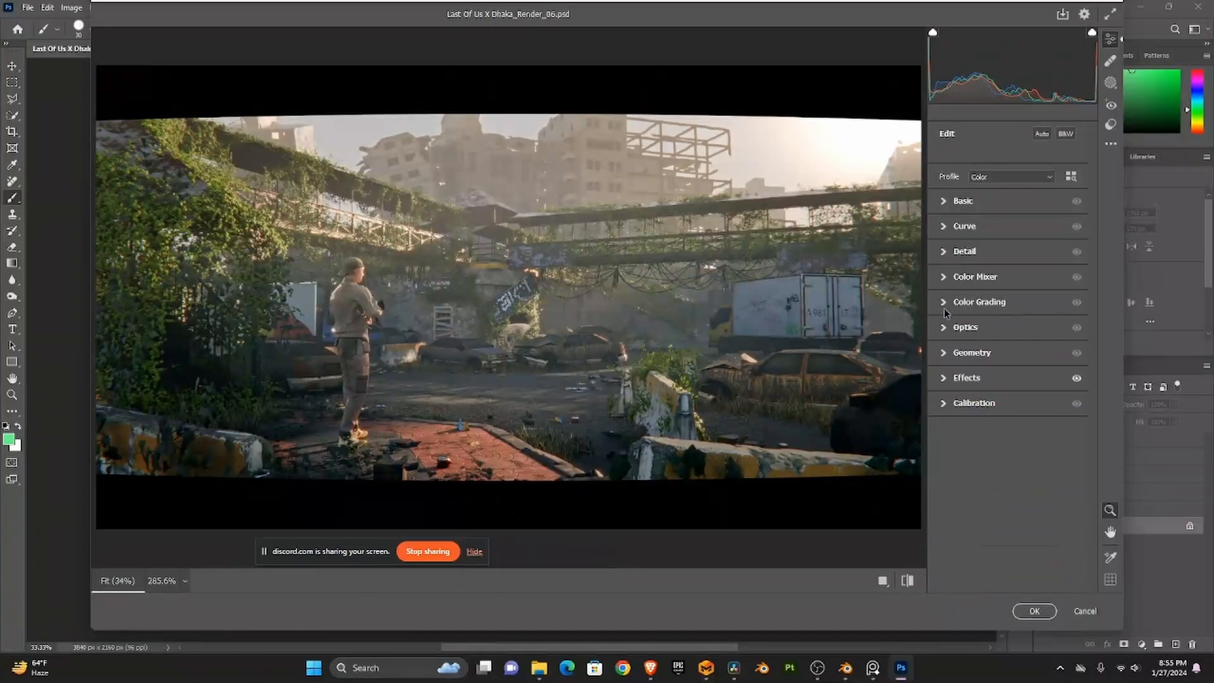
click(942, 329)
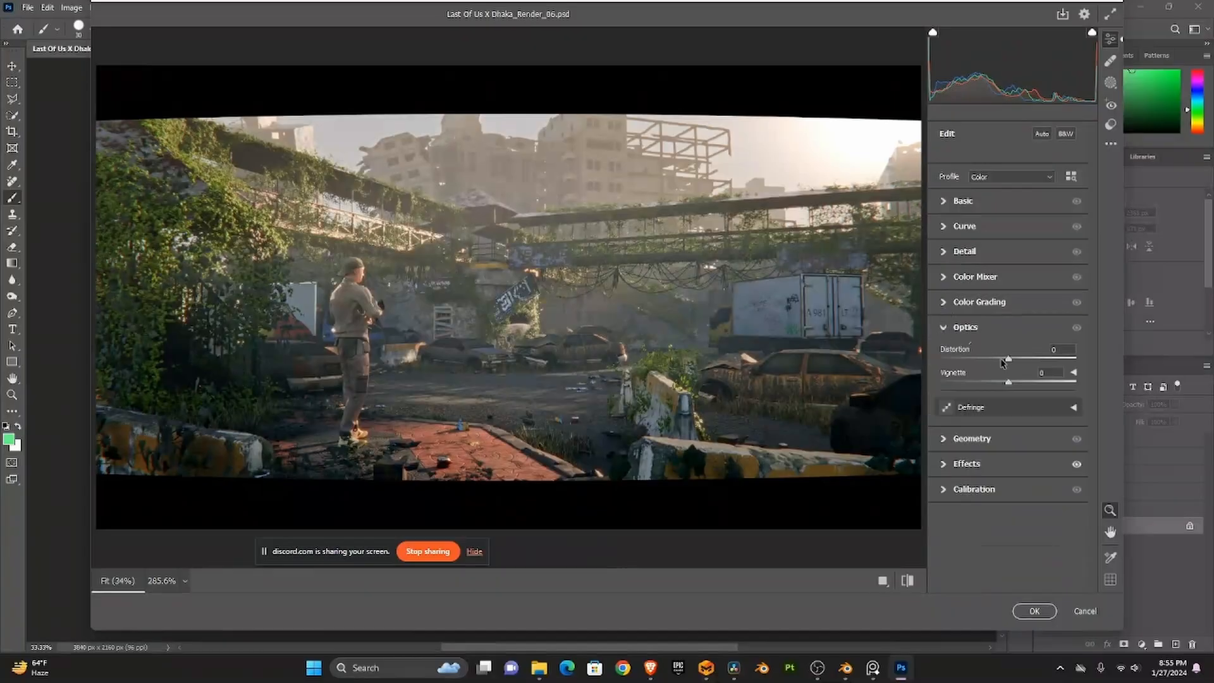
drag(1008, 360, 1006, 361)
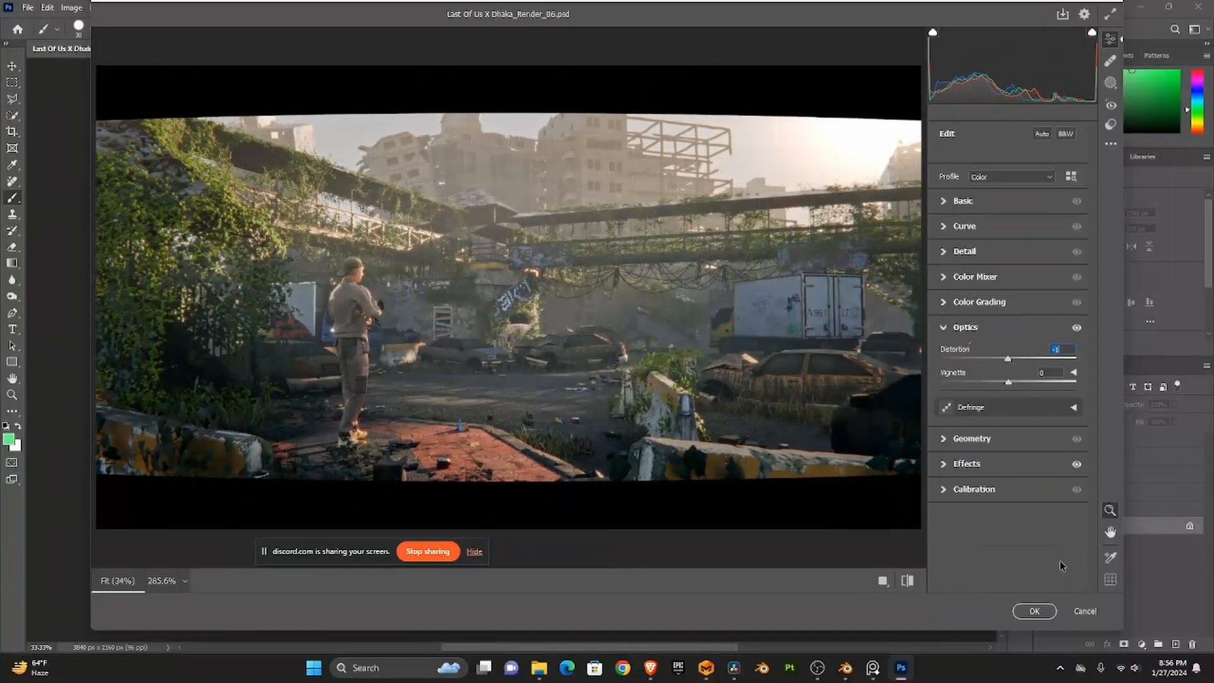
click(1035, 609)
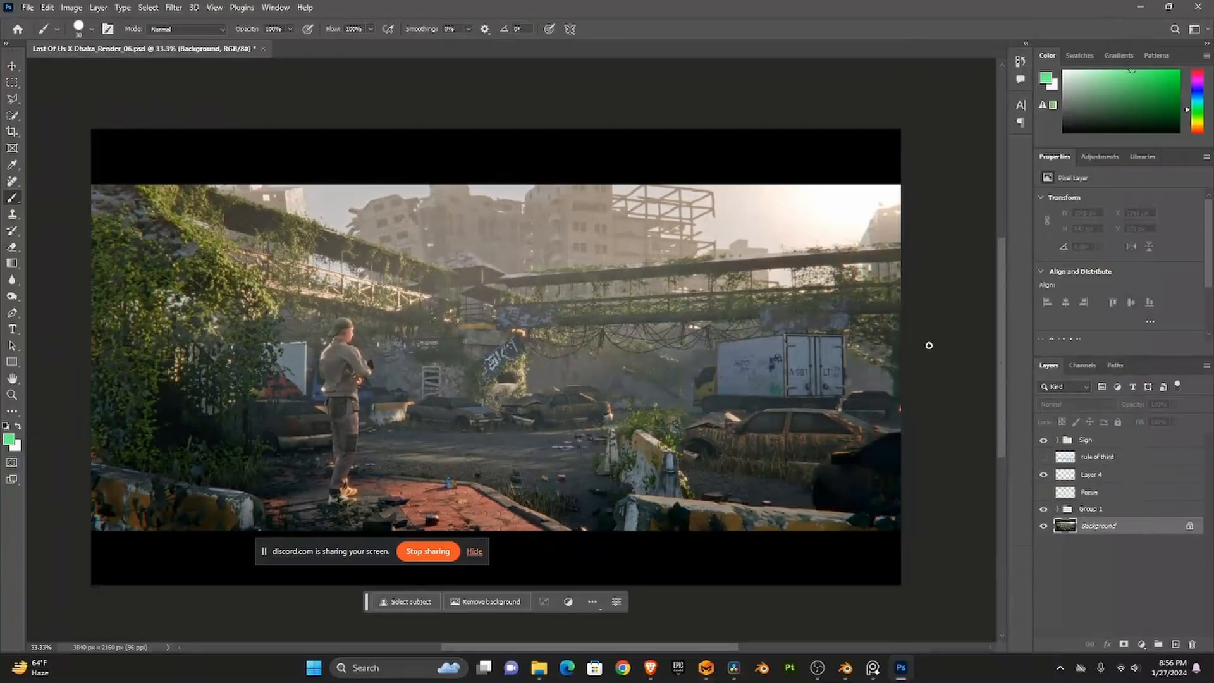
- Circle the overgrown walkway and the skeletal building frame with the green brush, and undo the second circle
mouse_move(296, 206)
mouse_down()
mouse_move(178, 253)
mouse_move(319, 347)
mouse_move(482, 366)
mouse_move(448, 261)
mouse_move(271, 203)
mouse_up()
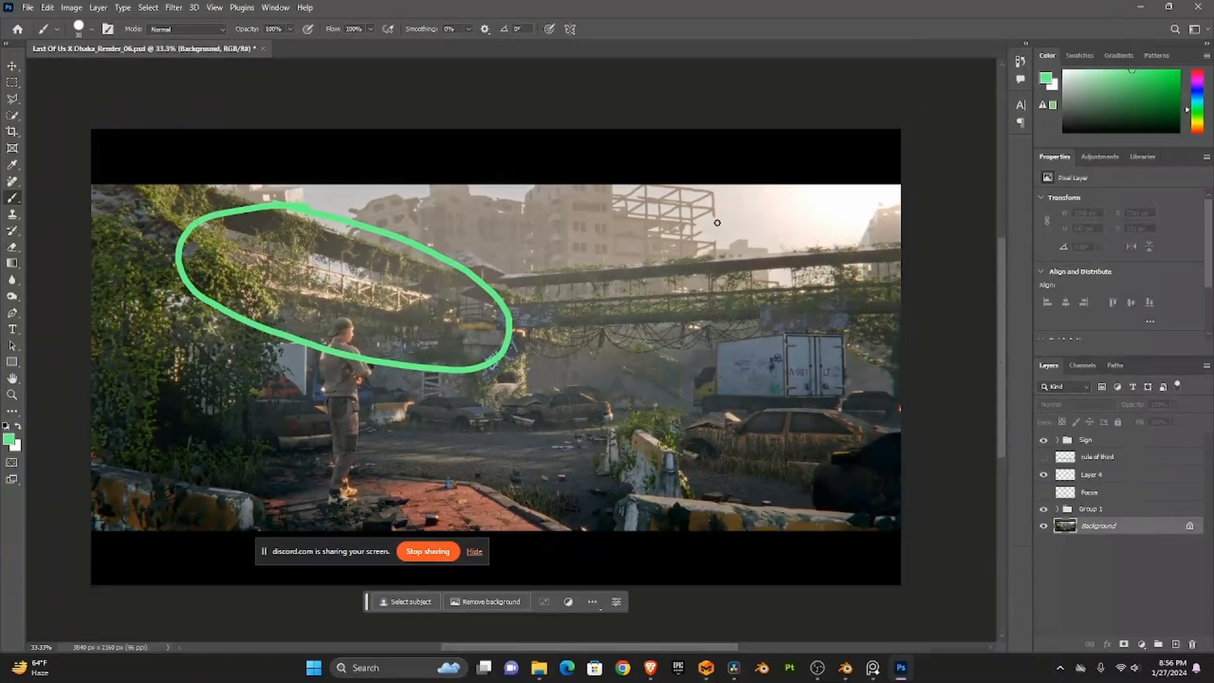
mouse_move(577, 184)
mouse_down()
mouse_move(660, 252)
mouse_move(738, 257)
mouse_move(778, 233)
mouse_move(752, 195)
mouse_move(571, 184)
mouse_up()
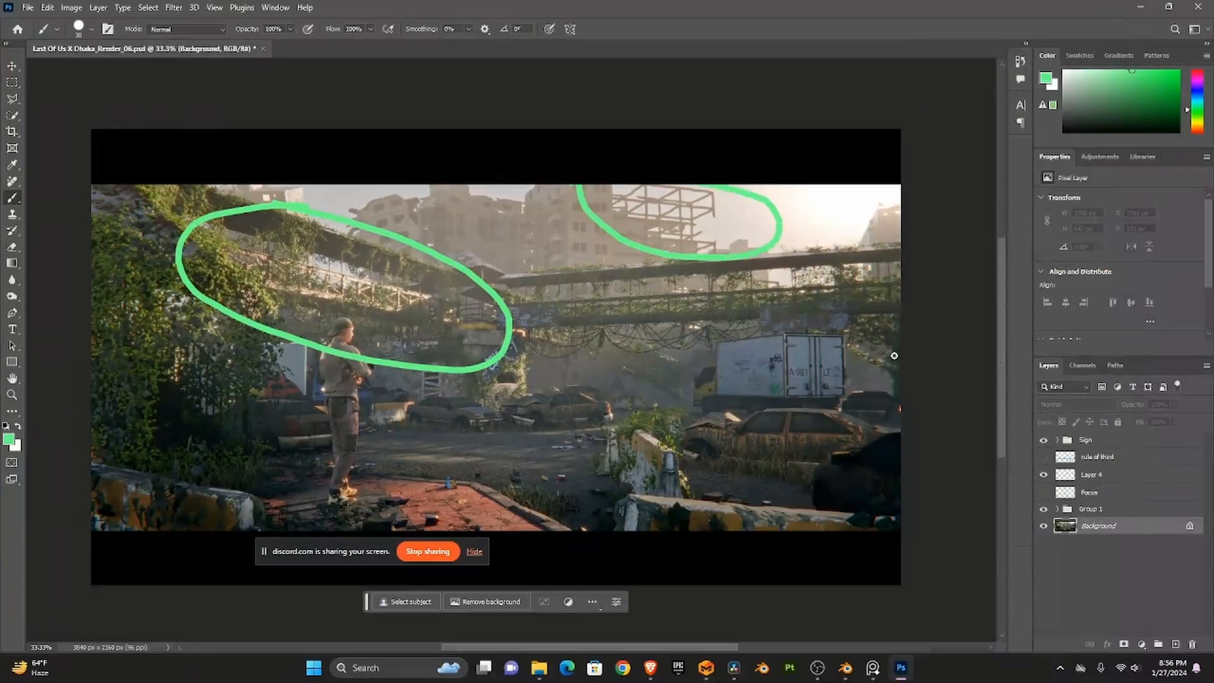
key(ctrl+z)
- Add a layer above the Sign group, toggle Layer 4's visibility, and remove the new layer and the green walkway circle
click(1134, 441)
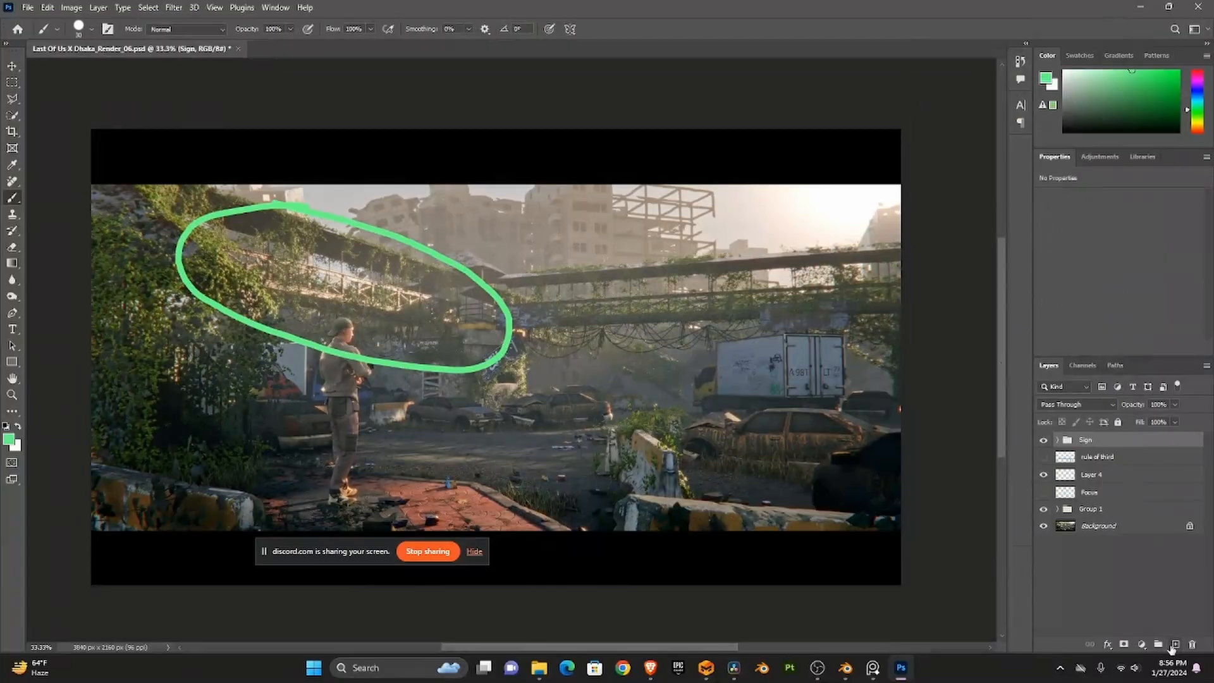
click(1175, 644)
click(1087, 509)
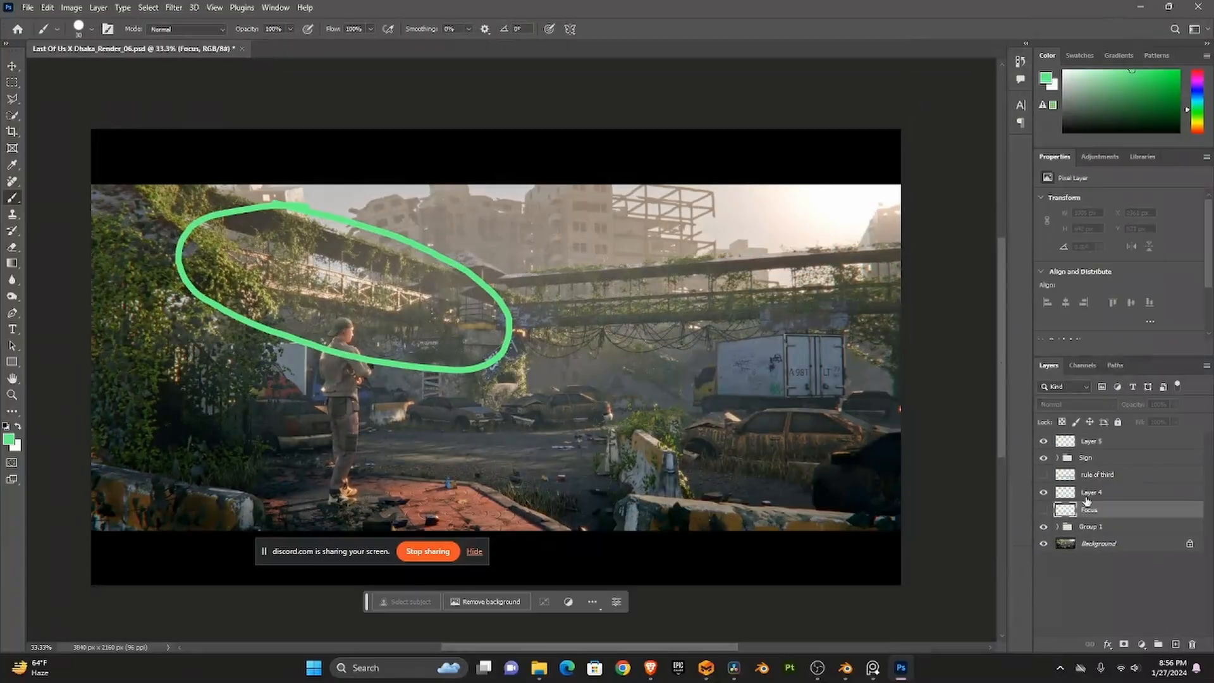
click(1088, 493)
click(1043, 491)
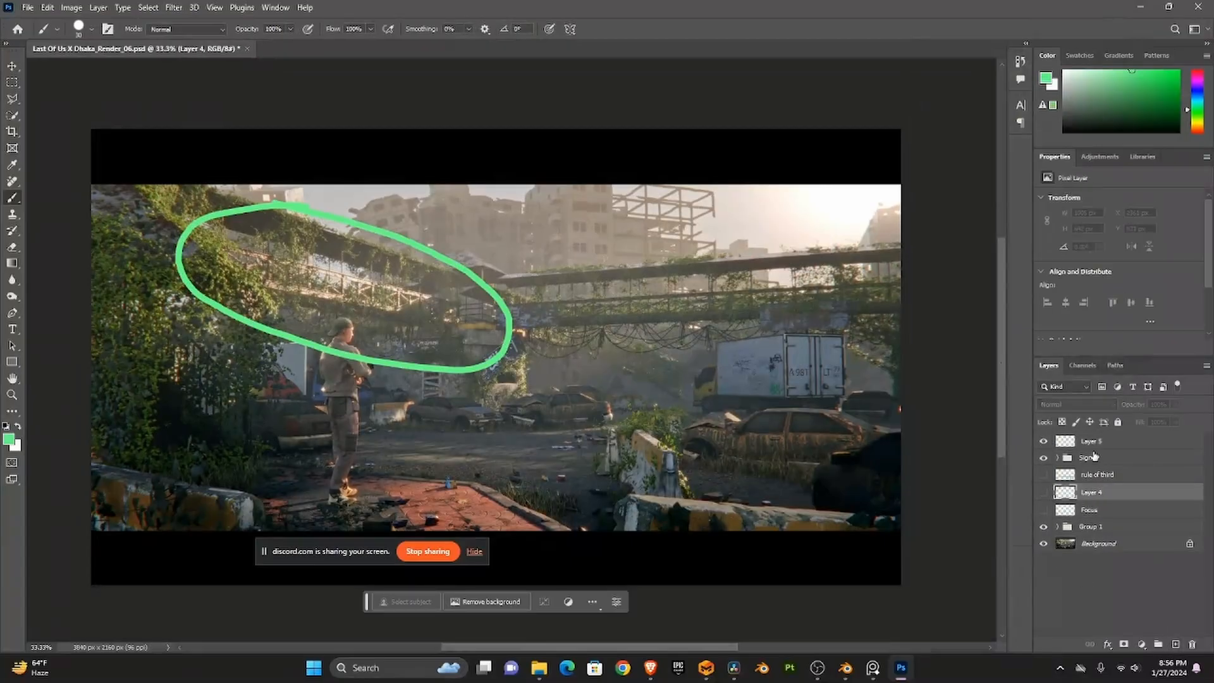
click(1044, 491)
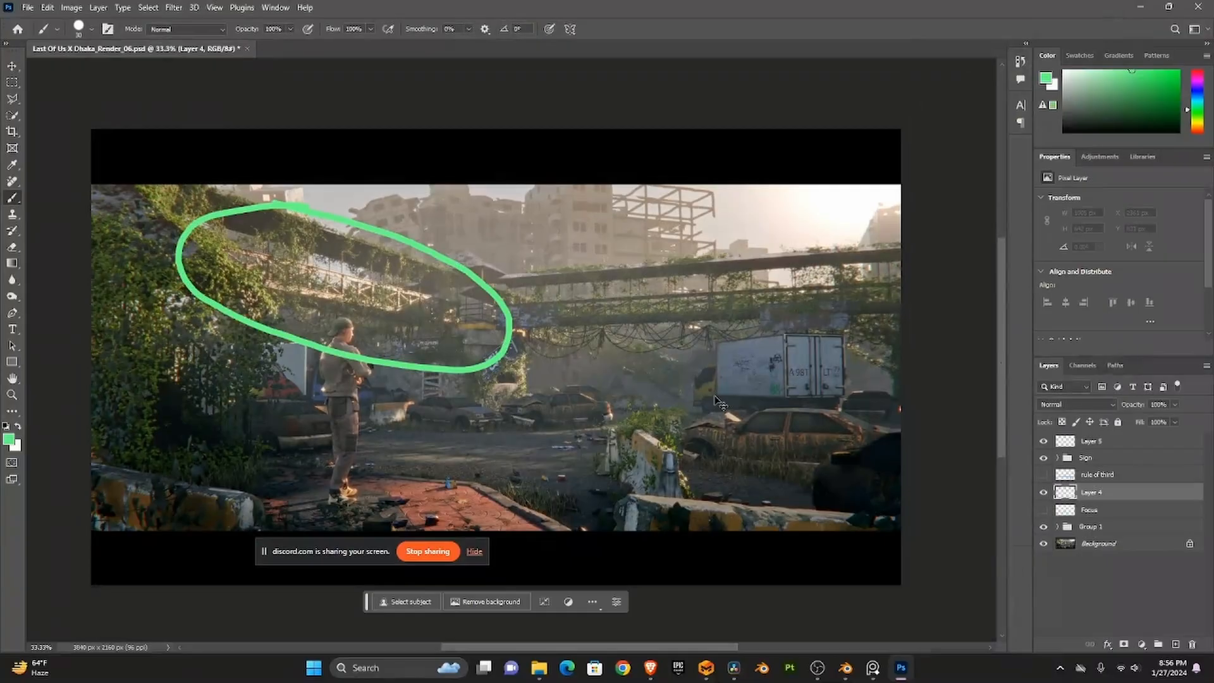
key(ctrl+z)
click(1087, 441)
key(Delete)
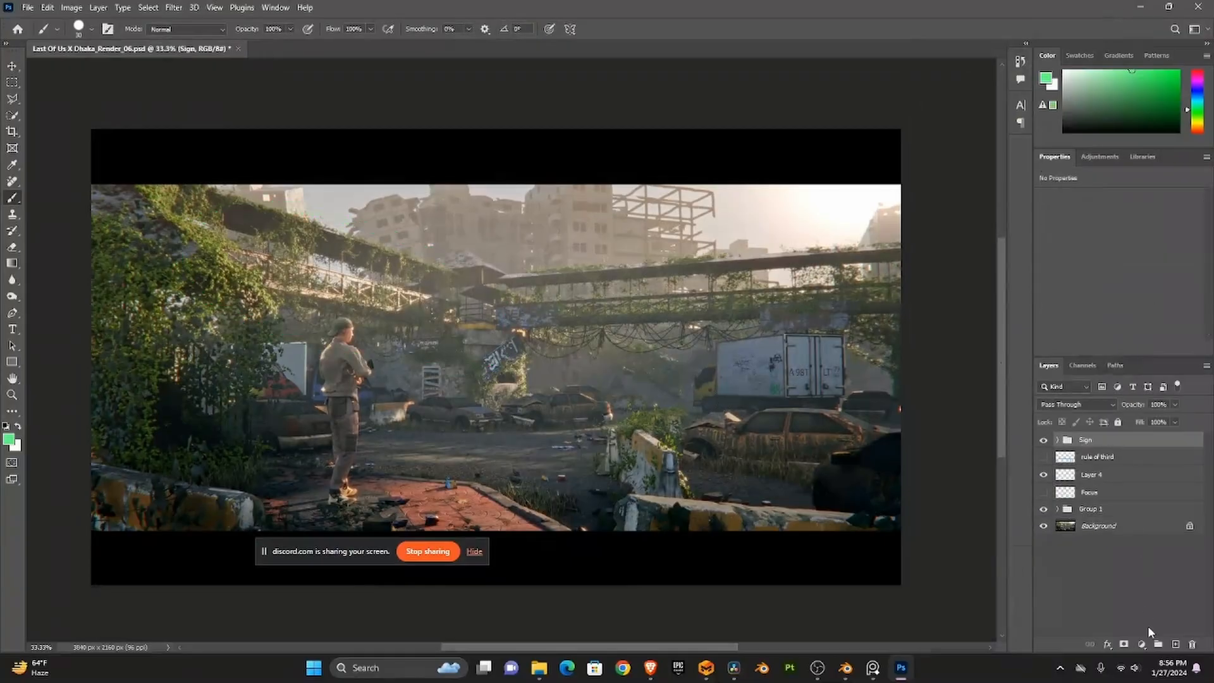
- Add a new layer above the Sign group, try a green brush mark near the character's head, and undo it
click(1175, 644)
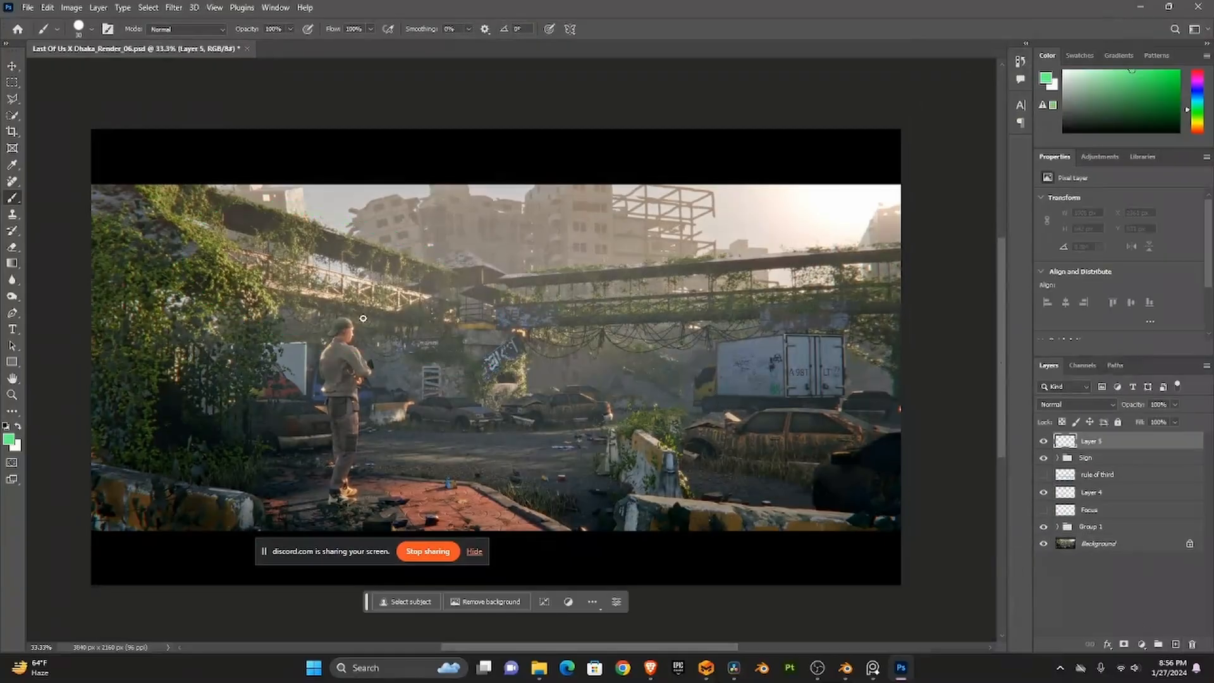
mouse_move(356, 310)
mouse_down()
mouse_move(306, 324)
mouse_move(291, 343)
mouse_move(175, 368)
mouse_move(124, 311)
mouse_move(103, 229)
mouse_move(134, 200)
mouse_move(275, 186)
mouse_move(444, 232)
mouse_move(461, 261)
mouse_move(455, 289)
mouse_move(423, 309)
mouse_move(328, 315)
mouse_up()
key(ctrl+z)
key(ctrl+z)
- Try a green line along the walkway's lower edge above the character's head, and undo it
scroll(509, 354, down, 1)
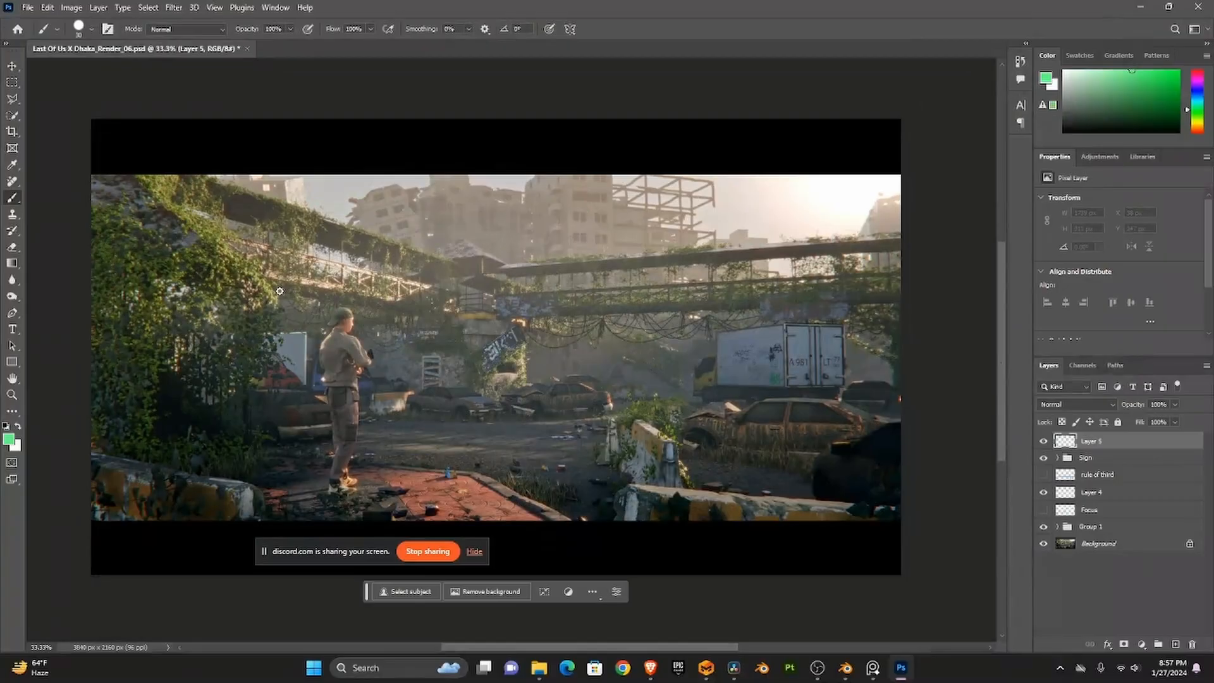
drag(279, 291, 402, 322)
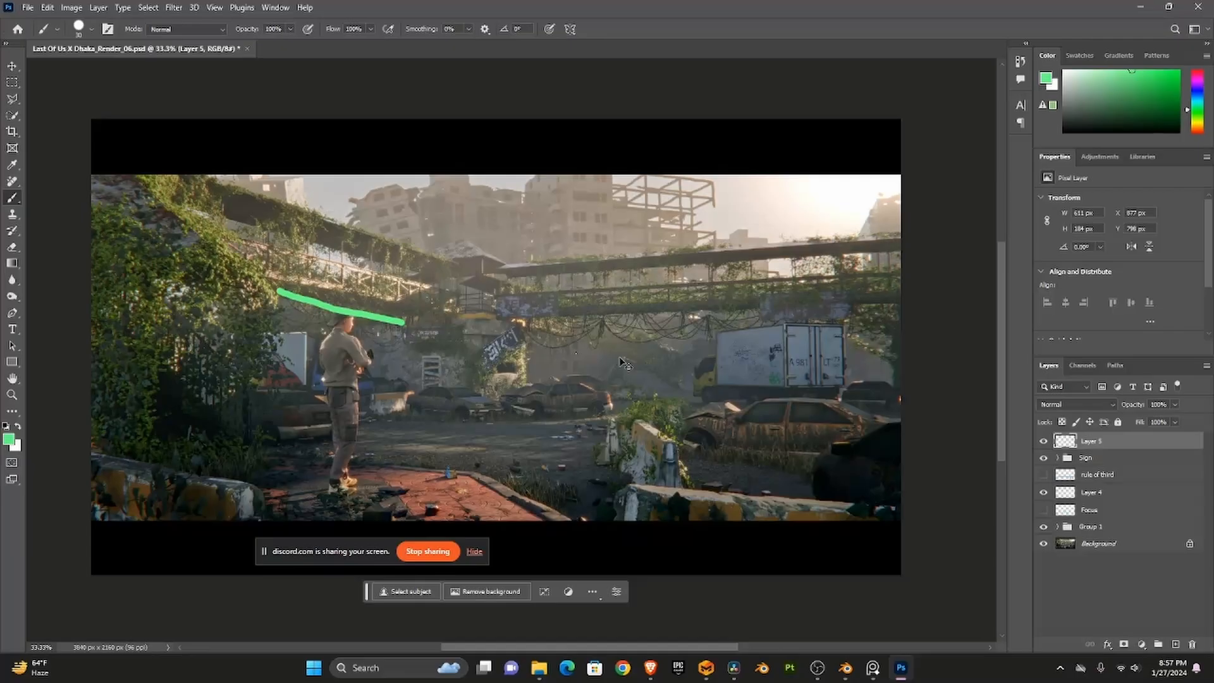
key(ctrl+z)
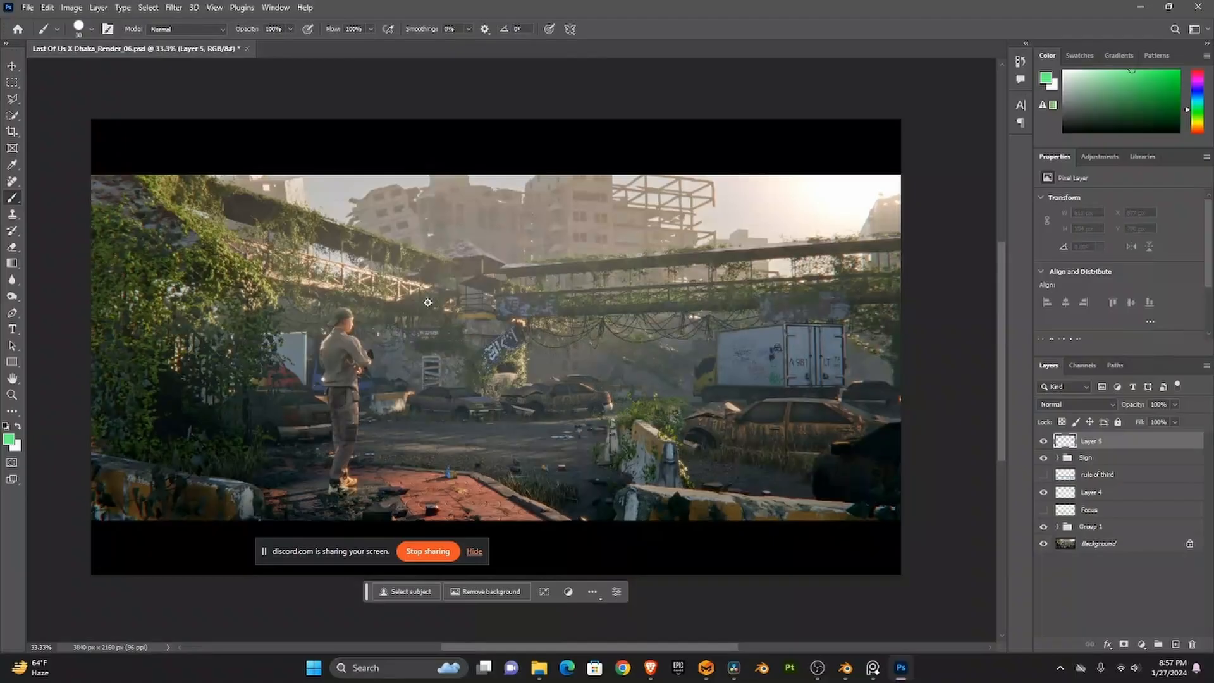
- Examine the vine-covered walkway, the character and the surrounding buildings at 100% zoom
scroll(297, 280, up, 2)
scroll(298, 280, up, 2)
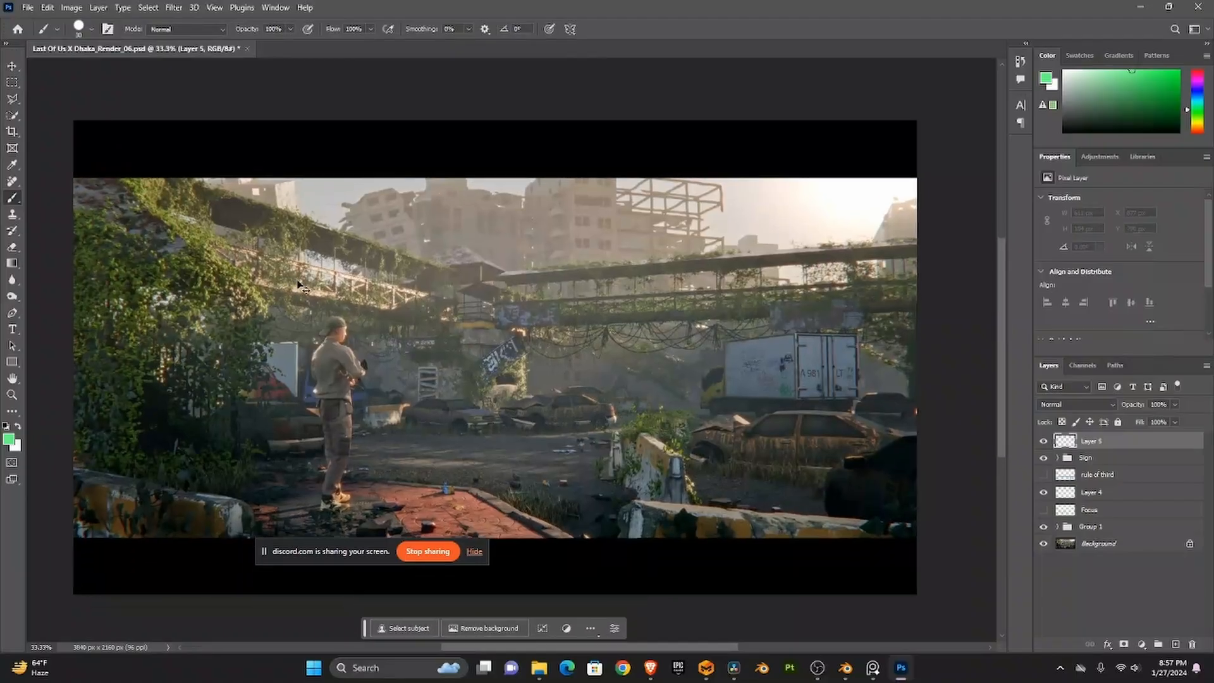
scroll(277, 325, left, 6)
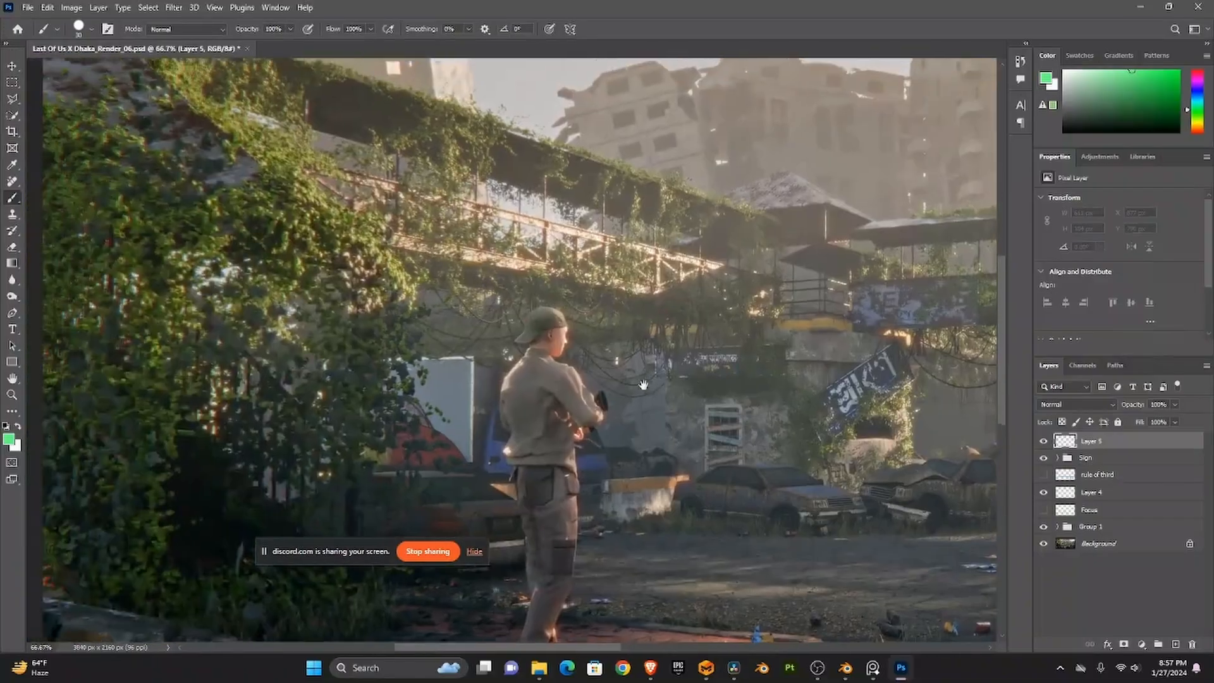
scroll(472, 309, up, 1)
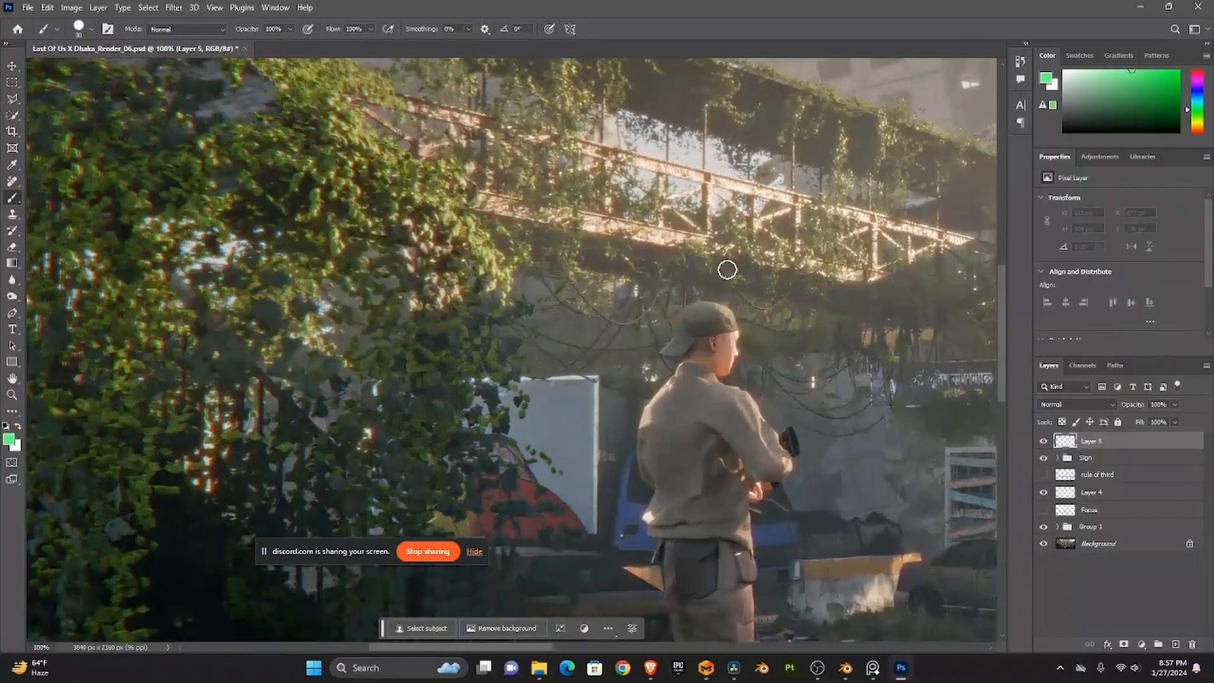
drag(356, 322, 385, 247)
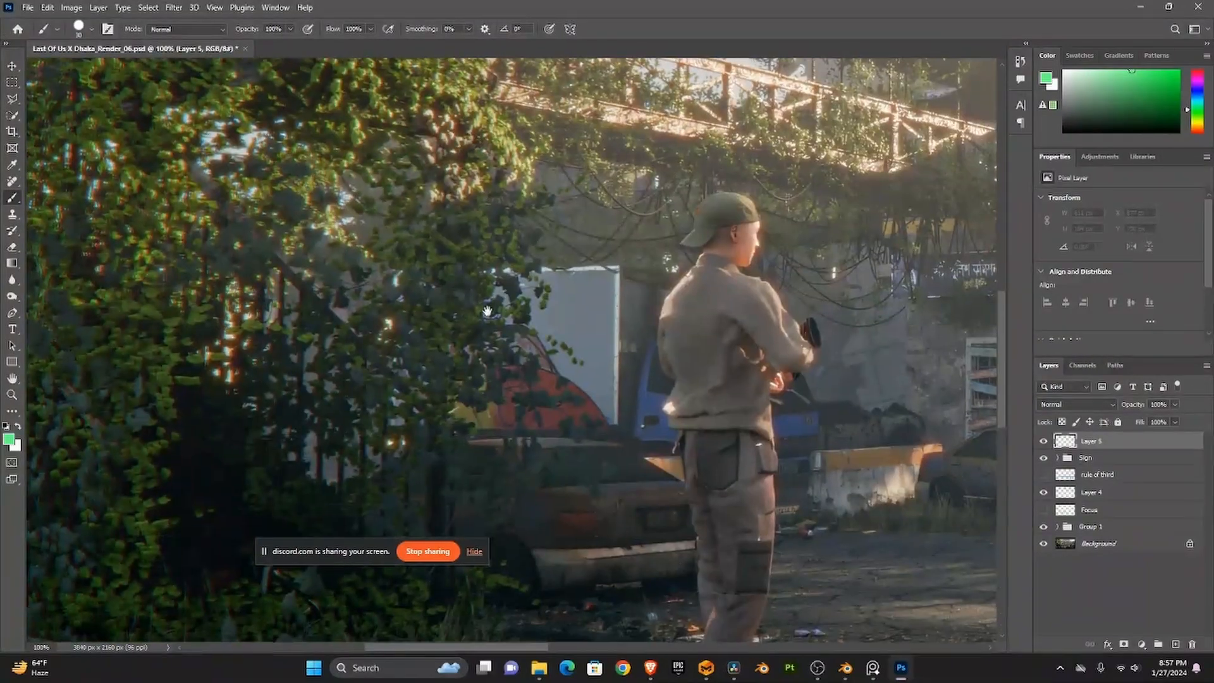
scroll(507, 293, up, 5)
scroll(532, 322, right, 1)
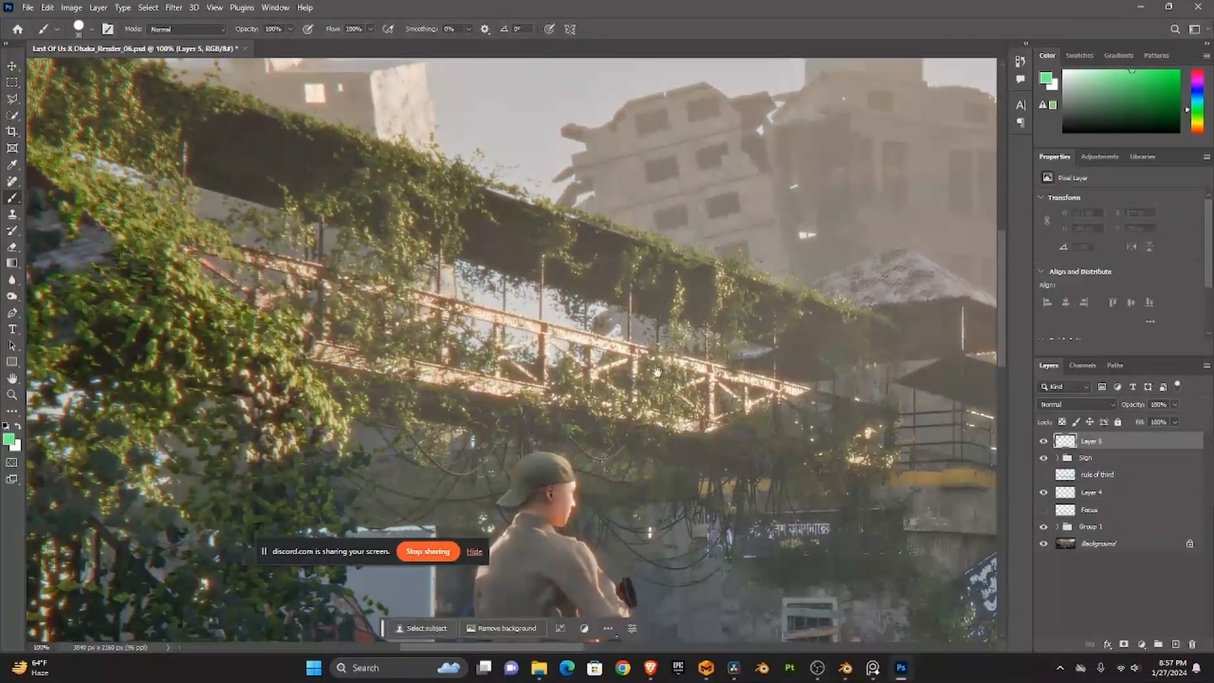
scroll(569, 341, right, 2)
scroll(610, 359, down, 2)
scroll(569, 341, right, 4)
scroll(537, 328, down, 2)
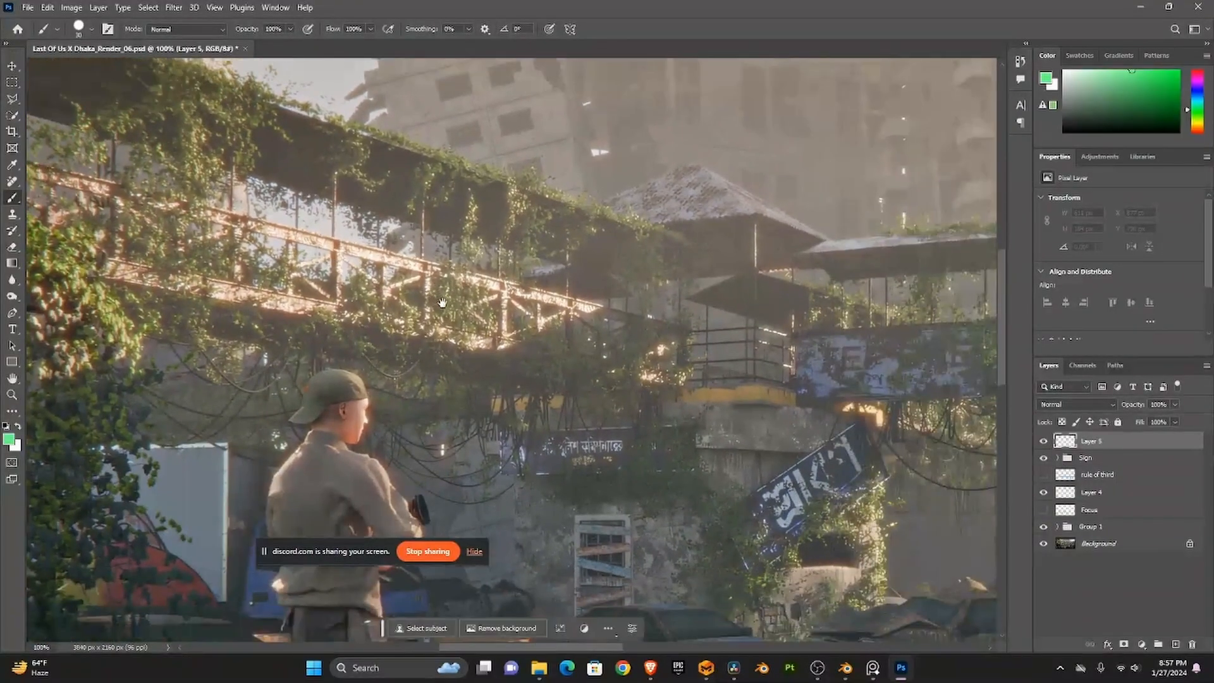
- Examine the walkways and the whole render at several zoom levels, and look inside the Group 1 and Sign layer groups
scroll(452, 311, down, 3)
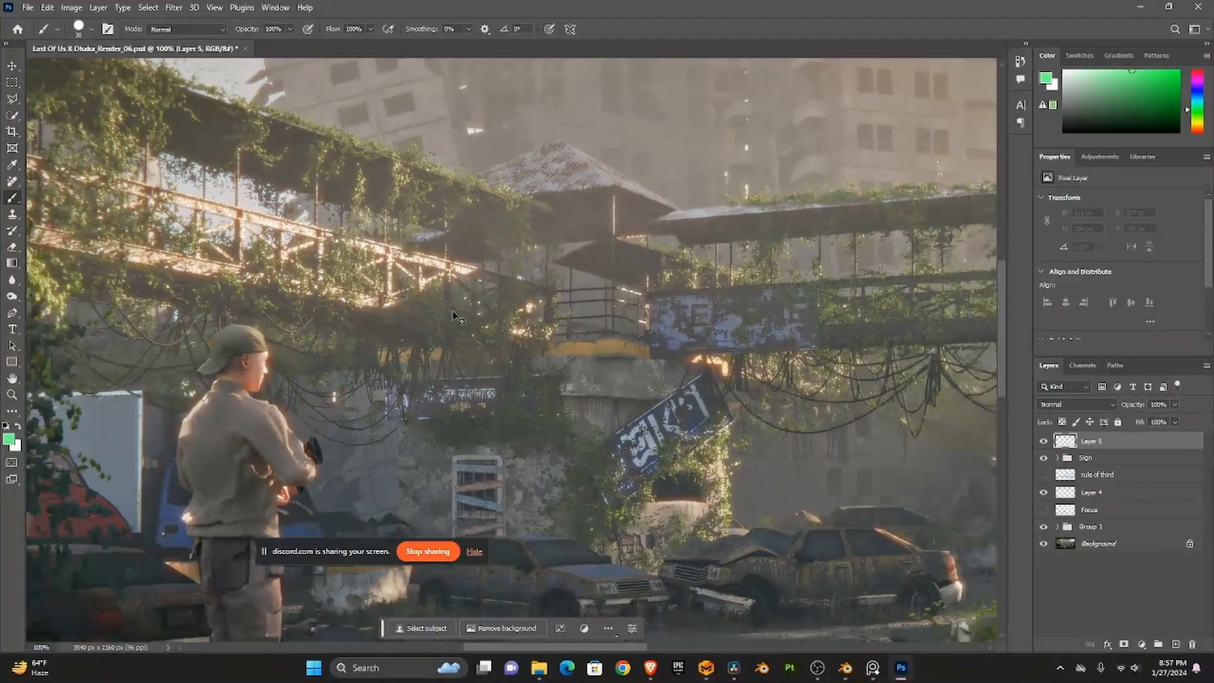
scroll(466, 318, down, 1)
scroll(481, 320, right, 2)
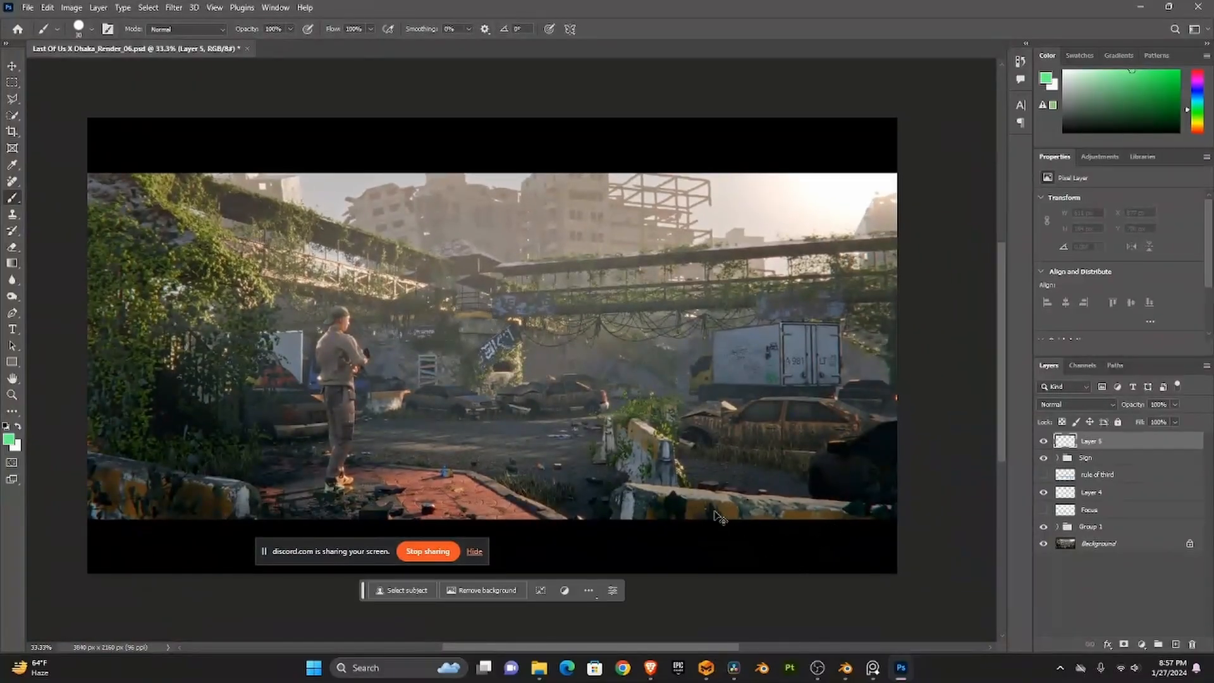
key(ctrl+plus)
scroll(660, 512, left, 2)
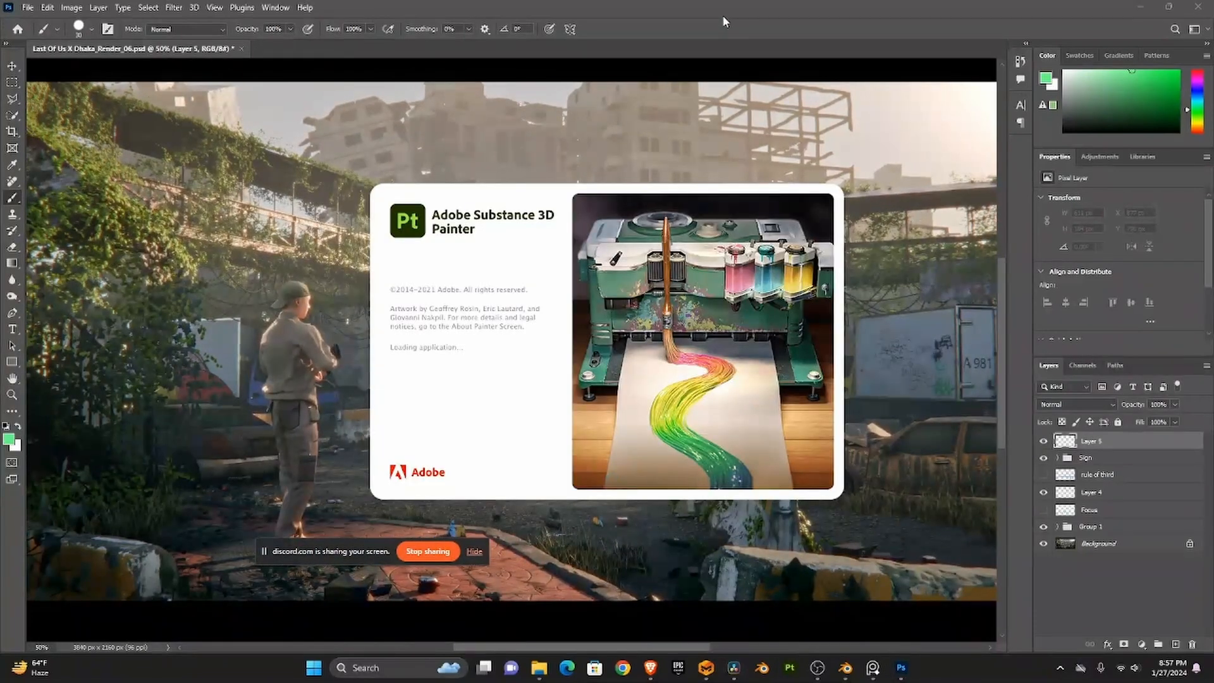
scroll(599, 359, down, 1)
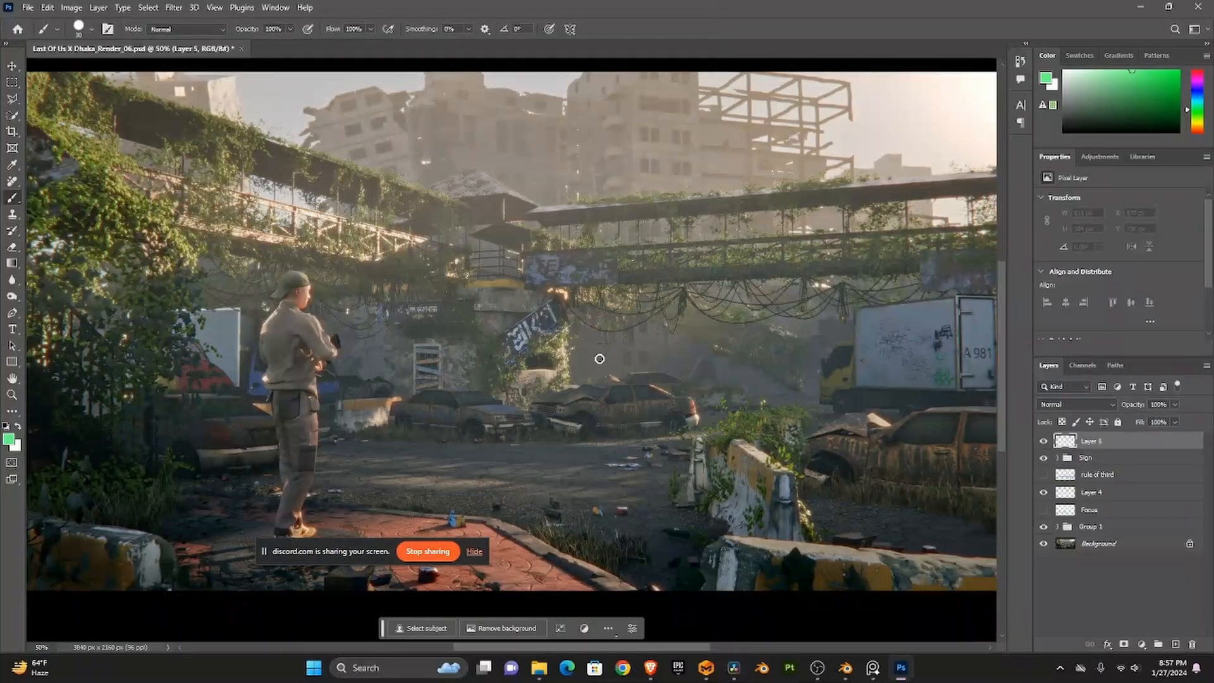
click(1057, 527)
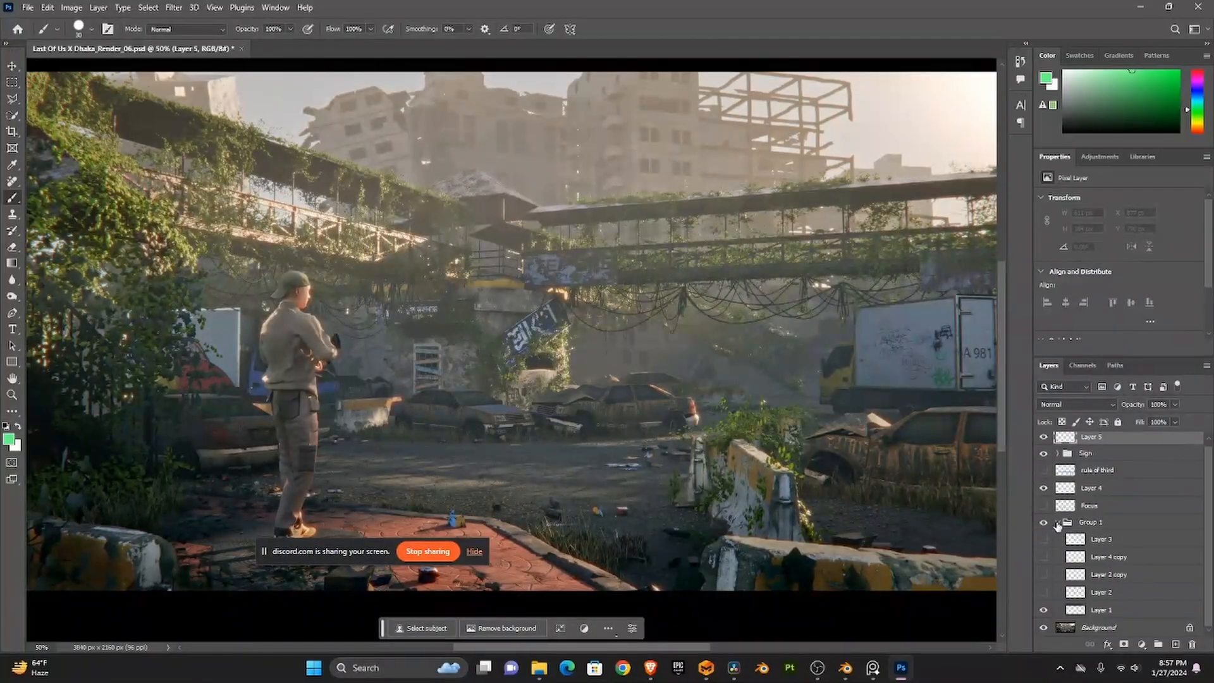
click(1057, 524)
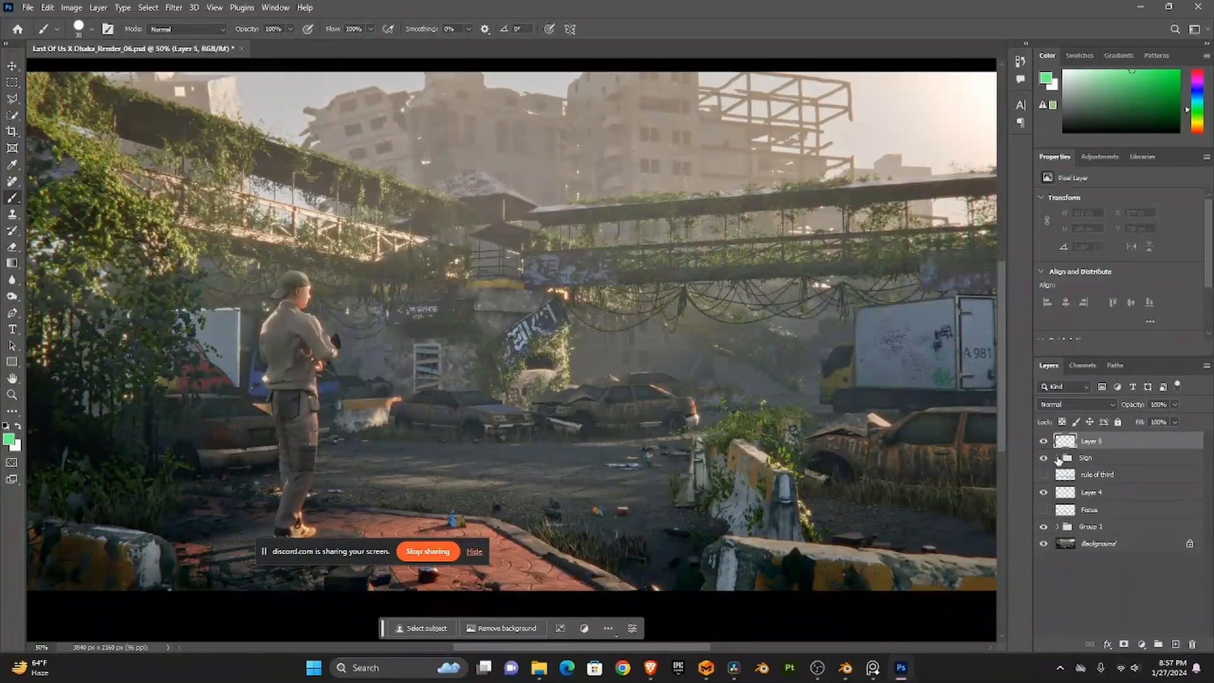
click(1057, 458)
click(1057, 458)
- Switch to Substance 3D Painter, dismiss the welcome window, and open the Over Bridge Texture project from Dhaka 250's assets, Over Bridge folder
click(790, 668)
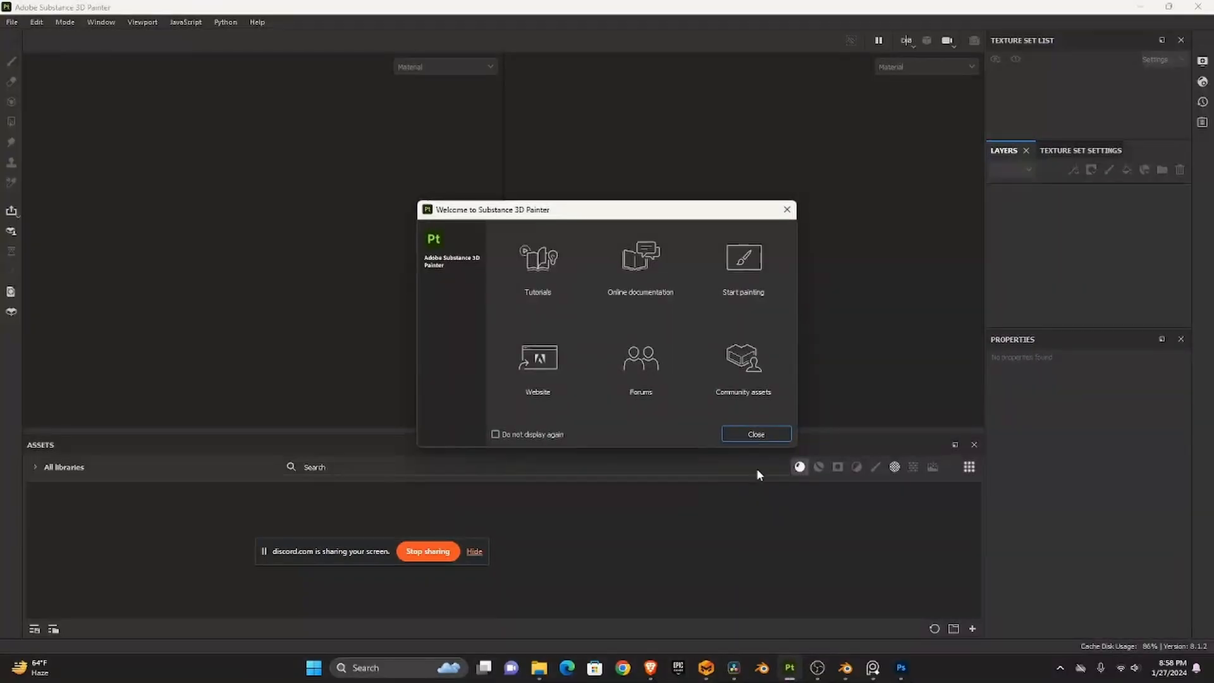
click(756, 434)
click(9, 25)
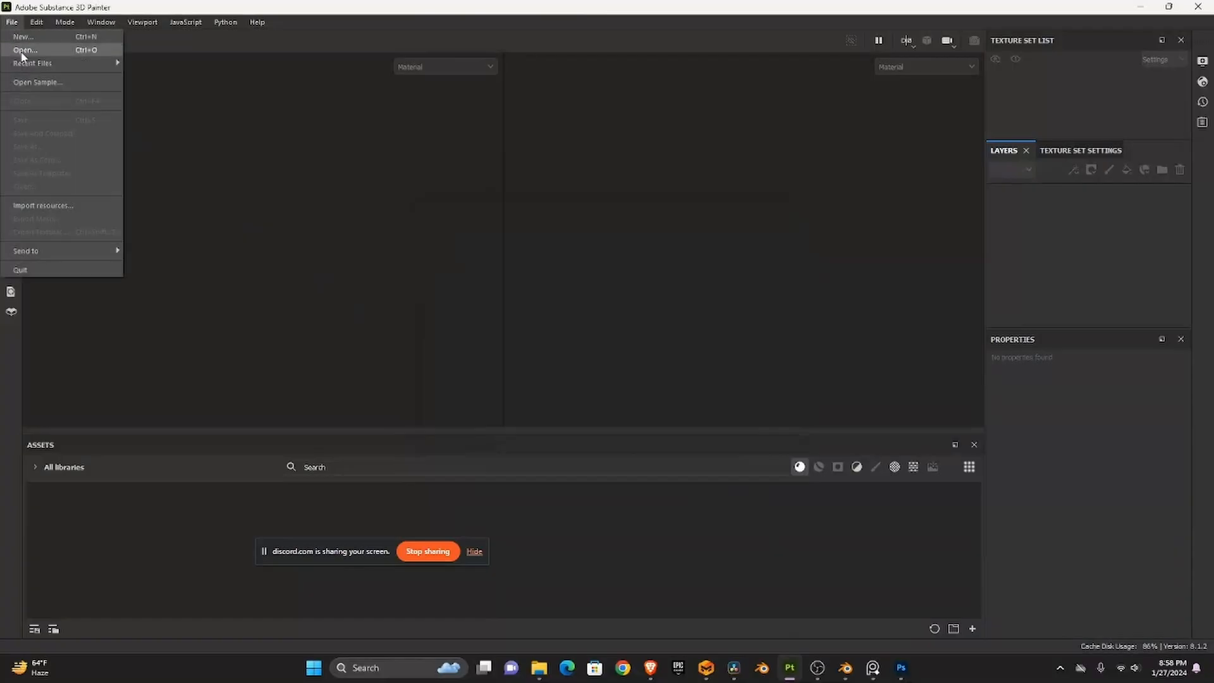
click(23, 51)
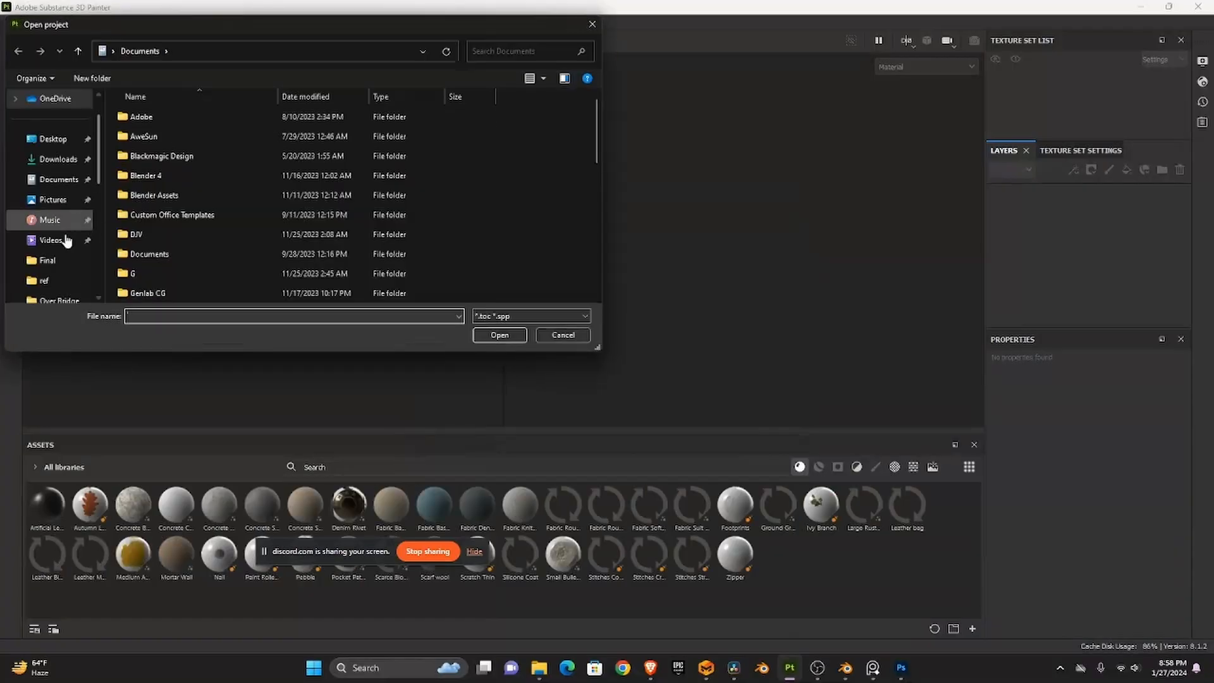
click(58, 257)
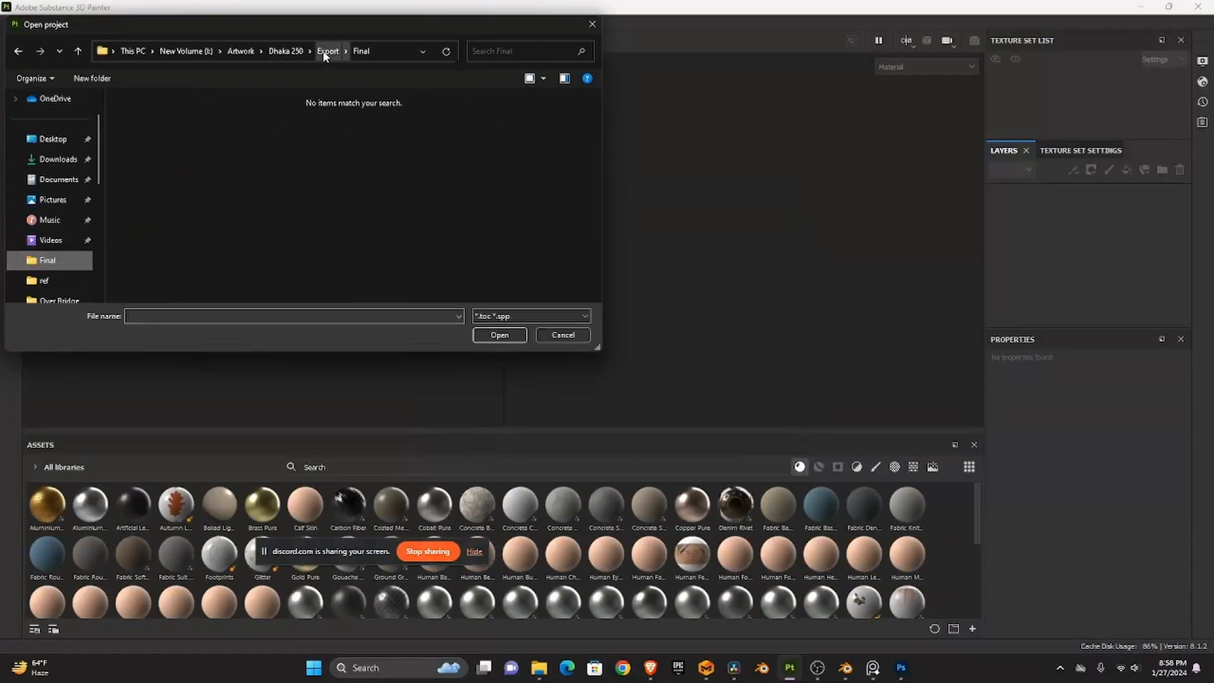
click(287, 50)
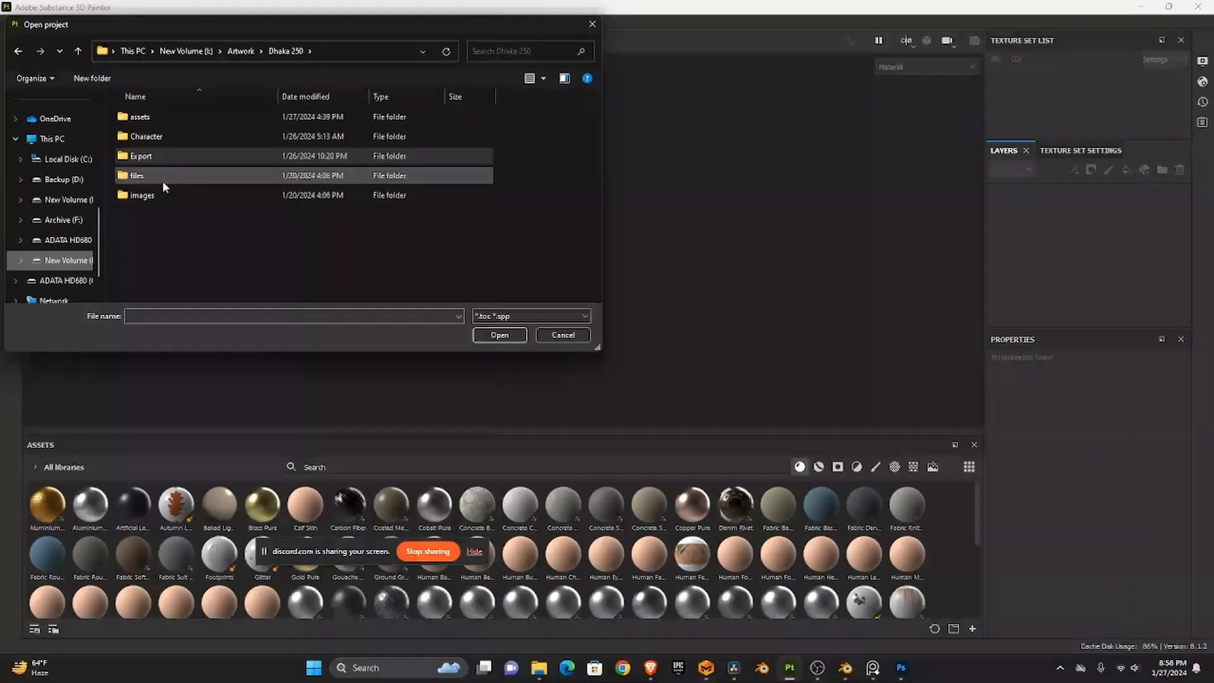
double_click(164, 117)
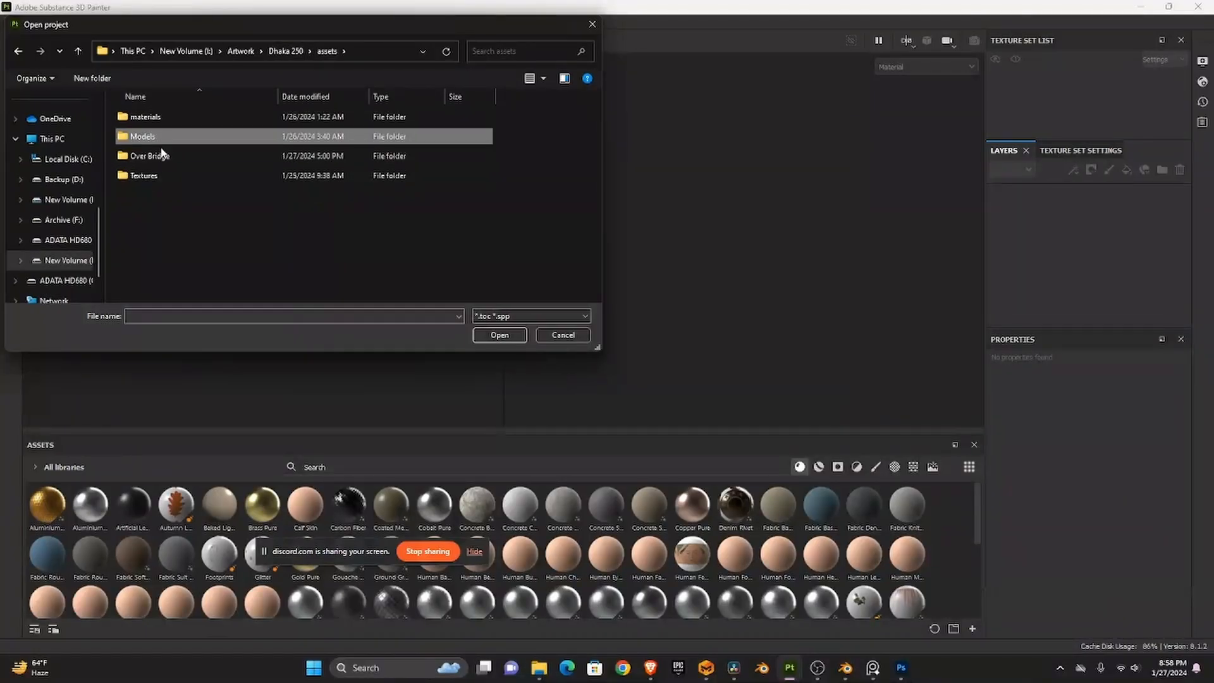
double_click(163, 155)
click(161, 139)
click(499, 335)
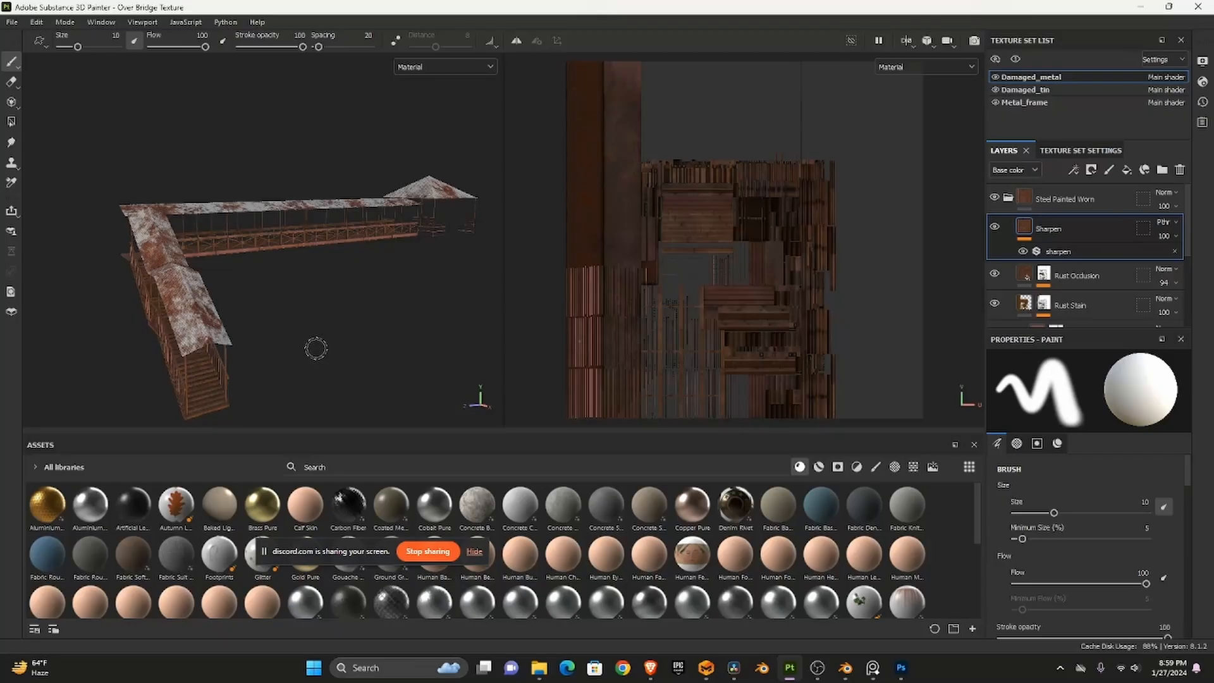
- Examine the over bridge model's rusty tin roof and wooden-looking staircase up close, and collapse the Steel Painted Worn folder
scroll(274, 349, up, 5)
drag(274, 350, 397, 307)
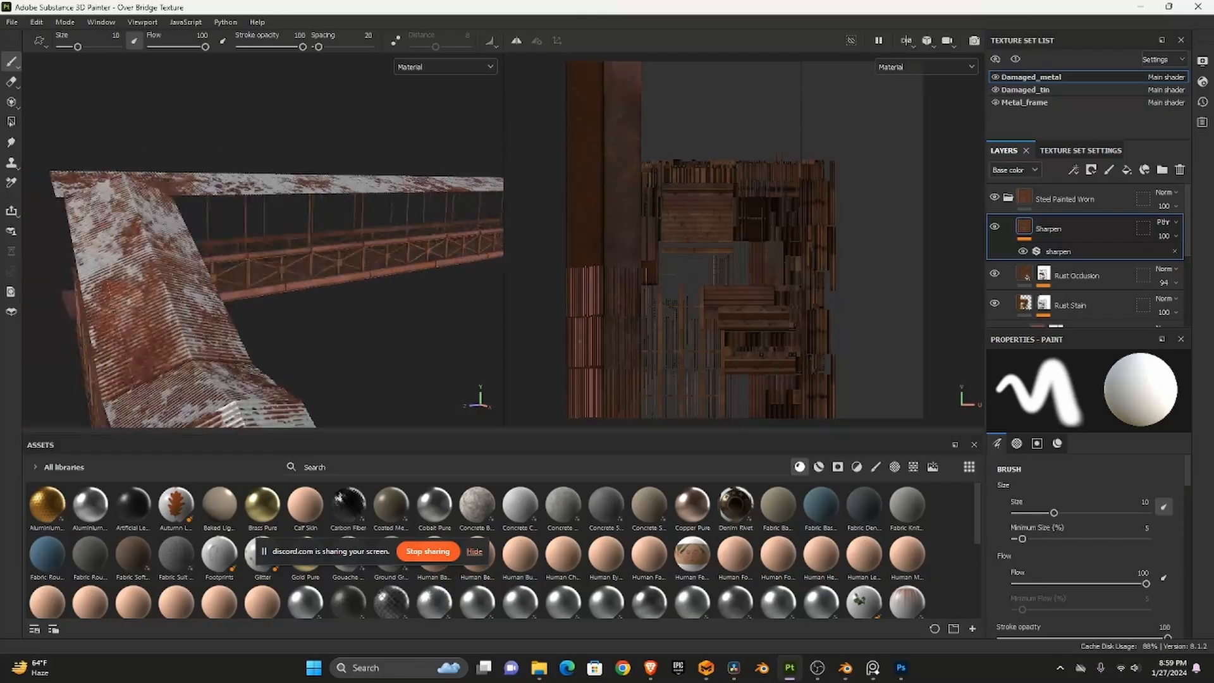
mouse_move(397, 307)
mouse_down()
mouse_move(360, 160)
mouse_move(380, 155)
mouse_move(380, 256)
mouse_move(445, 309)
mouse_move(339, 206)
mouse_move(297, 196)
mouse_up()
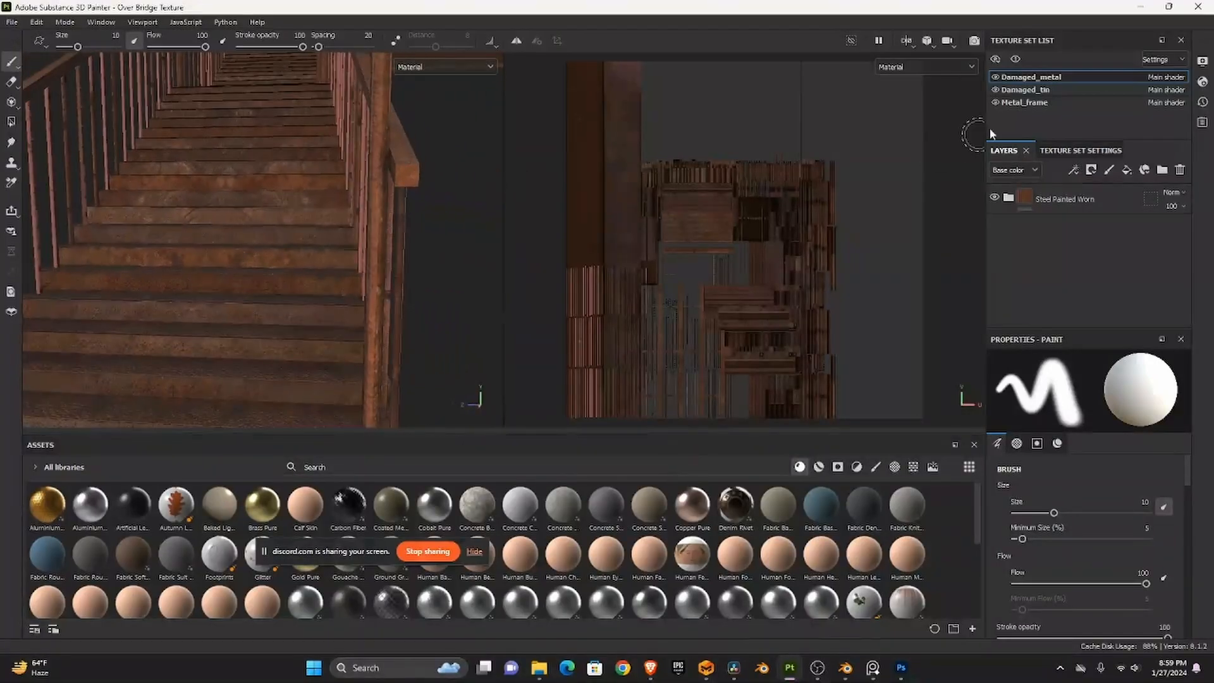
scroll(401, 238, down, 6)
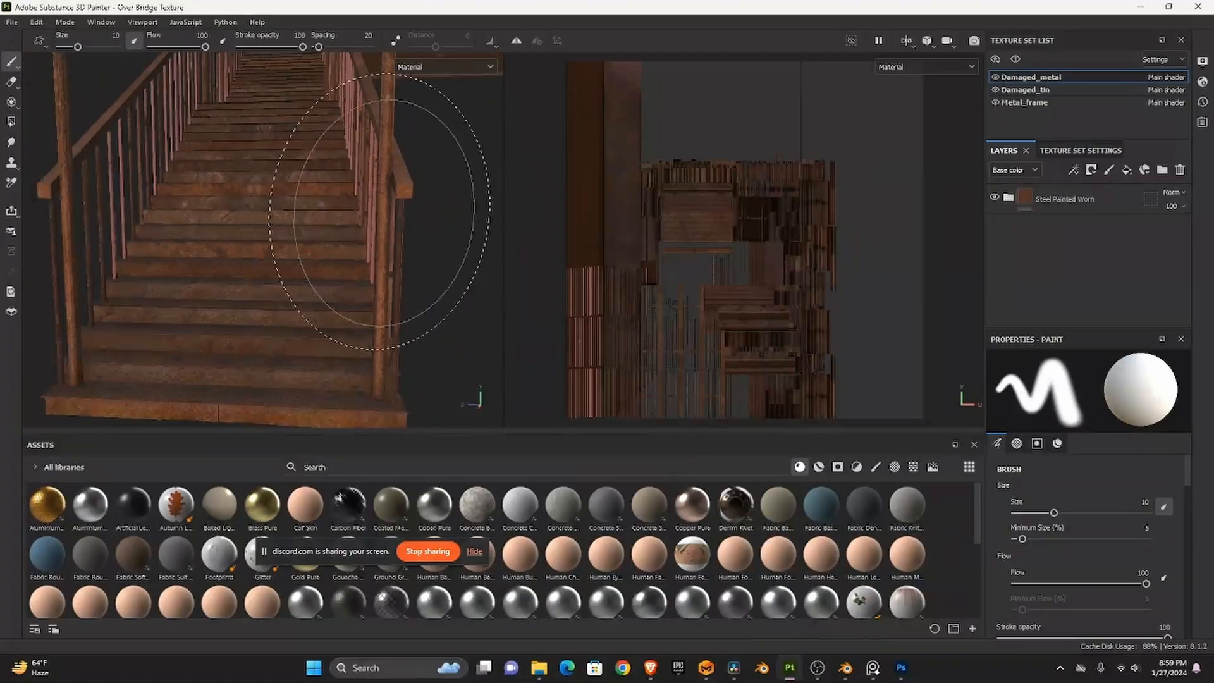
drag(343, 282, 351, 347)
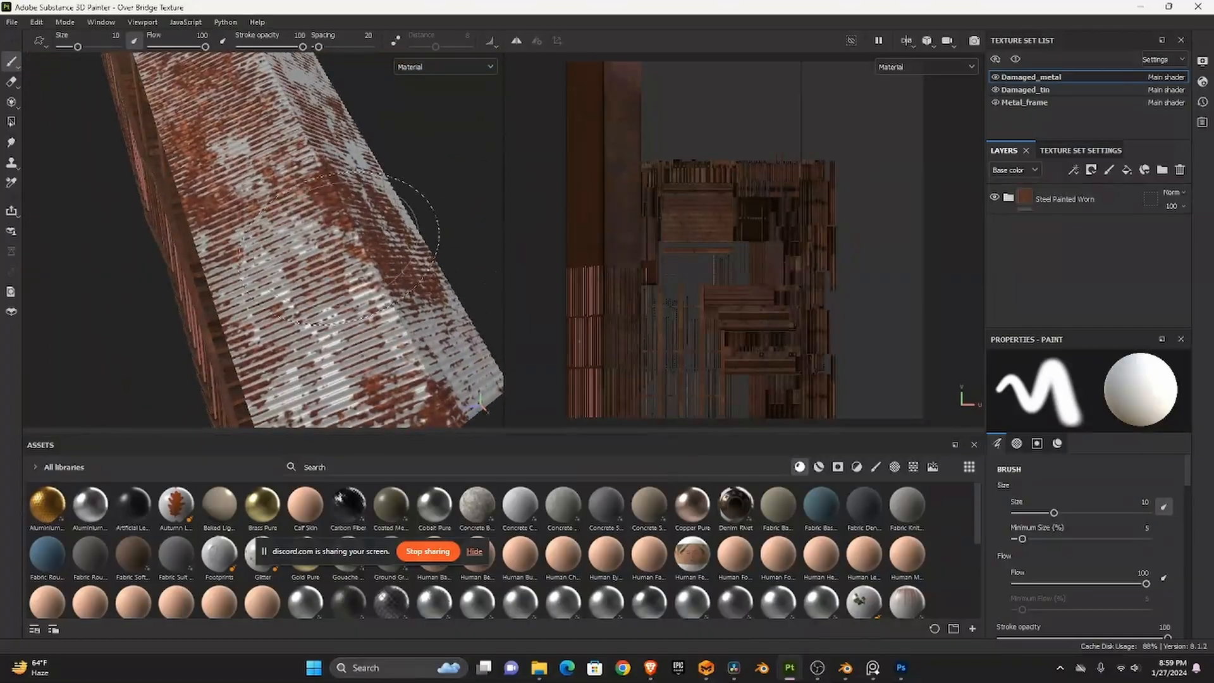
drag(406, 217, 335, 266)
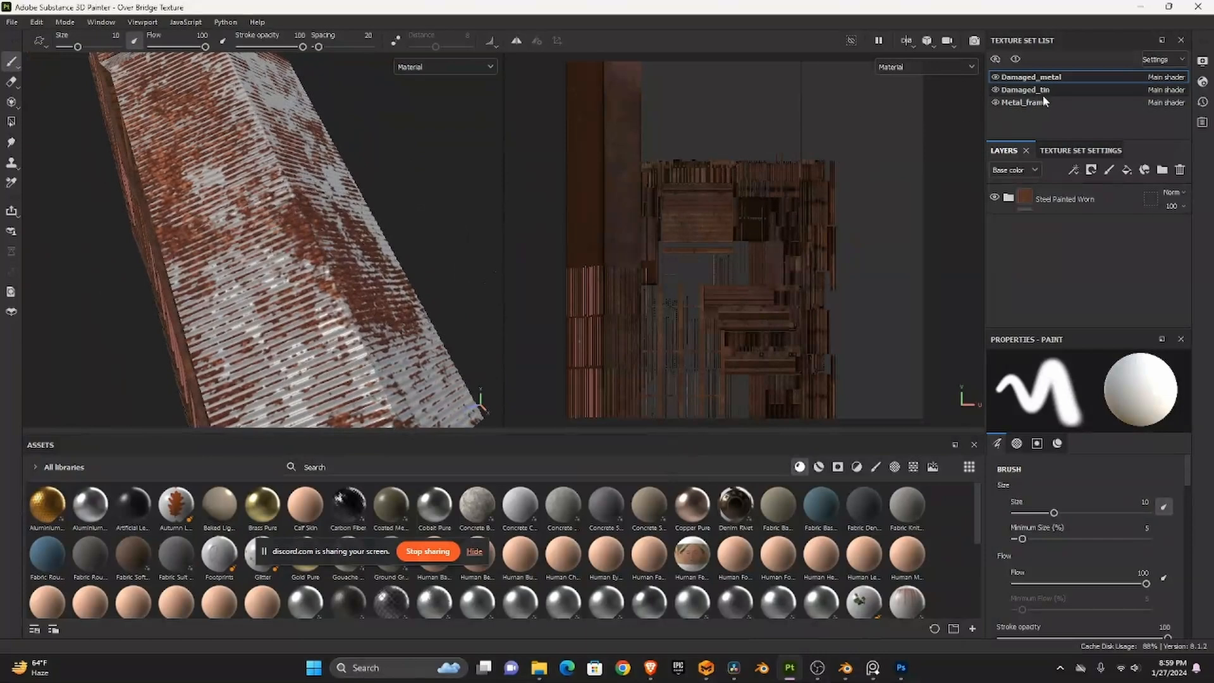
- Show the Damaged_tin texture set's layers, expand the Tin folder, and select the Dirt Base layer
scroll(410, 207, down, 5)
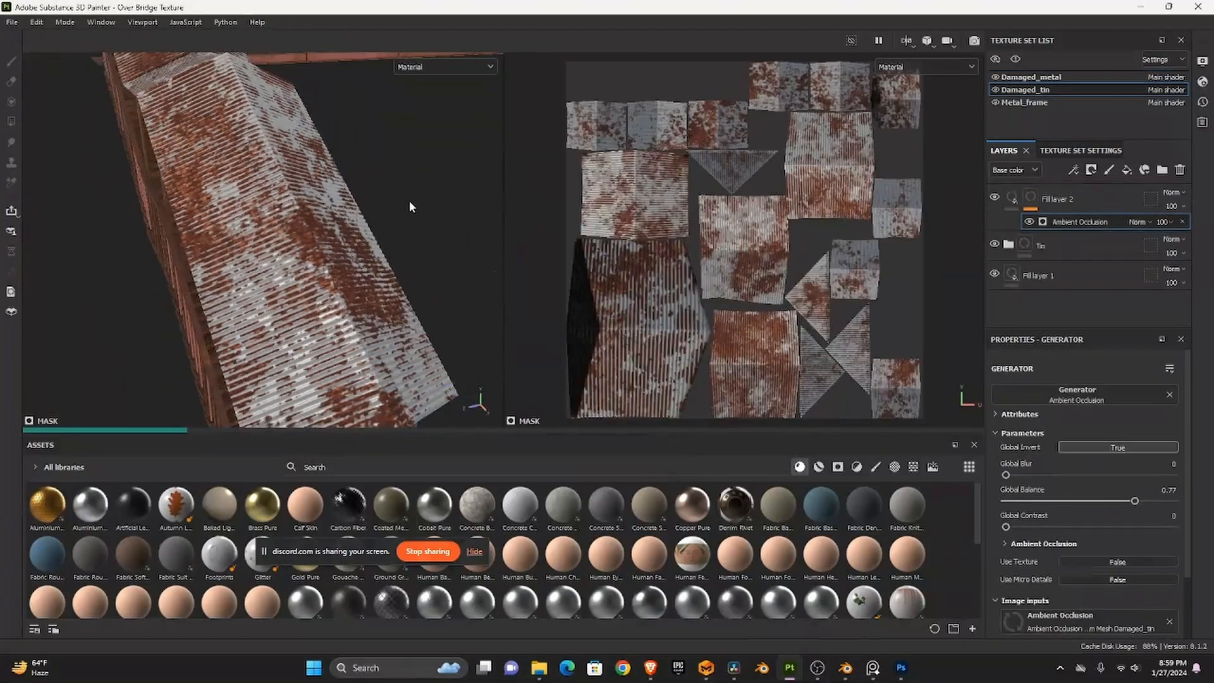
drag(413, 207, 396, 234)
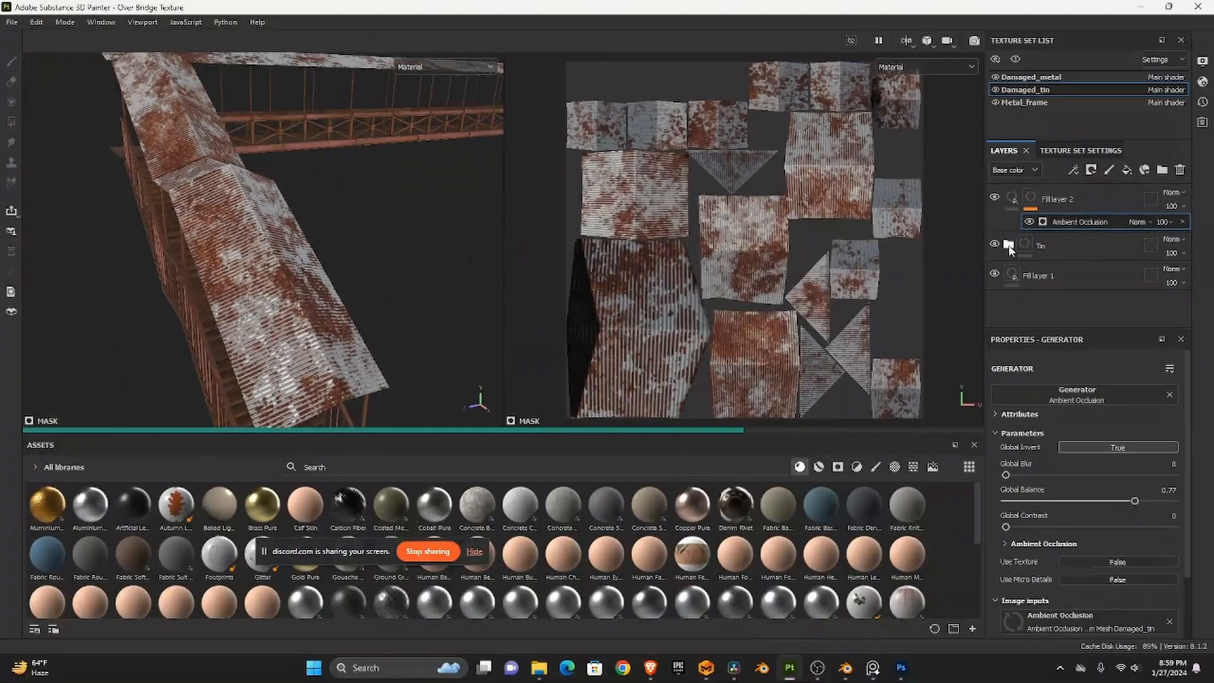
click(1029, 257)
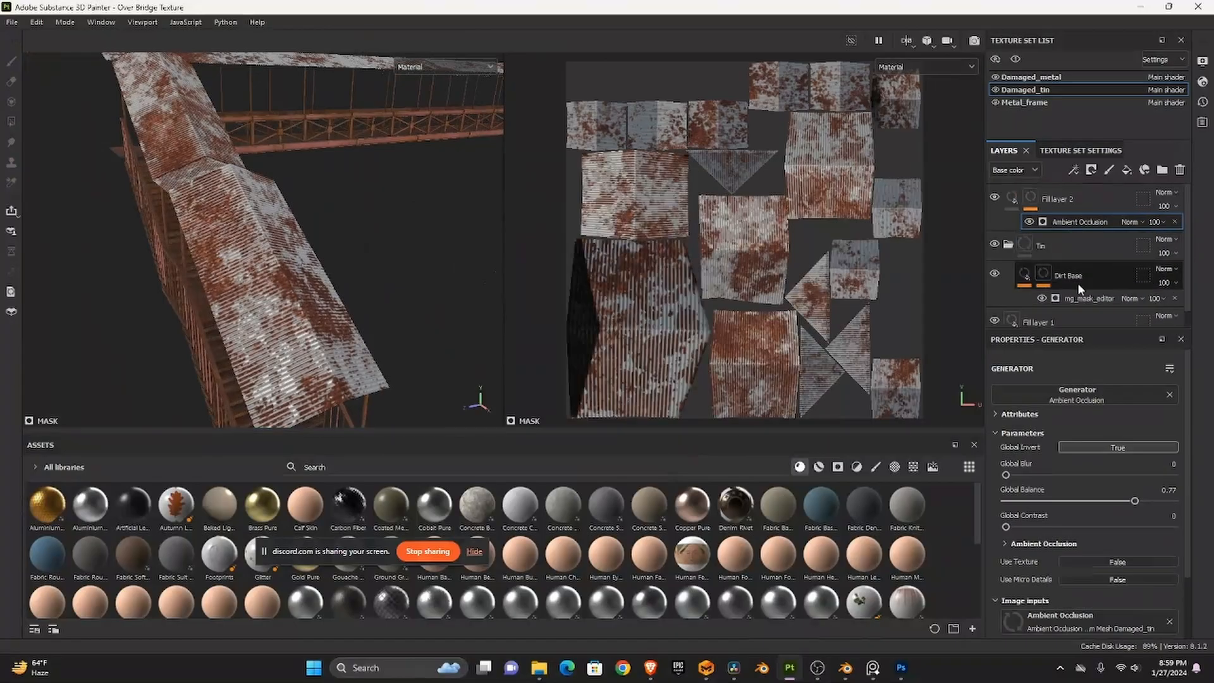
click(1049, 258)
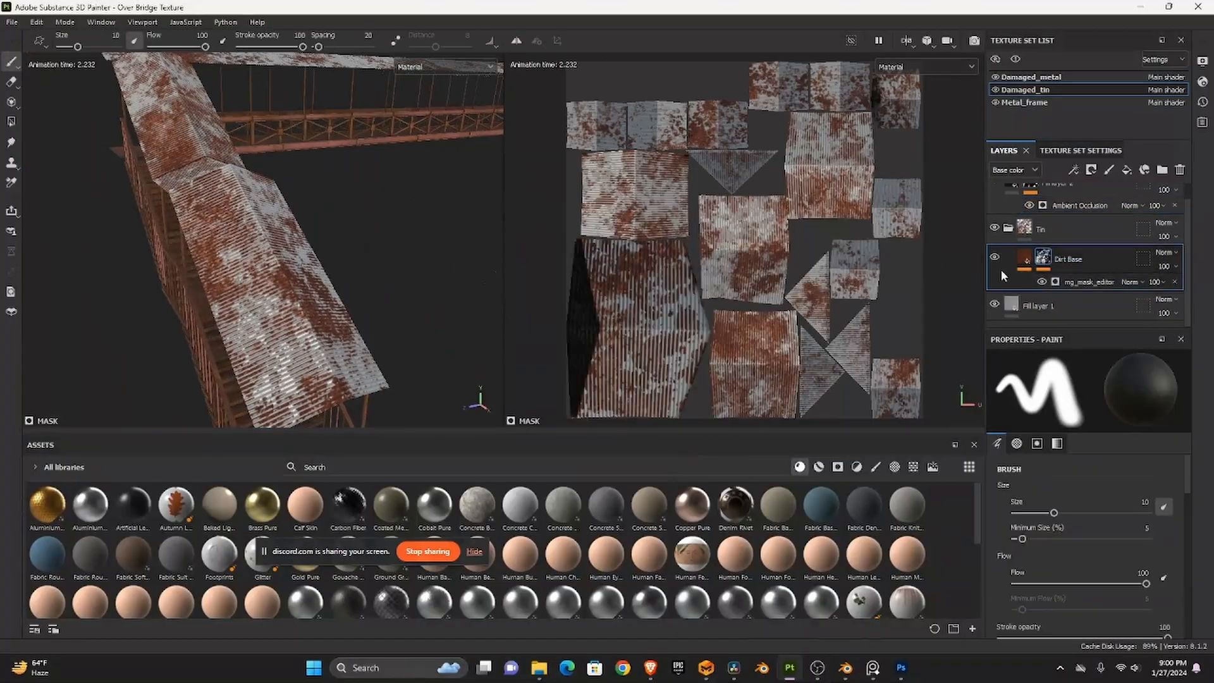
- Try a Global Balance of 0.38 in Dirt Base's mg_mask_editor generator and finish with it at 0.8
click(1089, 290)
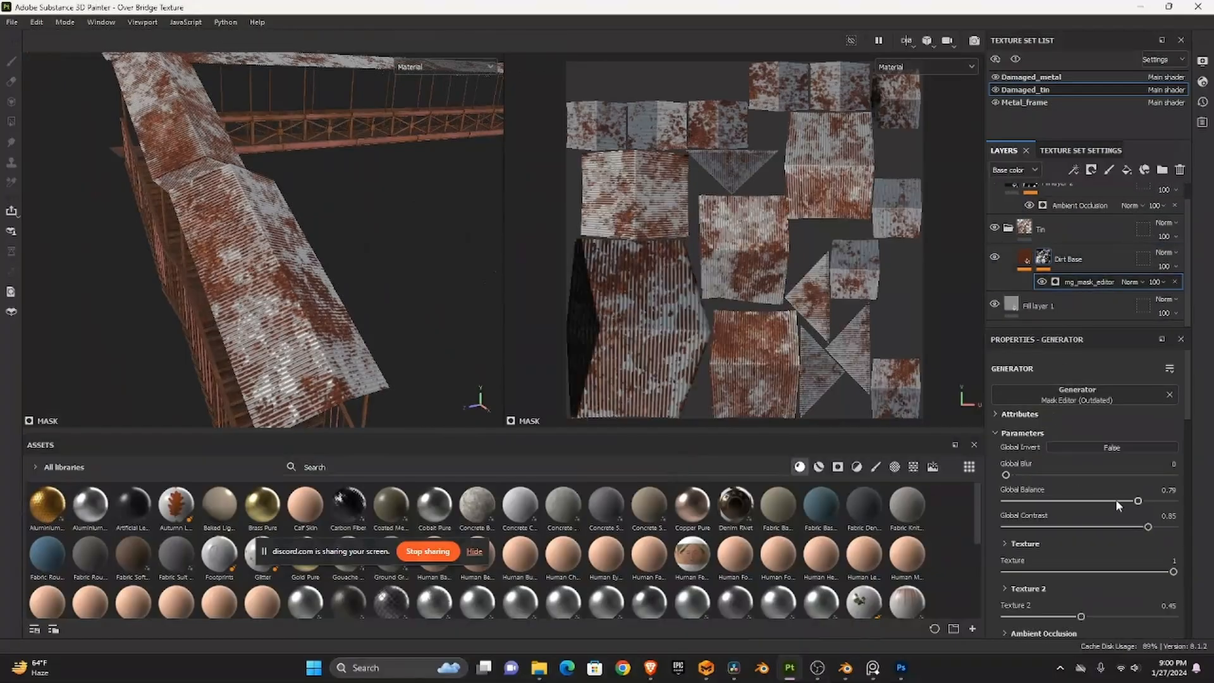
drag(1115, 500, 1072, 505)
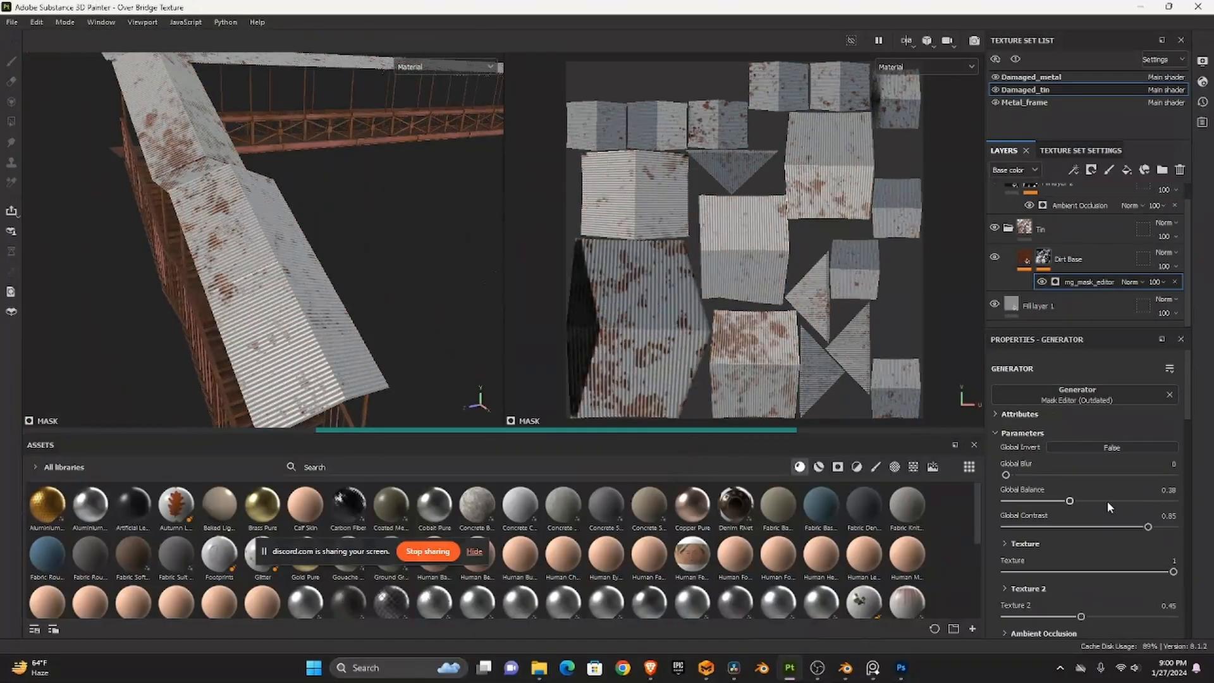
drag(1110, 499, 1140, 500)
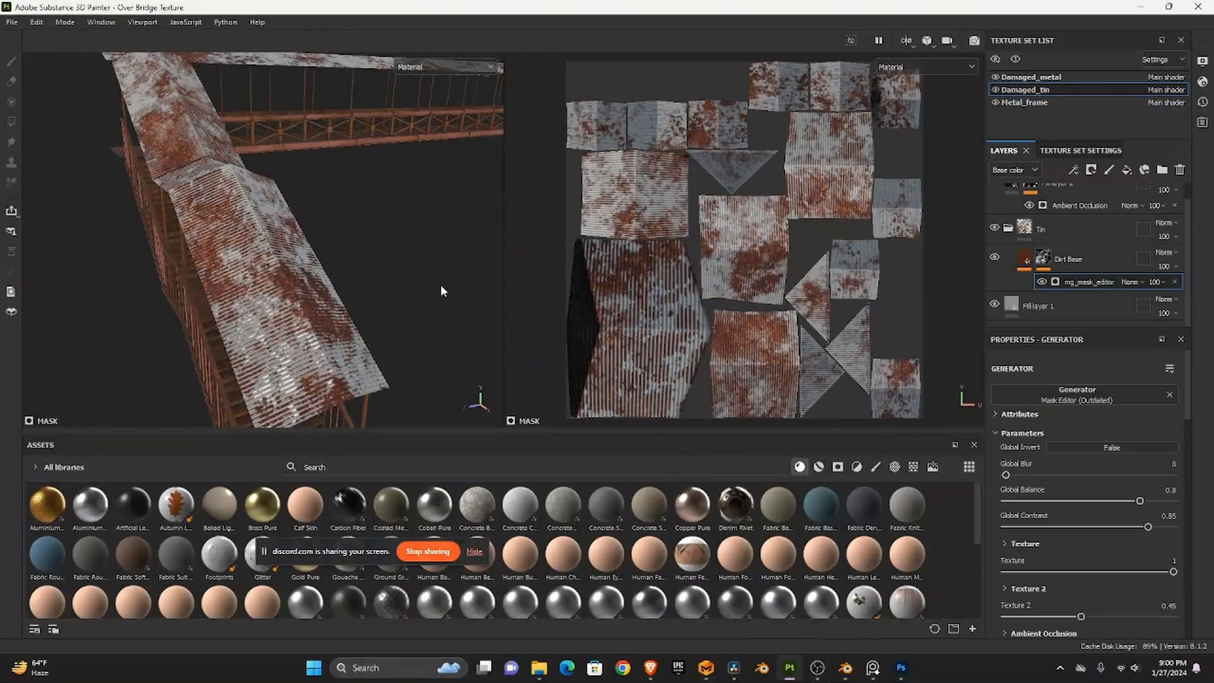
- Target the Dirt Base layer, search the brush assets for "leak", and choose the Leaks Heavy brush
drag(416, 186, 406, 323)
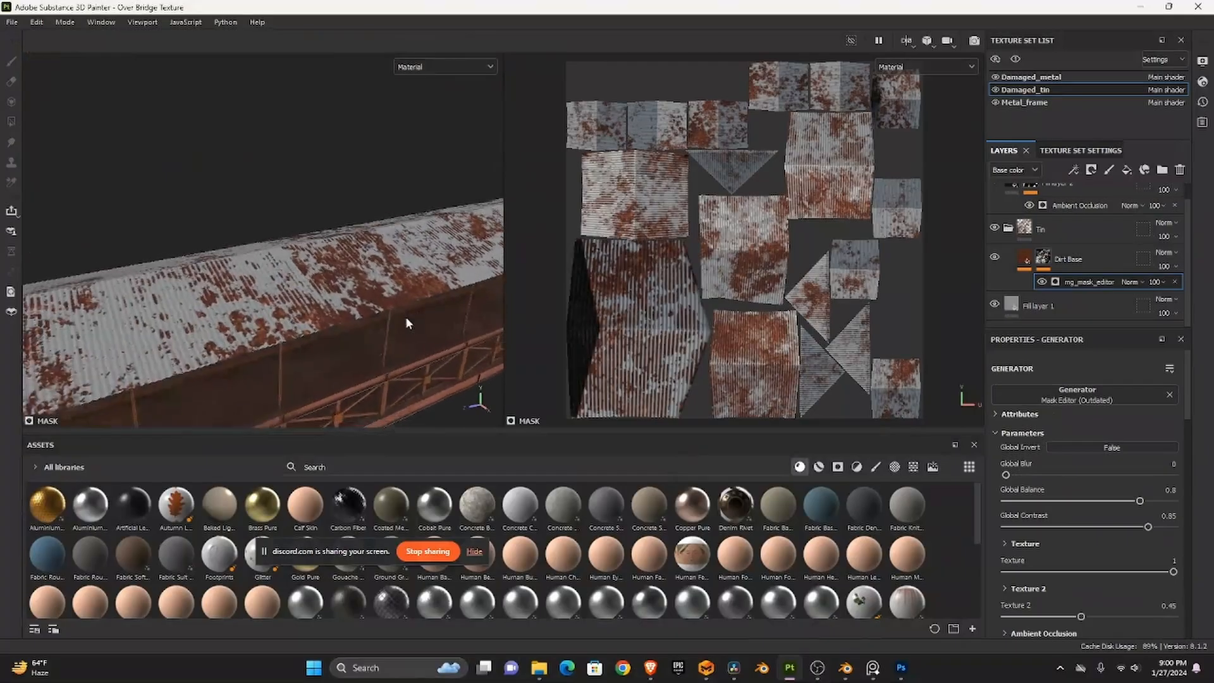
click(1024, 258)
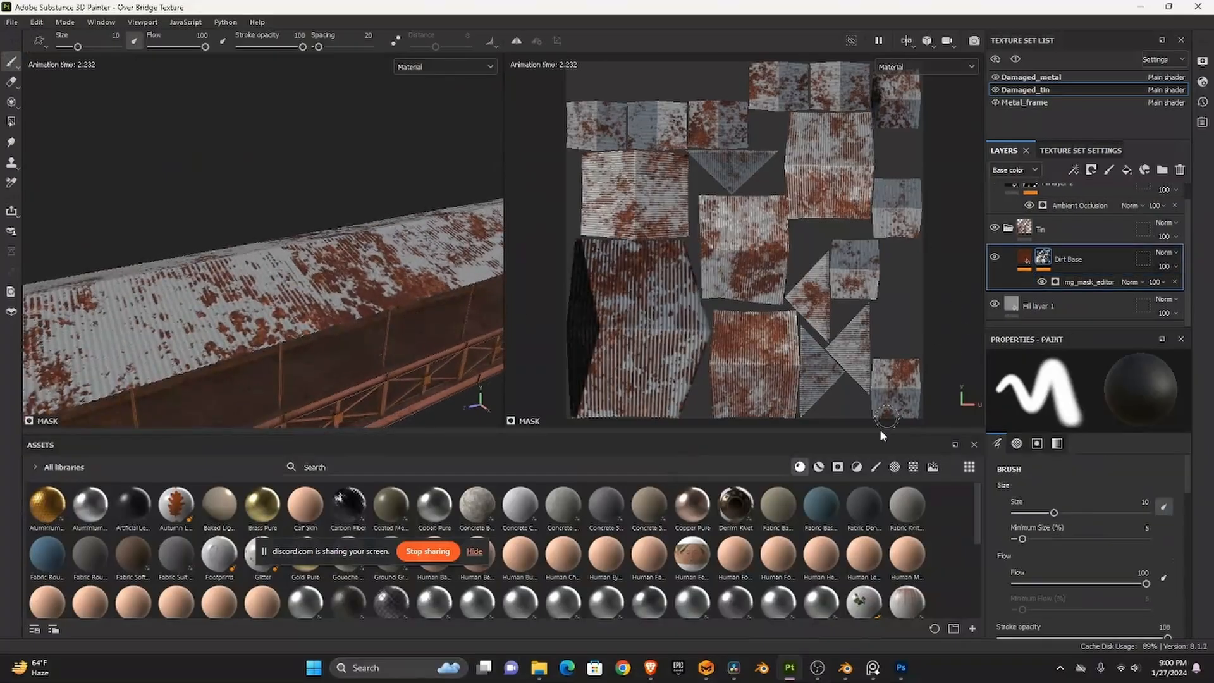
click(876, 467)
click(567, 465)
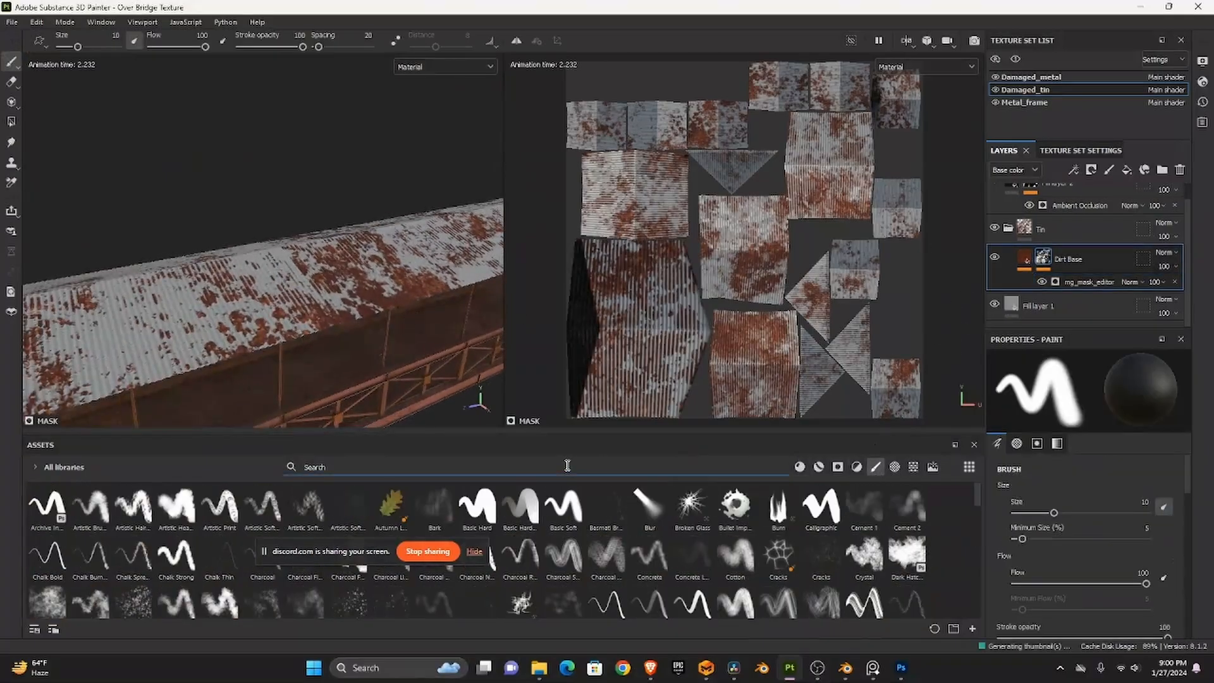
text(leak)
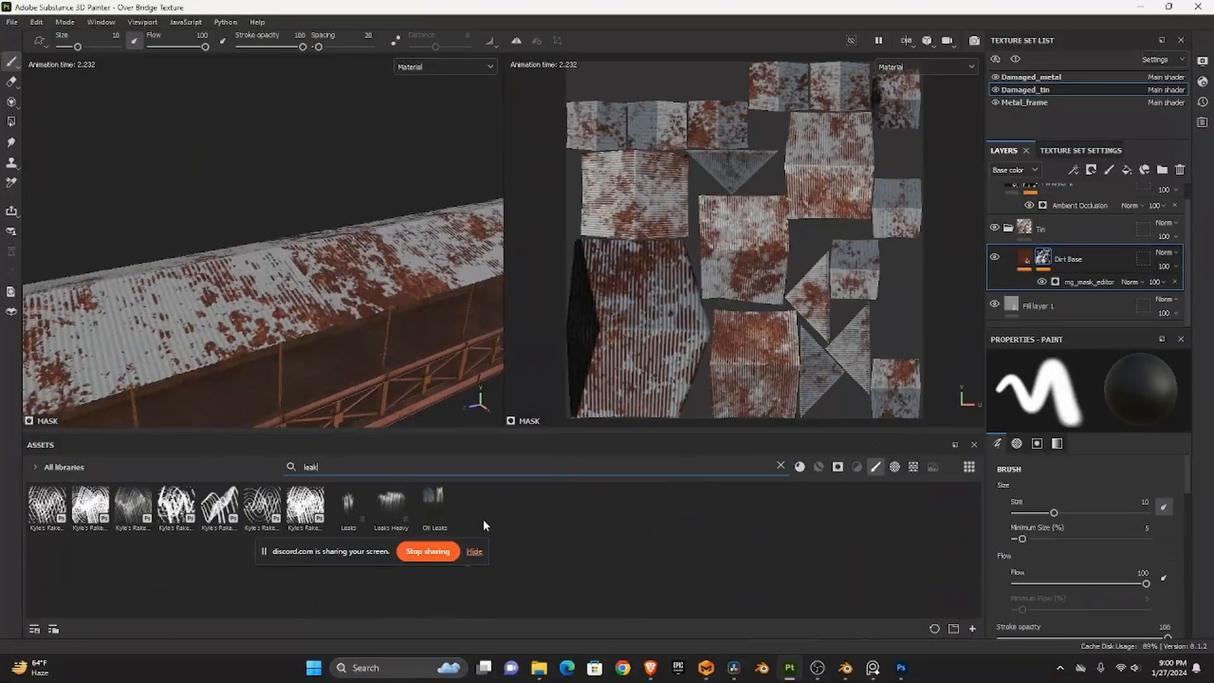
click(381, 508)
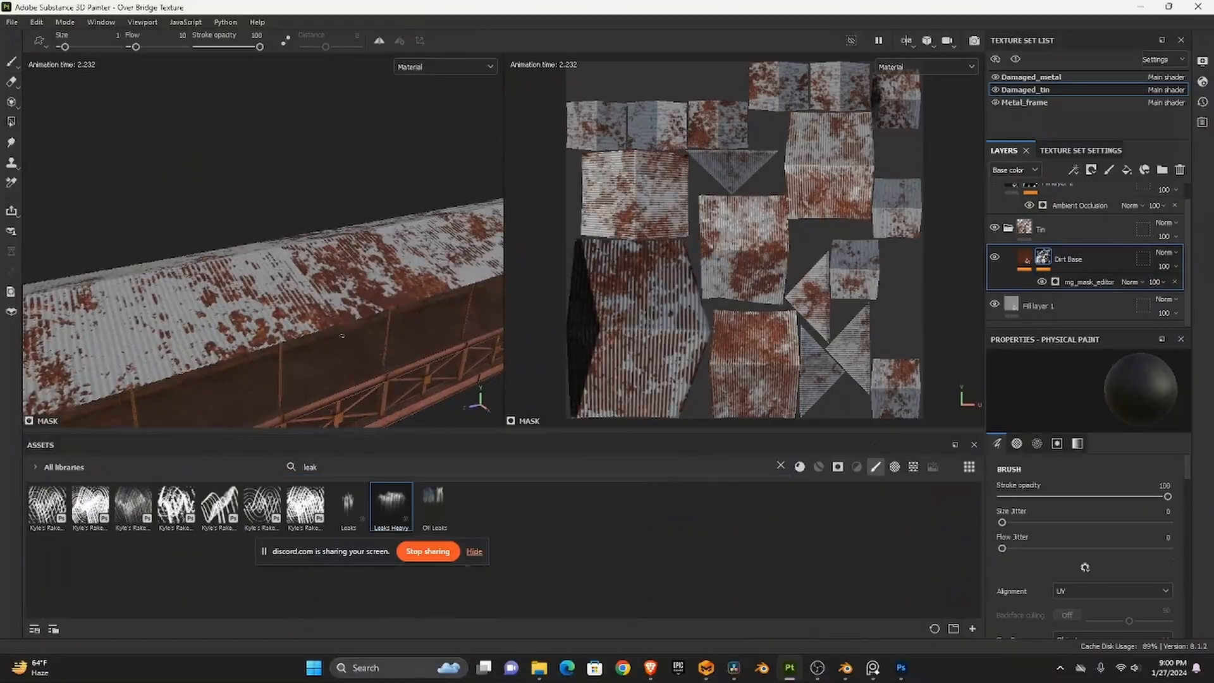
- Paint Leaks Heavy strokes at several spots on the corrugated tin roof in the Dirt Base mask
drag(217, 336, 267, 310)
click(304, 307)
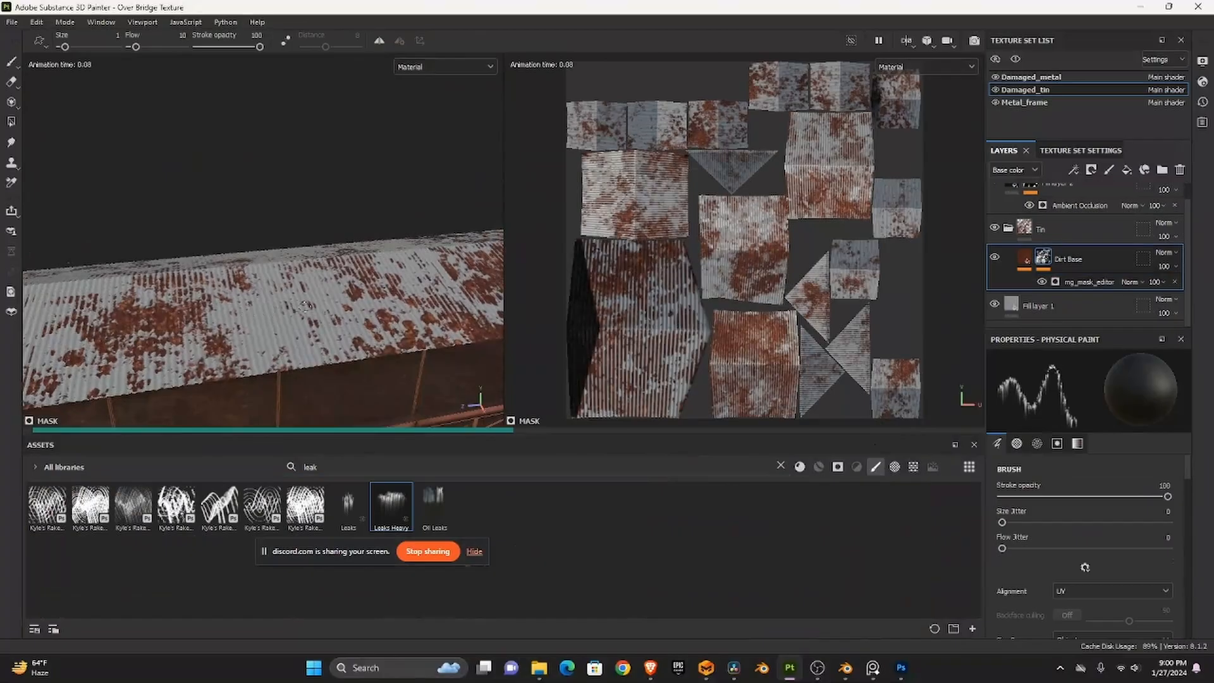
mouse_move(335, 336)
mouse_down()
mouse_move(334, 316)
mouse_move(330, 338)
mouse_move(335, 320)
mouse_move(354, 319)
mouse_move(297, 318)
mouse_up()
click(262, 308)
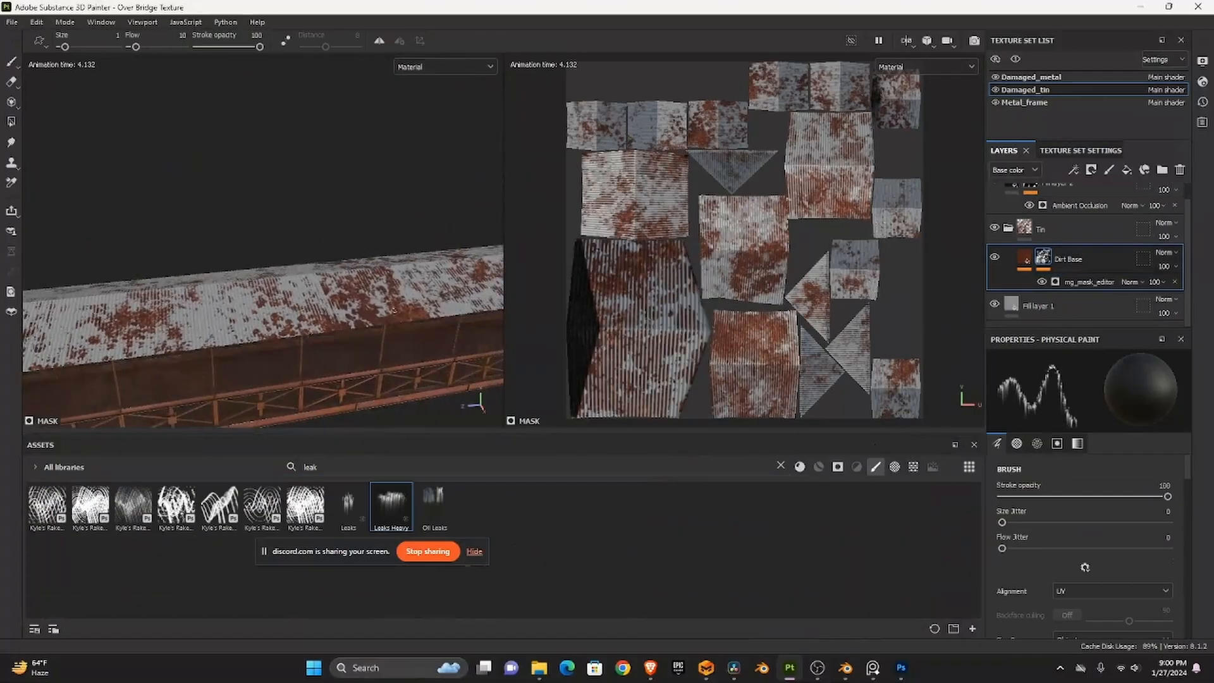
drag(394, 310, 215, 306)
click(368, 294)
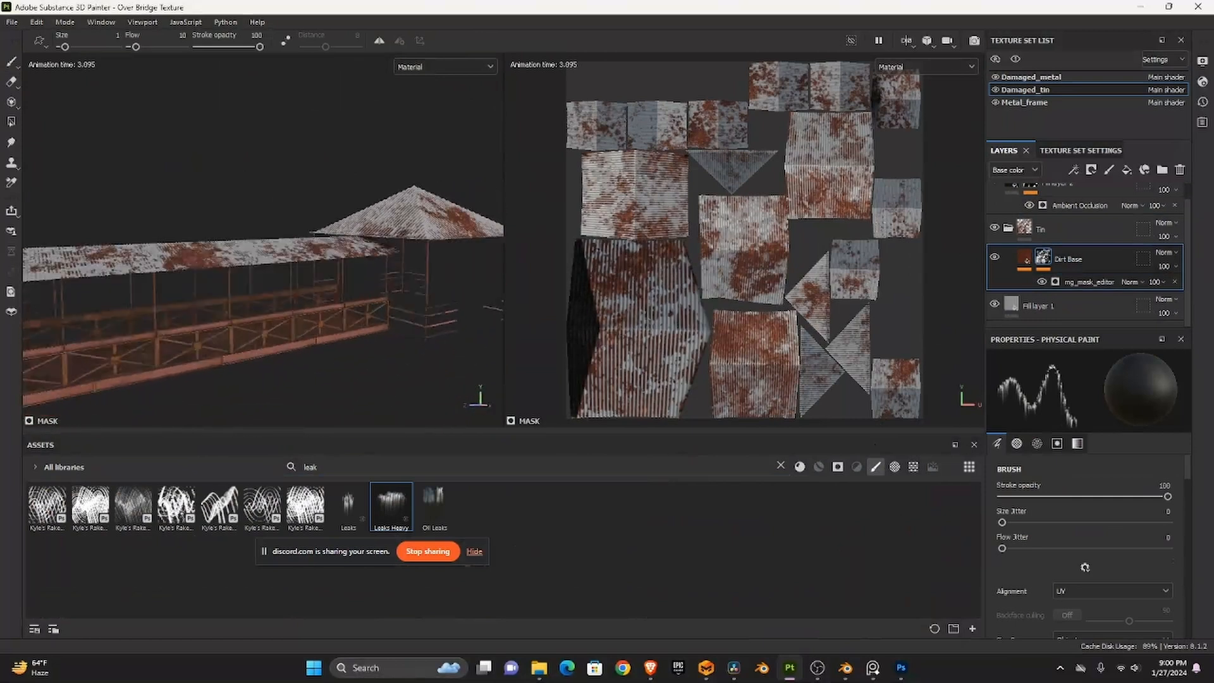
- Show the Damaged_metal texture set's layers, expand the Paint folder, and select the Shiny Paint layer
drag(352, 309, 76, 133)
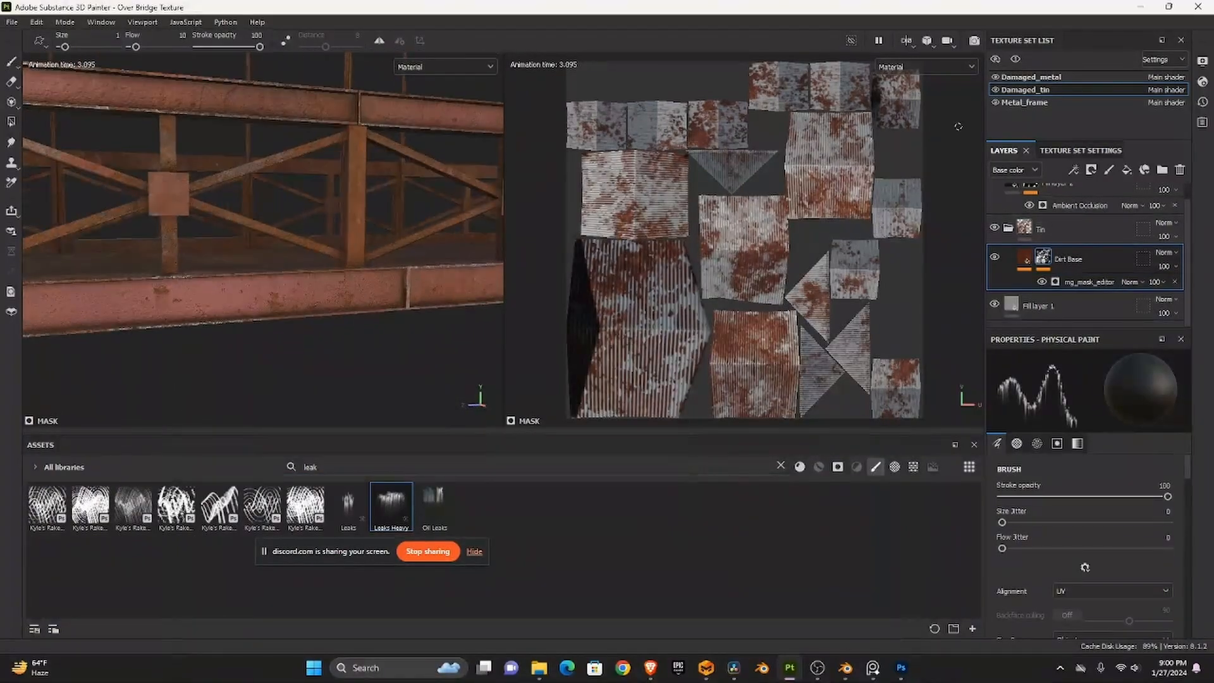
click(1055, 78)
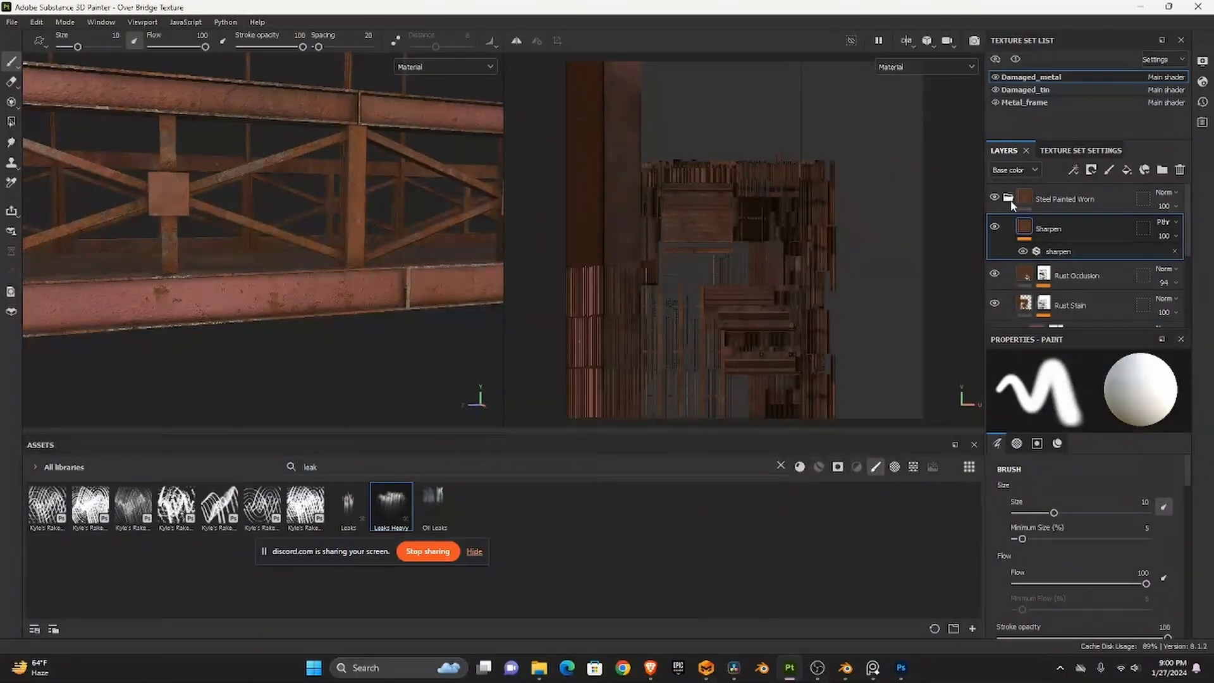
scroll(1069, 247, down, 3)
click(1020, 257)
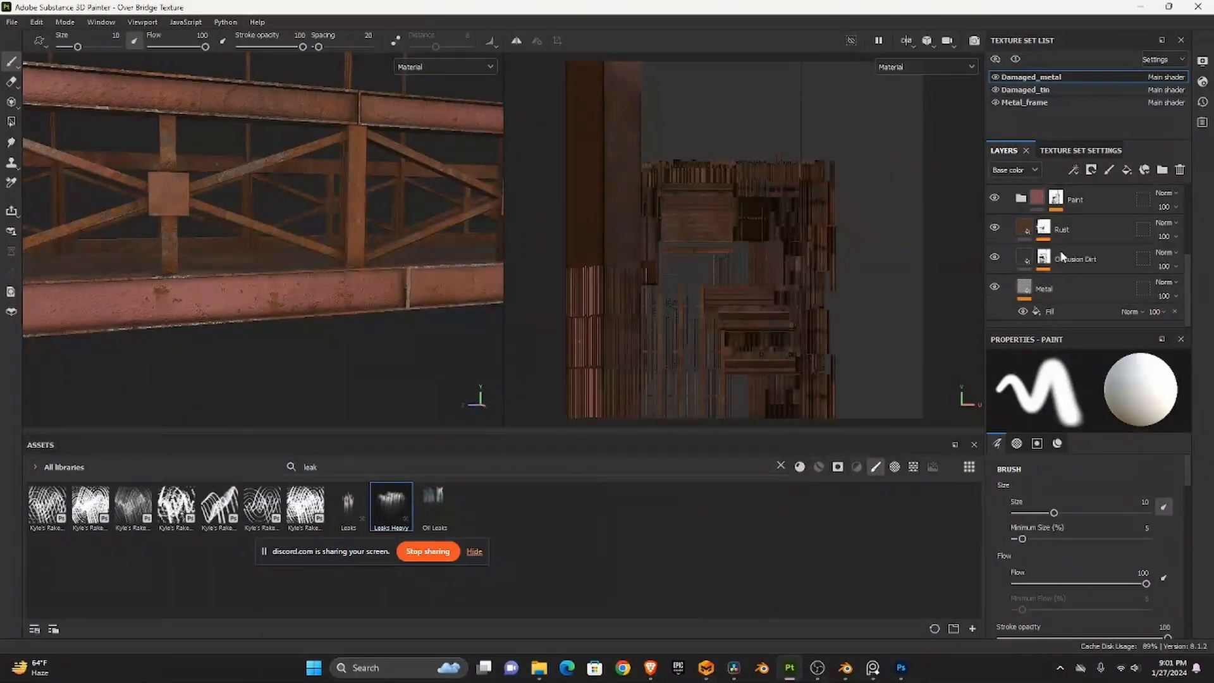
scroll(1058, 246, down, 3)
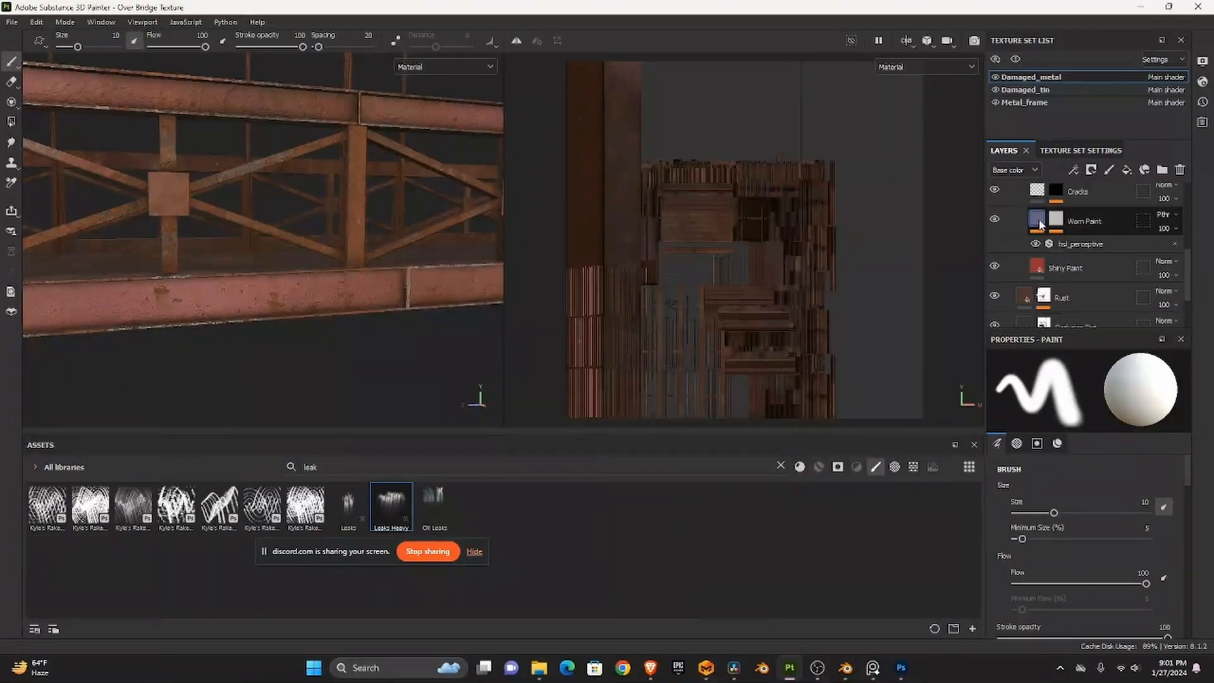
click(1040, 267)
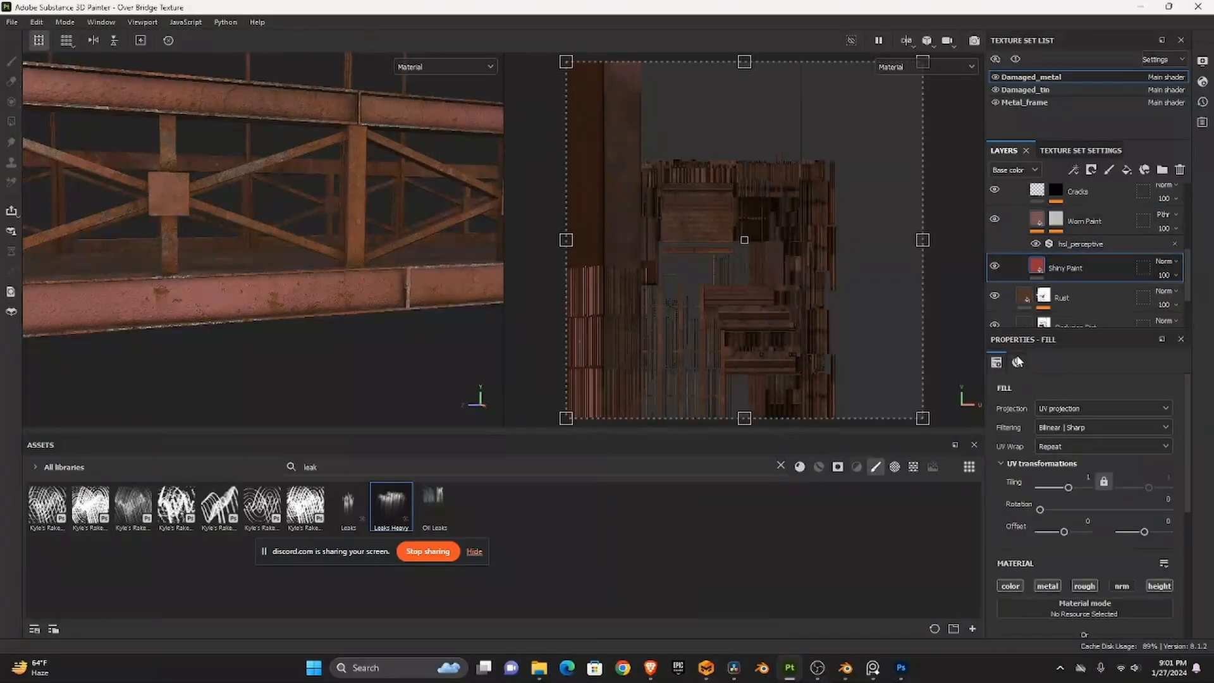
- Try base color B35D5D on the Shiny Paint layer, finish with it at 9B2F2F, and check it on the whole bridge
scroll(1024, 455, down, 5)
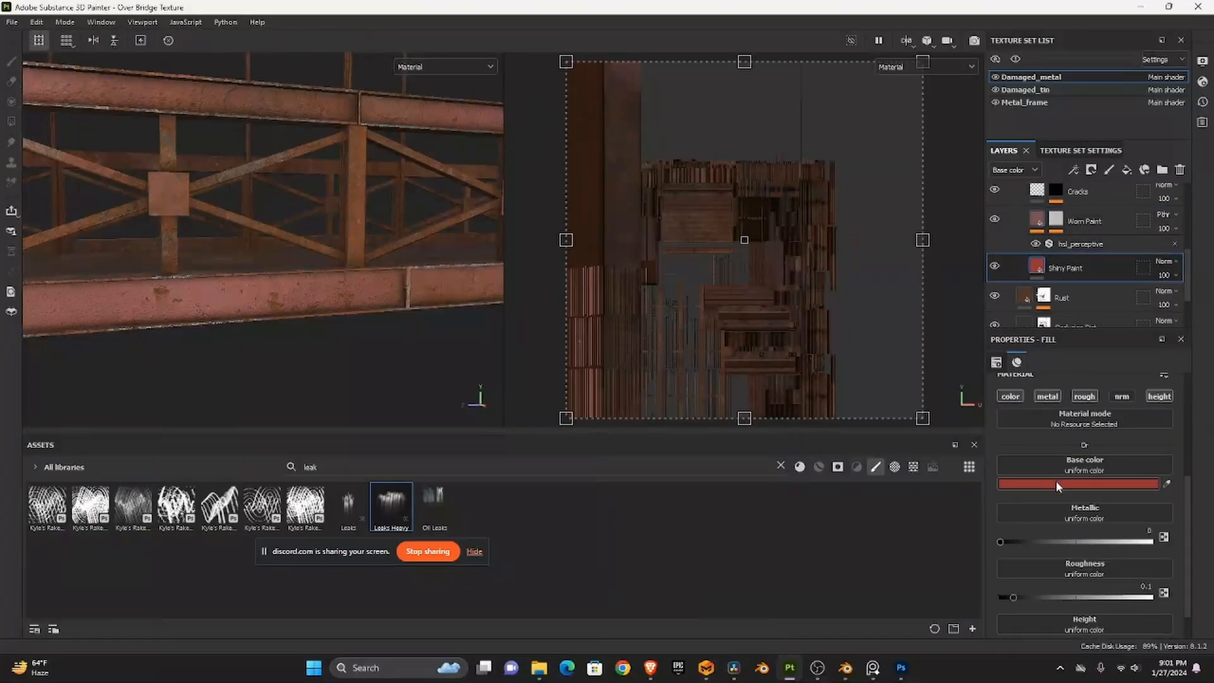
click(1056, 481)
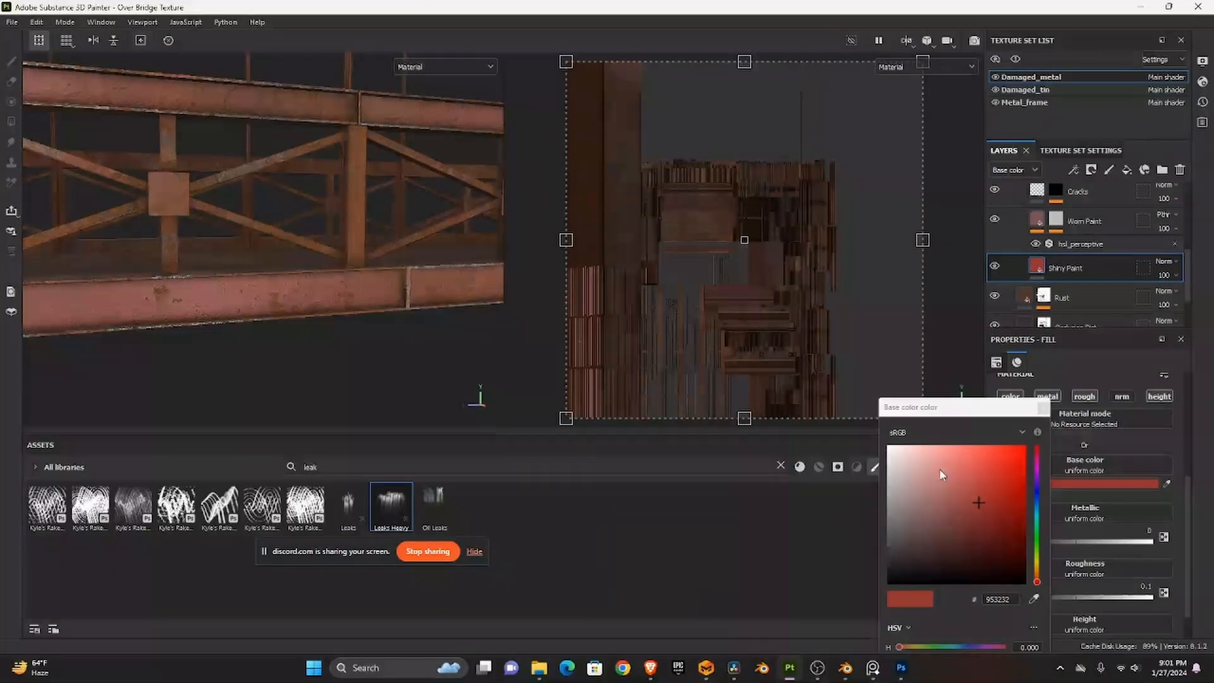
scroll(476, 368, down, 2)
scroll(476, 366, down, 2)
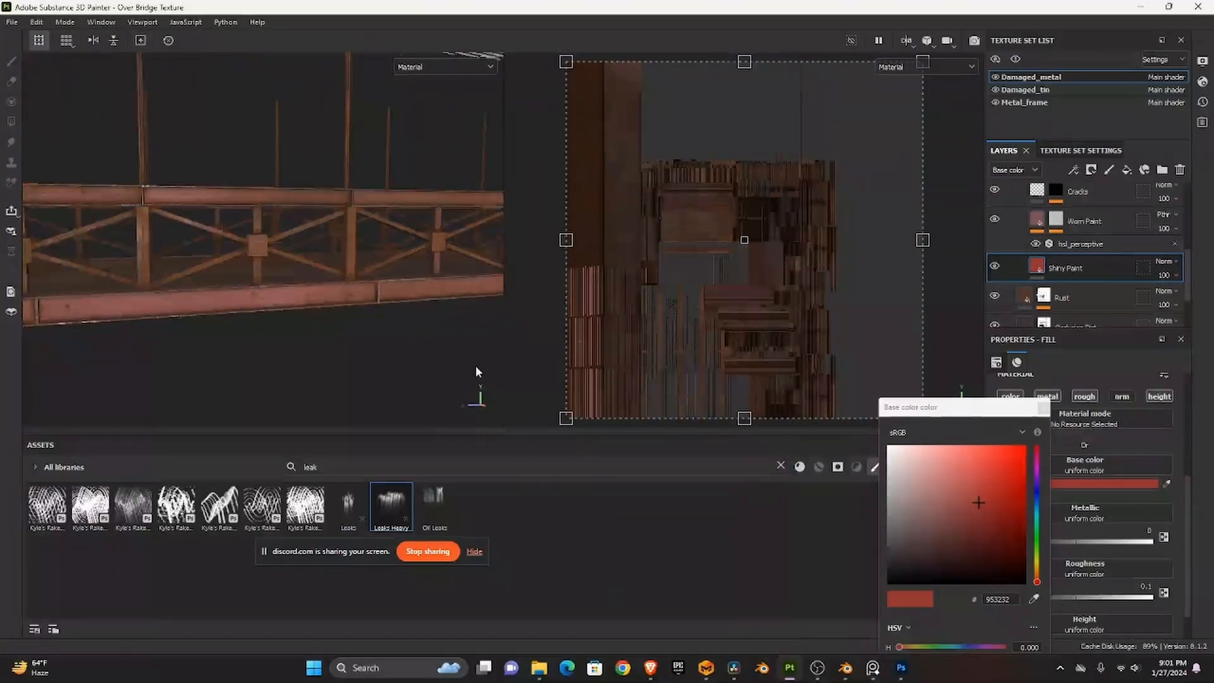
scroll(405, 362, up, 1)
click(954, 486)
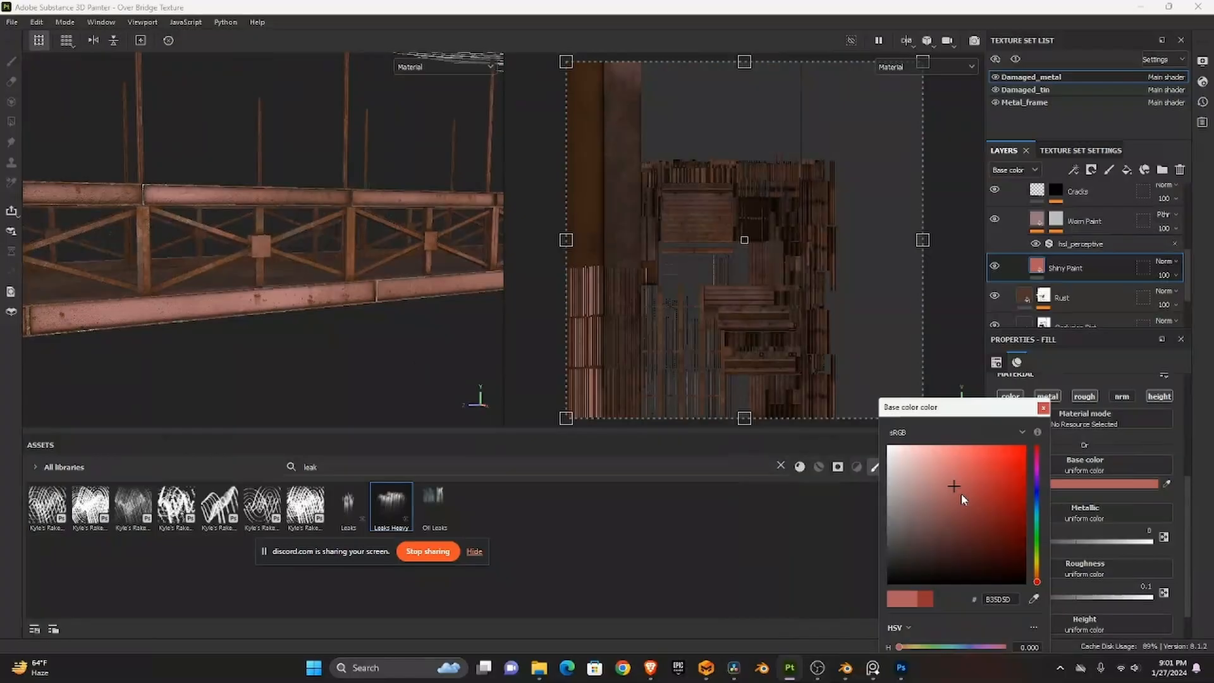
click(961, 493)
click(983, 498)
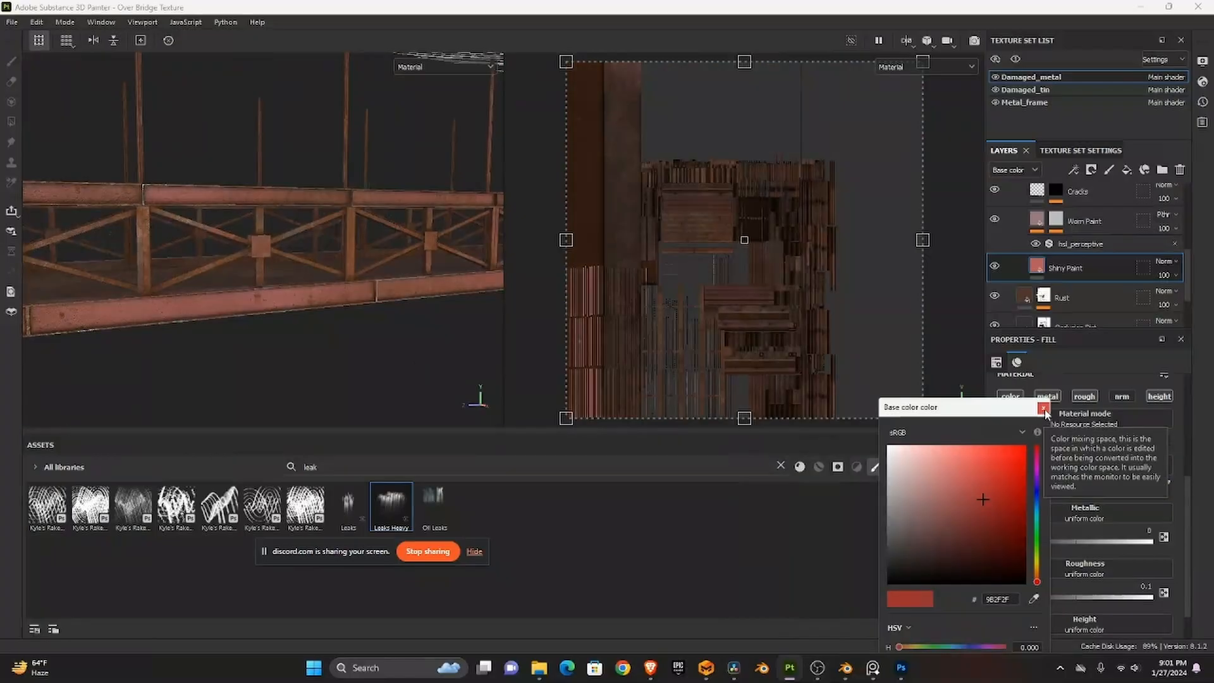
scroll(421, 319, down, 5)
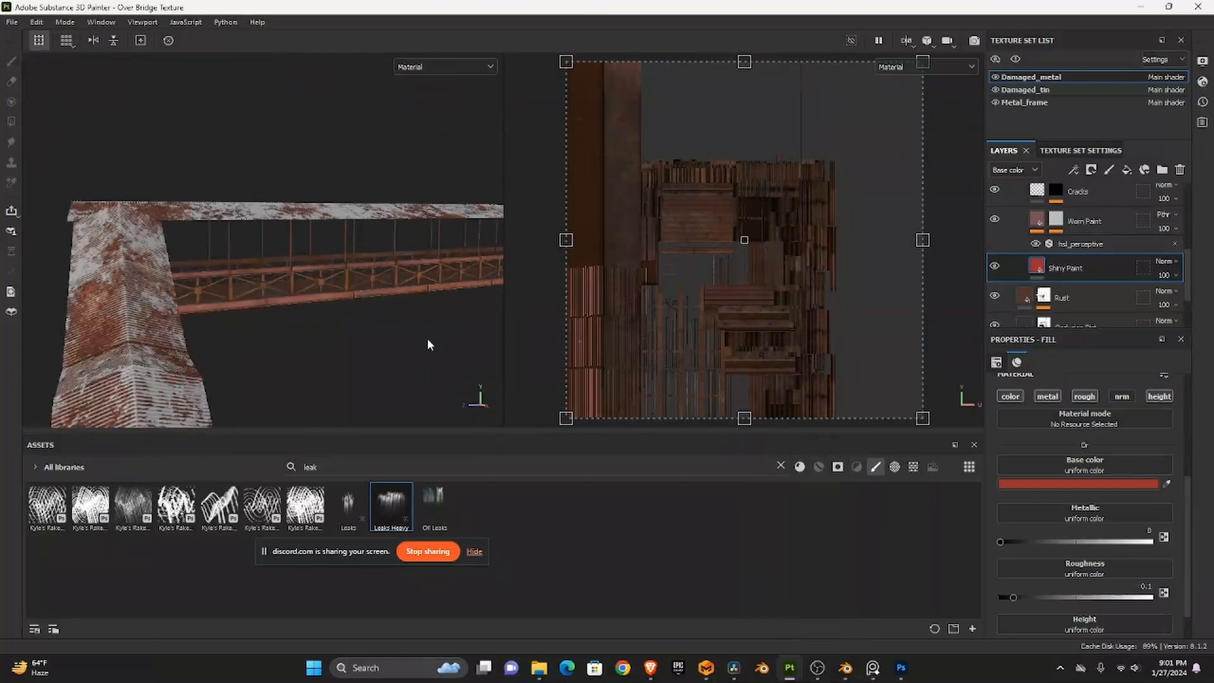
drag(434, 339, 368, 293)
key(f)
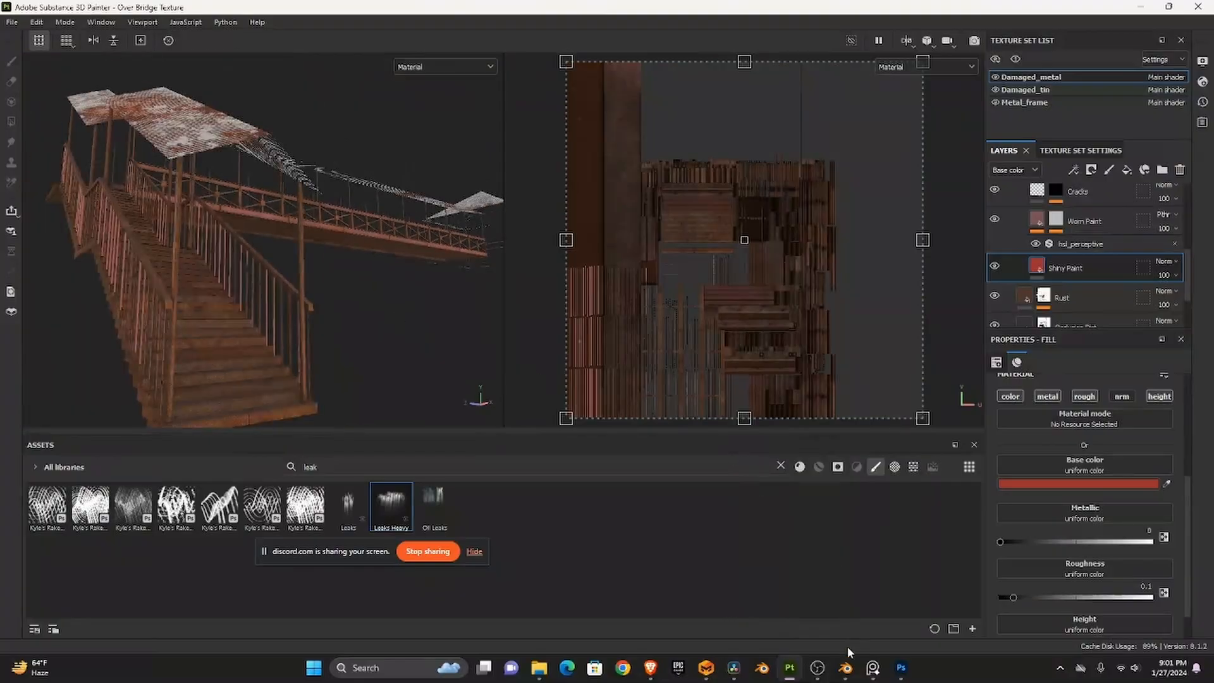
- Switch to the Last of us X Dhaka2 scene in Blender and collapse the Cam & Lights collection
mouse_move(846, 665)
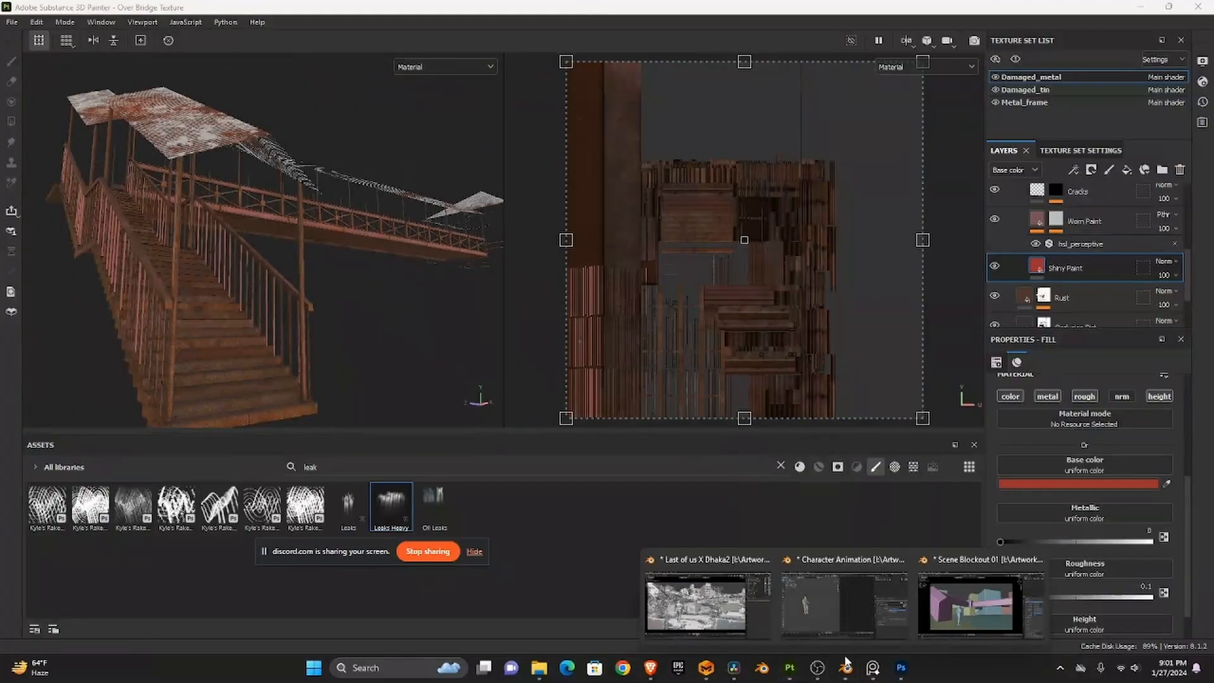
click(733, 621)
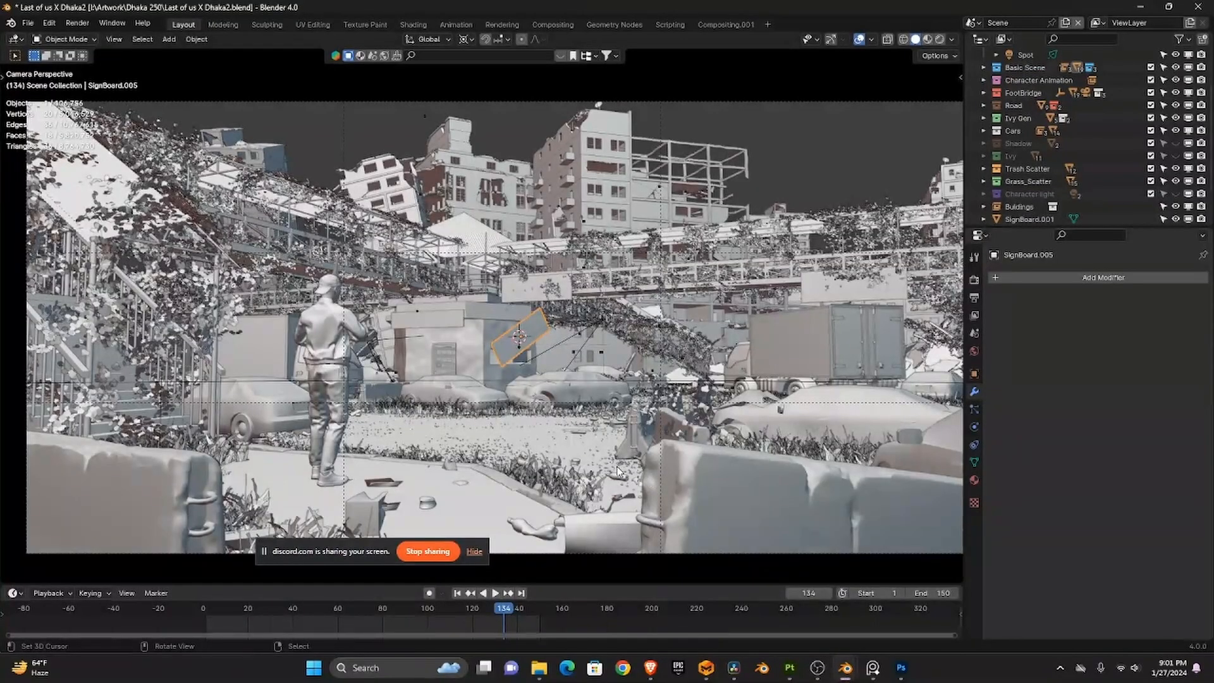
scroll(618, 470, down, 2)
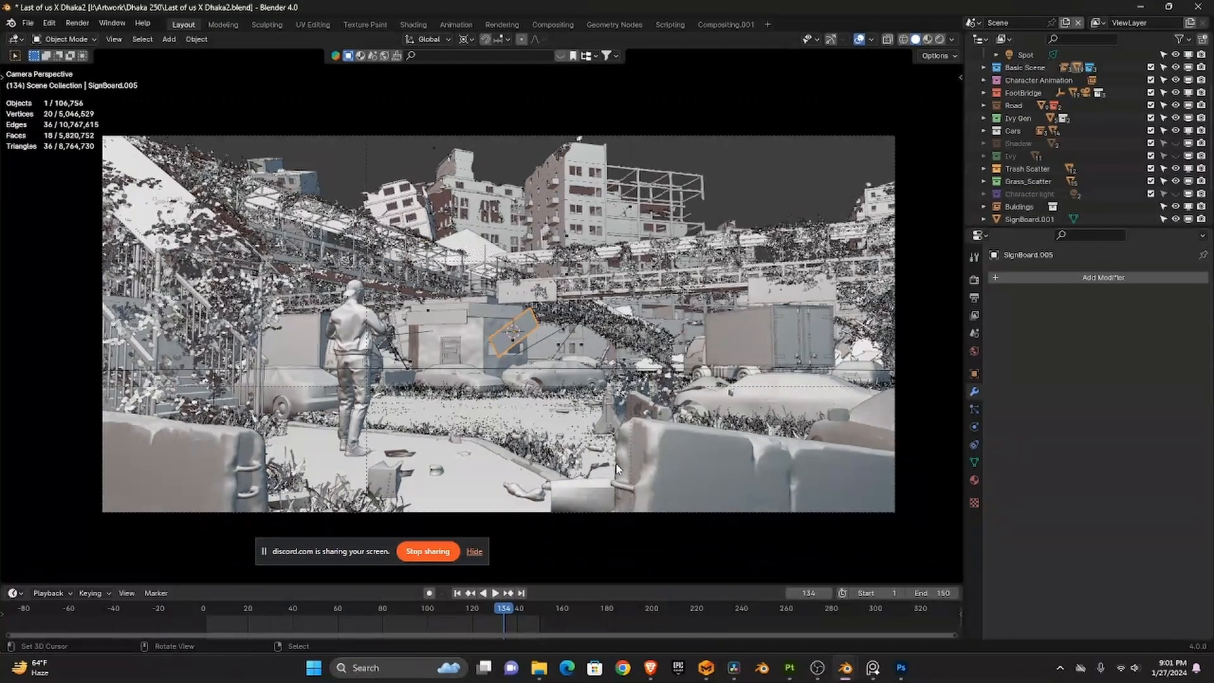
scroll(618, 470, up, 2)
scroll(1051, 139, up, 3)
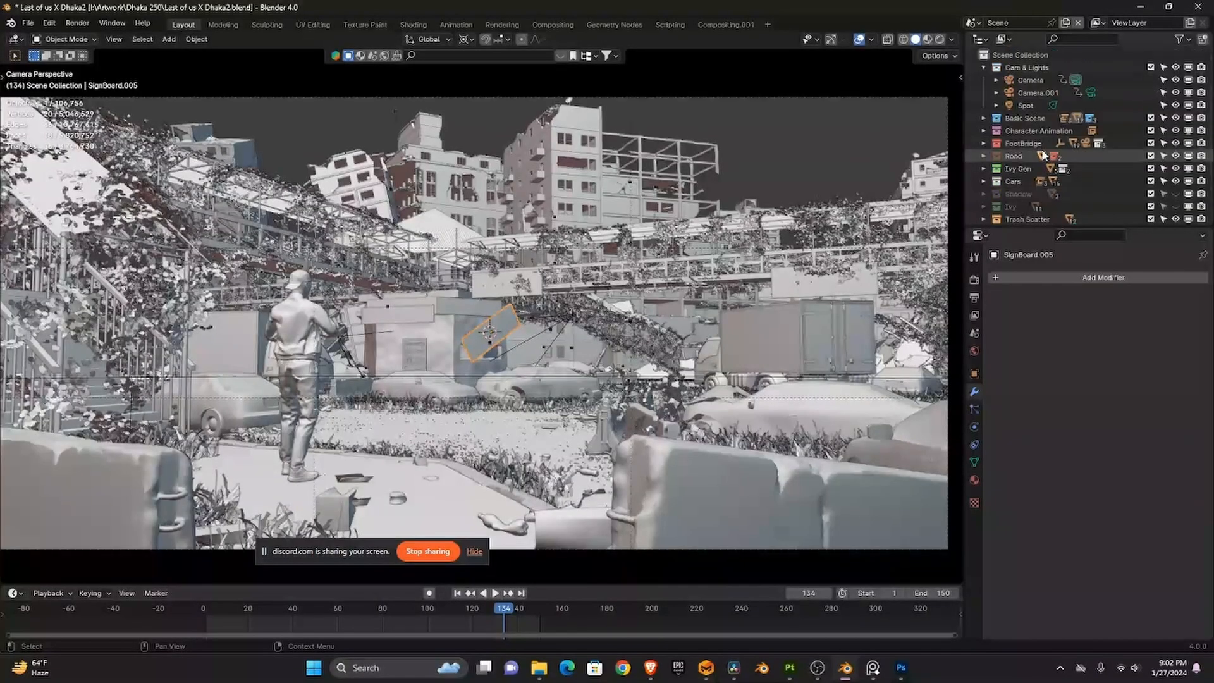
click(981, 67)
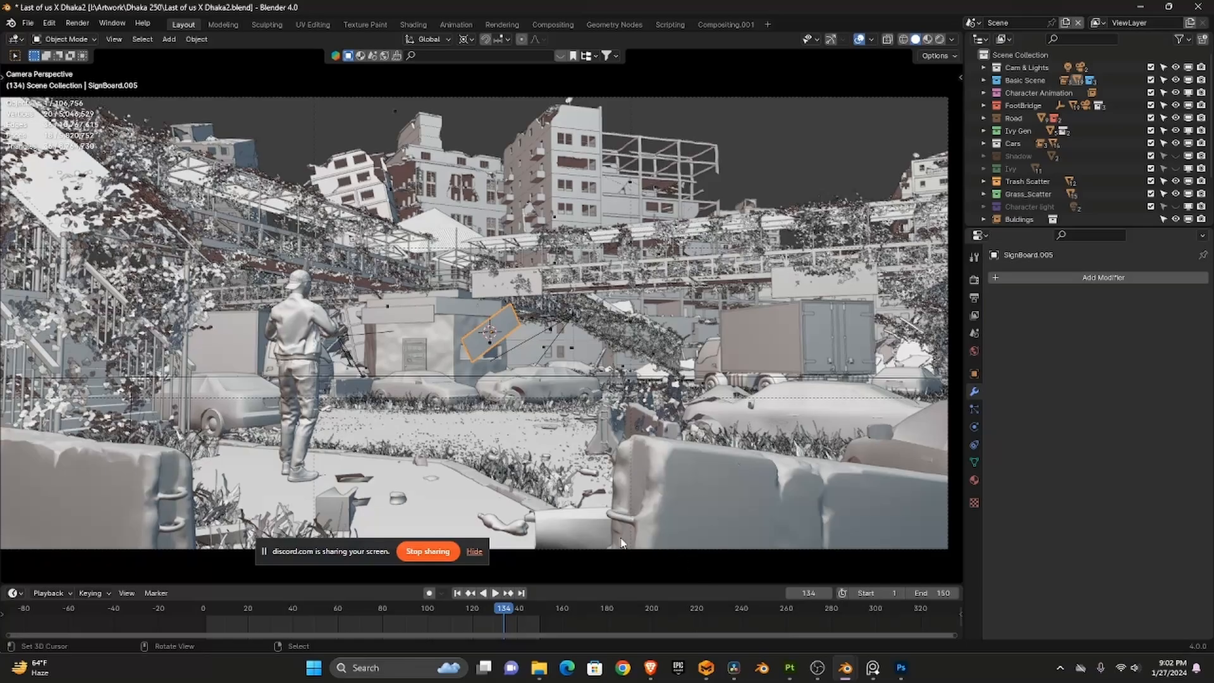
scroll(622, 542, down, 2)
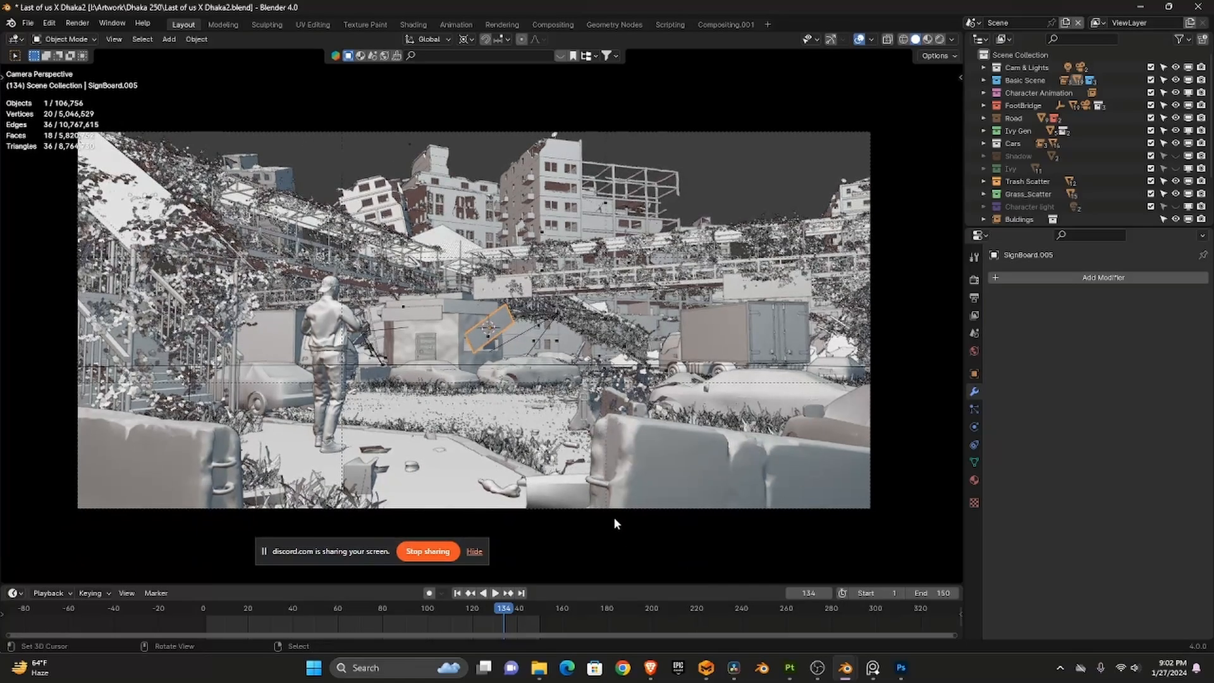
scroll(613, 523, up, 2)
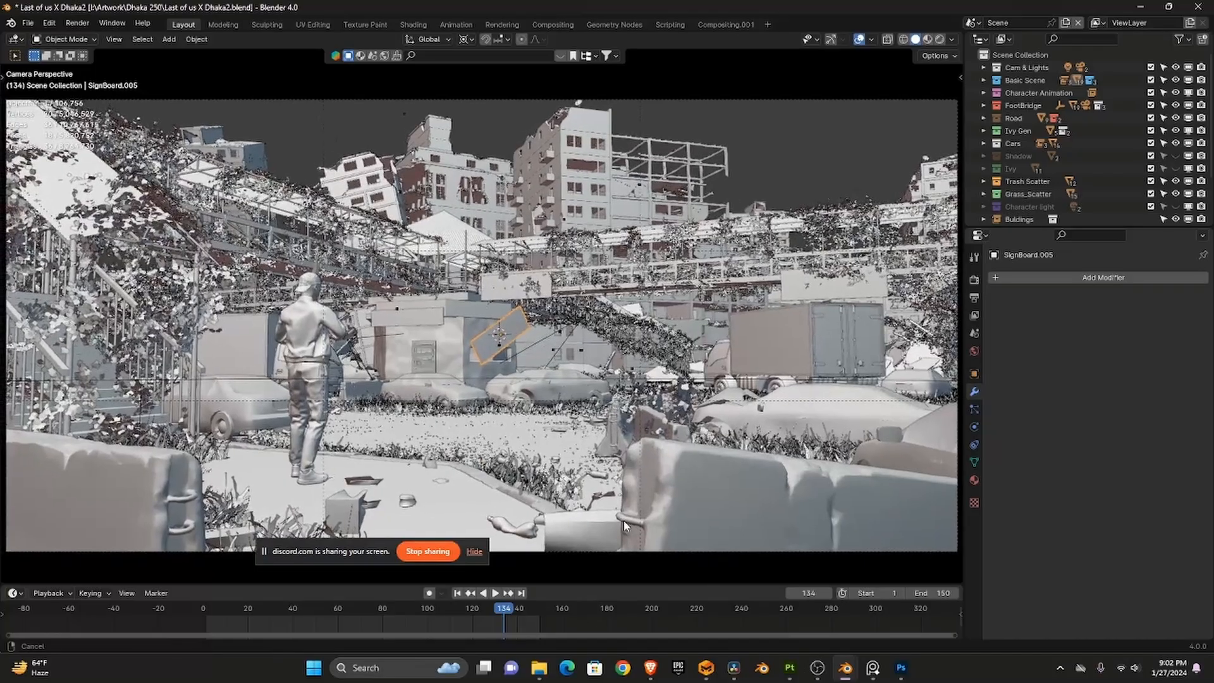
- Switch to Discord in the Brave browser and check the general and question-section channels for questions
mouse_move(661, 668)
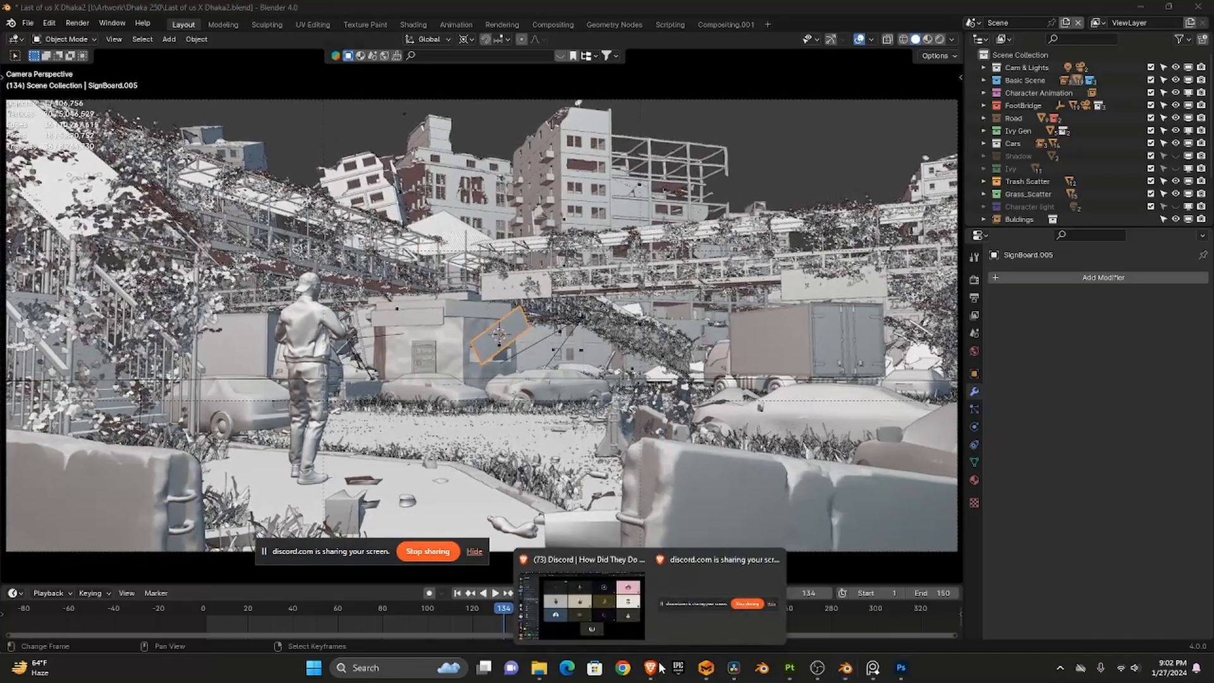
click(632, 631)
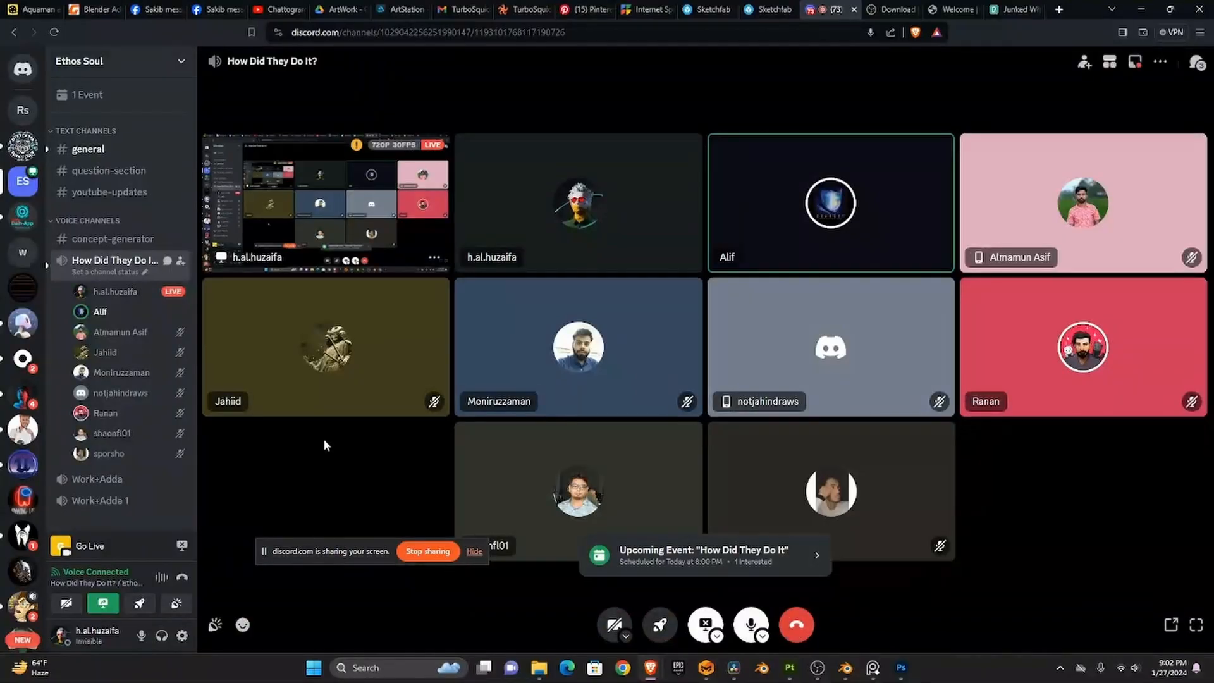
click(110, 158)
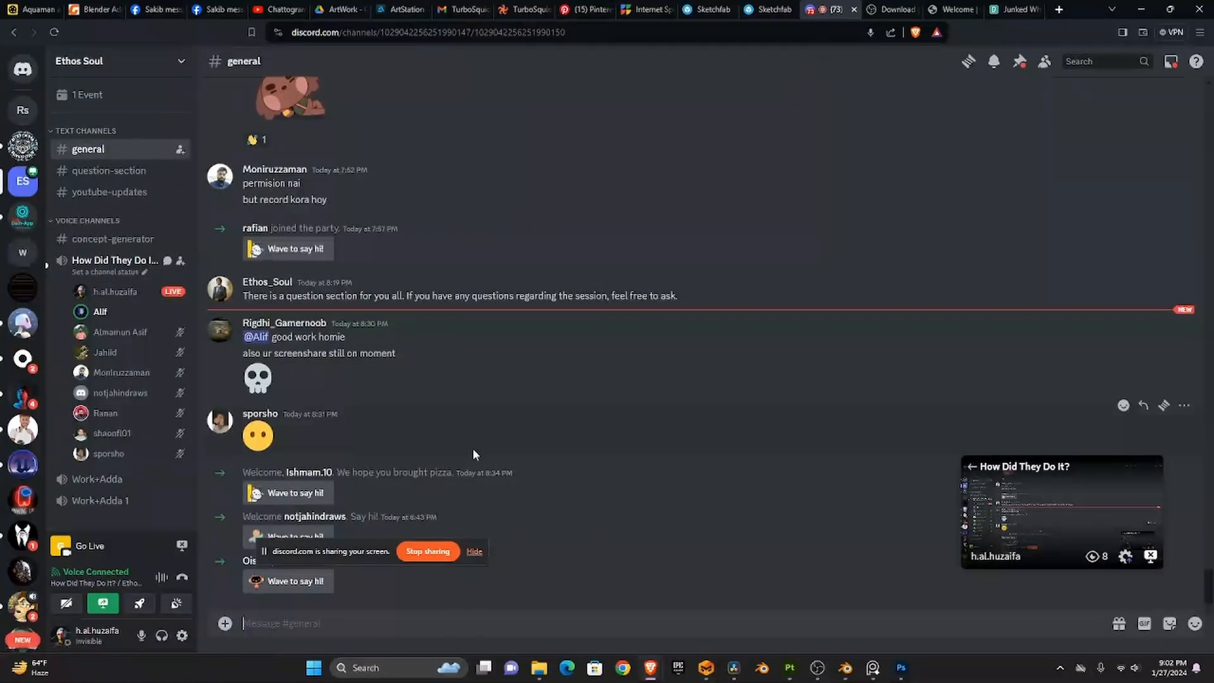
click(111, 170)
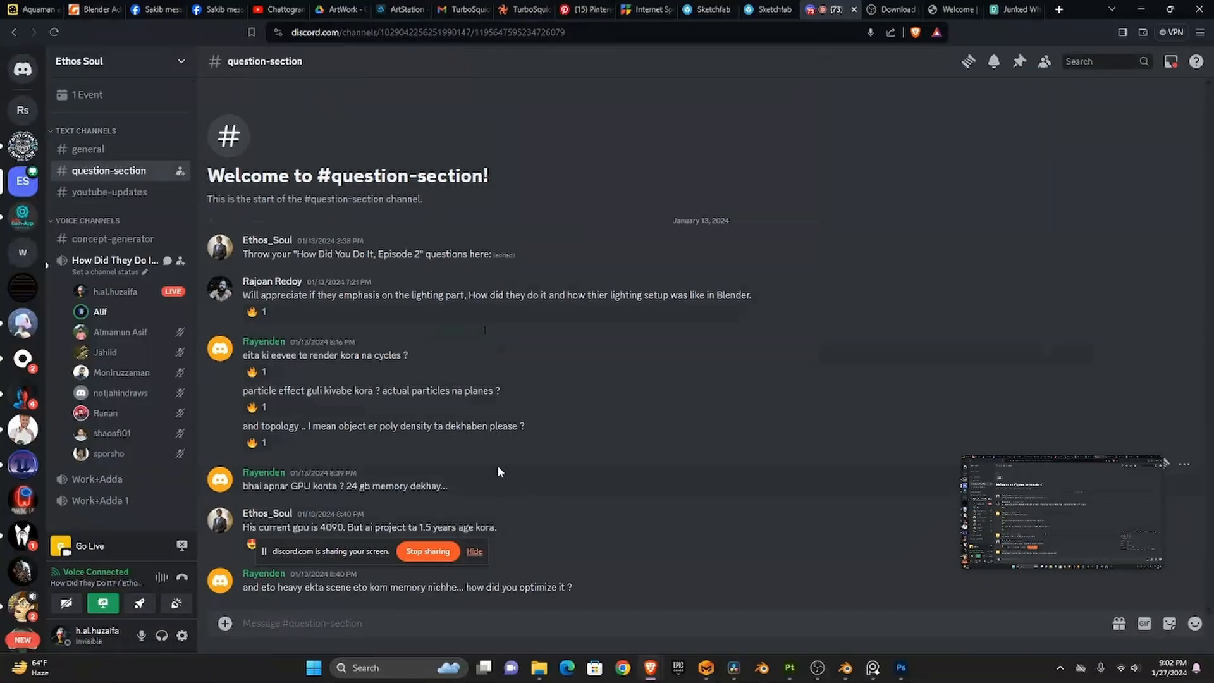
- Open the chat of the How Did They Do It? voice channel and read its latest messages
click(118, 272)
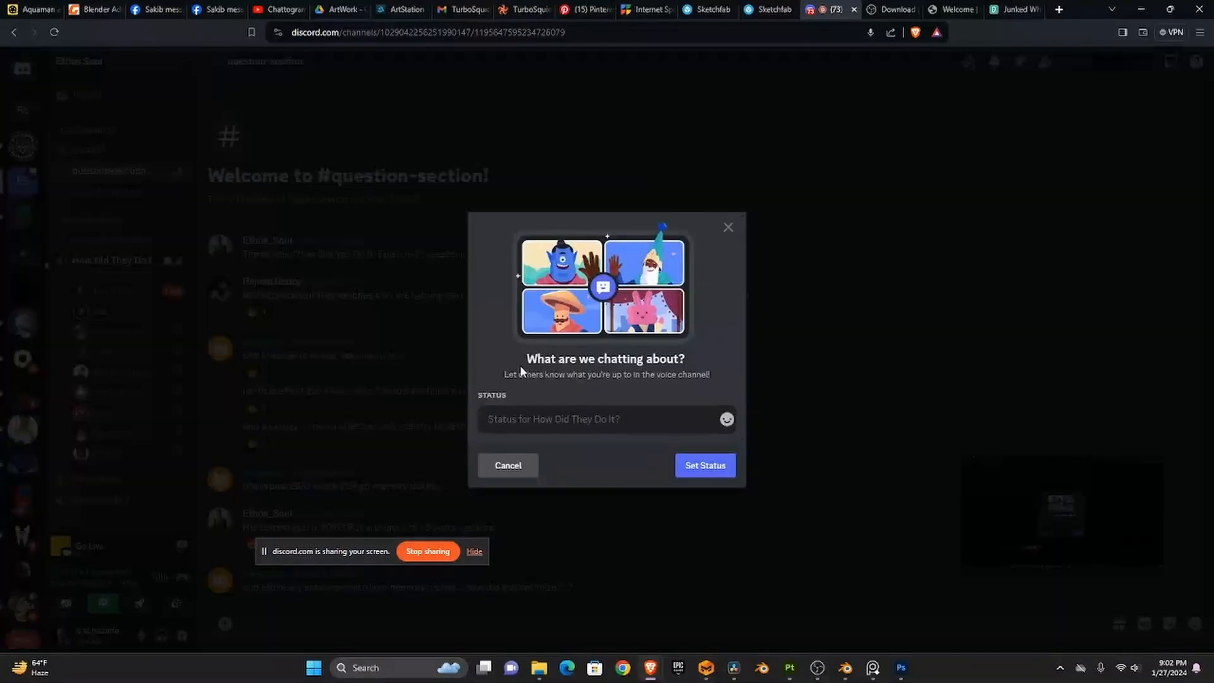
click(727, 228)
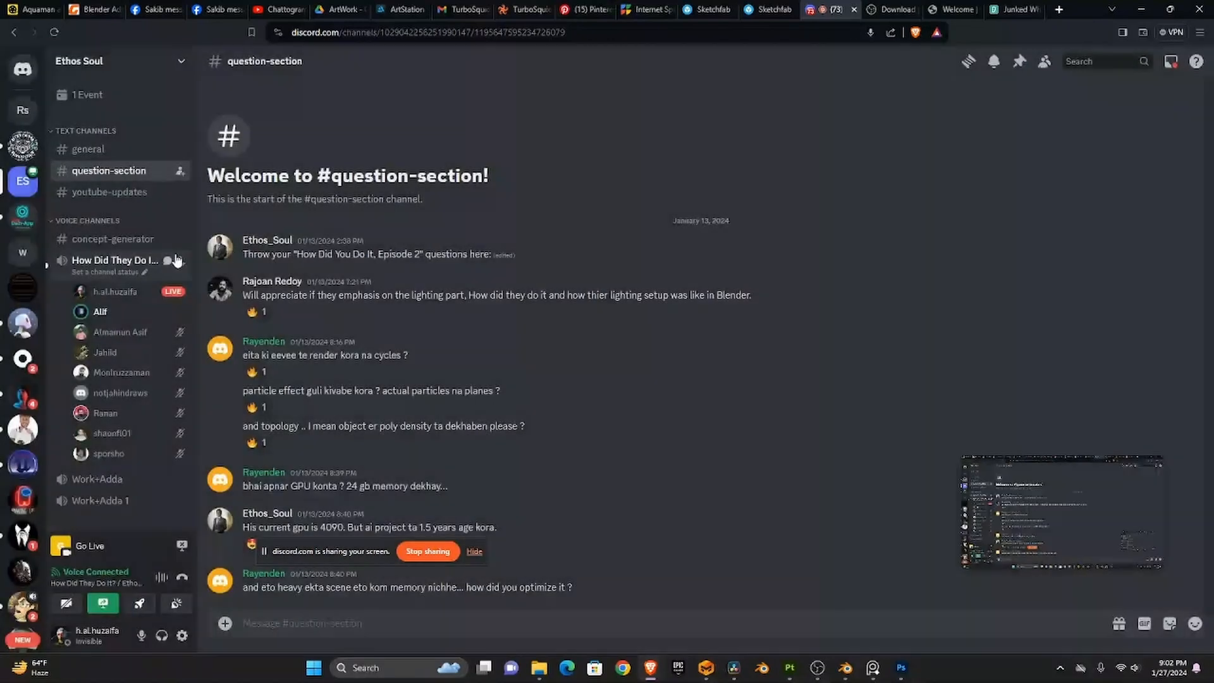
click(169, 260)
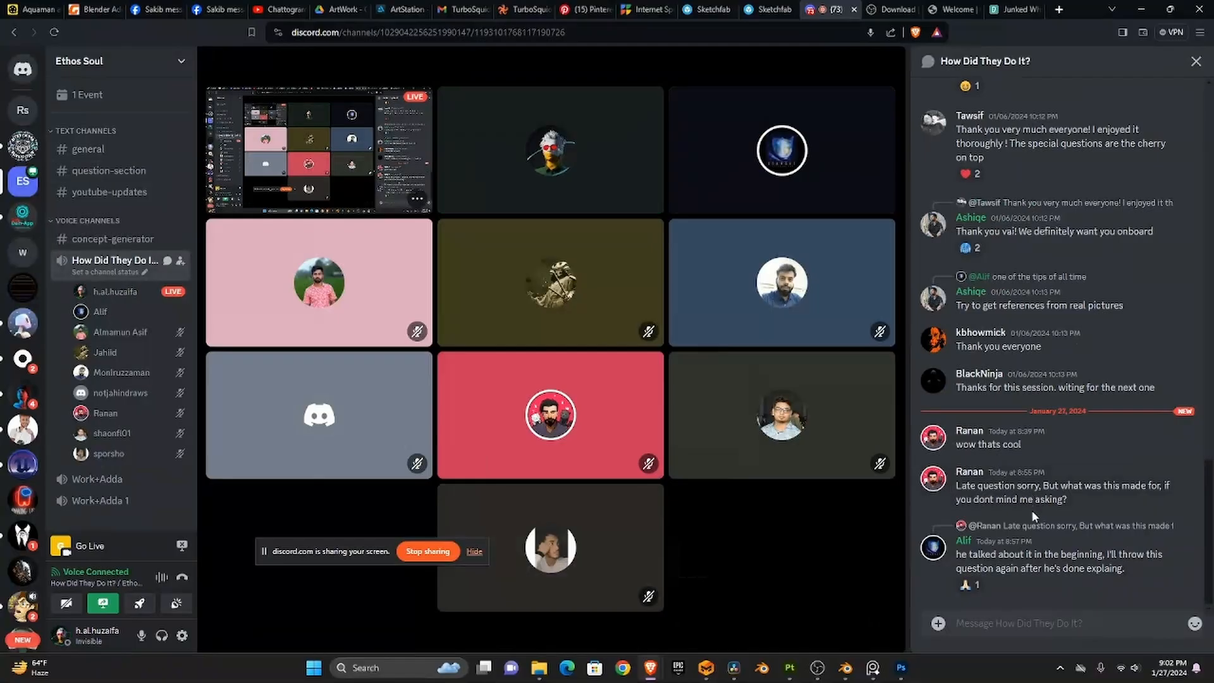
scroll(1030, 503, up, 1)
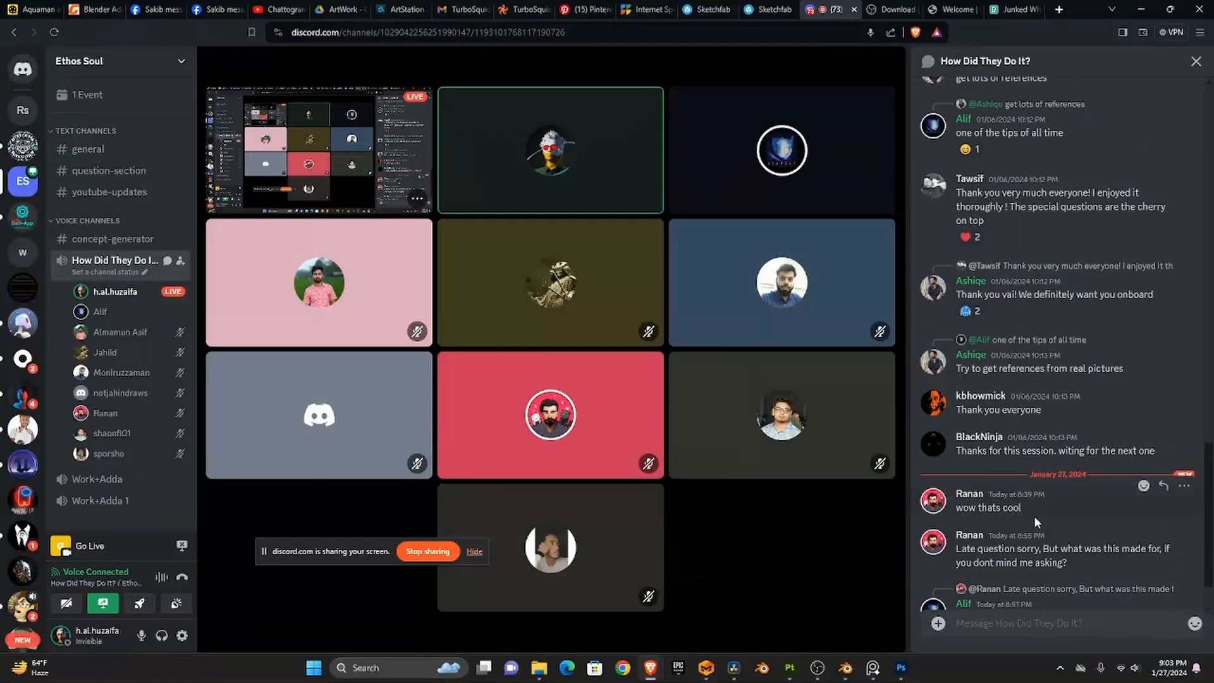
scroll(1034, 514, down, 1)
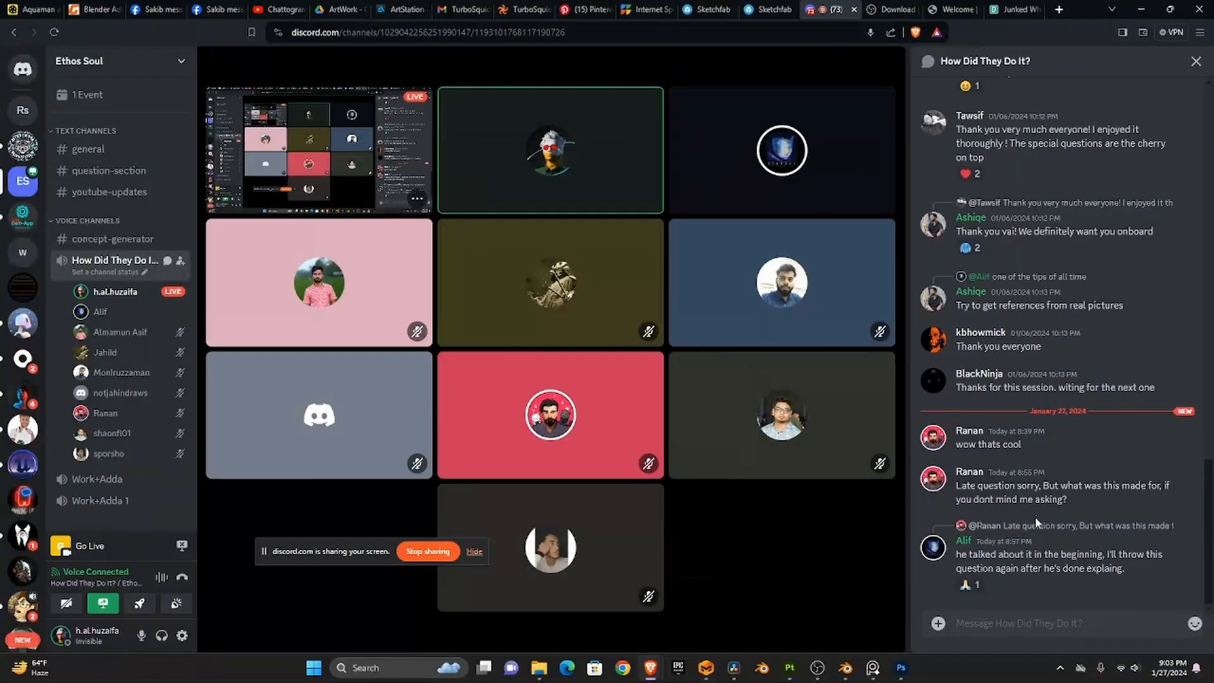
mouse_move(811, 454)
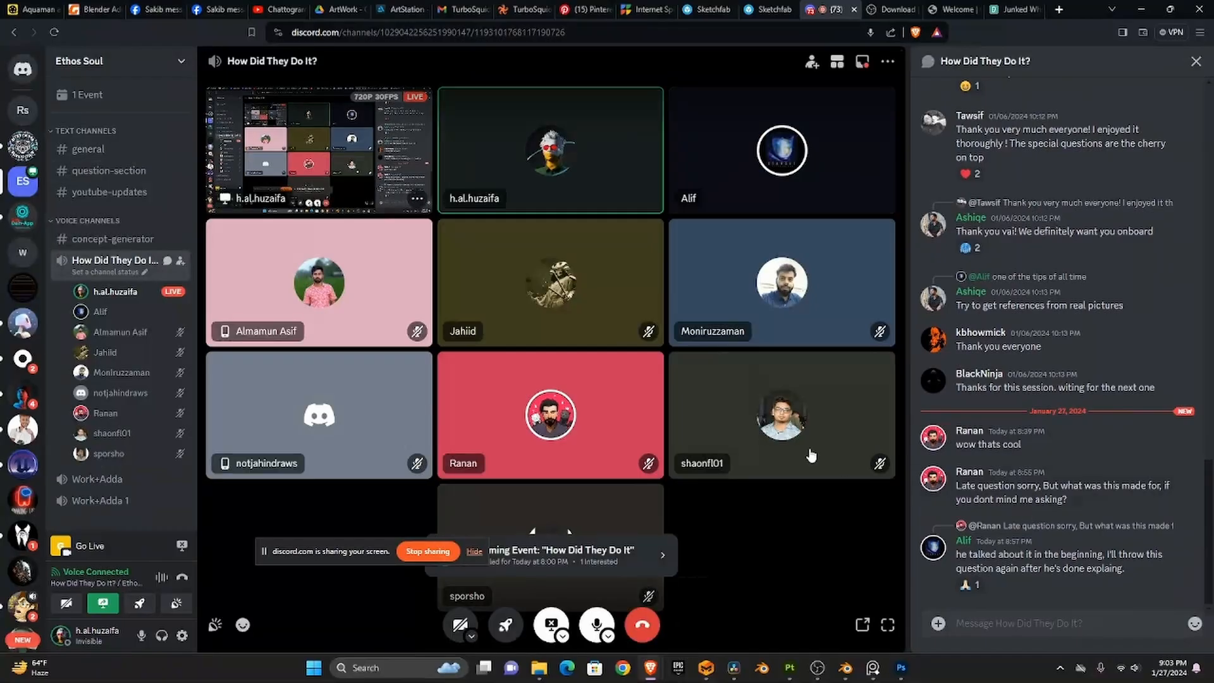
- Return to the Blender scene and select the FootBridge.001 object
click(1143, 12)
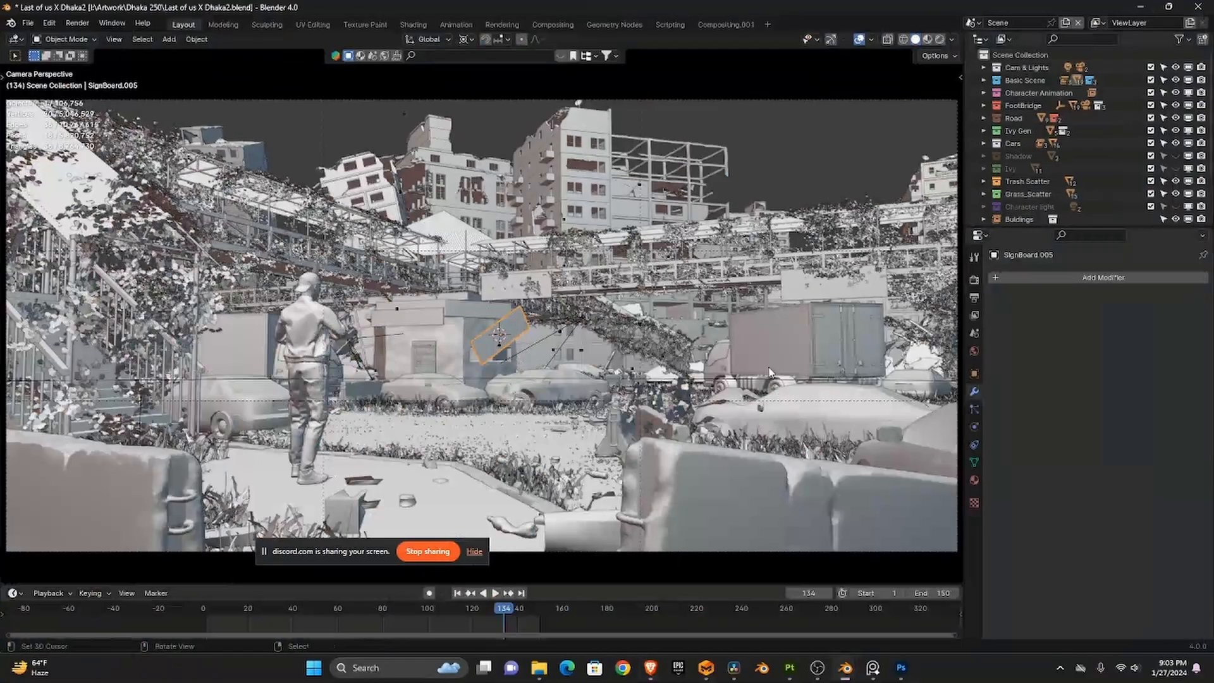
click(639, 344)
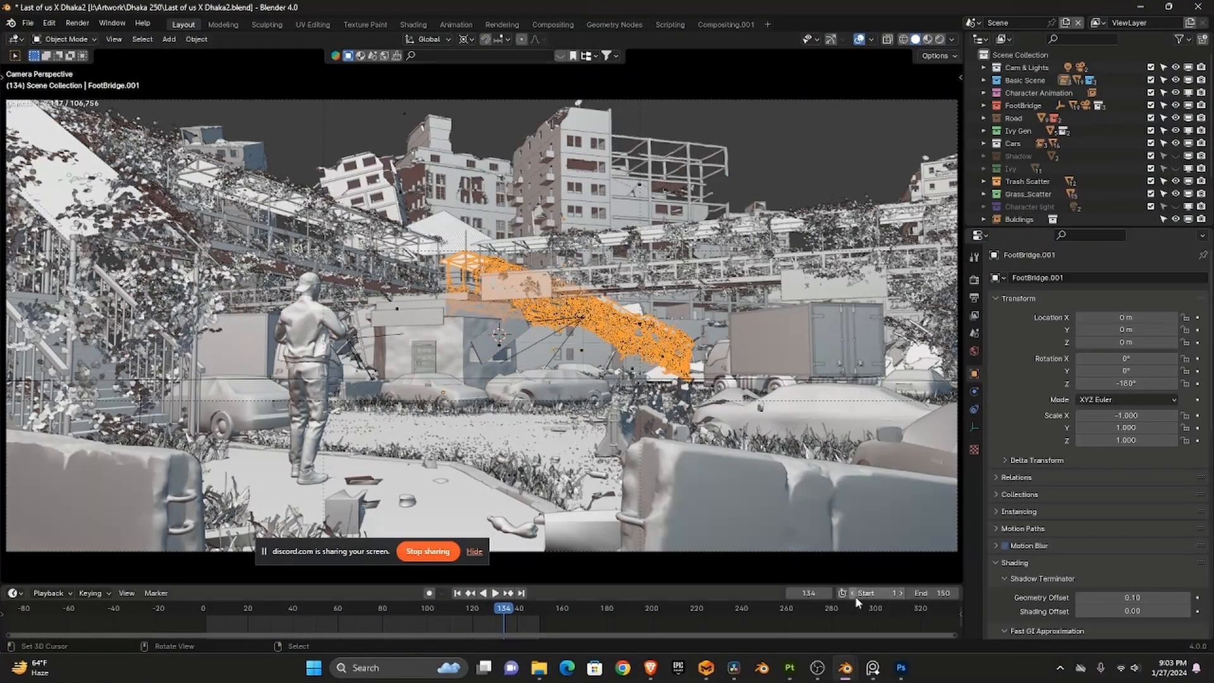
- Switch to the PureRef reference board and widen its window to show more of the images
click(872, 669)
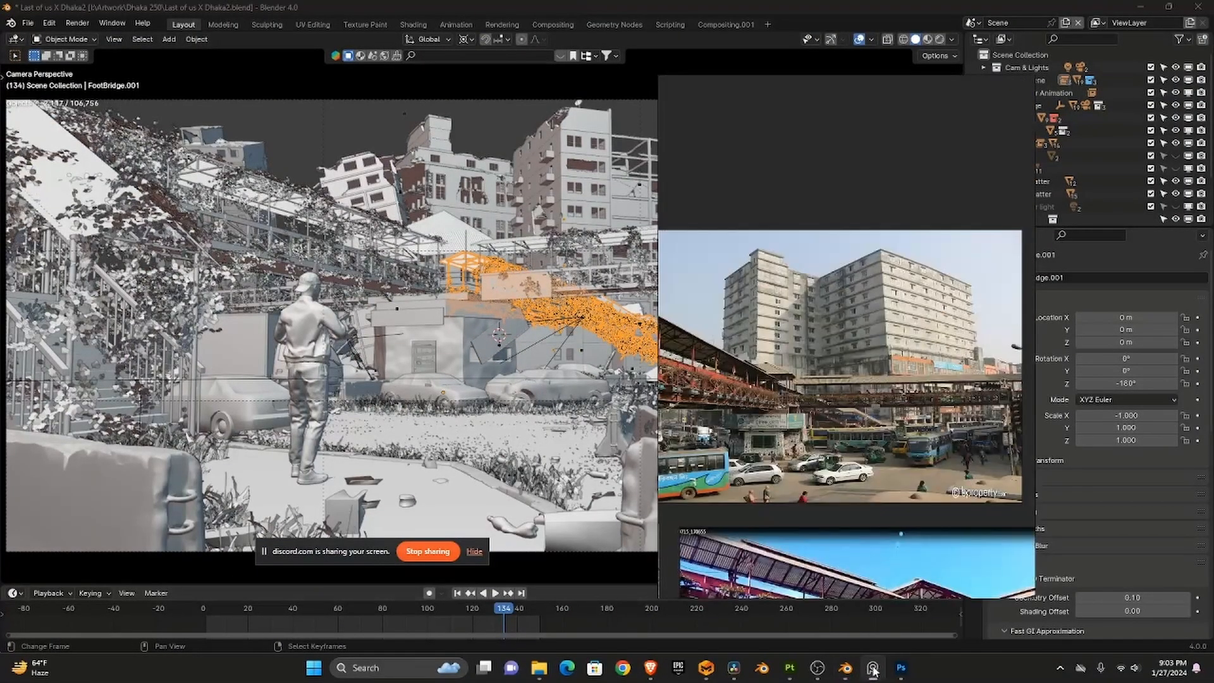
scroll(791, 434, down, 2)
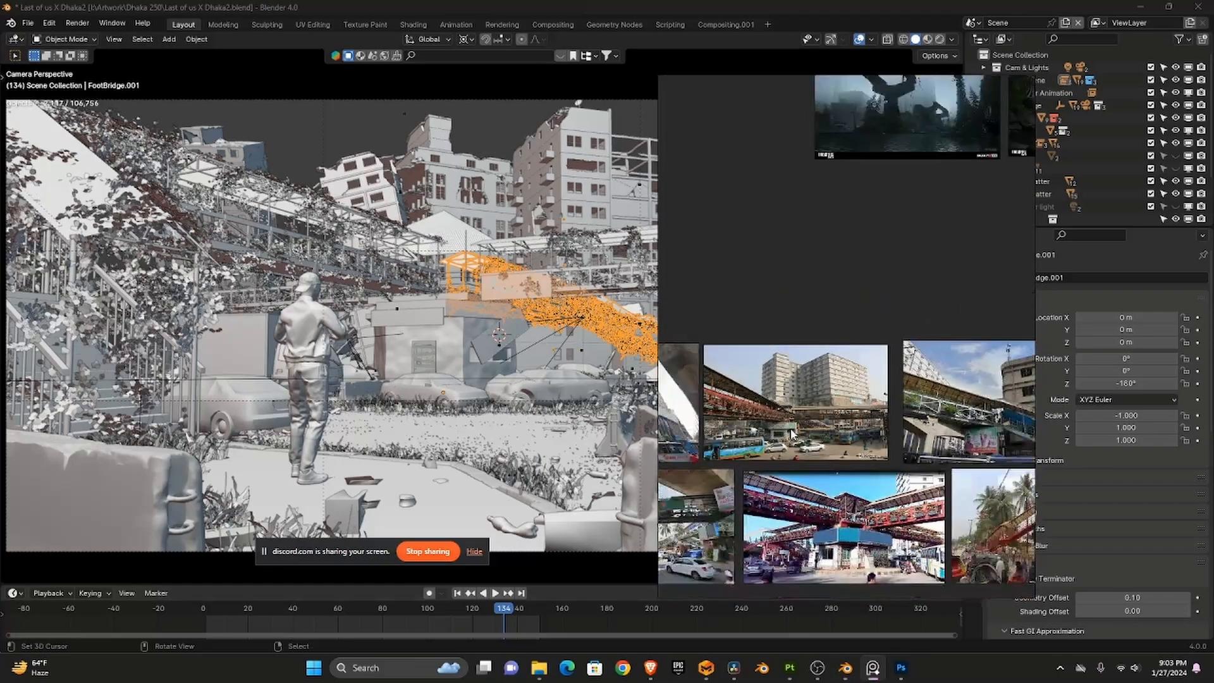
drag(658, 319, 156, 325)
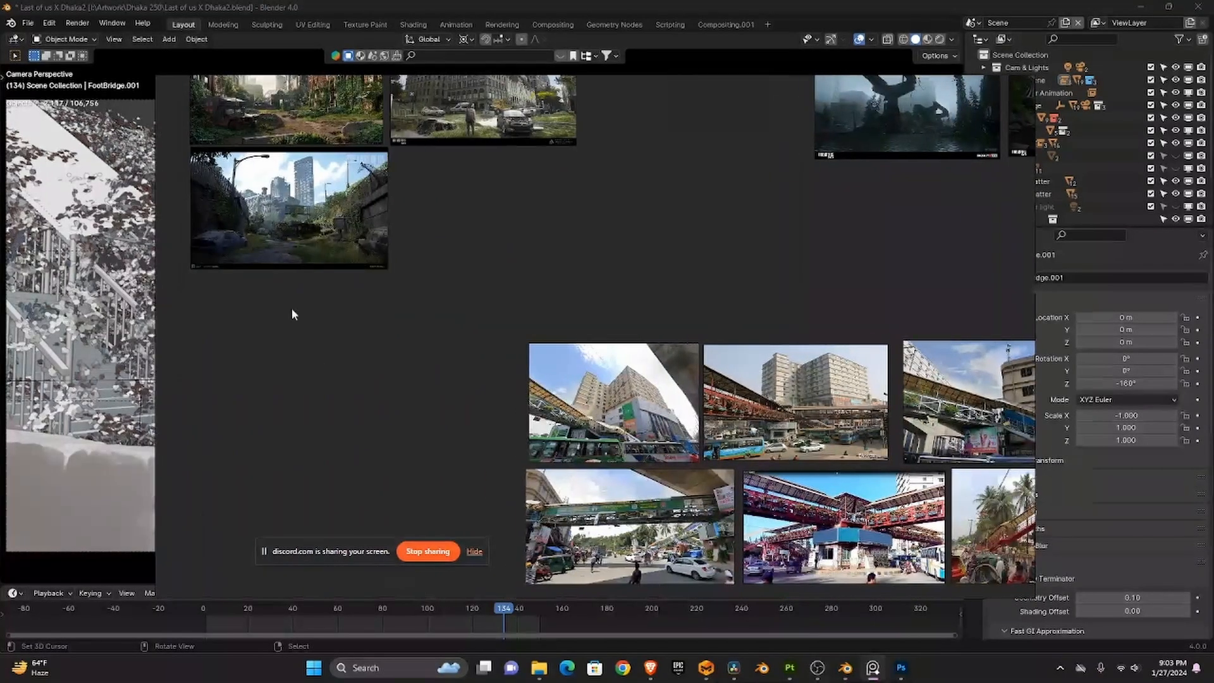
- Examine the reference group of the concrete parliament building's interiors and exterior, along with the overgrown and dark hall concepts below it
scroll(297, 311, down, 3)
drag(302, 314, 675, 436)
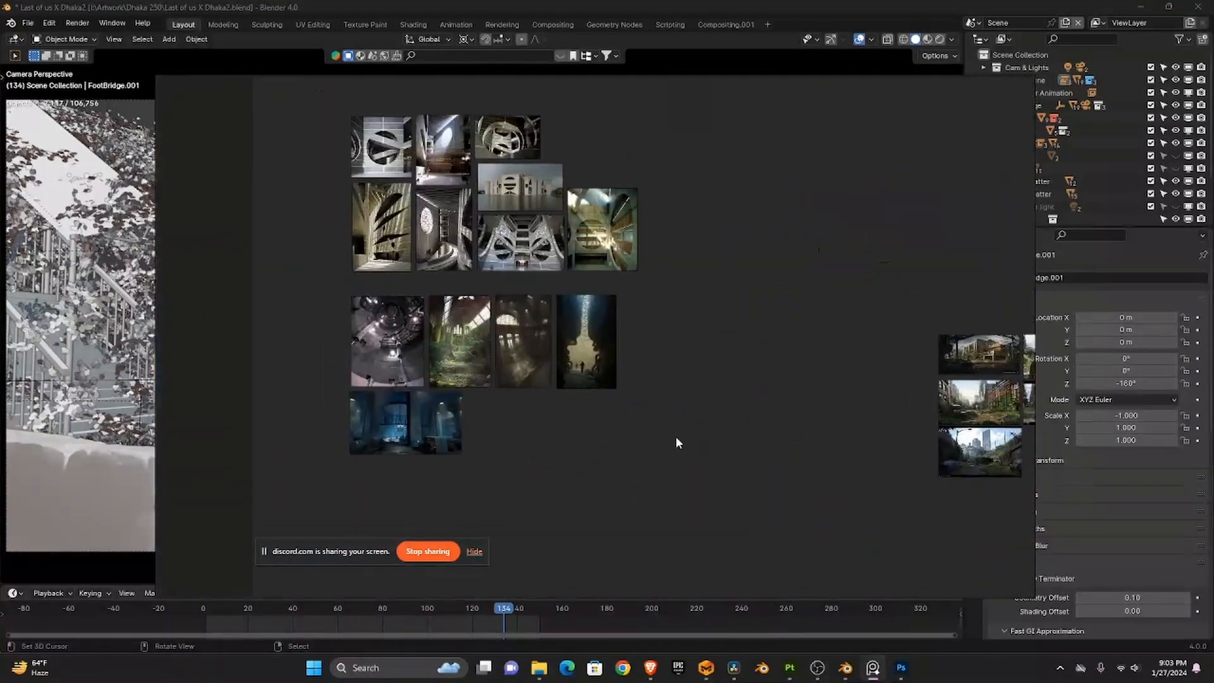
scroll(664, 437, up, 4)
drag(744, 469, 779, 483)
drag(642, 433, 761, 513)
drag(704, 413, 703, 491)
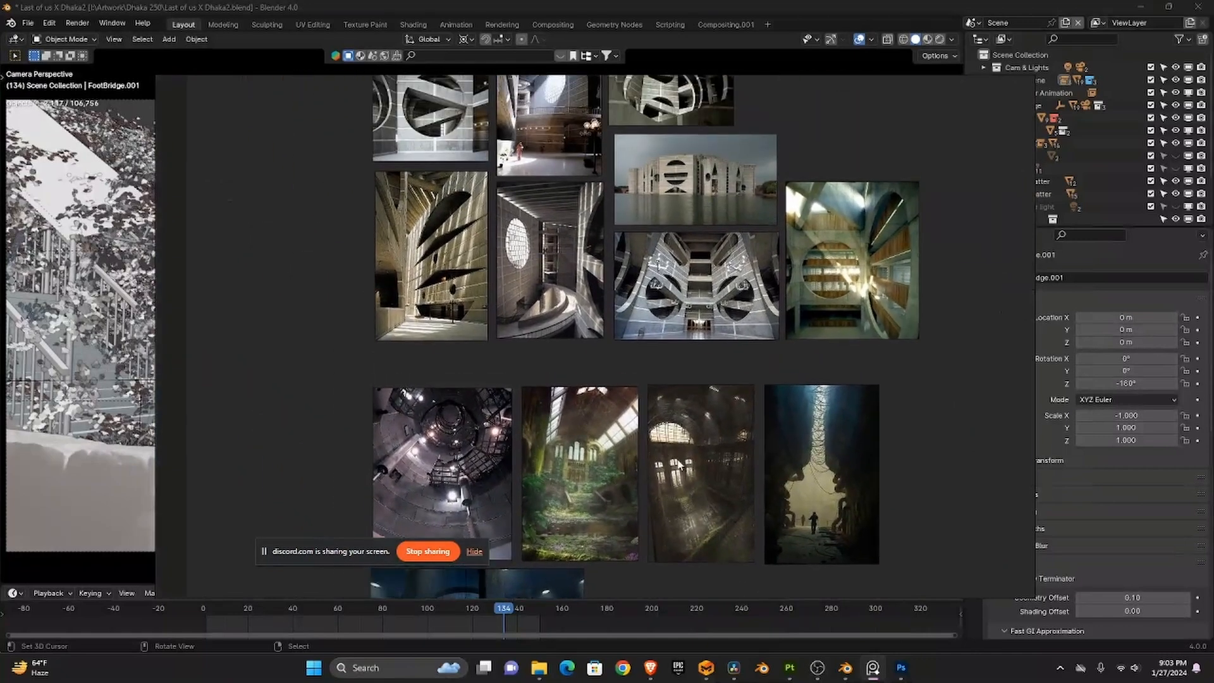
scroll(677, 386, up, 2)
drag(677, 385, 677, 453)
scroll(666, 435, down, 2)
scroll(677, 416, up, 2)
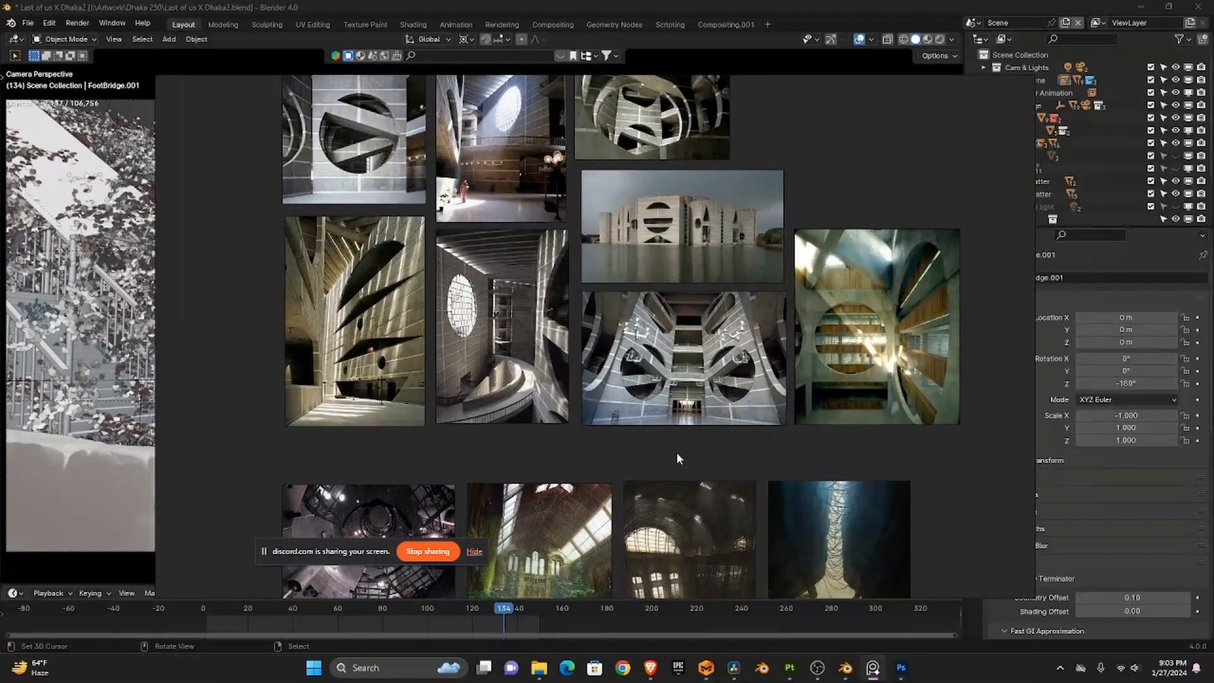
scroll(703, 431, up, 3)
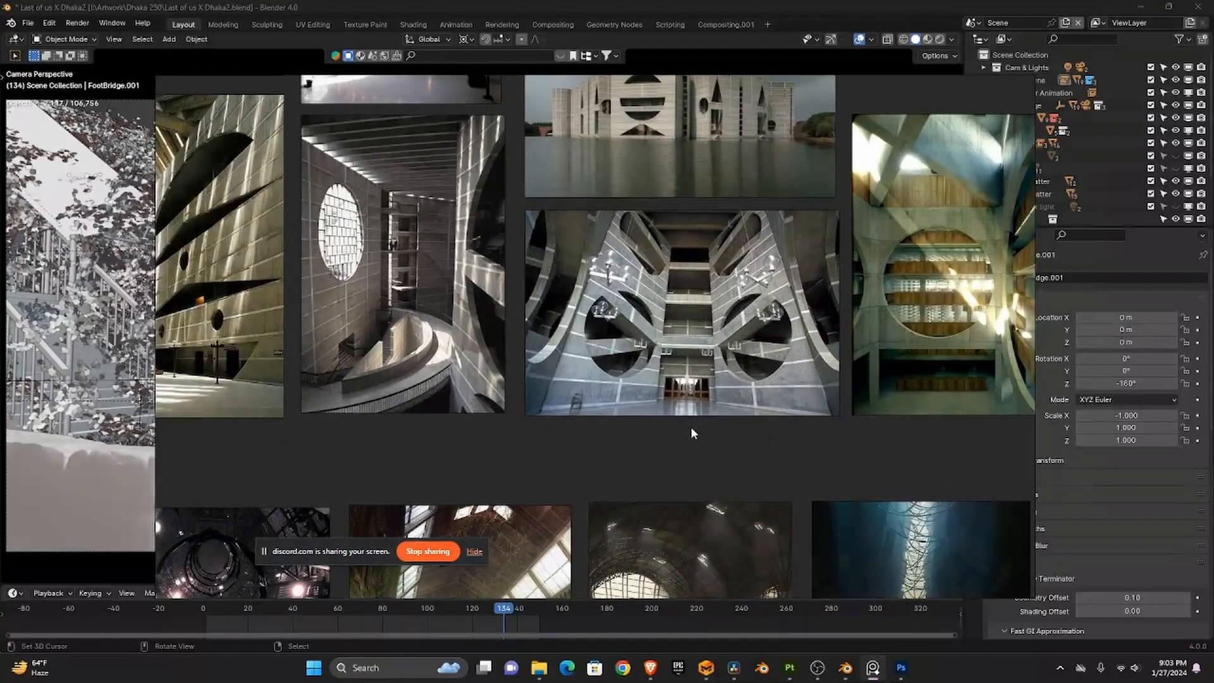
scroll(691, 430, up, 1)
scroll(691, 430, down, 4)
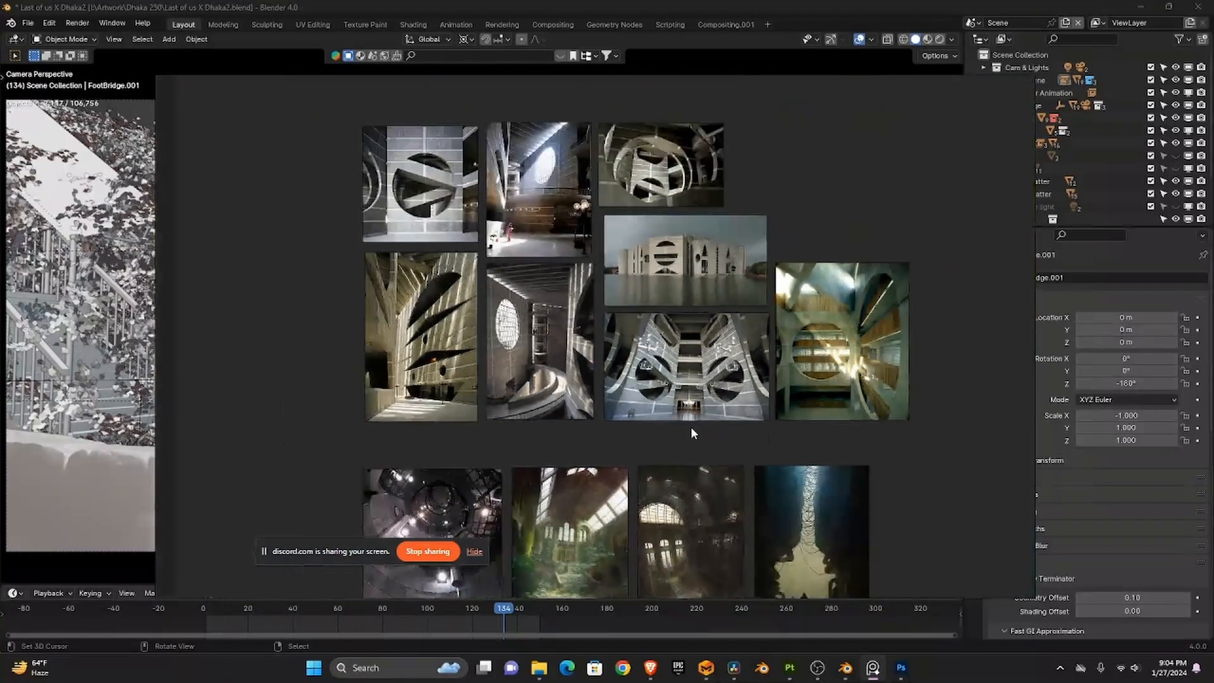
scroll(691, 433, up, 3)
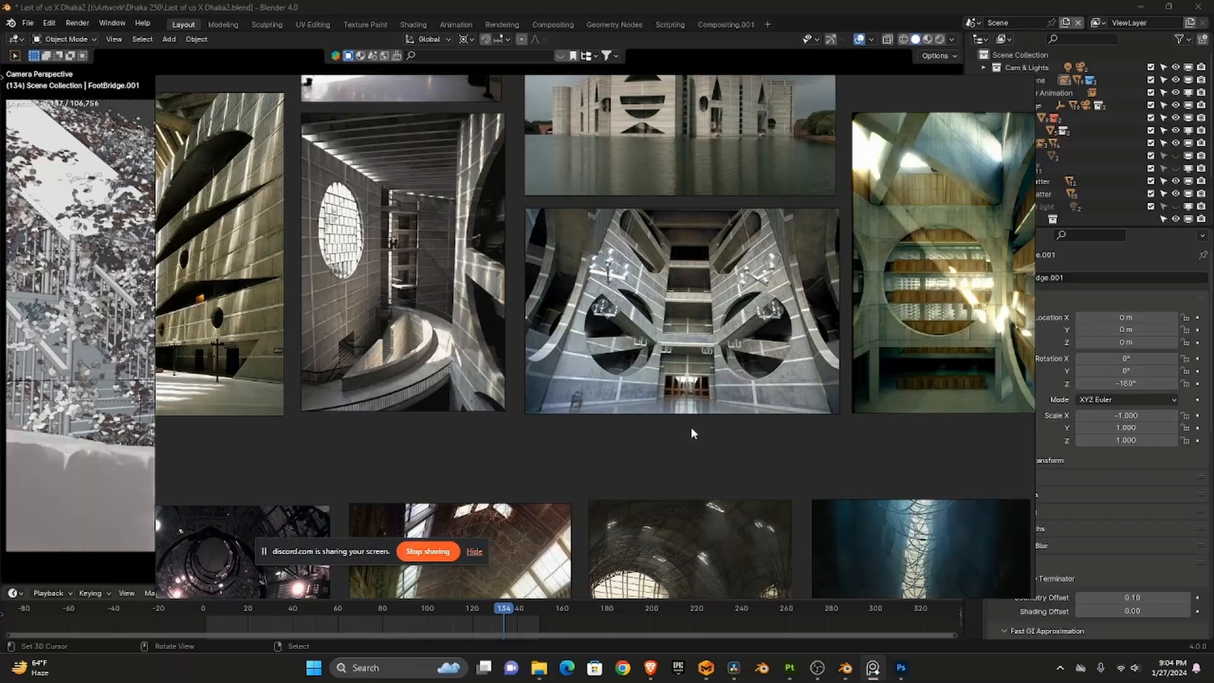
- Examine the Dhaka foot over bridge and high-rise street photos on the reference board
scroll(691, 433, down, 6)
scroll(643, 373, up, 6)
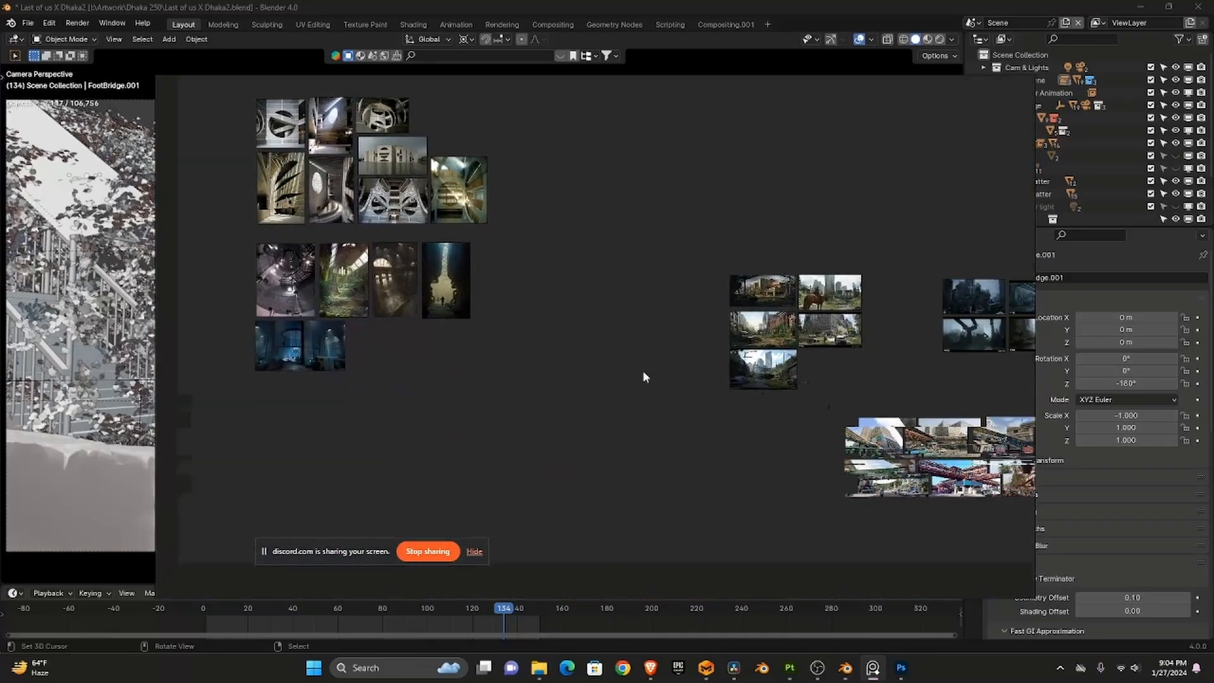
drag(554, 397, 357, 371)
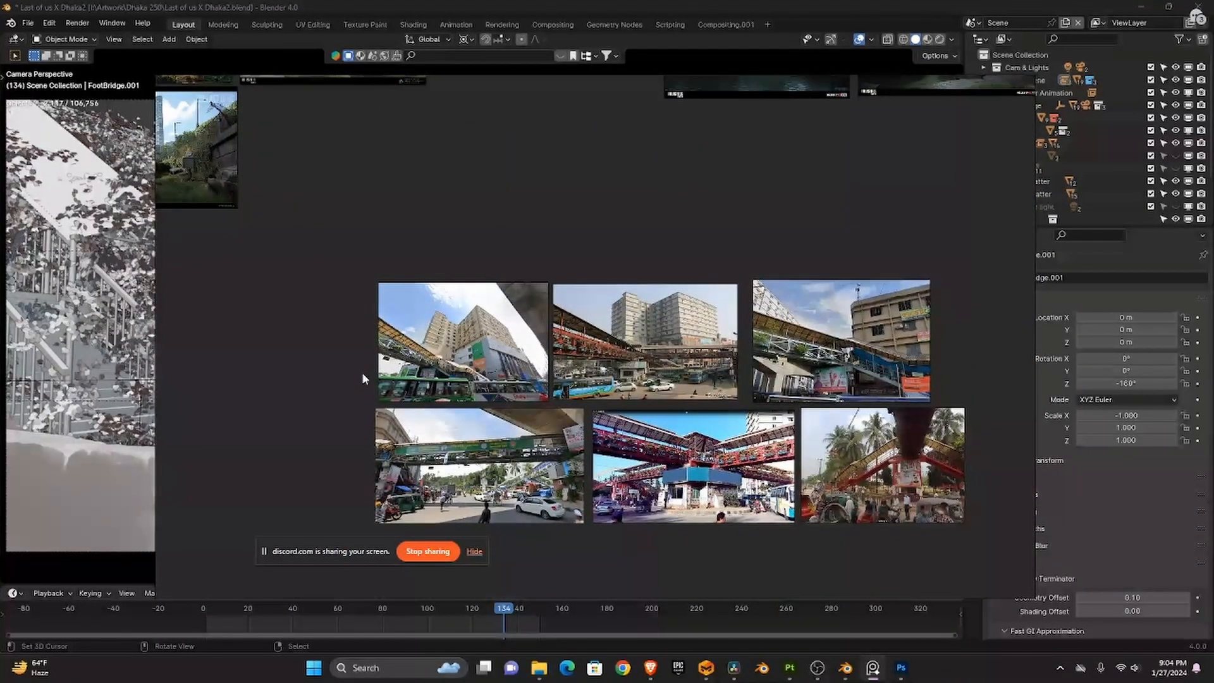
scroll(362, 373, up, 2)
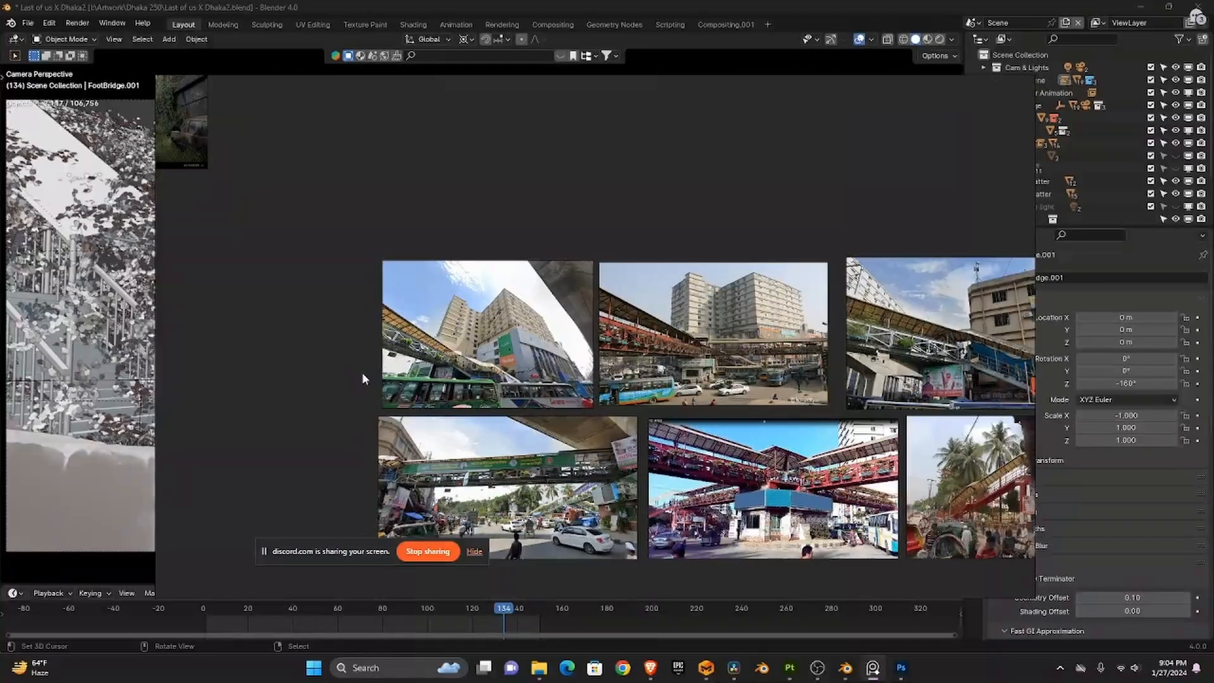
scroll(362, 379, up, 2)
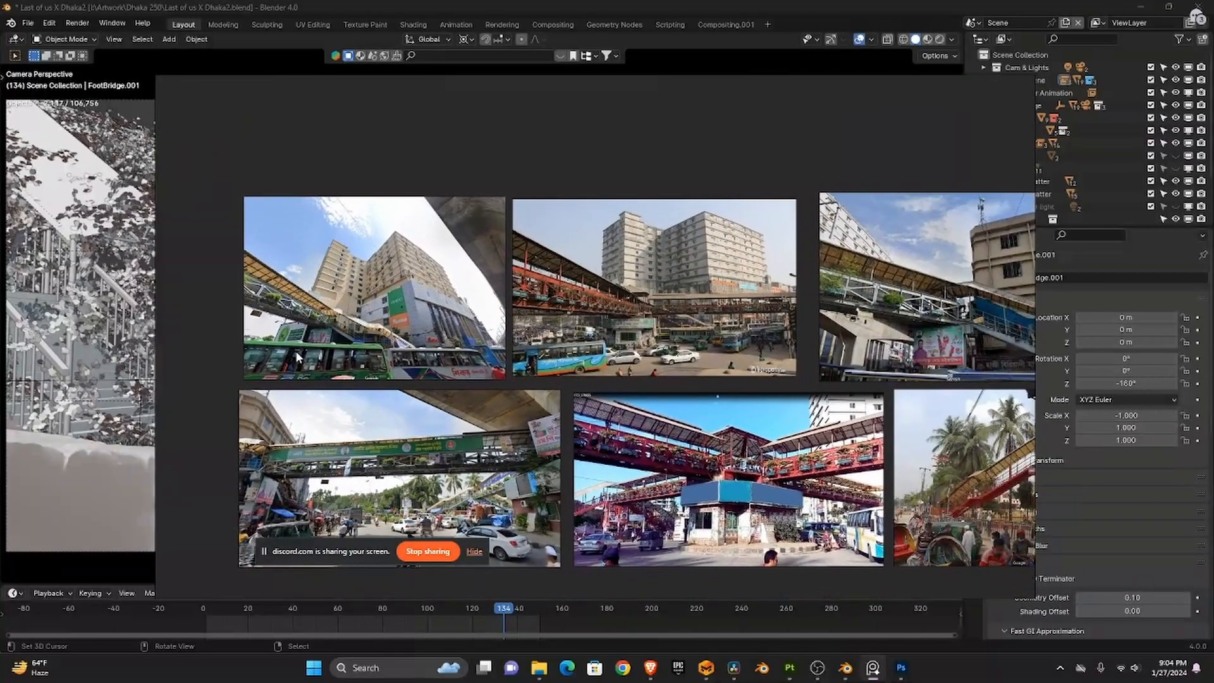
scroll(540, 352, up, 1)
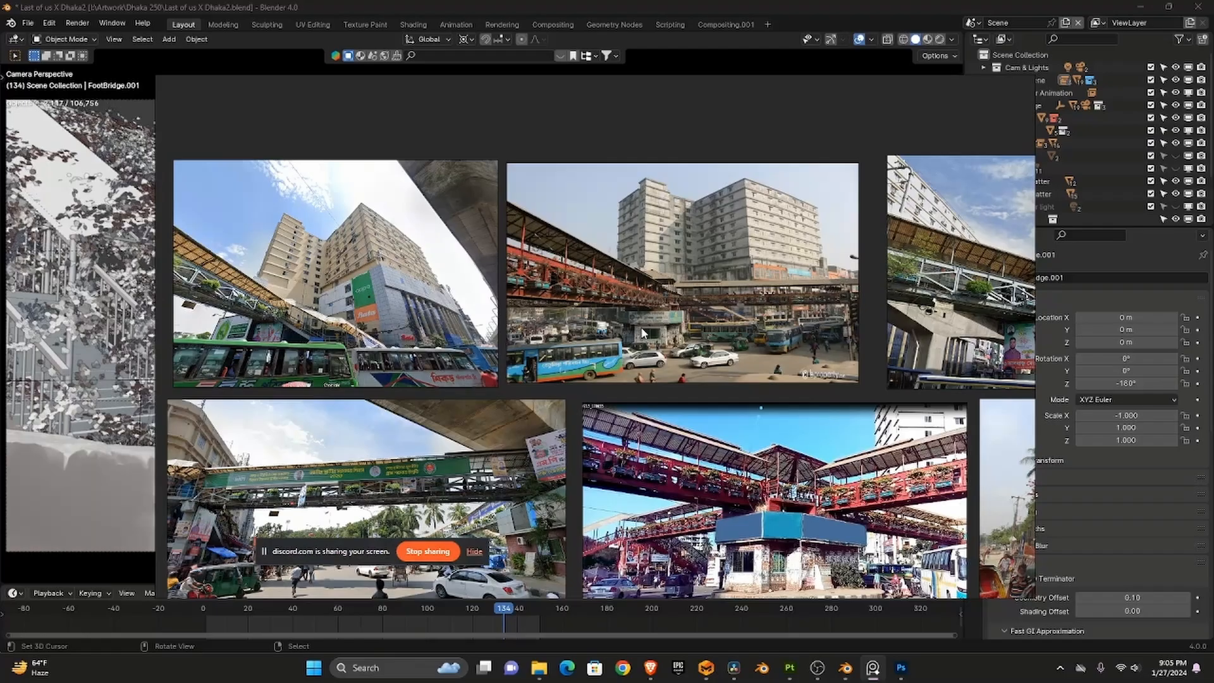
scroll(643, 333, down, 7)
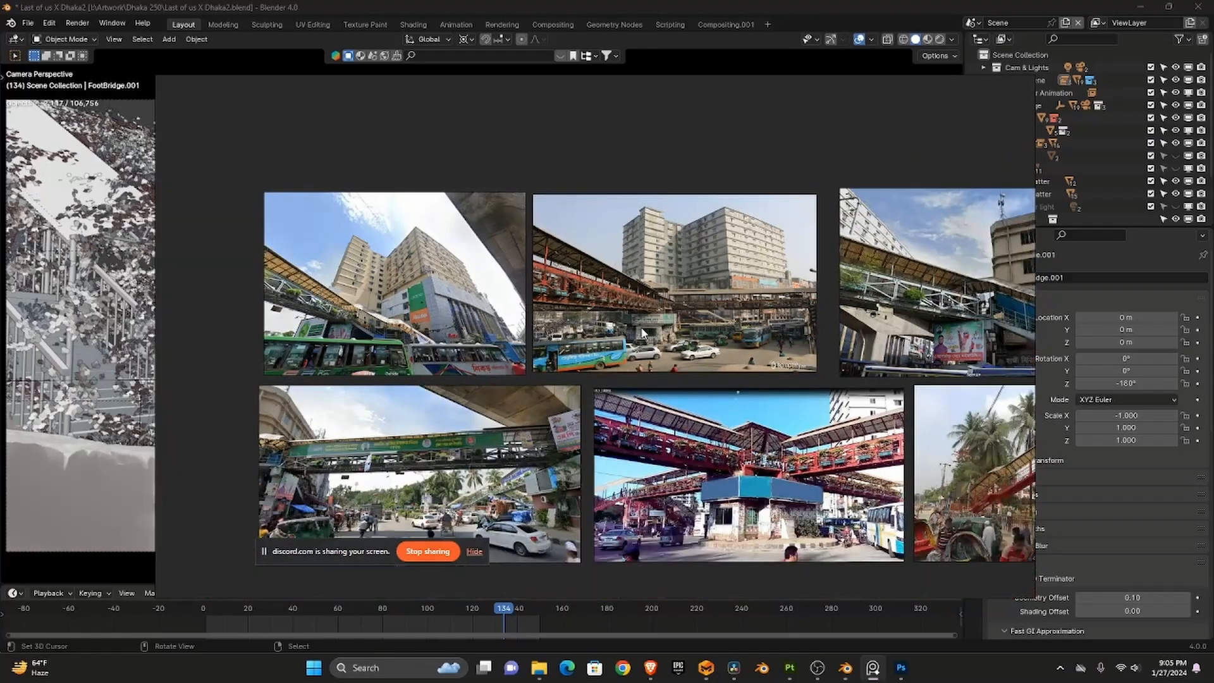